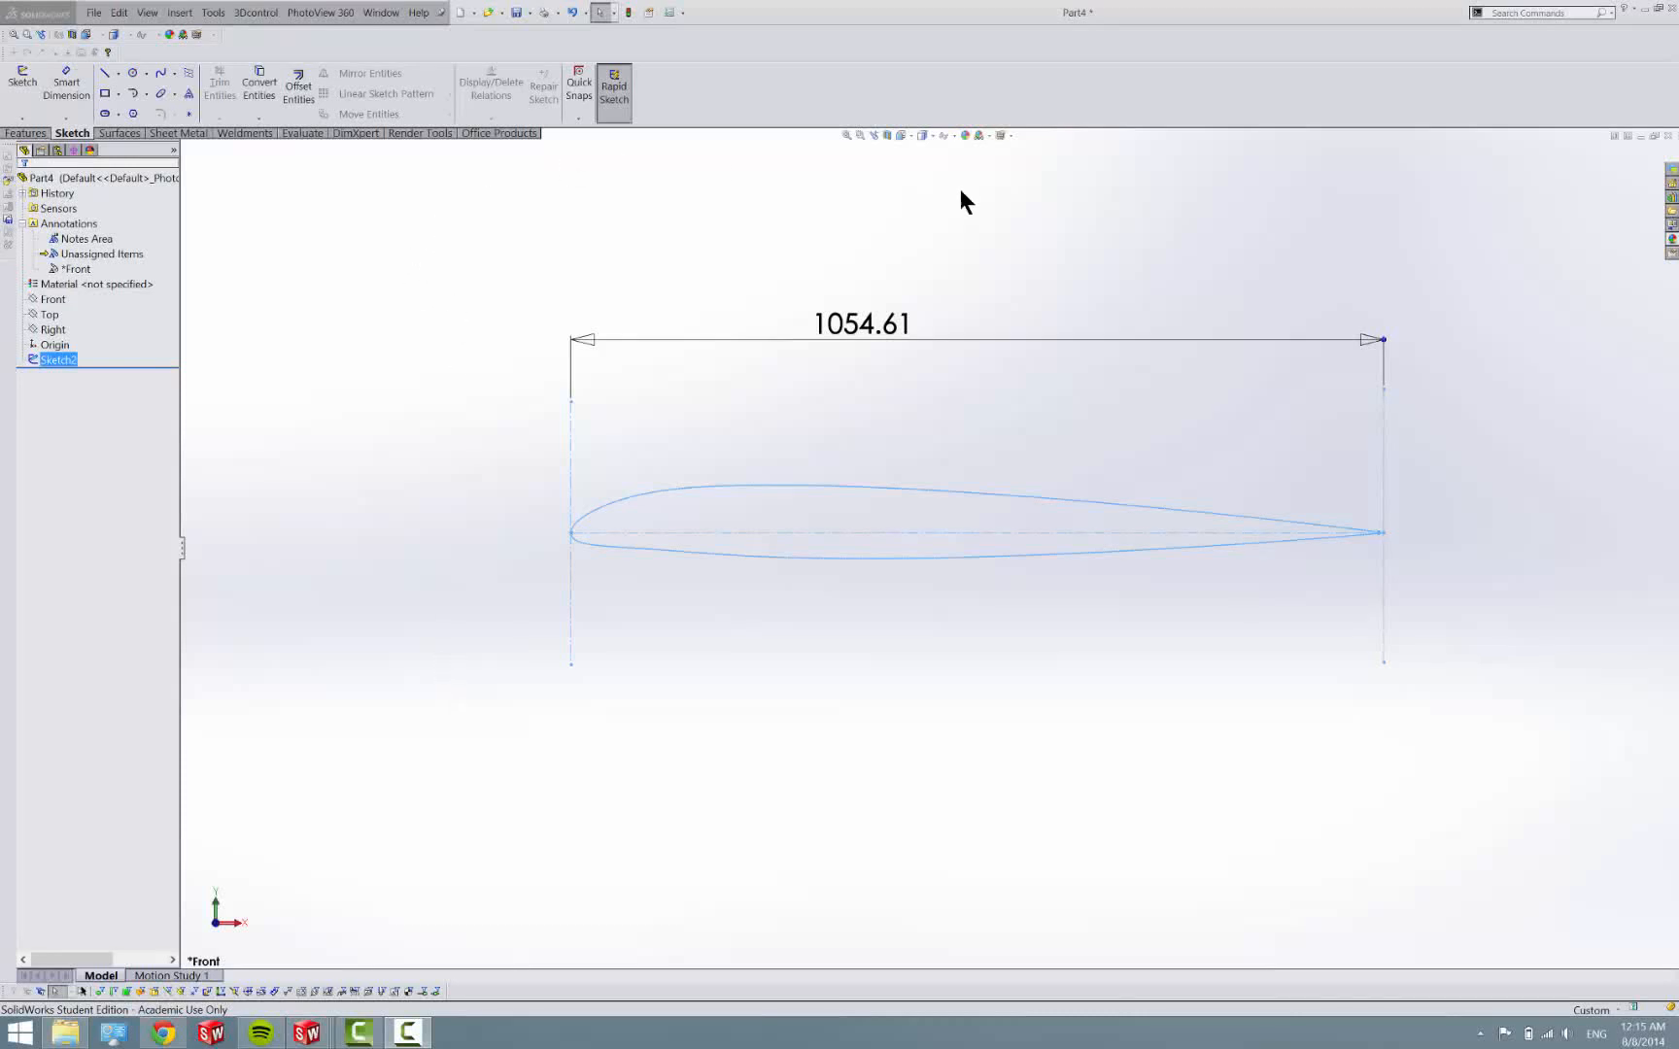
Clear the sketch selection and bring up the File Open window for part files.
key(Escape)
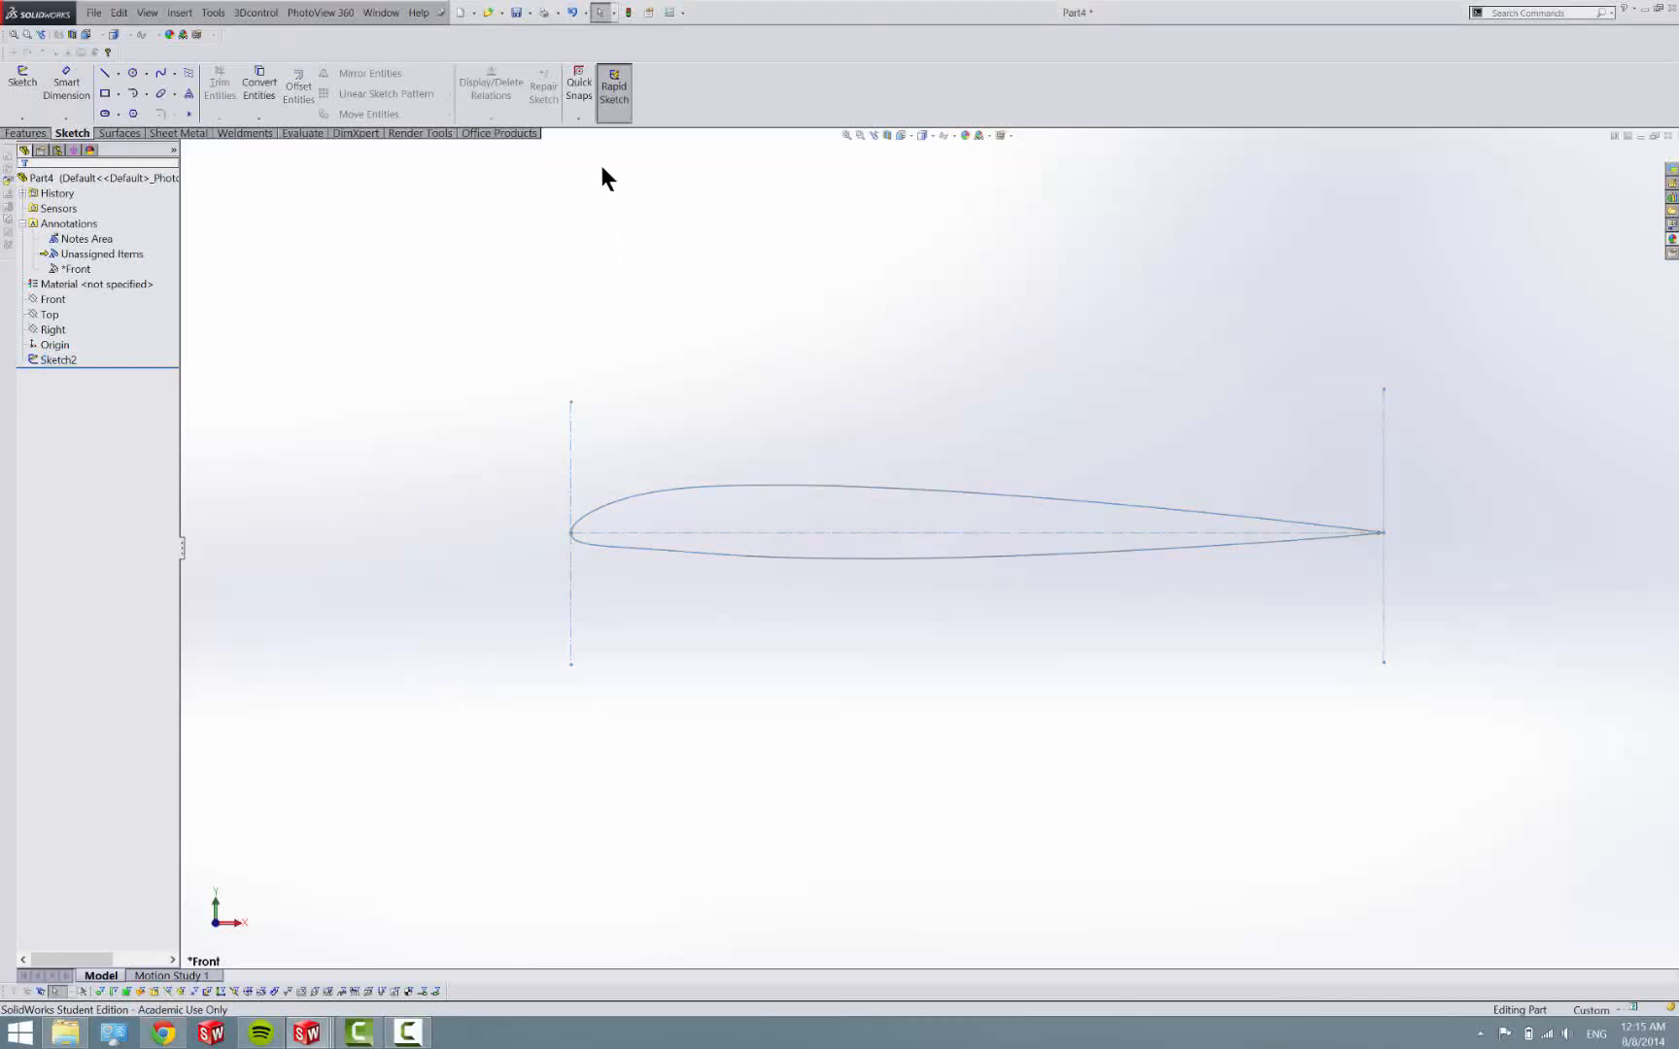
click(499, 14)
click(704, 334)
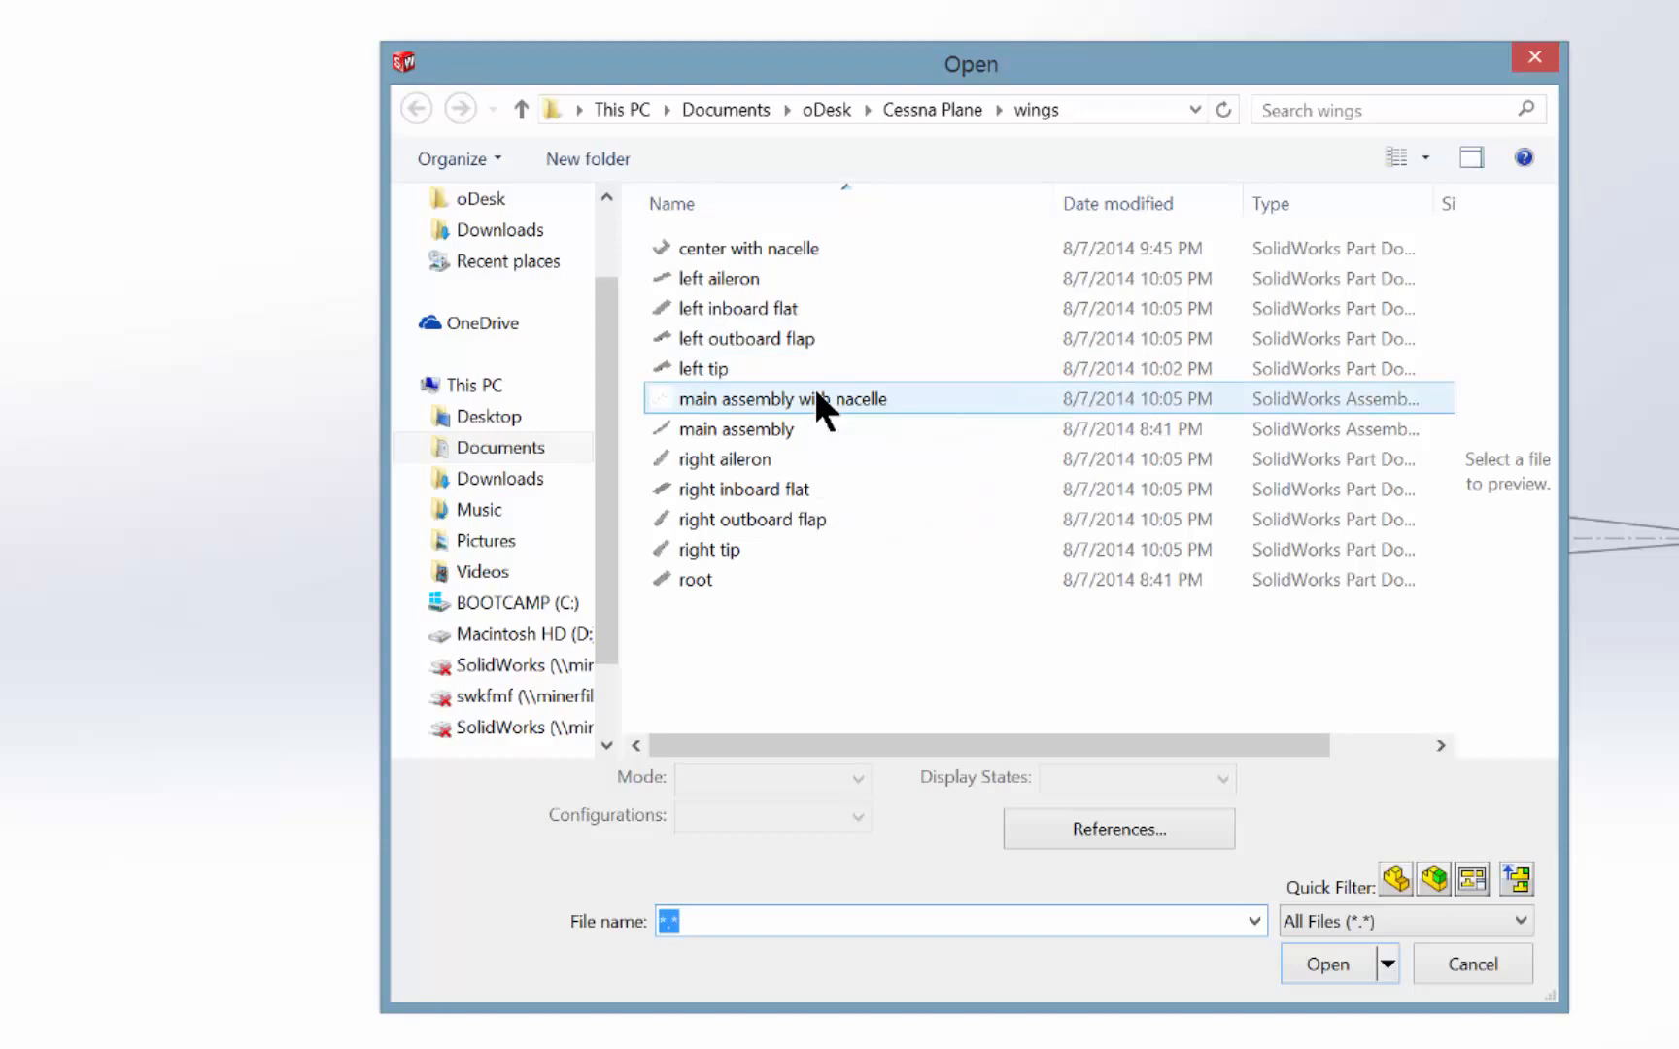
Open the root wing part and inspect the pocket and keyhole cuts at its end.
double_click(787, 579)
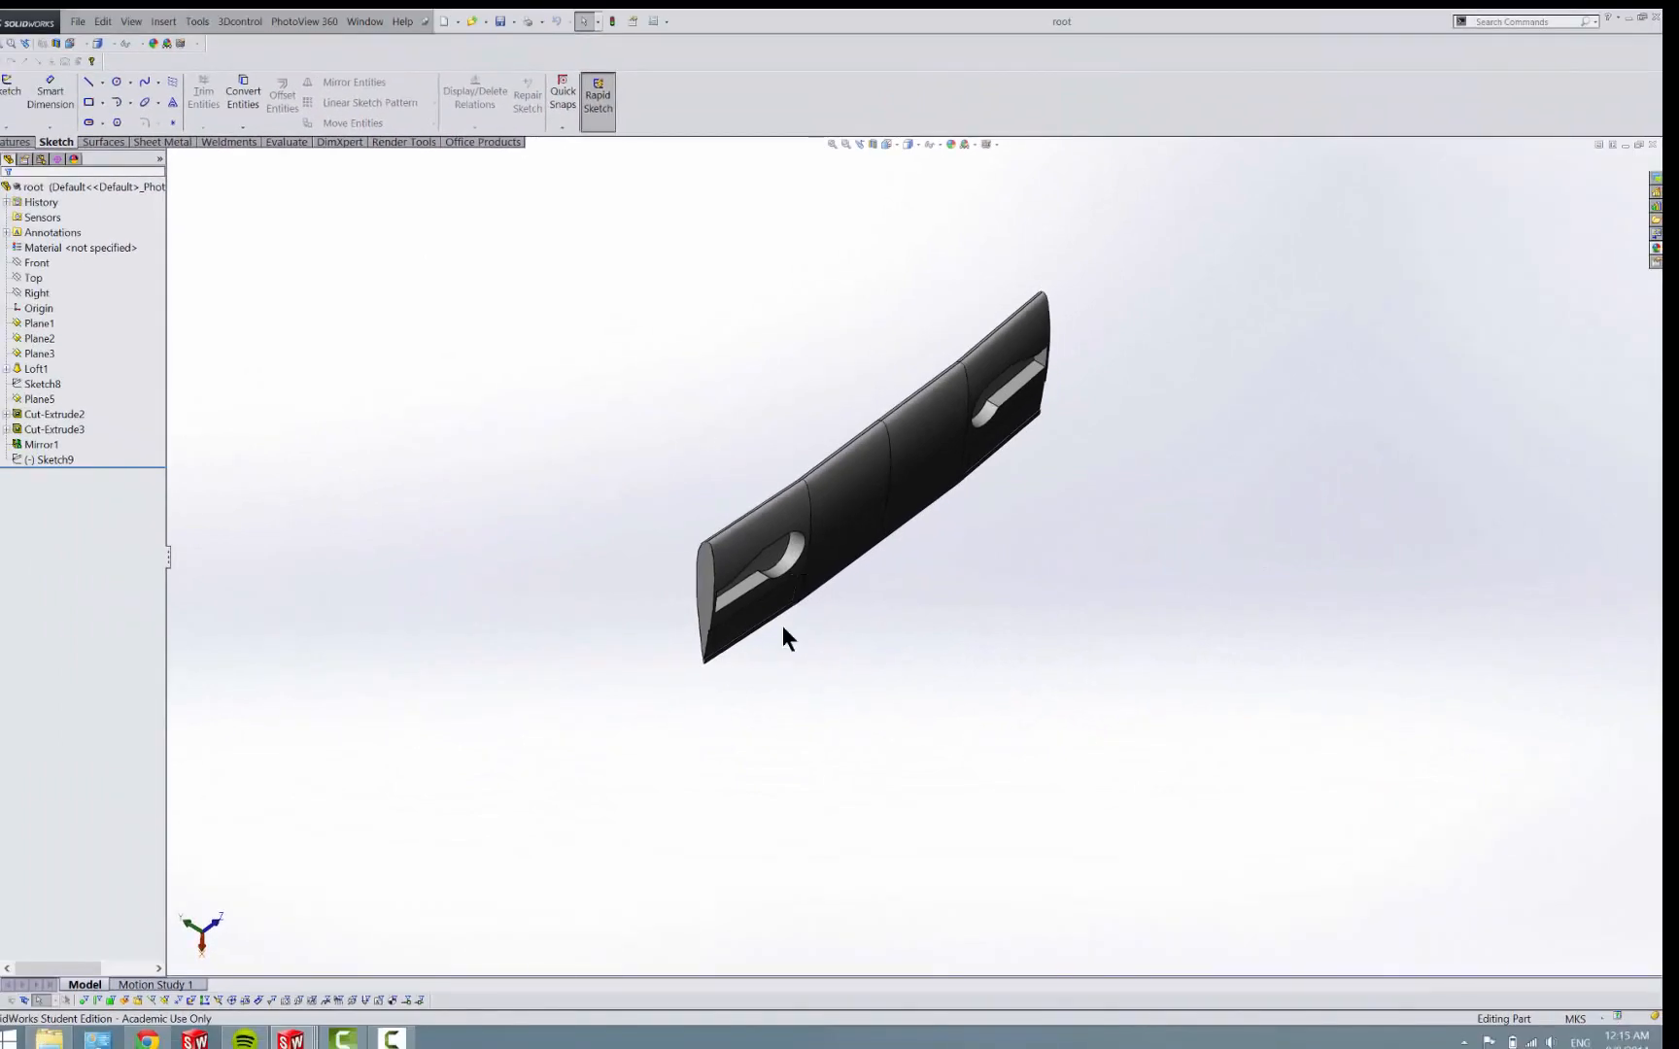
middle_drag(781, 625, 797, 856)
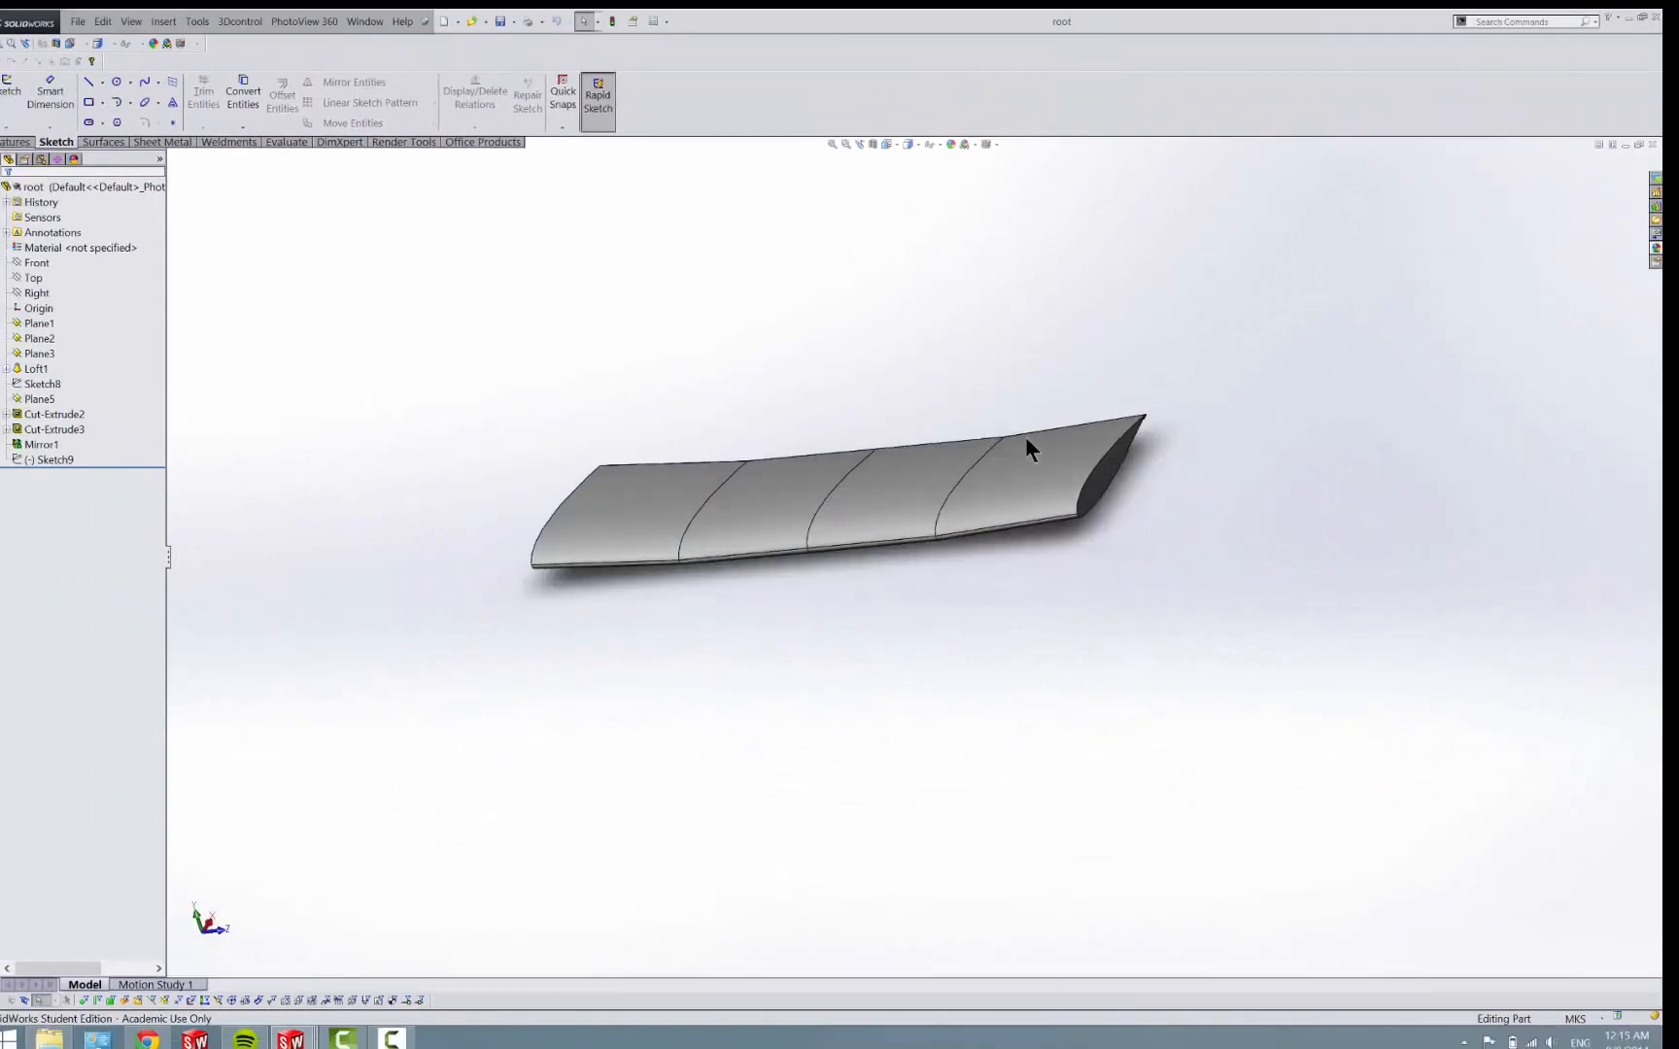
scroll(1024, 437, up, 5)
mouse_move(977, 512)
middle_down()
mouse_move(906, 420)
mouse_move(859, 278)
mouse_move(1161, 524)
middle_up()
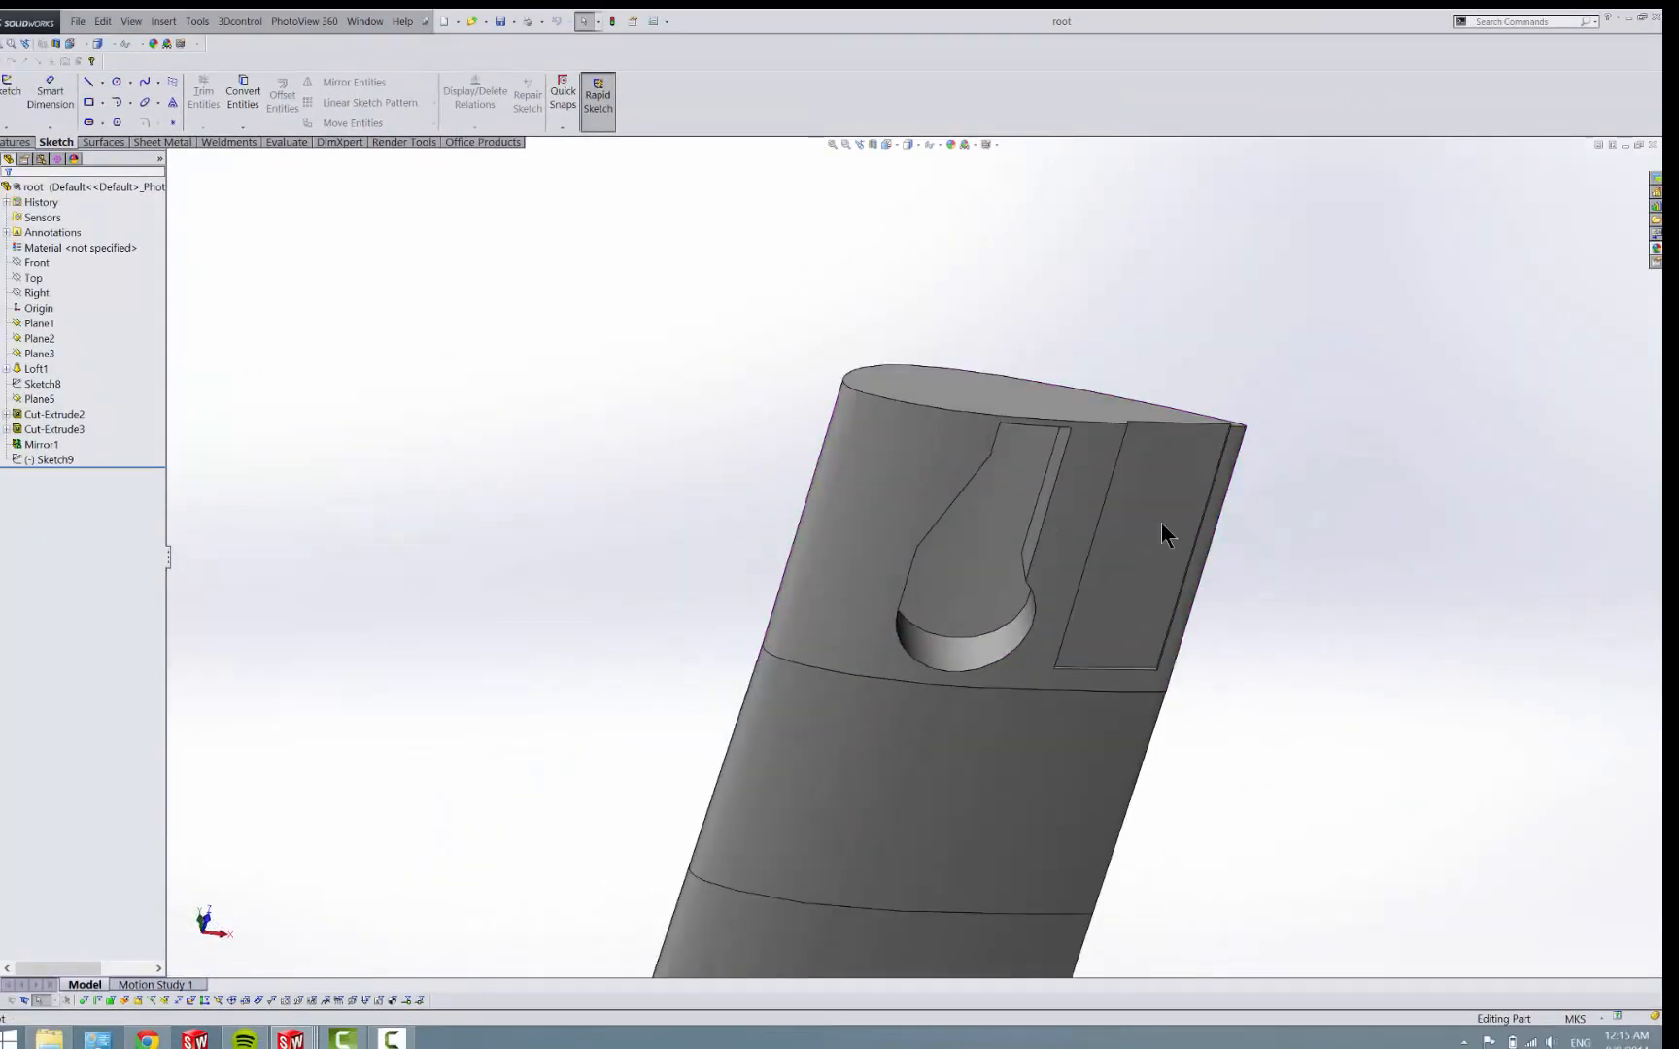
click(1164, 516)
click(957, 555)
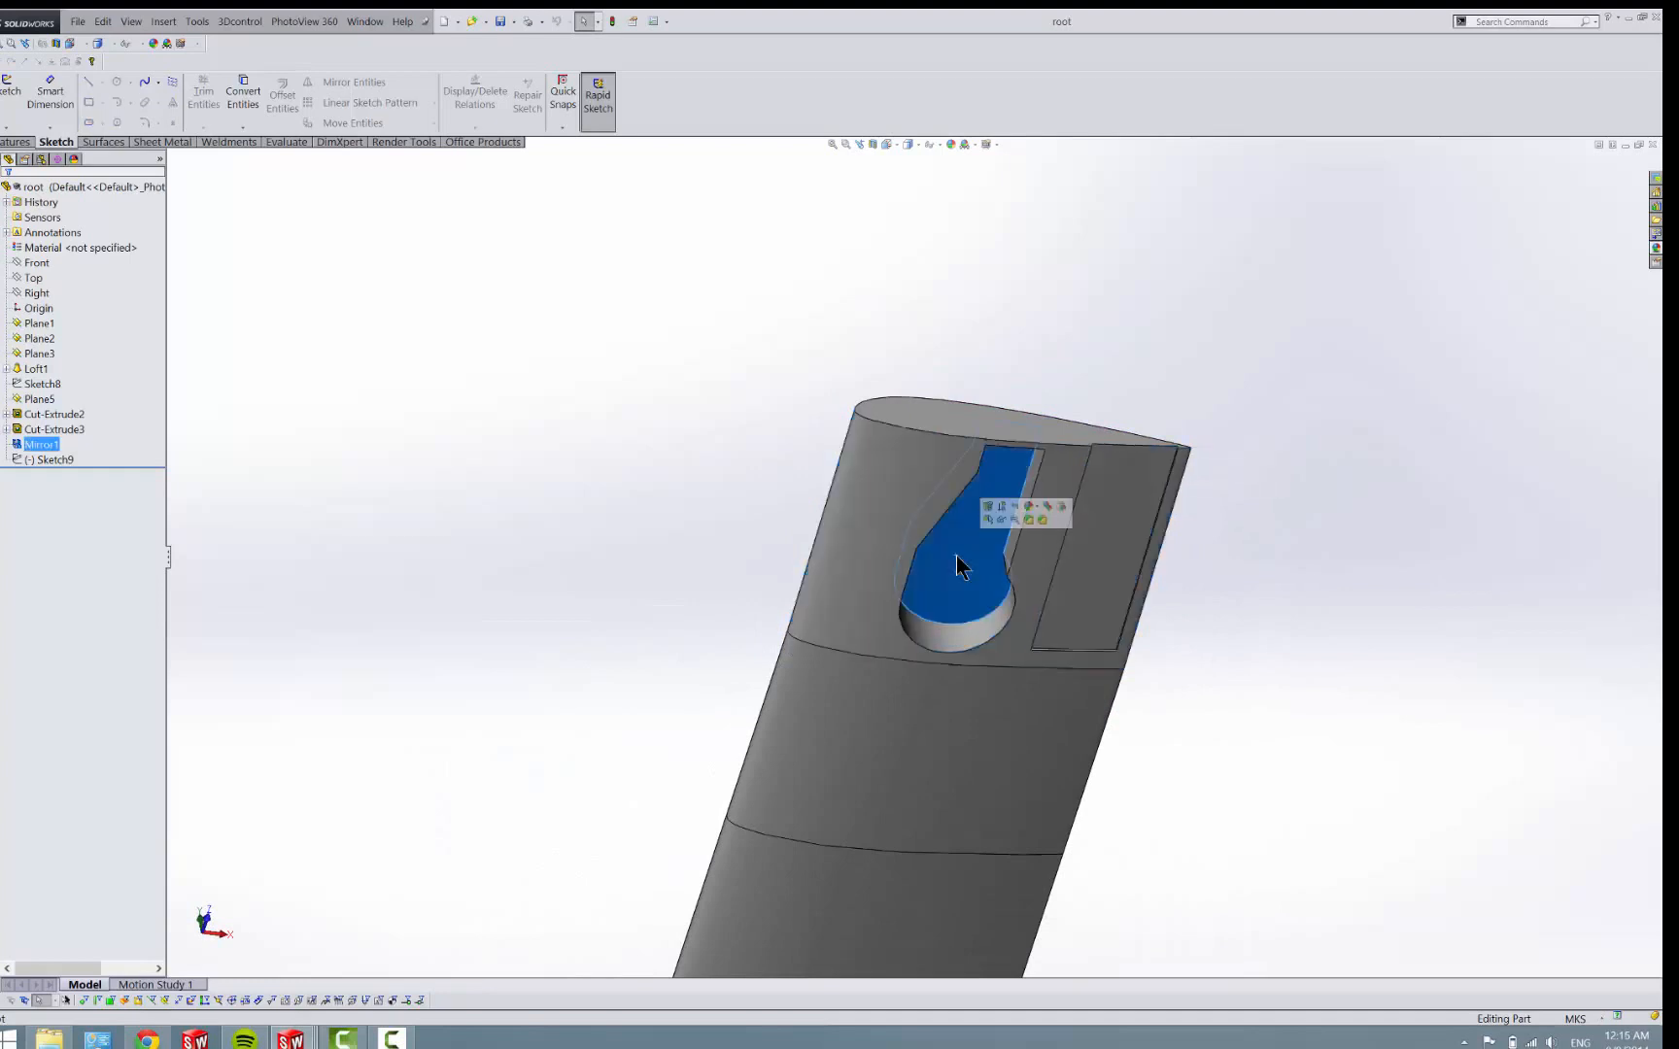
scroll(956, 564, down, 5)
Orbit the root wing through side and top views, then preview other open documents.
mouse_move(997, 630)
middle_down()
mouse_move(1042, 715)
mouse_move(1117, 774)
mouse_move(1128, 686)
middle_up()
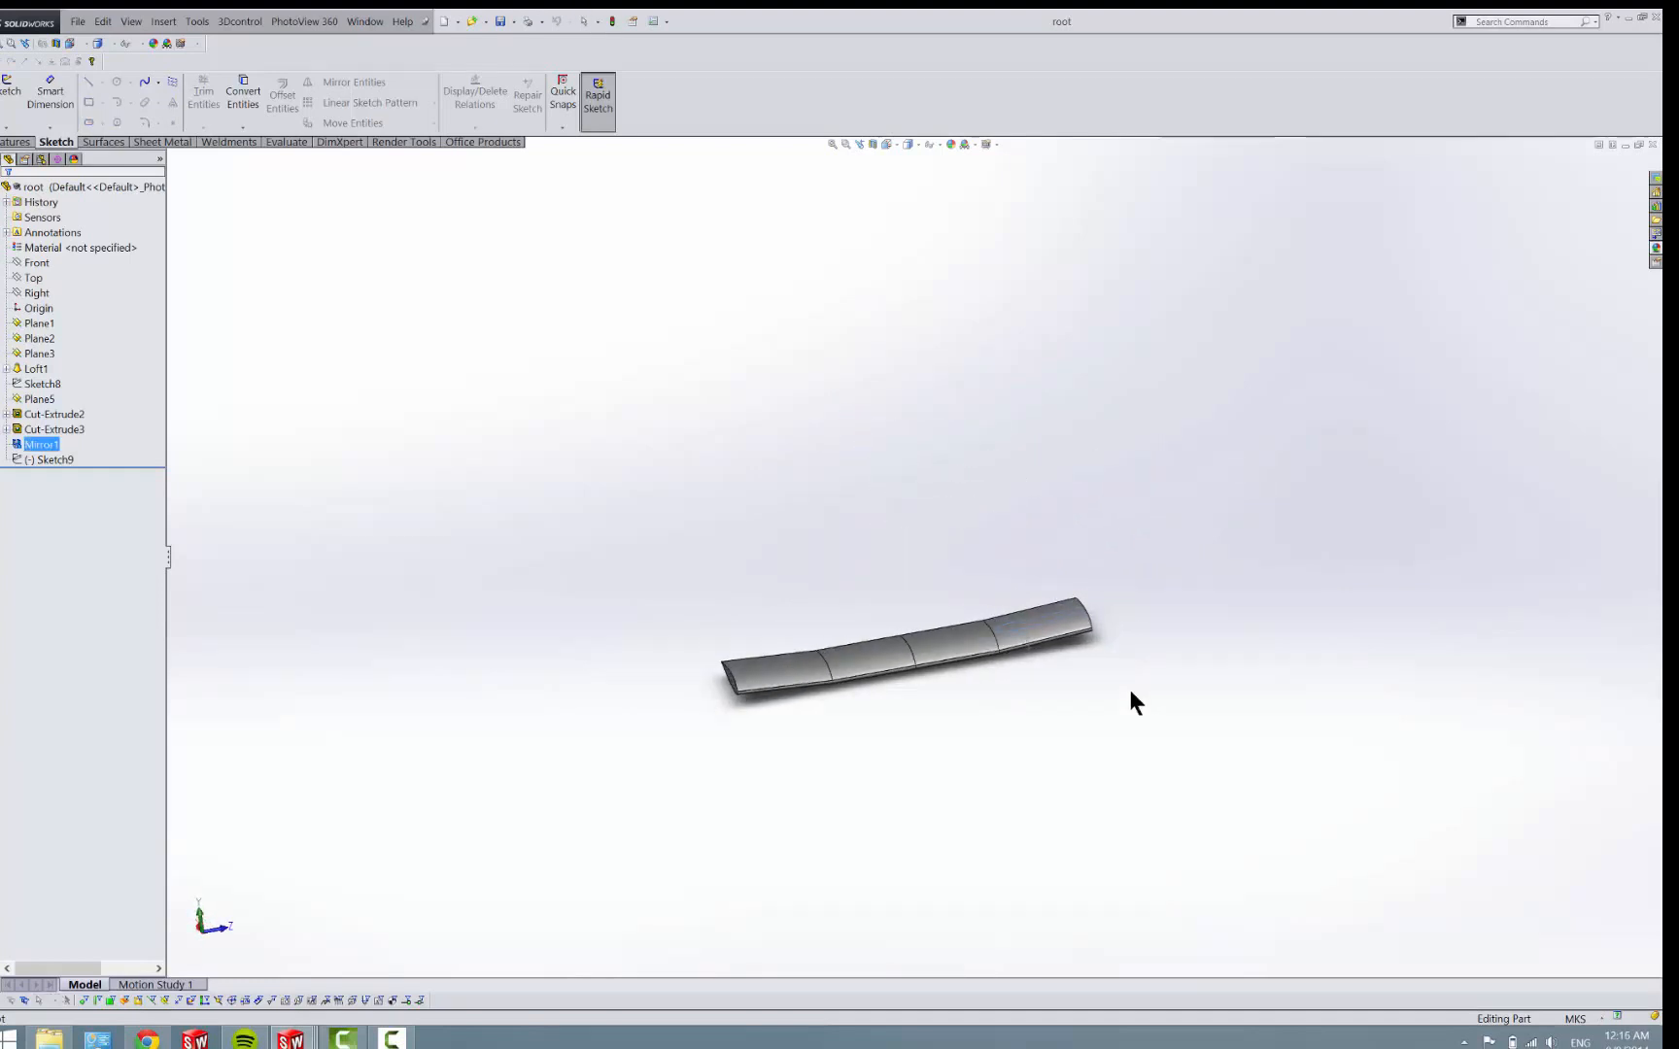
scroll(918, 616, up, 4)
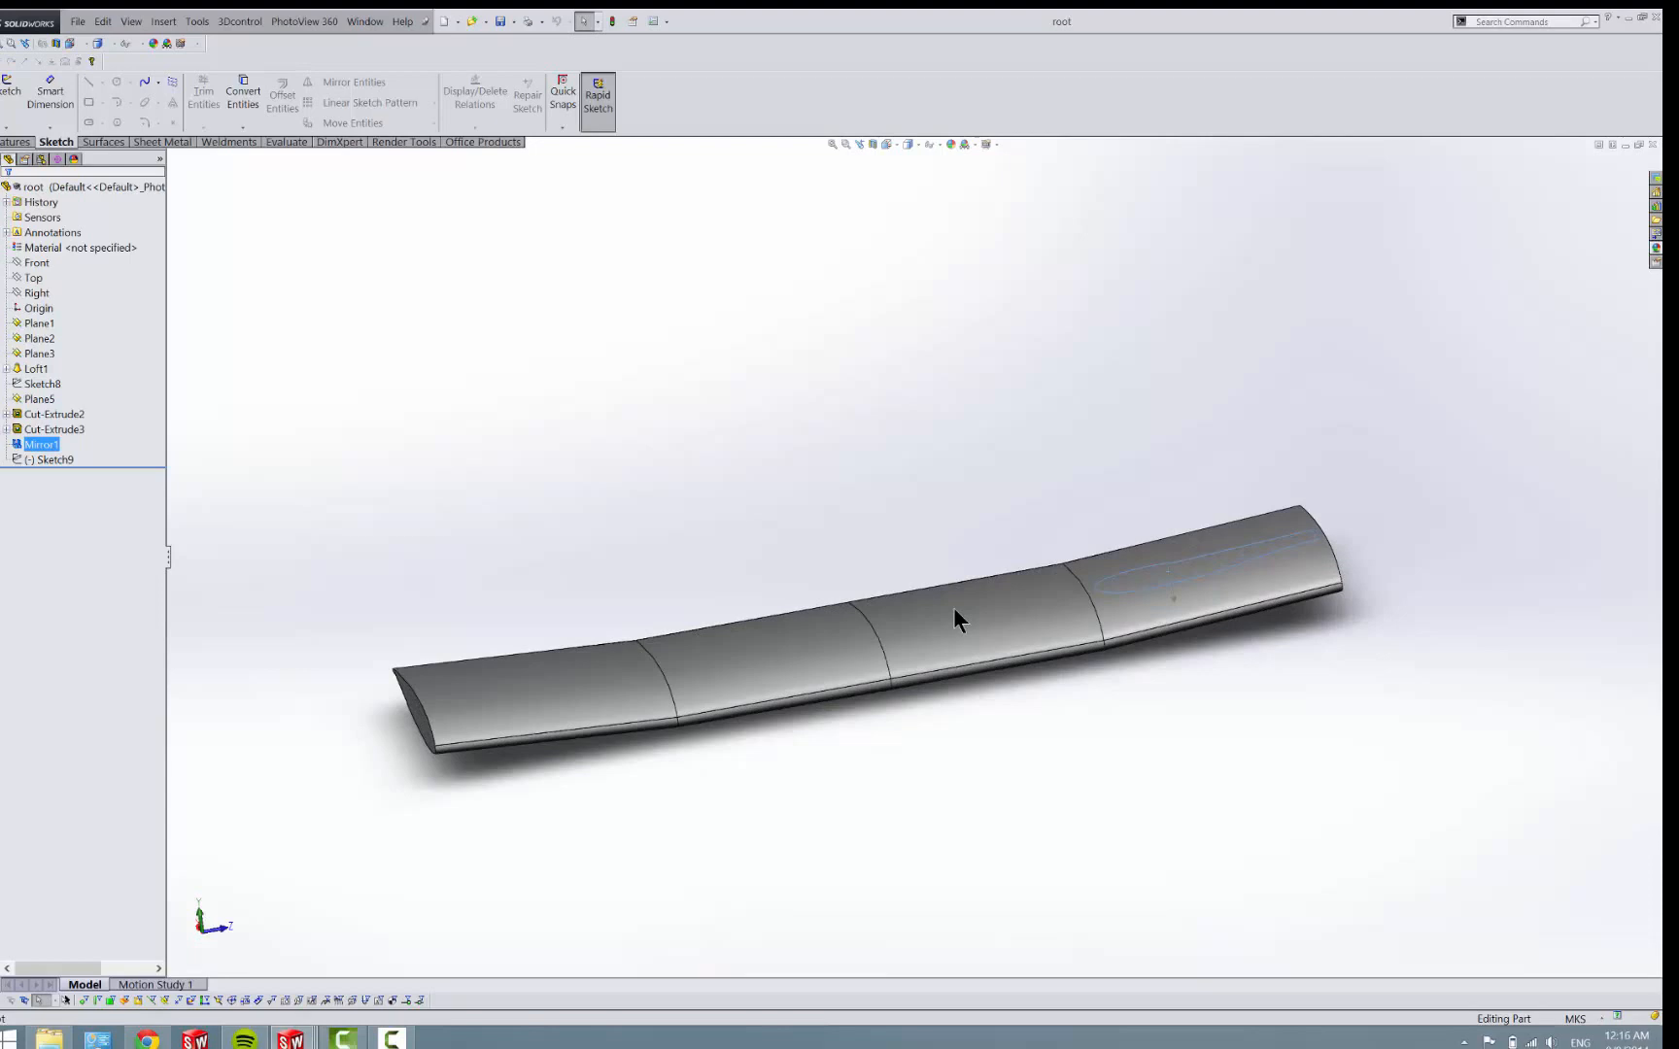
mouse_move(955, 654)
middle_down()
mouse_move(971, 834)
mouse_move(932, 551)
middle_up()
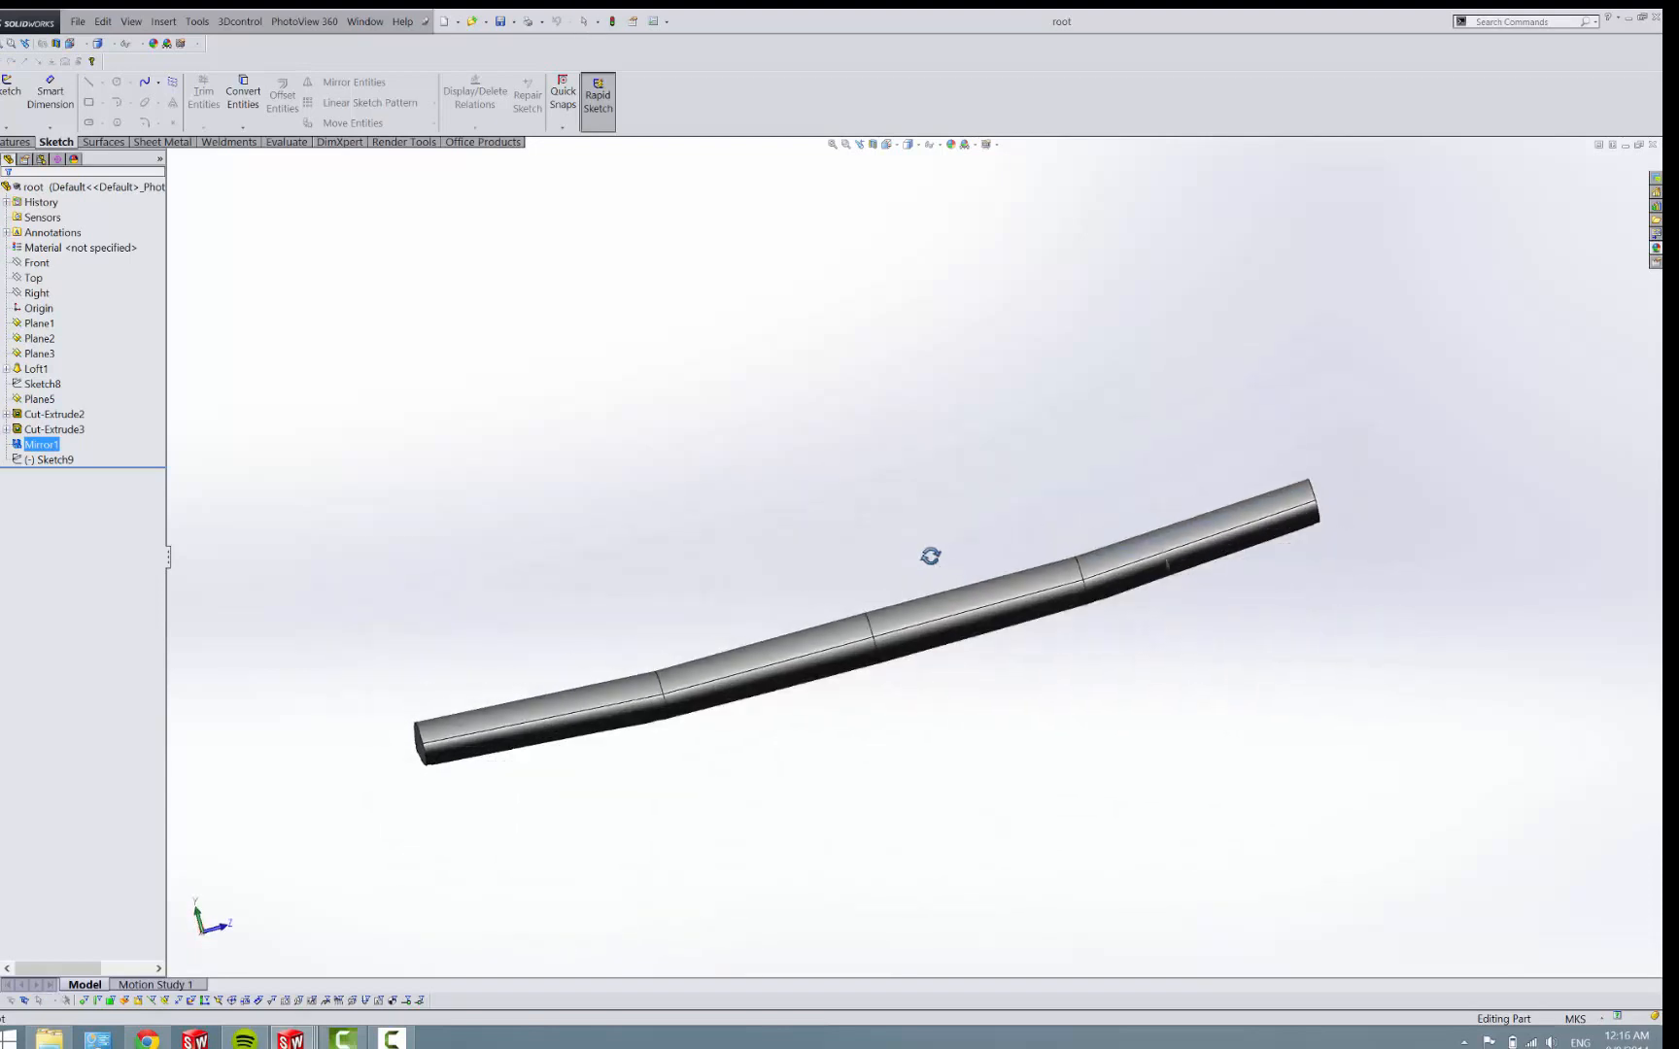
click(290, 1039)
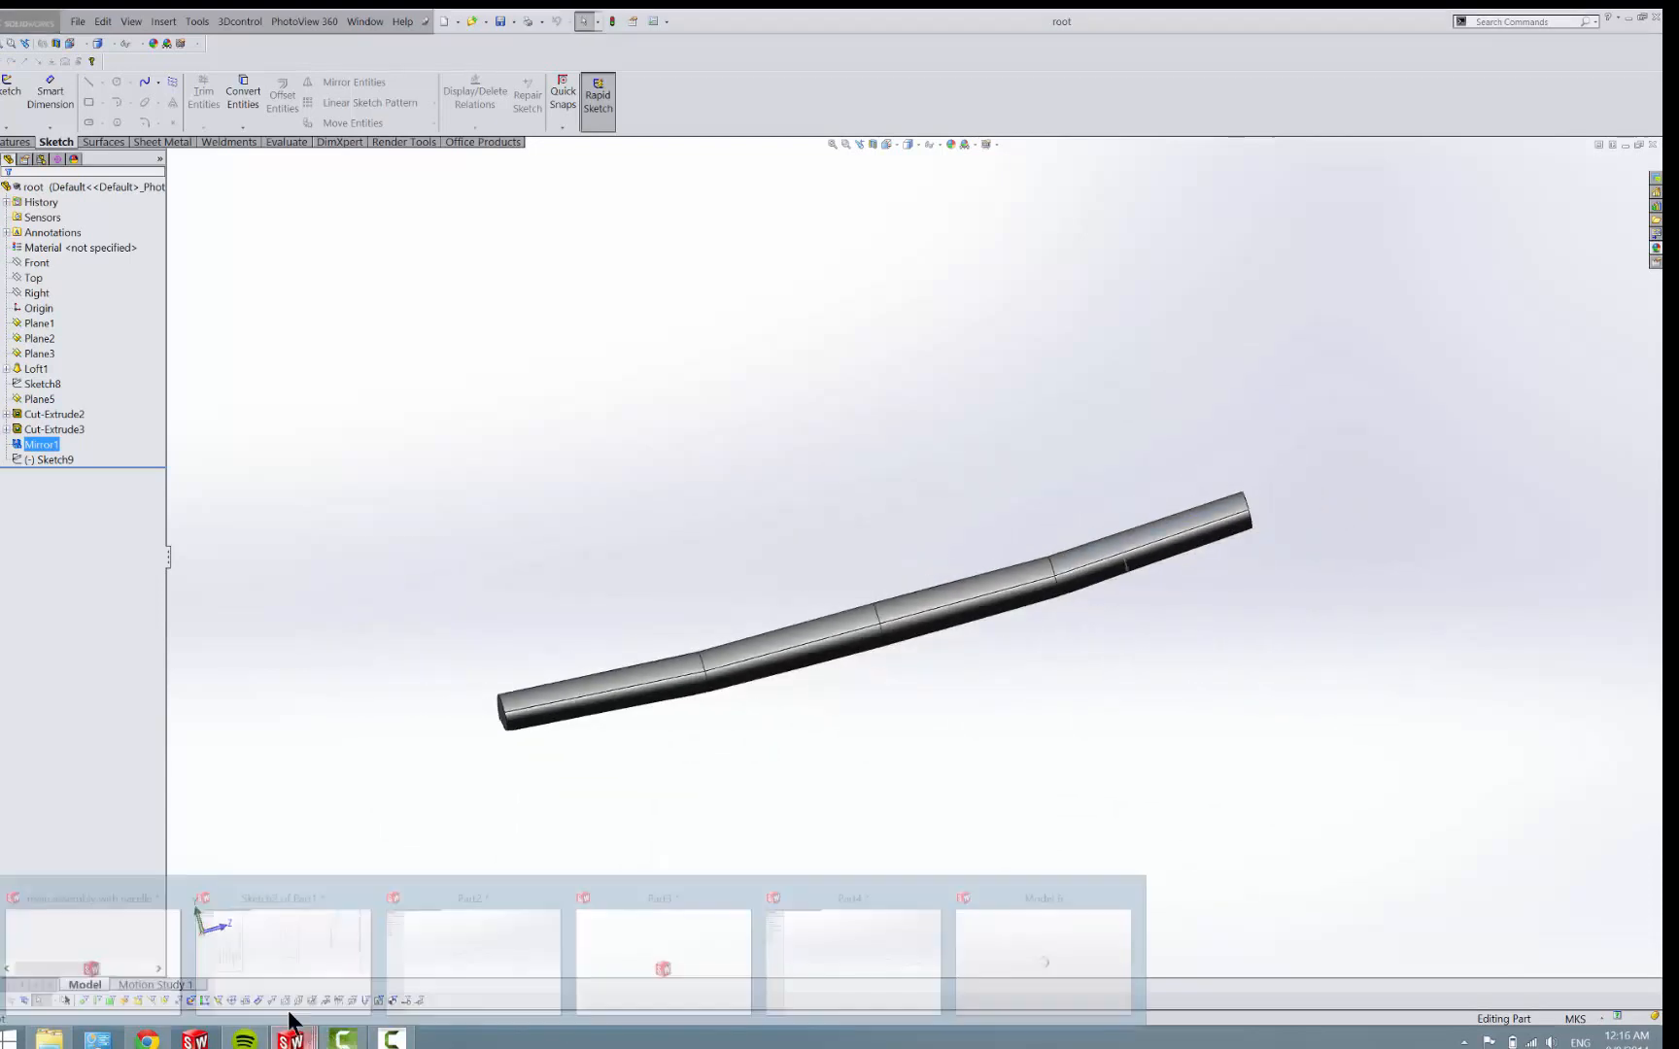
Switch to the Part1 sketch window holding the scanned aircraft drawing.
click(279, 953)
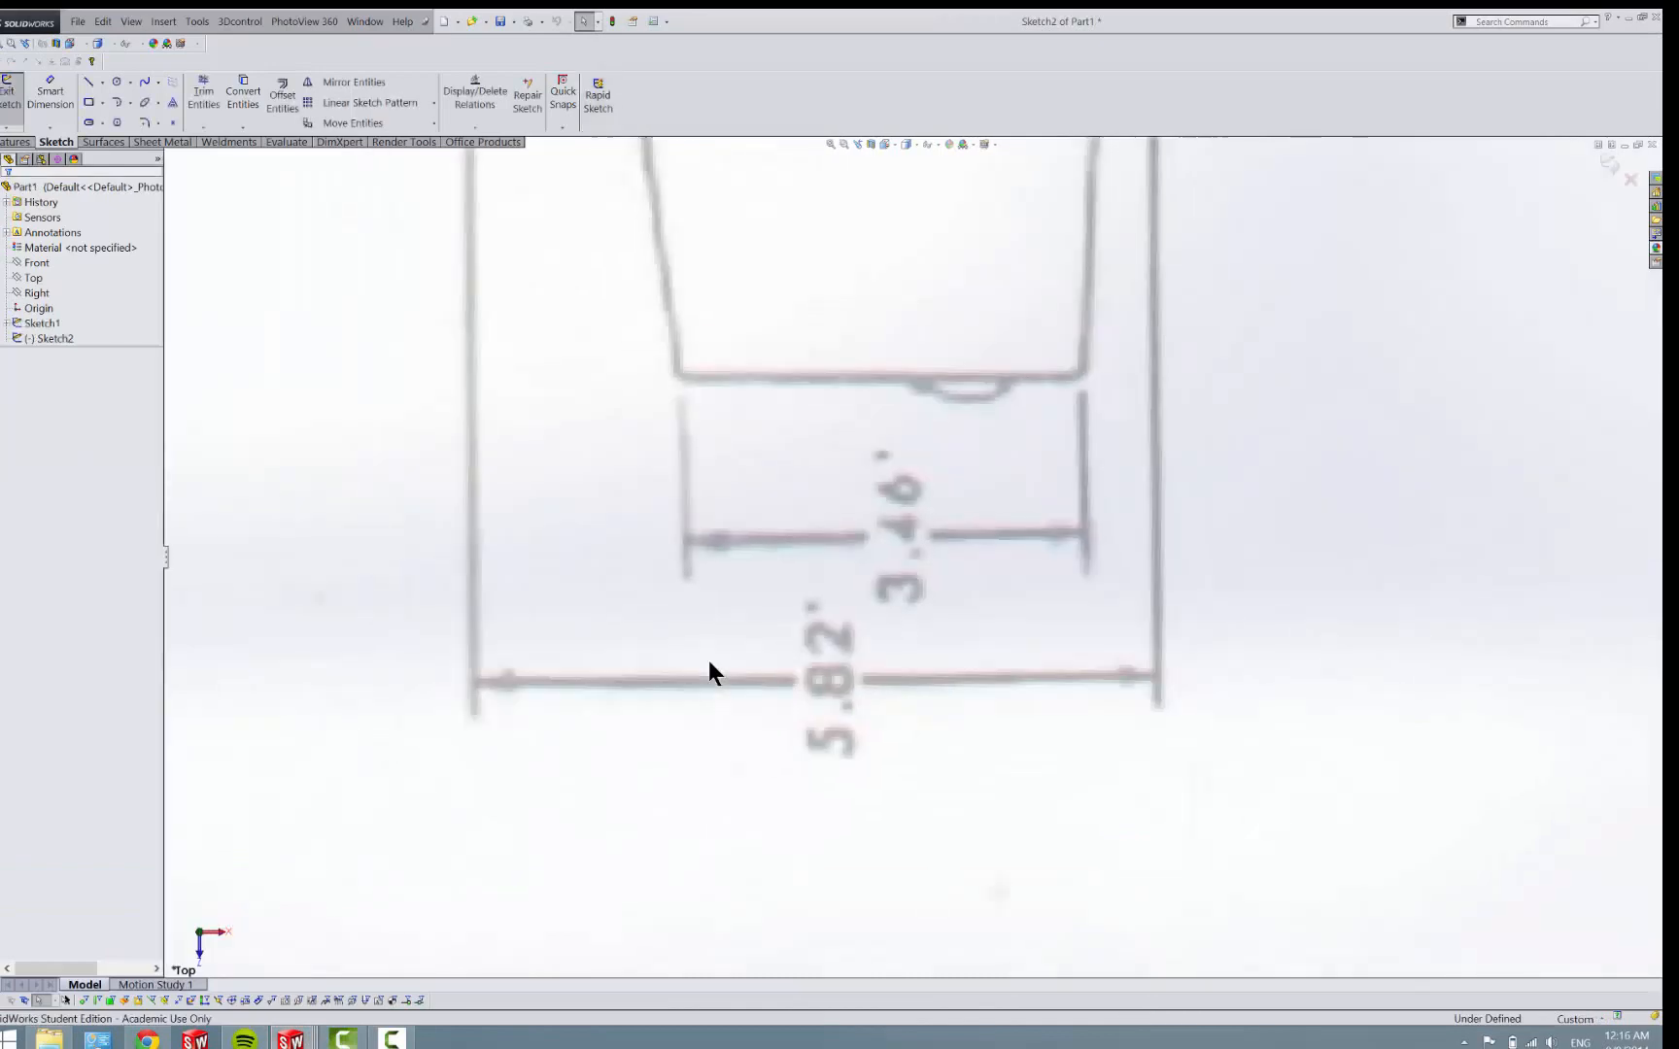
scroll(706, 656, down, 3)
scroll(707, 655, down, 3)
scroll(793, 640, down, 3)
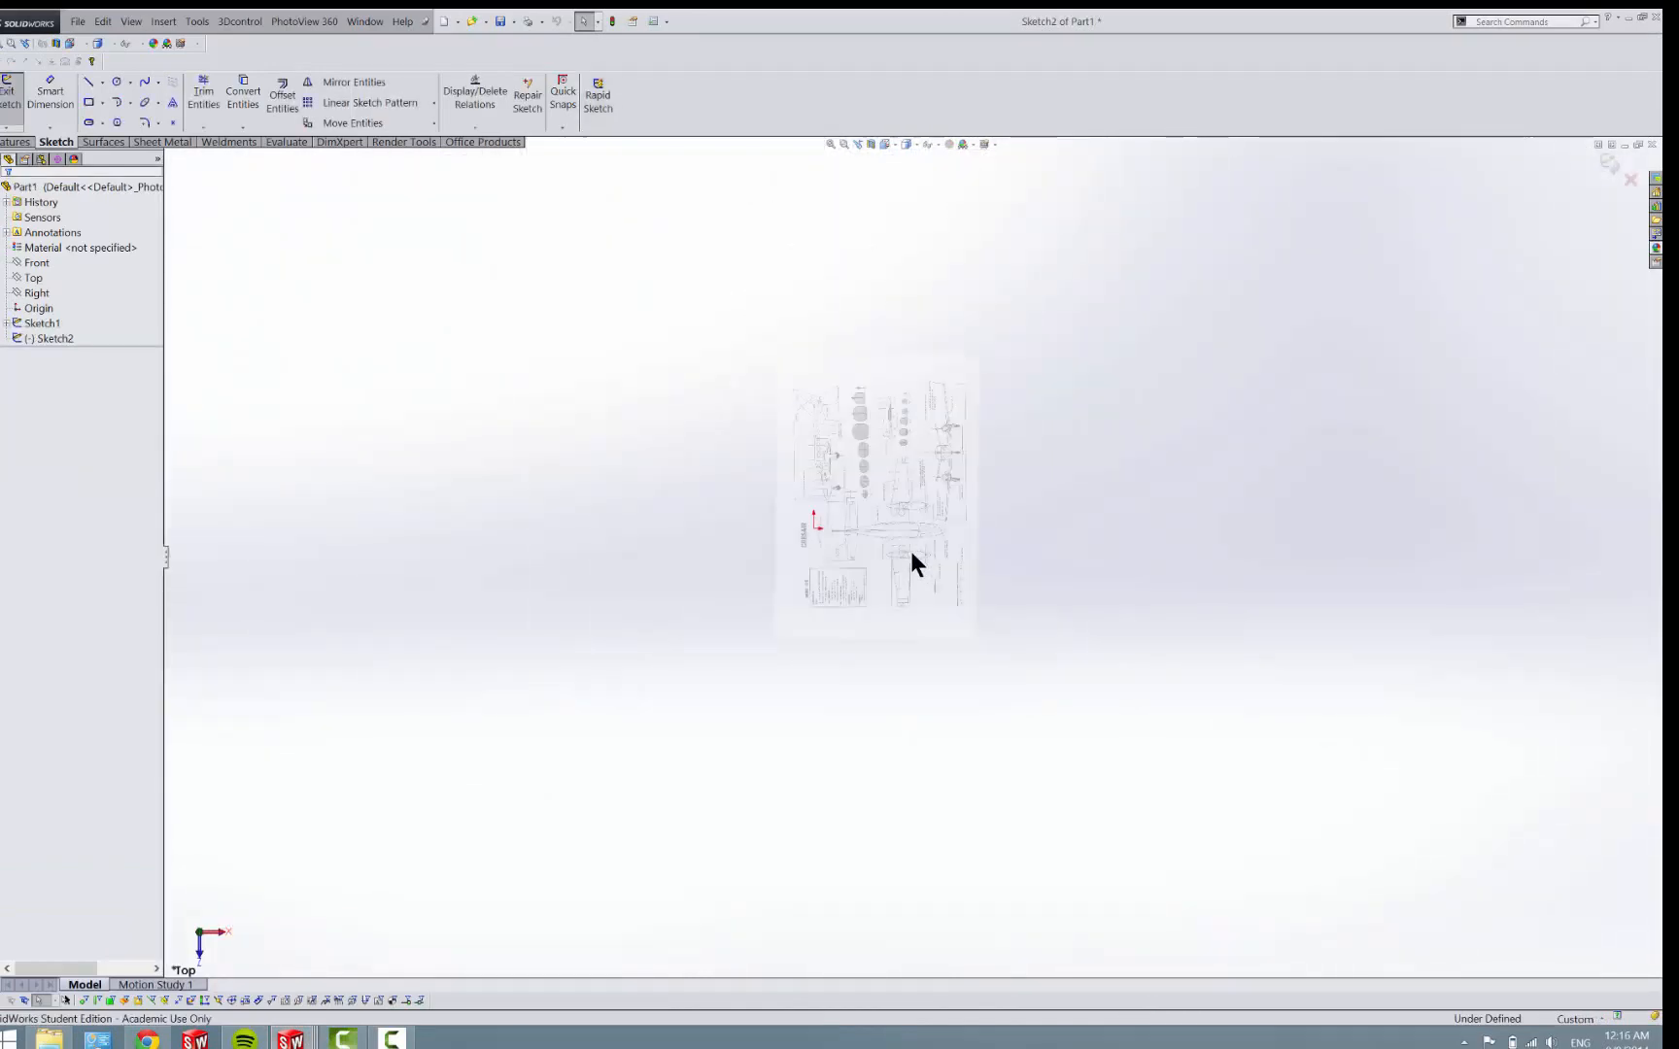
scroll(910, 551, up, 3)
scroll(898, 470, up, 4)
scroll(897, 468, down, 1)
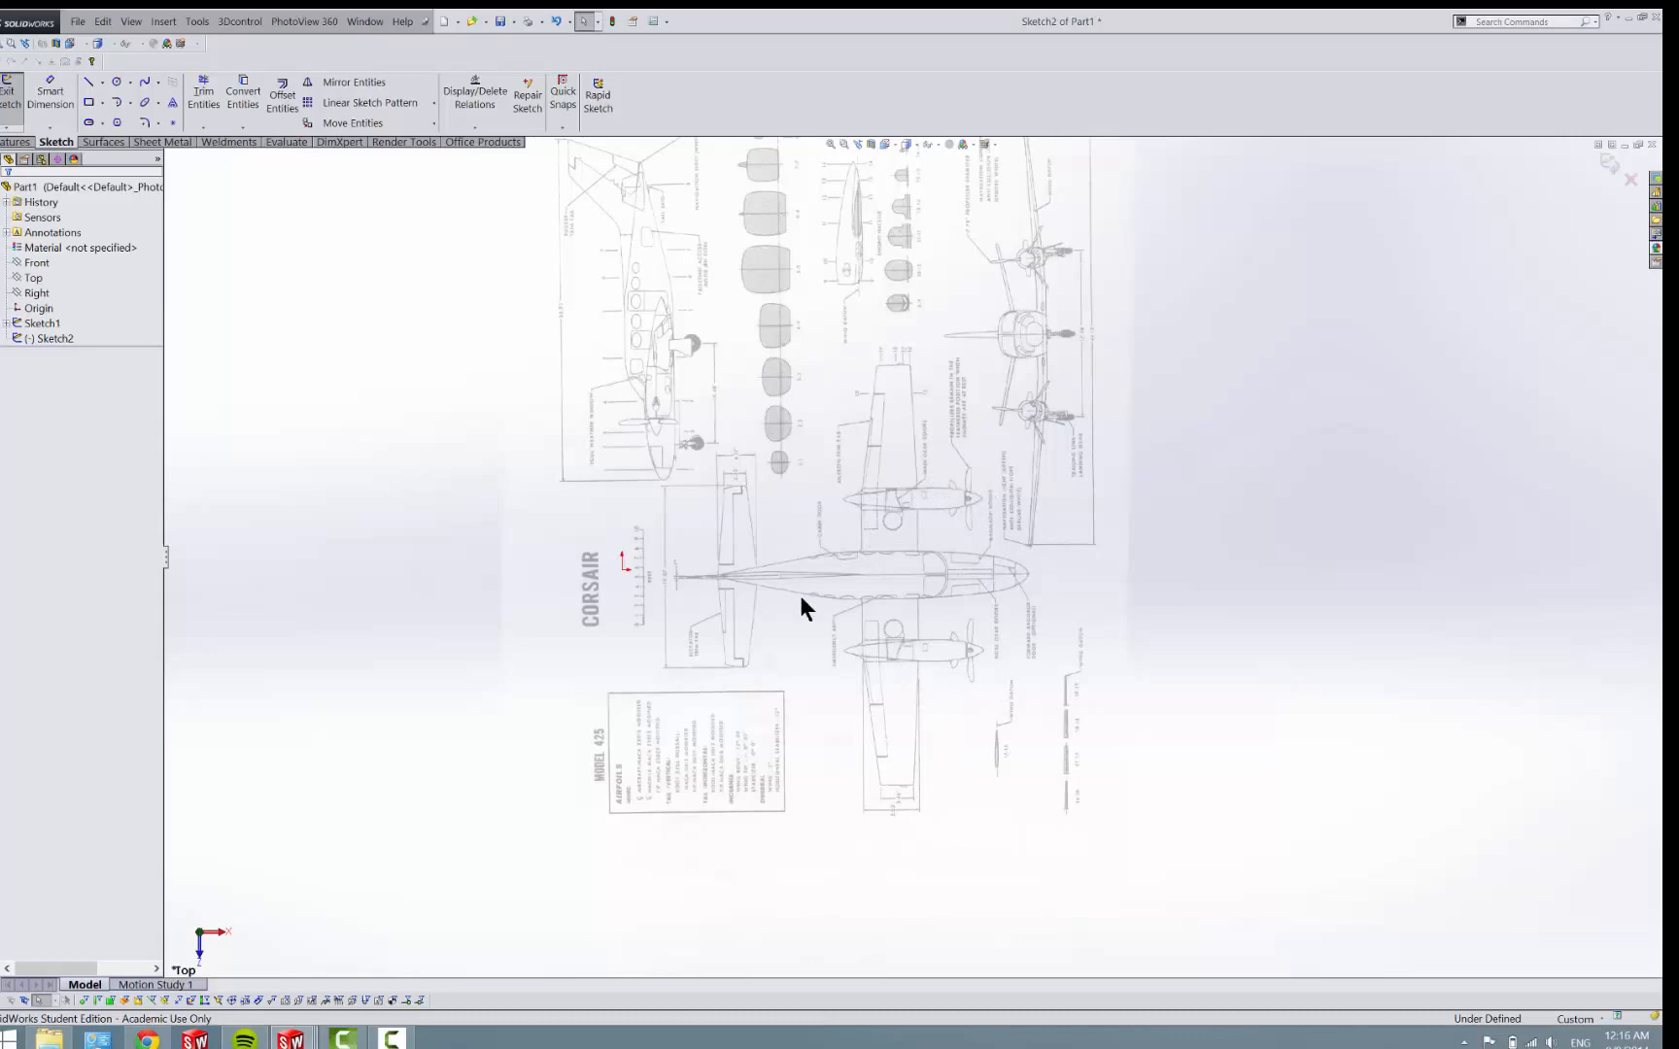
scroll(919, 633, down, 1)
scroll(954, 529, up, 1)
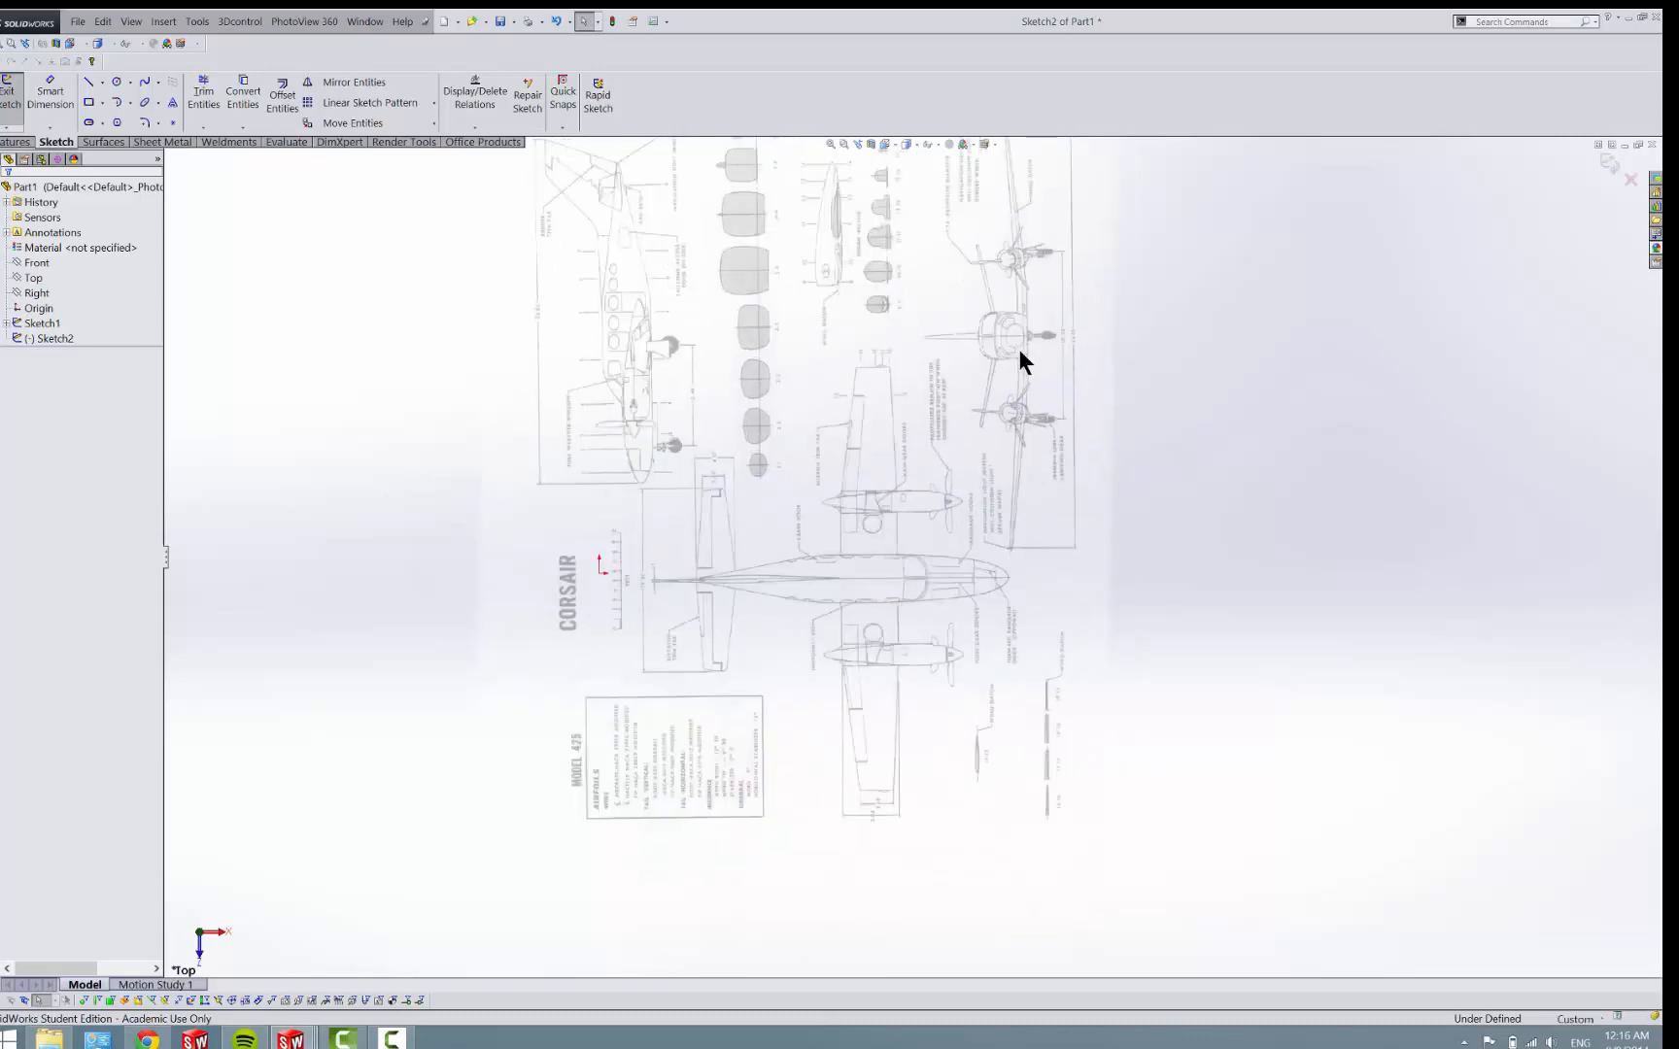
scroll(1020, 350, up, 1)
scroll(1013, 316, up, 1)
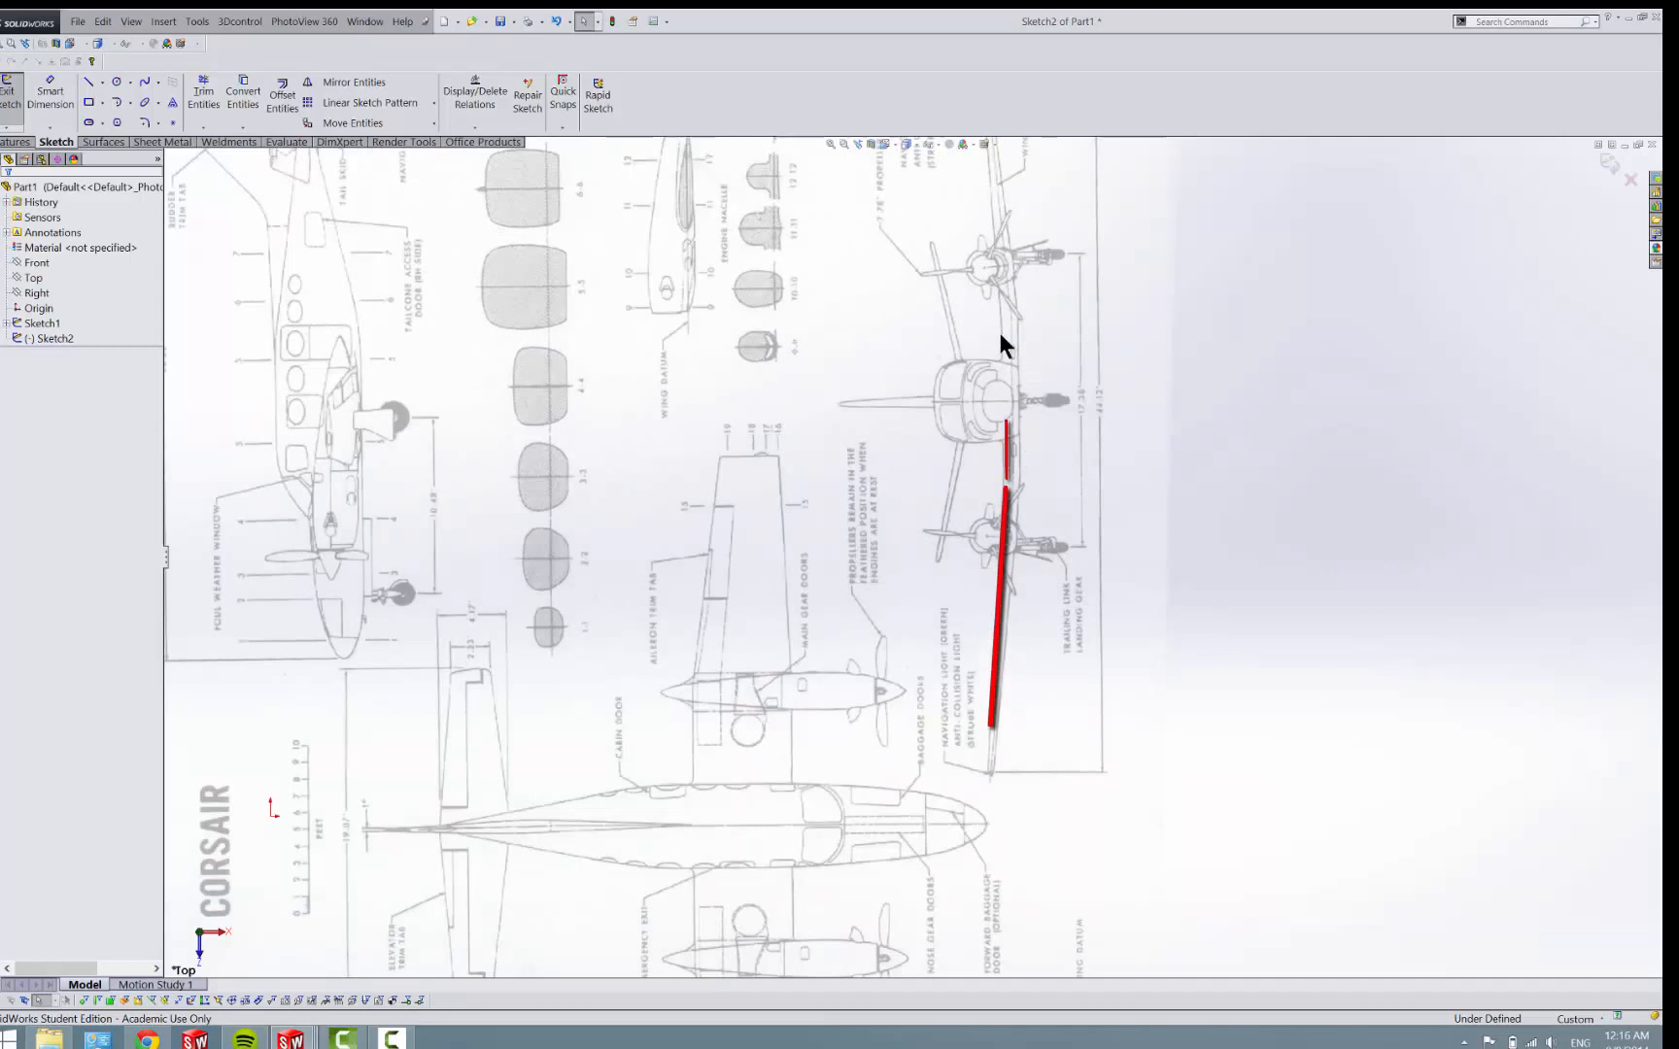
scroll(1002, 324, down, 1)
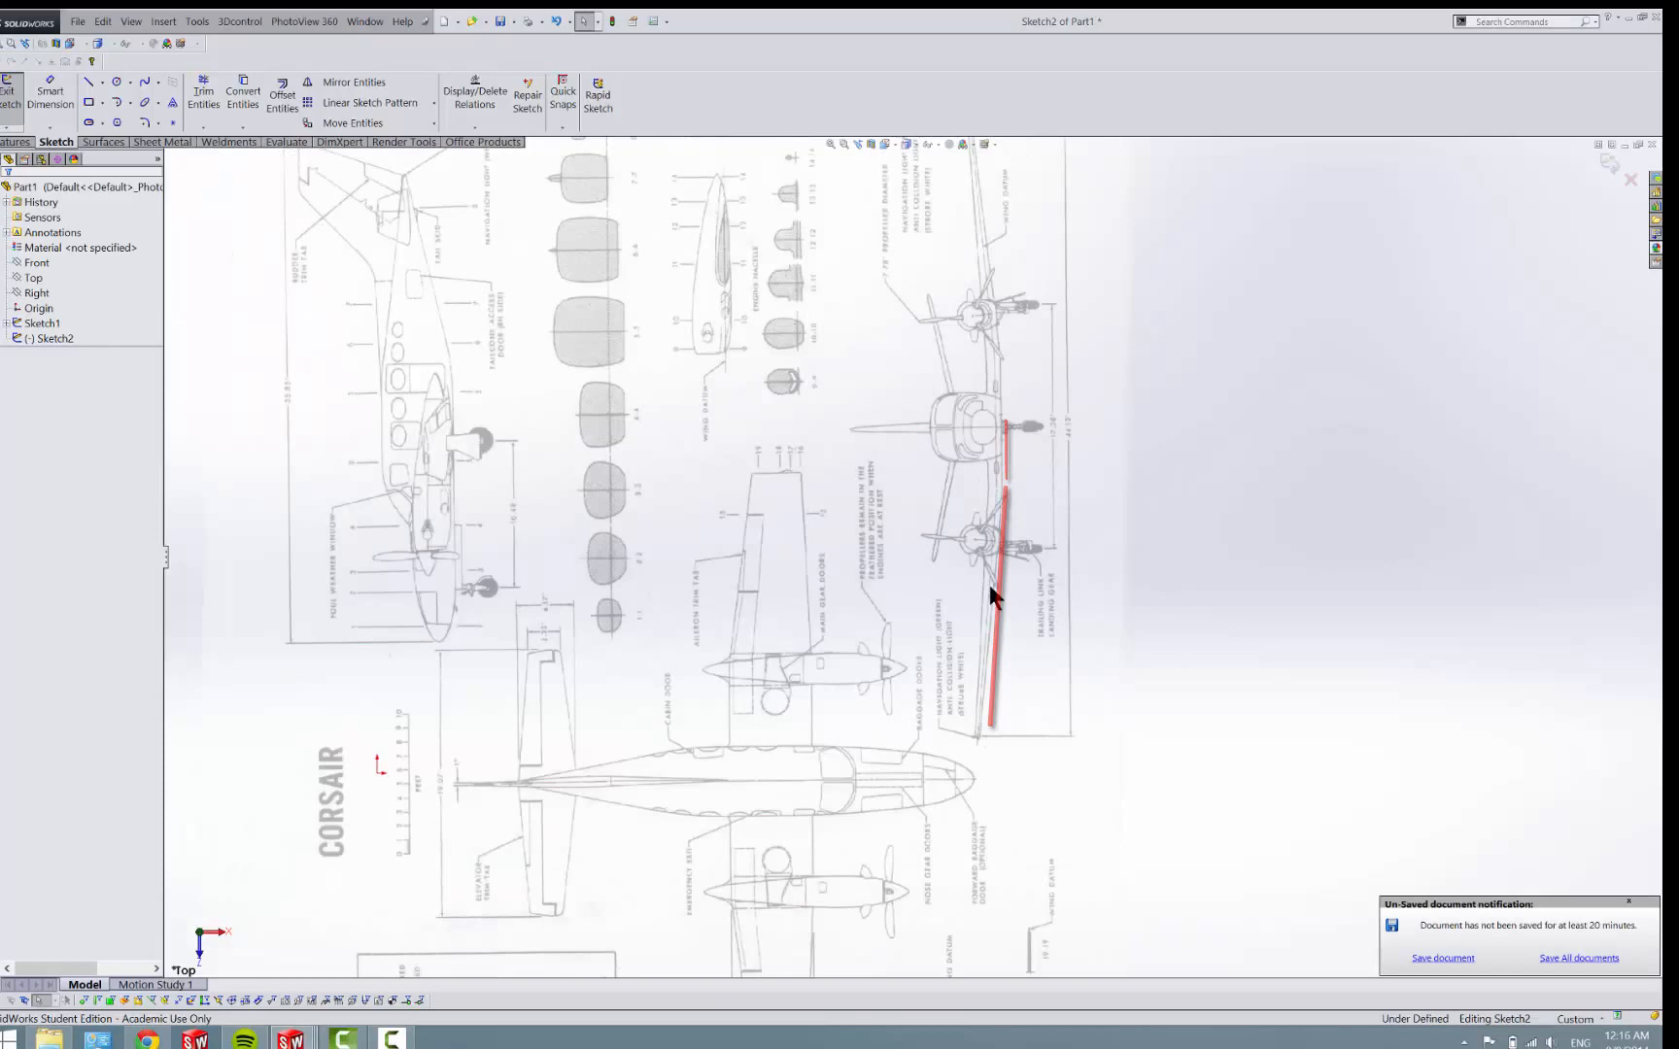
scroll(989, 586, down, 2)
scroll(968, 312, up, 2)
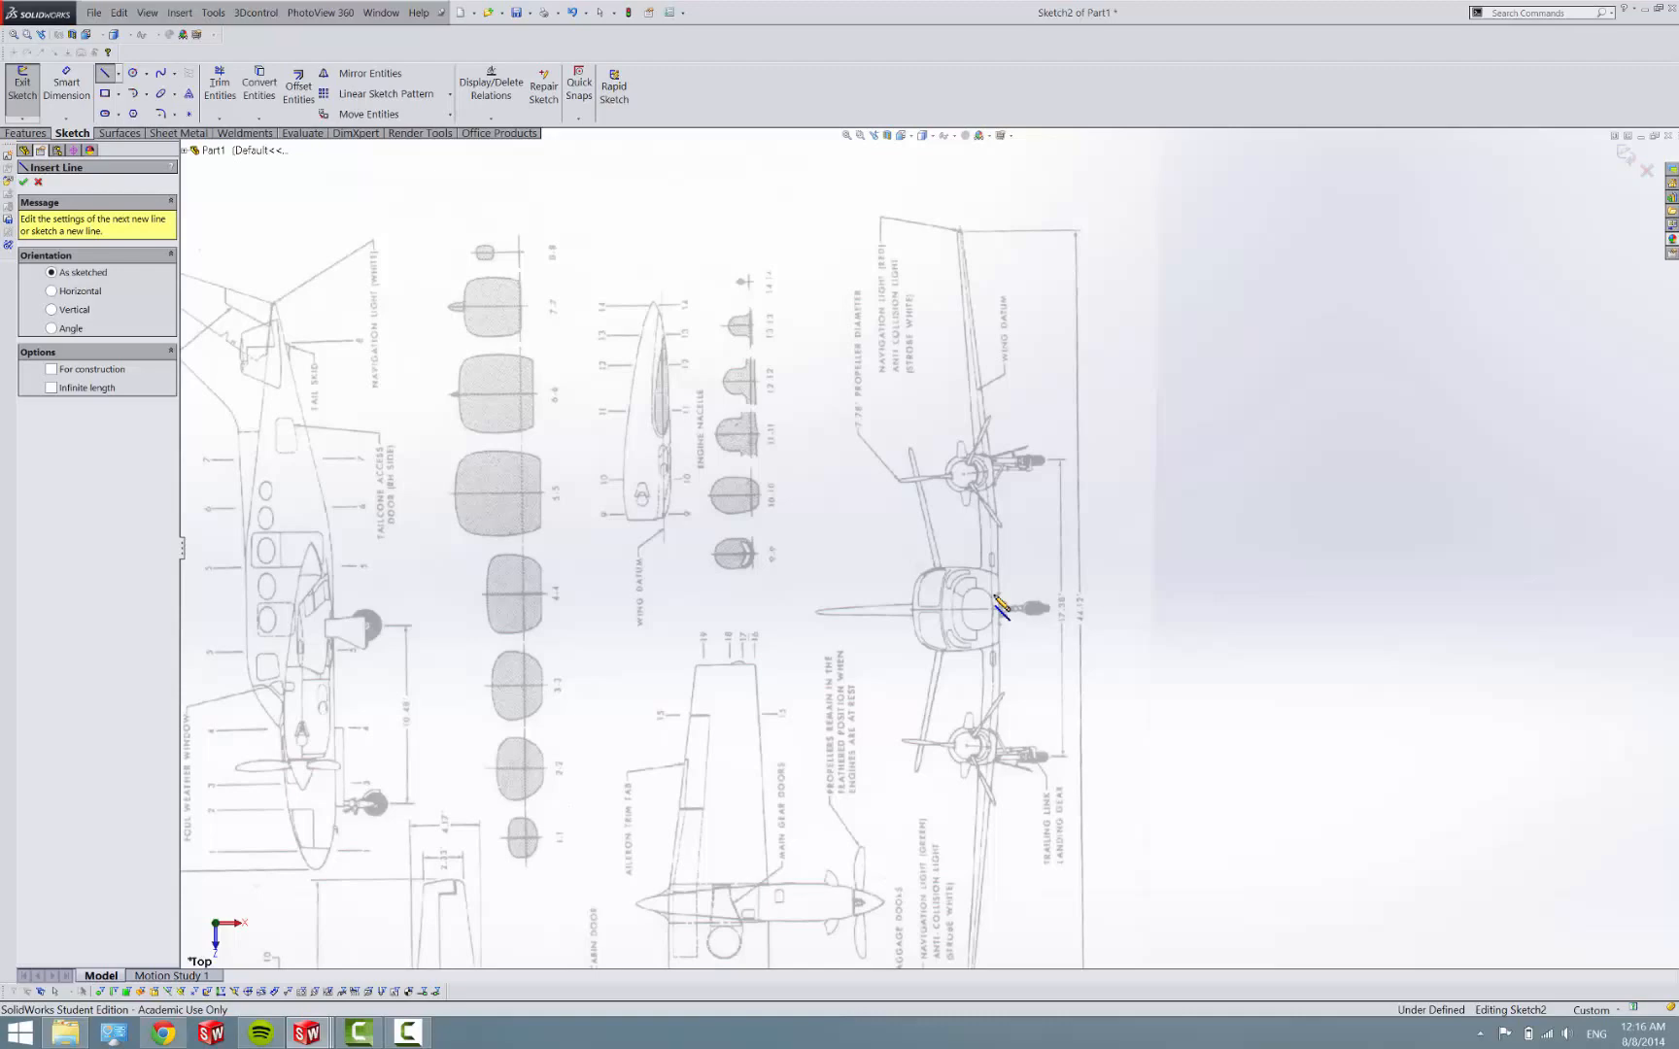
scroll(997, 610, down, 3)
scroll(997, 609, down, 2)
scroll(997, 610, down, 2)
scroll(998, 610, down, 2)
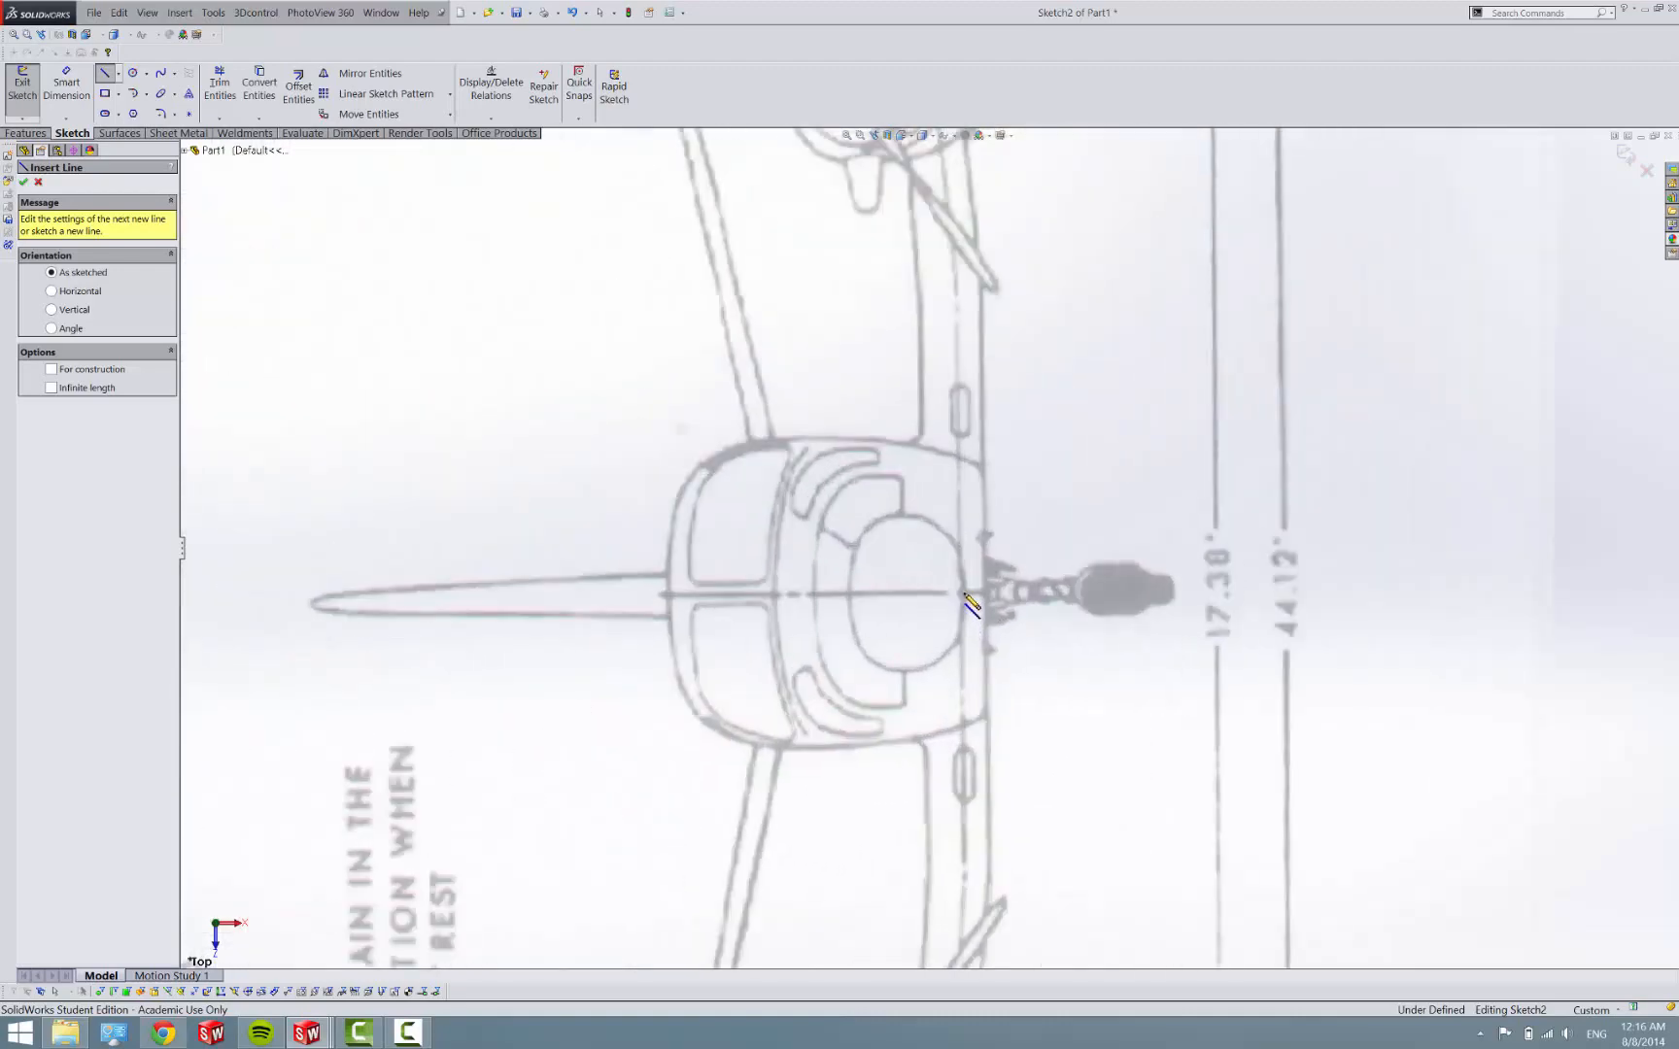
Trace a vertical line from the fuselage centre to the engine nacelle and nudge it left.
click(972, 604)
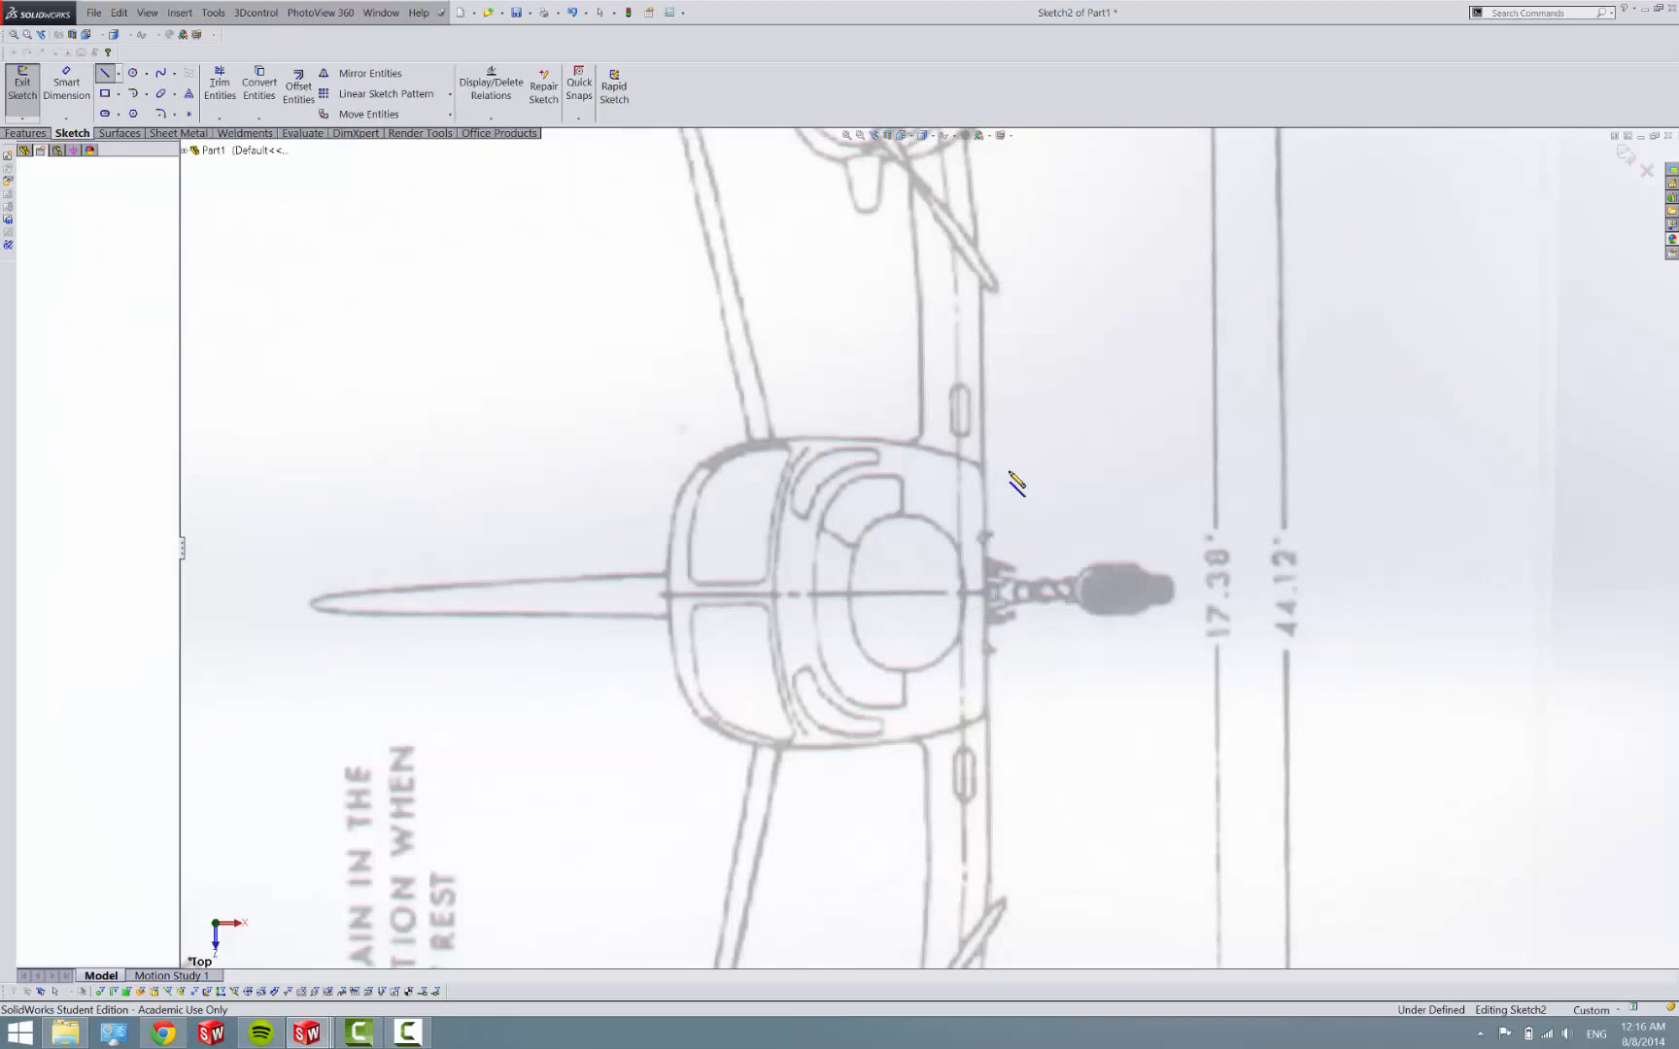
scroll(1013, 465, up, 2)
scroll(1013, 465, up, 1)
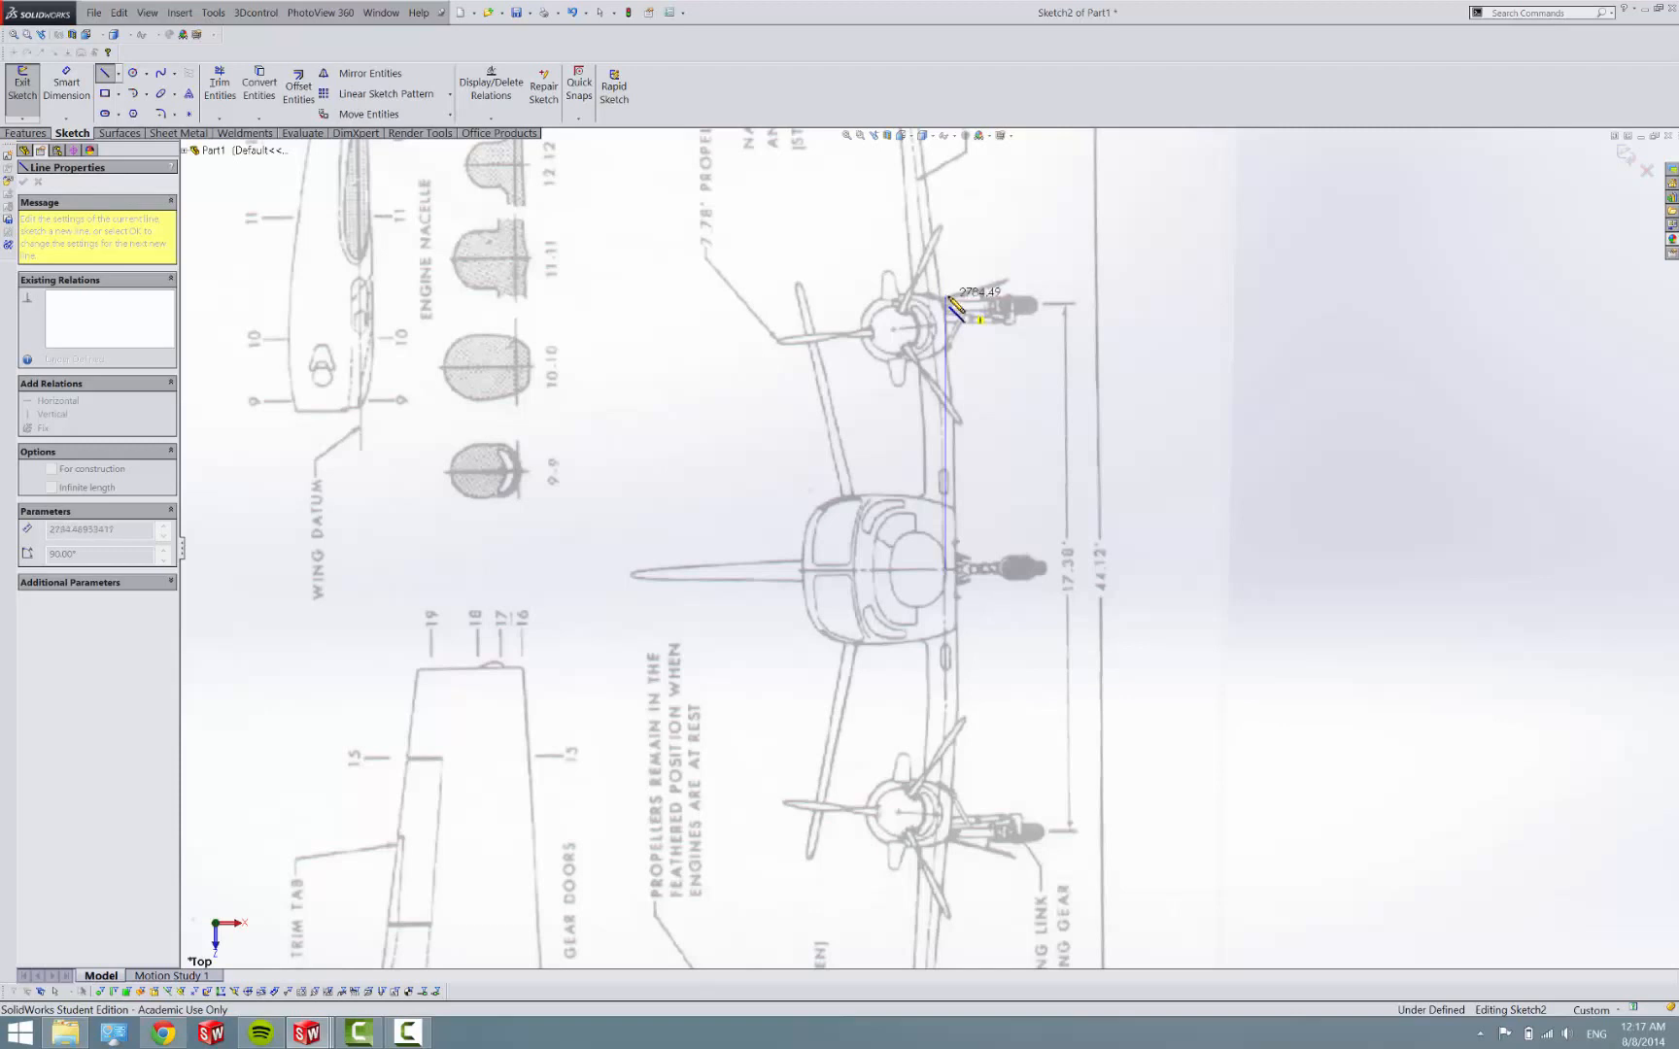
click(946, 301)
key(Escape)
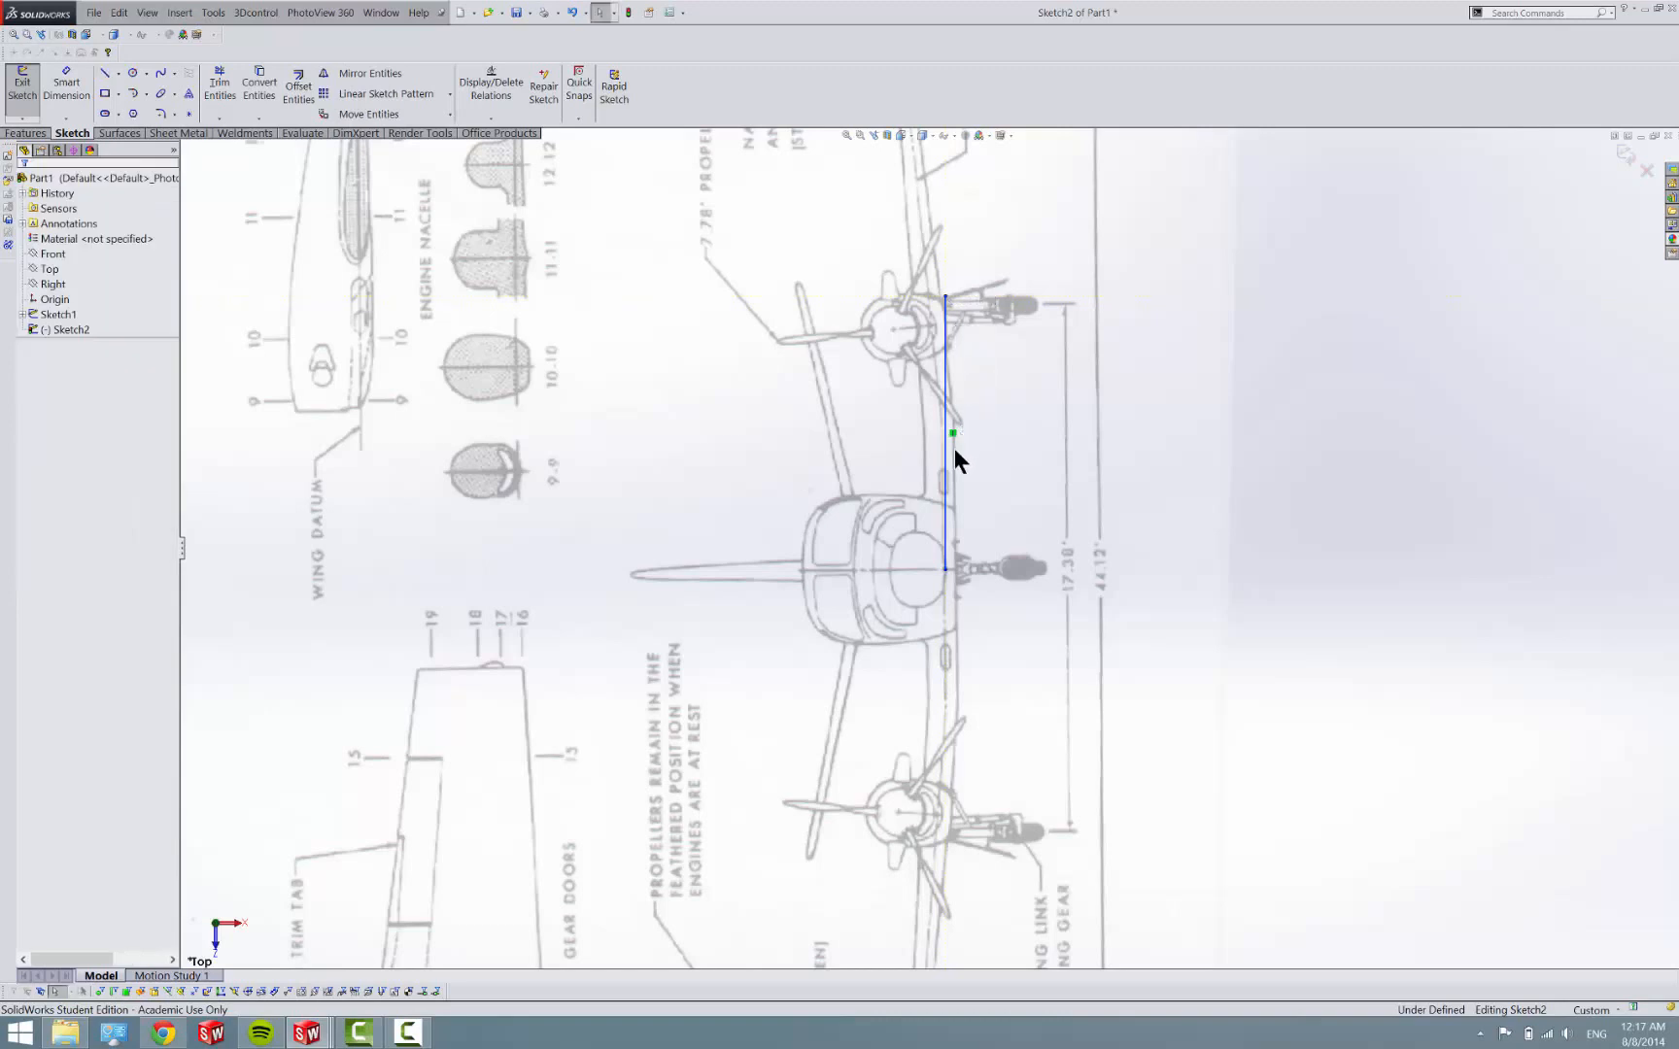
scroll(953, 482, up, 3)
scroll(943, 471, up, 3)
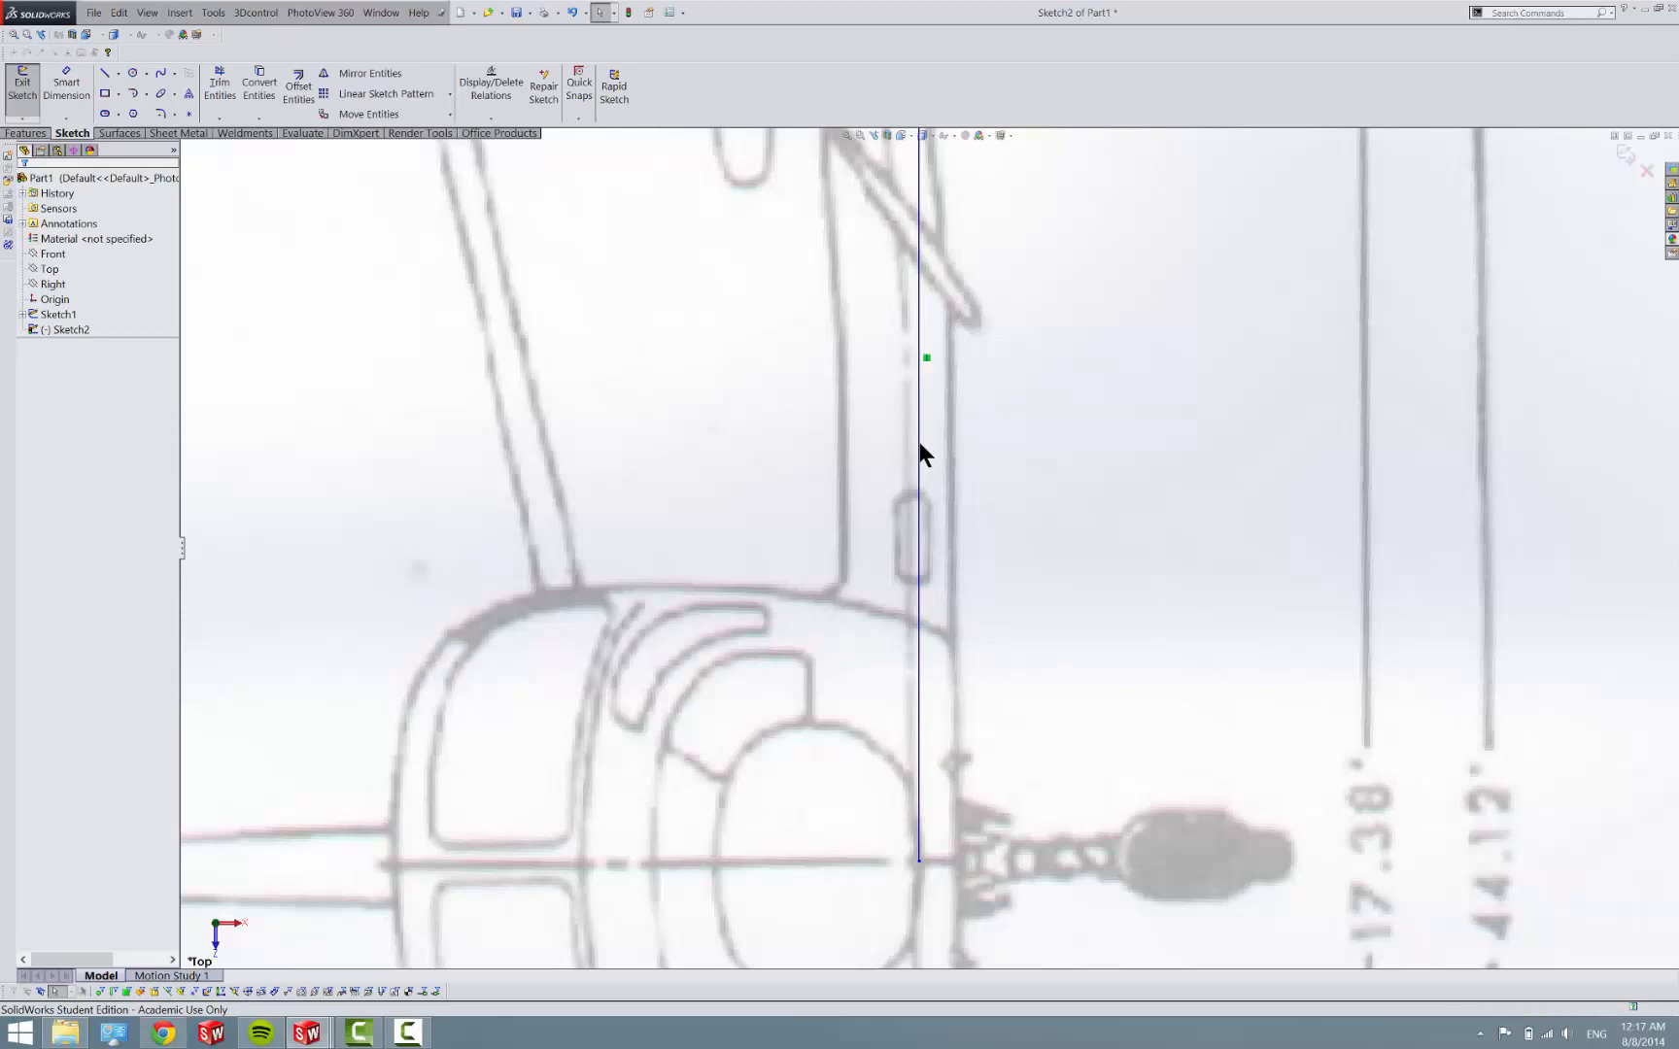
click(920, 453)
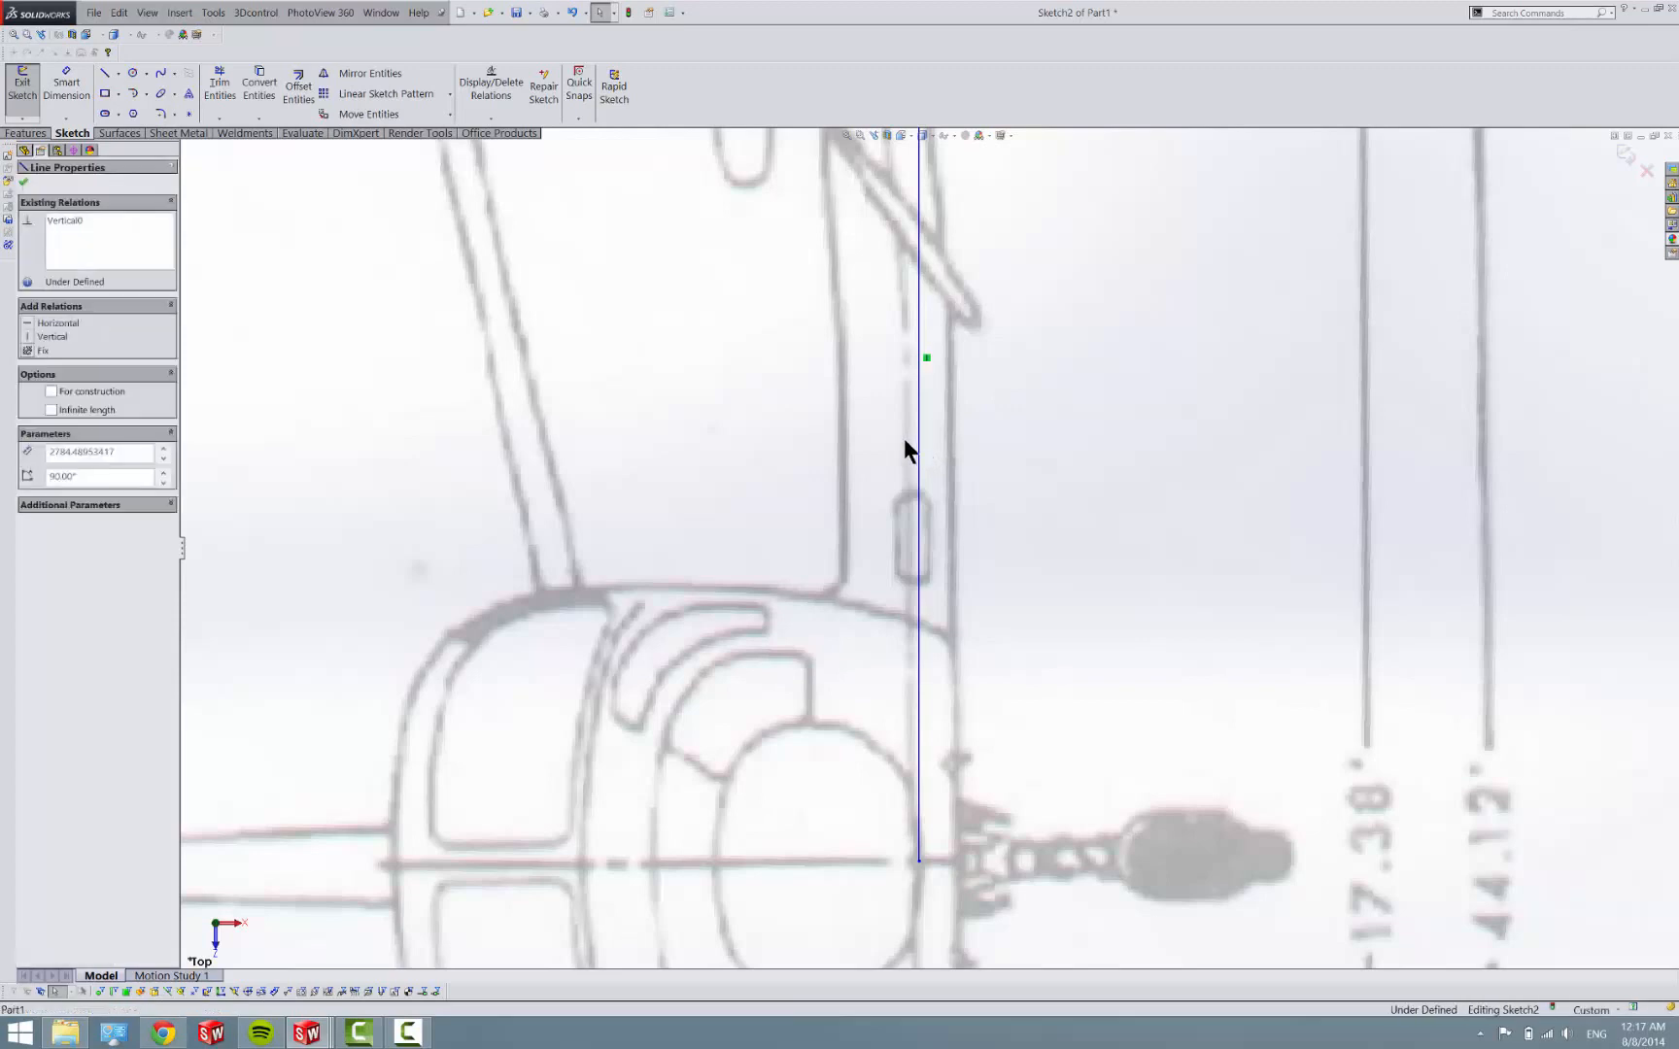
drag(912, 450, 913, 443)
scroll(915, 456, down, 5)
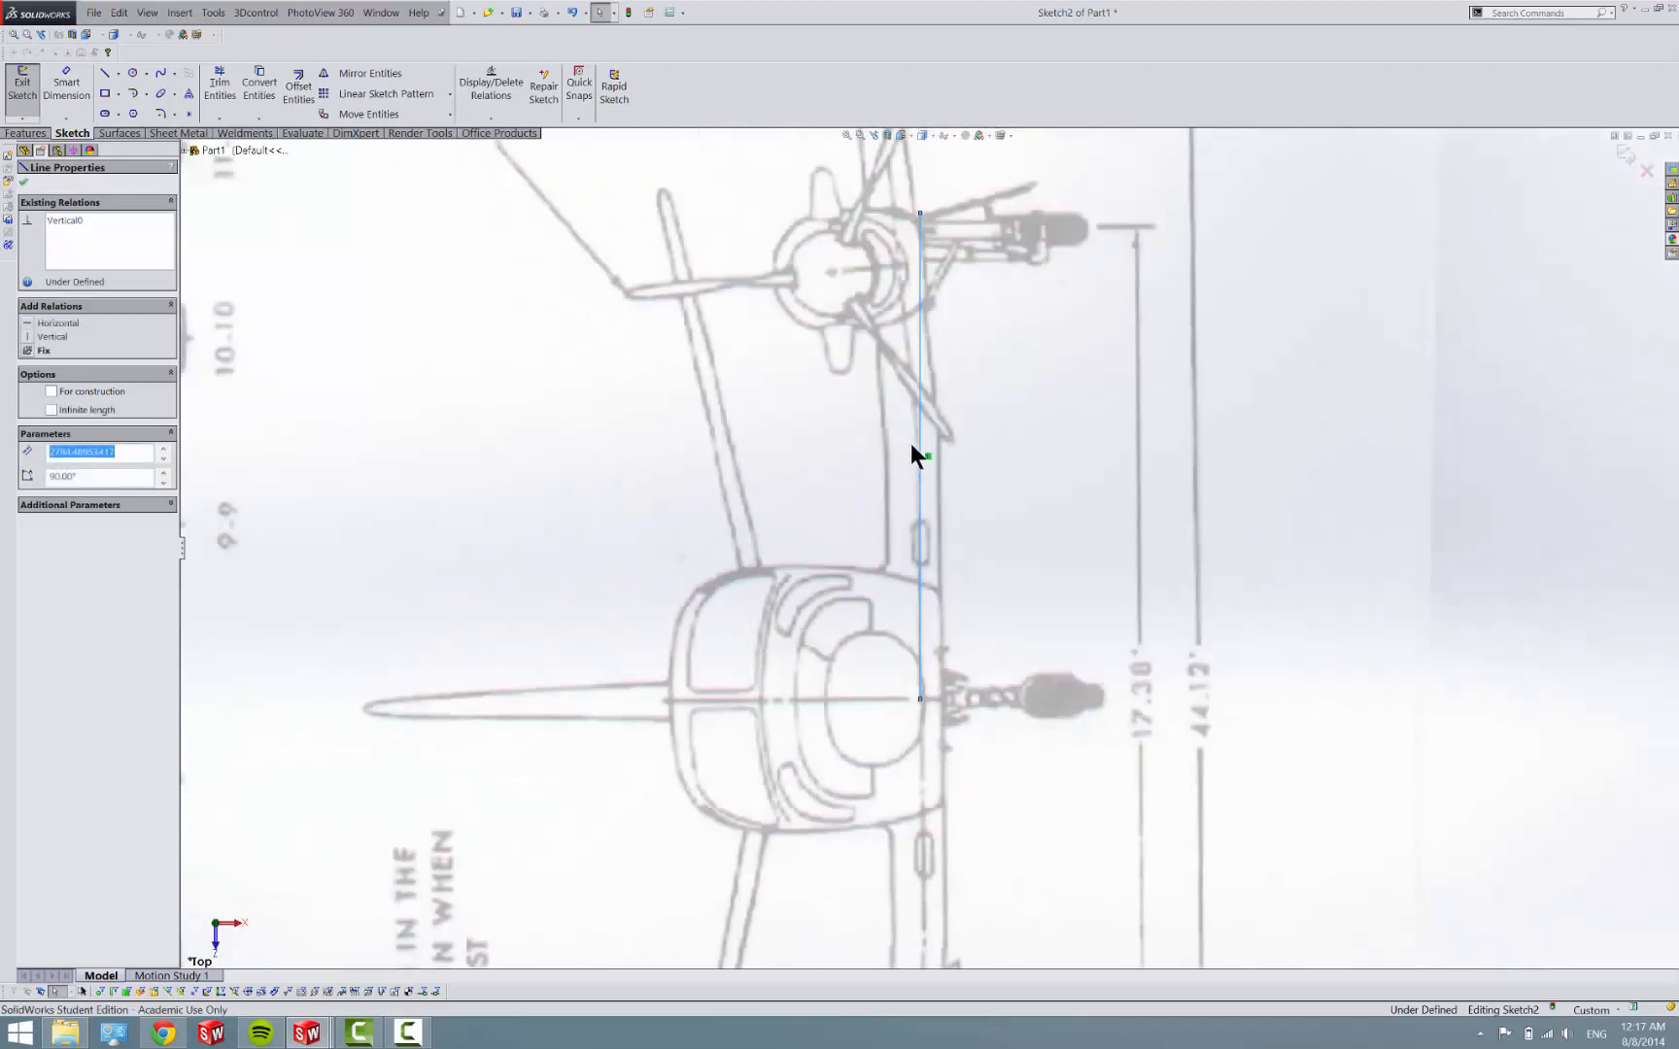
scroll(914, 456, up, 2)
click(996, 400)
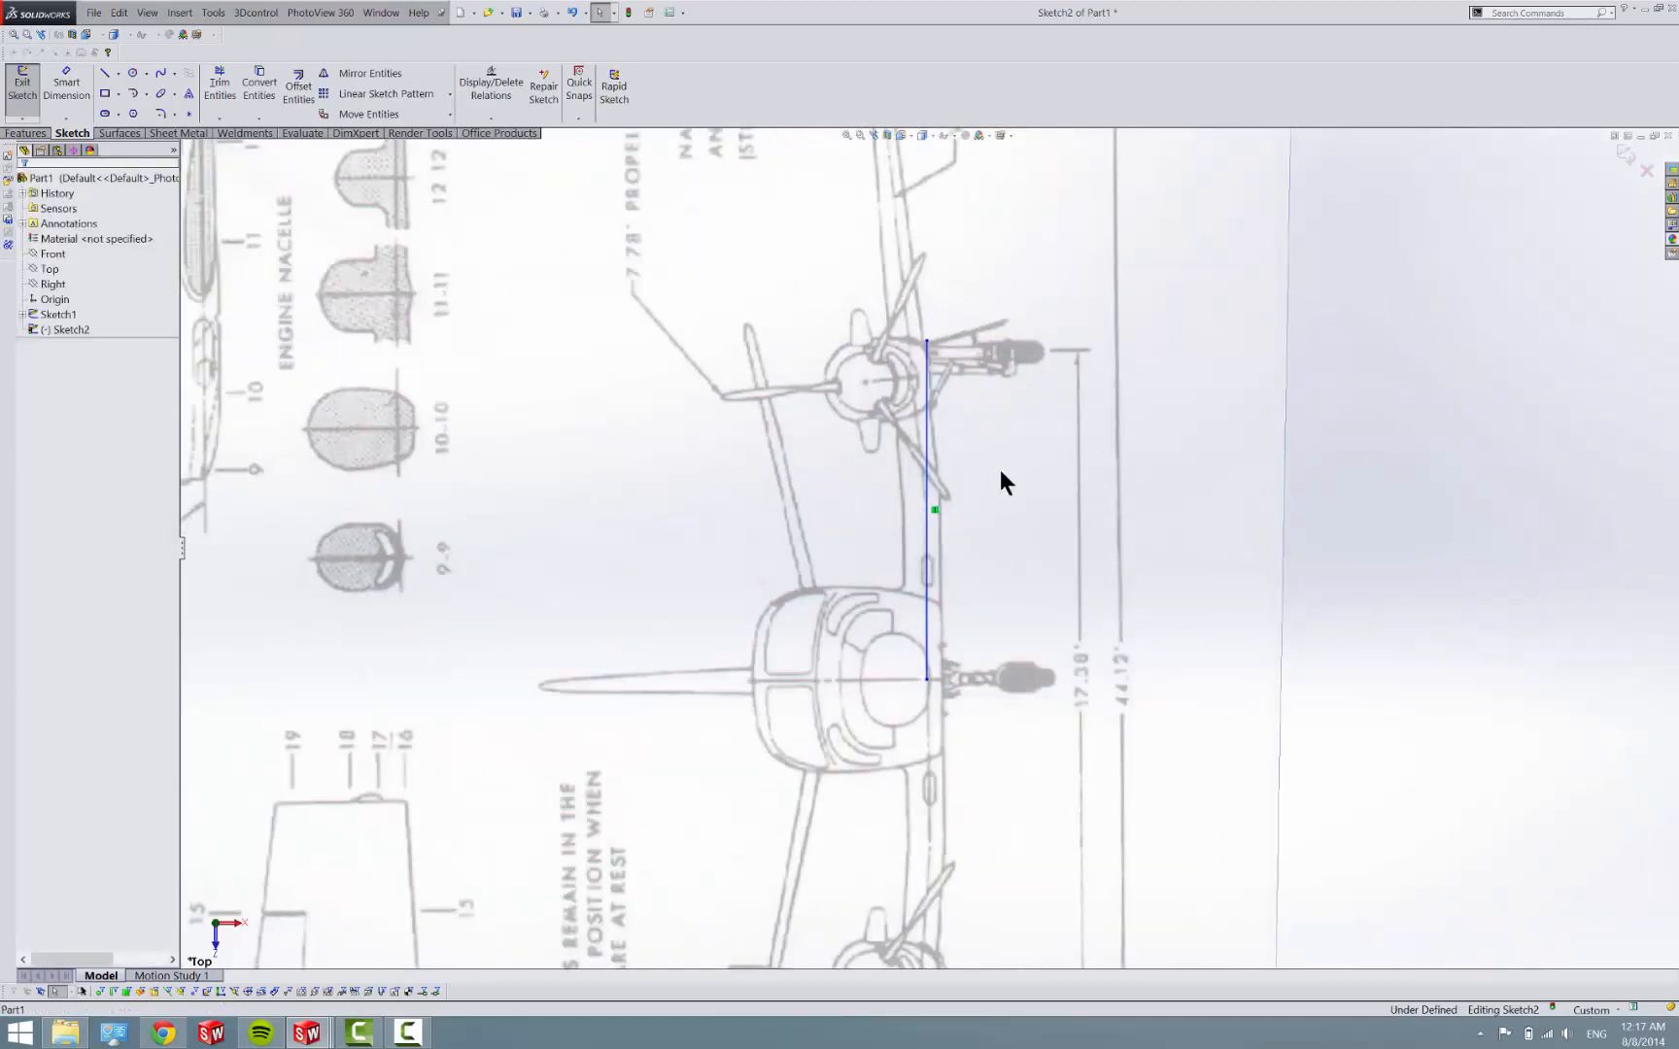
Add a second slanted line from partway along the first up toward the nacelle.
key(l)
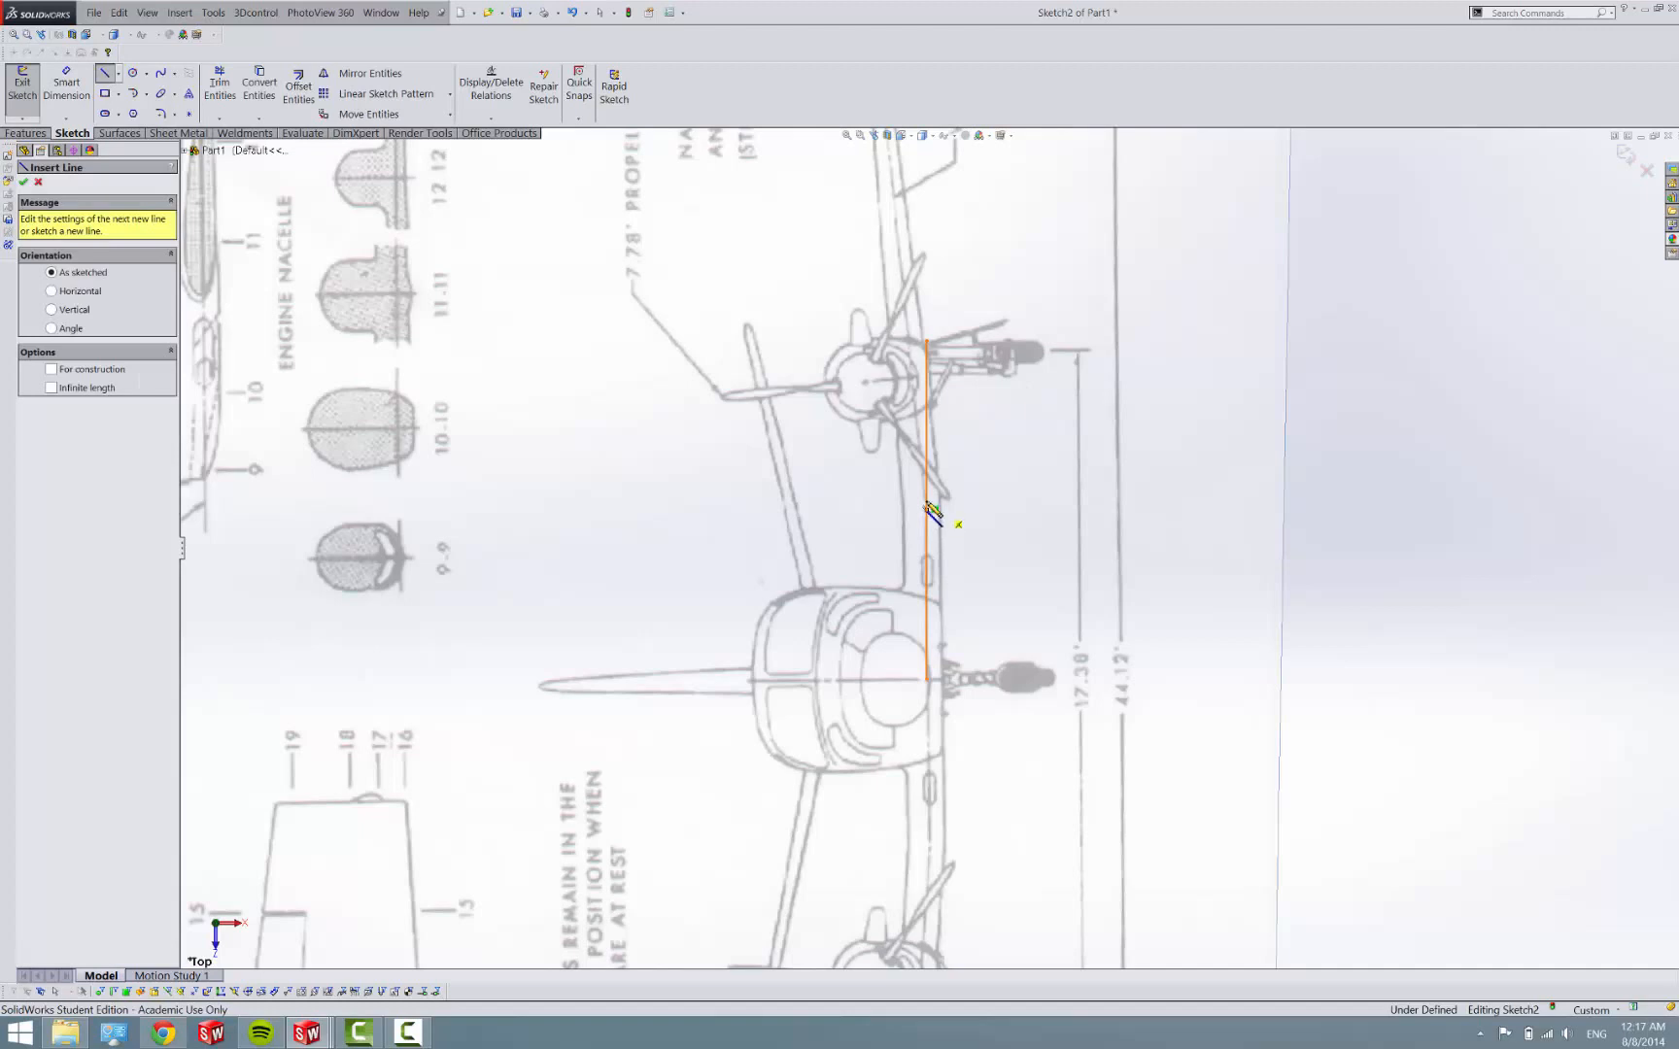
click(932, 511)
click(915, 349)
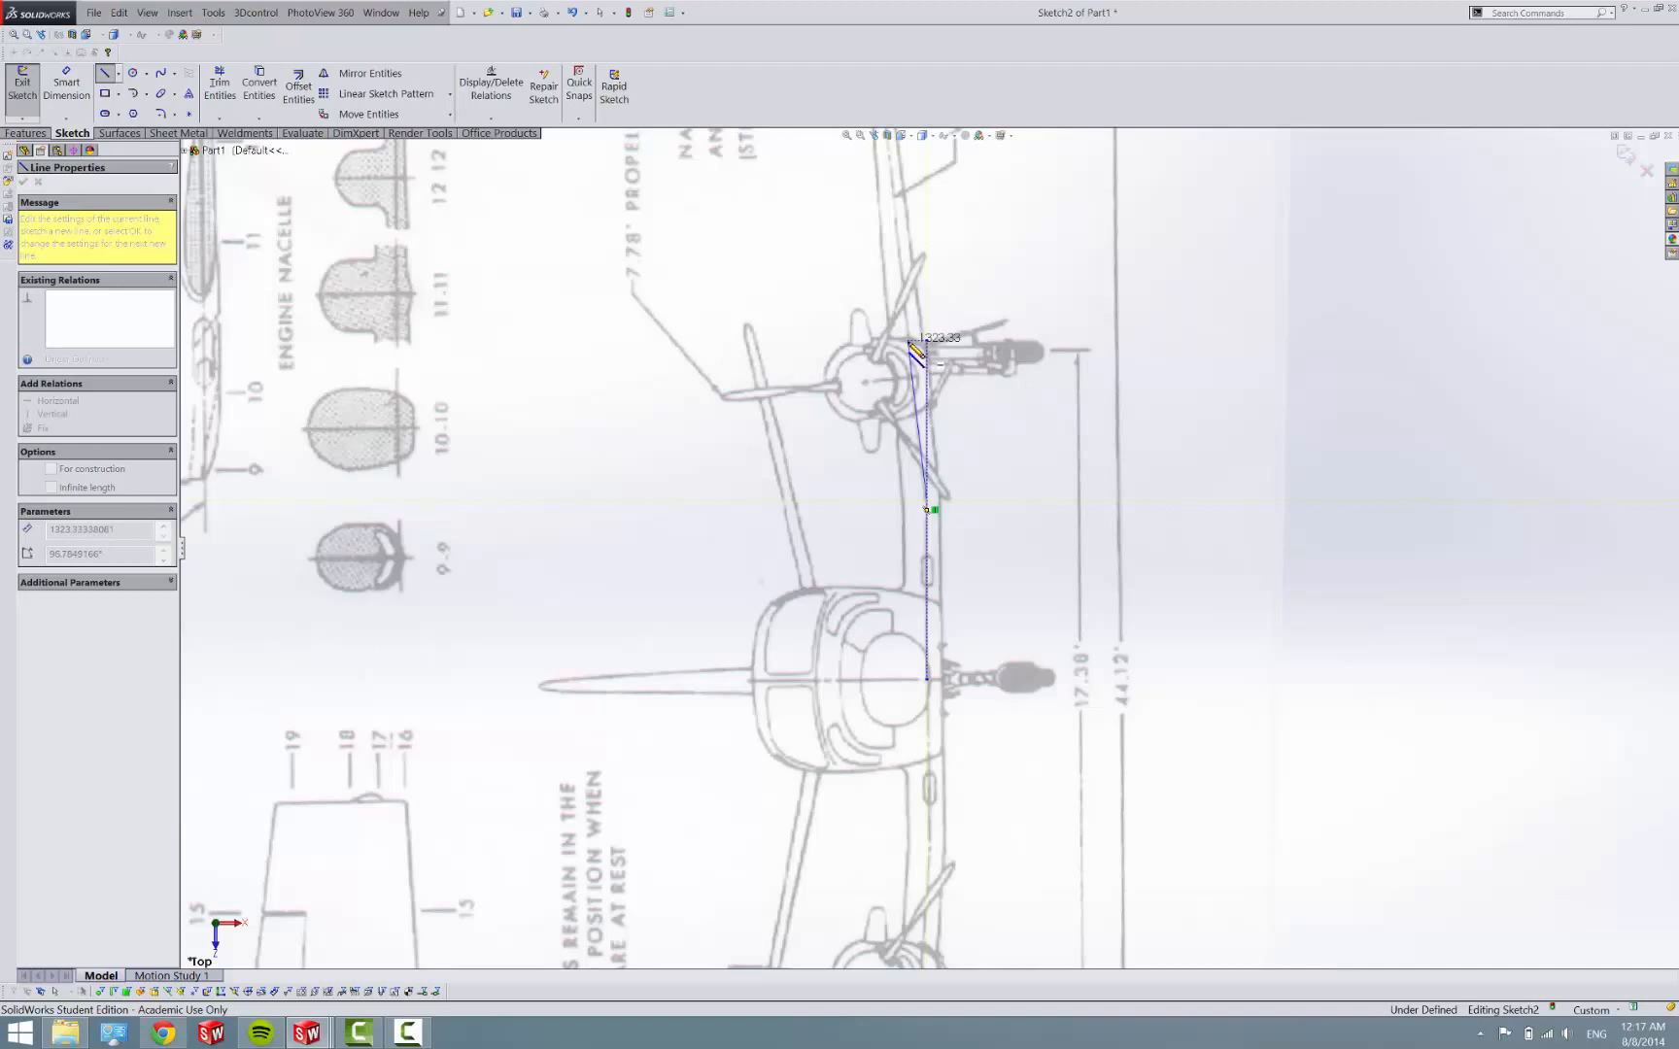
key(Escape)
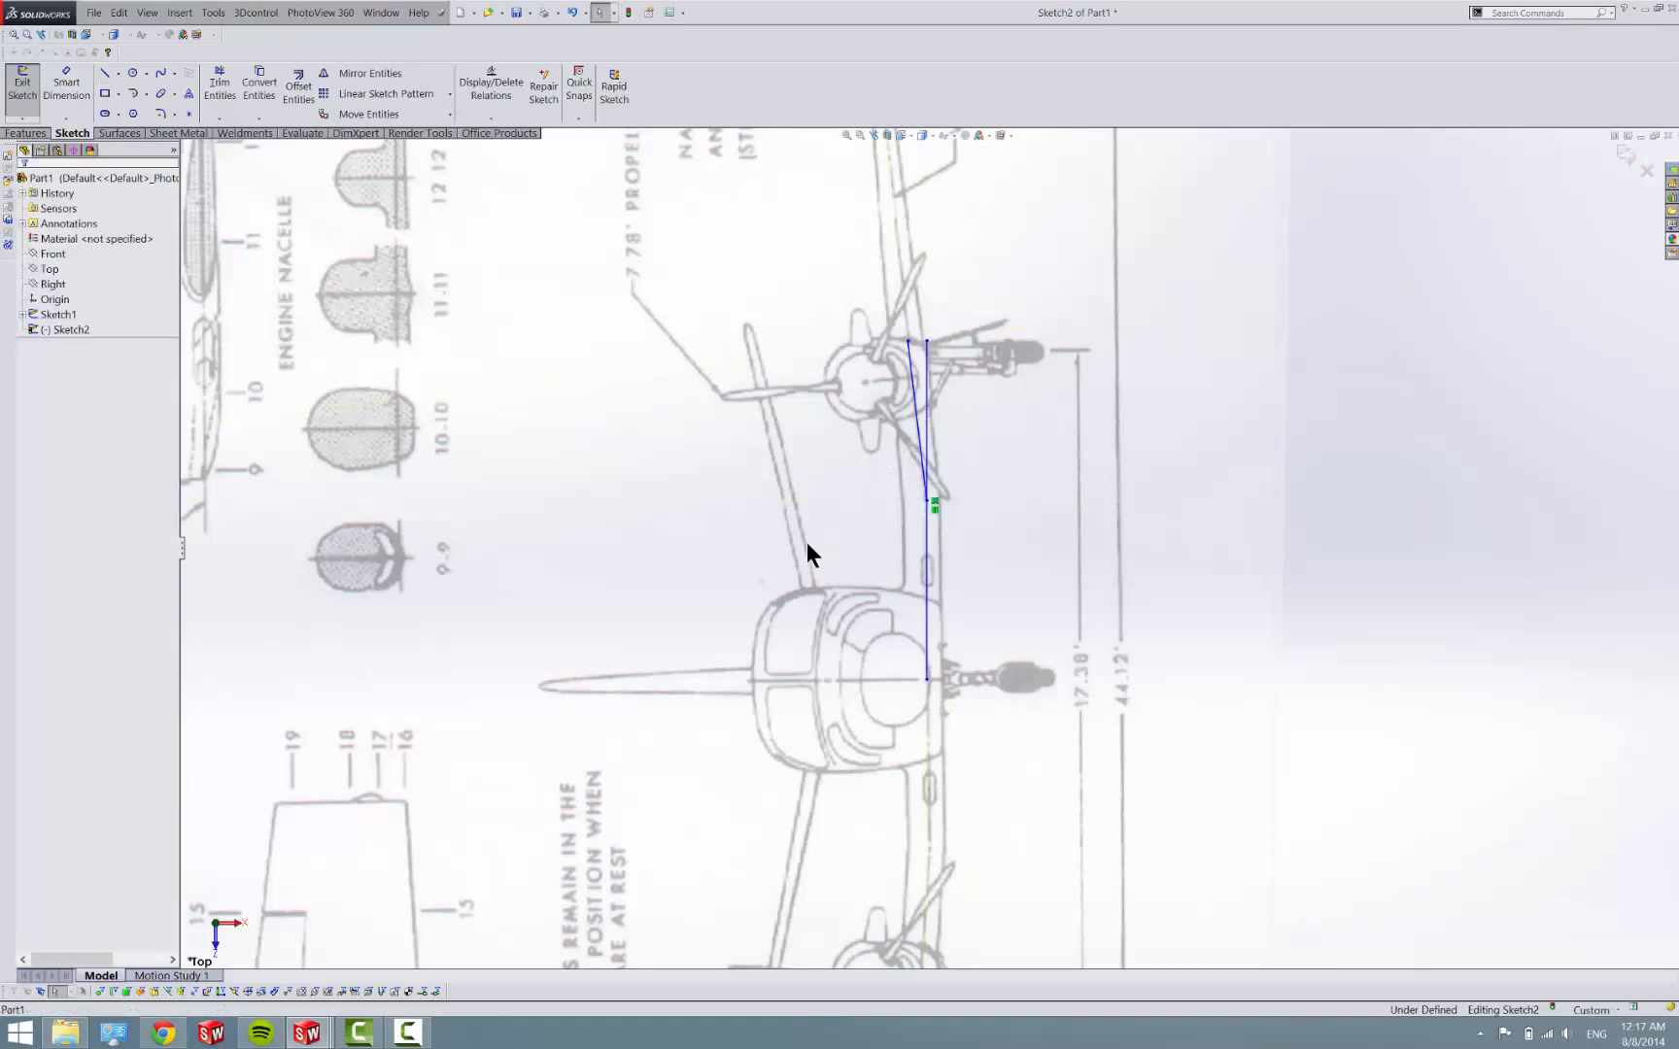
Dimension the vertical line's length as the 2784.49 span.
click(66, 80)
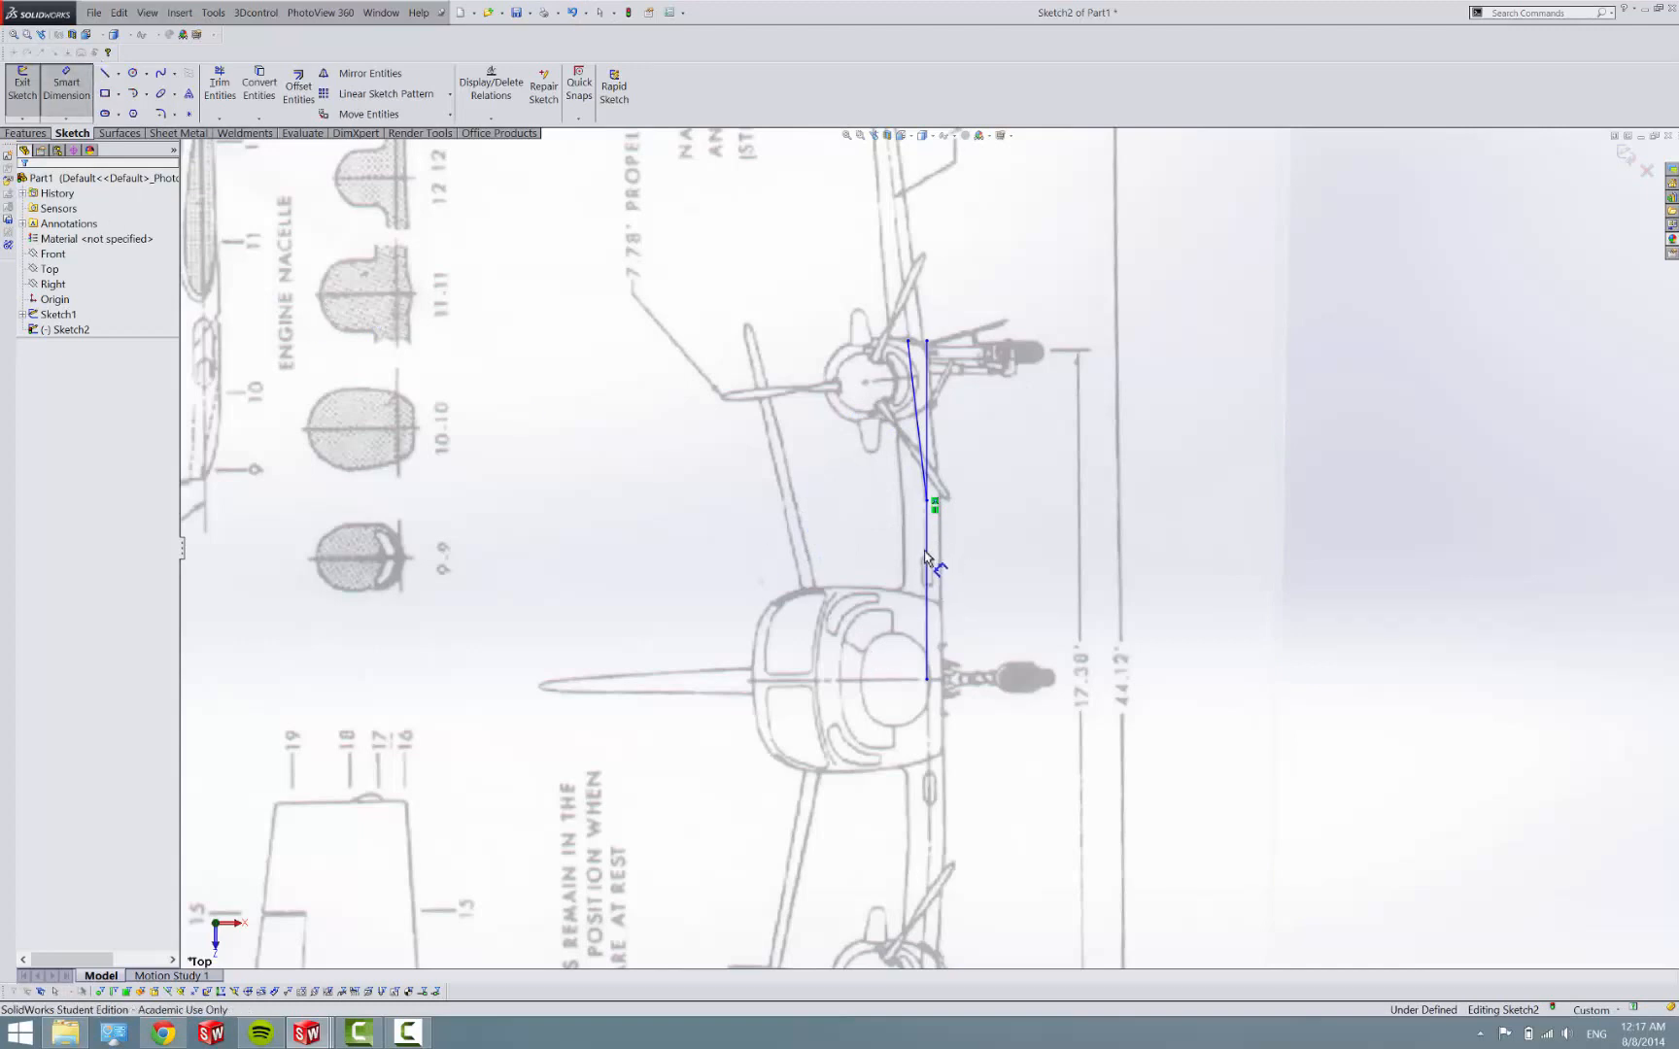
click(928, 564)
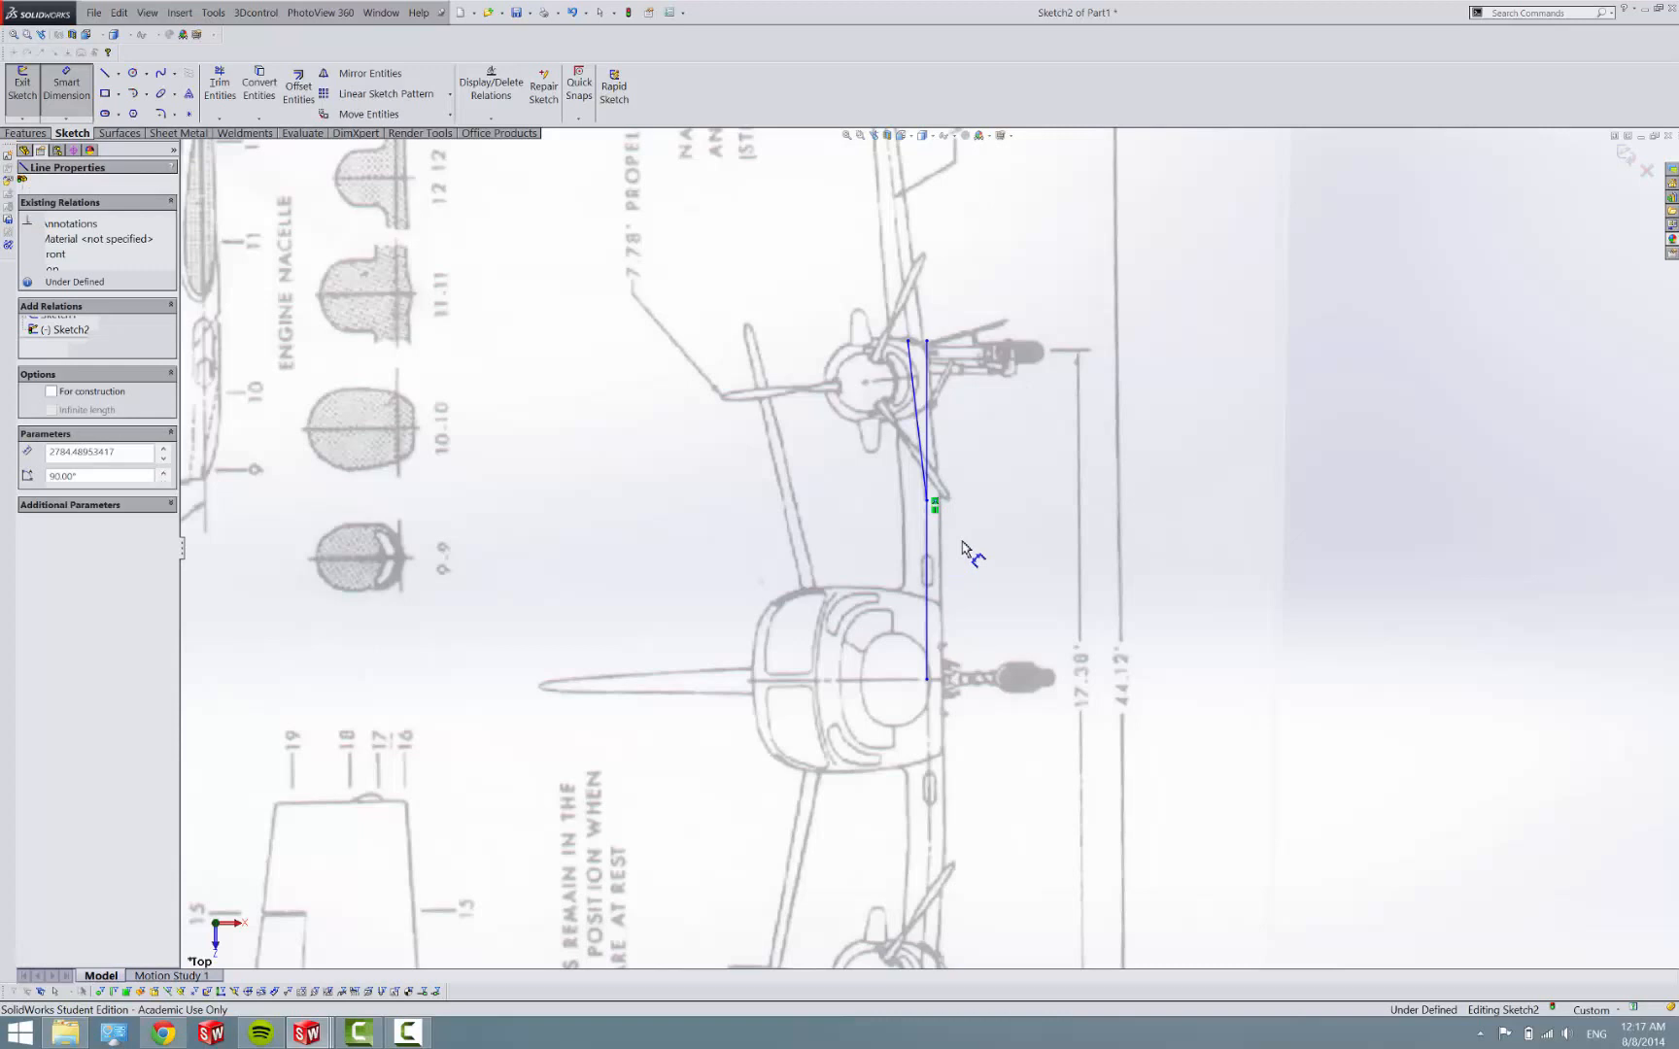
click(1031, 509)
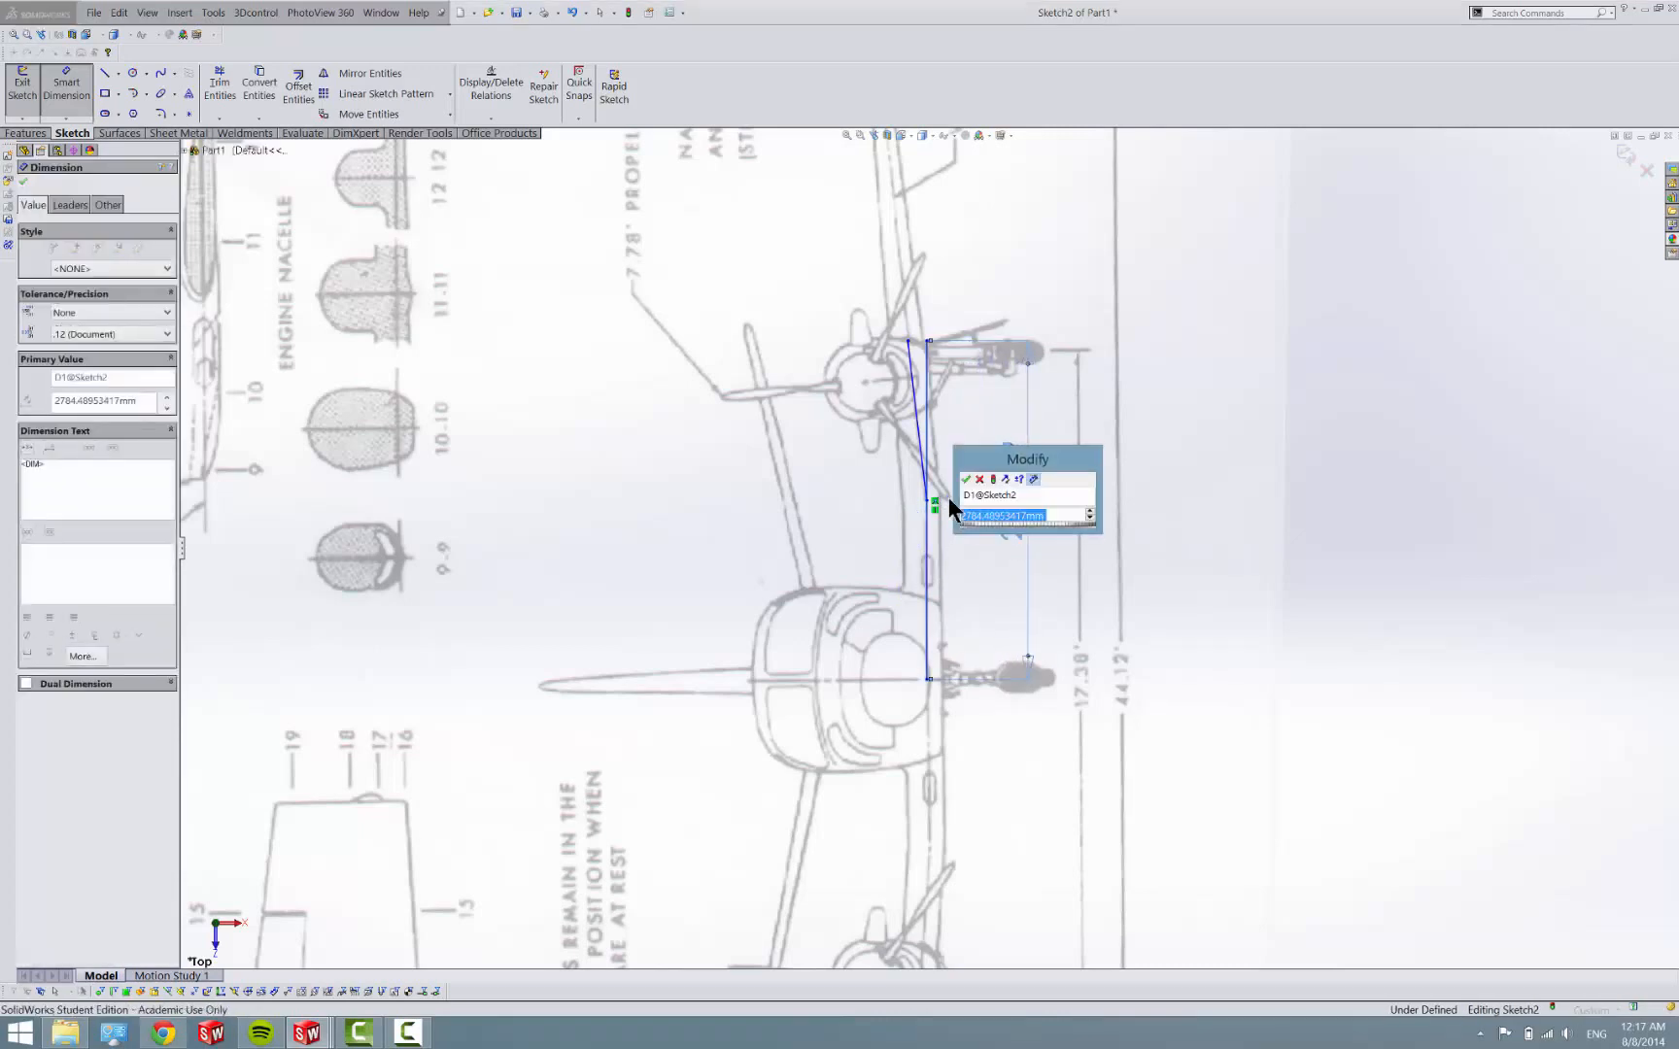
key(Return)
Dimension the slanted guide line at 1314.07 tall and 156.34 horizontal offset.
click(916, 380)
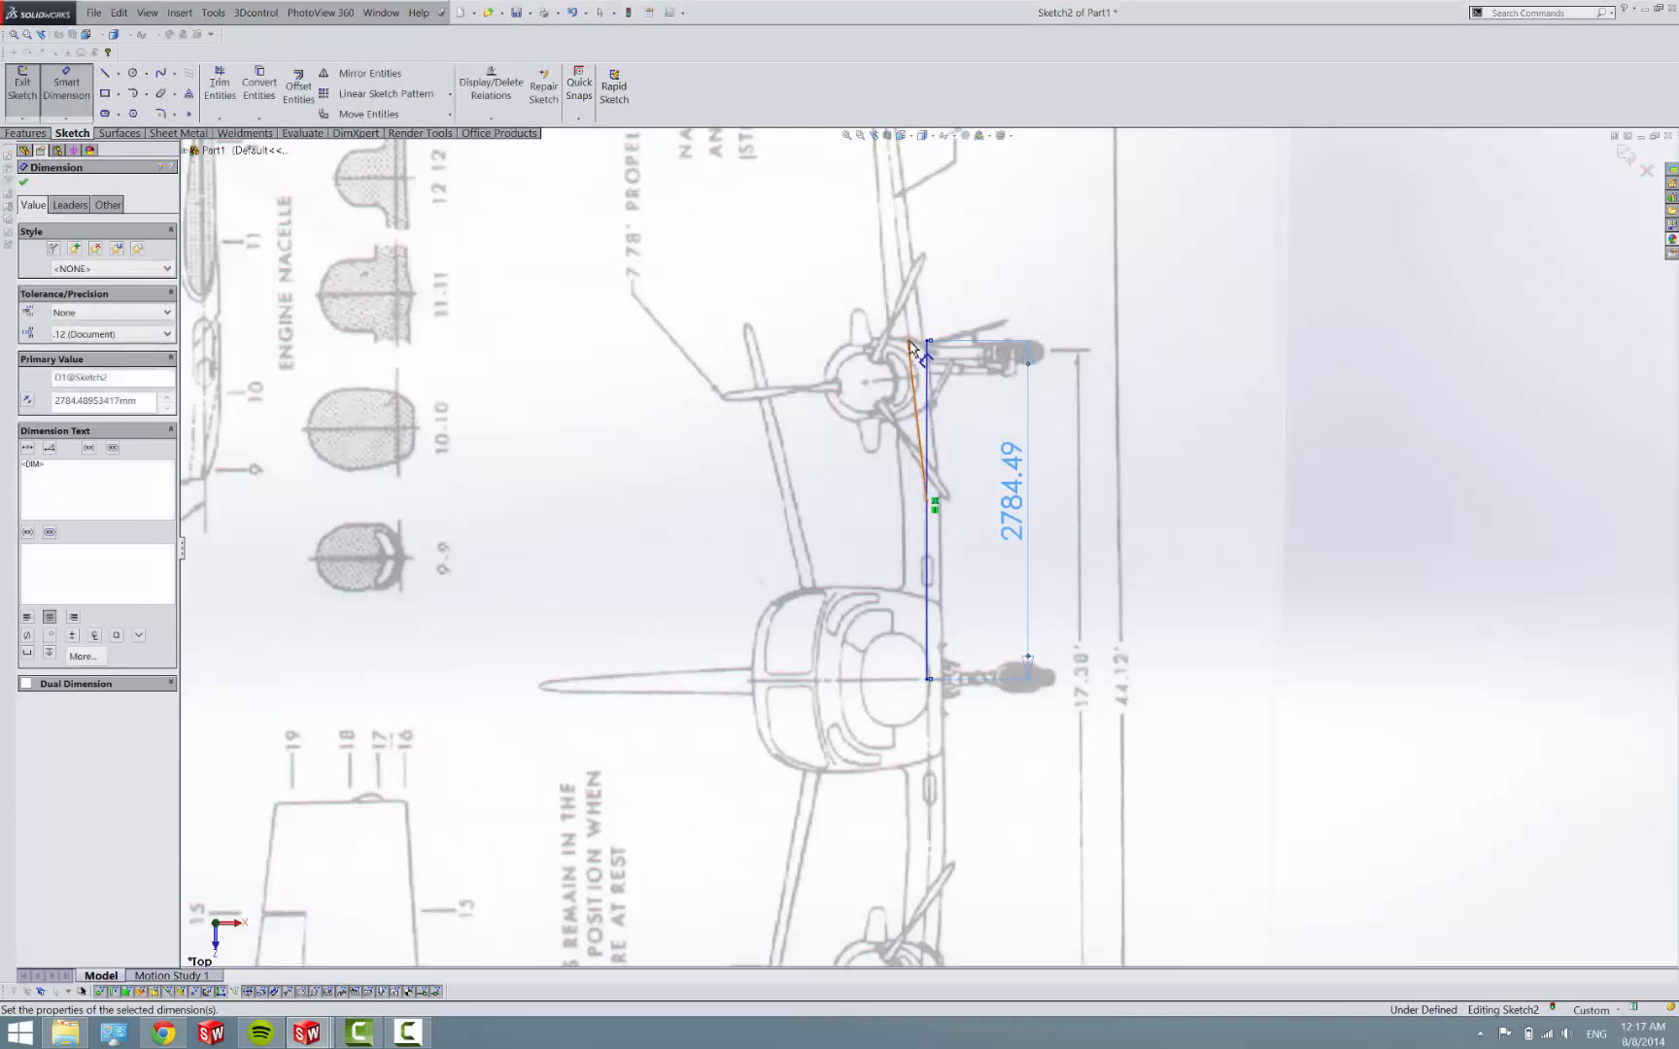
click(928, 491)
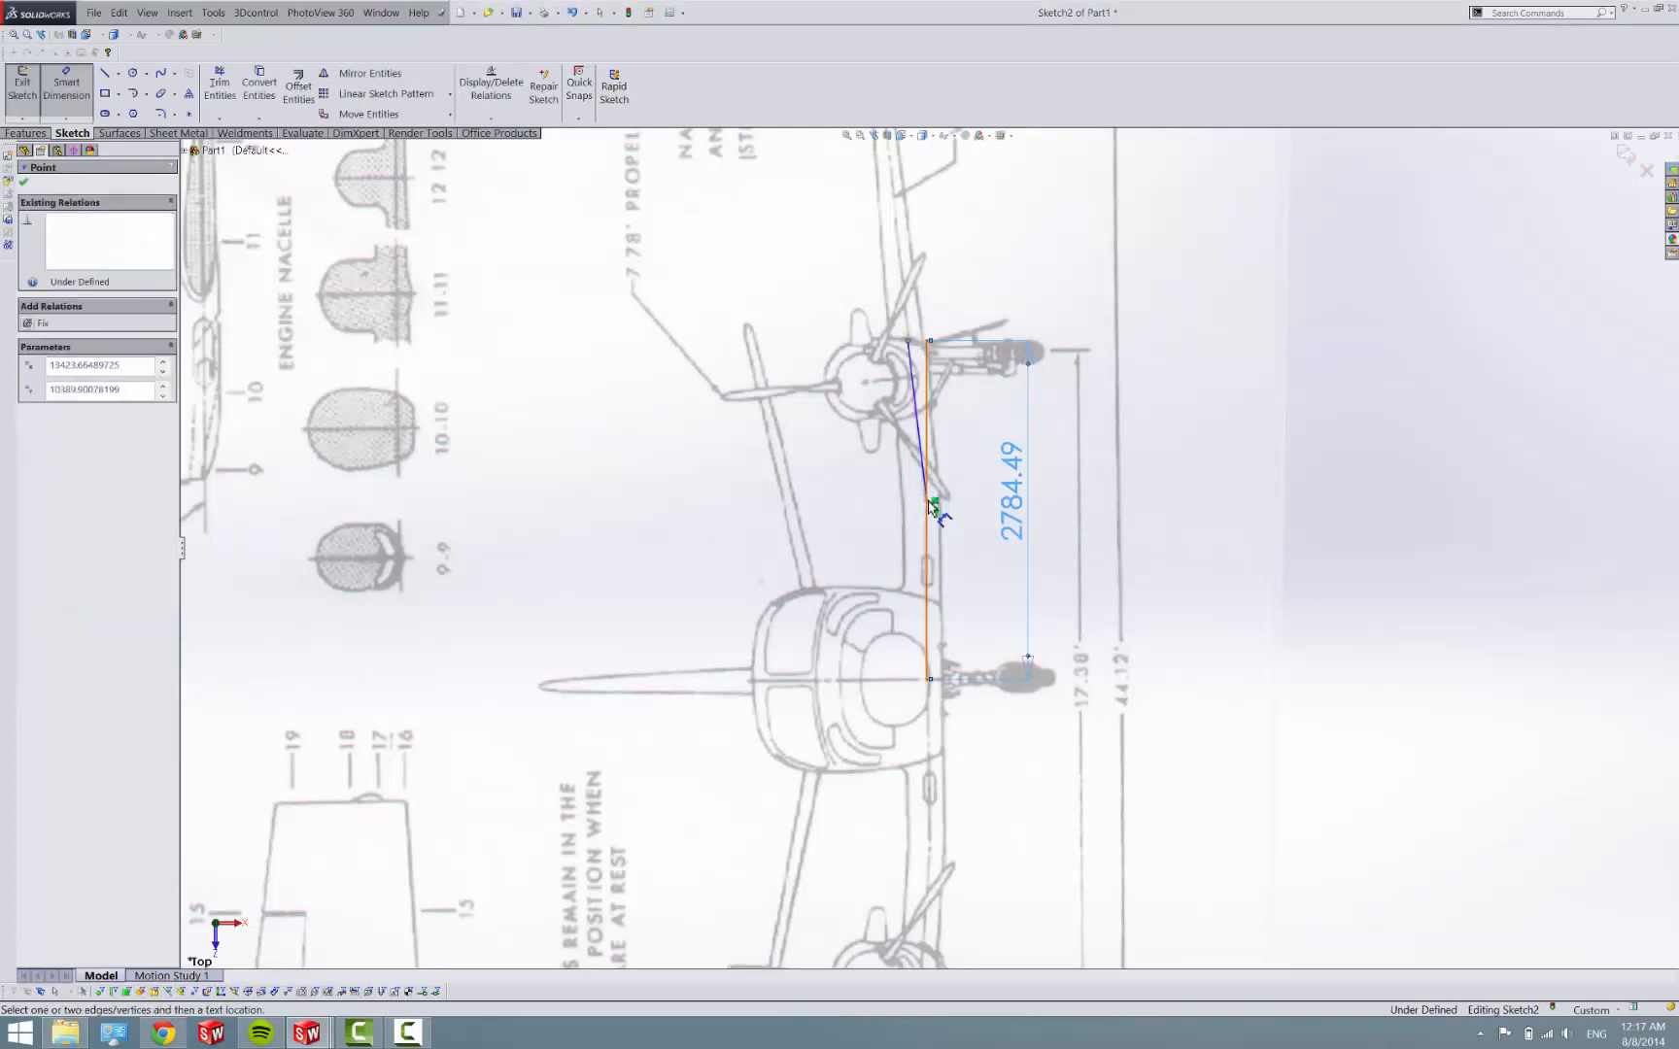
click(932, 508)
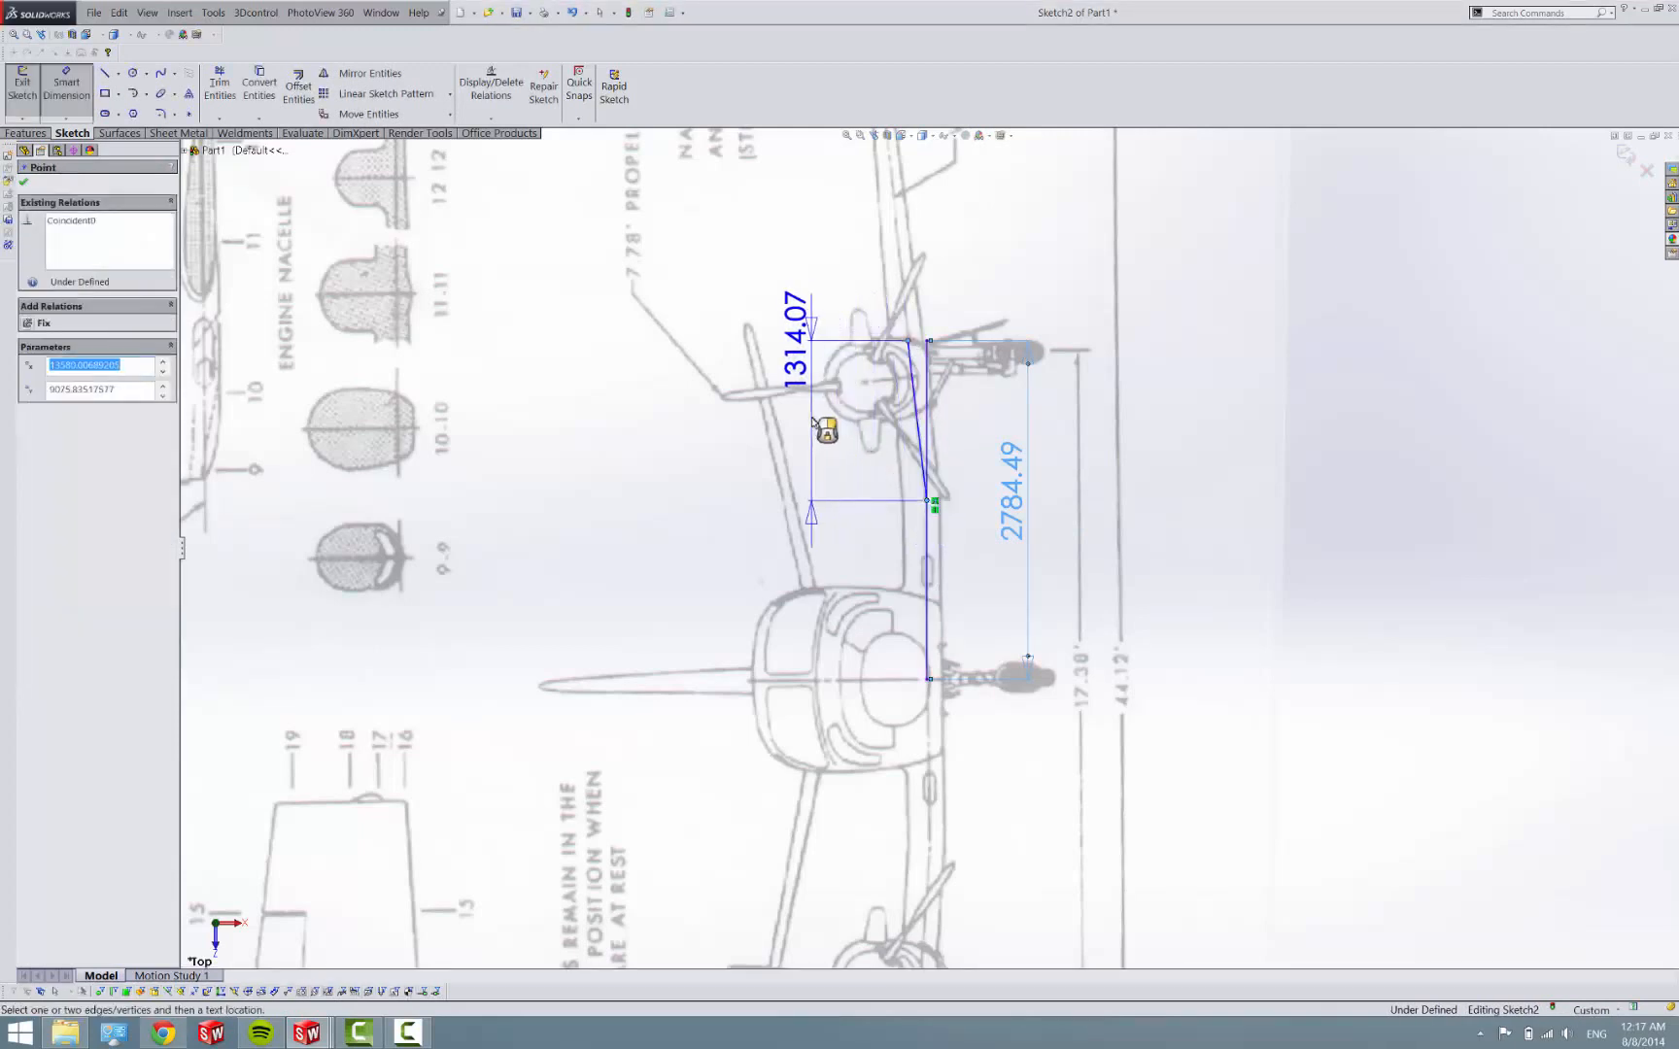
click(827, 427)
click(904, 368)
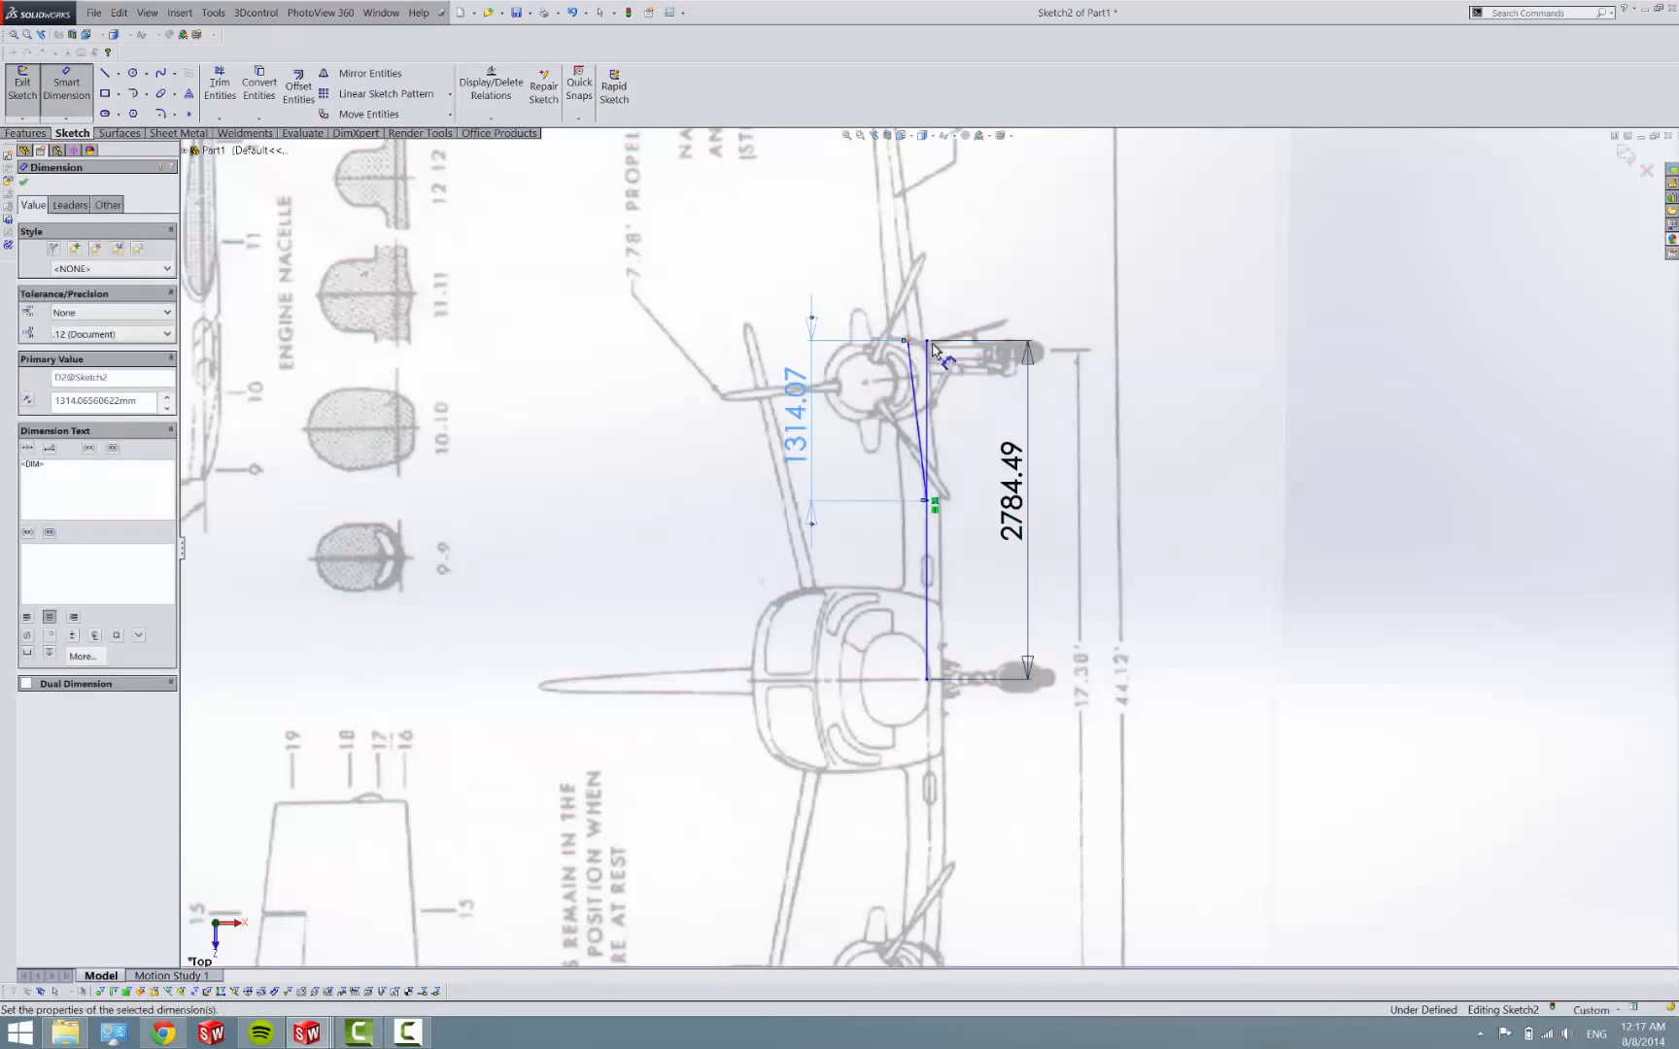
click(934, 353)
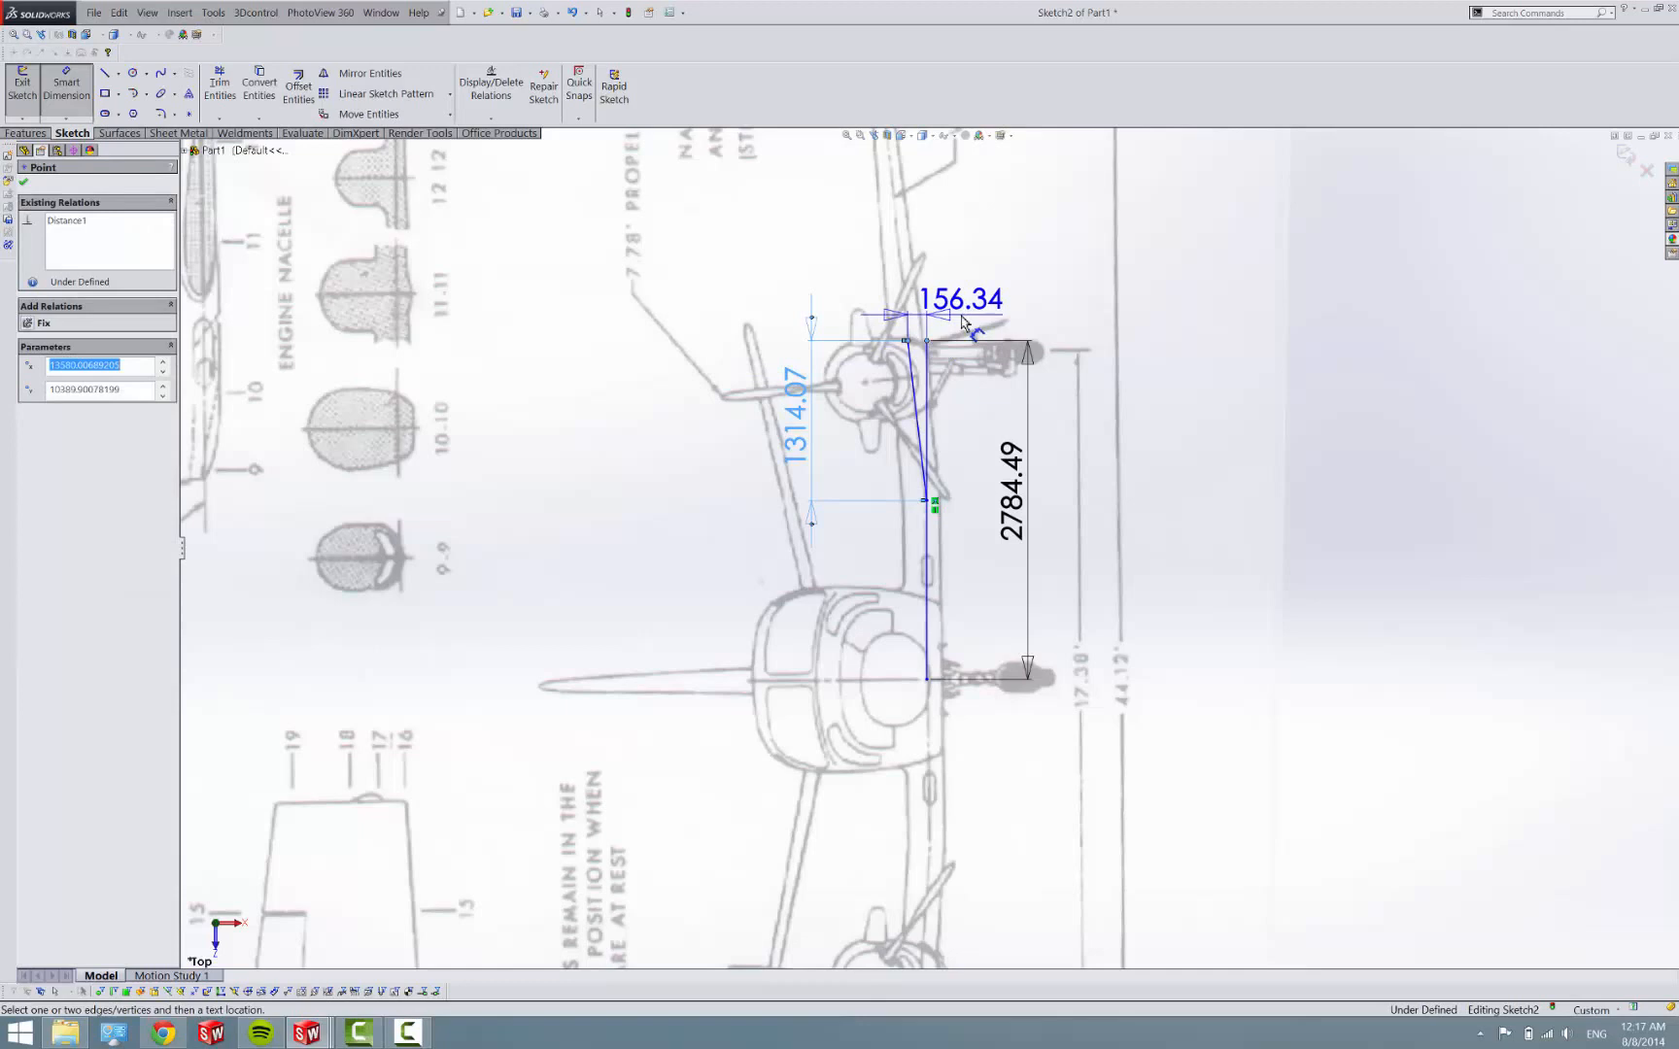
click(994, 301)
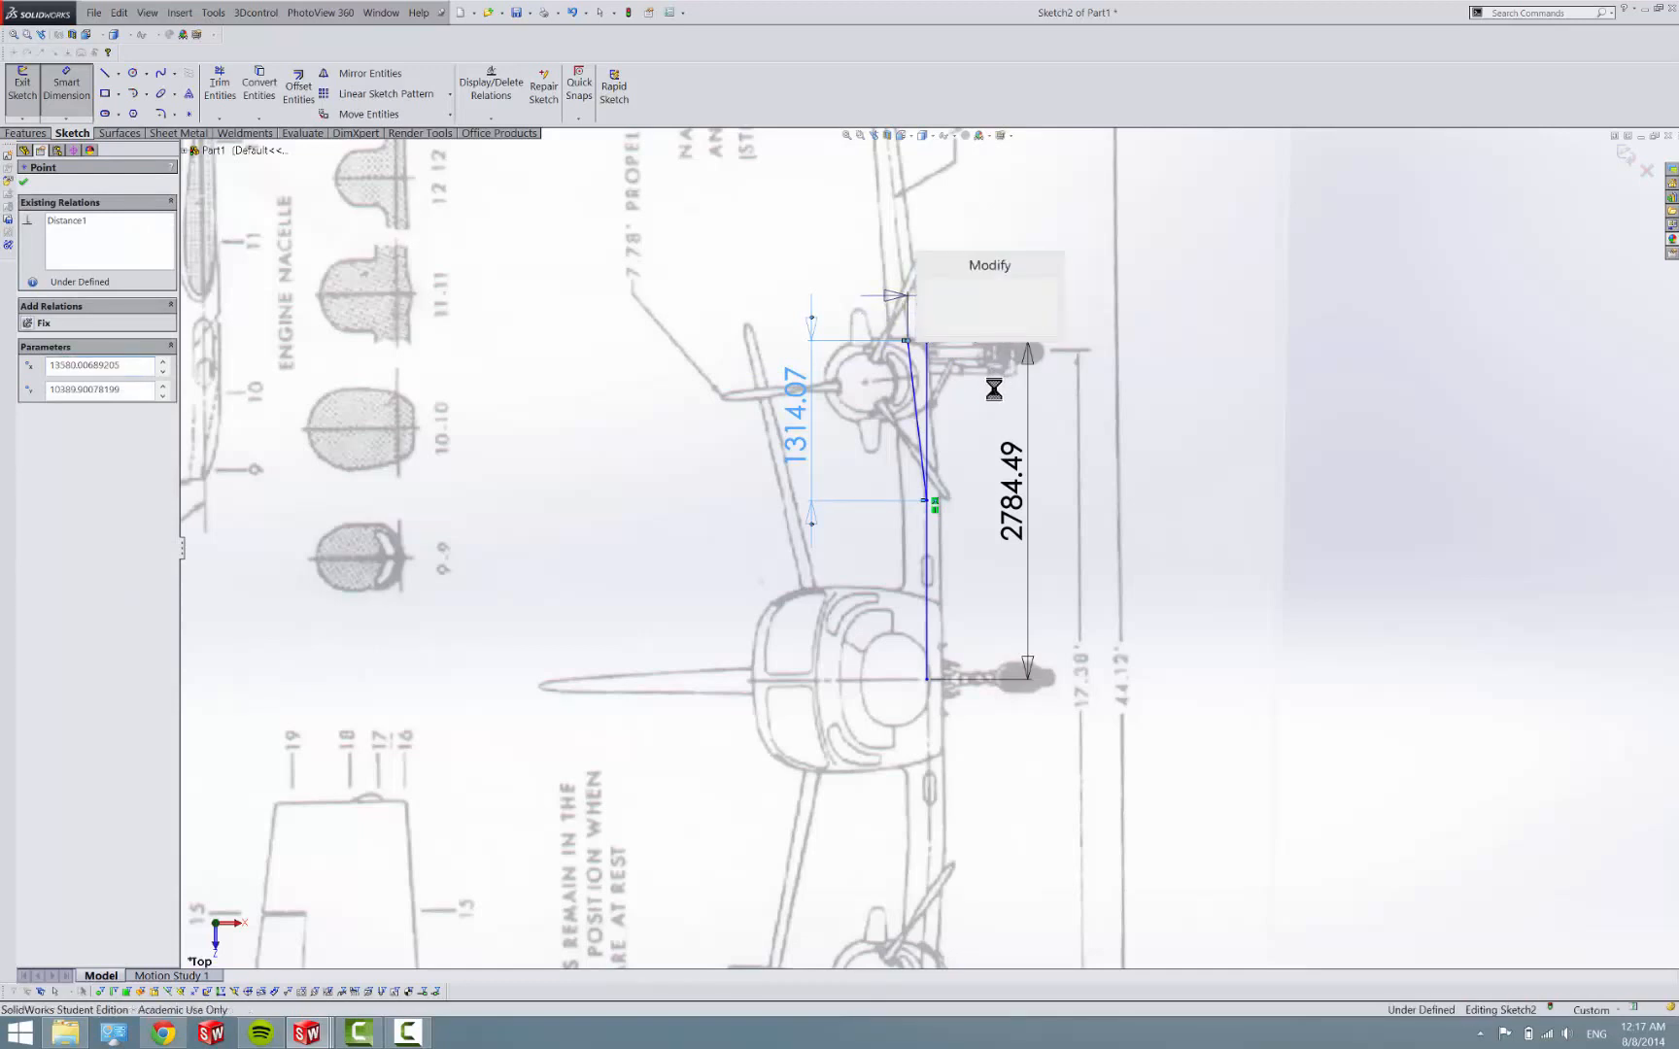
key(Return)
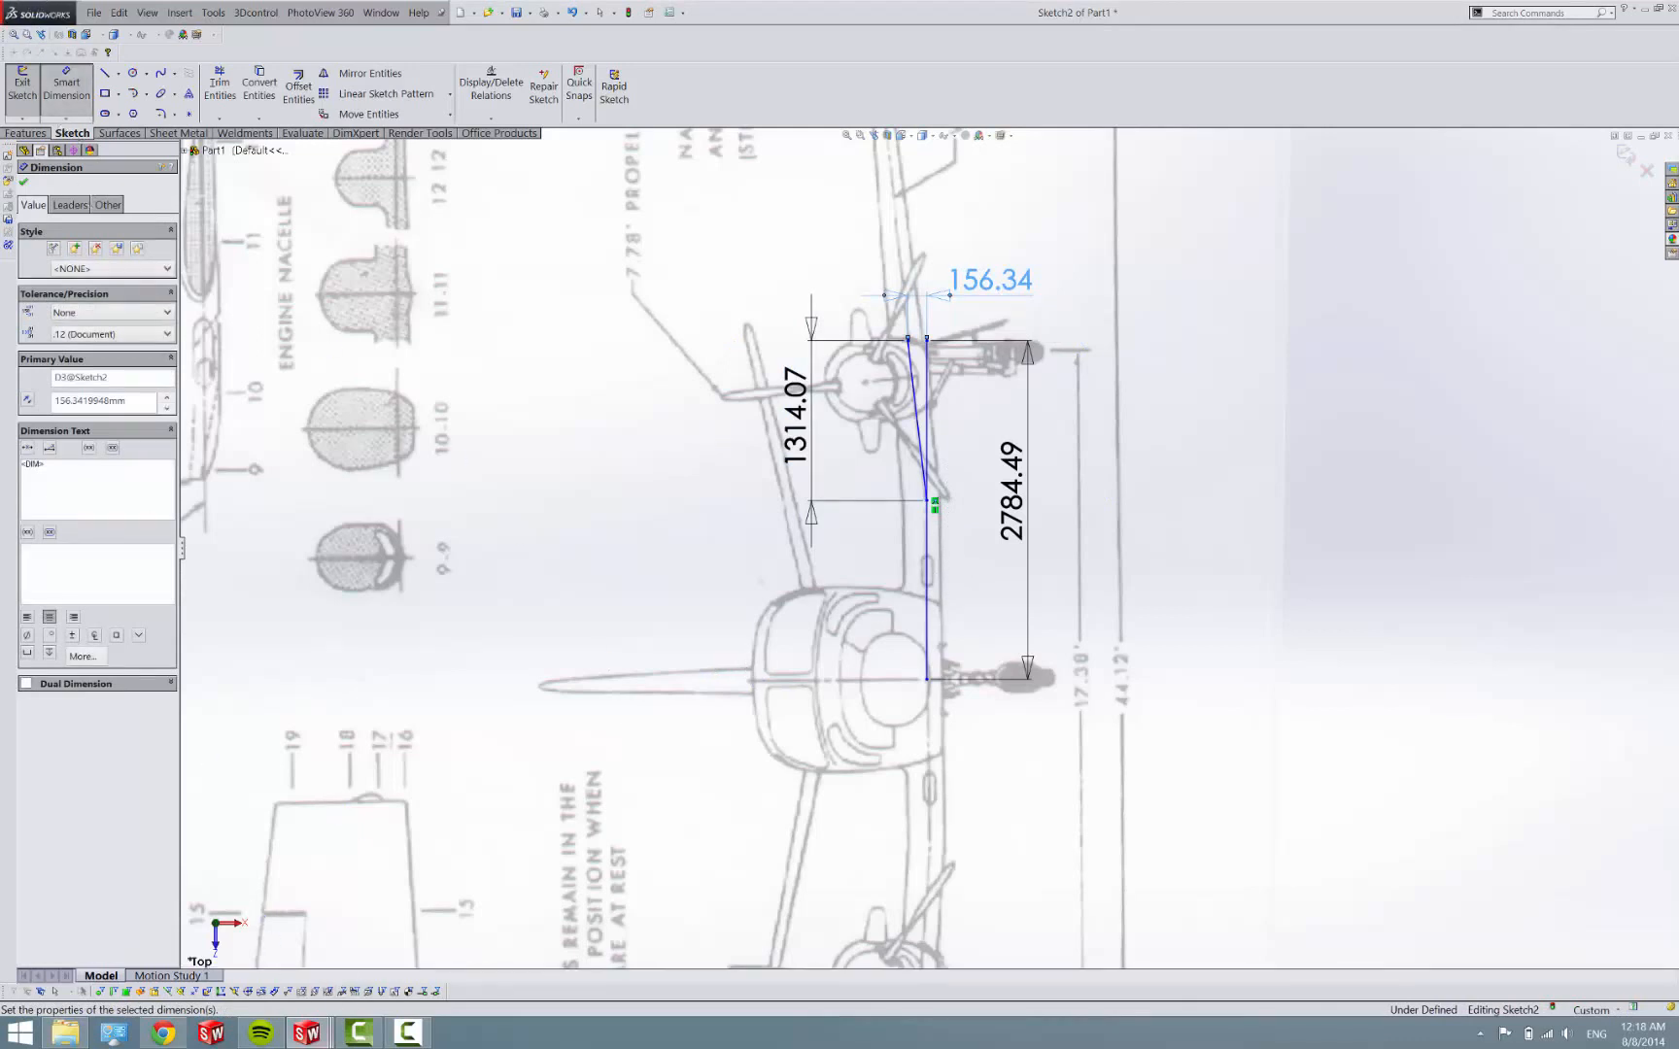
mouse_move(307, 1033)
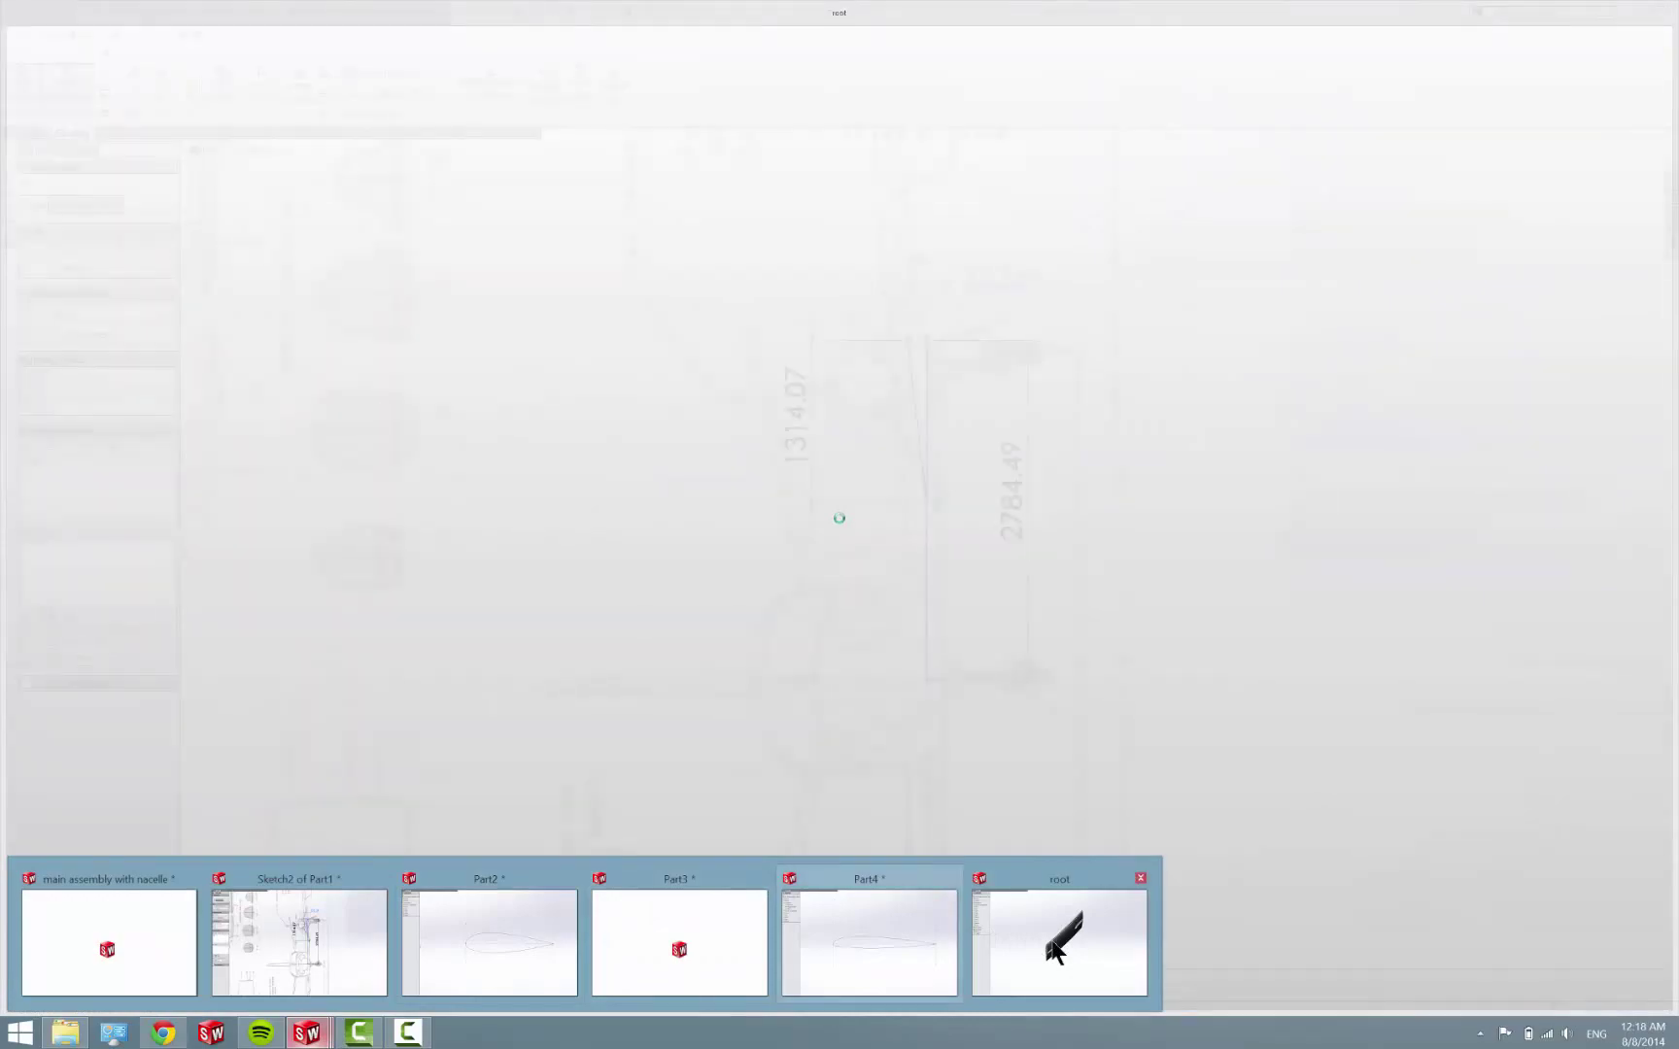
Glance at the finished wing part, then start a new blank part document.
click(1056, 946)
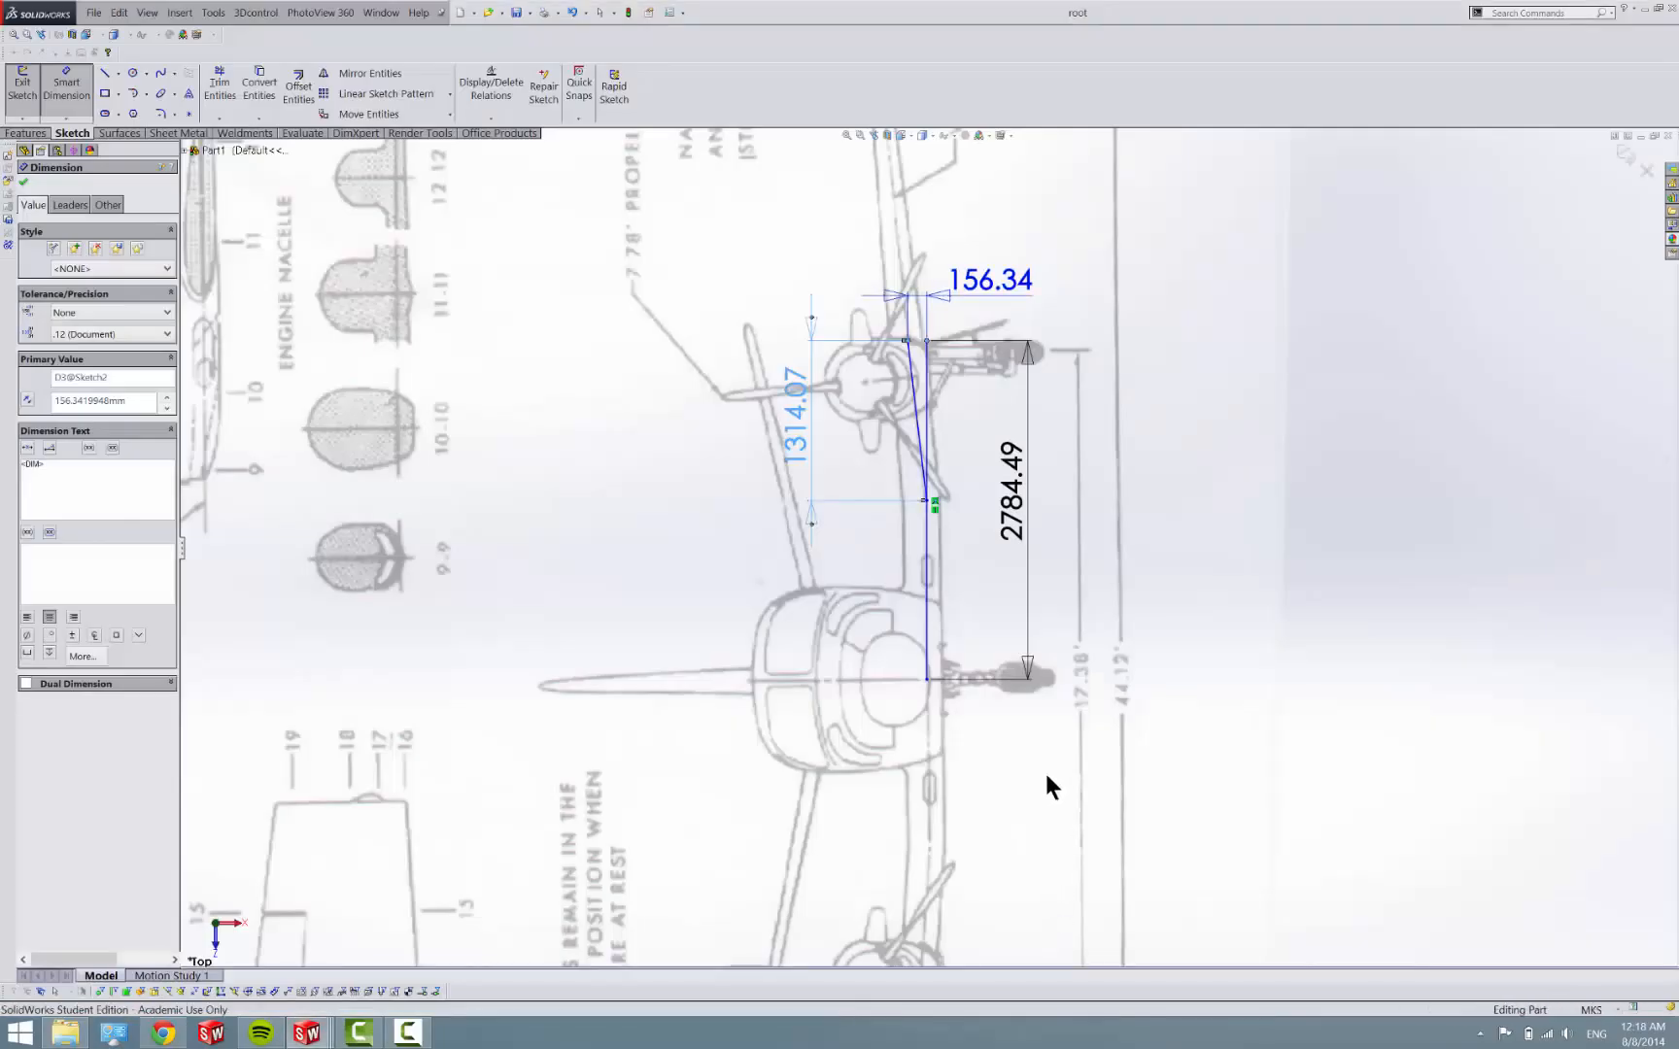
middle_drag(969, 749, 985, 776)
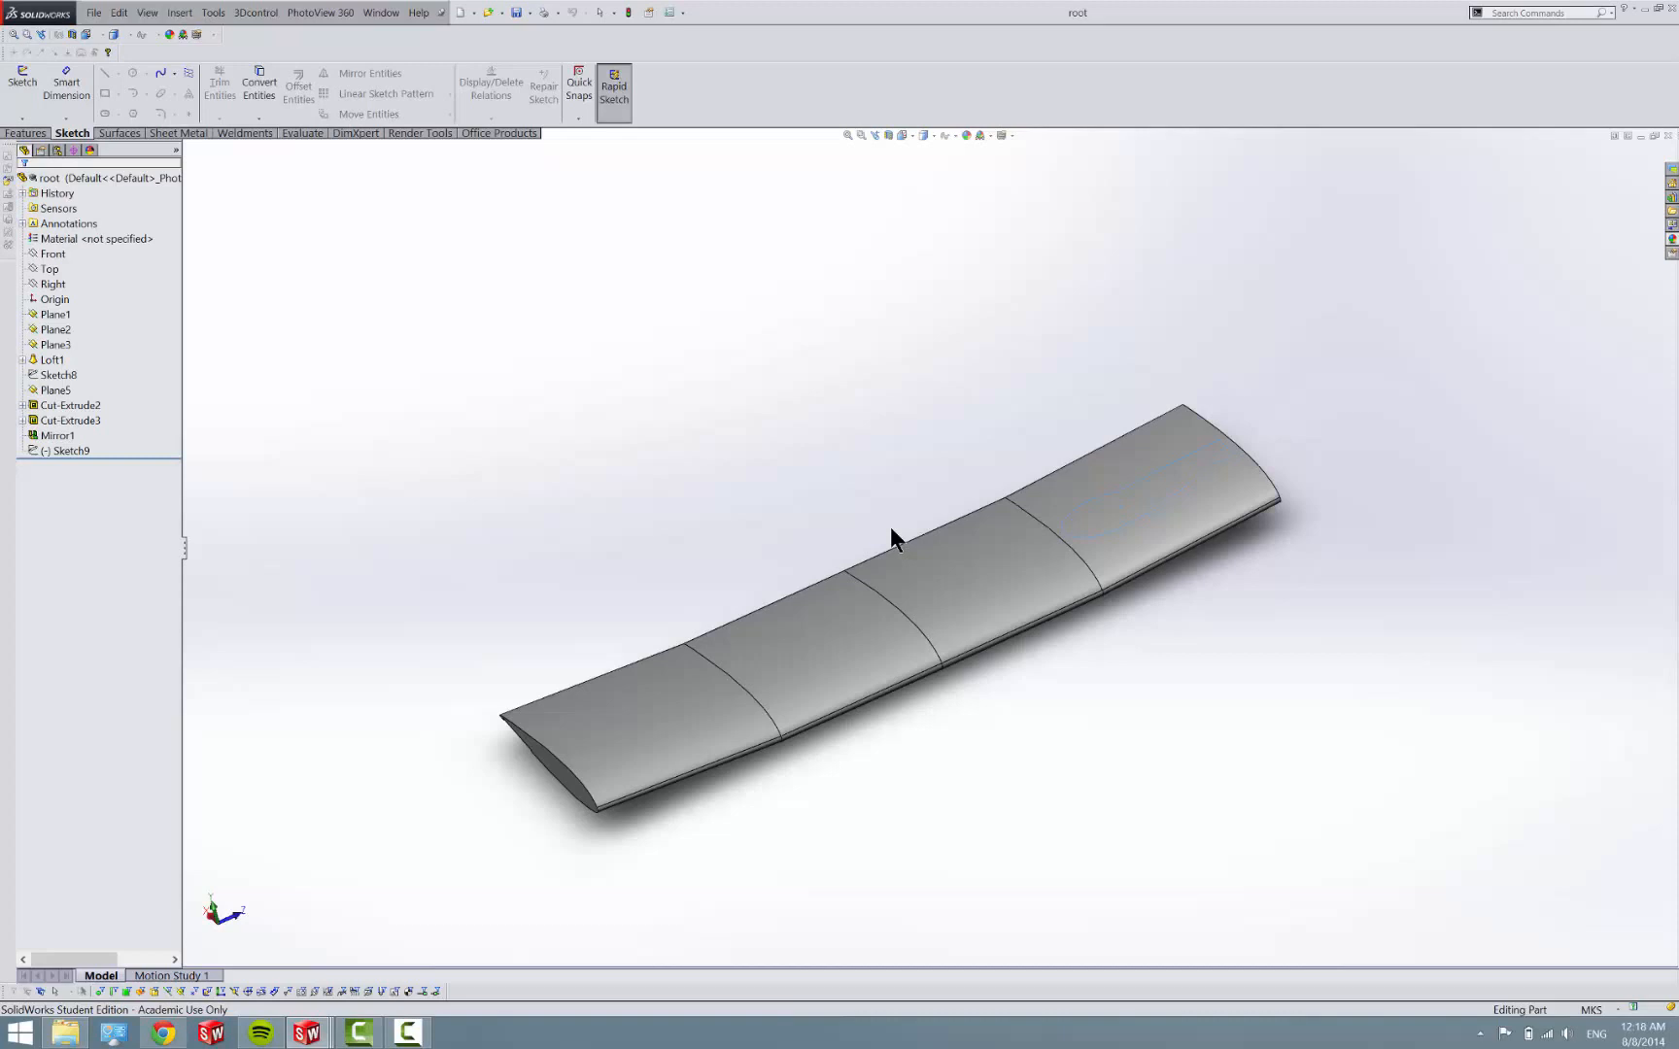
click(460, 14)
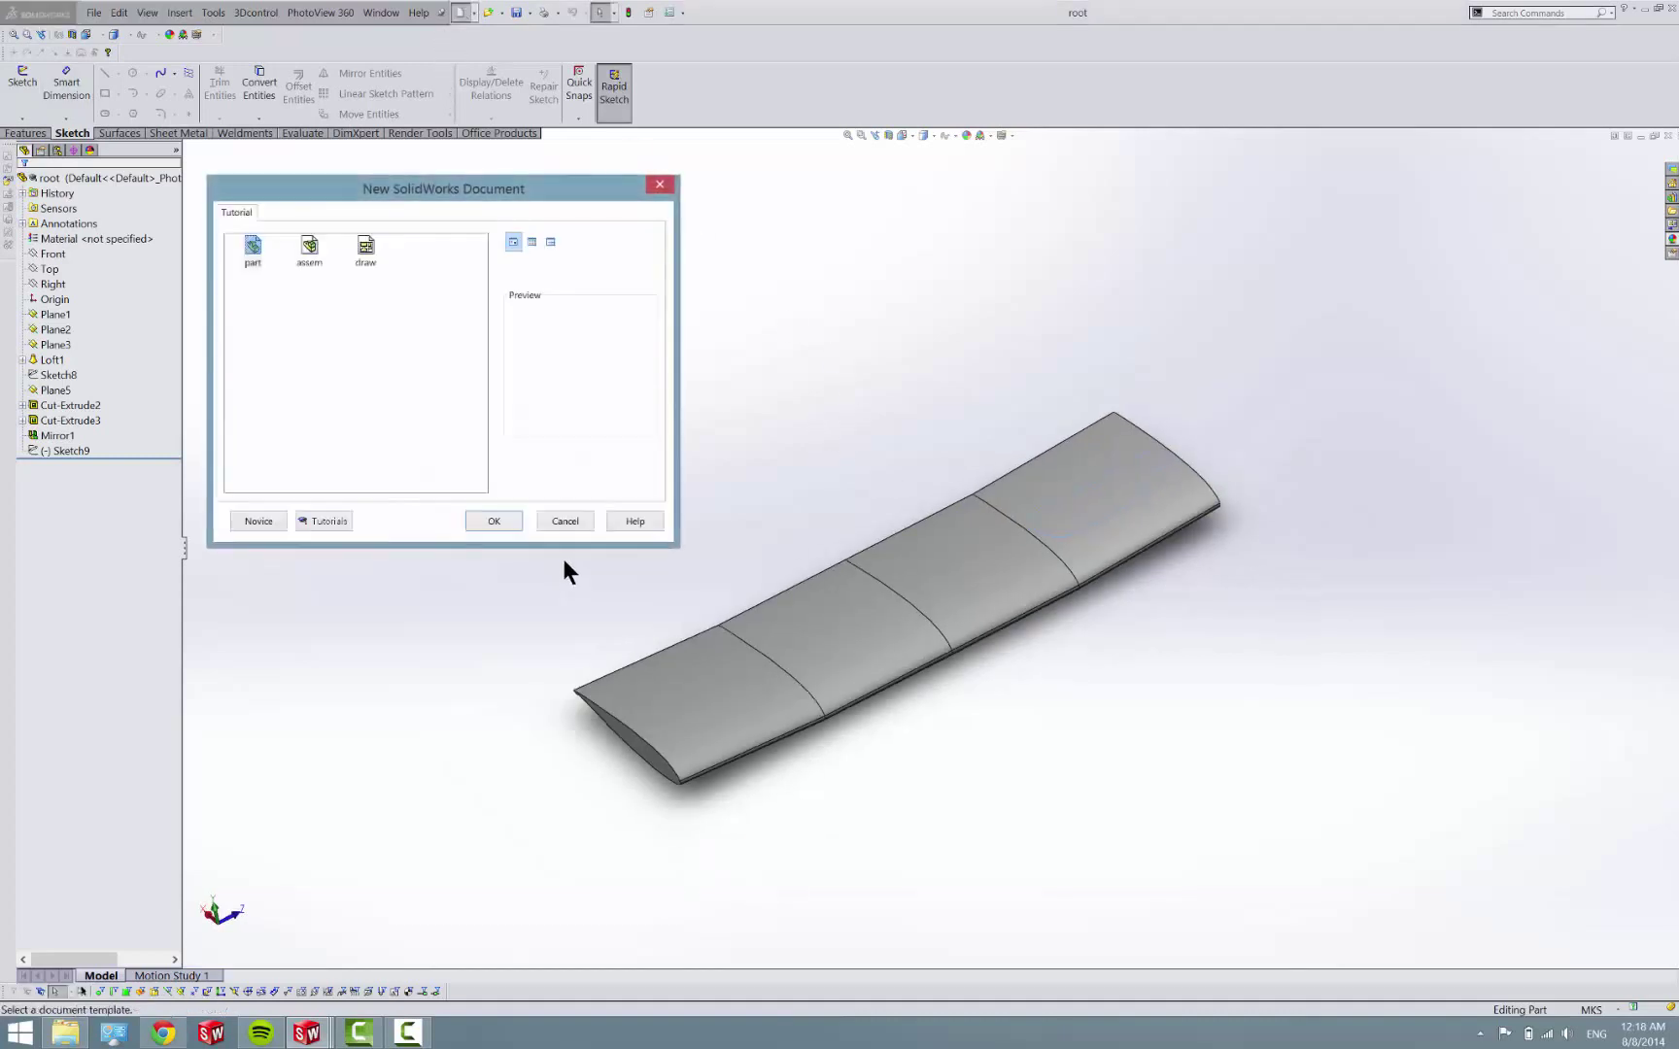
click(496, 520)
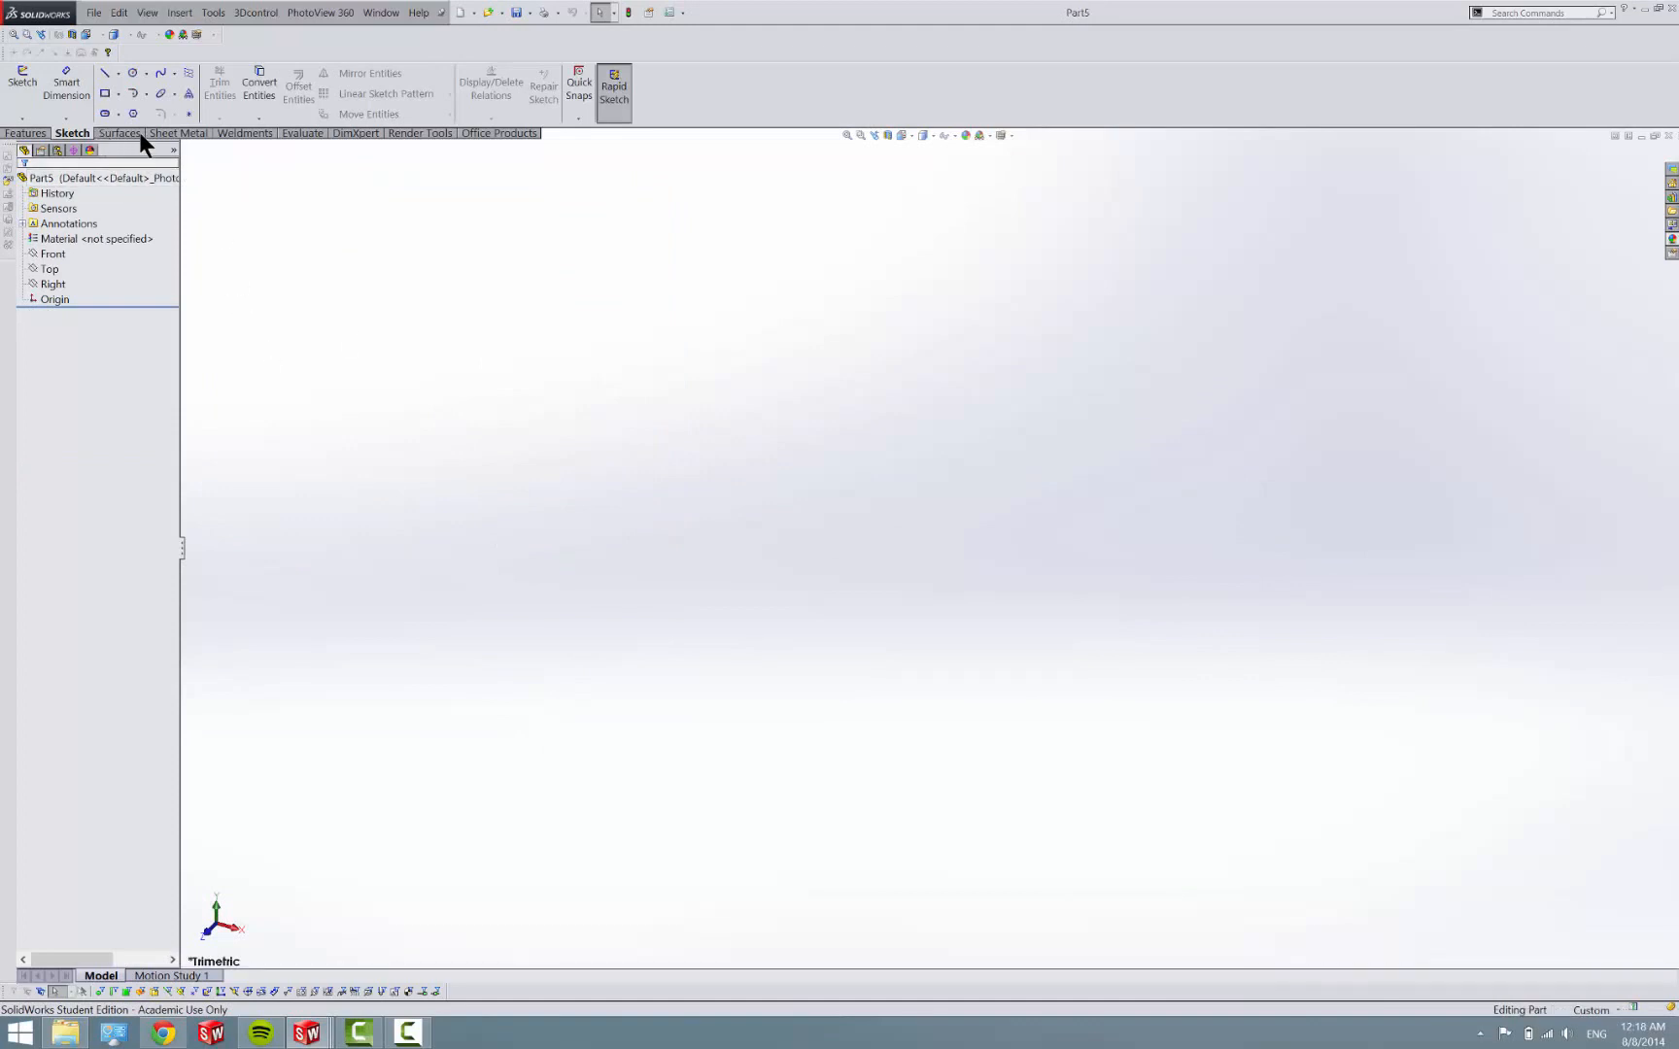
Add a flipped reference plane offset 2785 from the Front plane.
click(54, 252)
scroll(596, 412, down, 3)
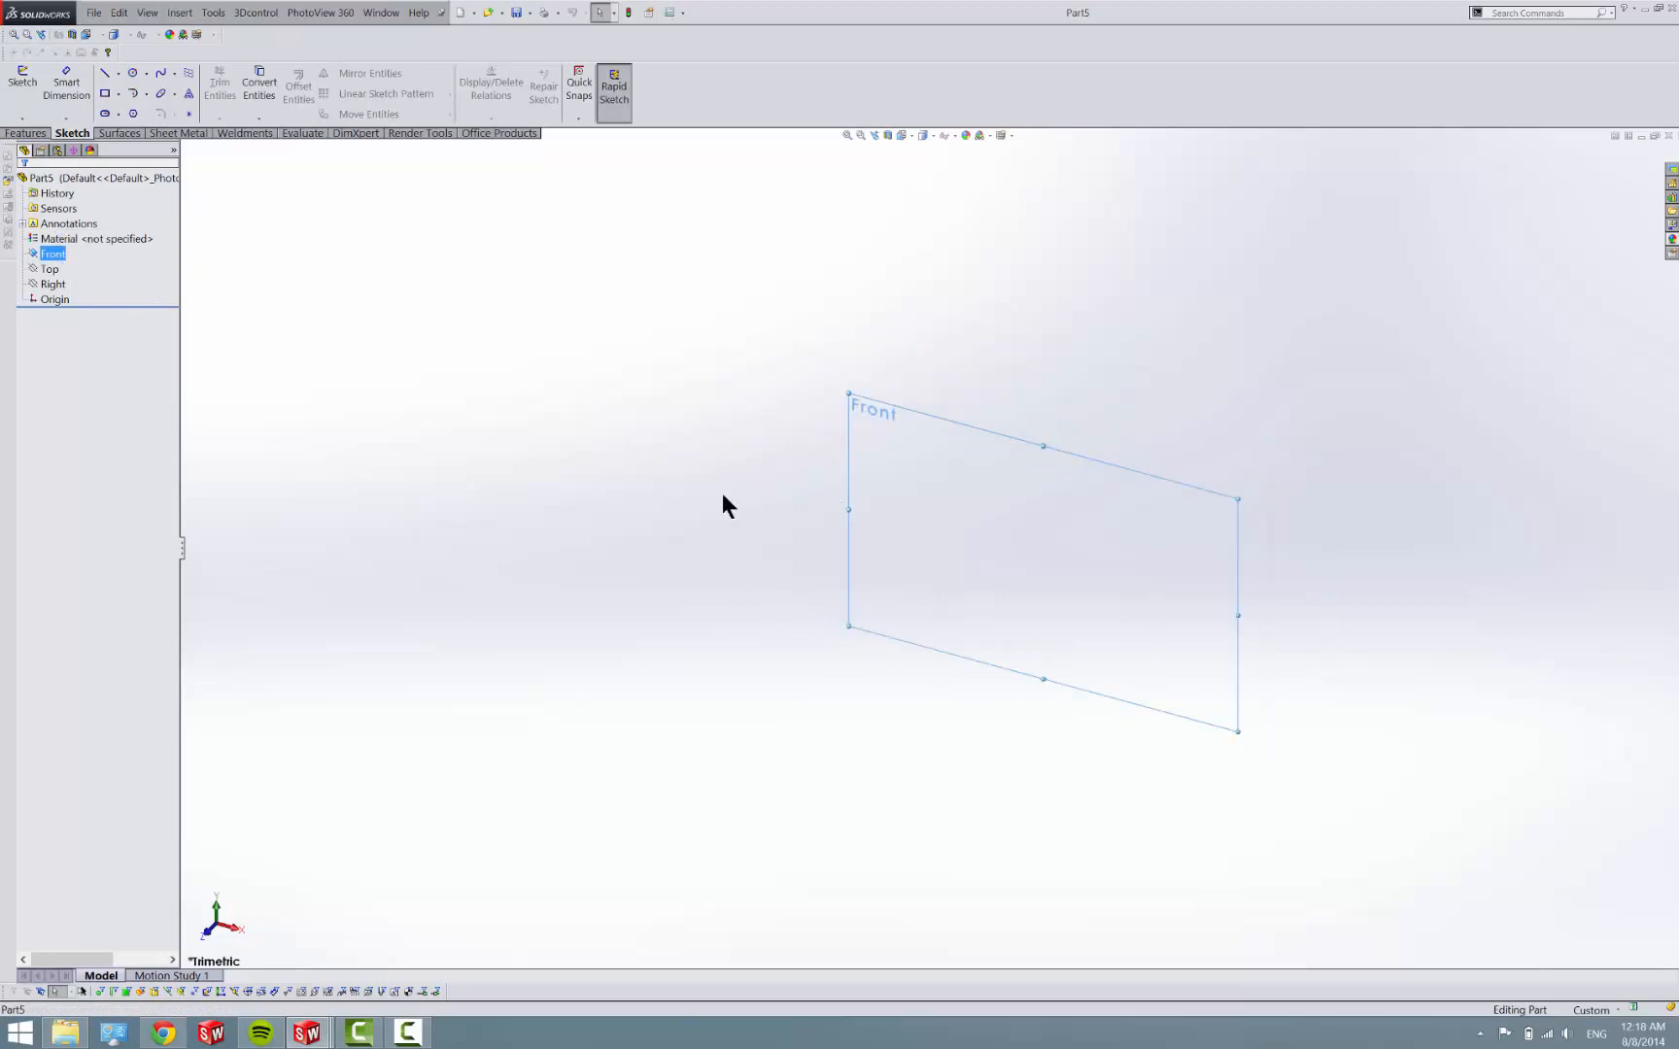
click(26, 133)
click(648, 108)
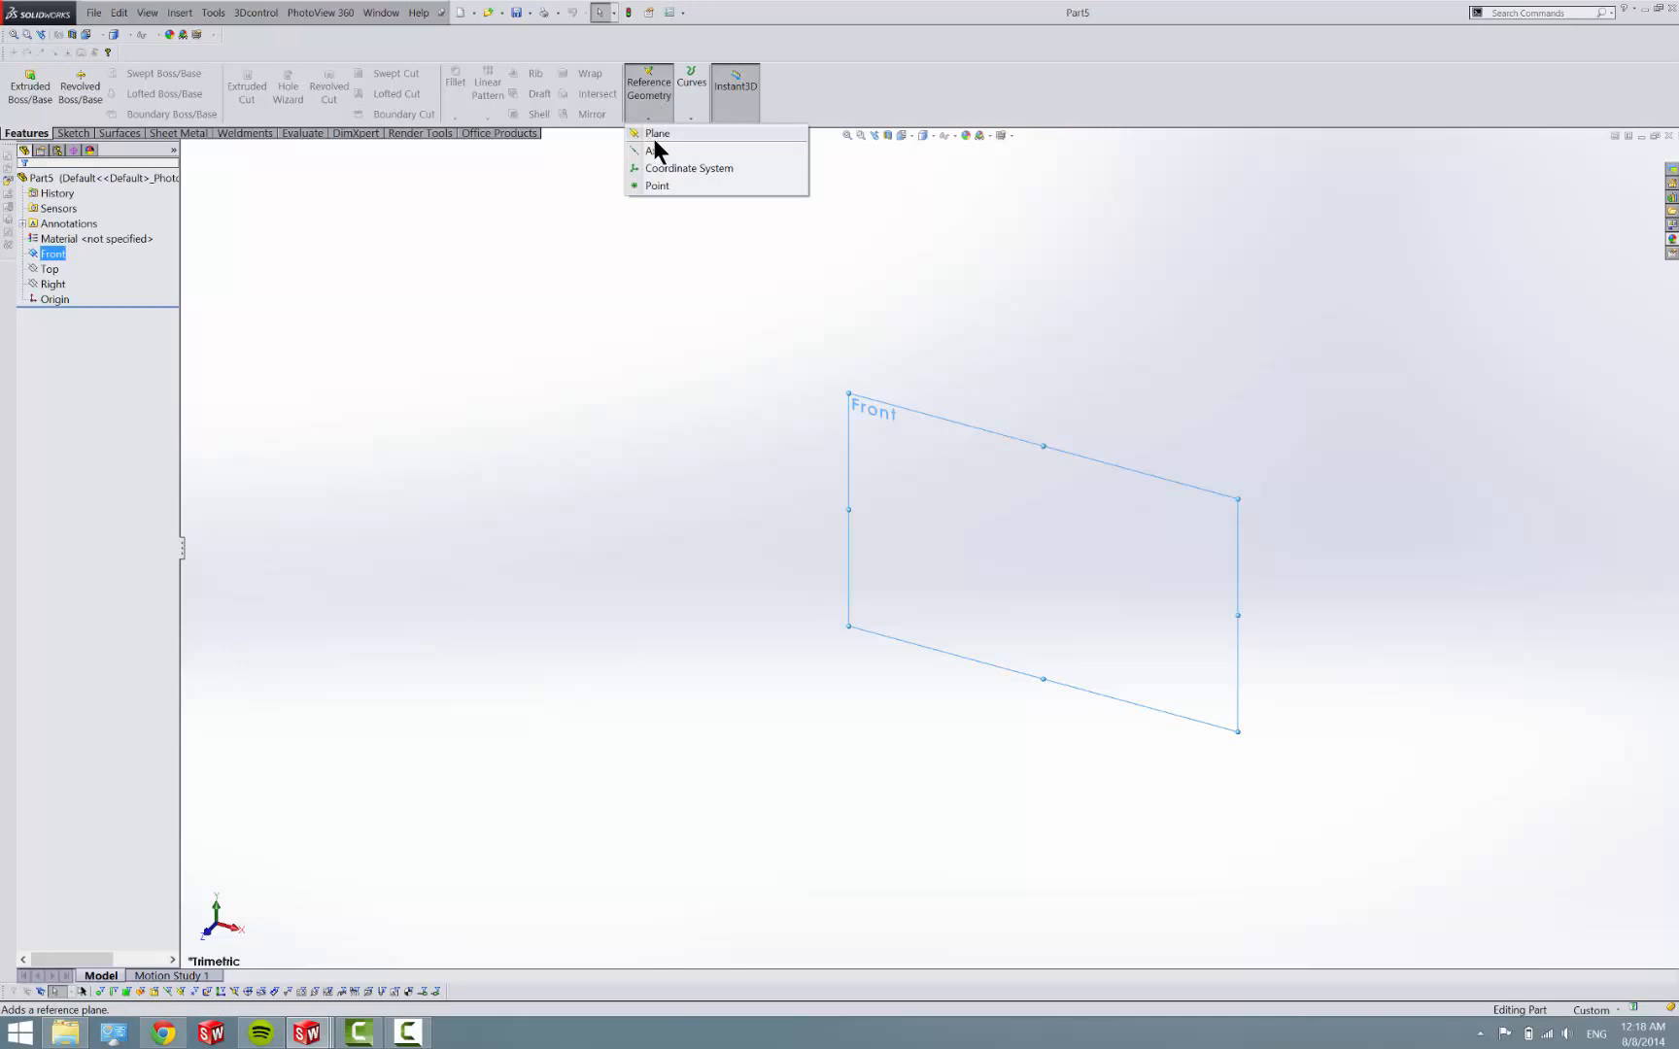
click(655, 134)
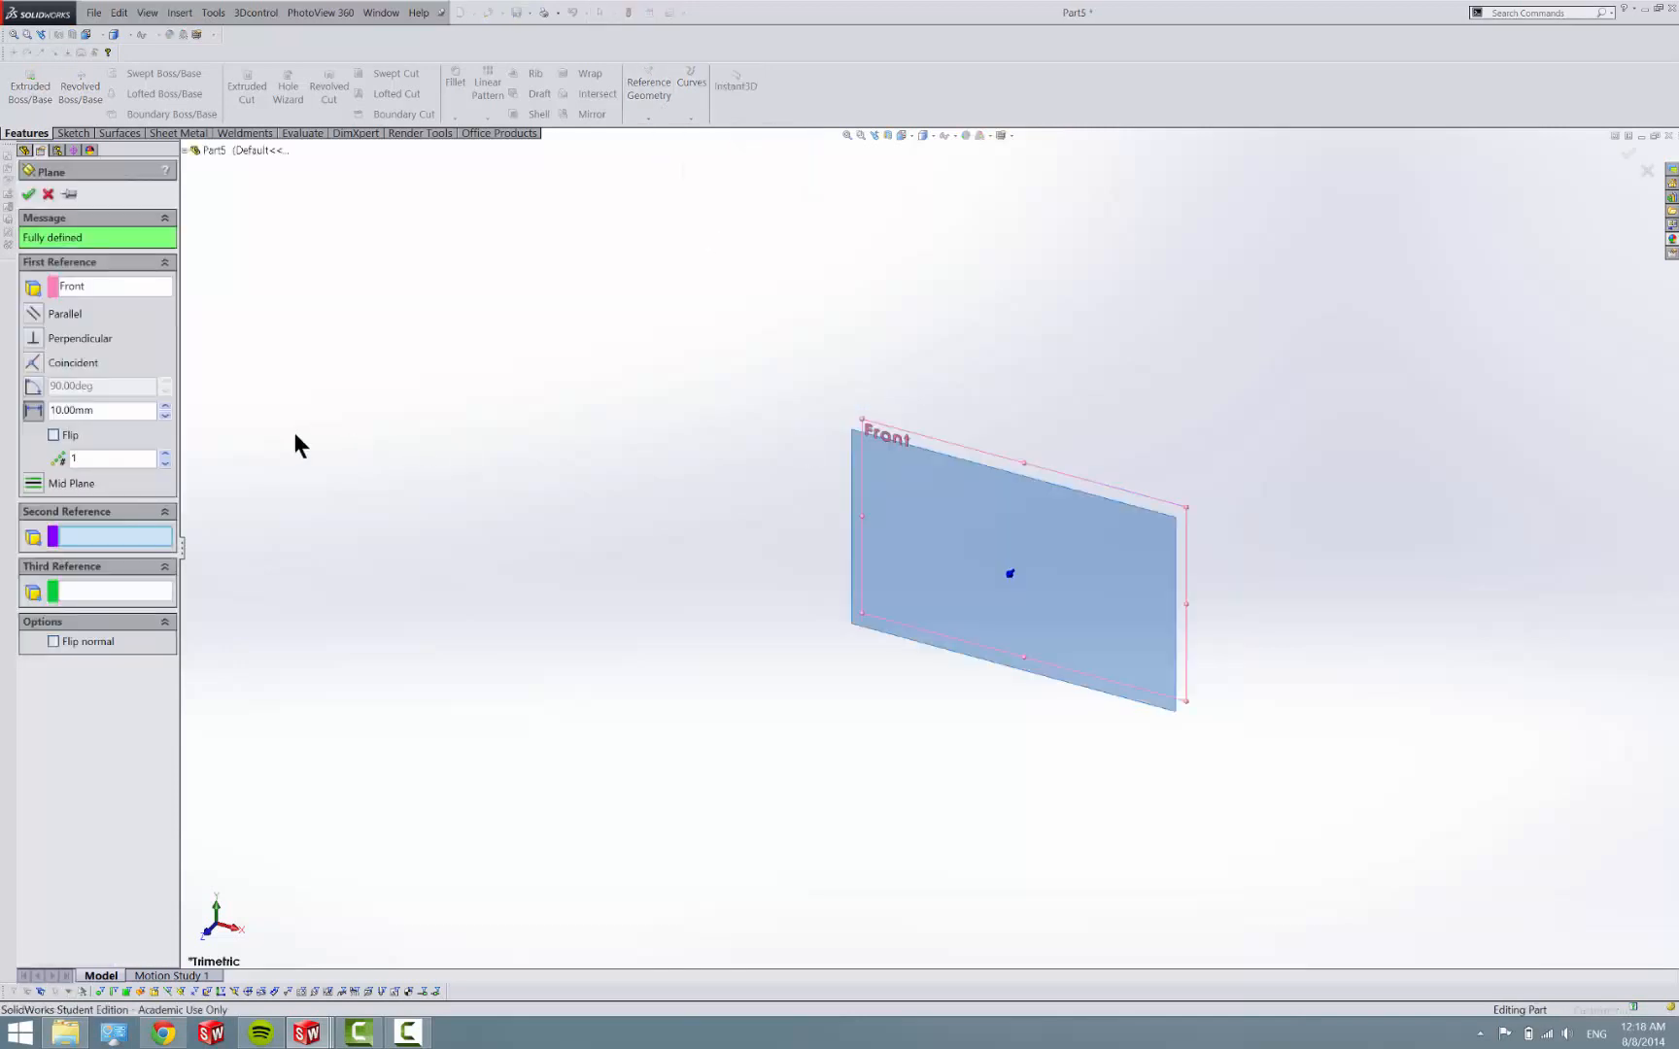
click(54, 435)
mouse_move(306, 1034)
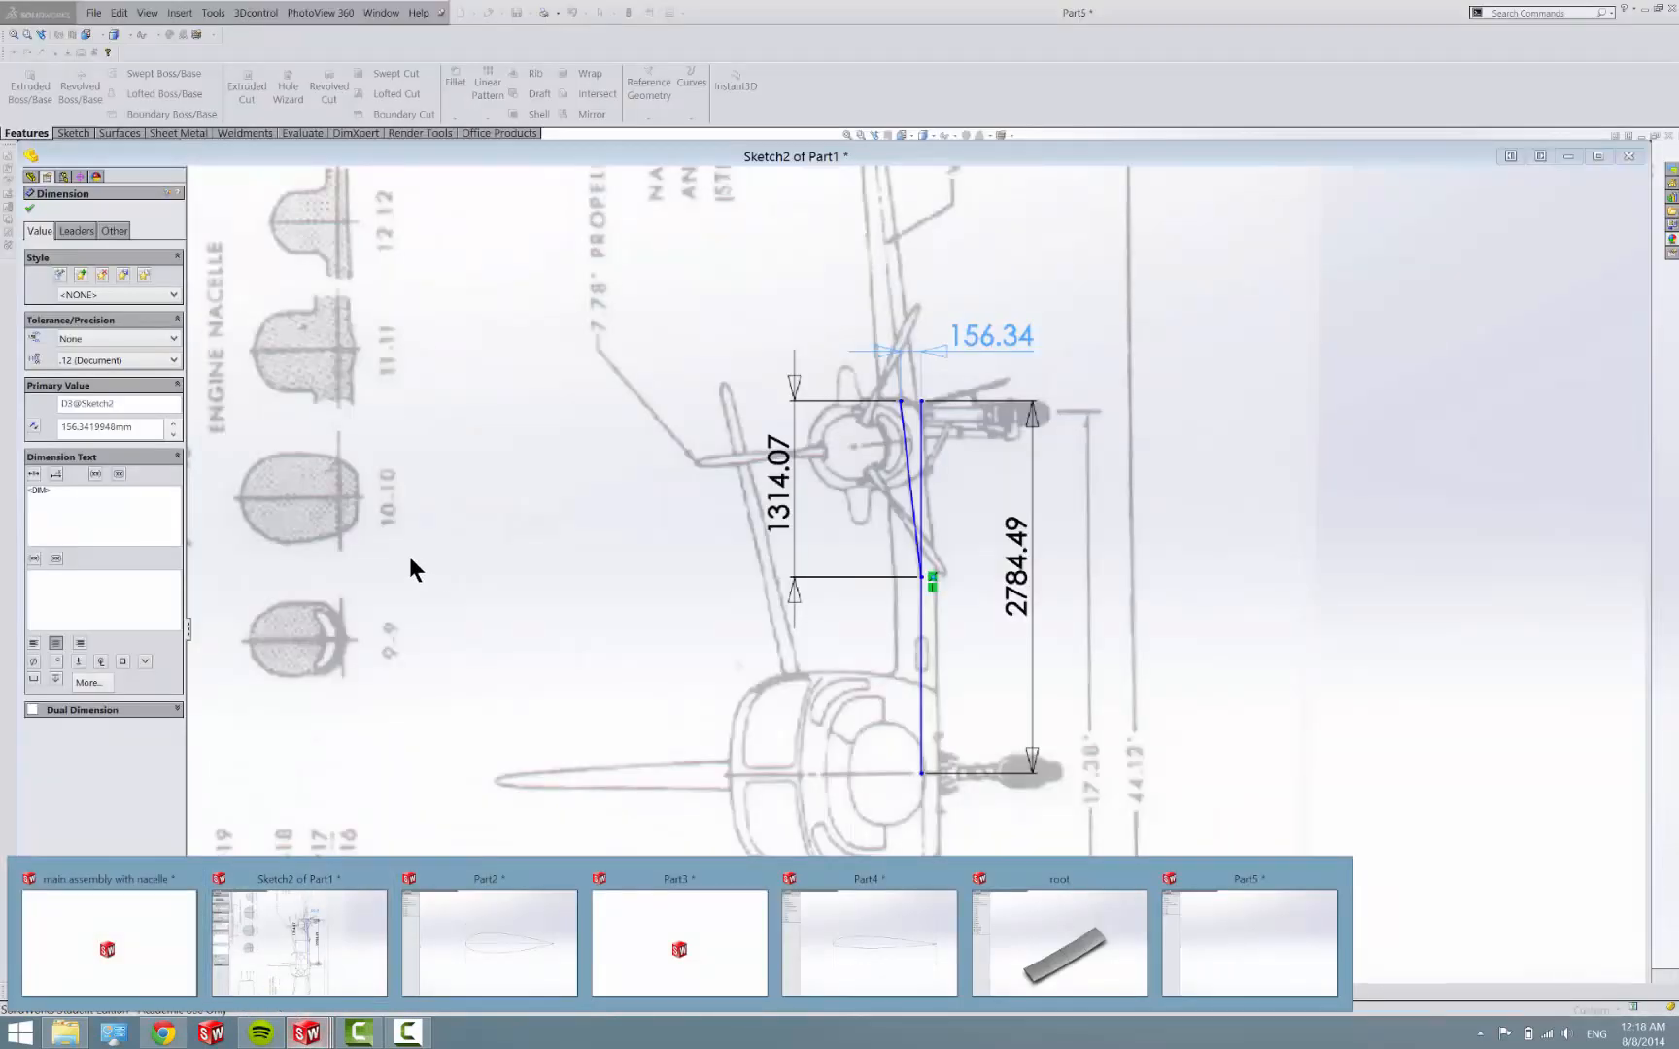
click(131, 410)
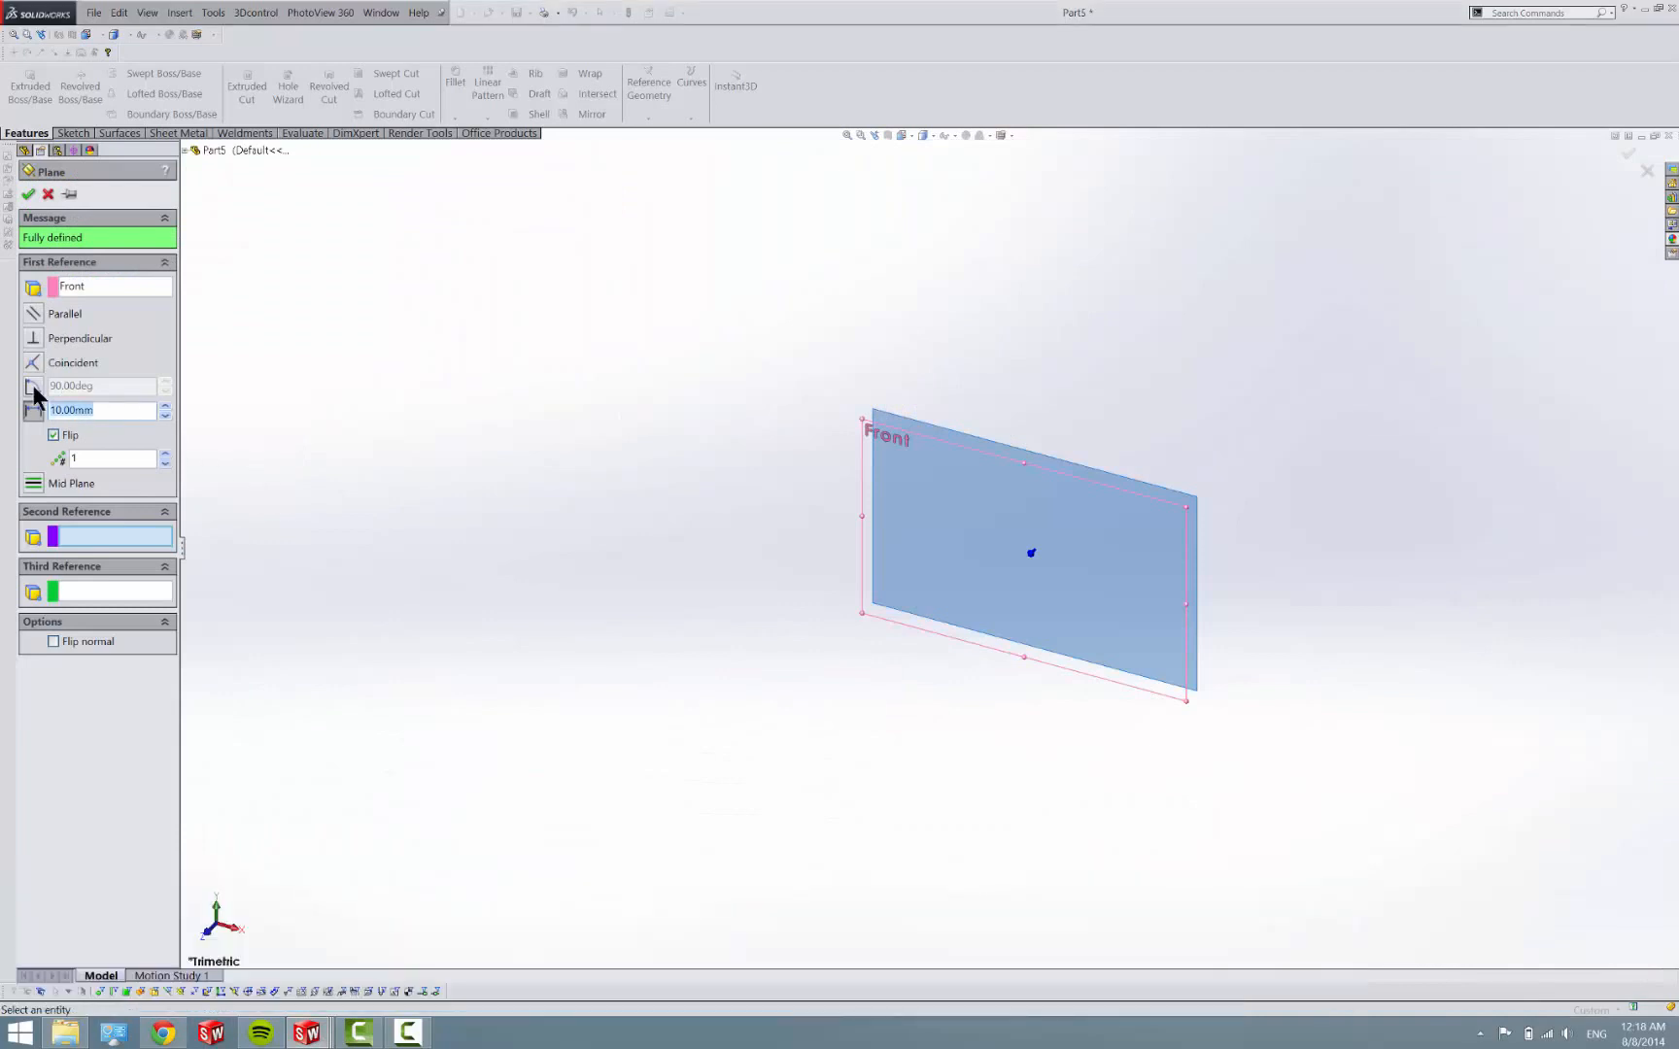
text(2785)
click(30, 194)
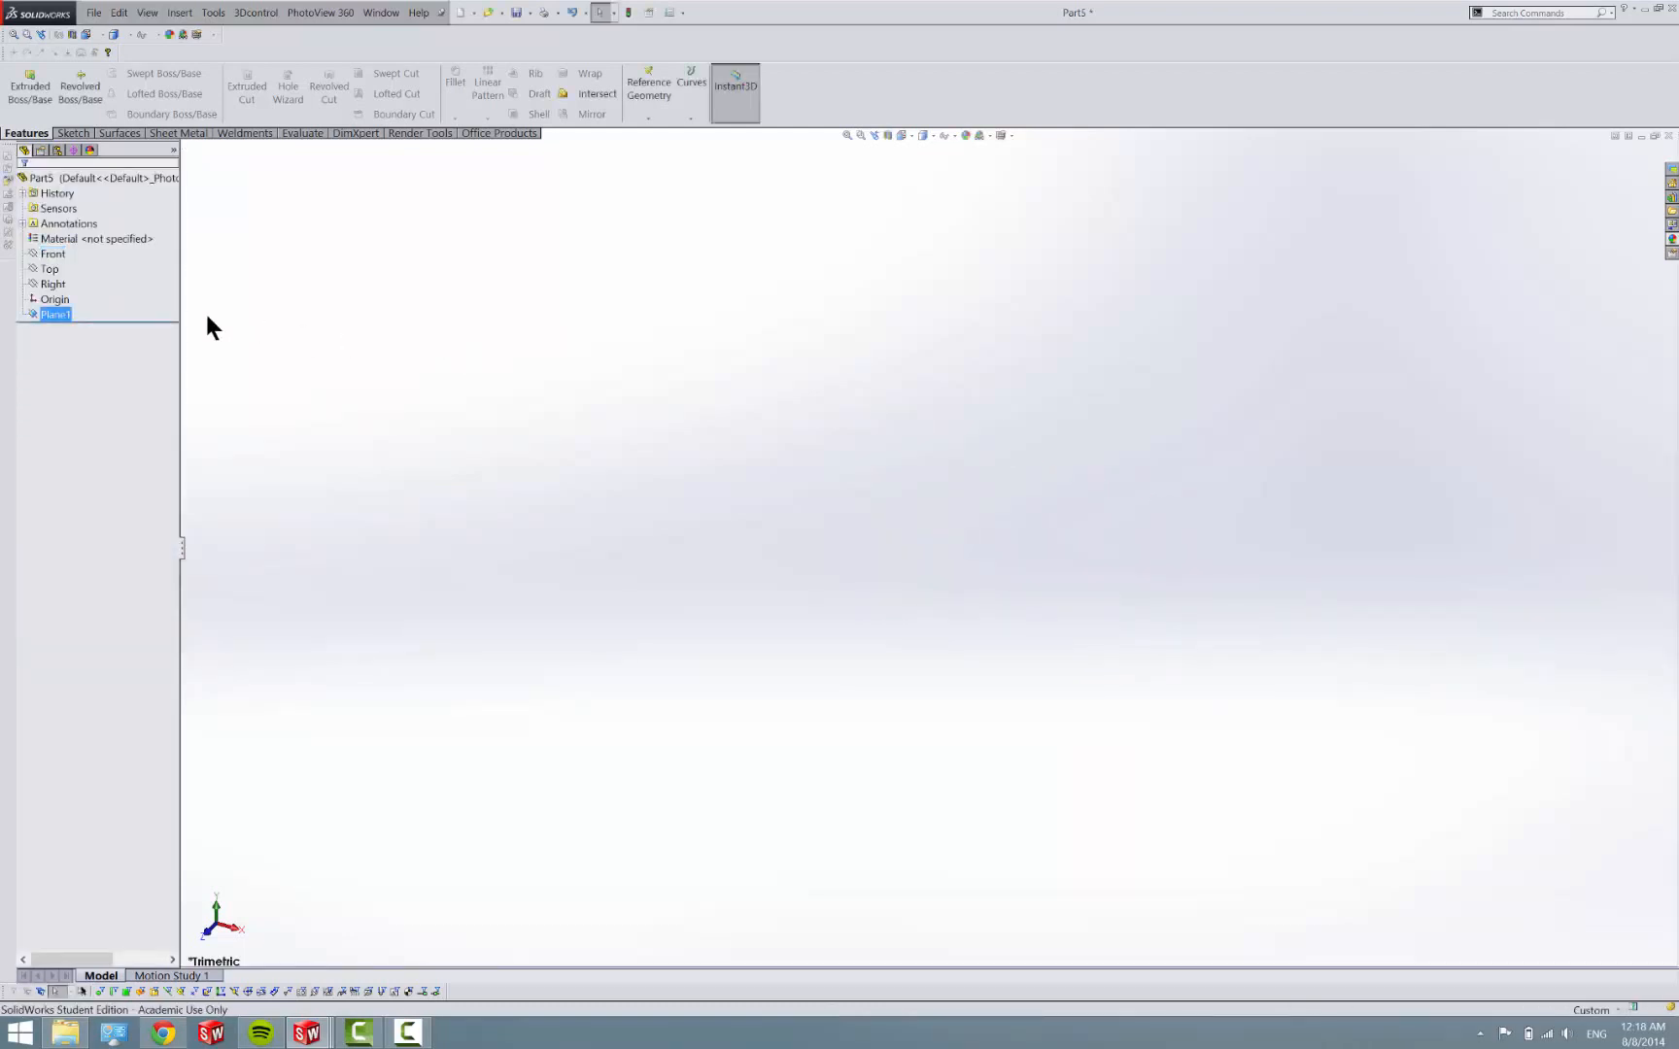
click(848, 135)
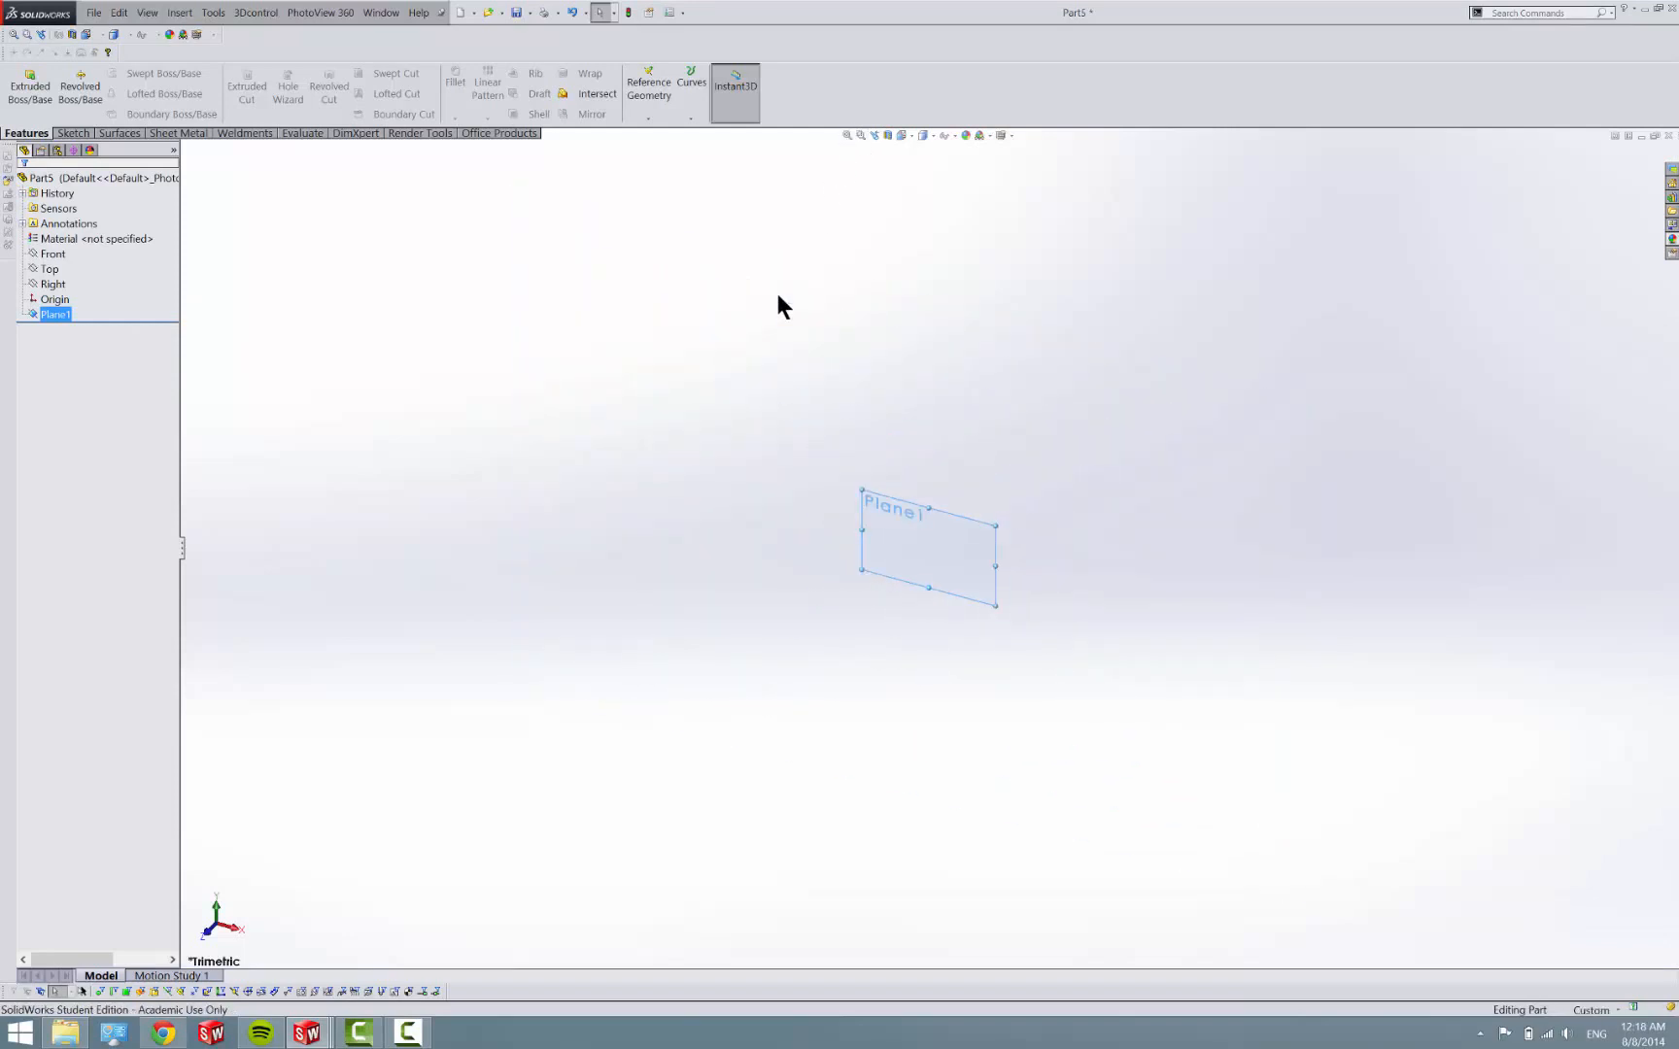
scroll(775, 289, down, 3)
scroll(929, 612, up, 3)
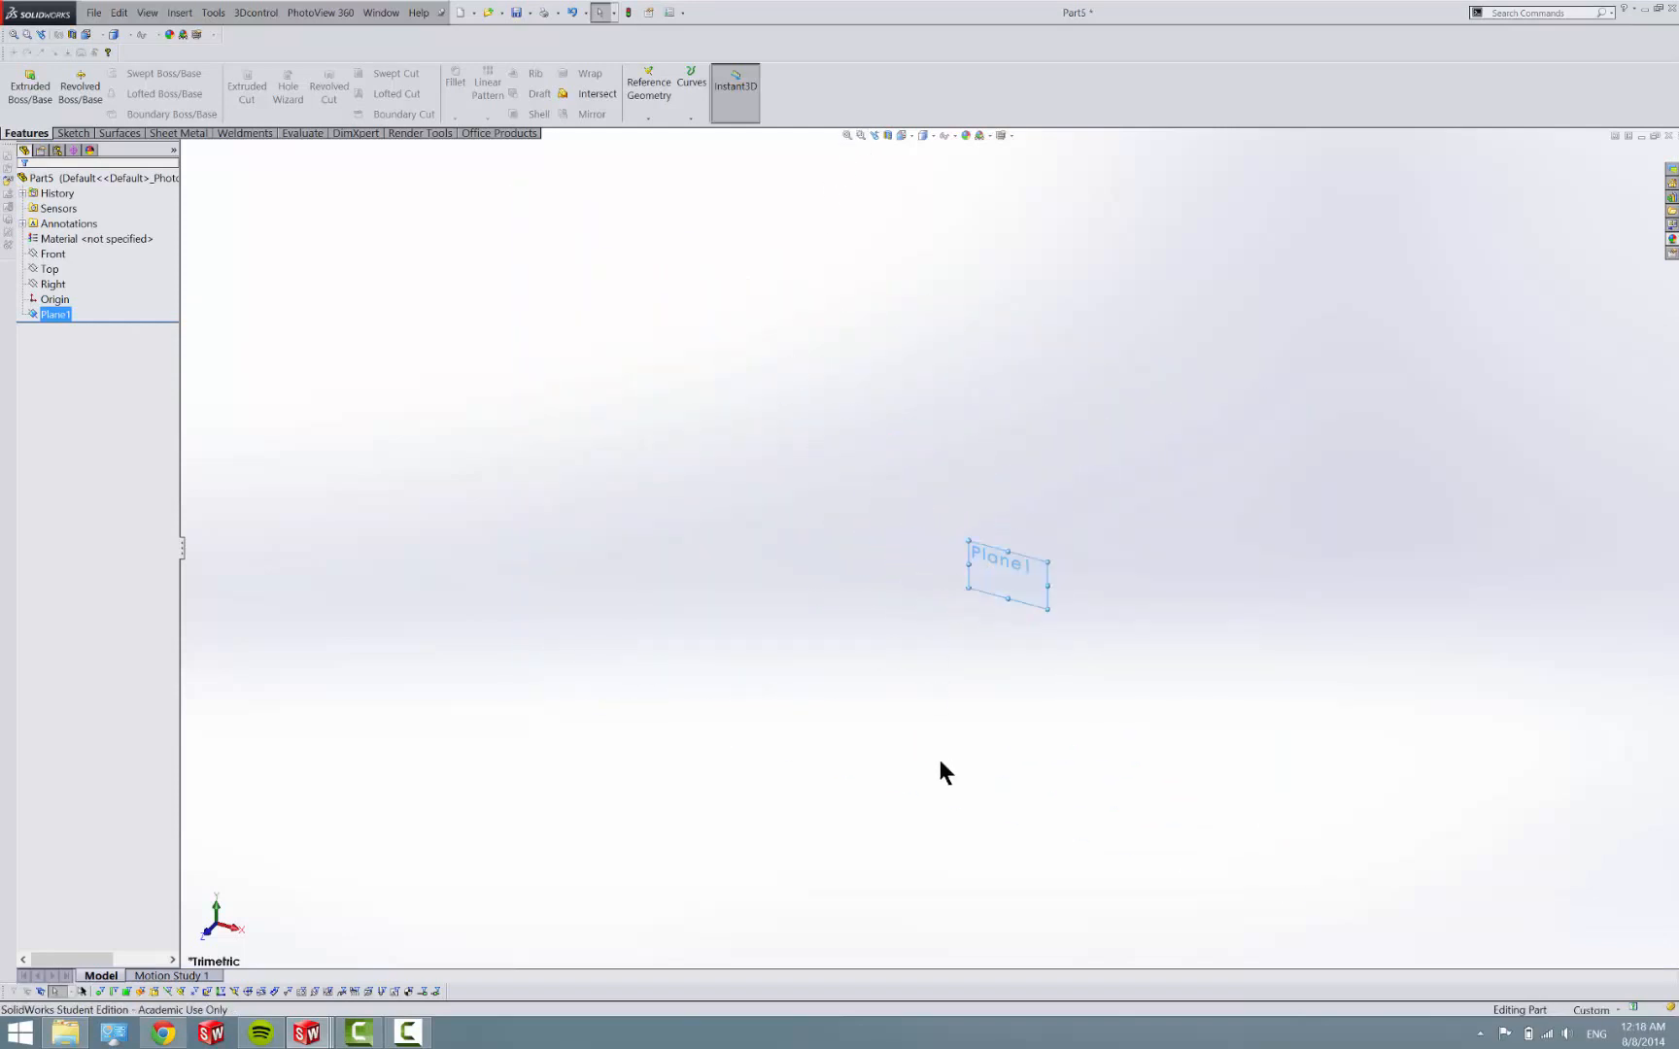
scroll(939, 755, up, 3)
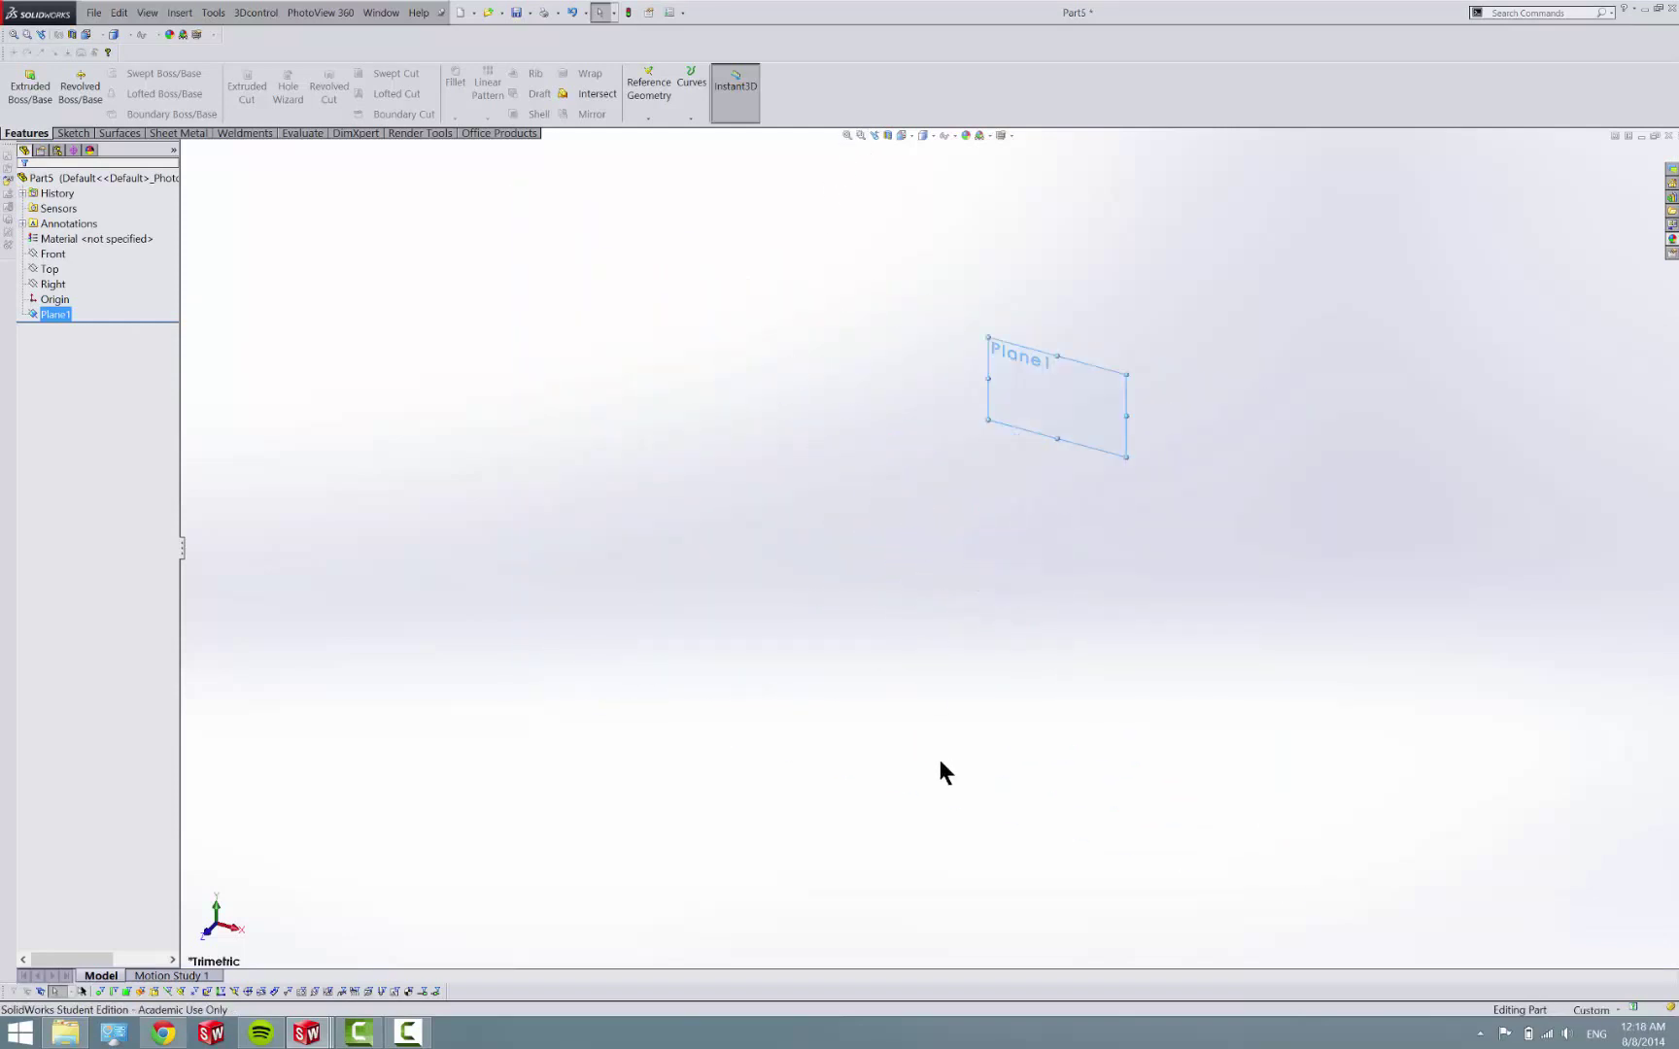
click(50, 255)
double_click(52, 255)
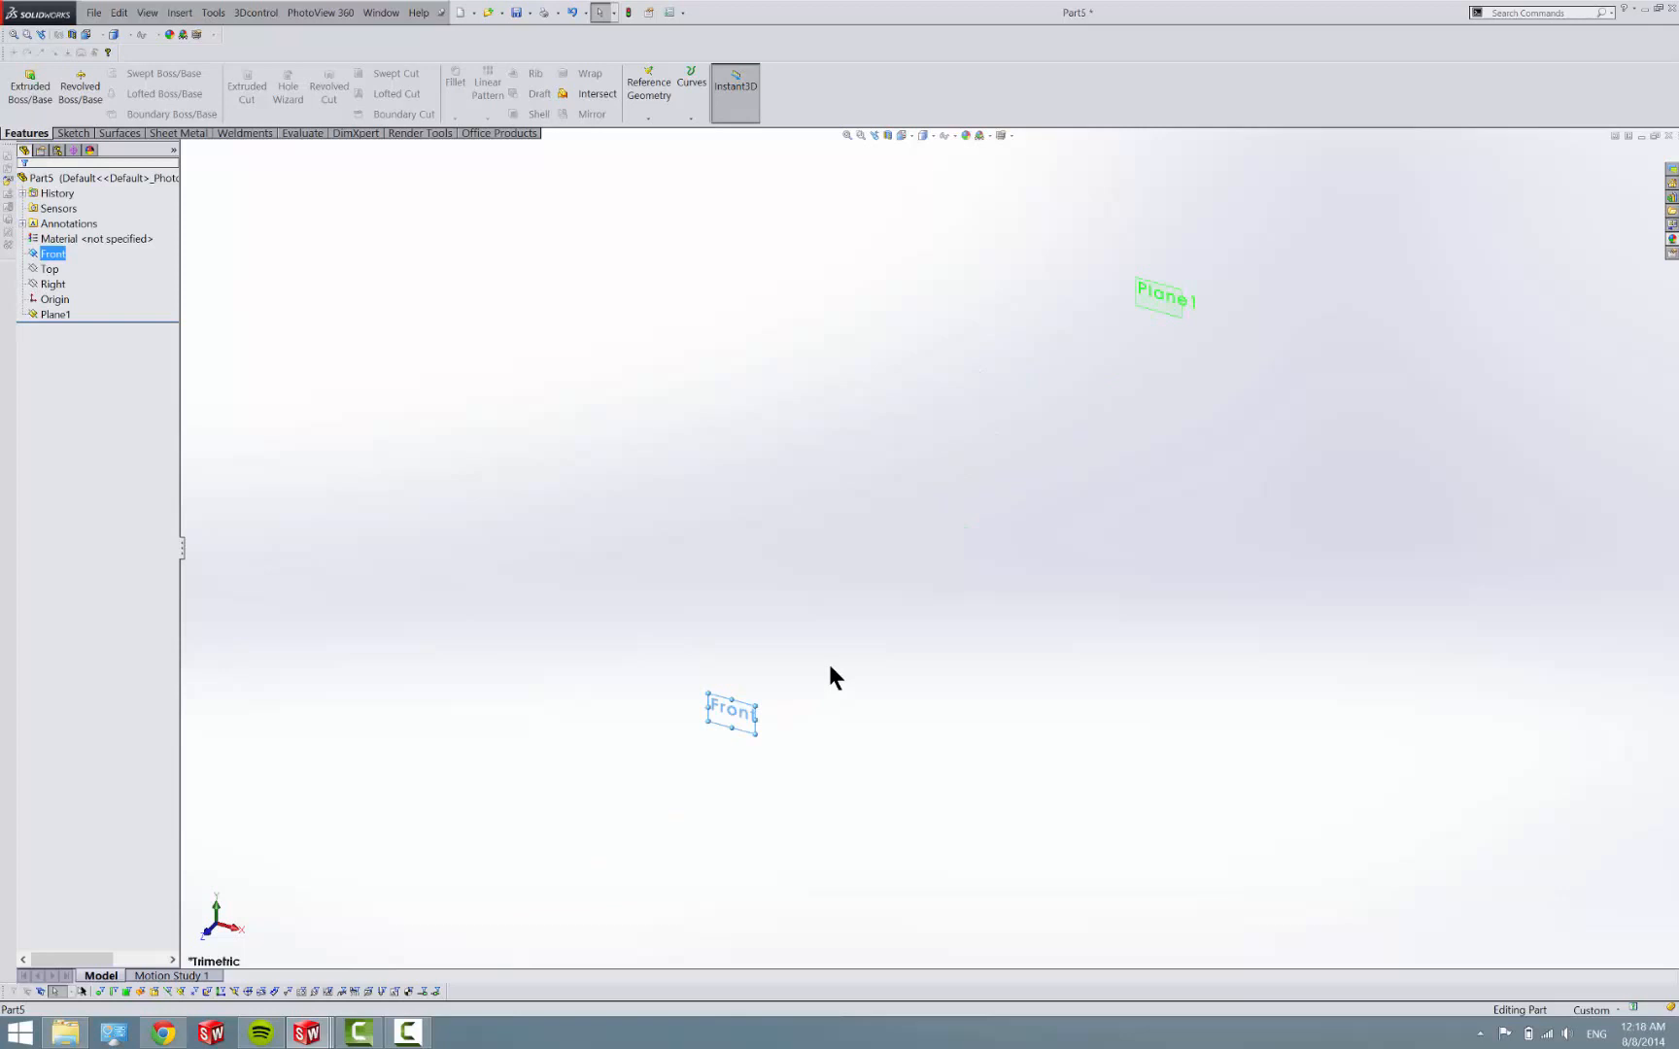
scroll(787, 599, down, 3)
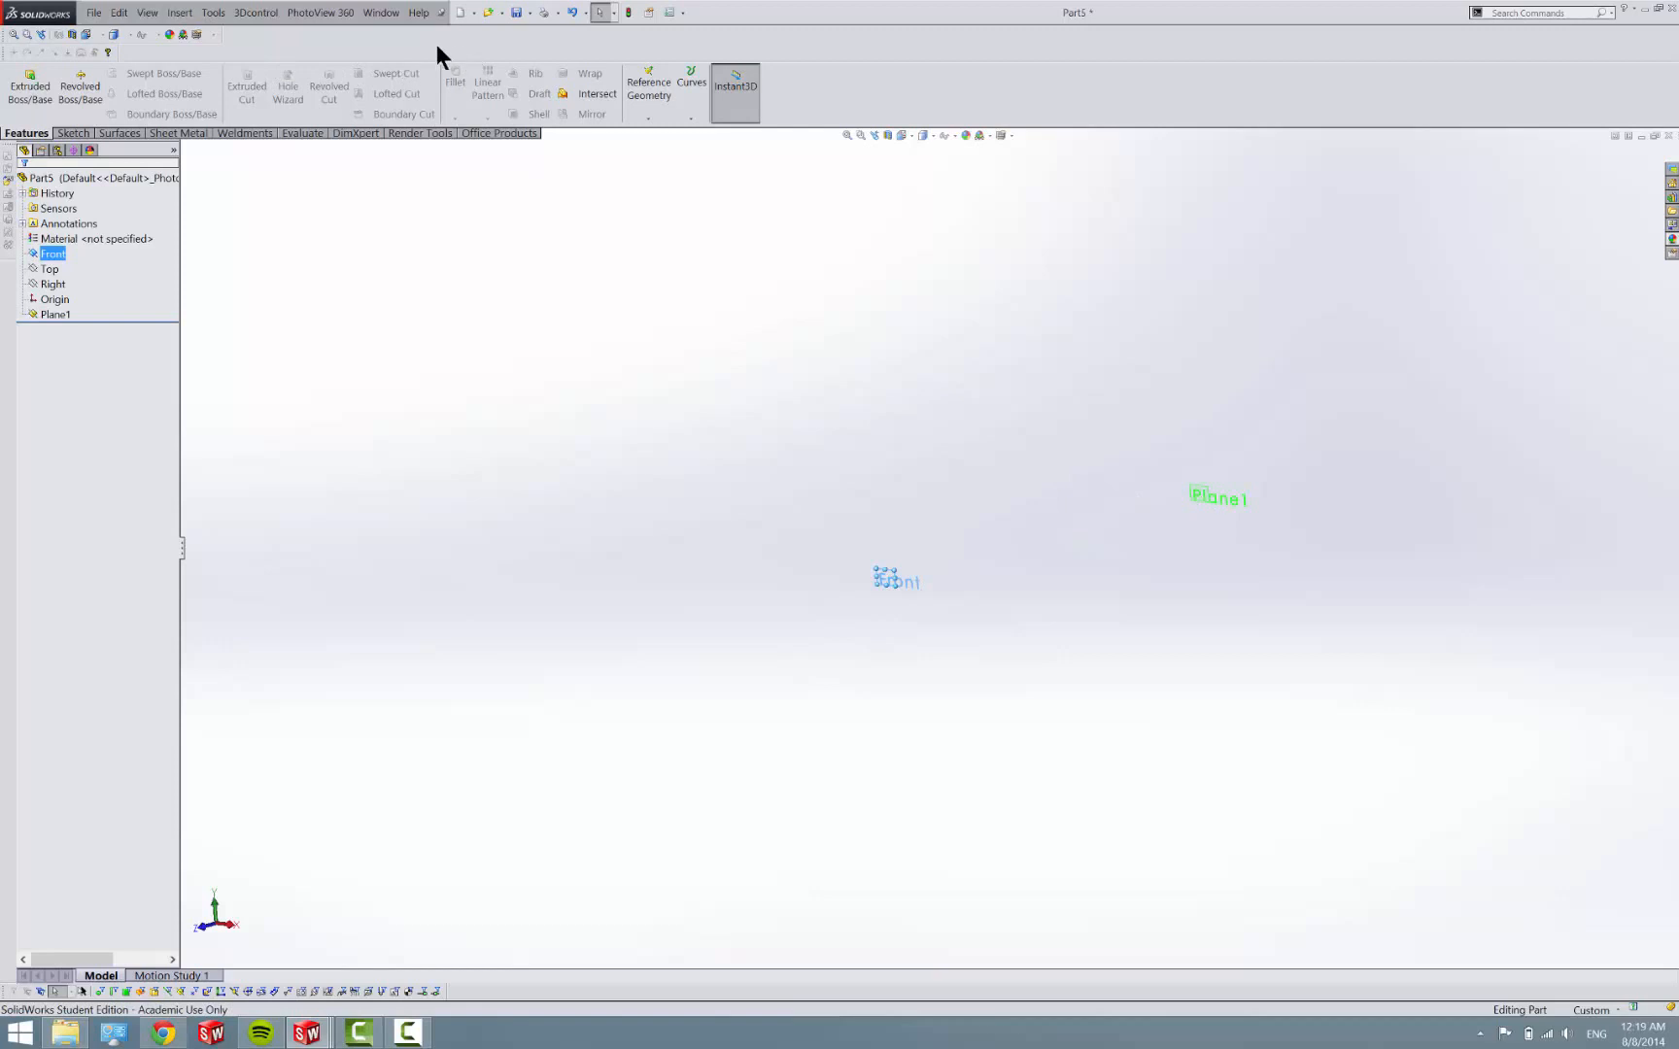
middle_drag(643, 374, 642, 439)
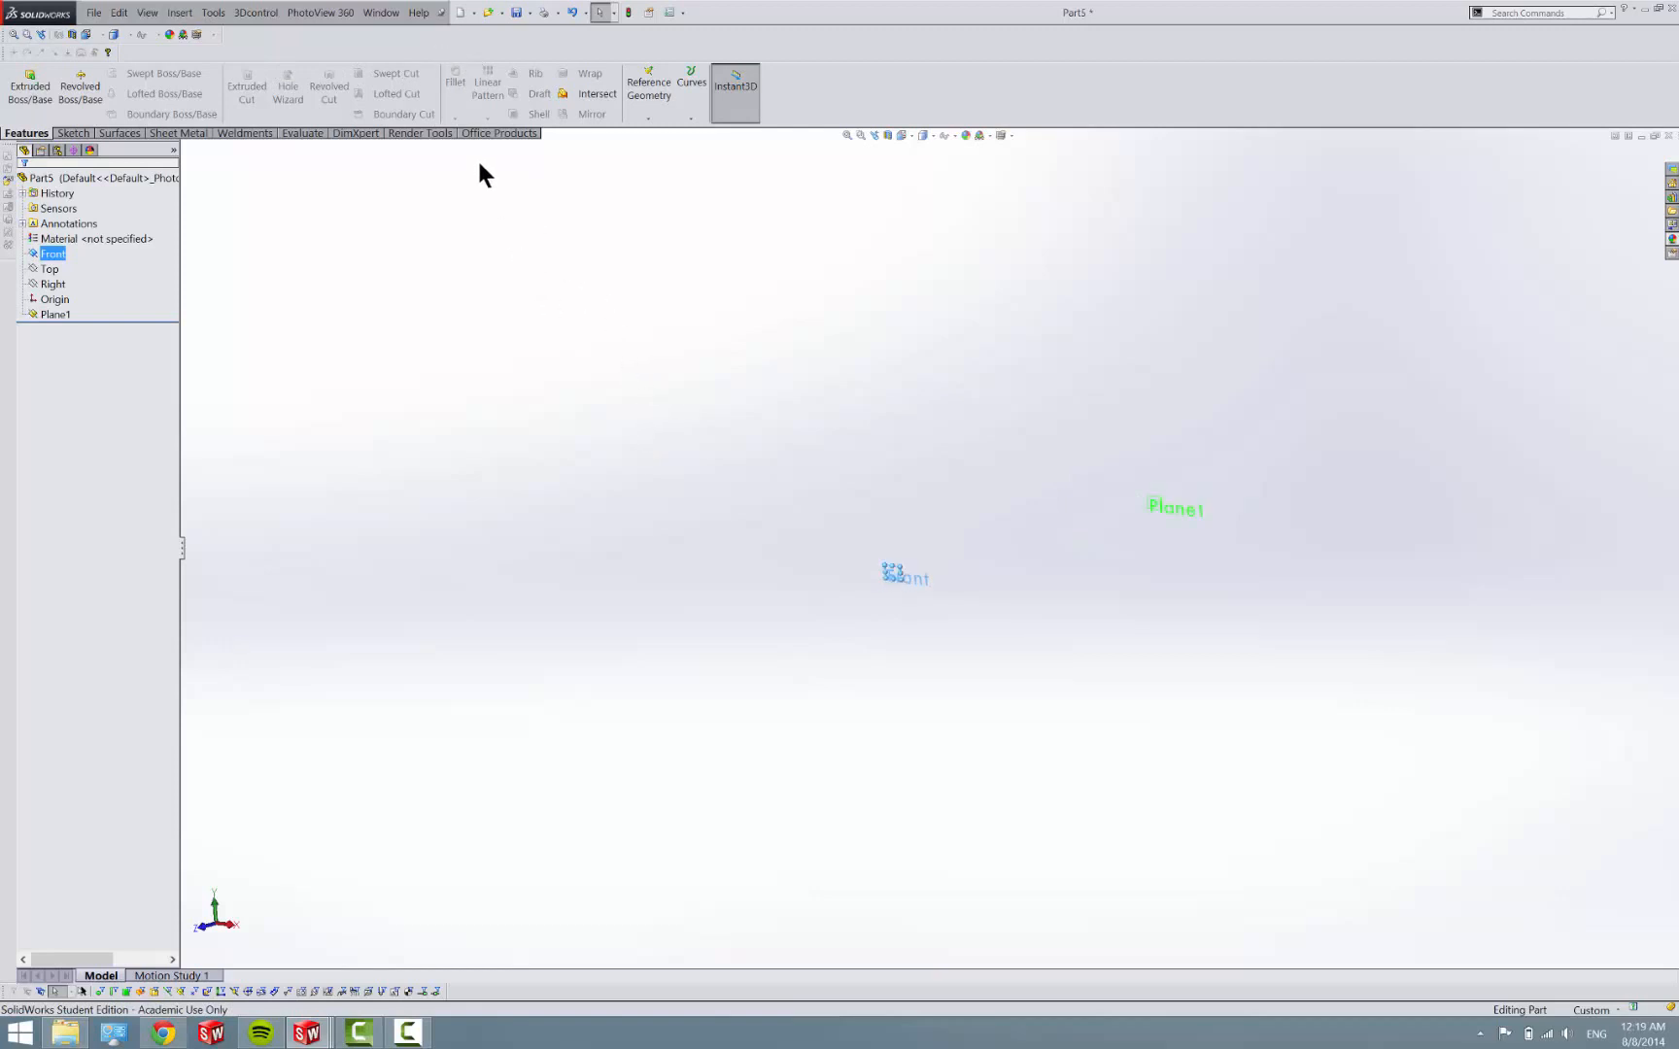
click(388, 346)
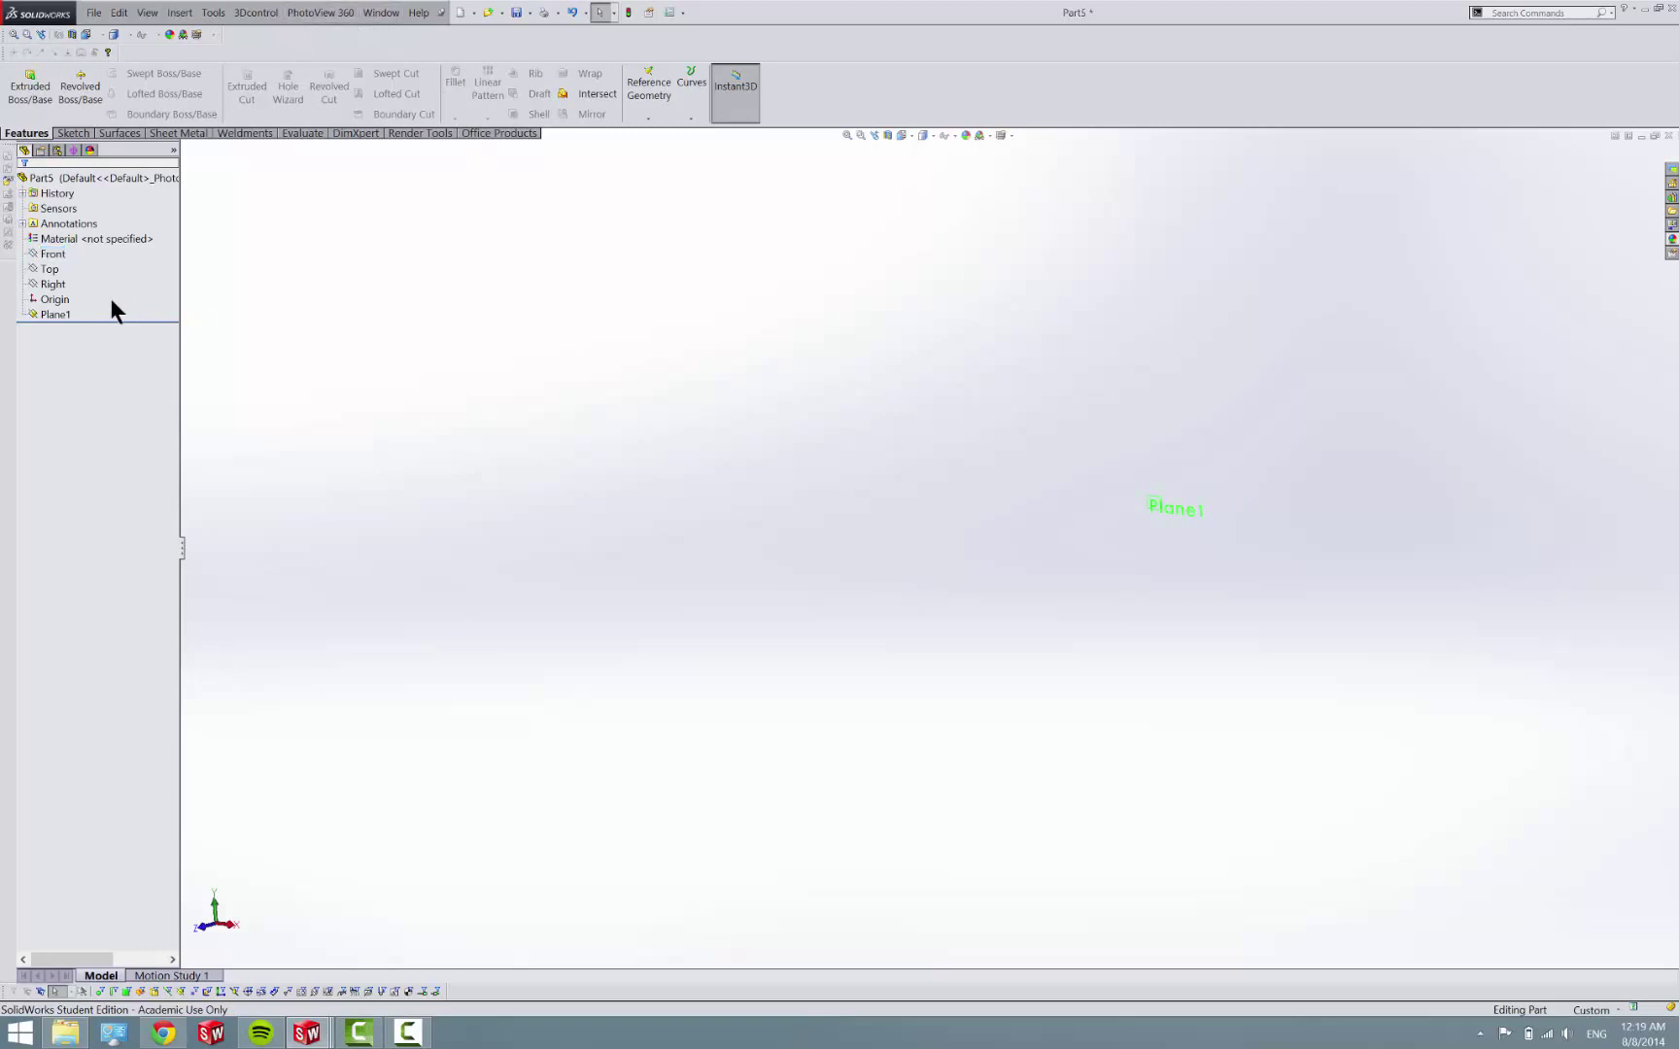
click(53, 252)
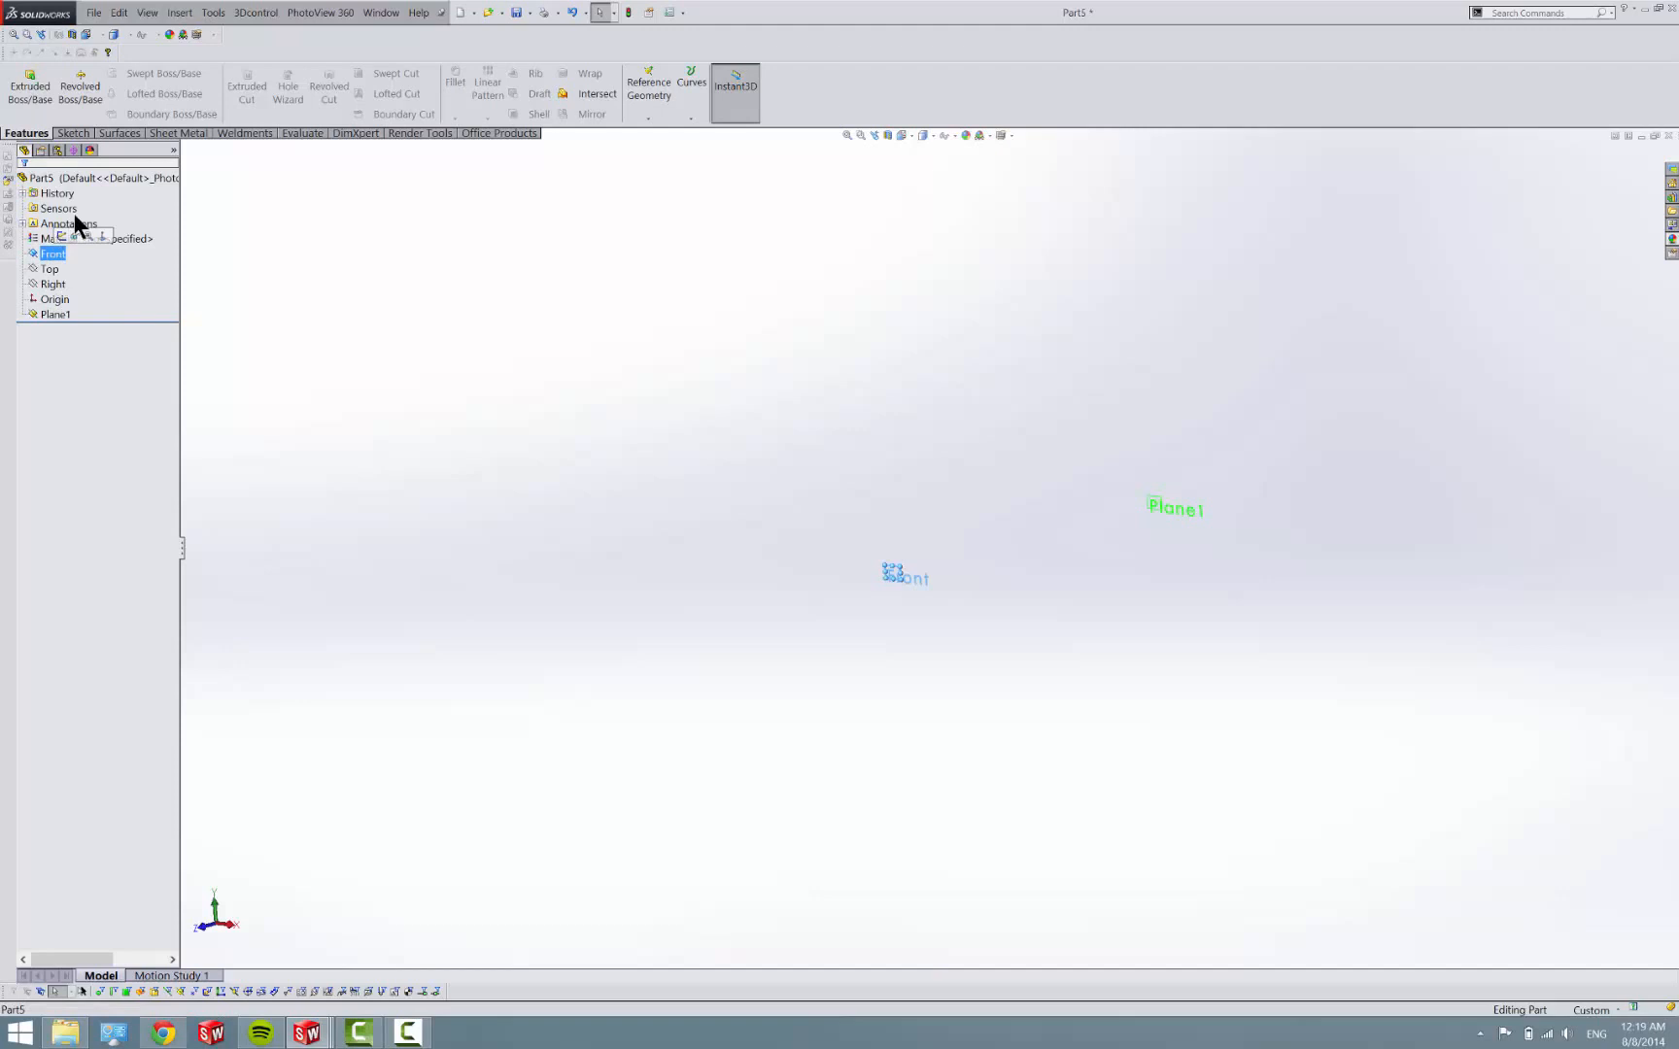
click(68, 133)
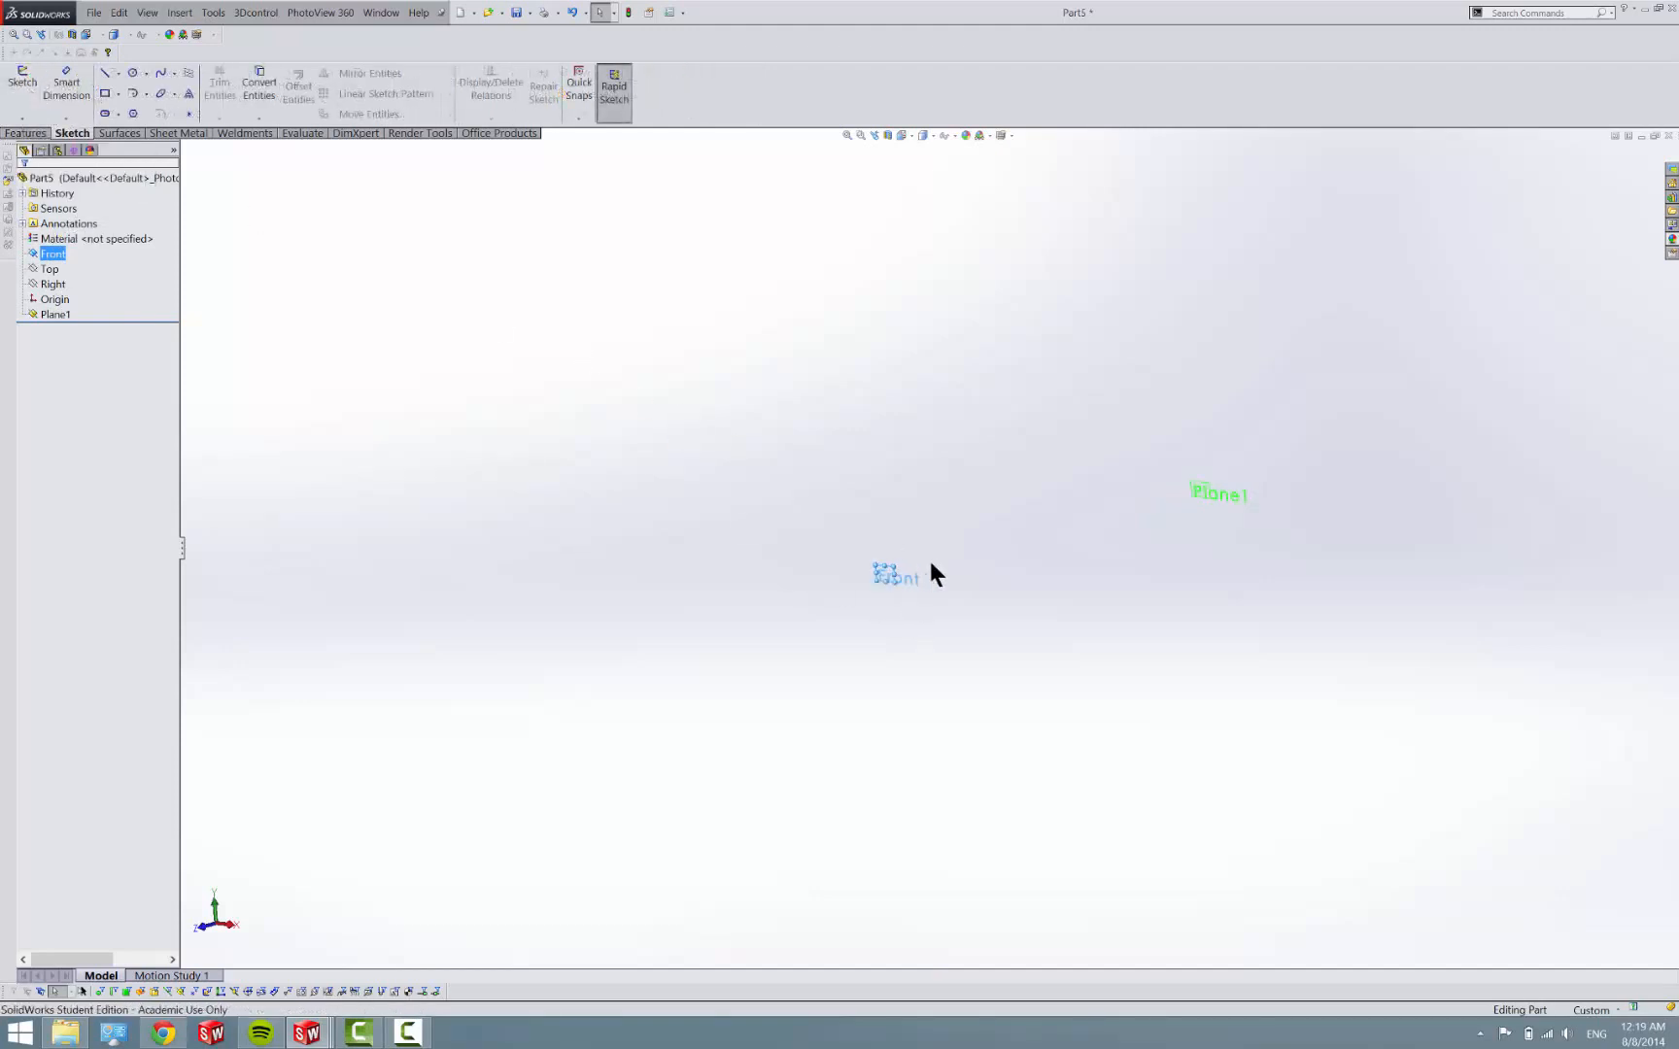
scroll(928, 556, down, 2)
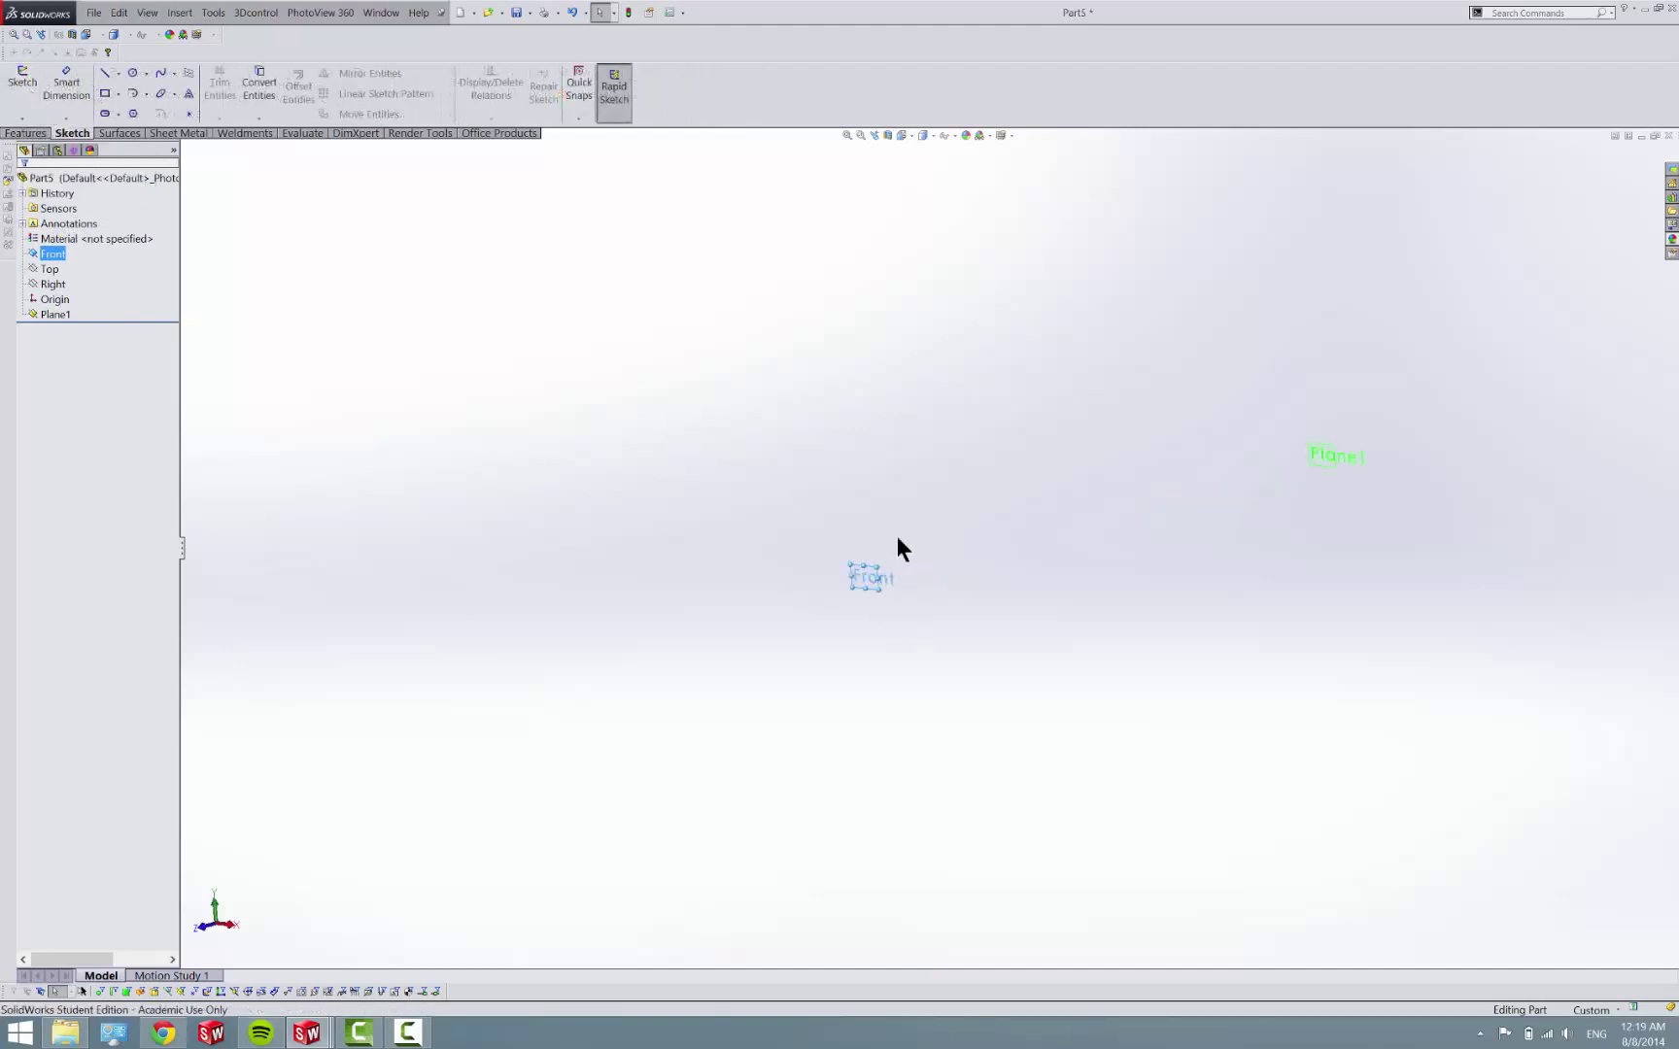
Start block insertion via Tools > Blocks > Insert in a new sketch.
click(213, 13)
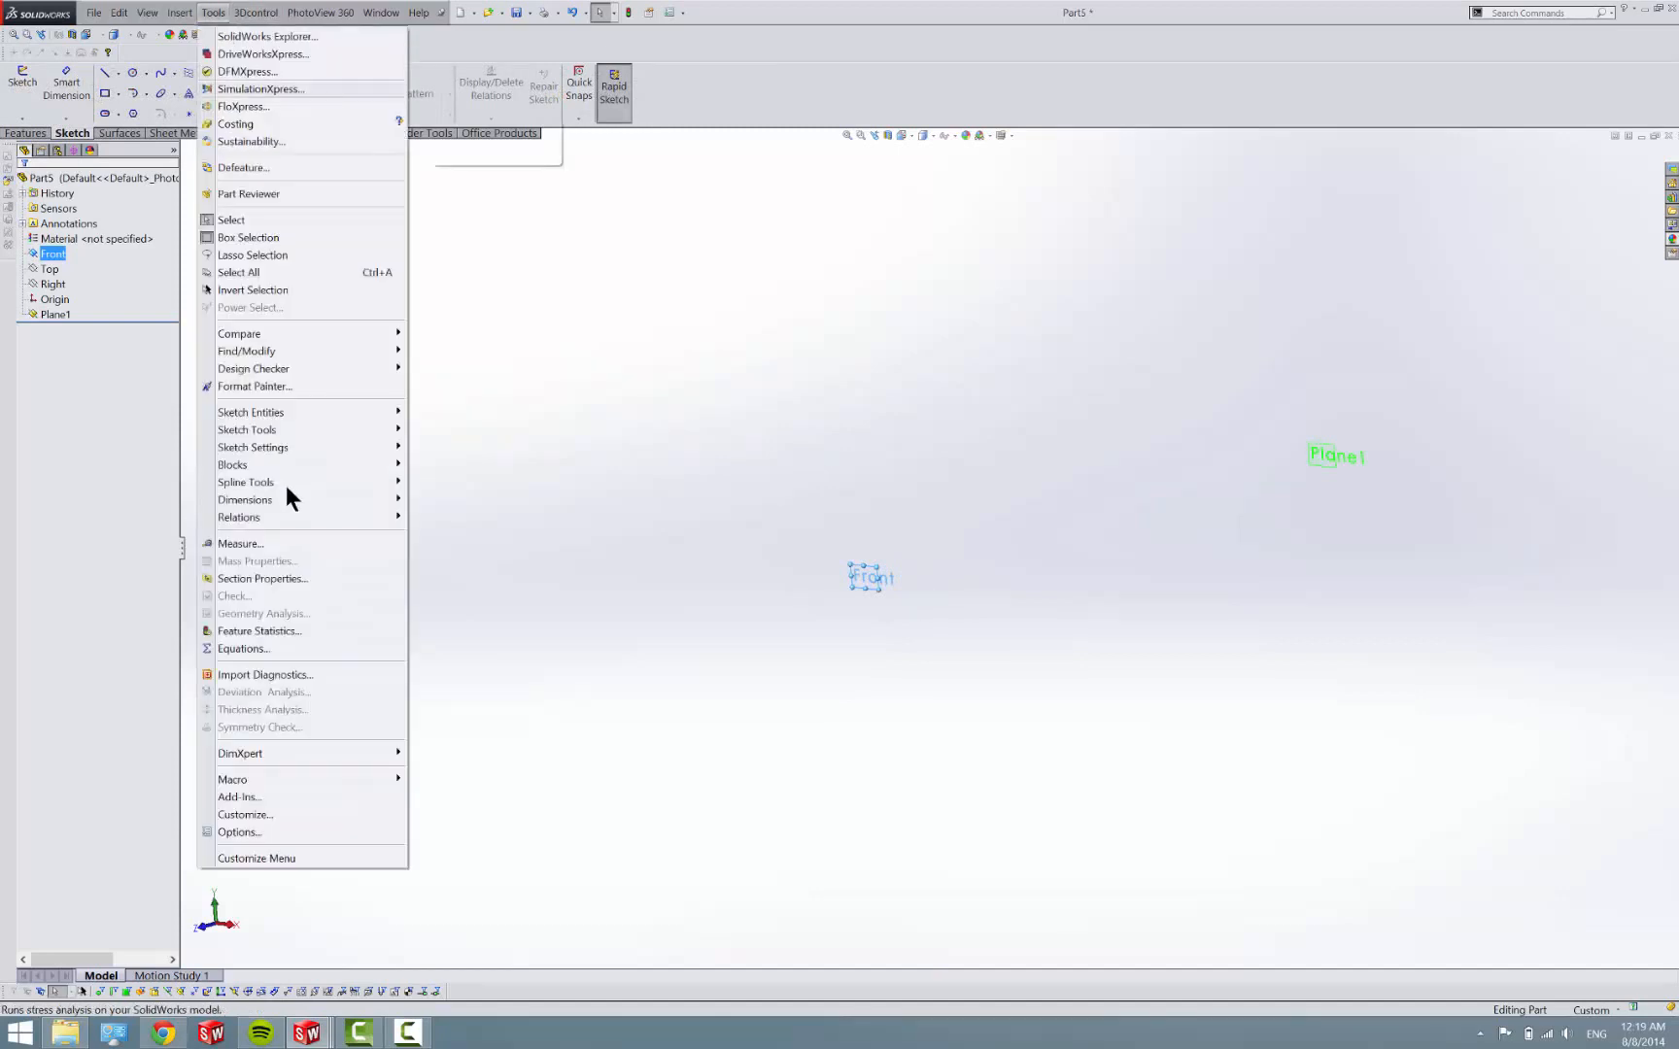
mouse_move(233, 464)
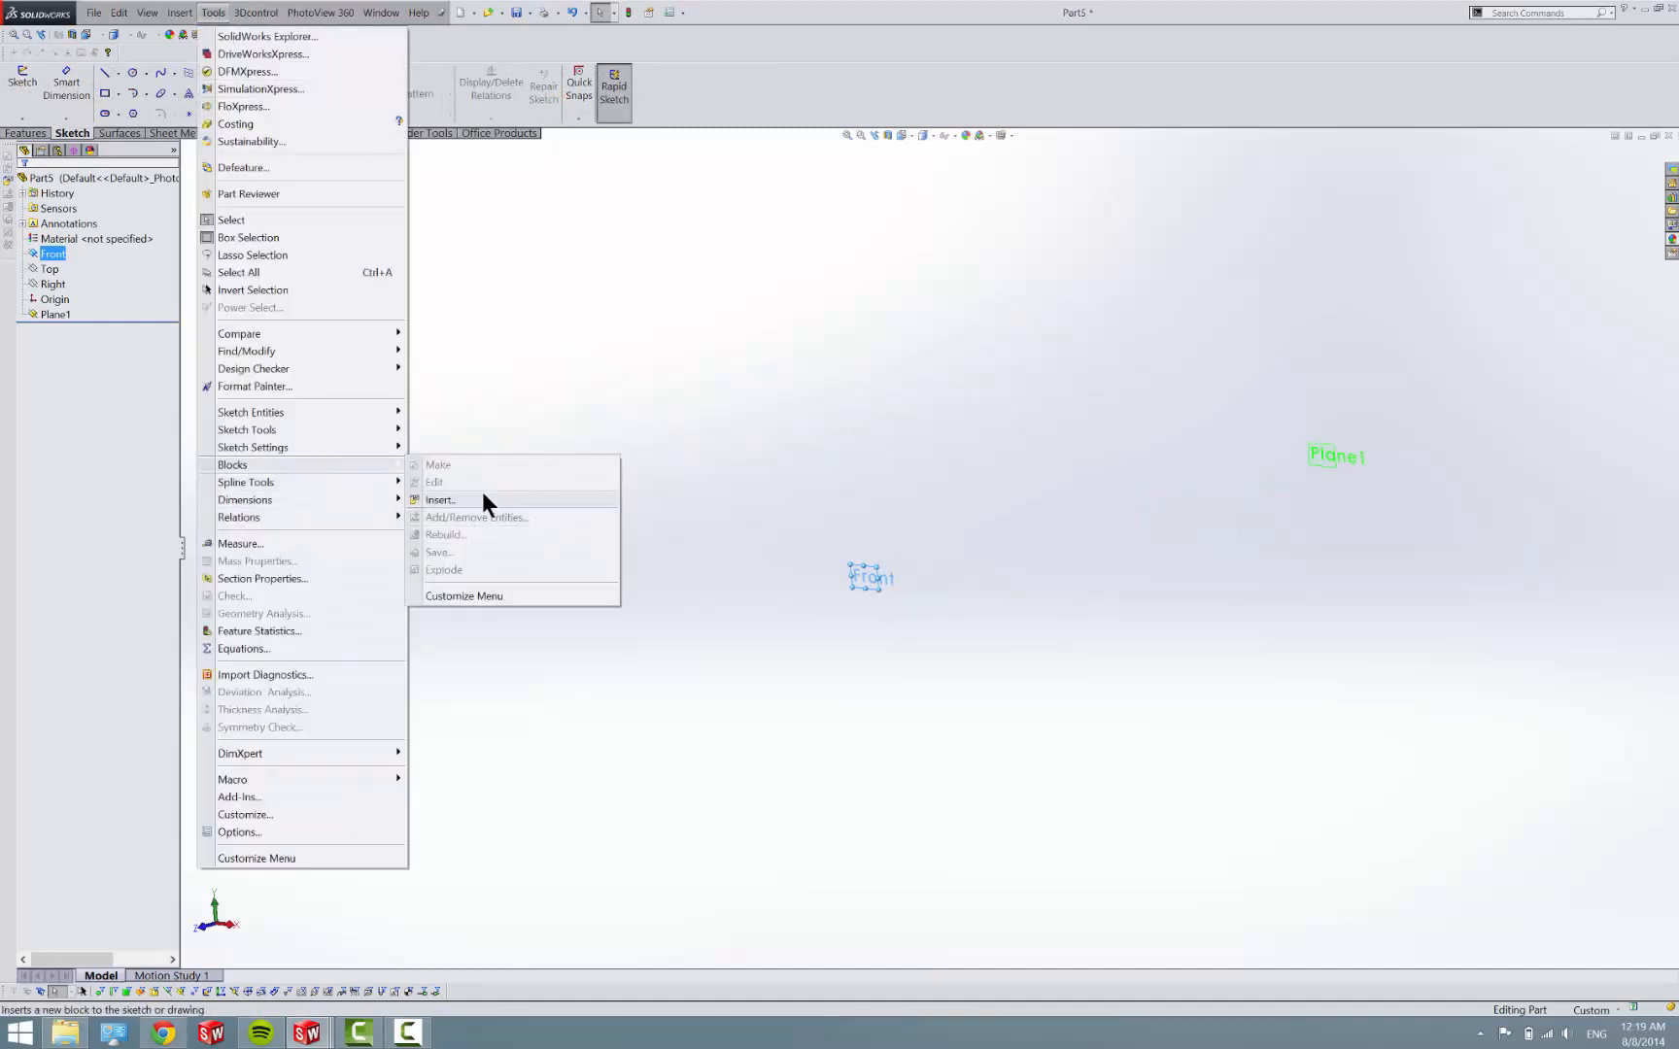
click(481, 497)
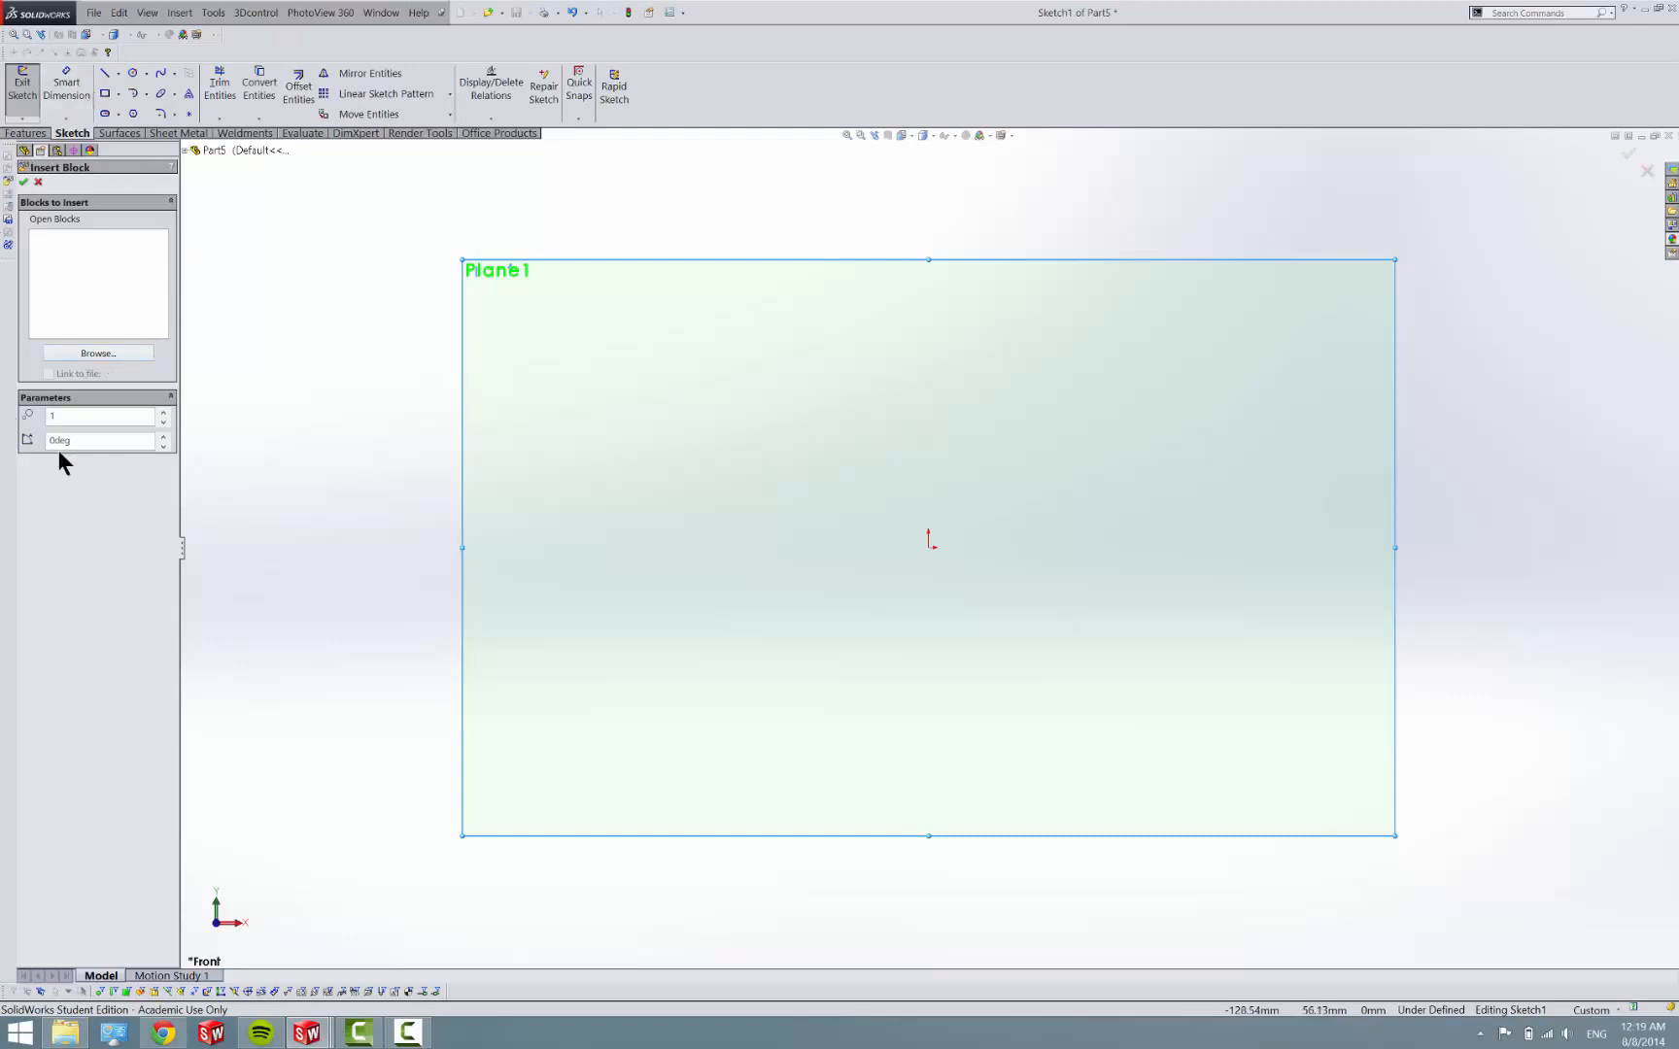
Browse to oDesk > Cessna Plane > airfoils and choose naca23018.SLDBLK.
click(133, 351)
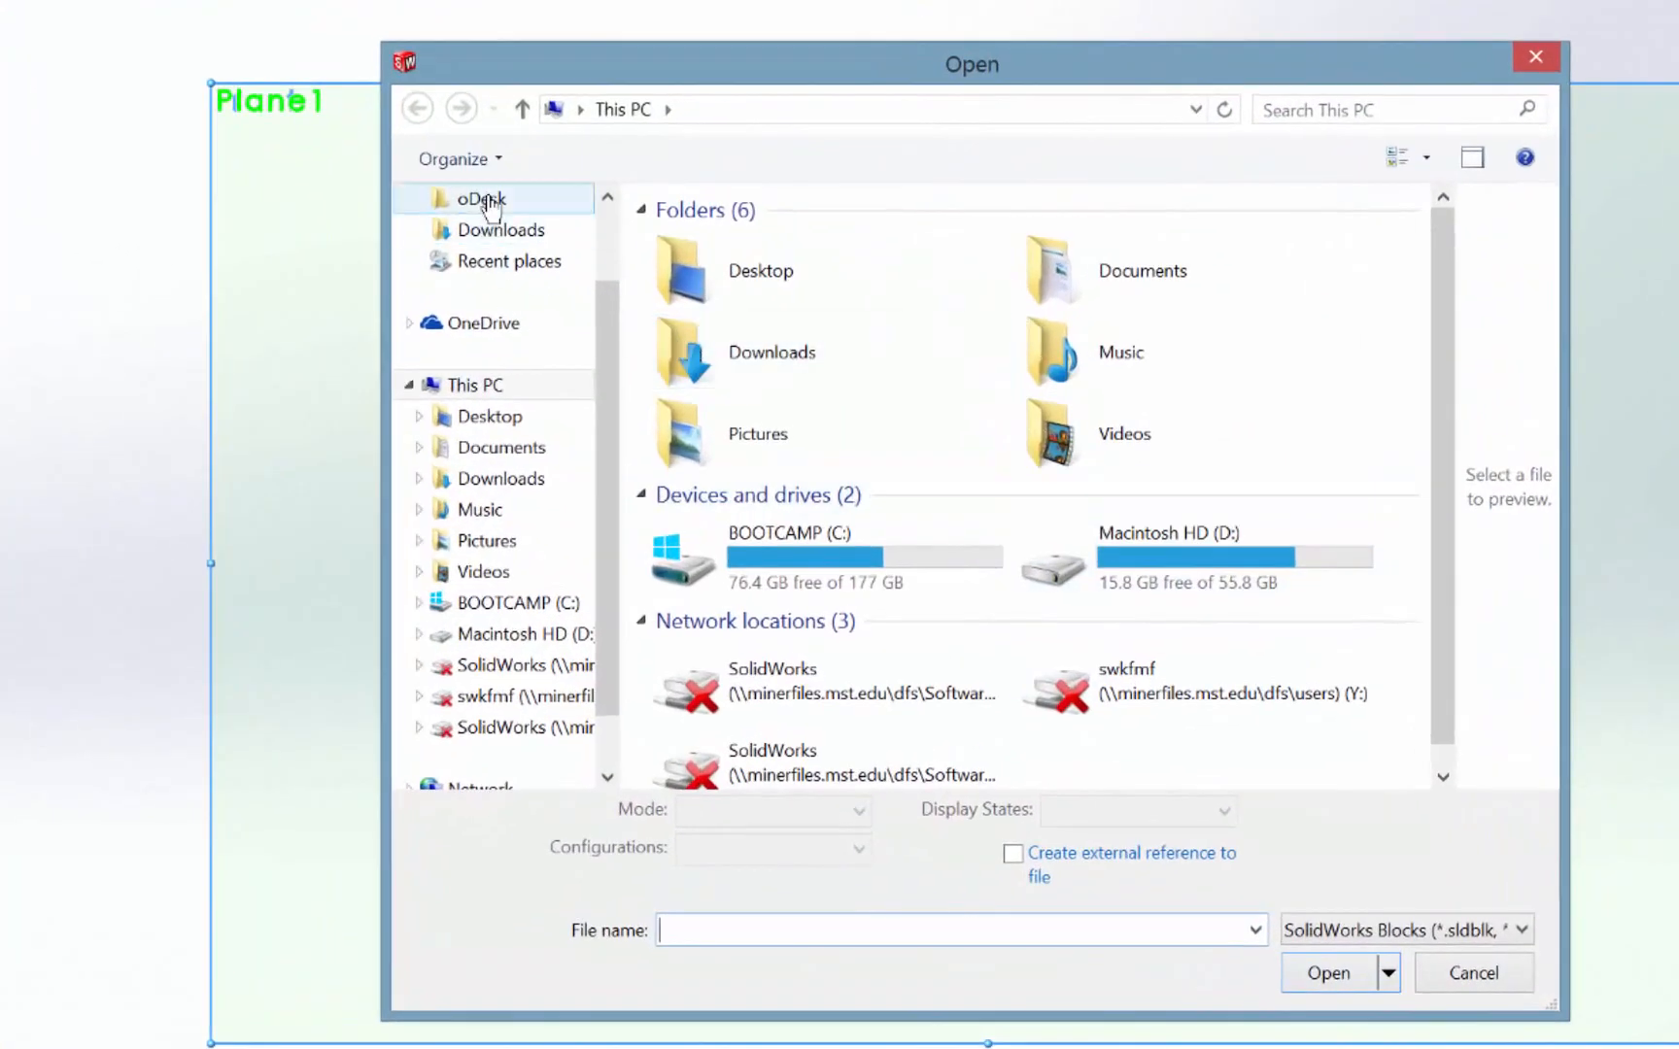
click(516, 229)
double_click(728, 278)
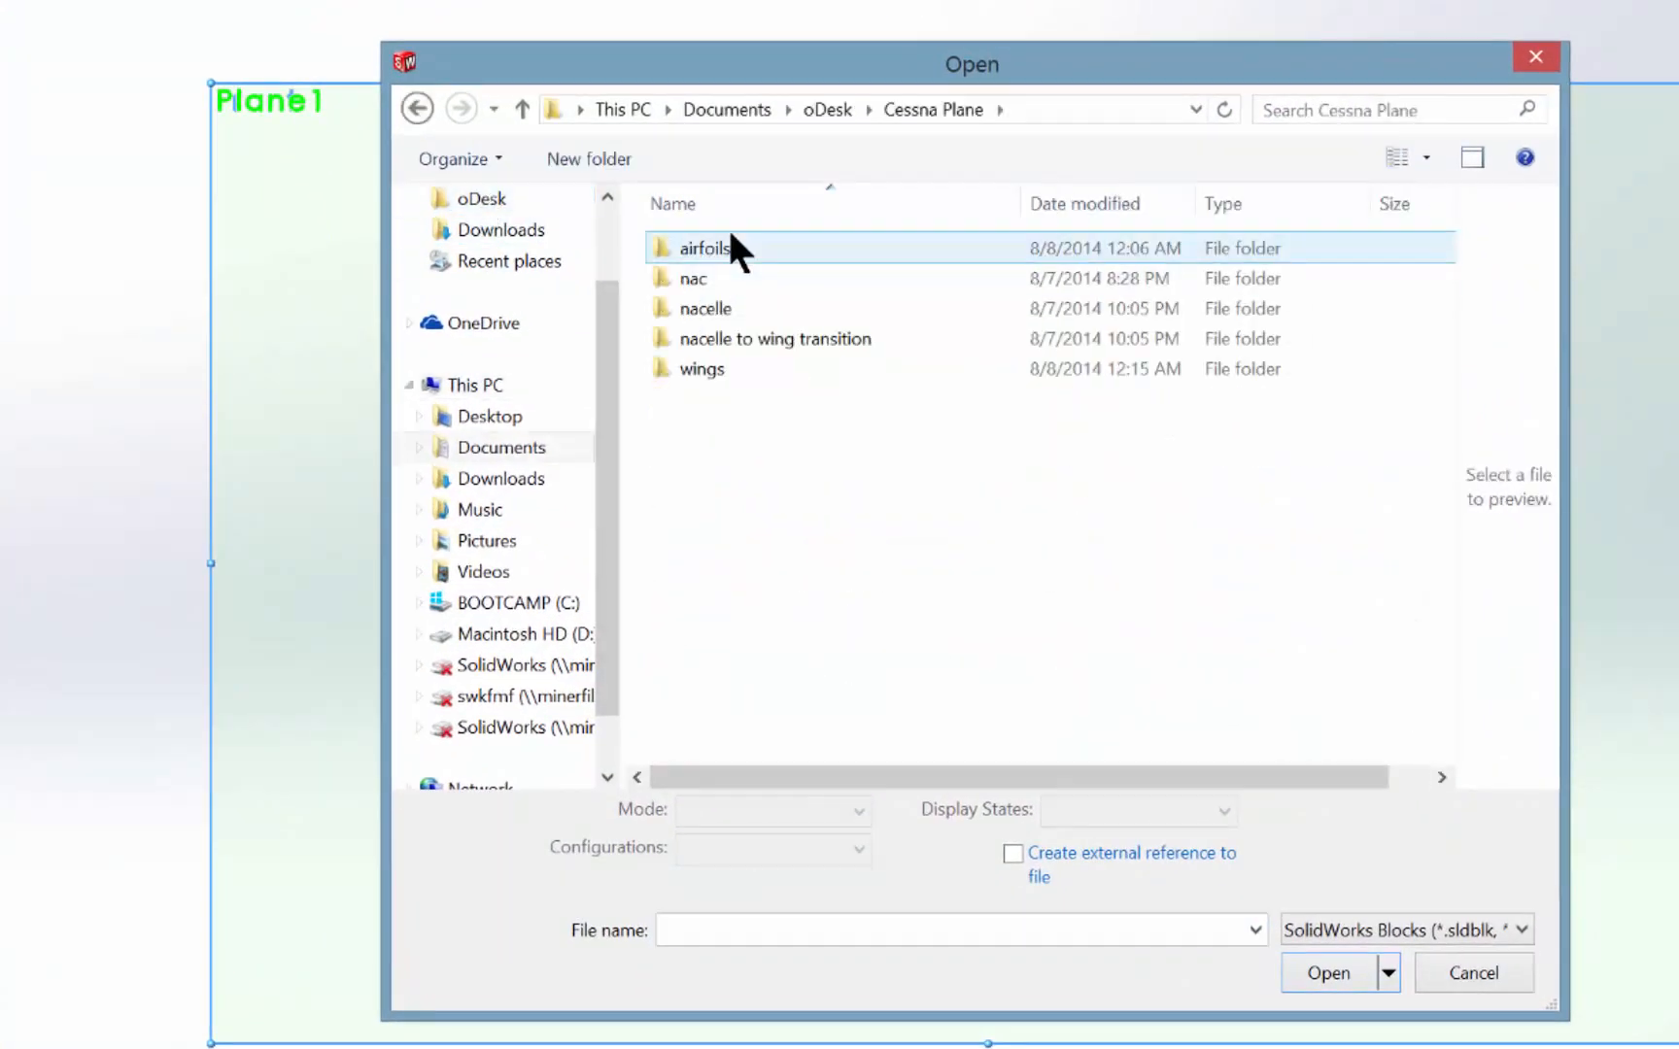
double_click(719, 247)
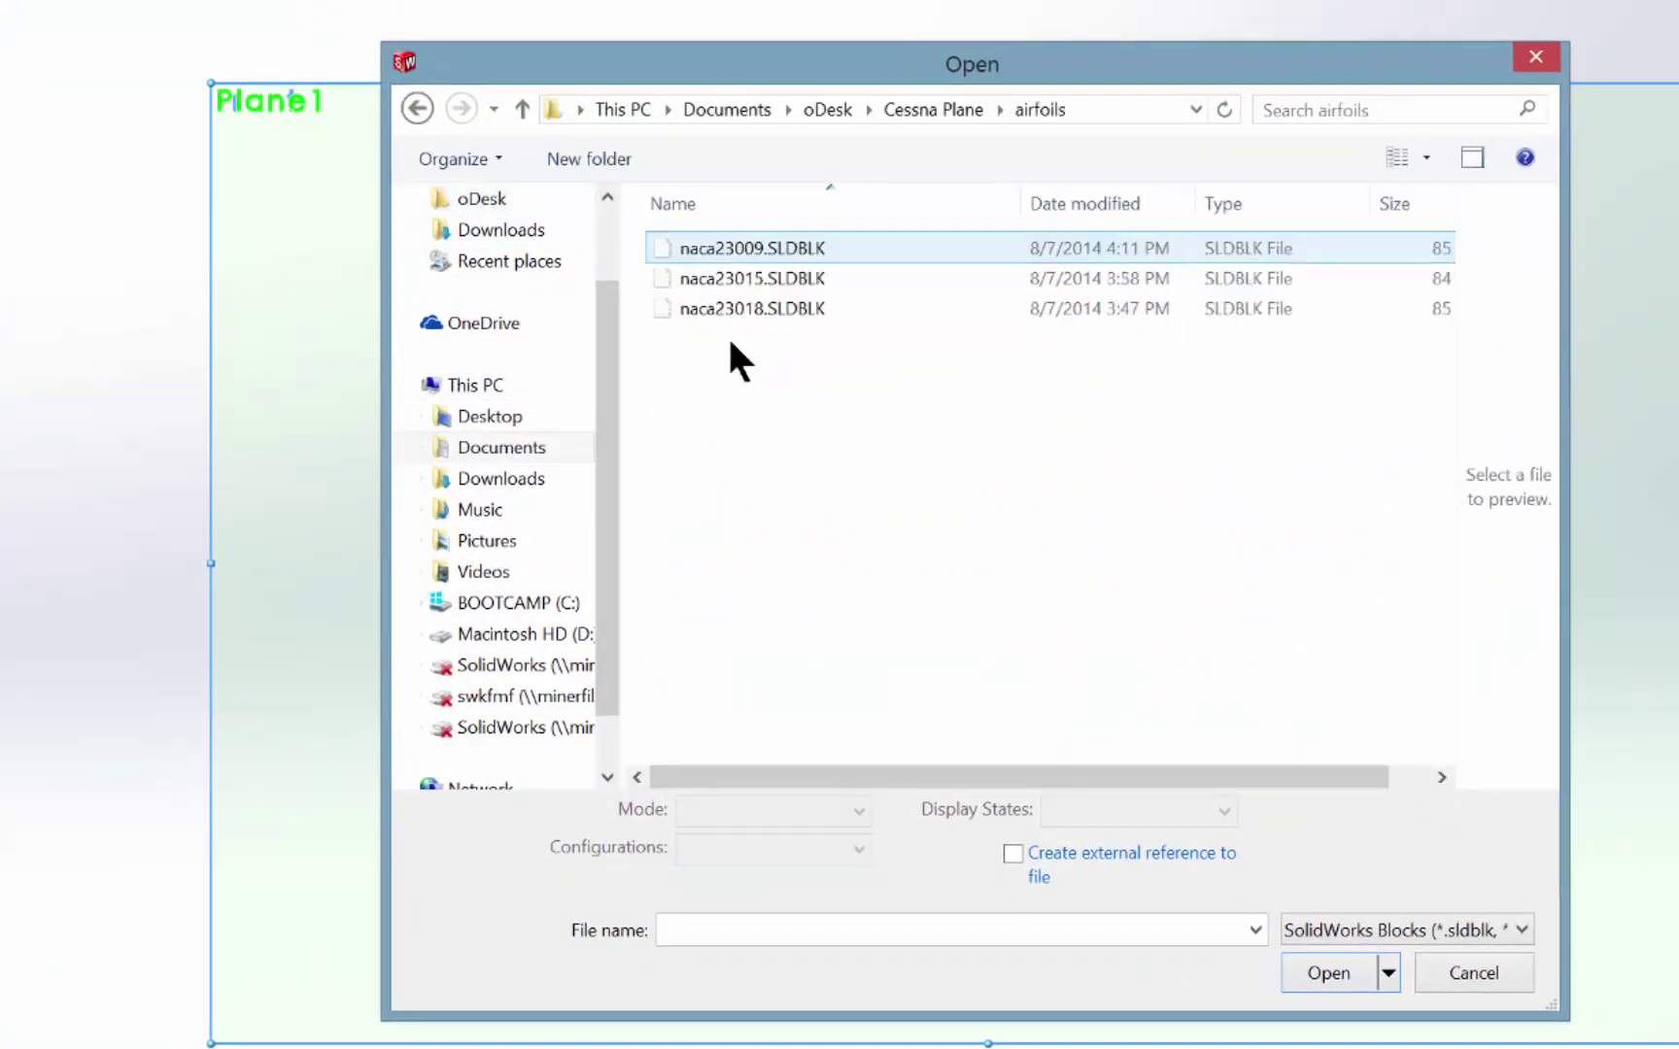
click(830, 304)
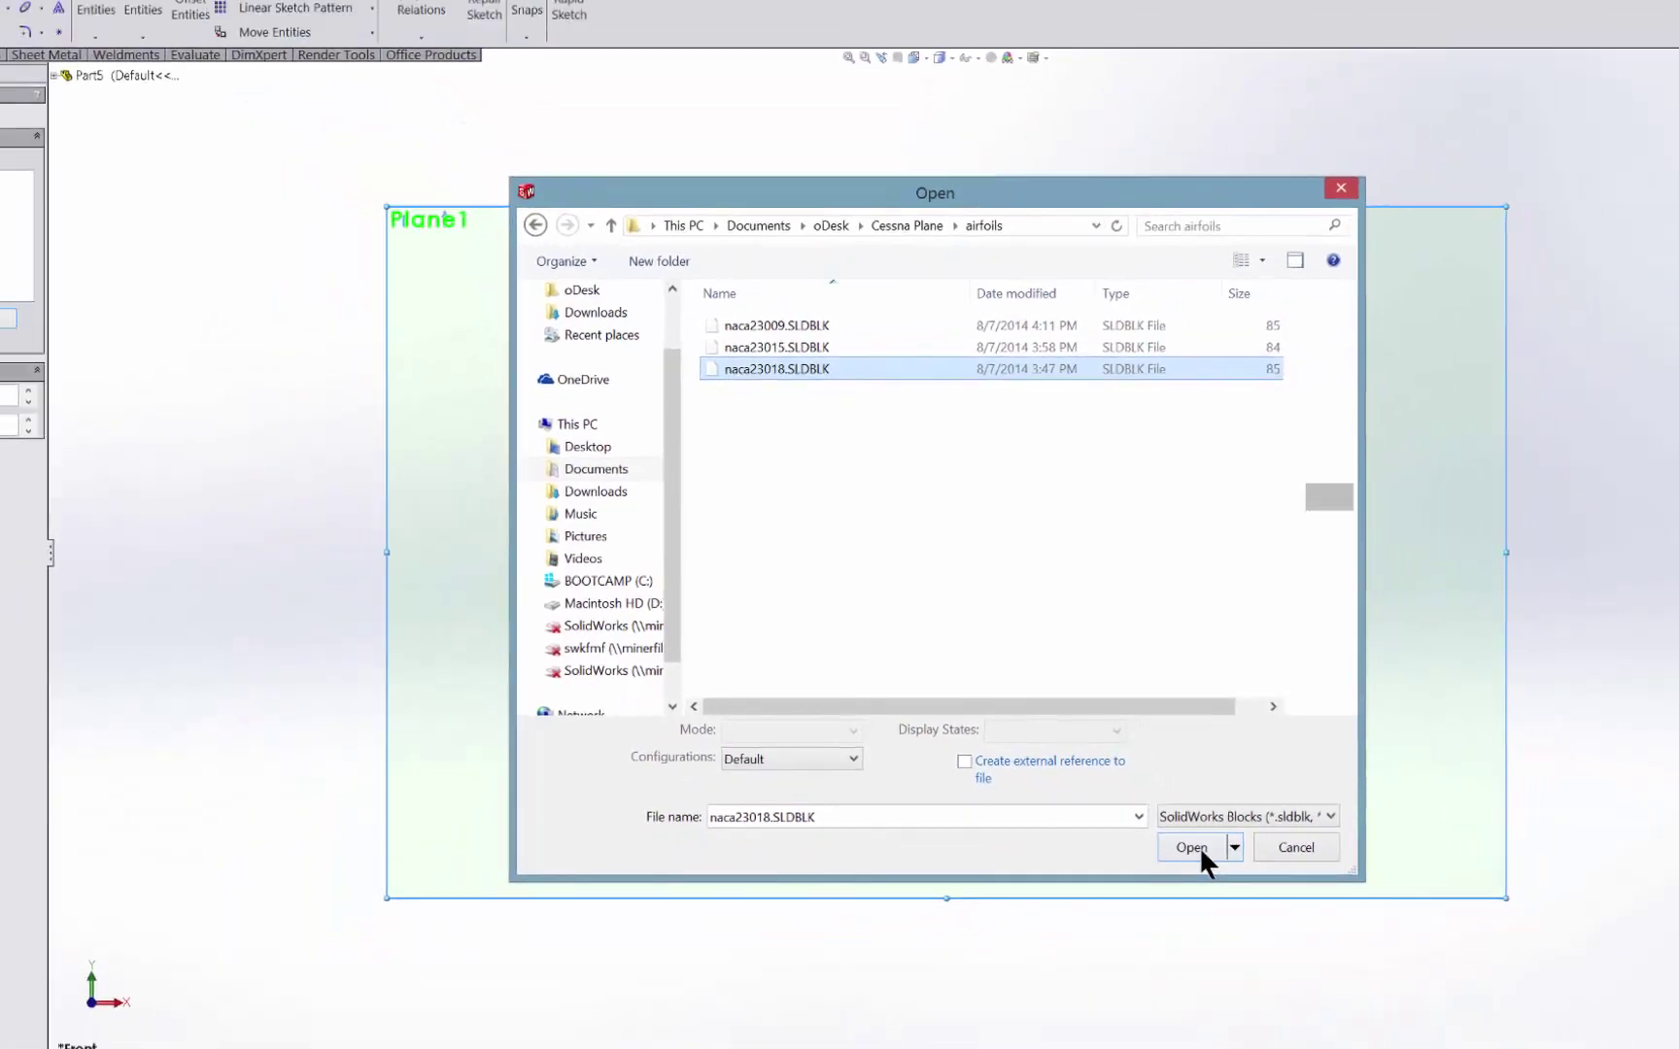
Place one naca23018 airfoil block in Sketch1 and expand Sketch1 in the tree.
click(1305, 971)
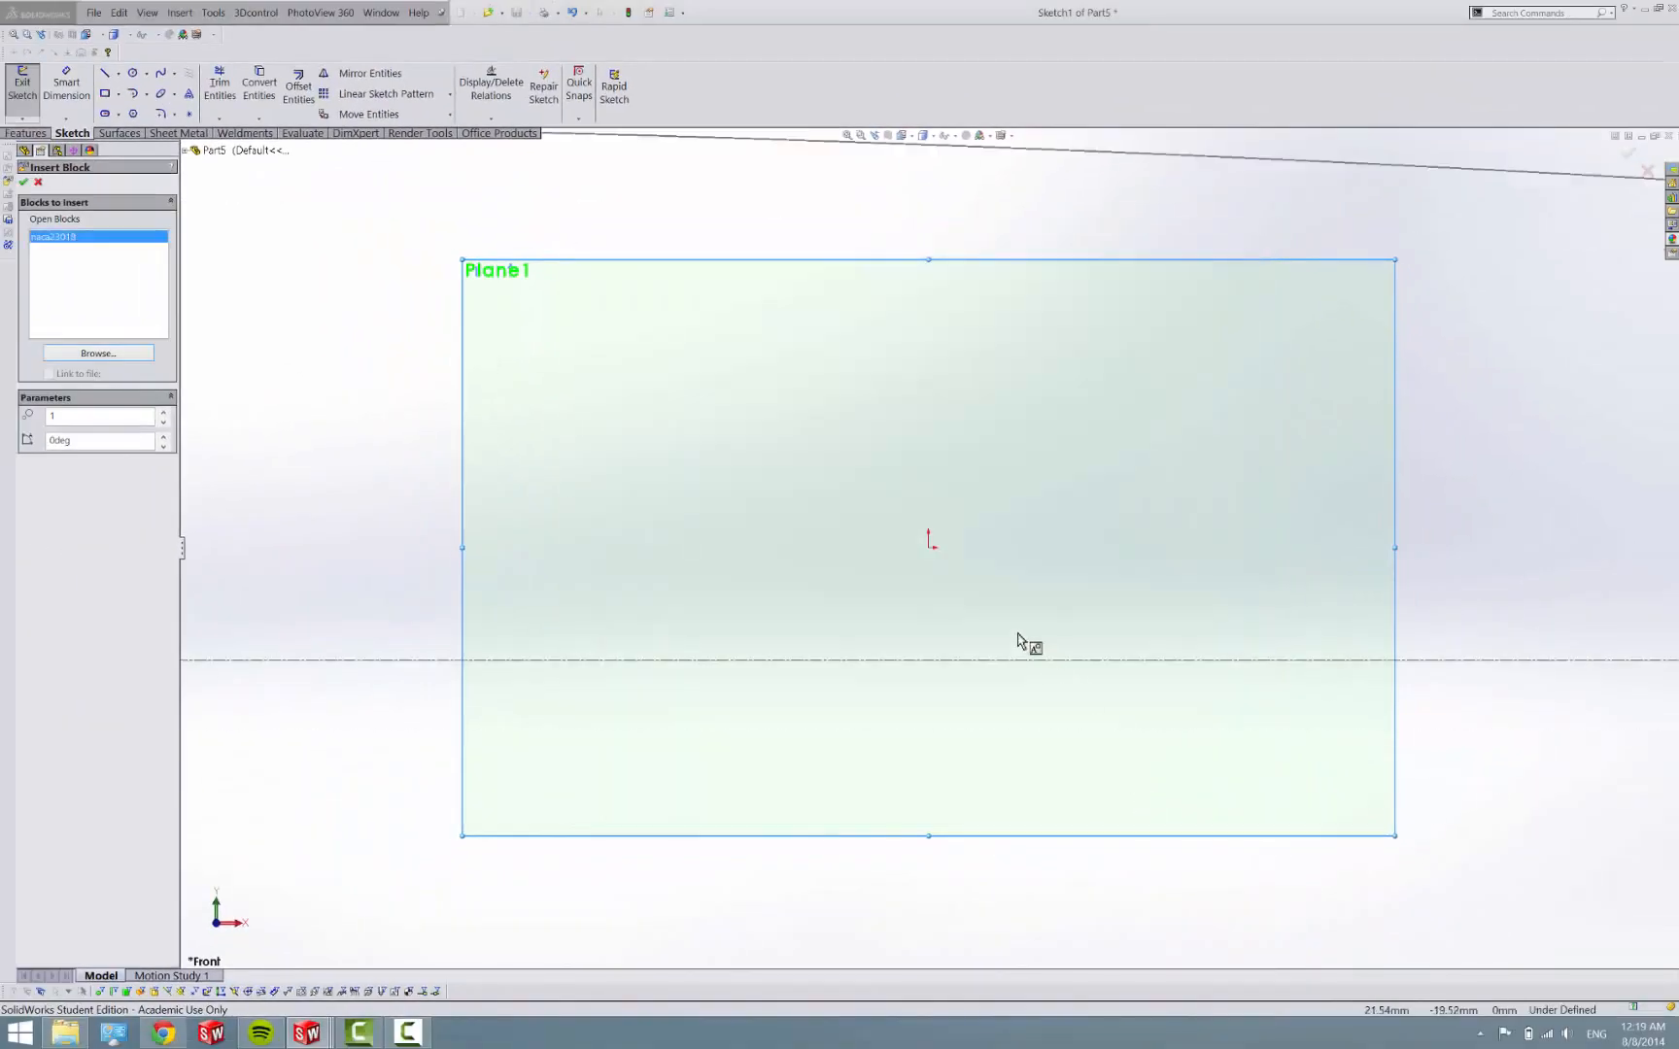
scroll(1020, 643, up, 3)
scroll(1010, 683, up, 3)
scroll(1004, 708, up, 2)
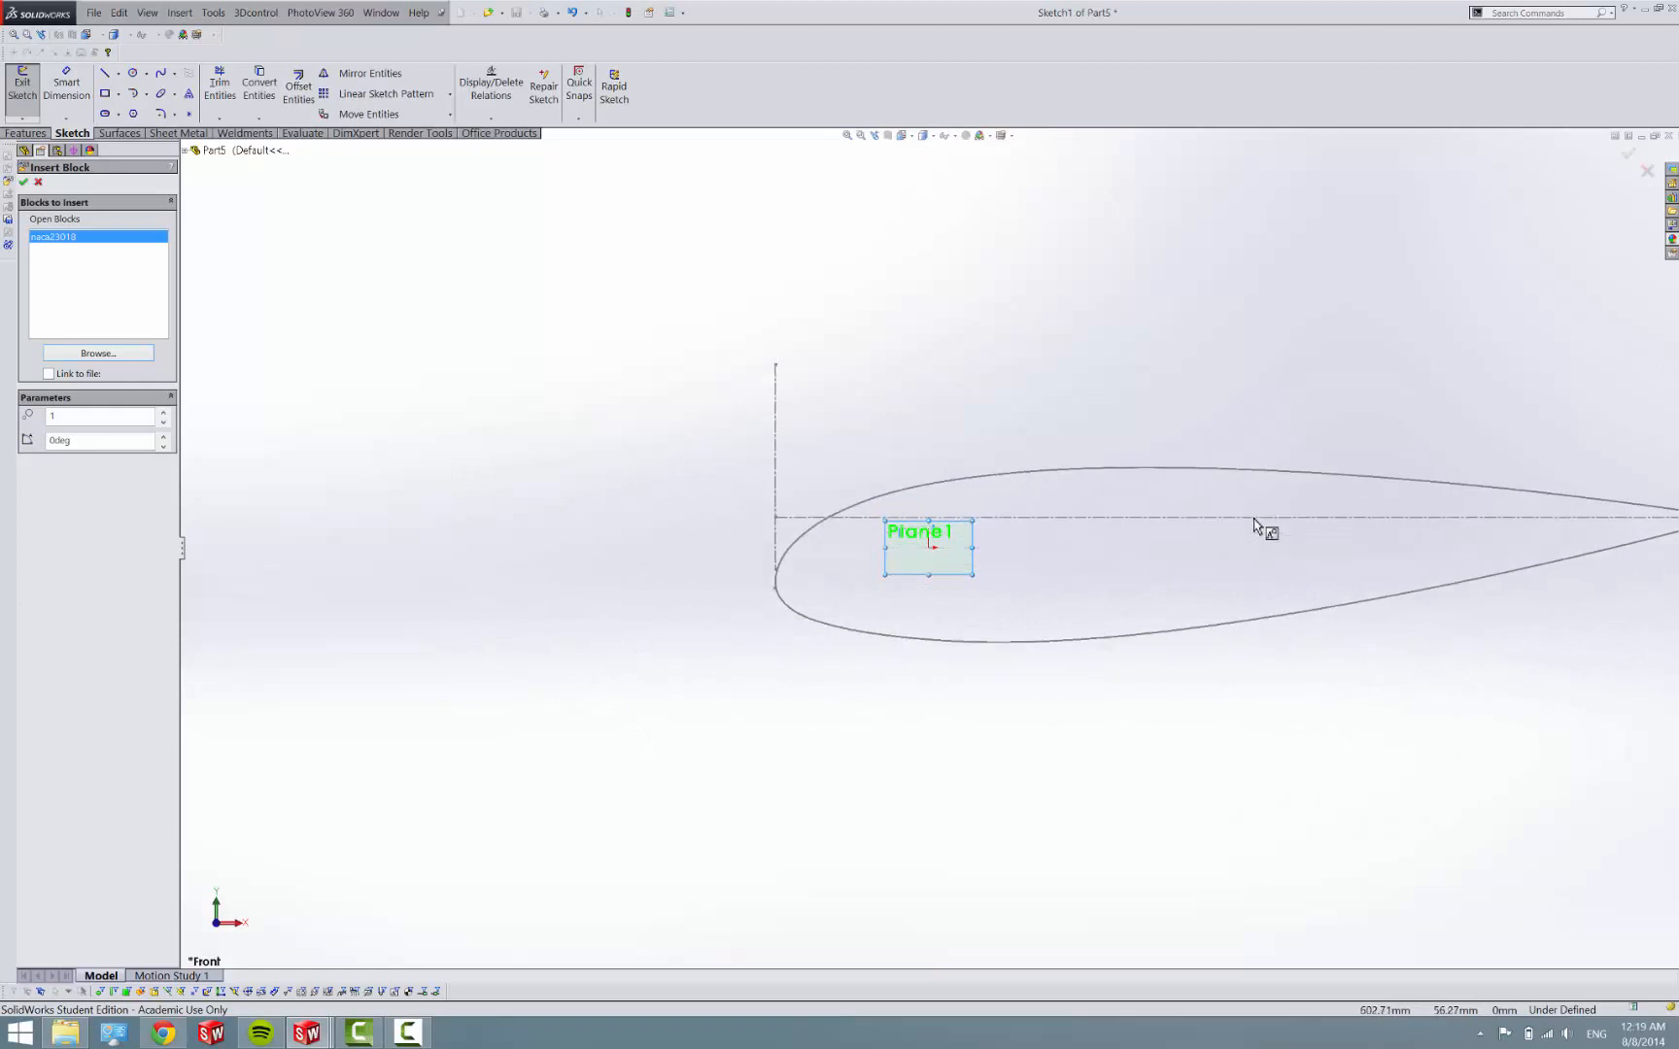
click(1258, 526)
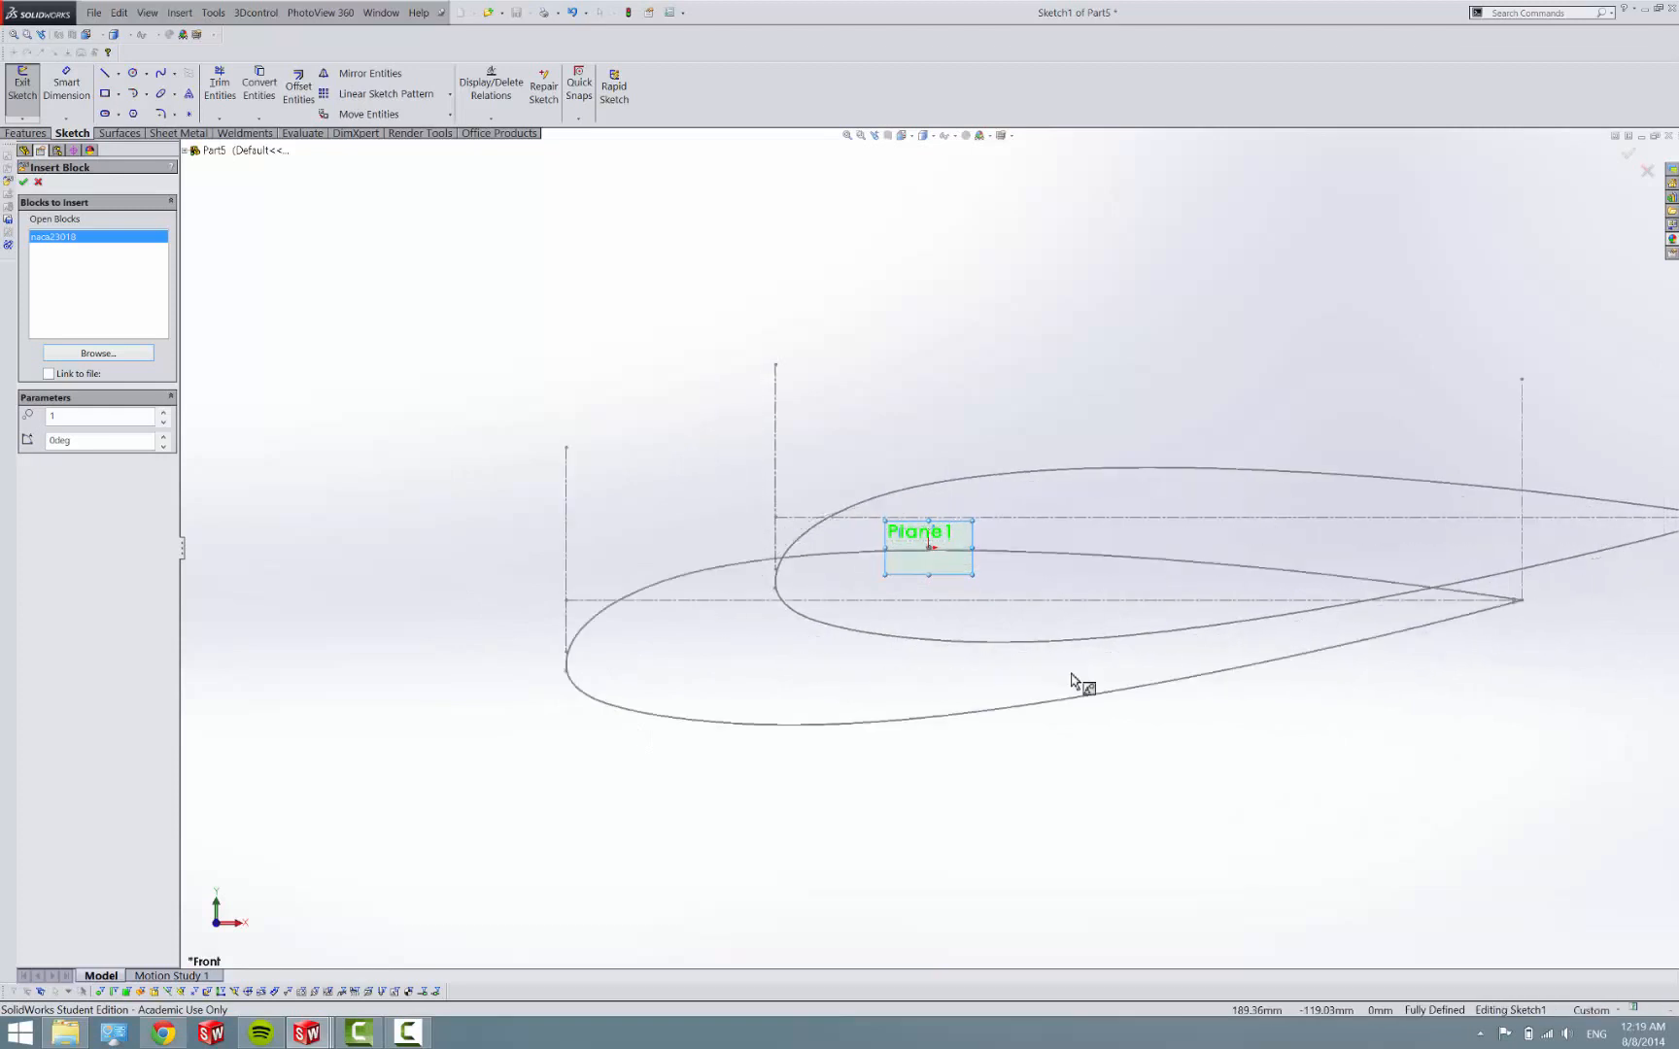
key(Escape)
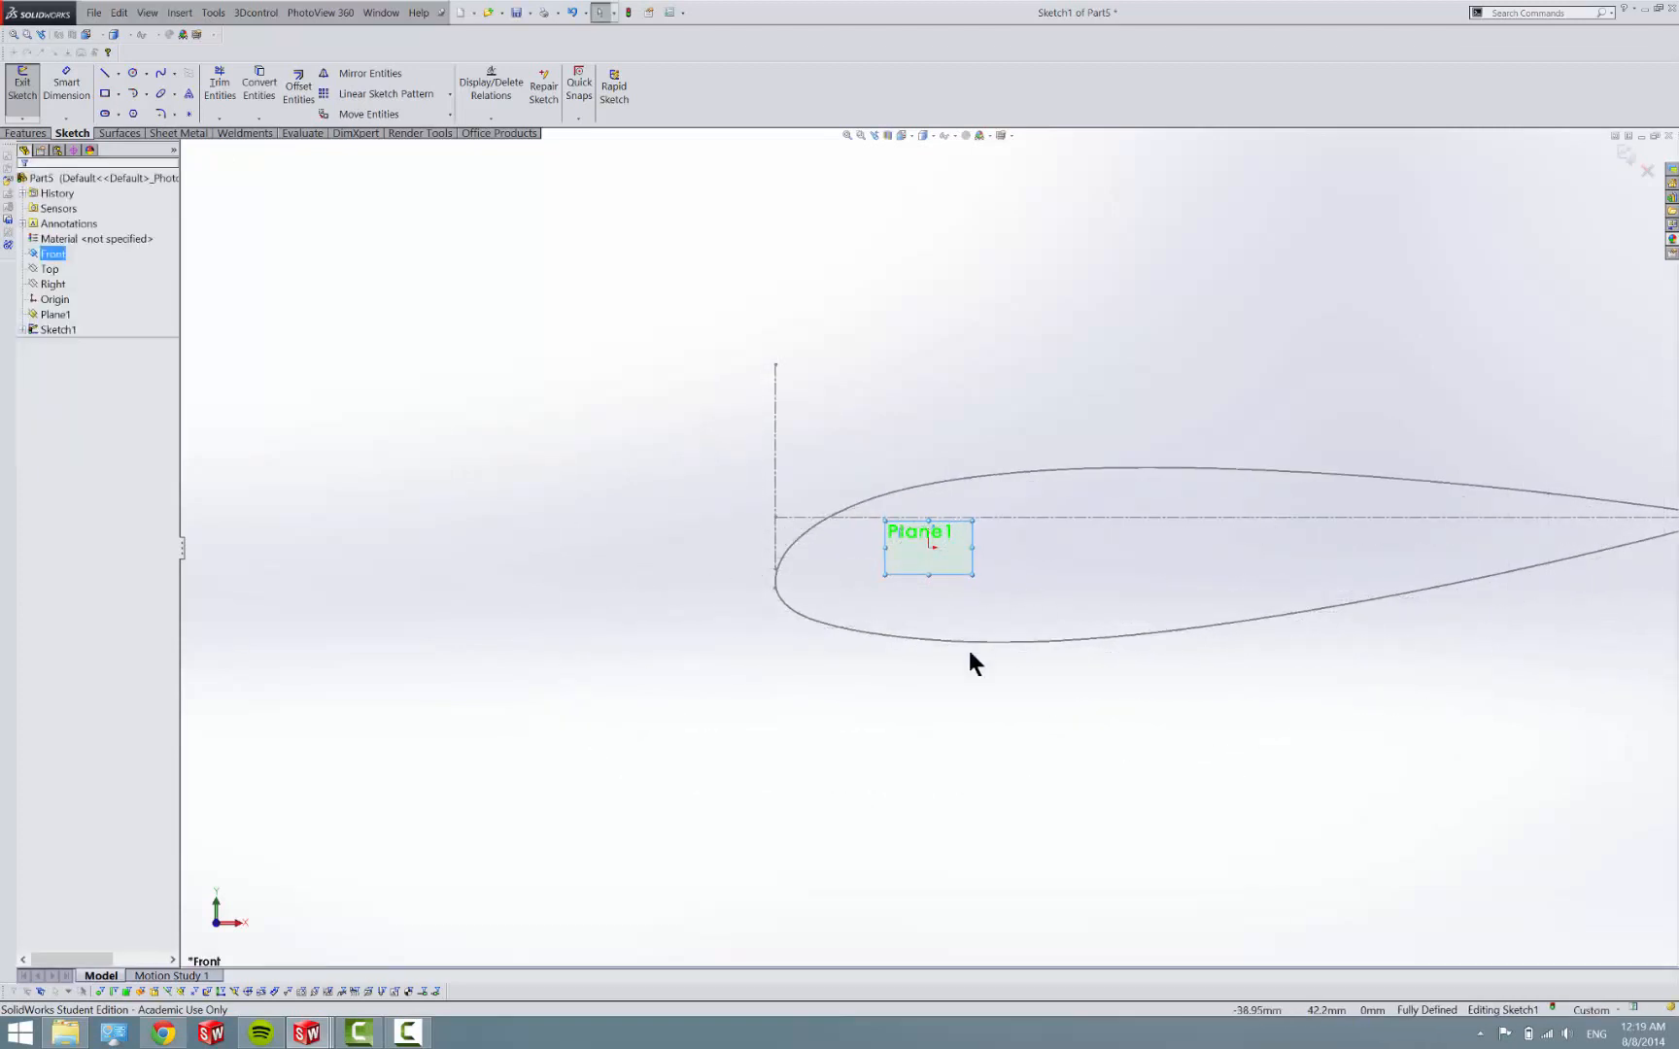
scroll(960, 552, down, 1)
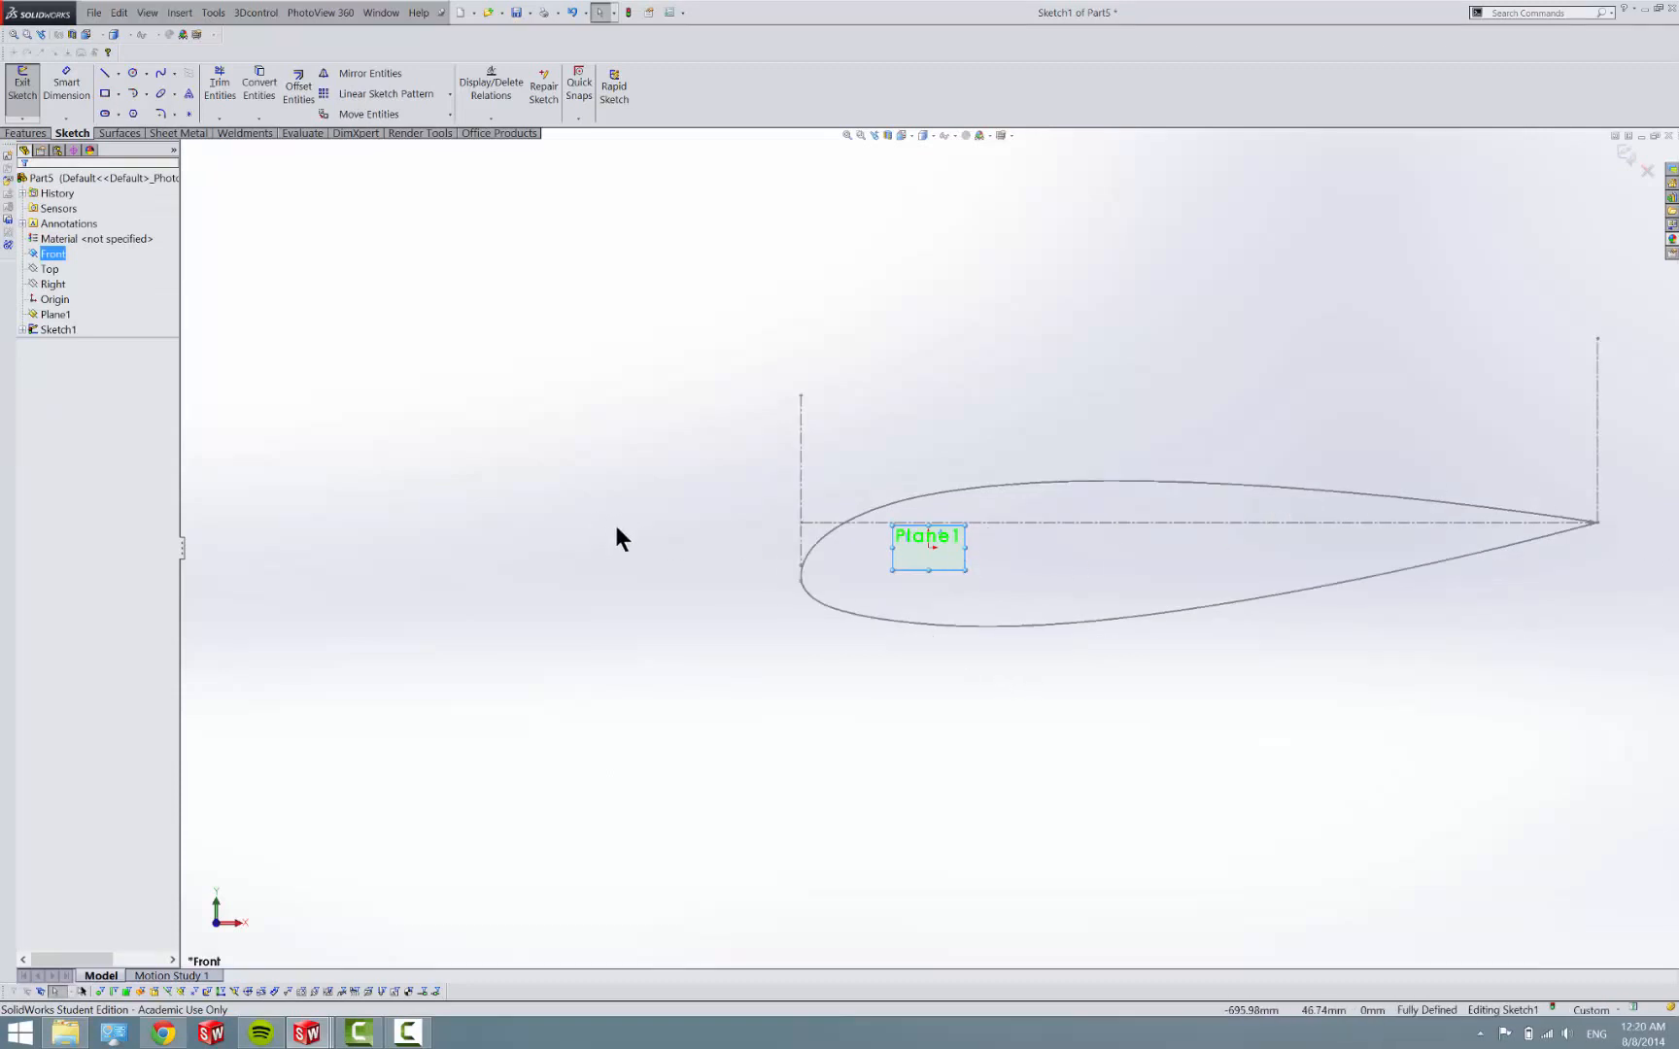
scroll(614, 522, up, 1)
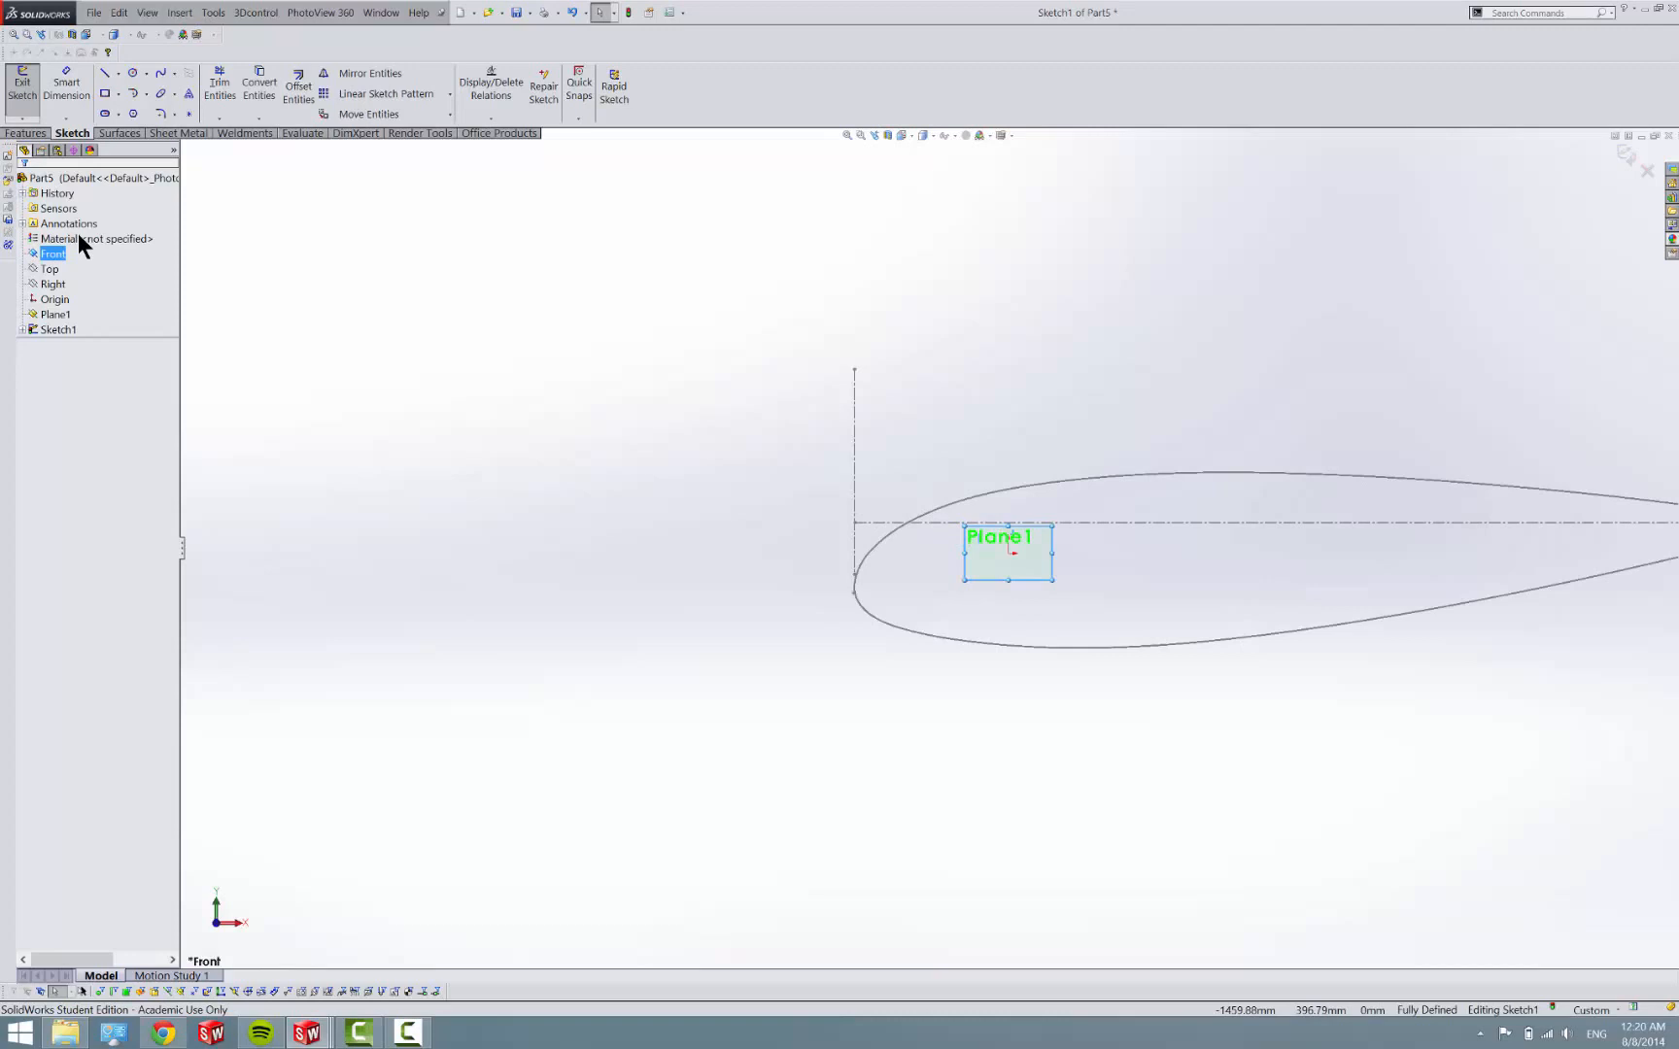
click(26, 329)
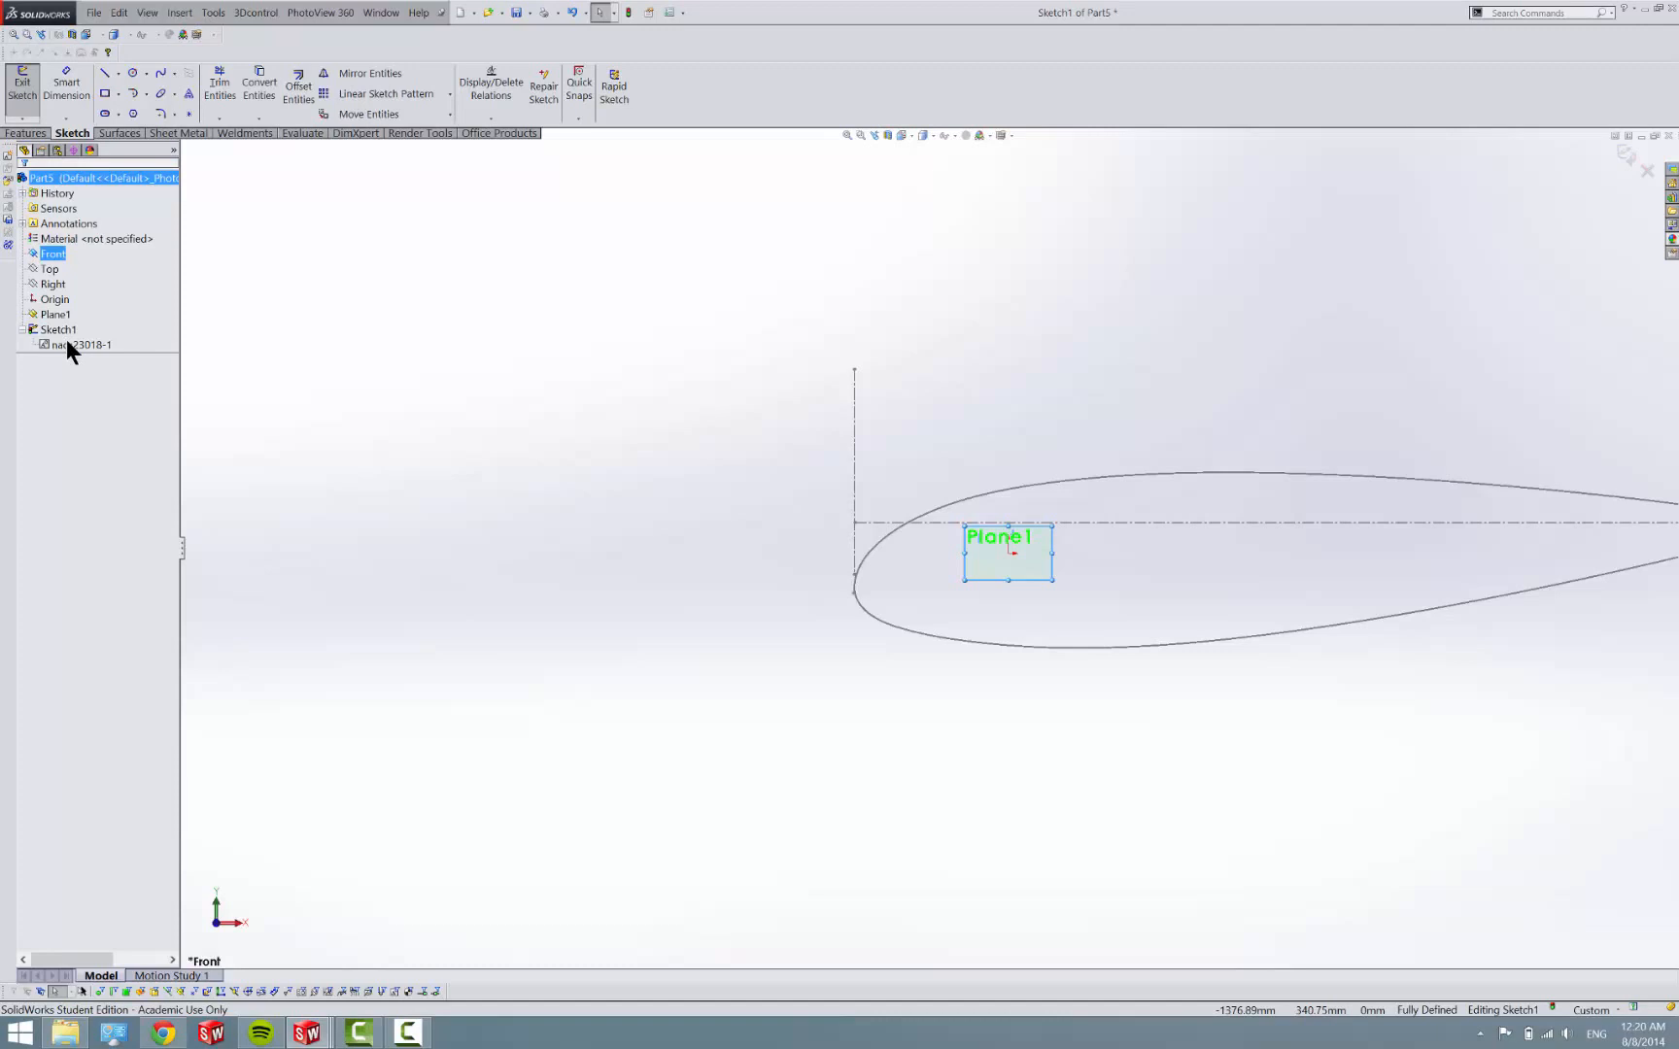
Edit block naca23018-1 and make the leading-edge point coincident with the airfoil curve.
double_click(65, 340)
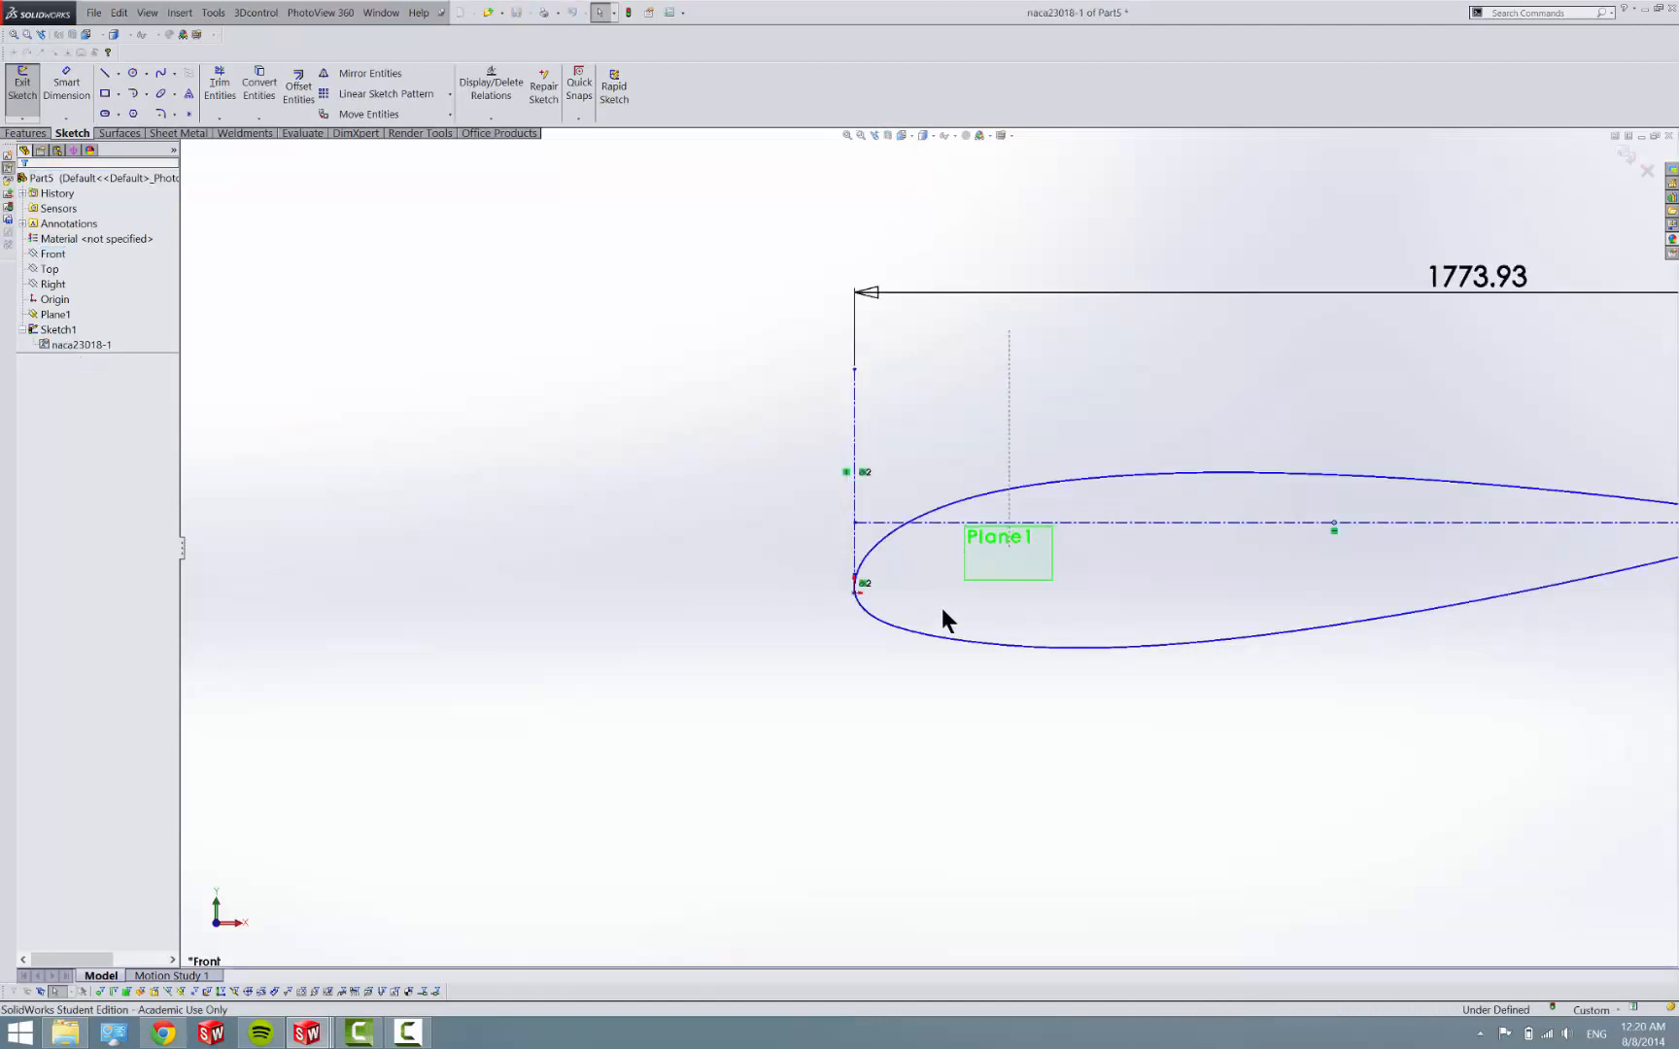
scroll(881, 579, down, 2)
scroll(881, 530, down, 2)
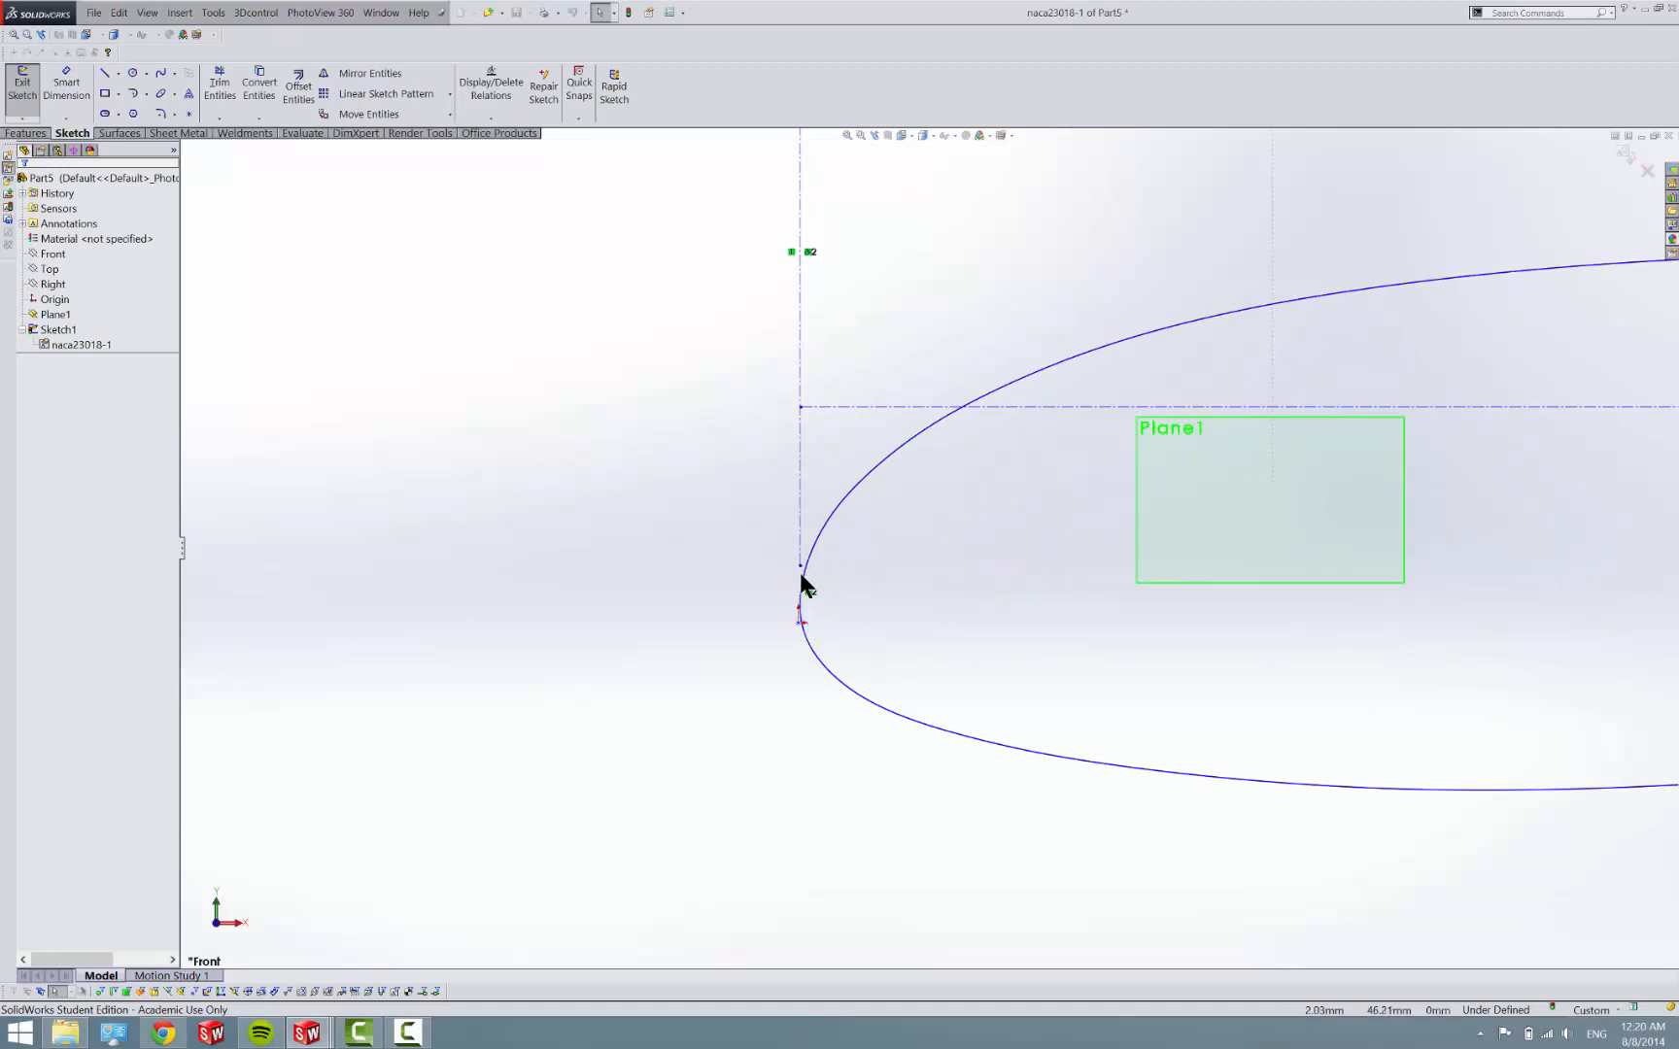
click(803, 628)
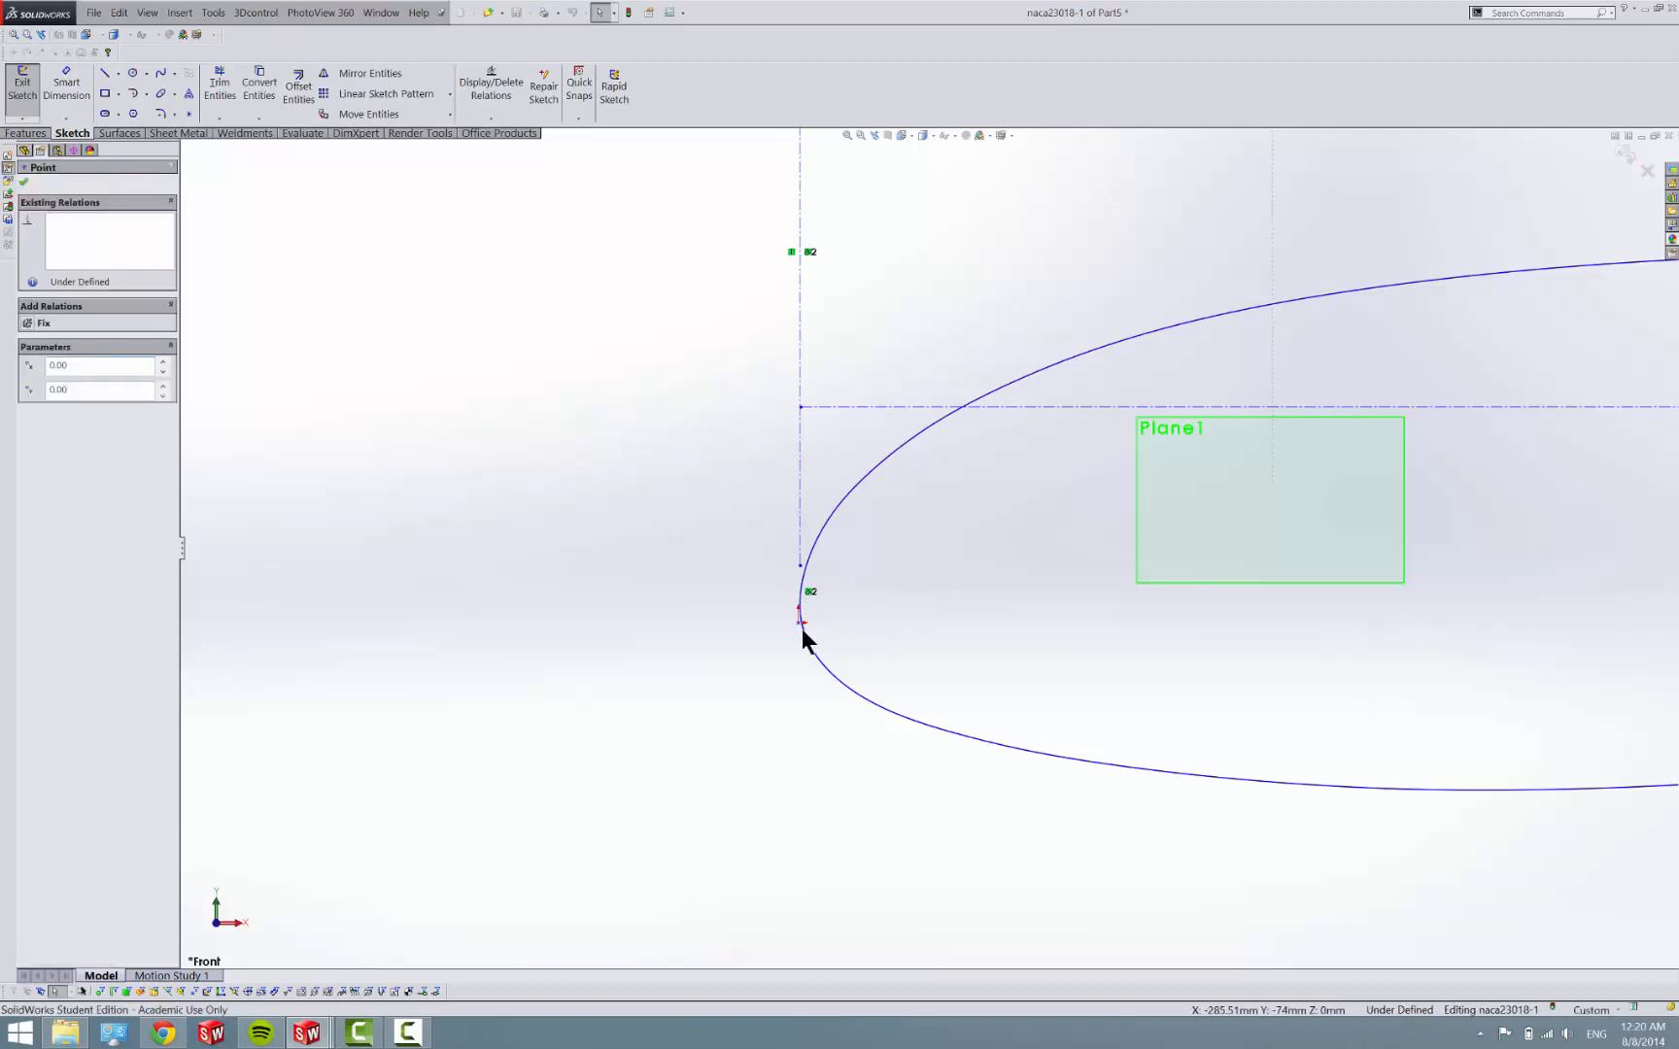
ctrl+click(806, 638)
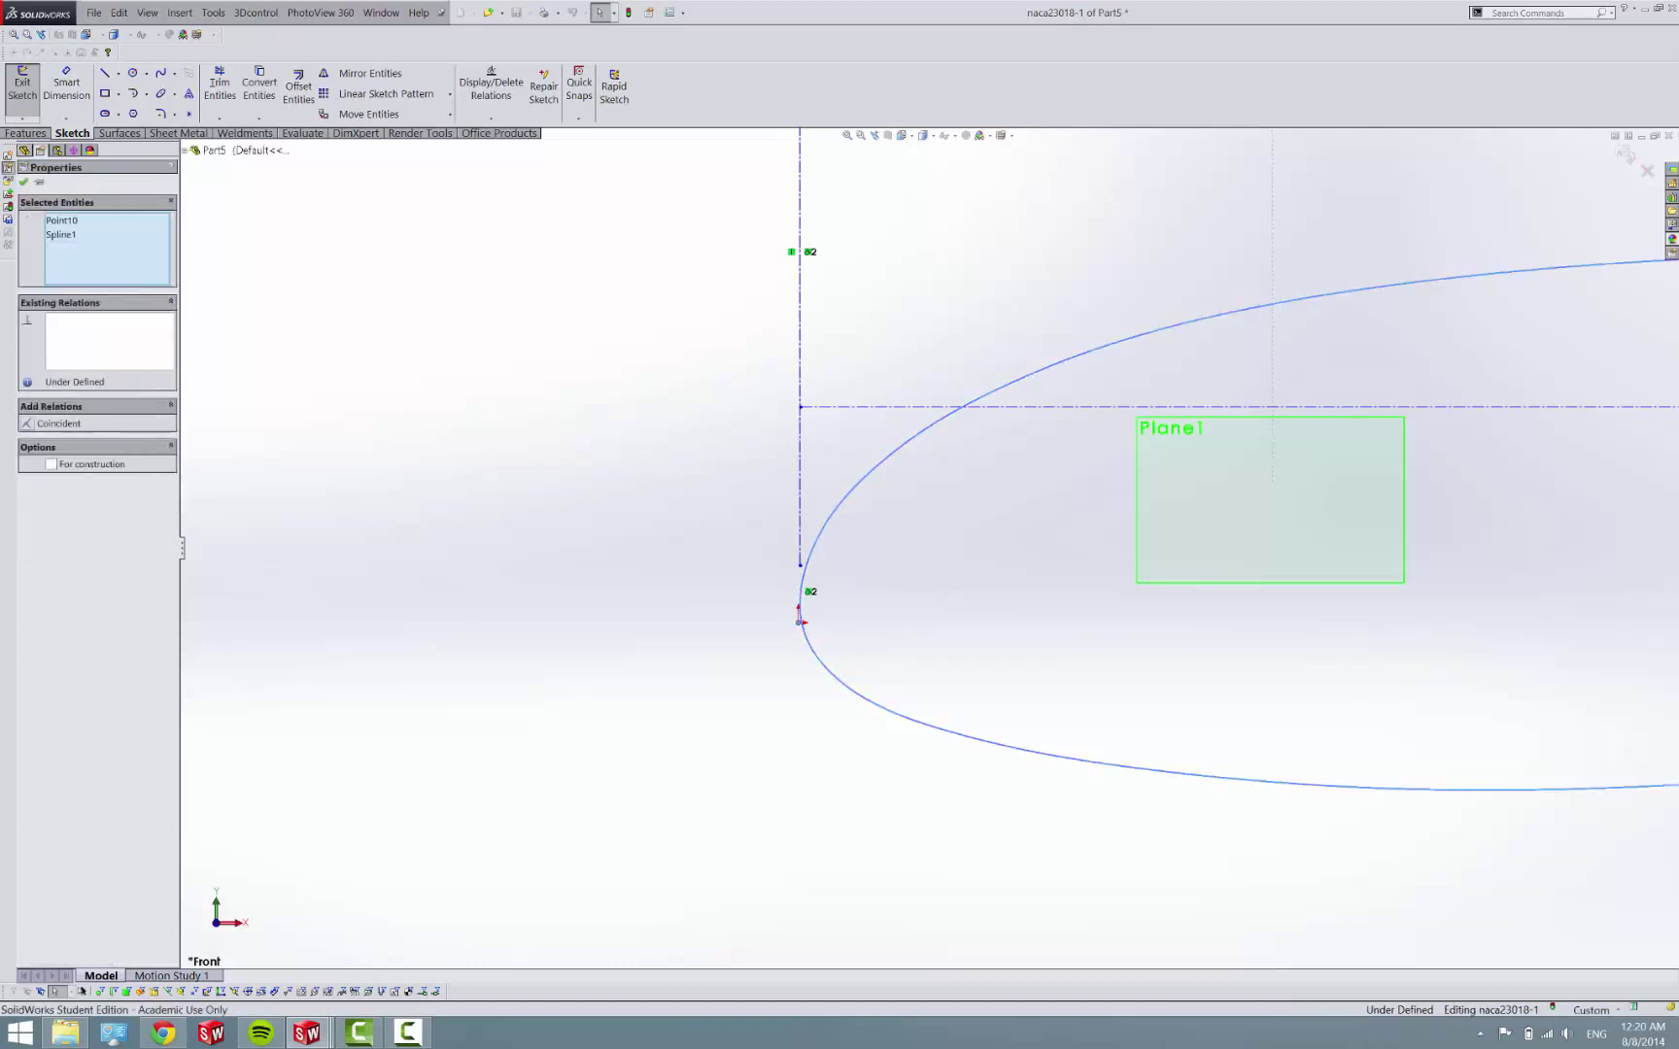
click(27, 424)
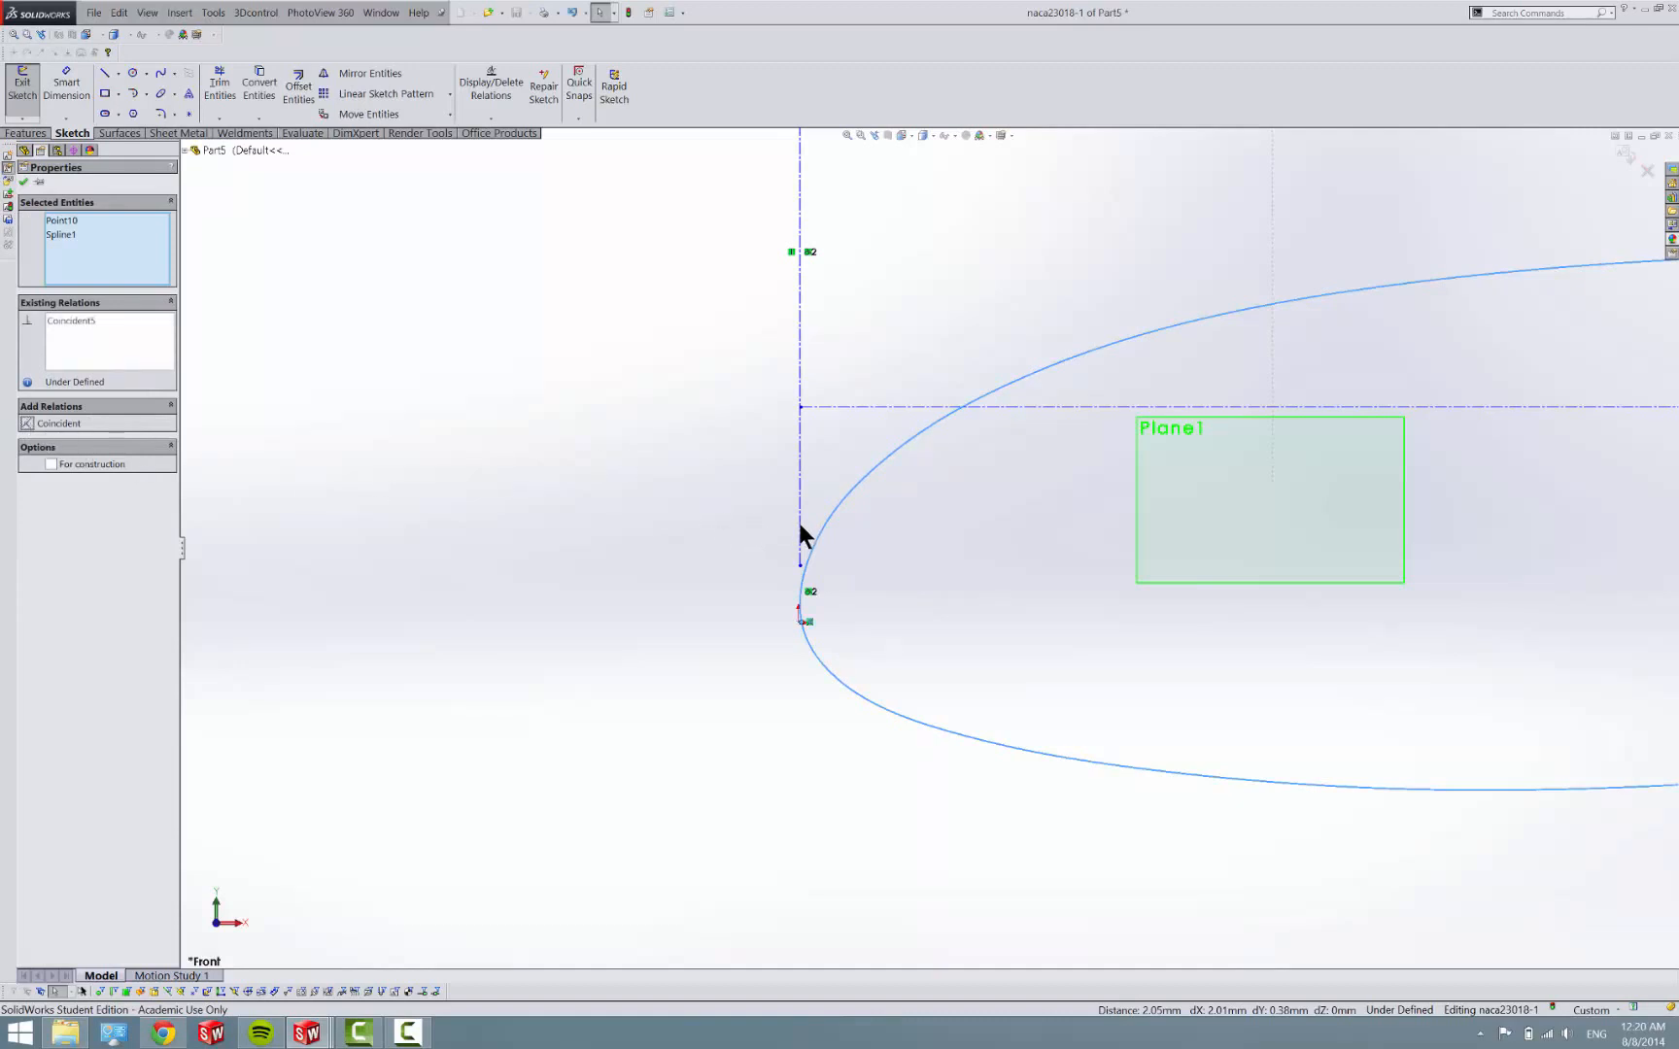
Make the leading-edge point coincident with the nose construction line.
click(812, 620)
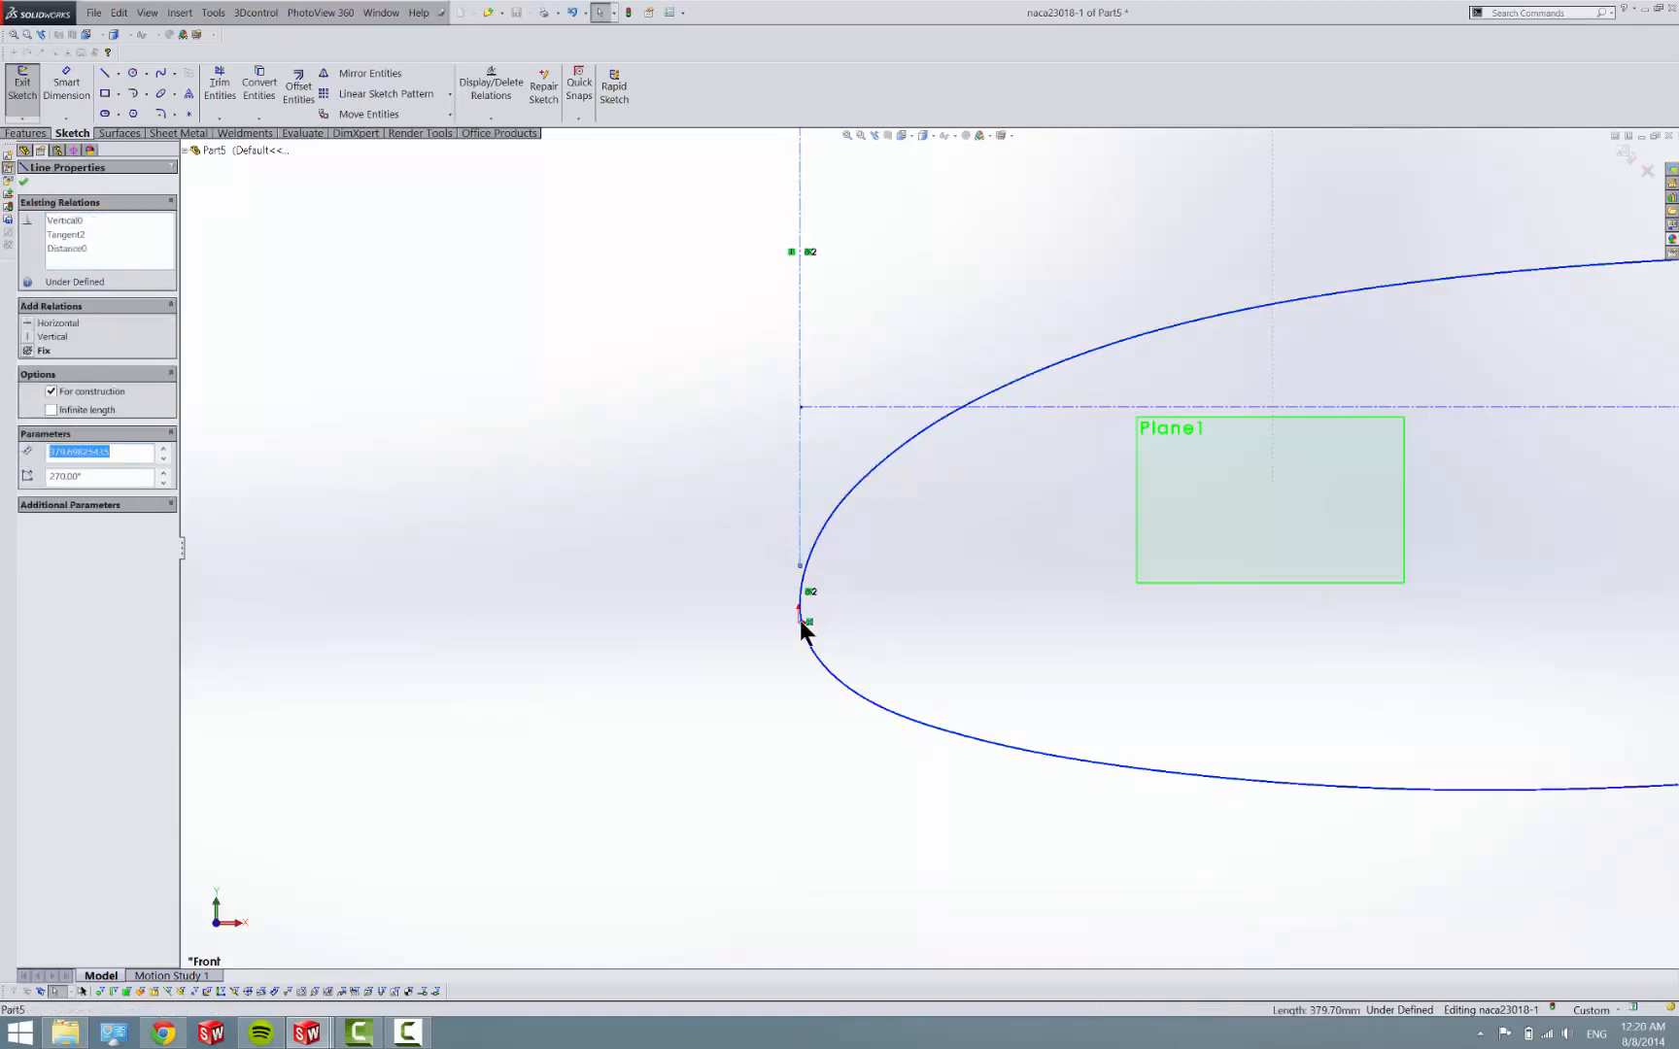
click(802, 619)
ctrl+click(799, 564)
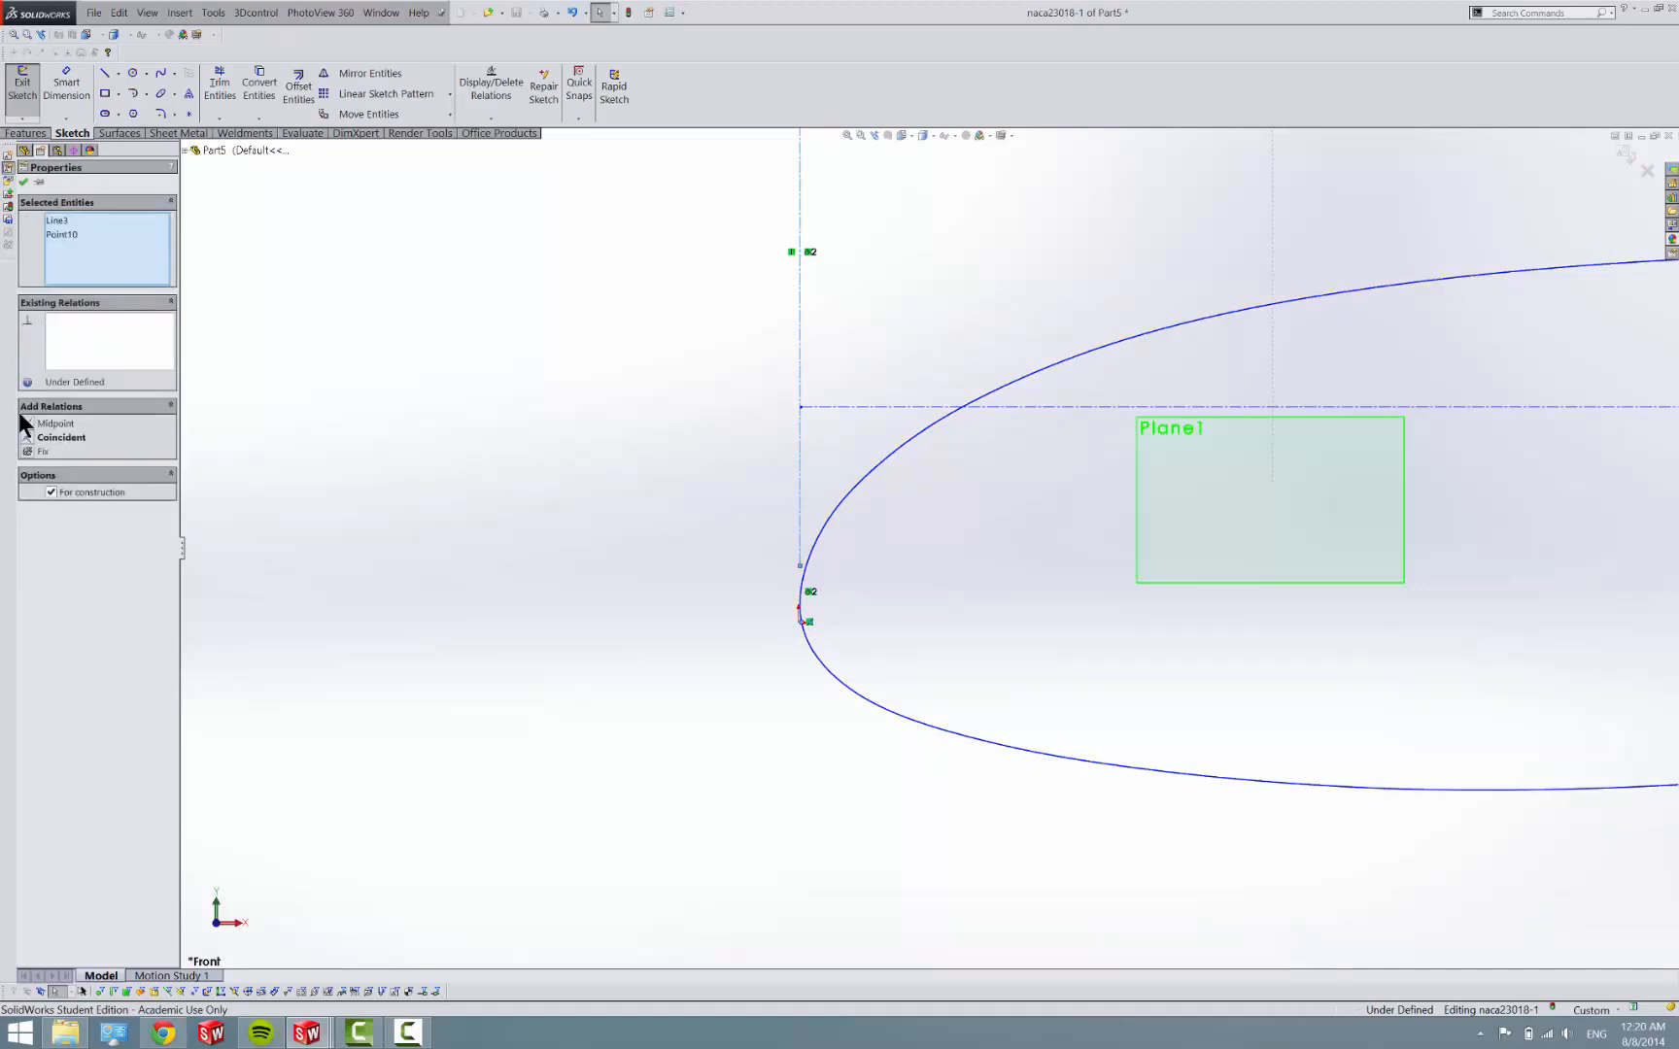
click(29, 437)
click(603, 526)
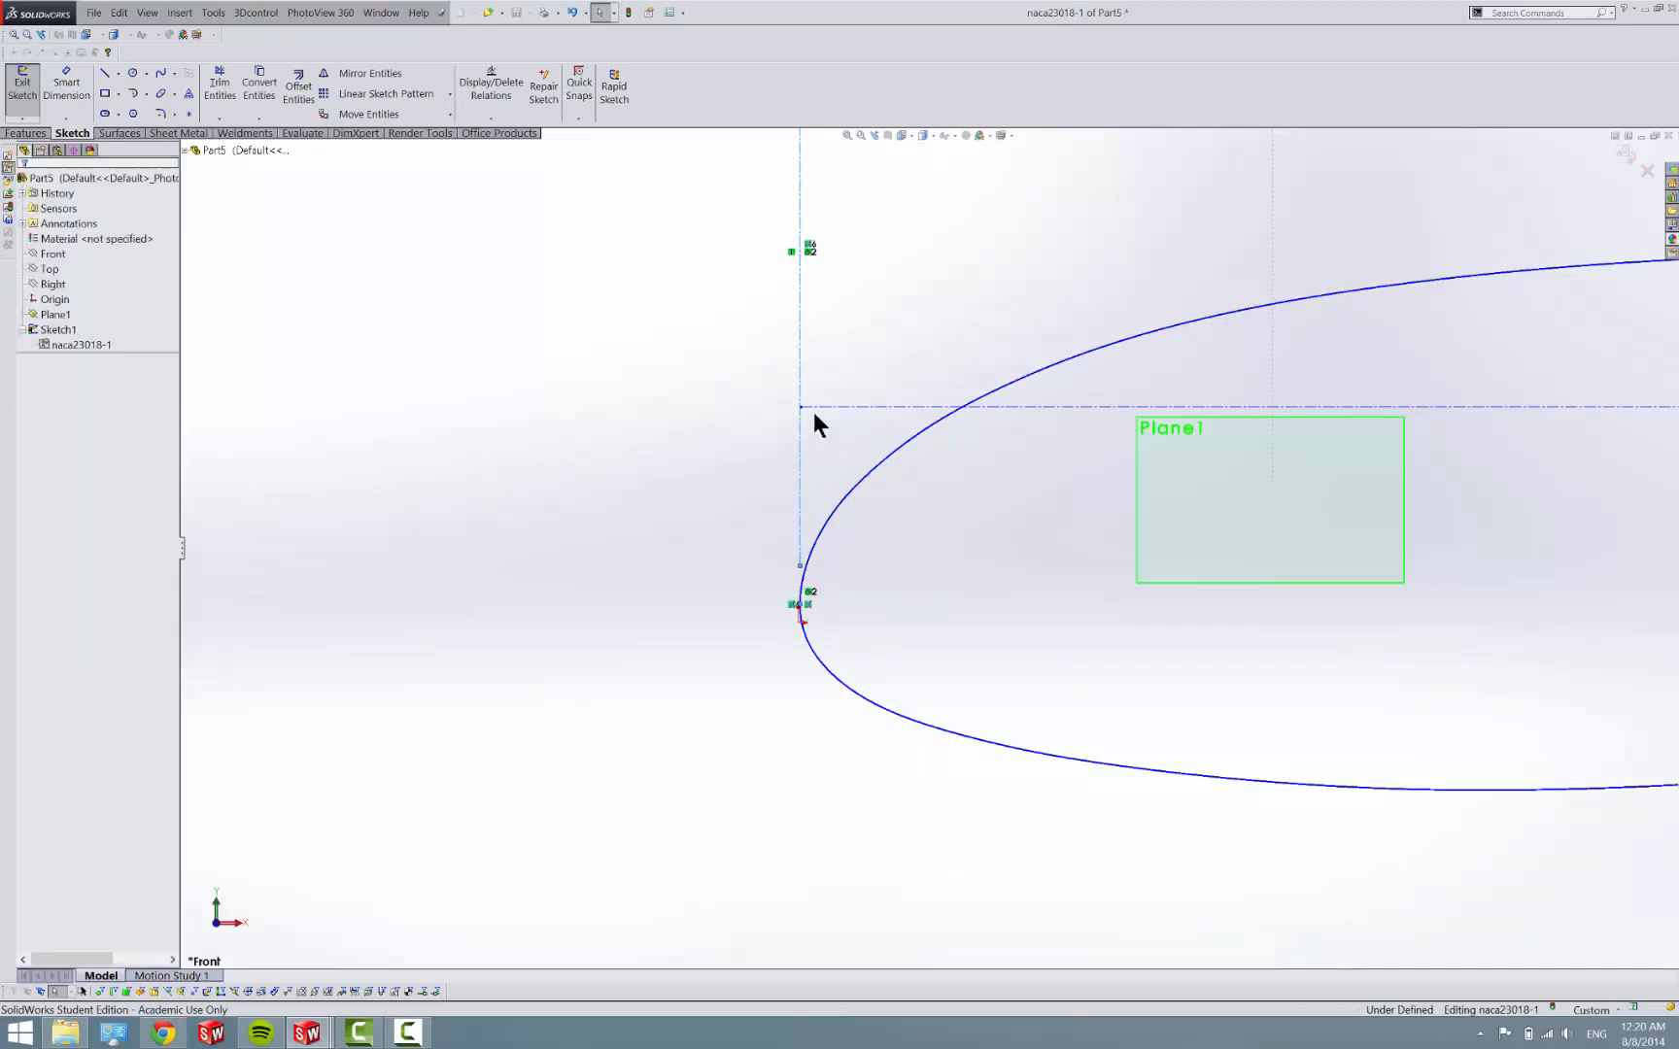
Make the curve endpoint coincident with the chord line's nose point.
click(802, 408)
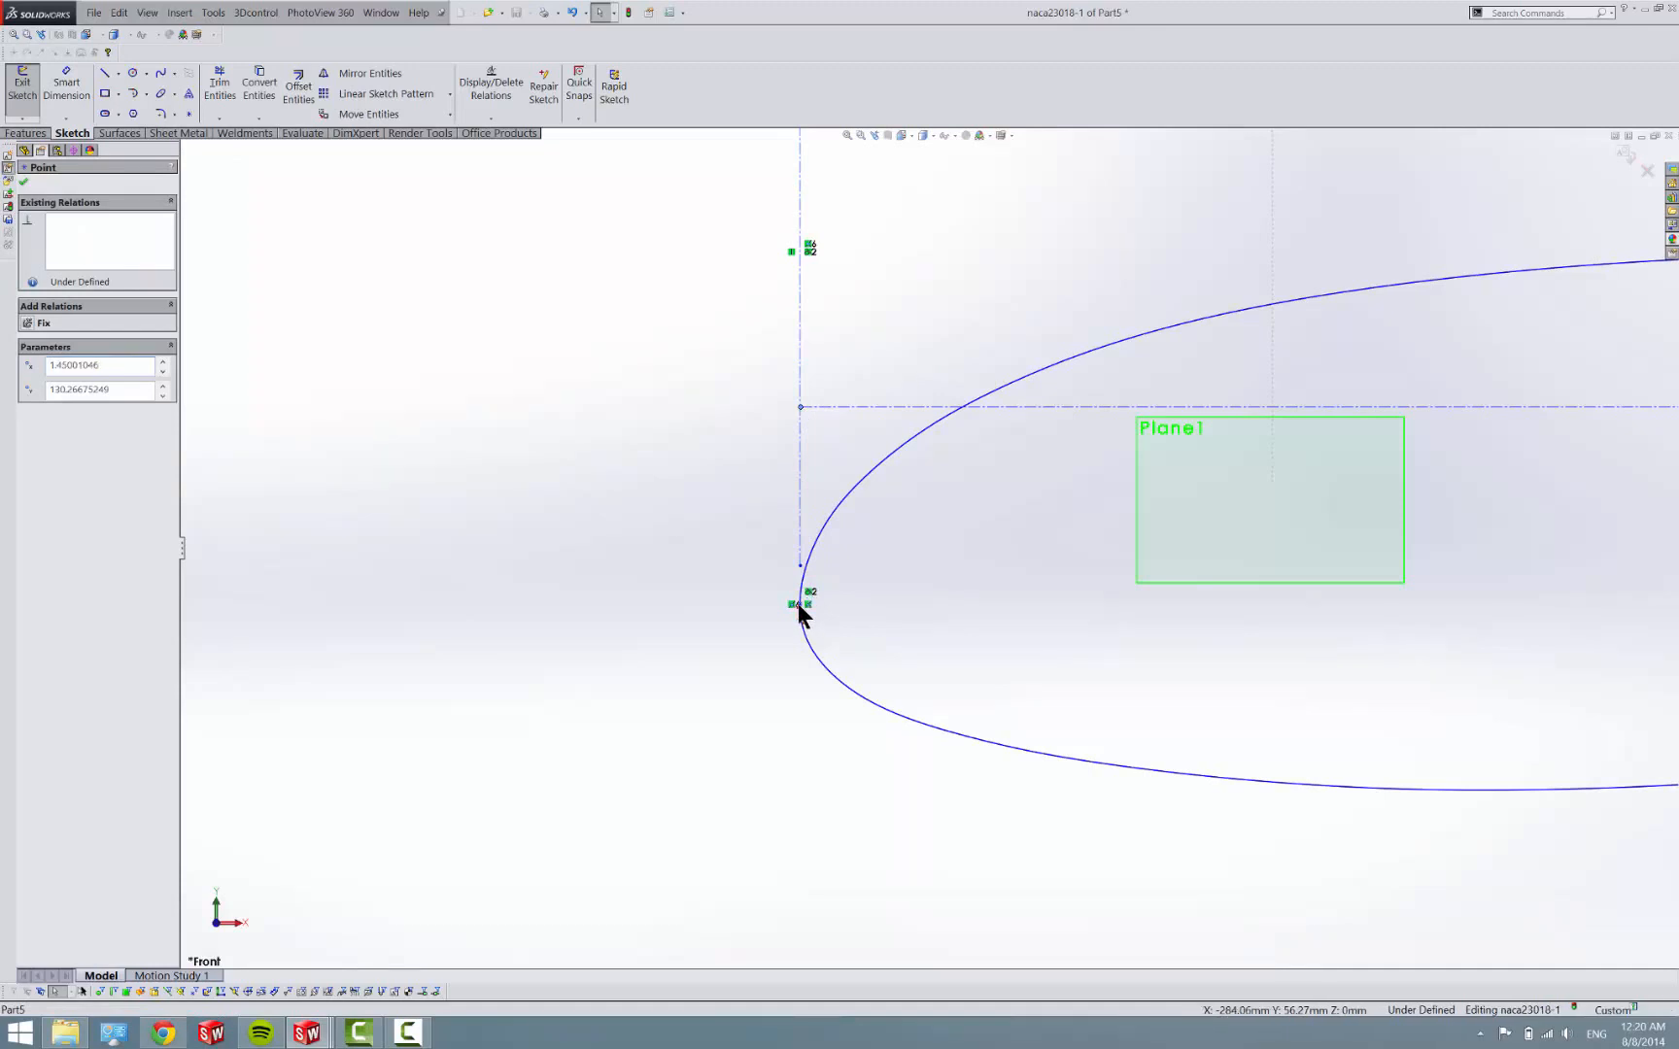
ctrl+click(801, 606)
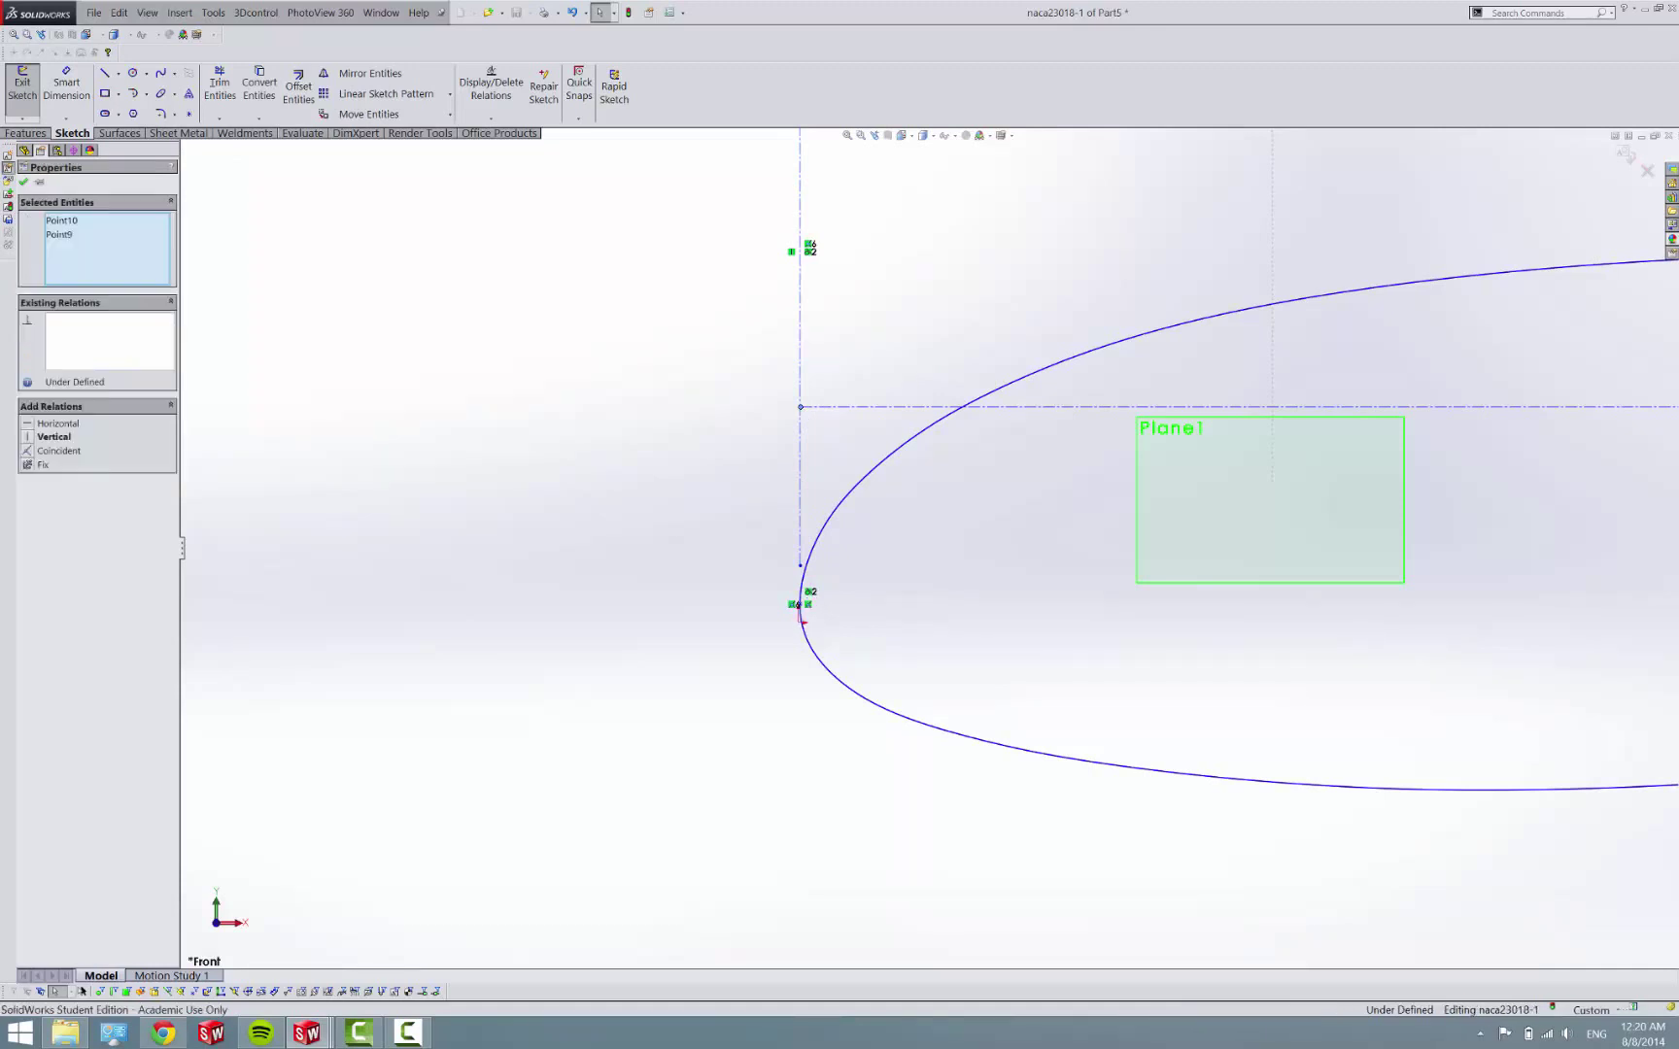
click(27, 452)
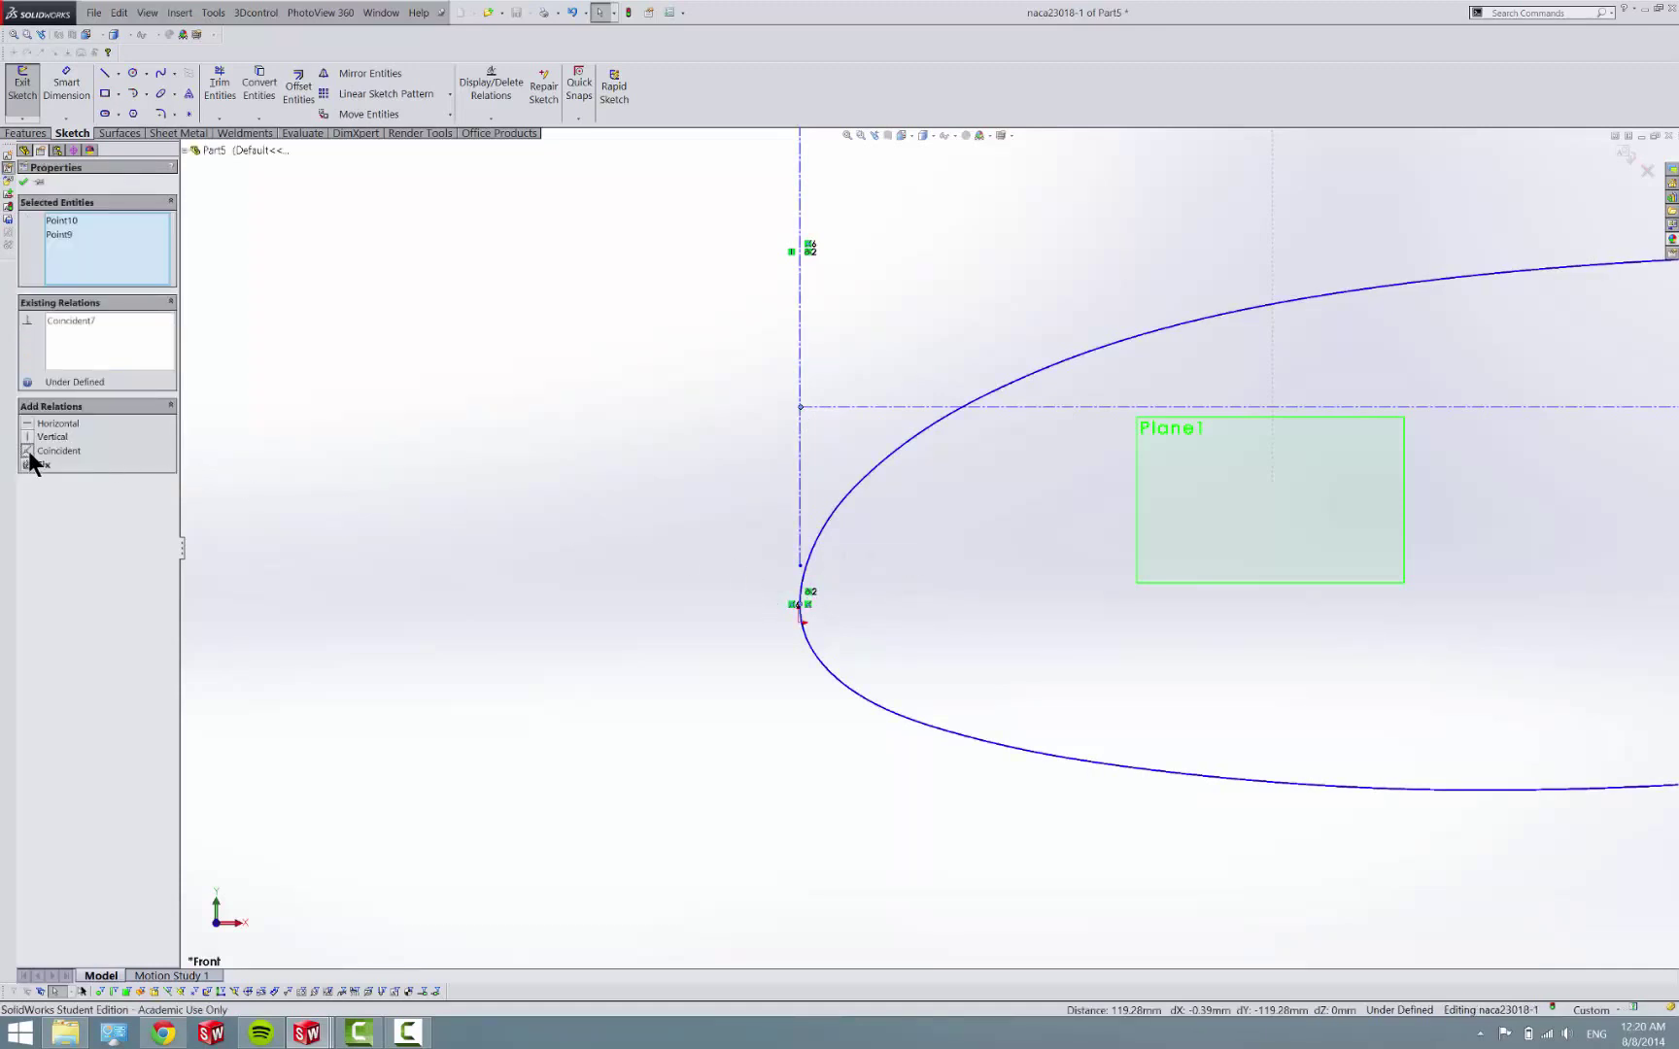
click(472, 585)
scroll(468, 579, down, 3)
scroll(655, 606, down, 2)
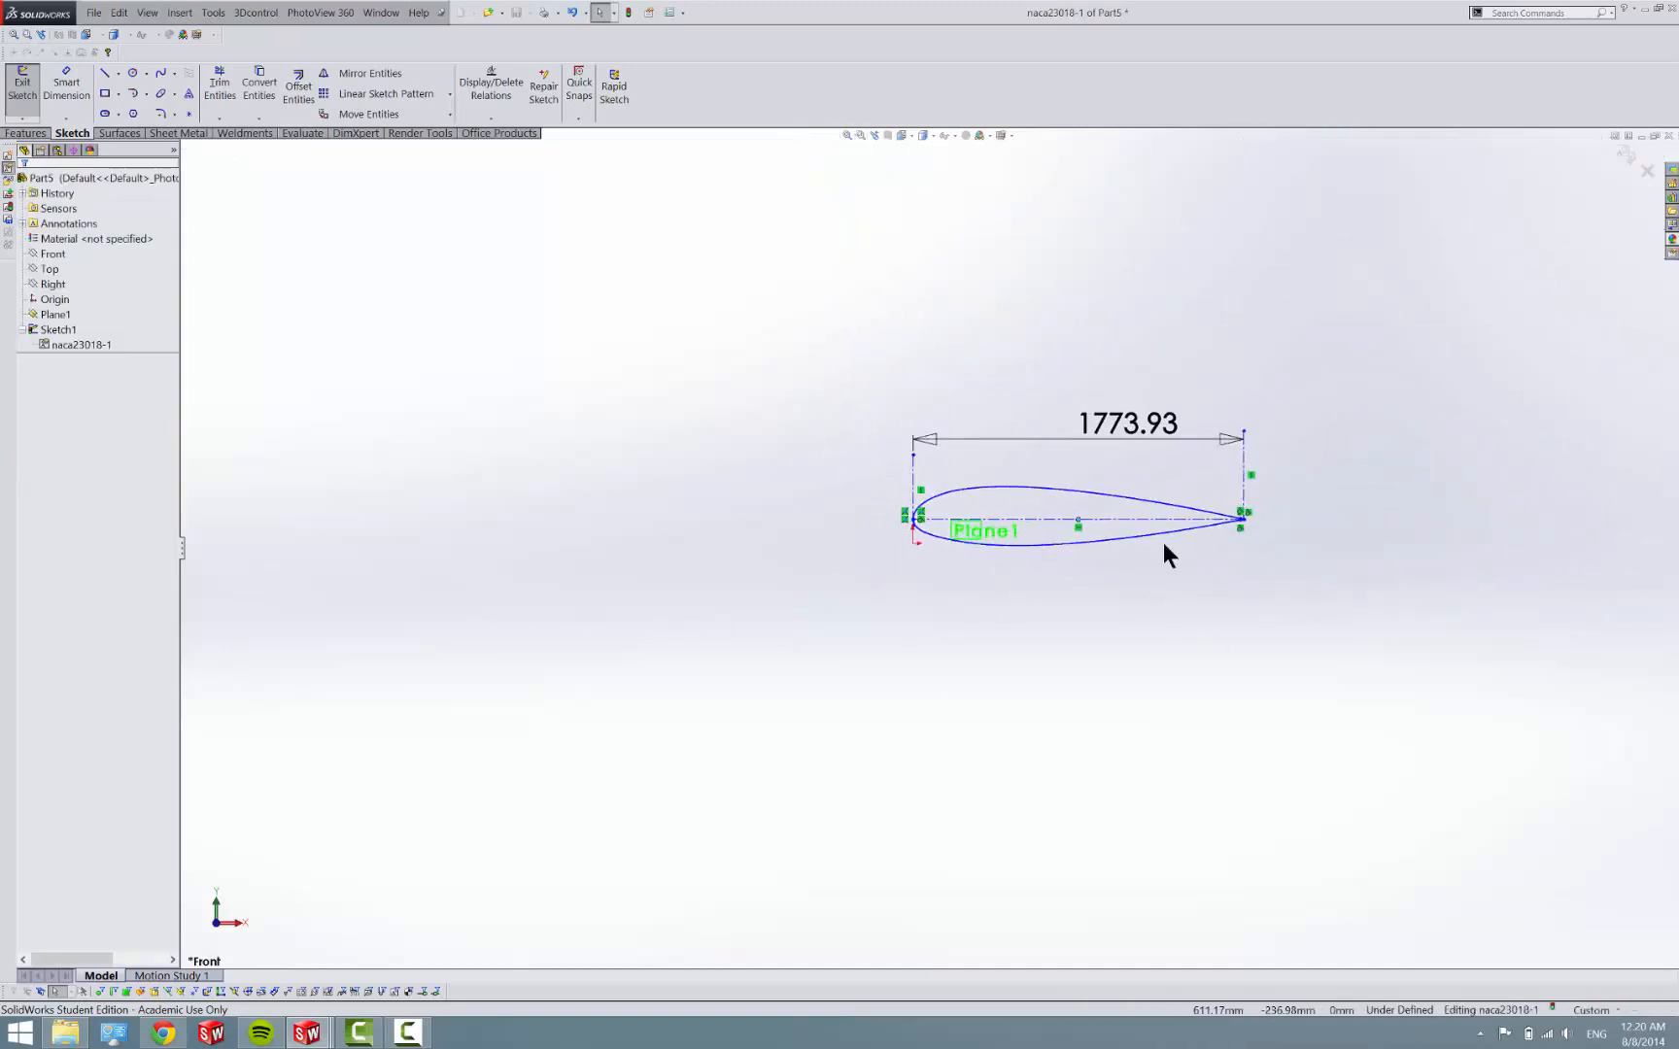
scroll(1164, 541, up, 2)
scroll(1182, 534, up, 4)
scroll(1128, 507, up, 3)
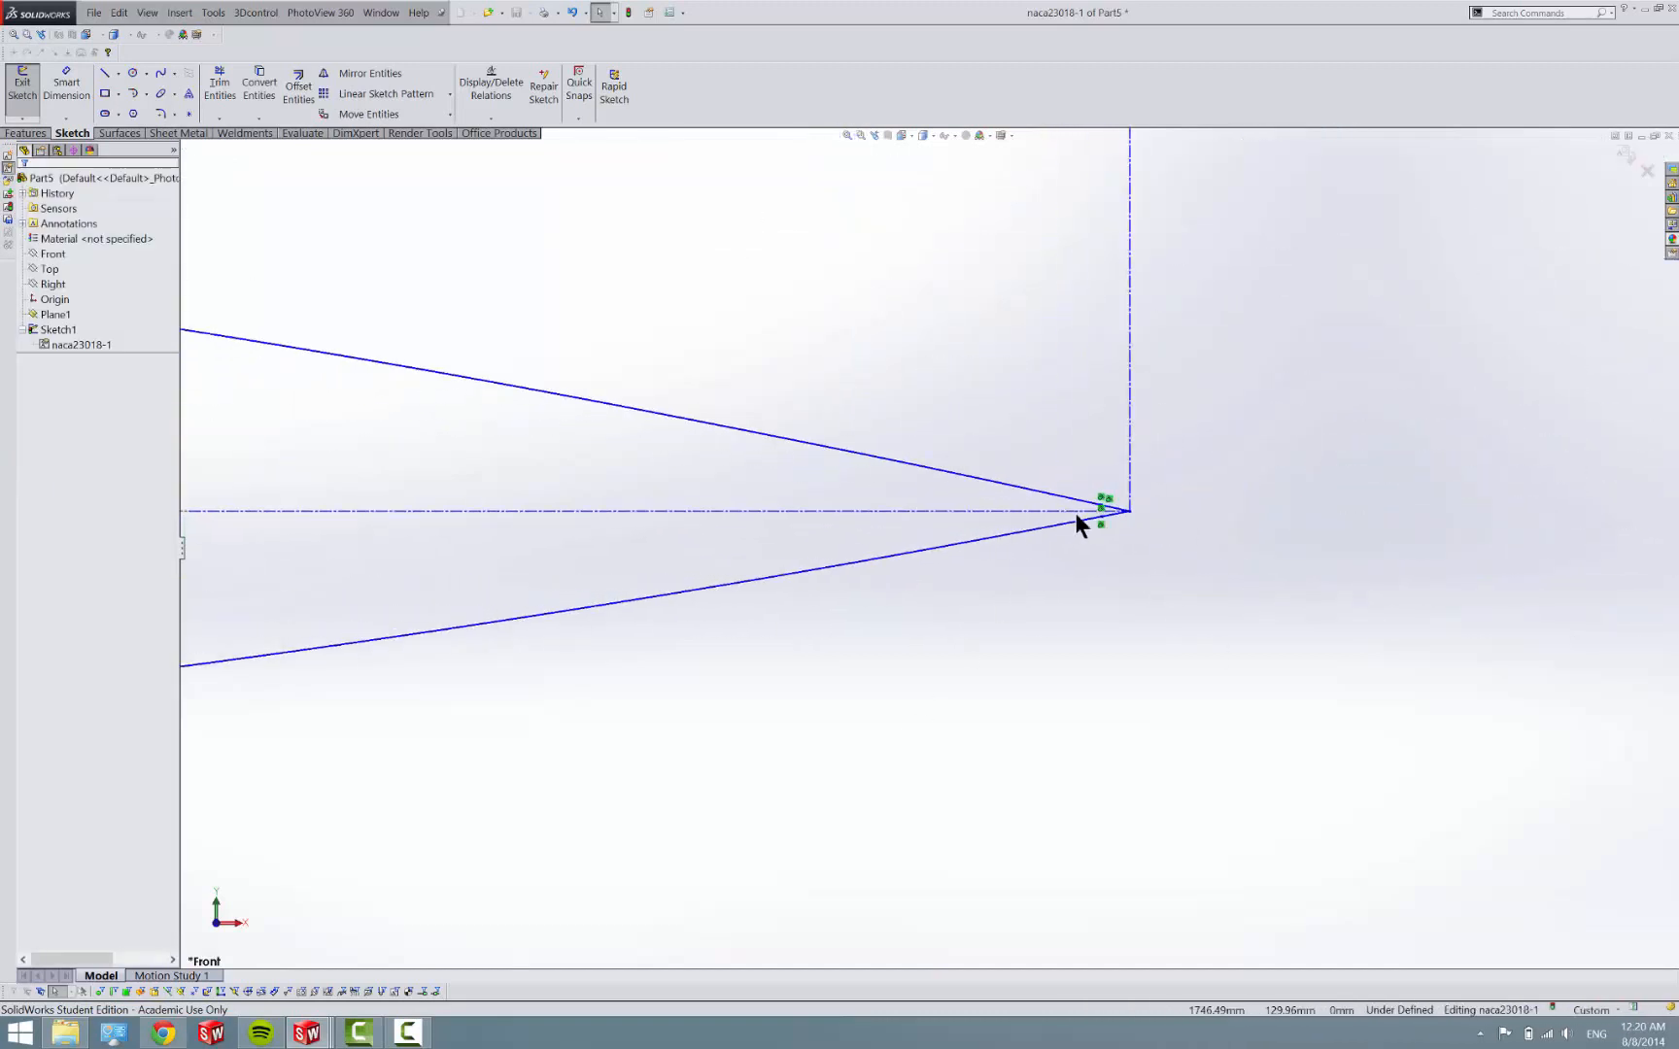
scroll(1075, 513, down, 3)
scroll(1077, 513, down, 3)
scroll(365, 592, up, 3)
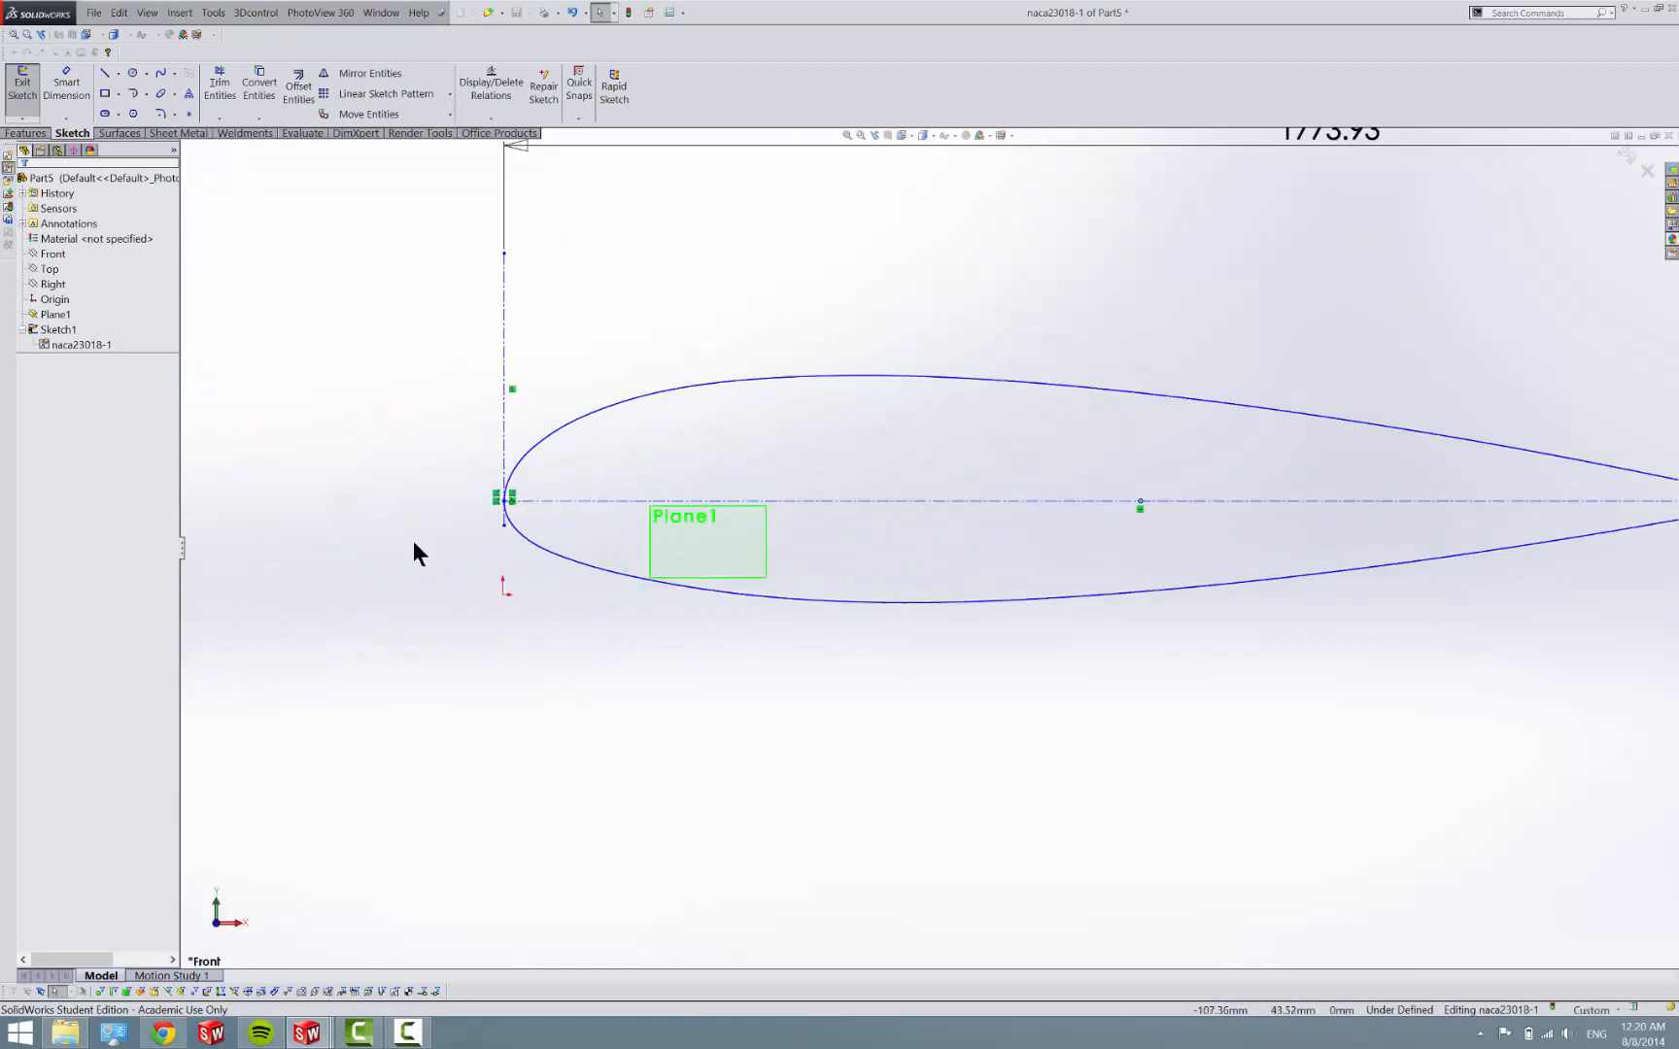
scroll(460, 532, up, 2)
scroll(657, 538, up, 3)
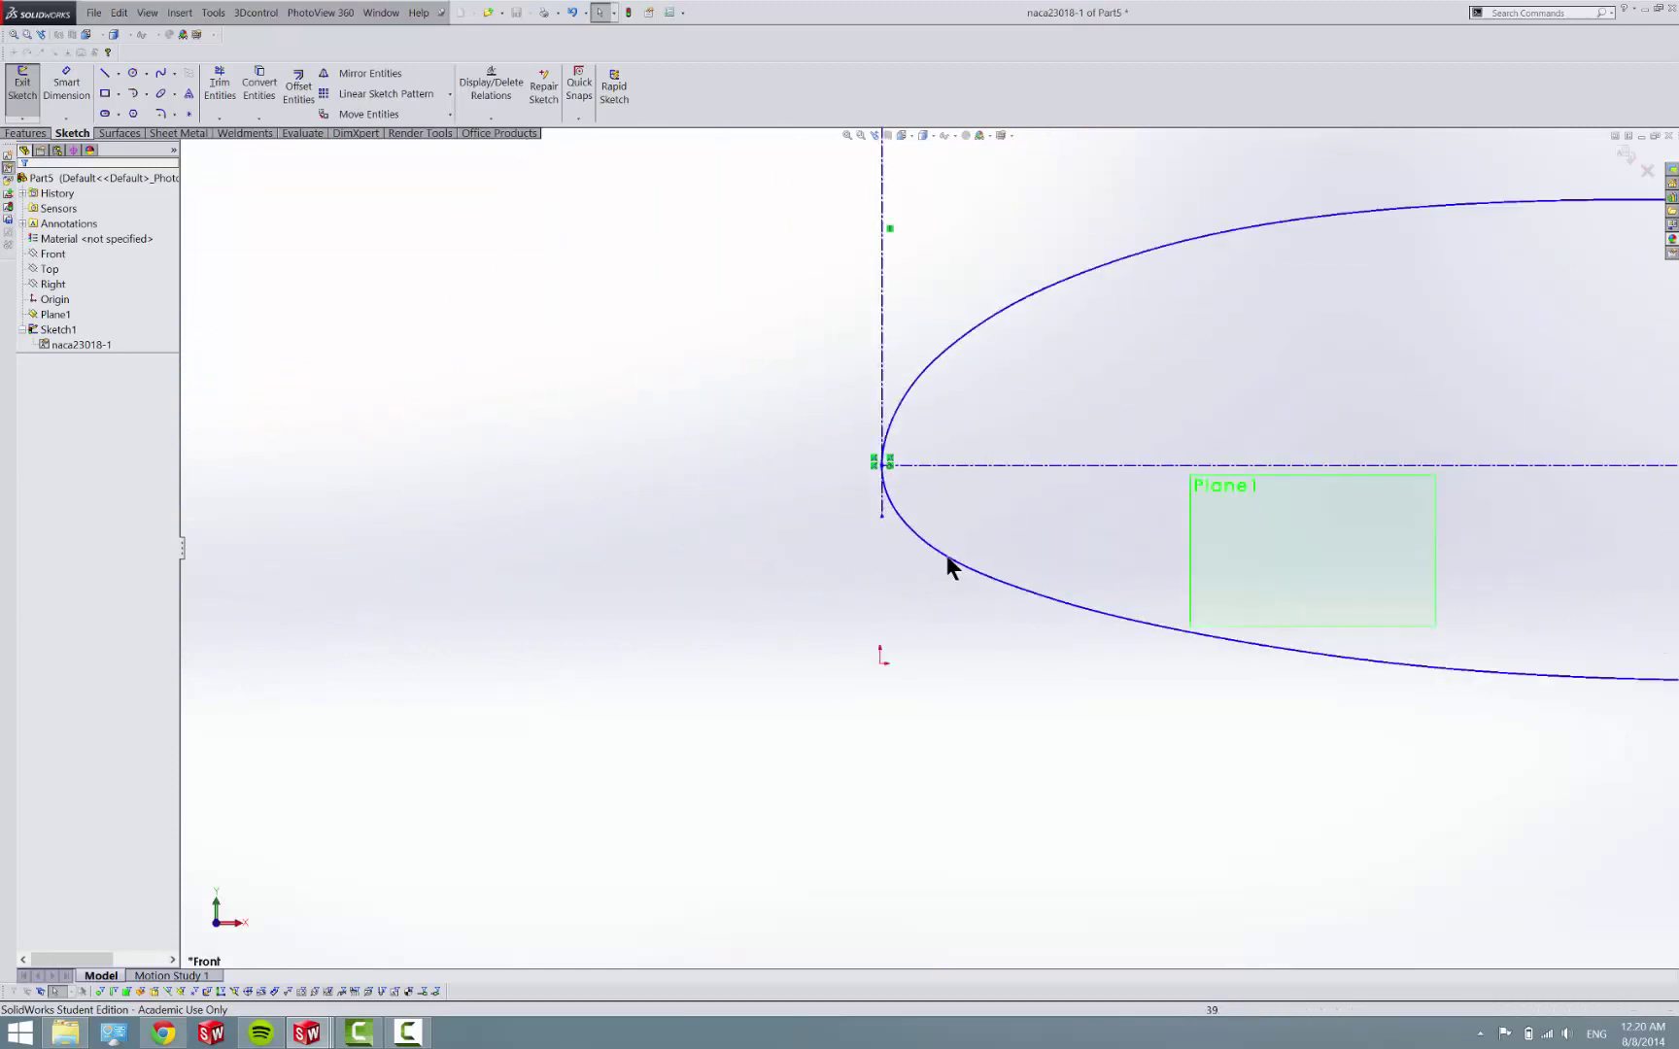
Inspect the leading-edge point's relations inside the naca23018 block, then return to editing Sketch1.
click(882, 463)
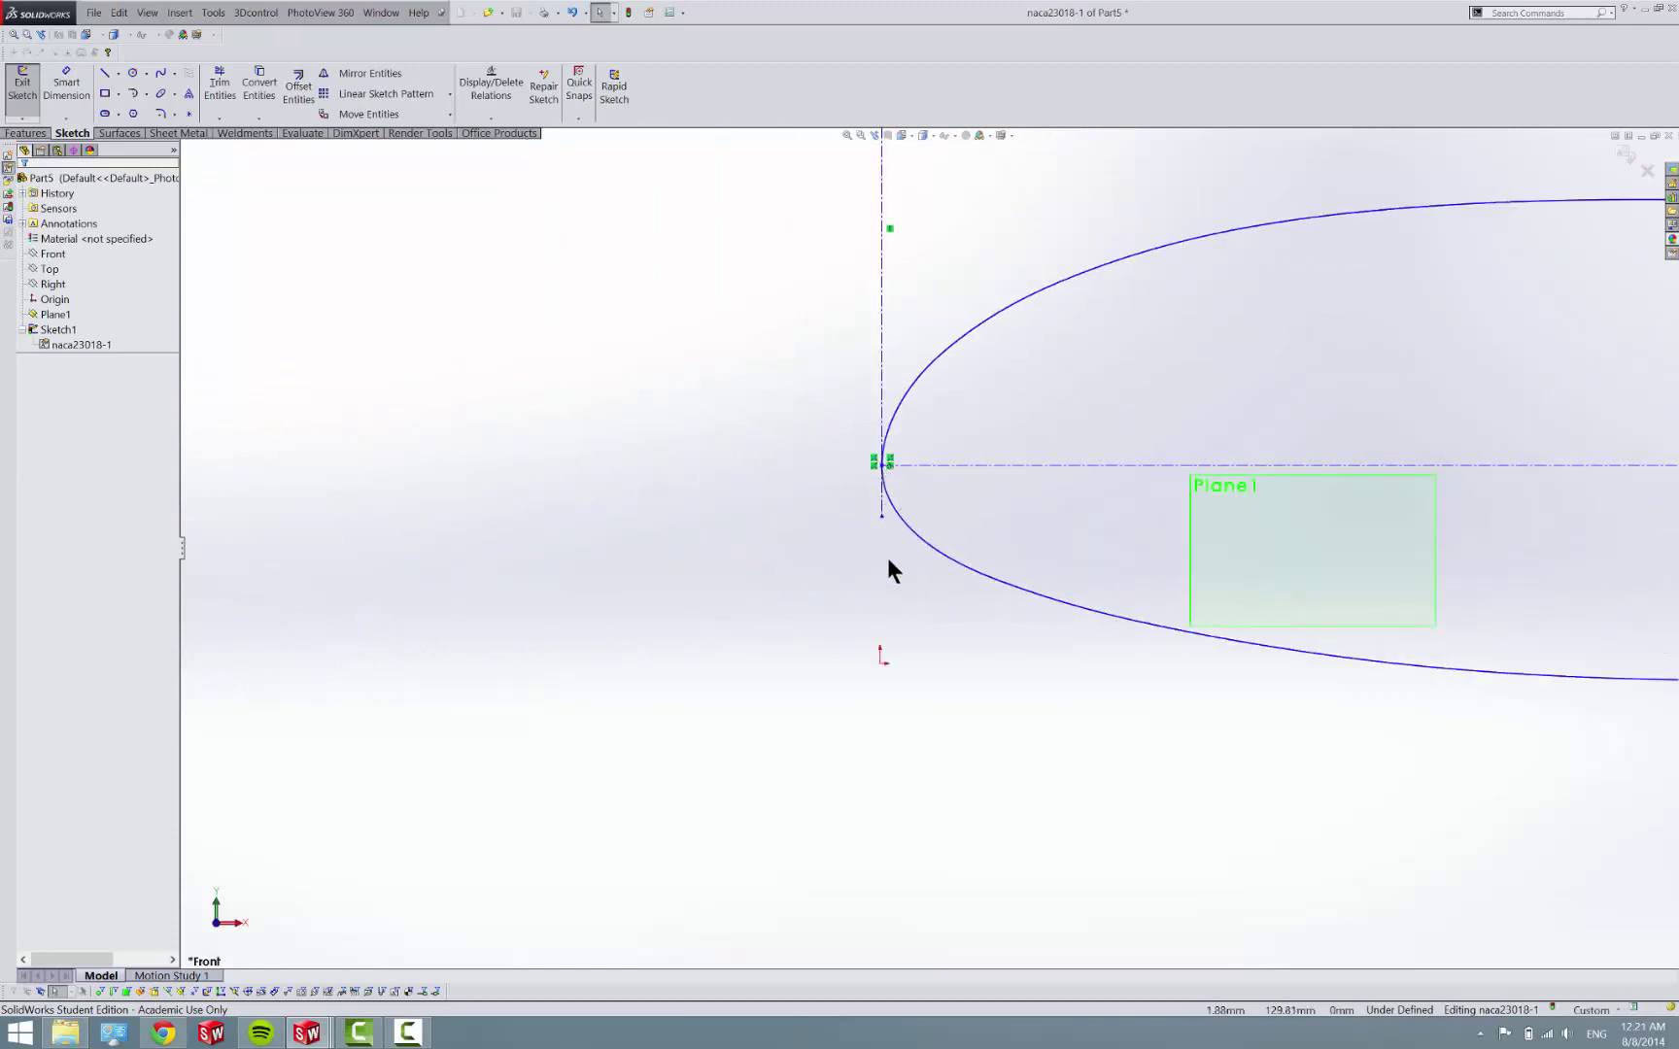
click(880, 662)
click(27, 93)
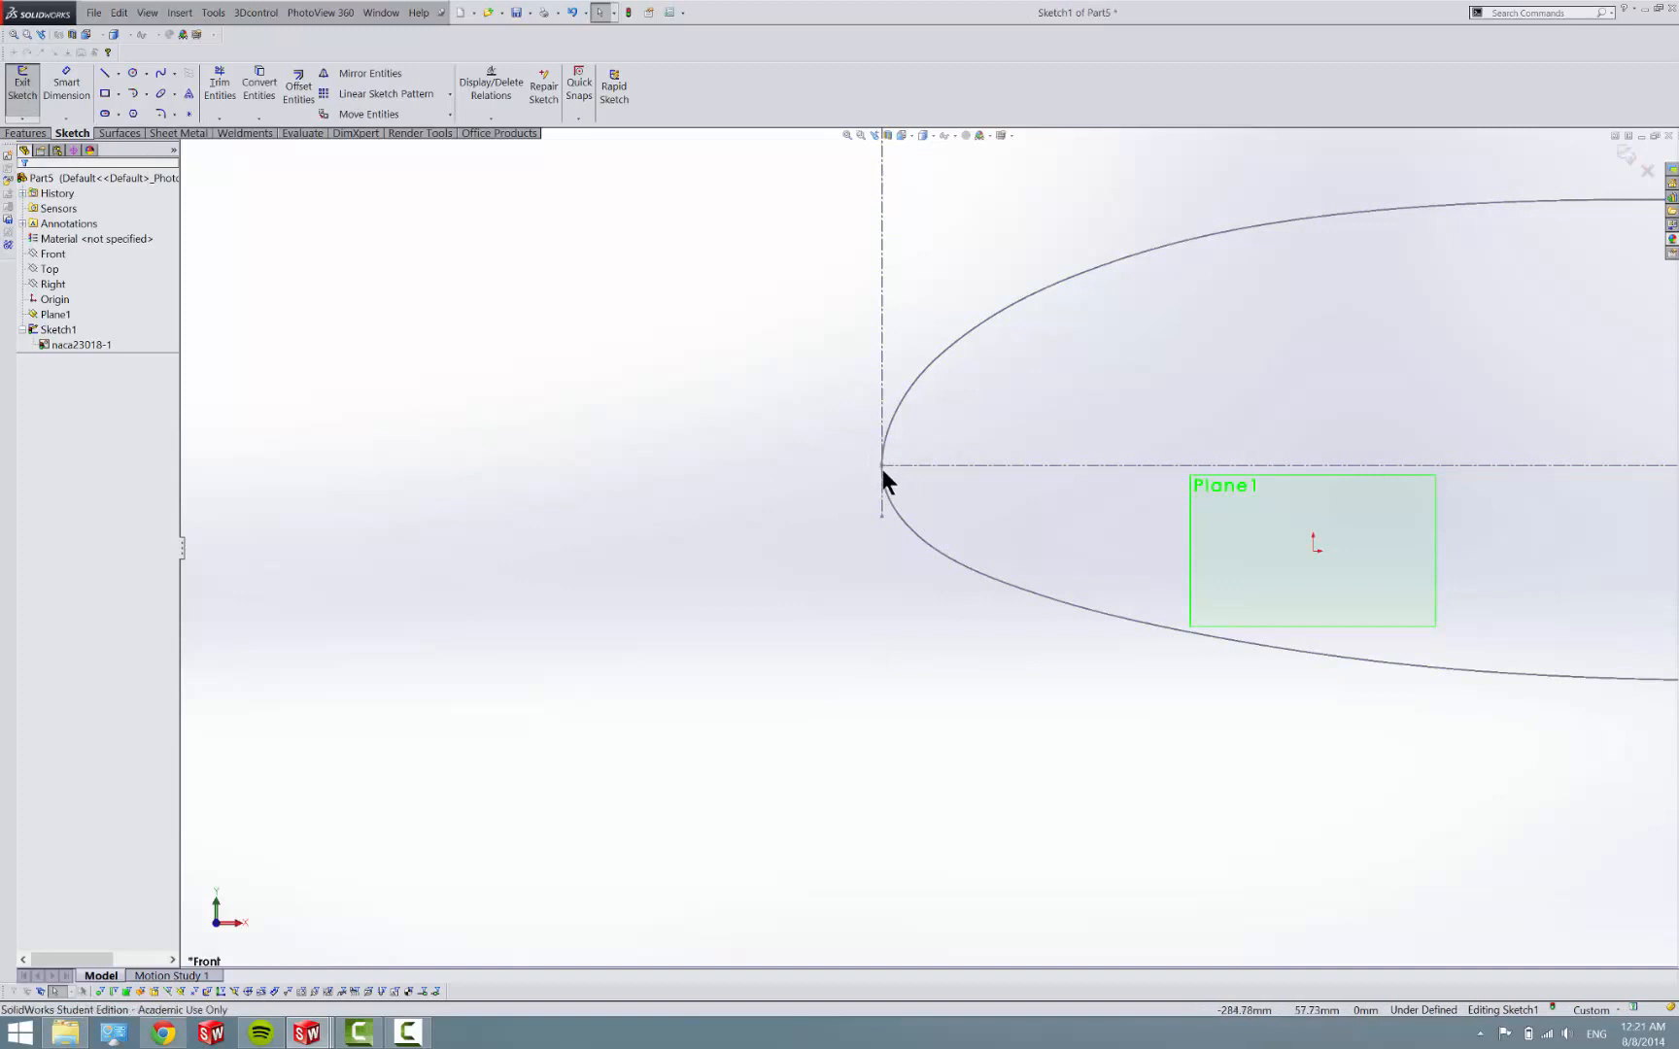
double_click(881, 479)
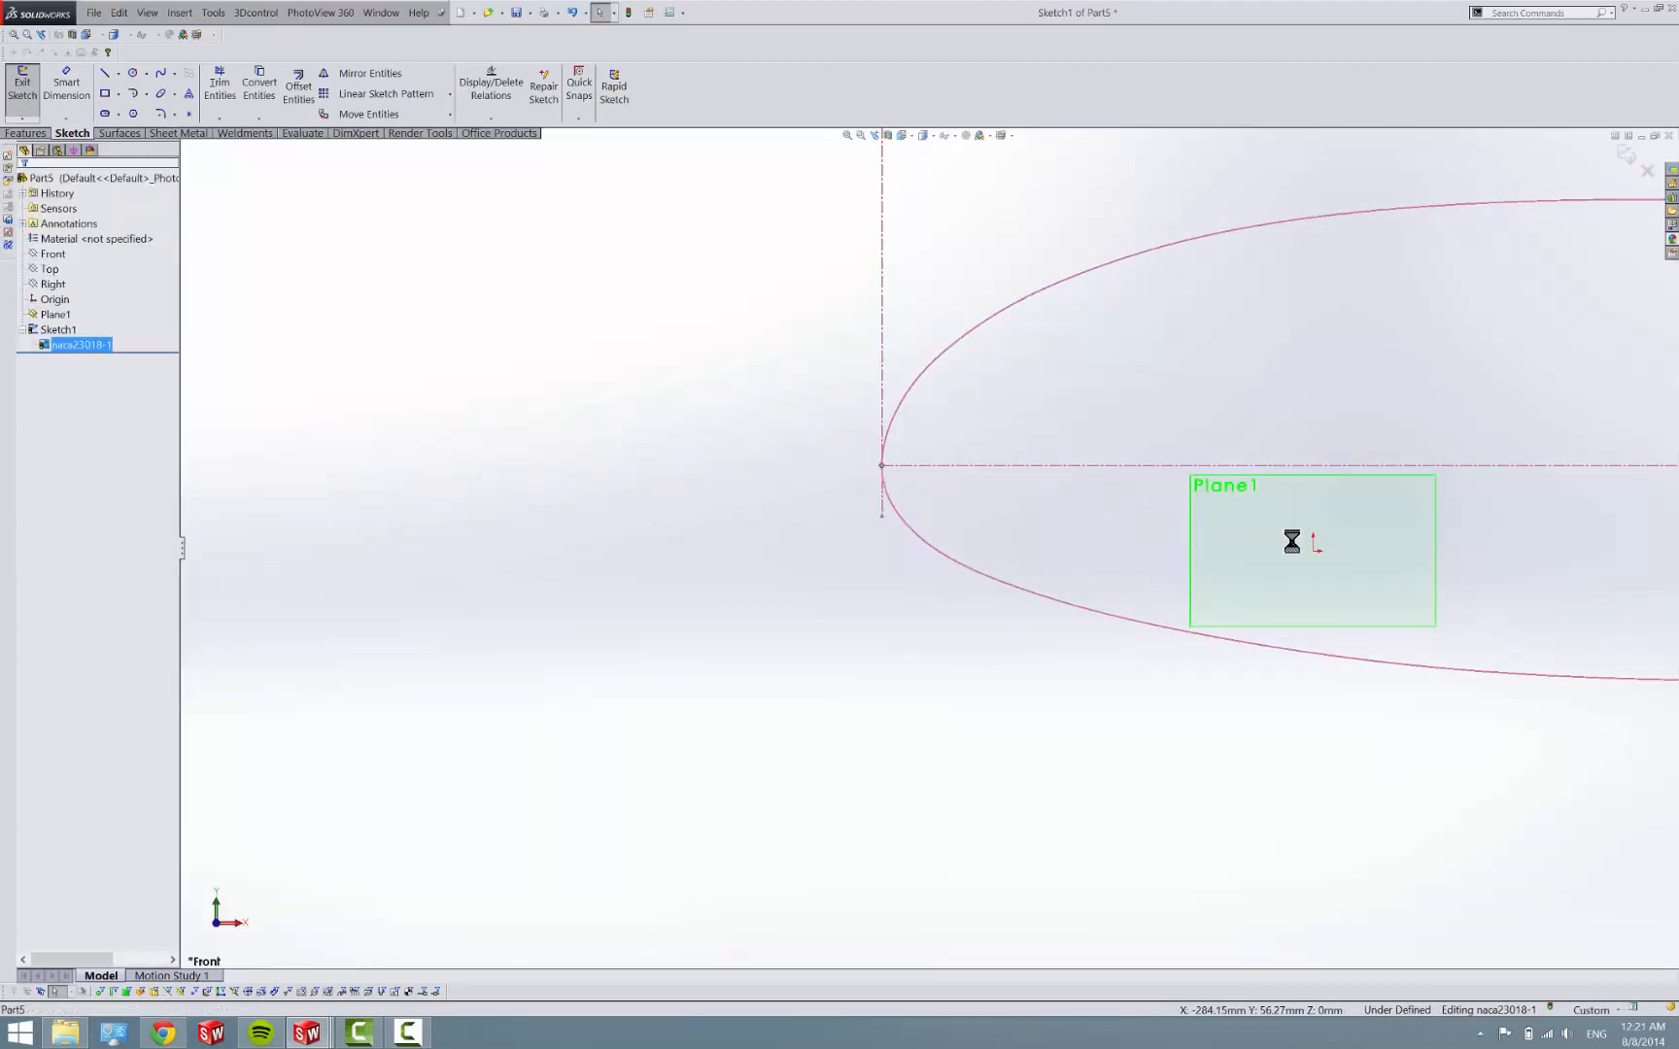
click(22, 85)
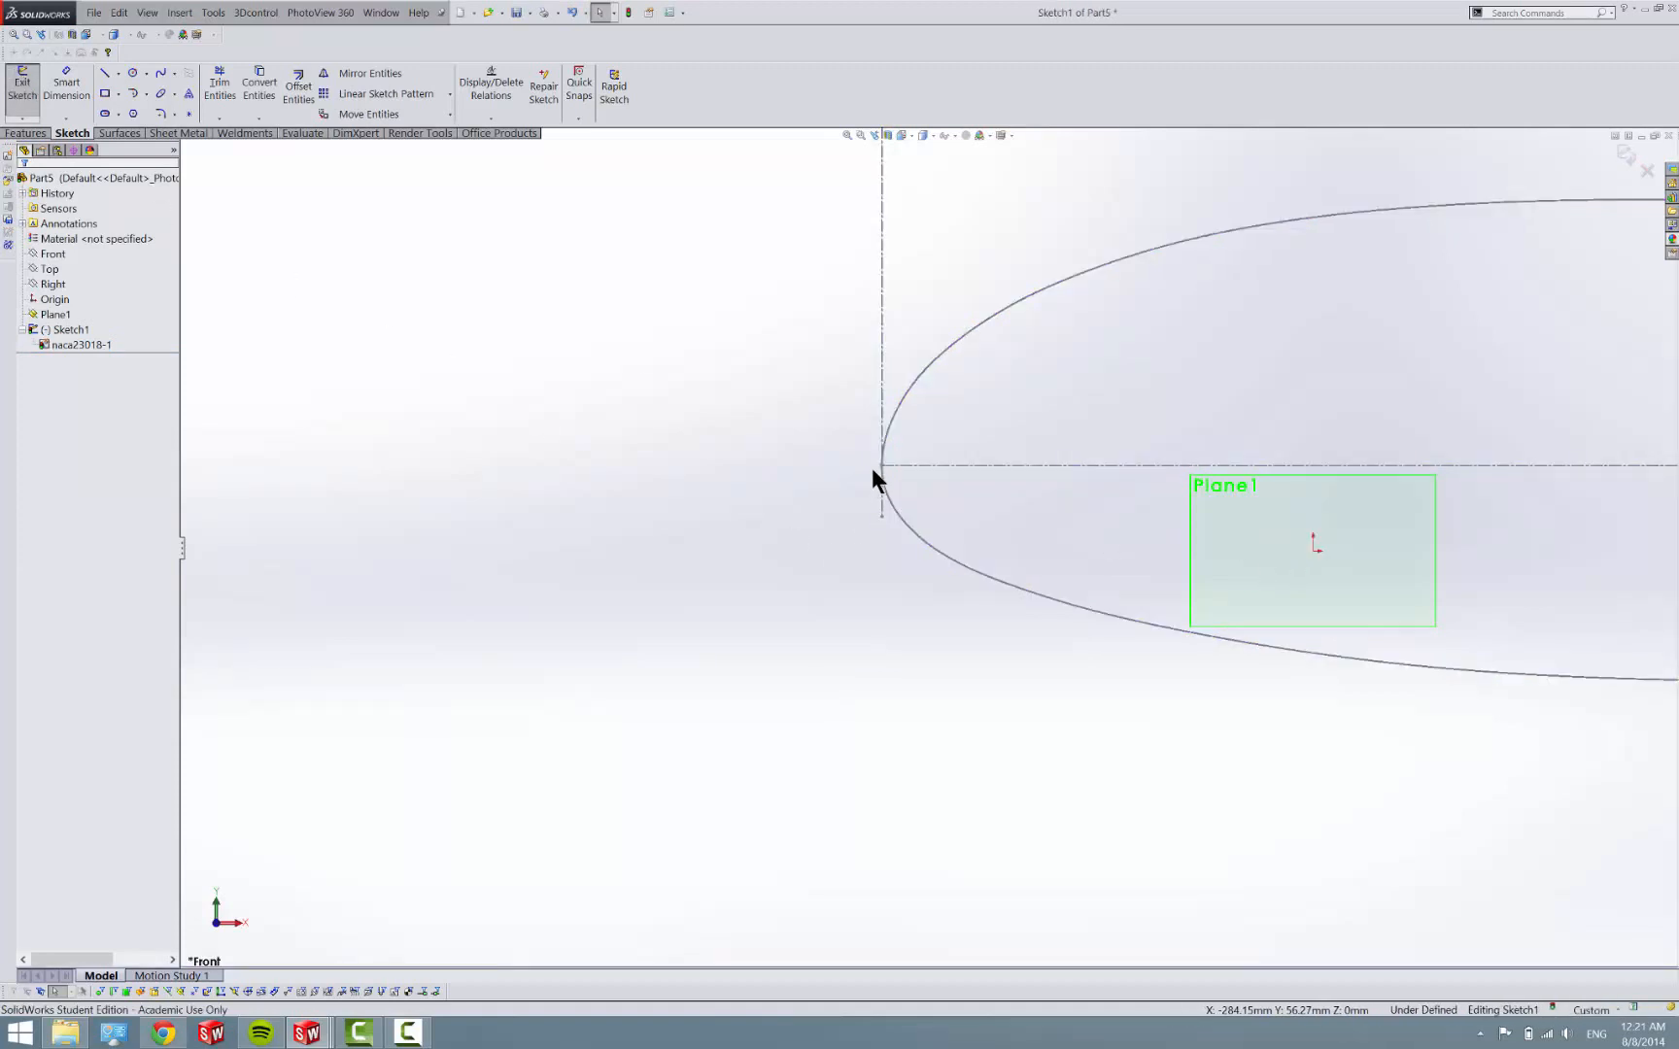
click(1313, 552)
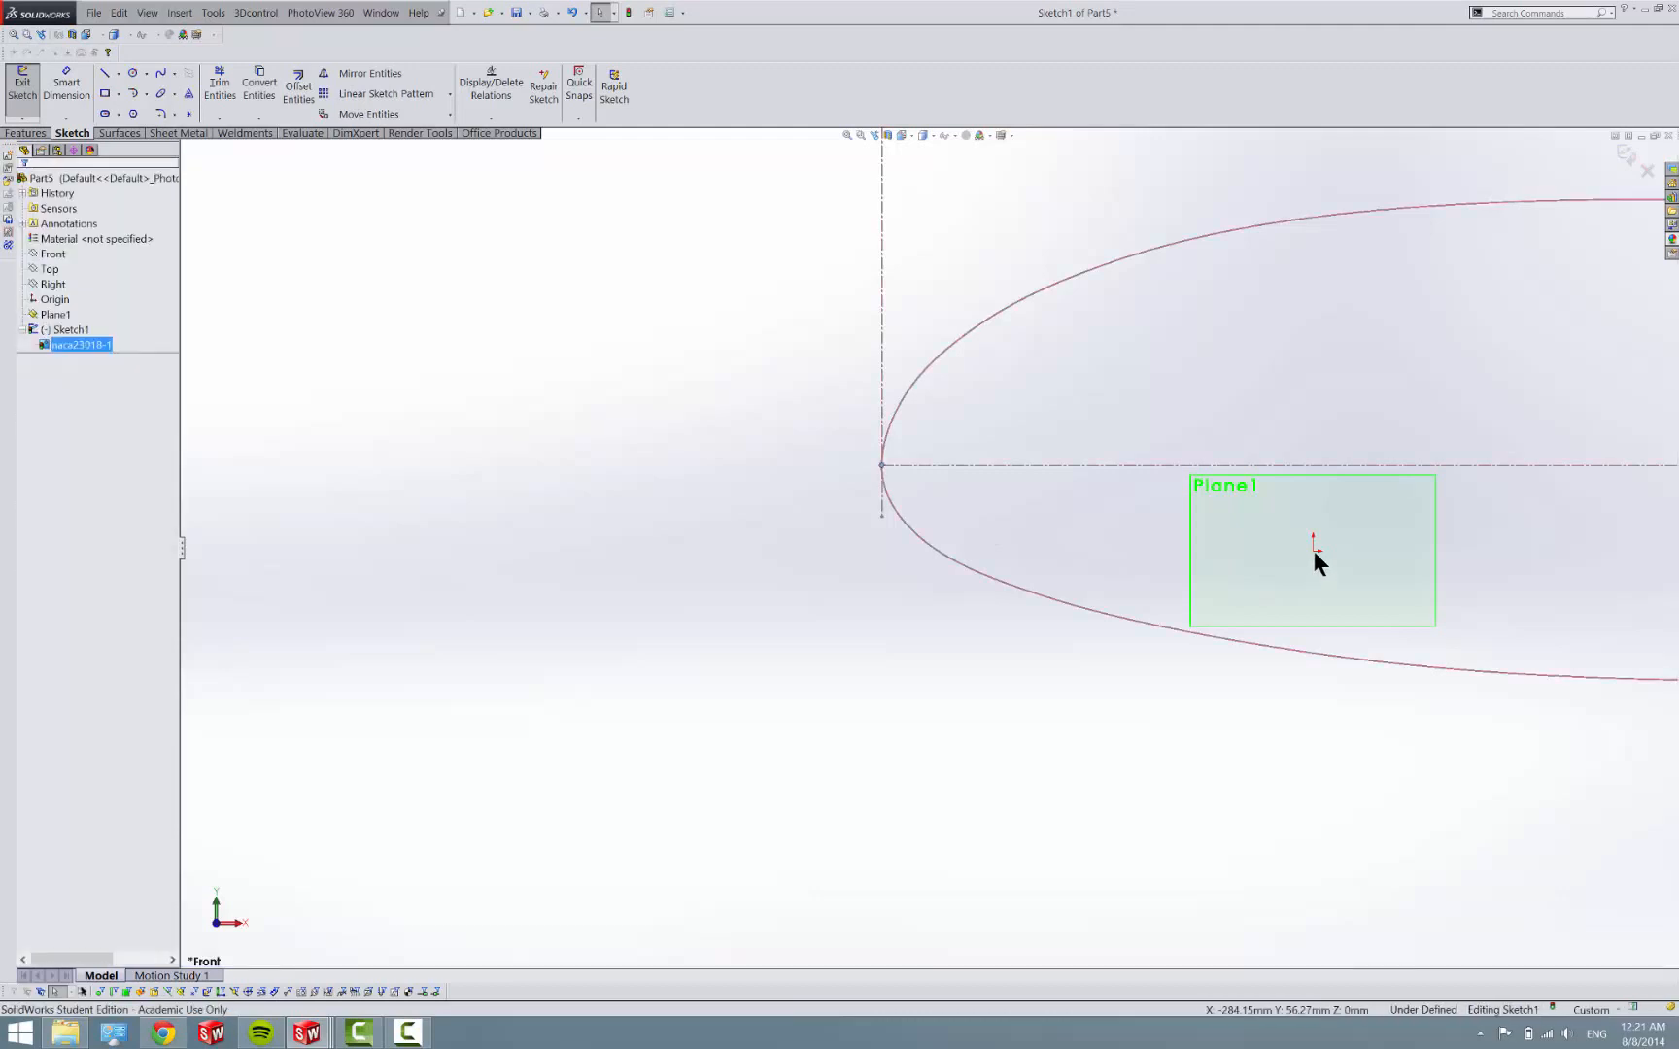
ctrl+click(1314, 551)
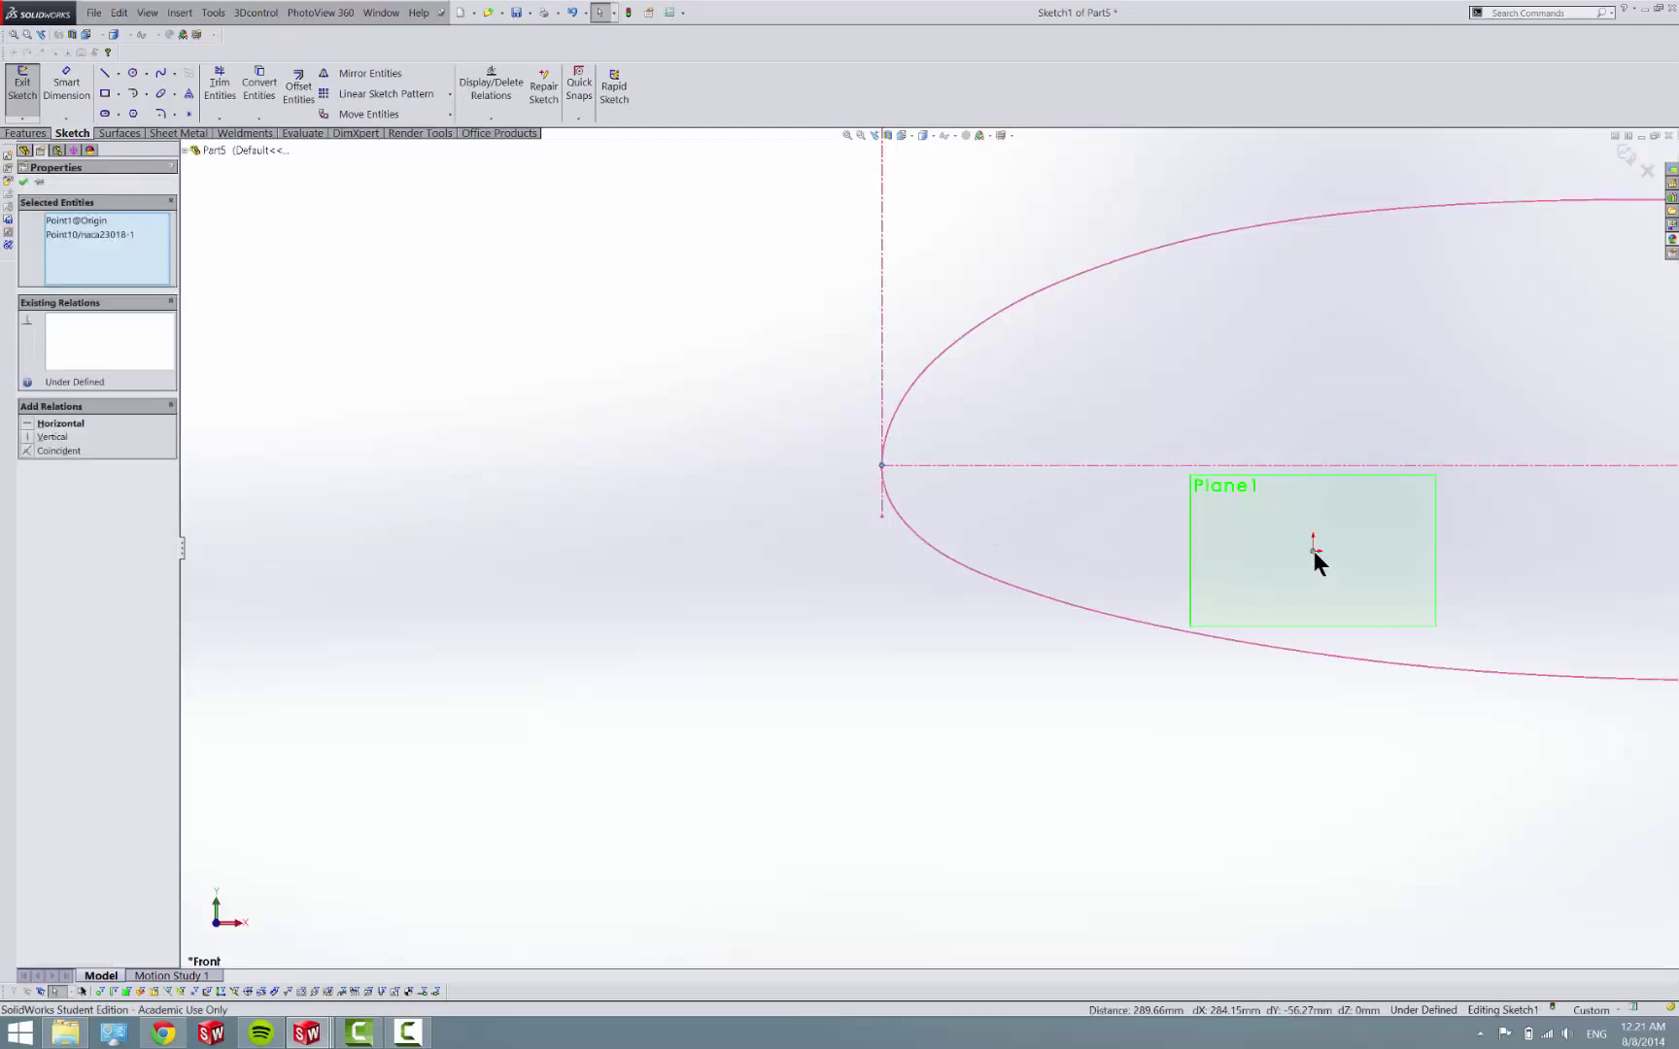
click(28, 98)
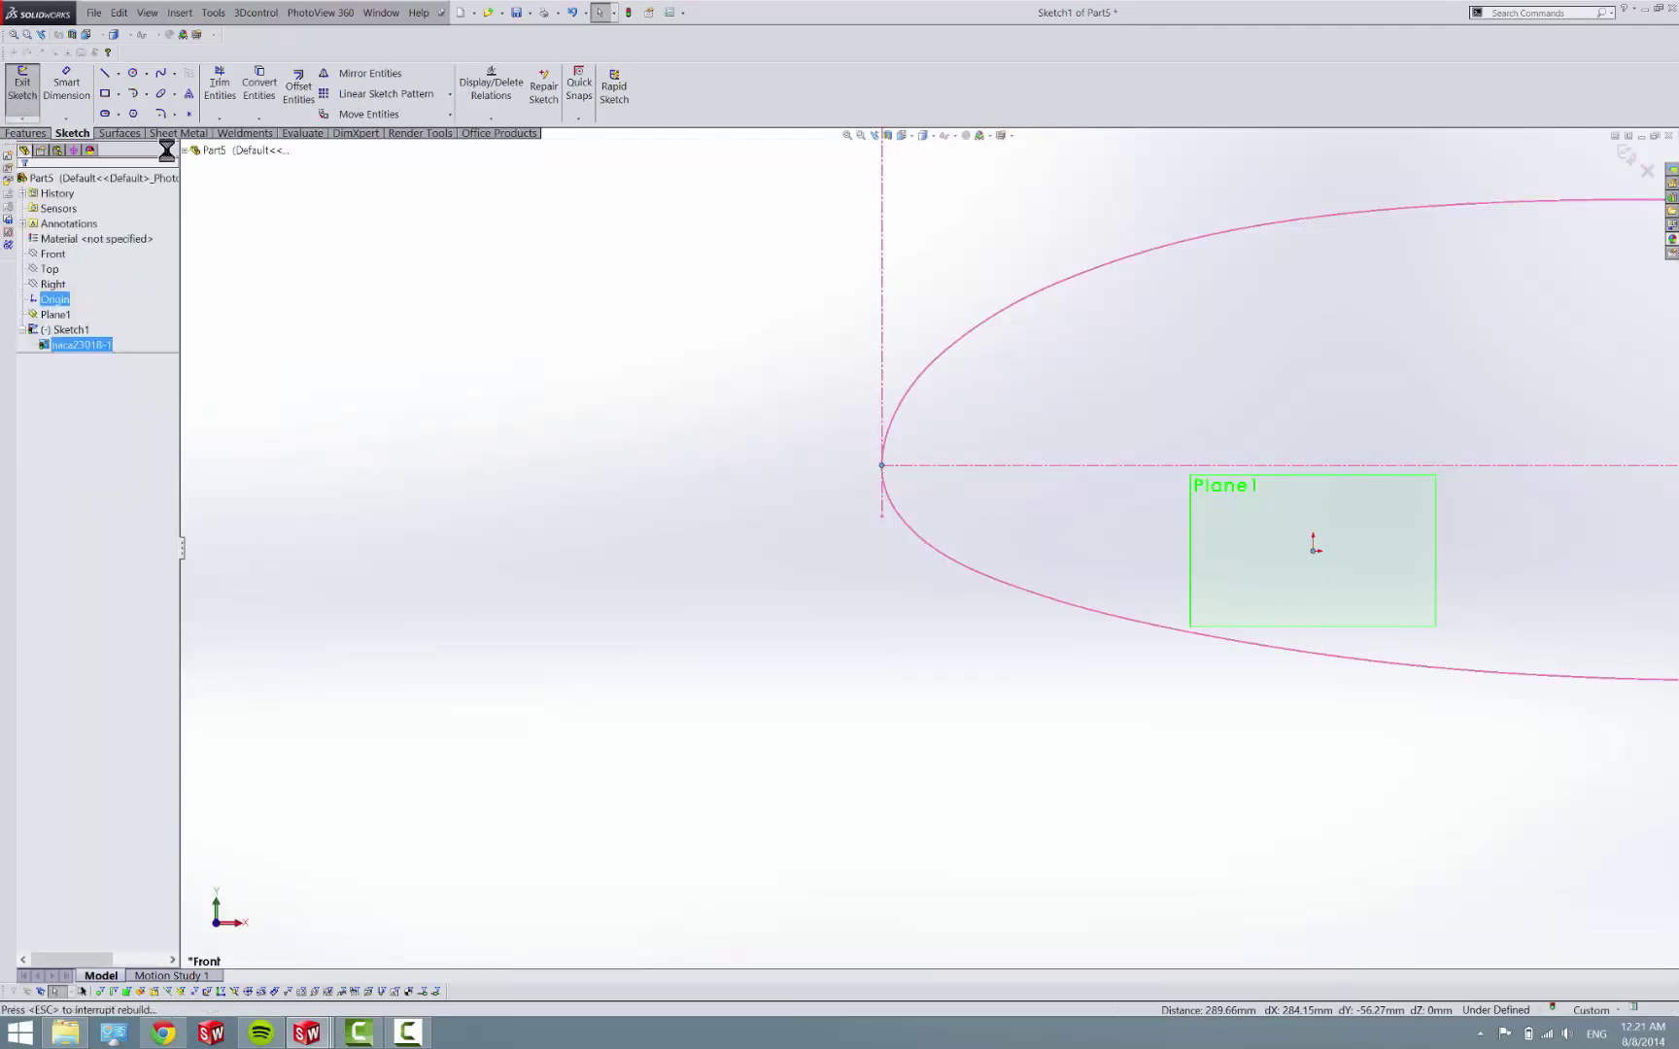
right_click(70, 329)
click(99, 315)
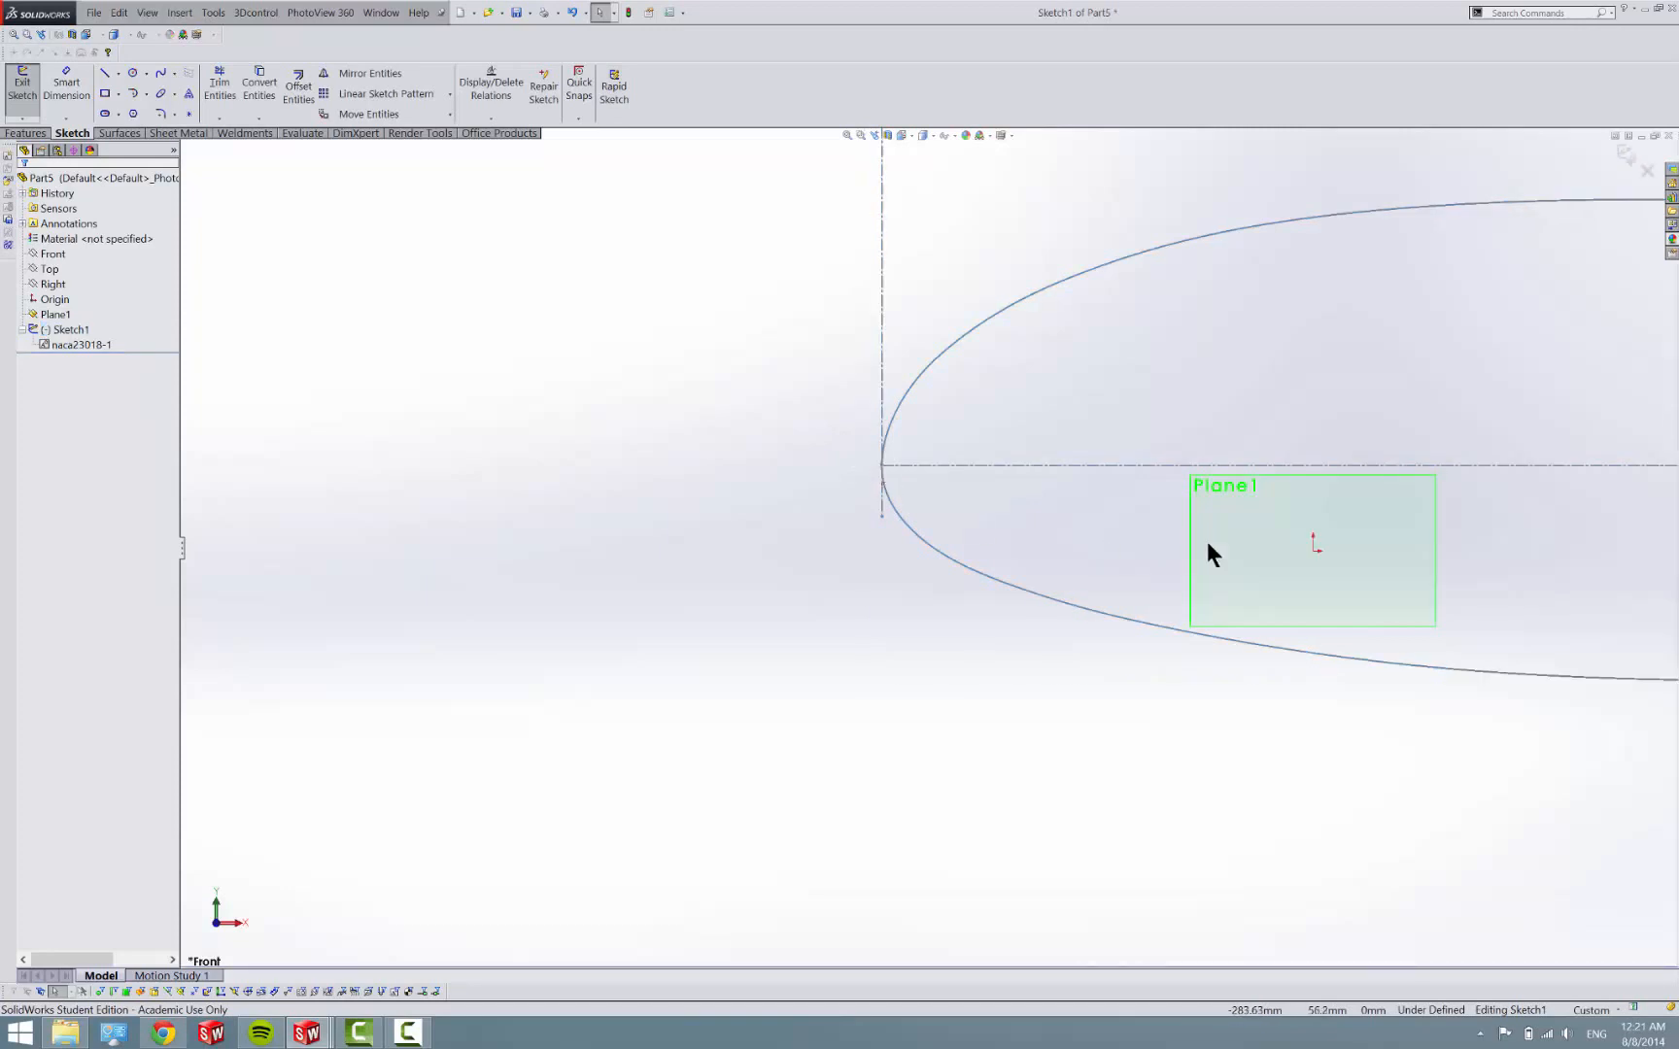
Make the airfoil's leading-edge point coincident with the origin.
click(1283, 549)
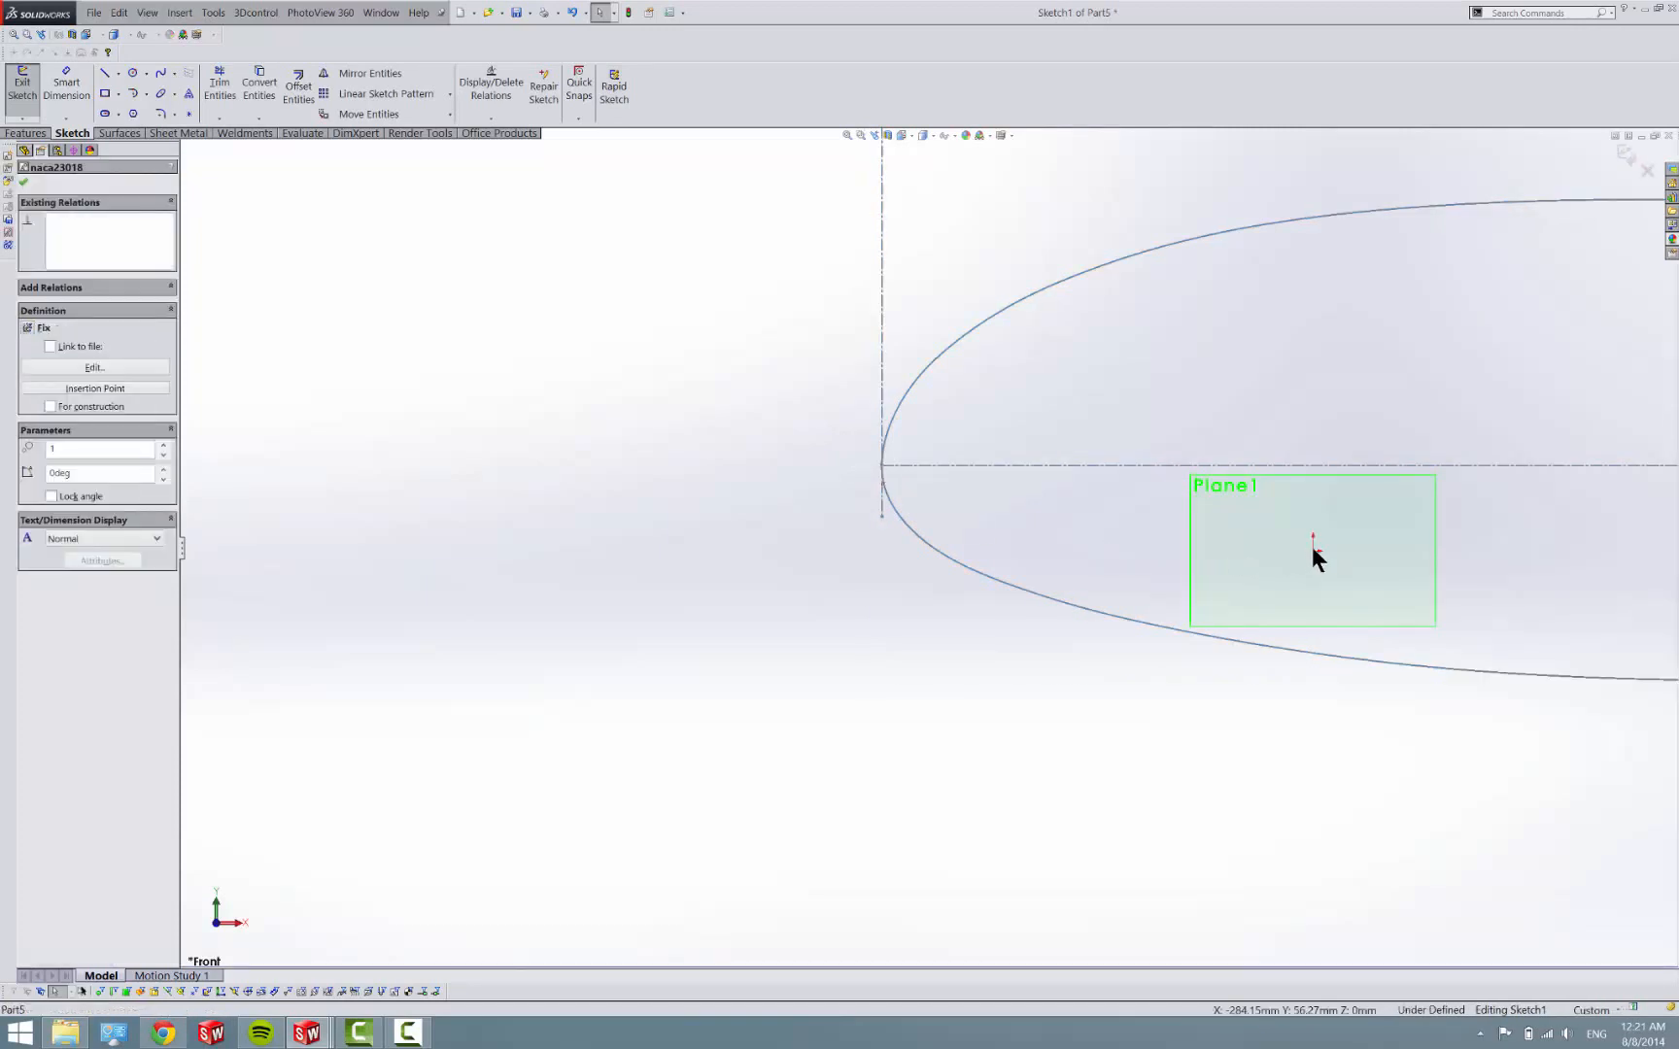
key(Escape)
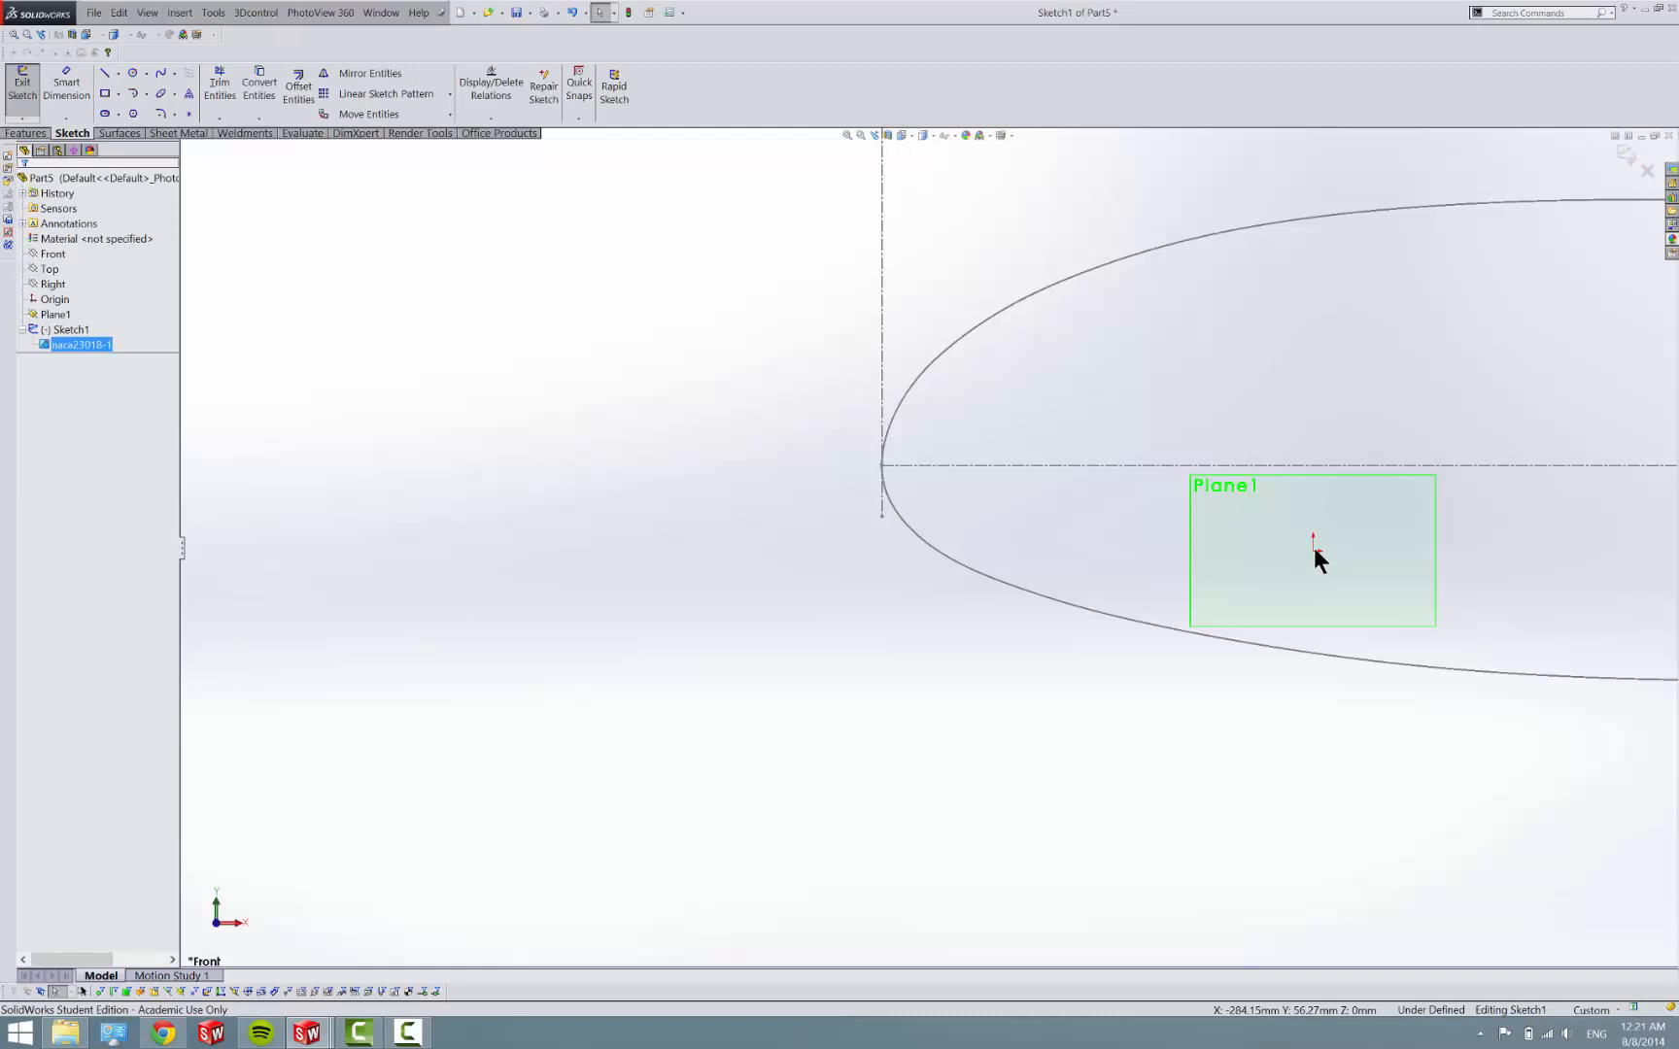
click(1313, 541)
ctrl+click(882, 464)
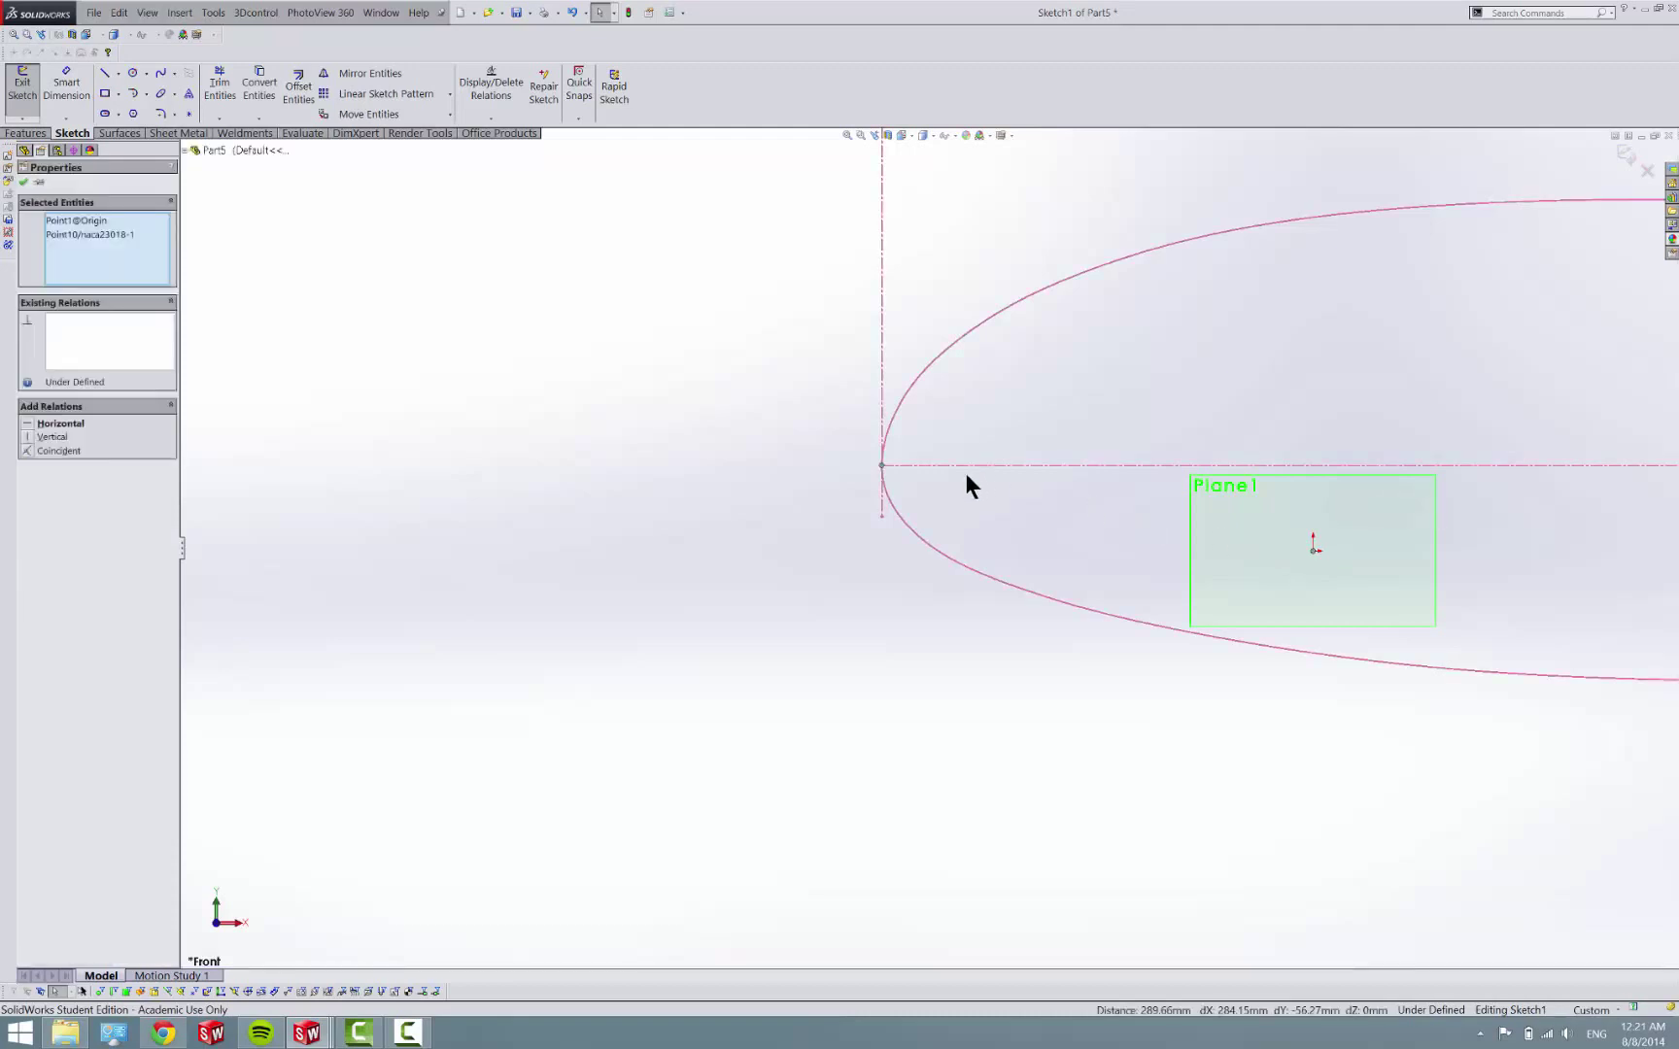
click(26, 451)
scroll(724, 538, down, 2)
scroll(1231, 555, down, 2)
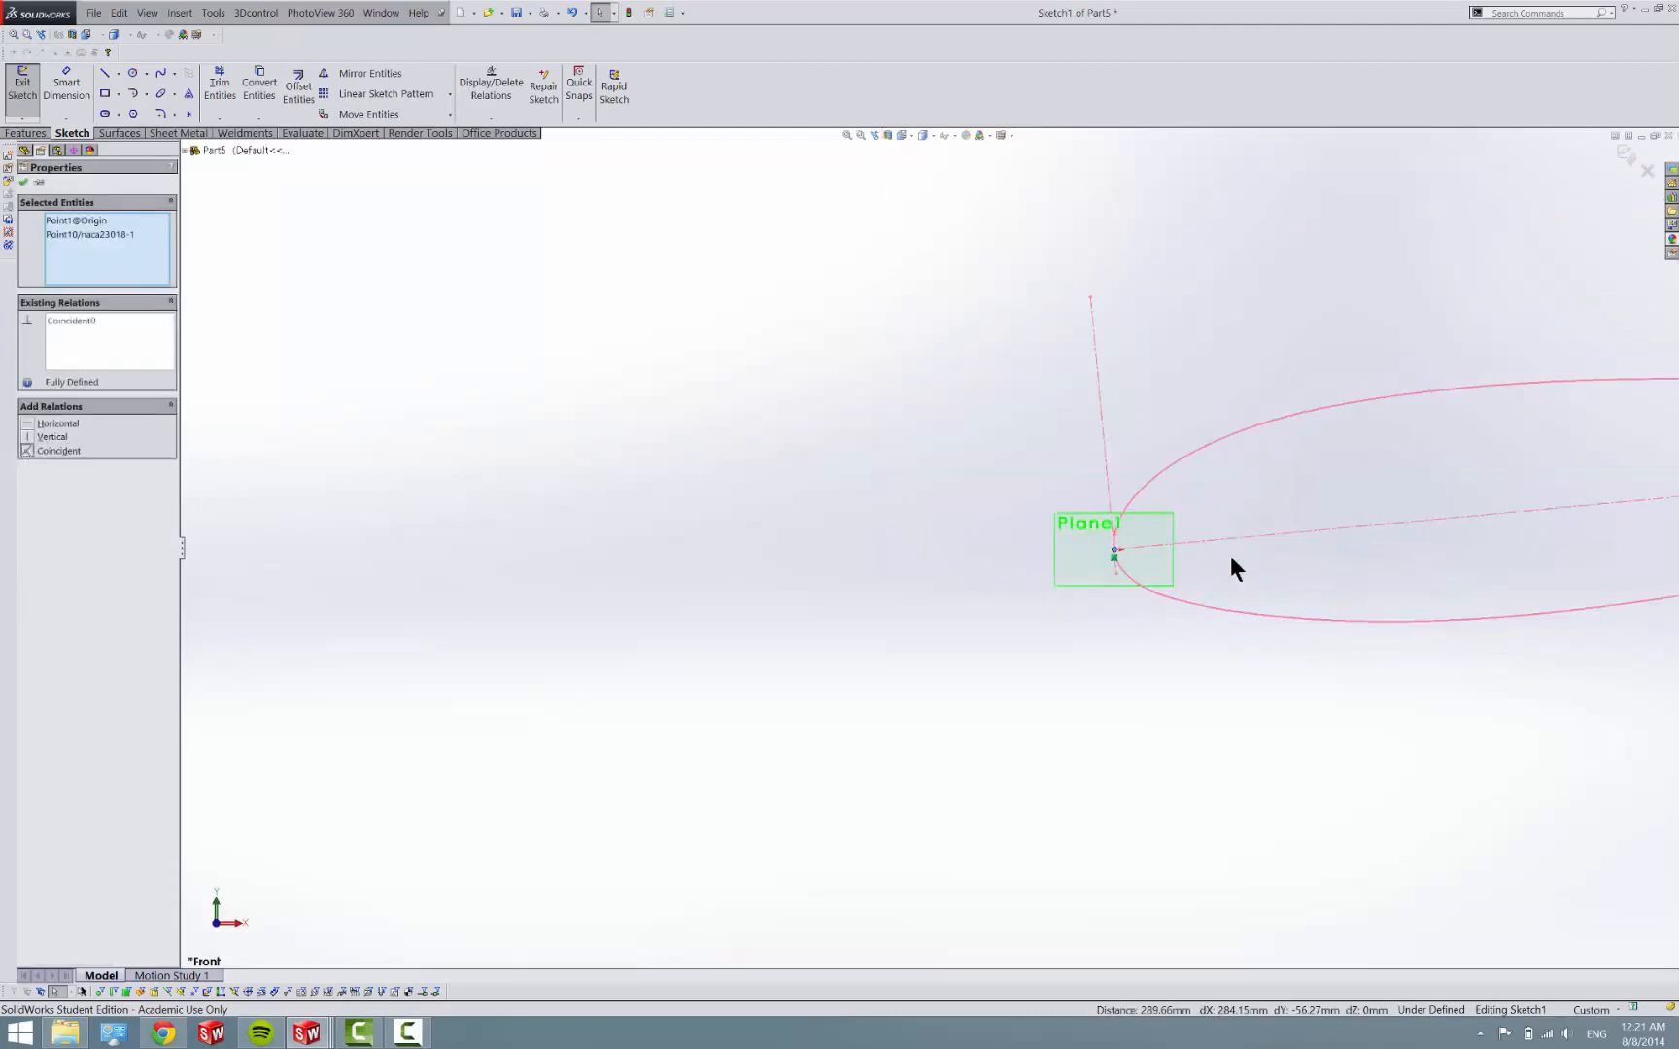
Make the chord line horizontal, fully defining Sketch1, and exit the sketch.
click(1247, 535)
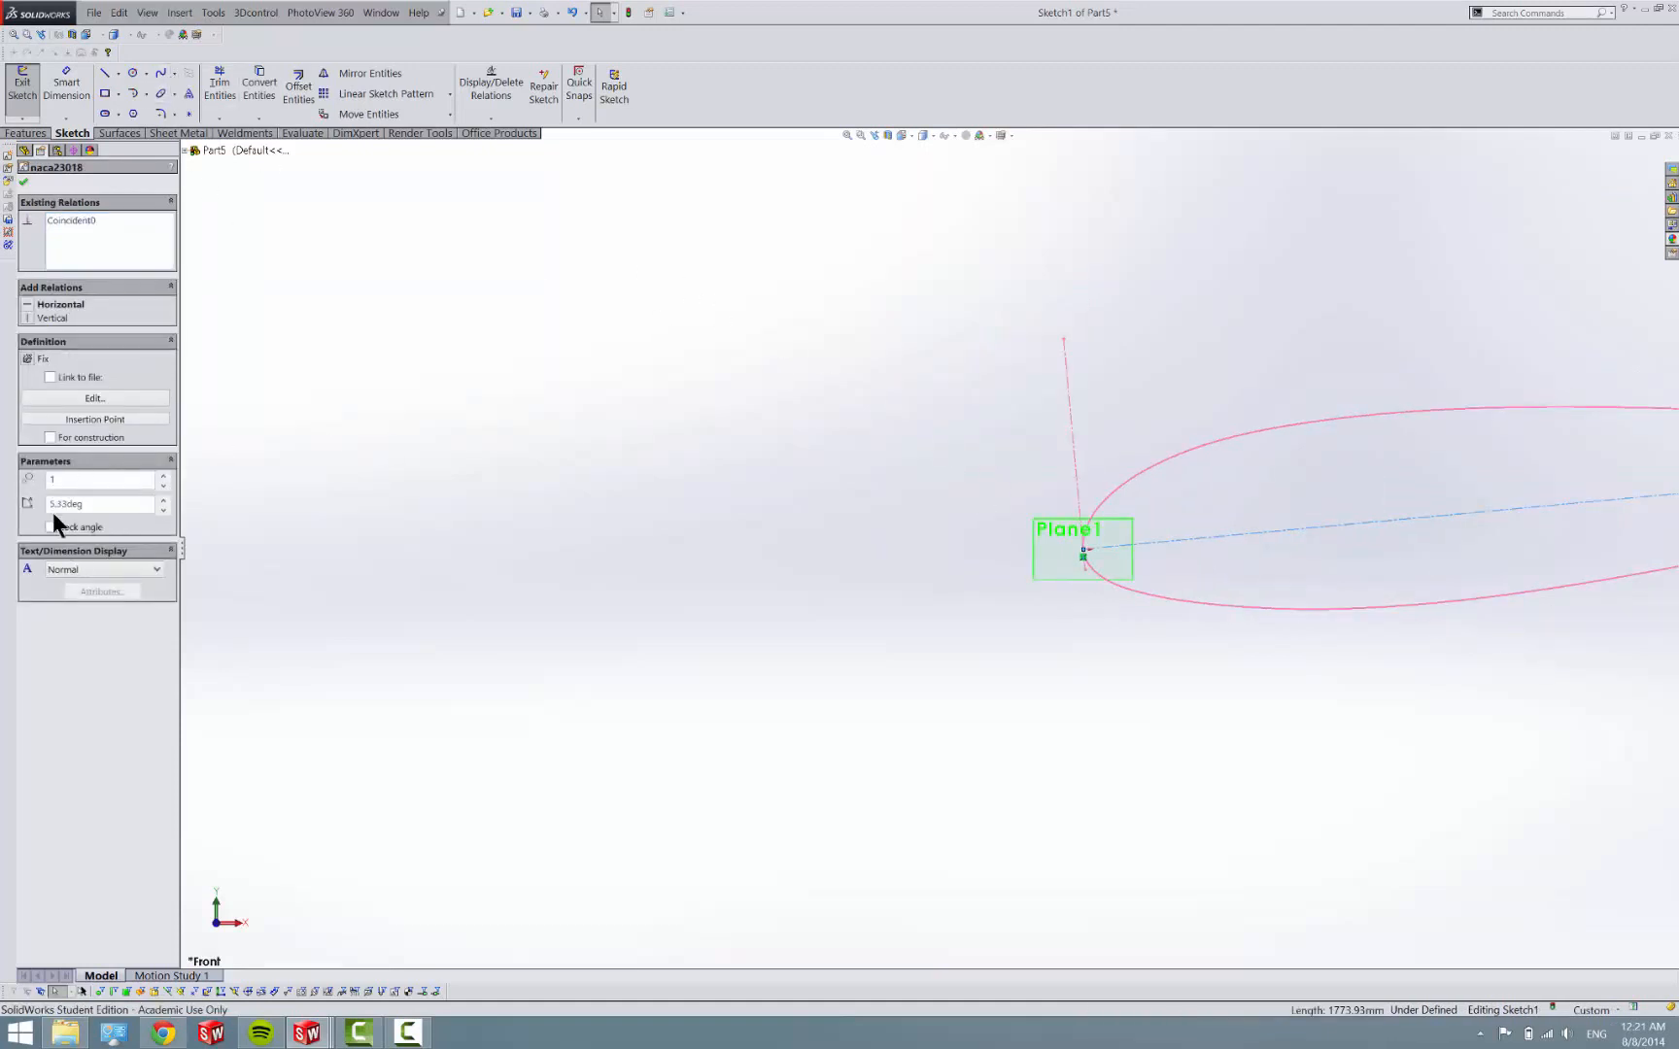
click(57, 305)
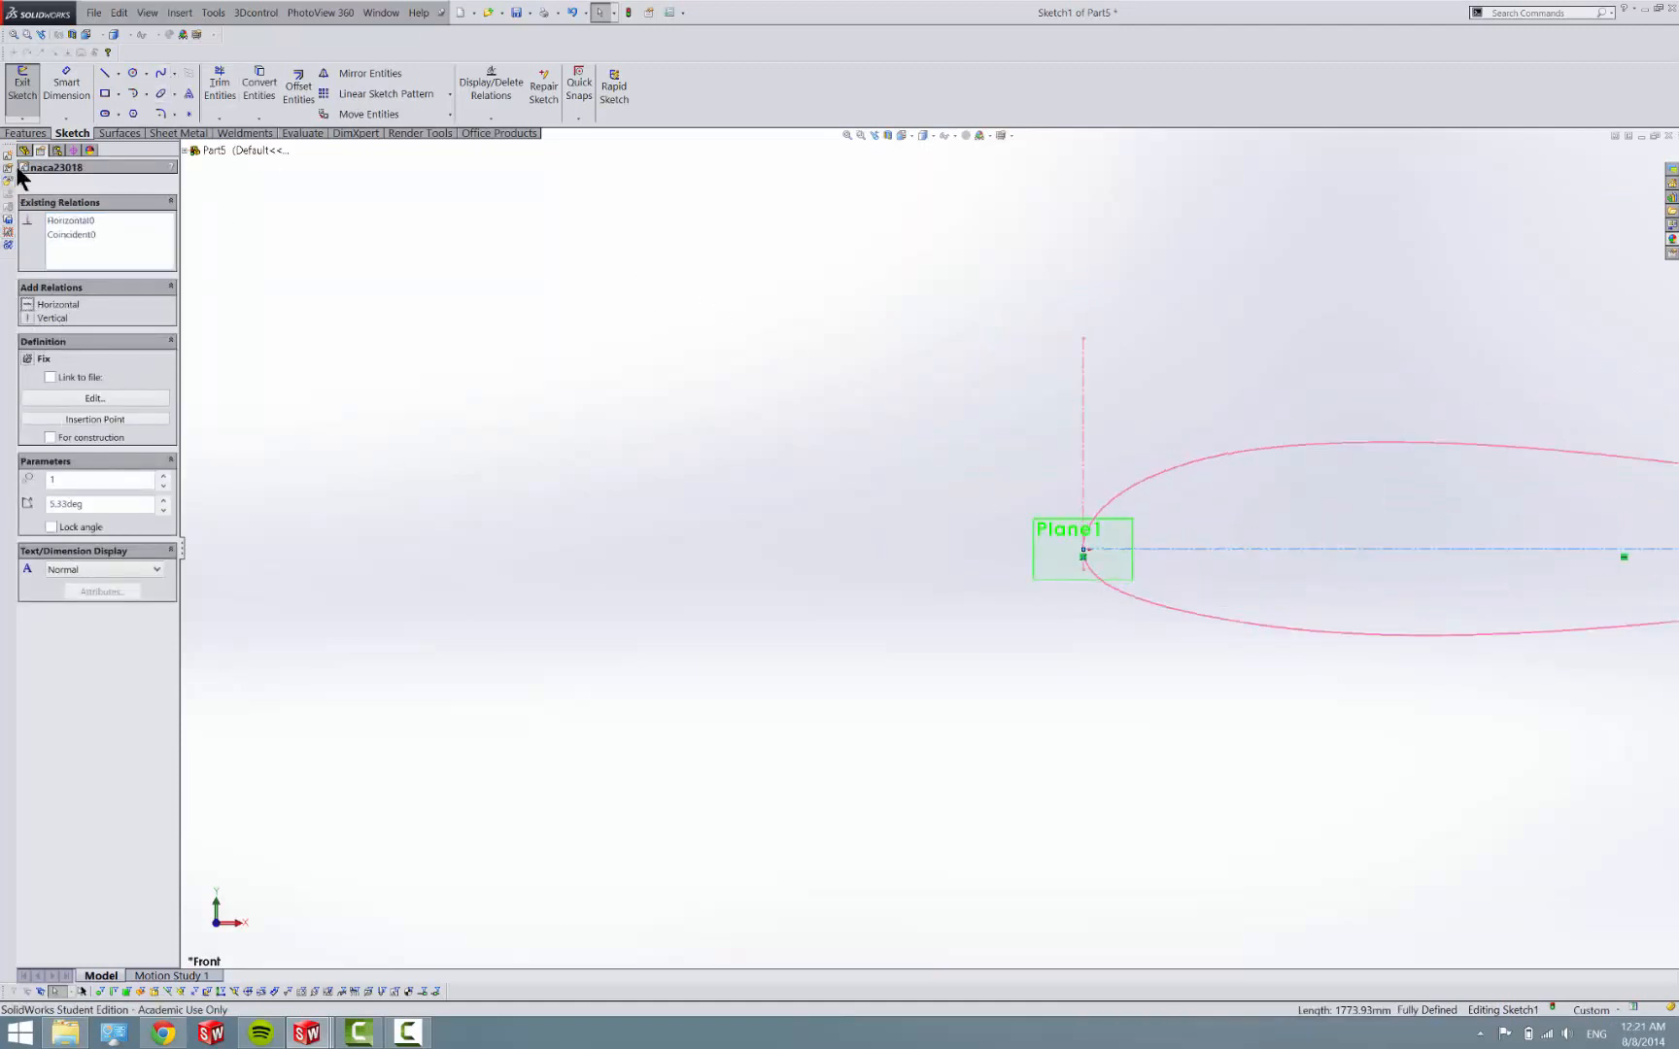
click(29, 90)
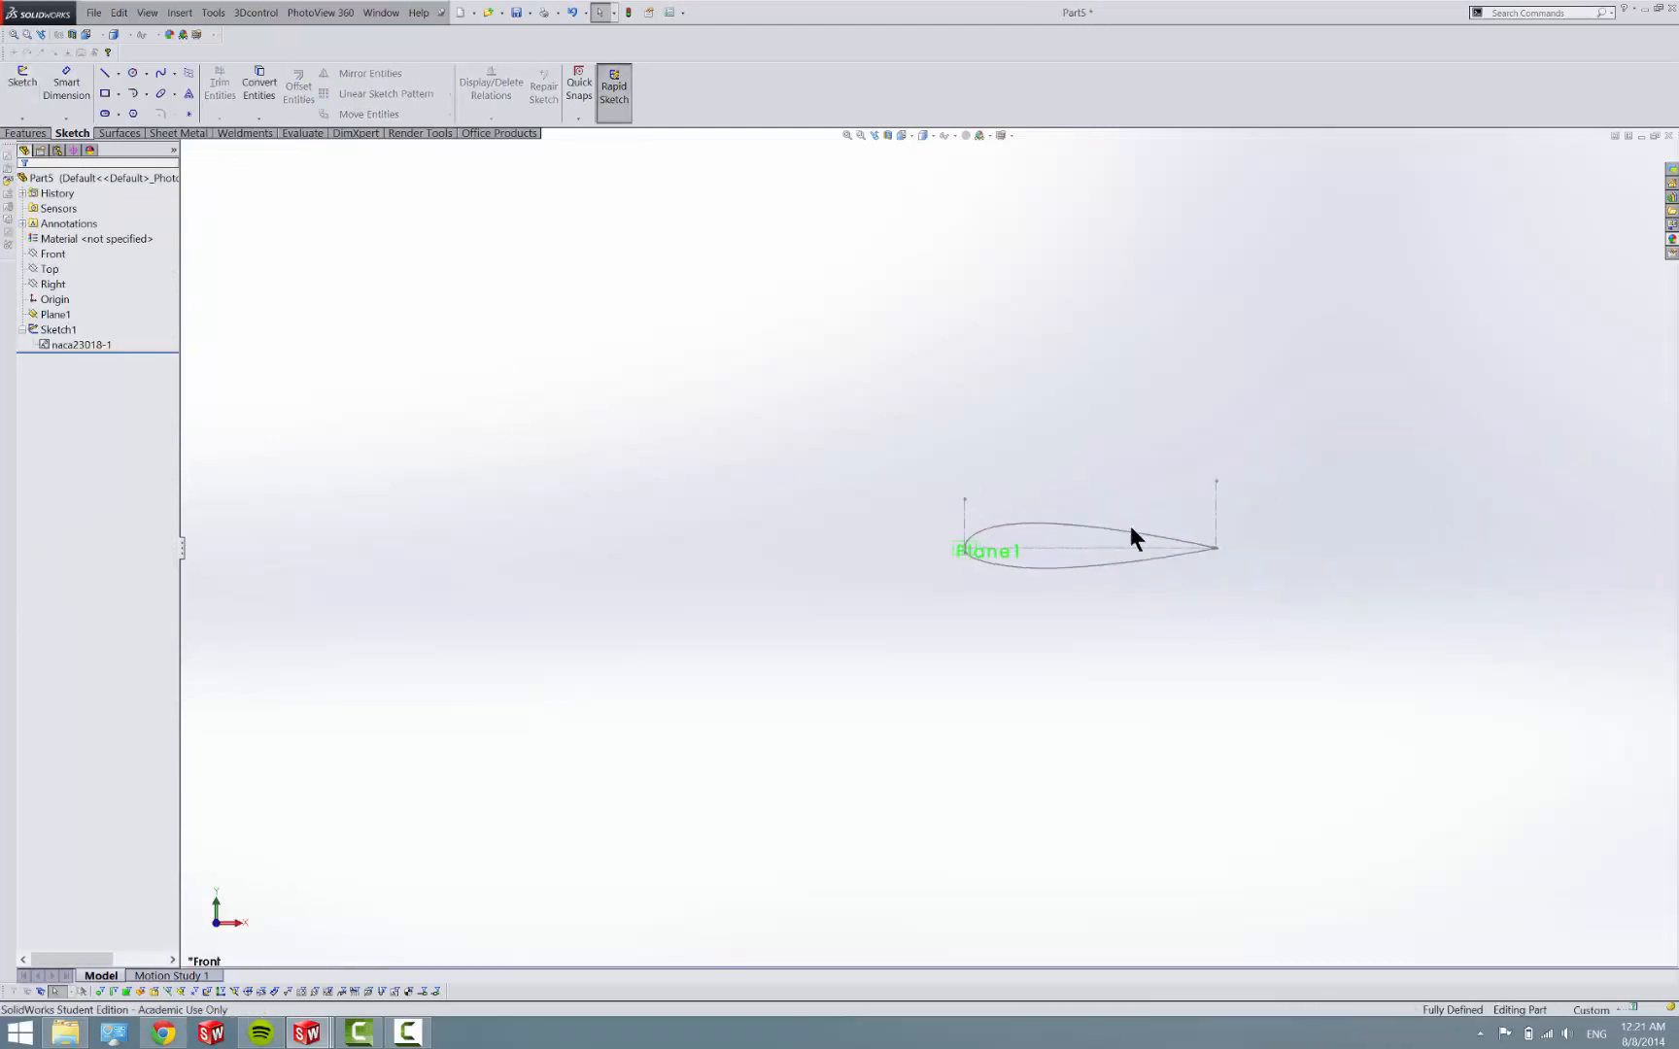
scroll(1086, 535, down, 3)
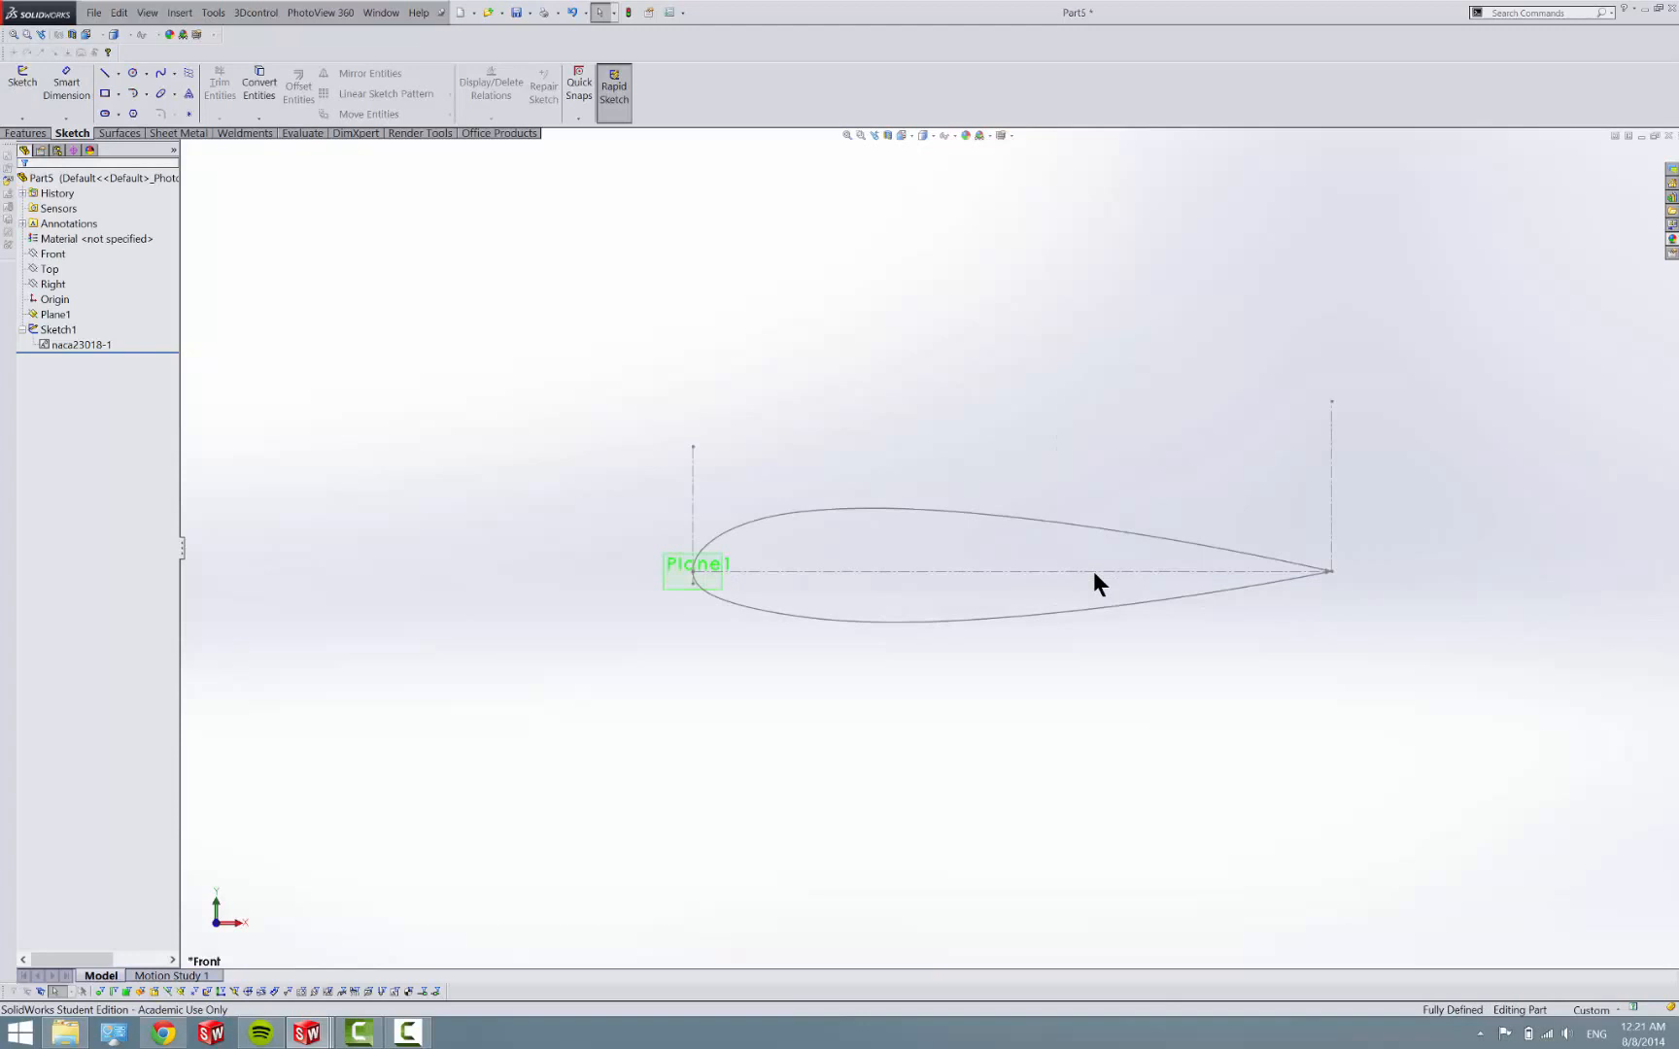
Orbit to a 3D view and select Plane1 for the new sketch.
middle_drag(1093, 572, 1009, 692)
scroll(1012, 692, up, 4)
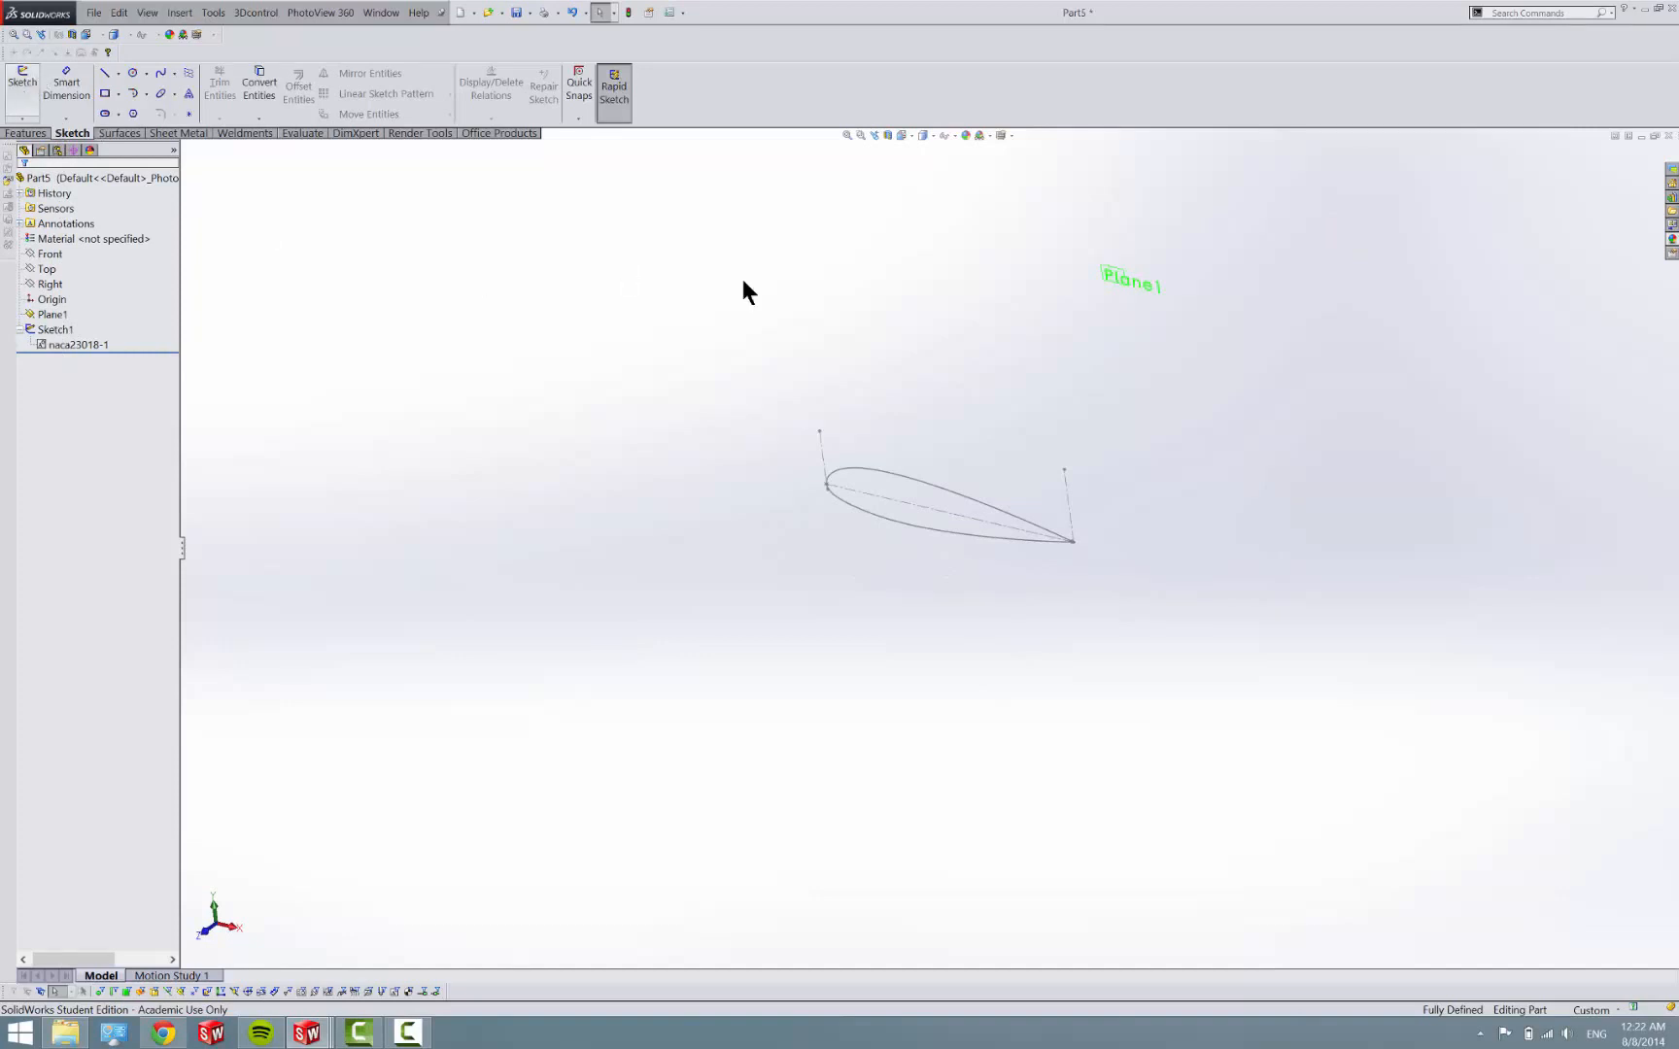
click(1104, 275)
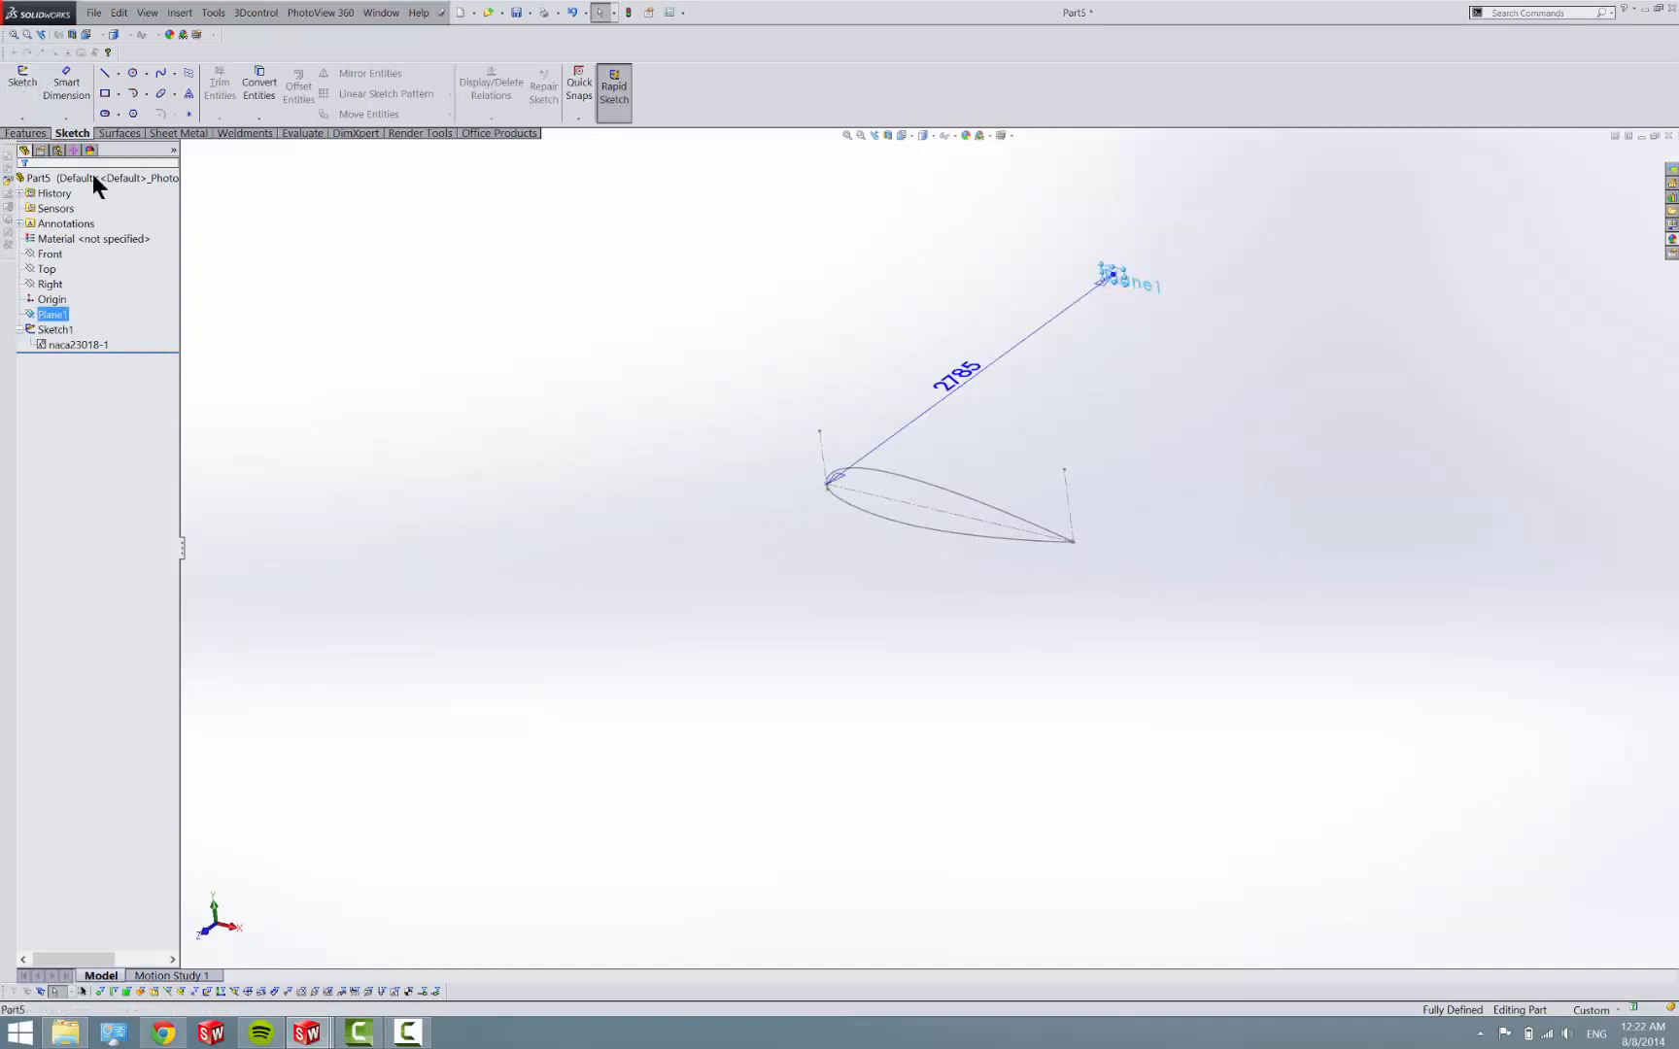
Start Sketch2 on Plane1 and begin inserting a saved block via Tools > Blocks > Insert.
click(20, 82)
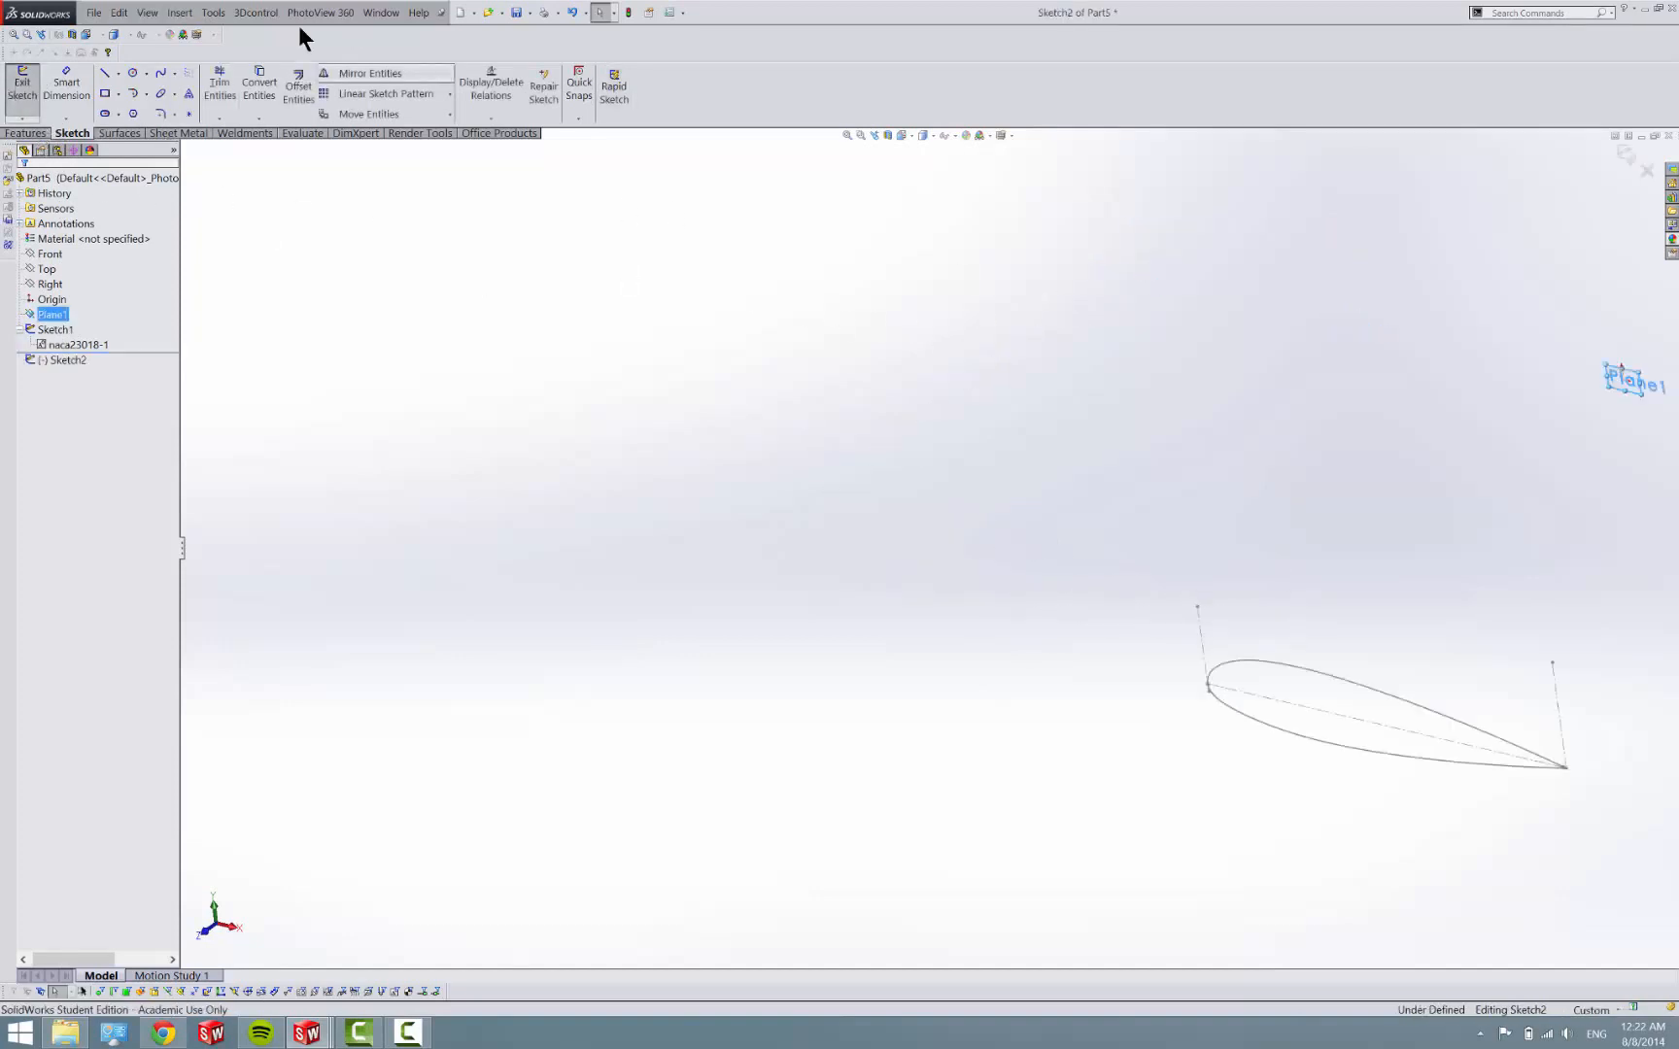
click(181, 13)
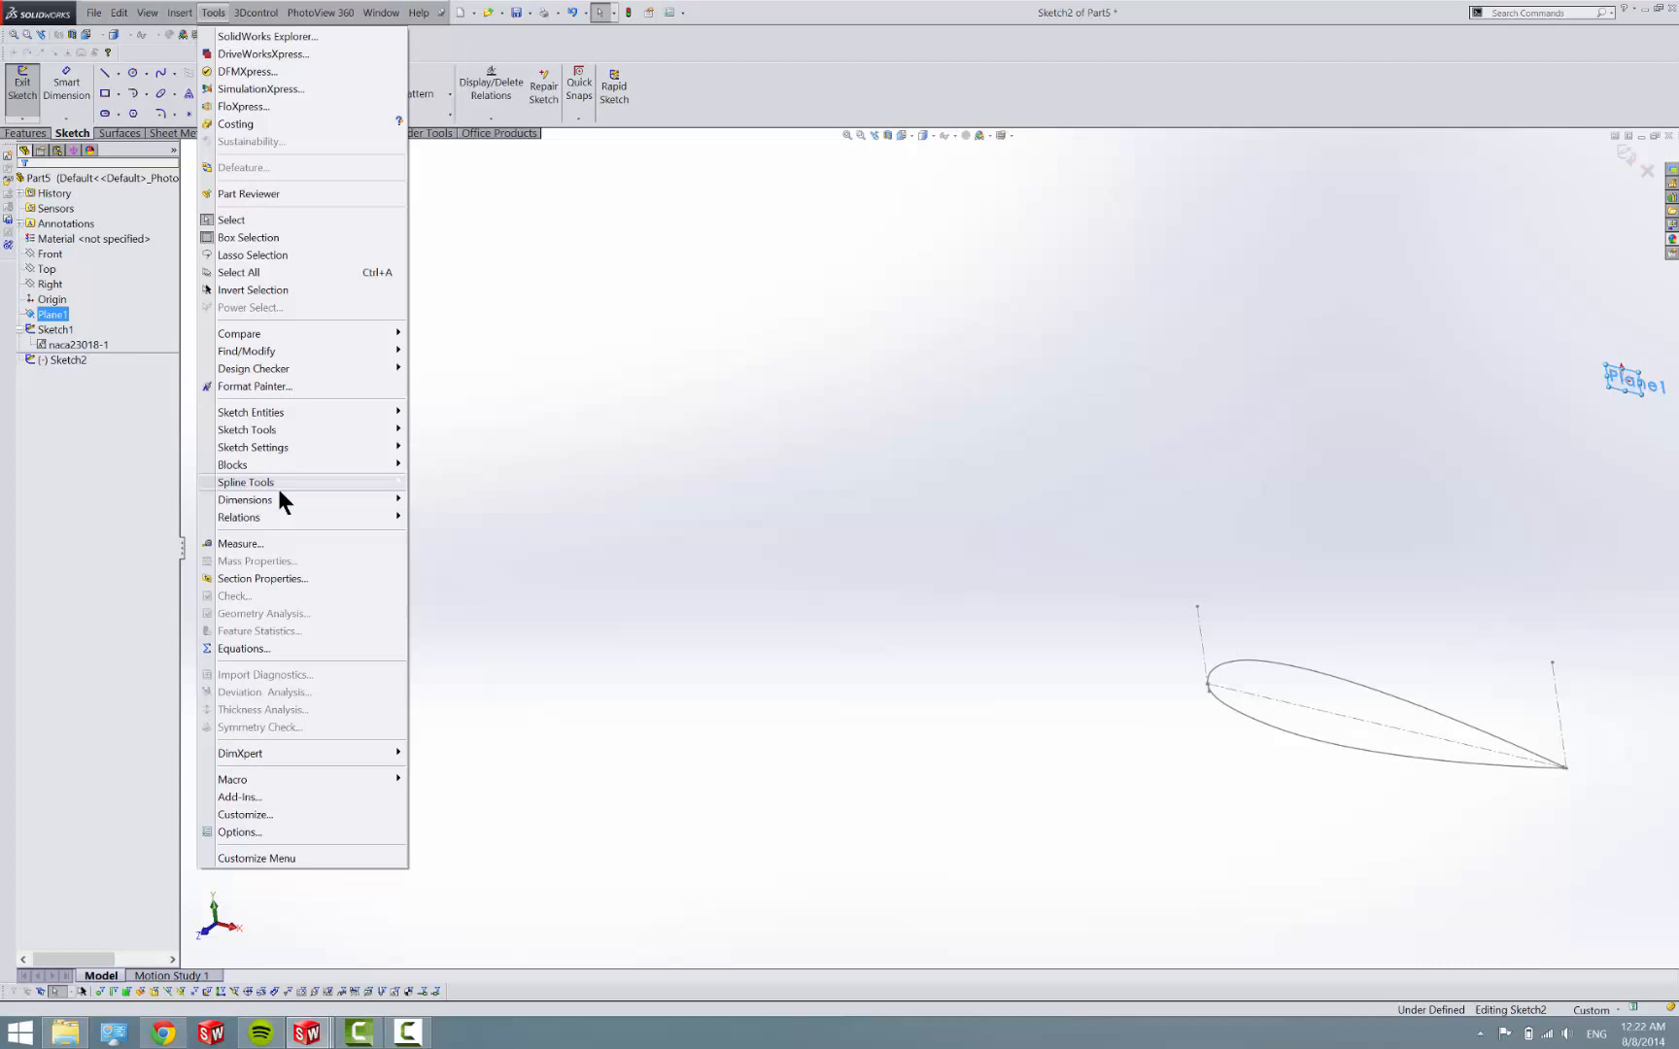
click(486, 495)
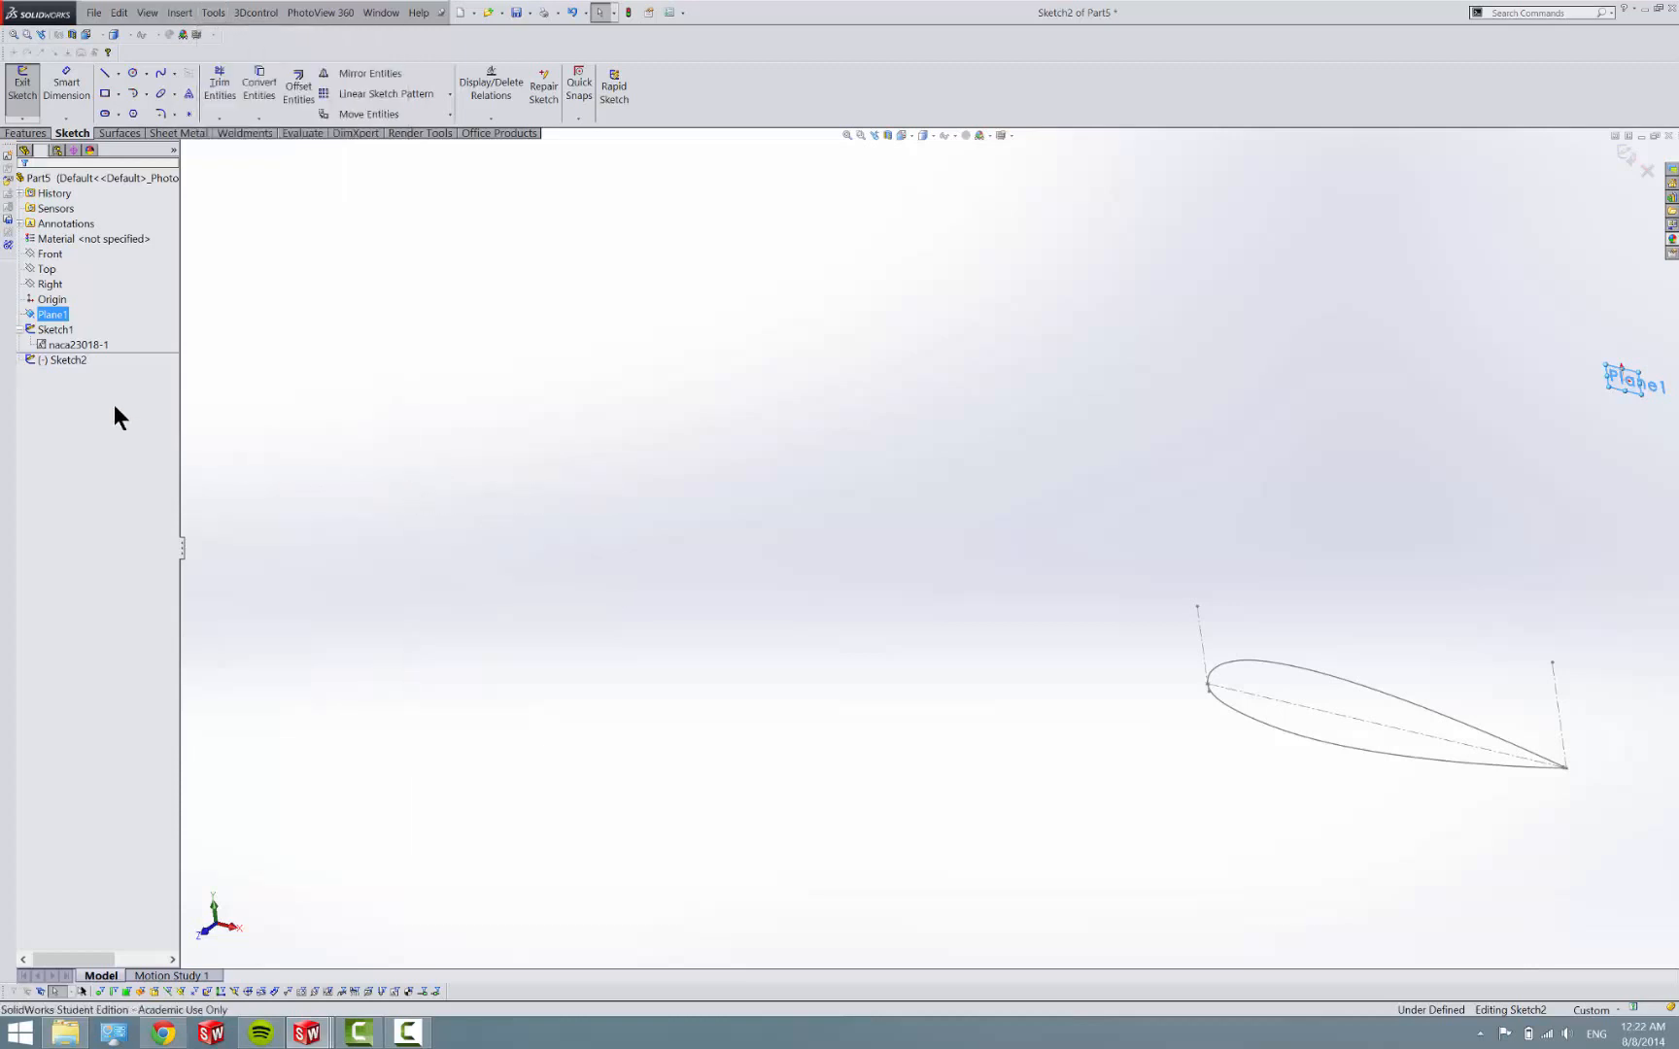
click(110, 357)
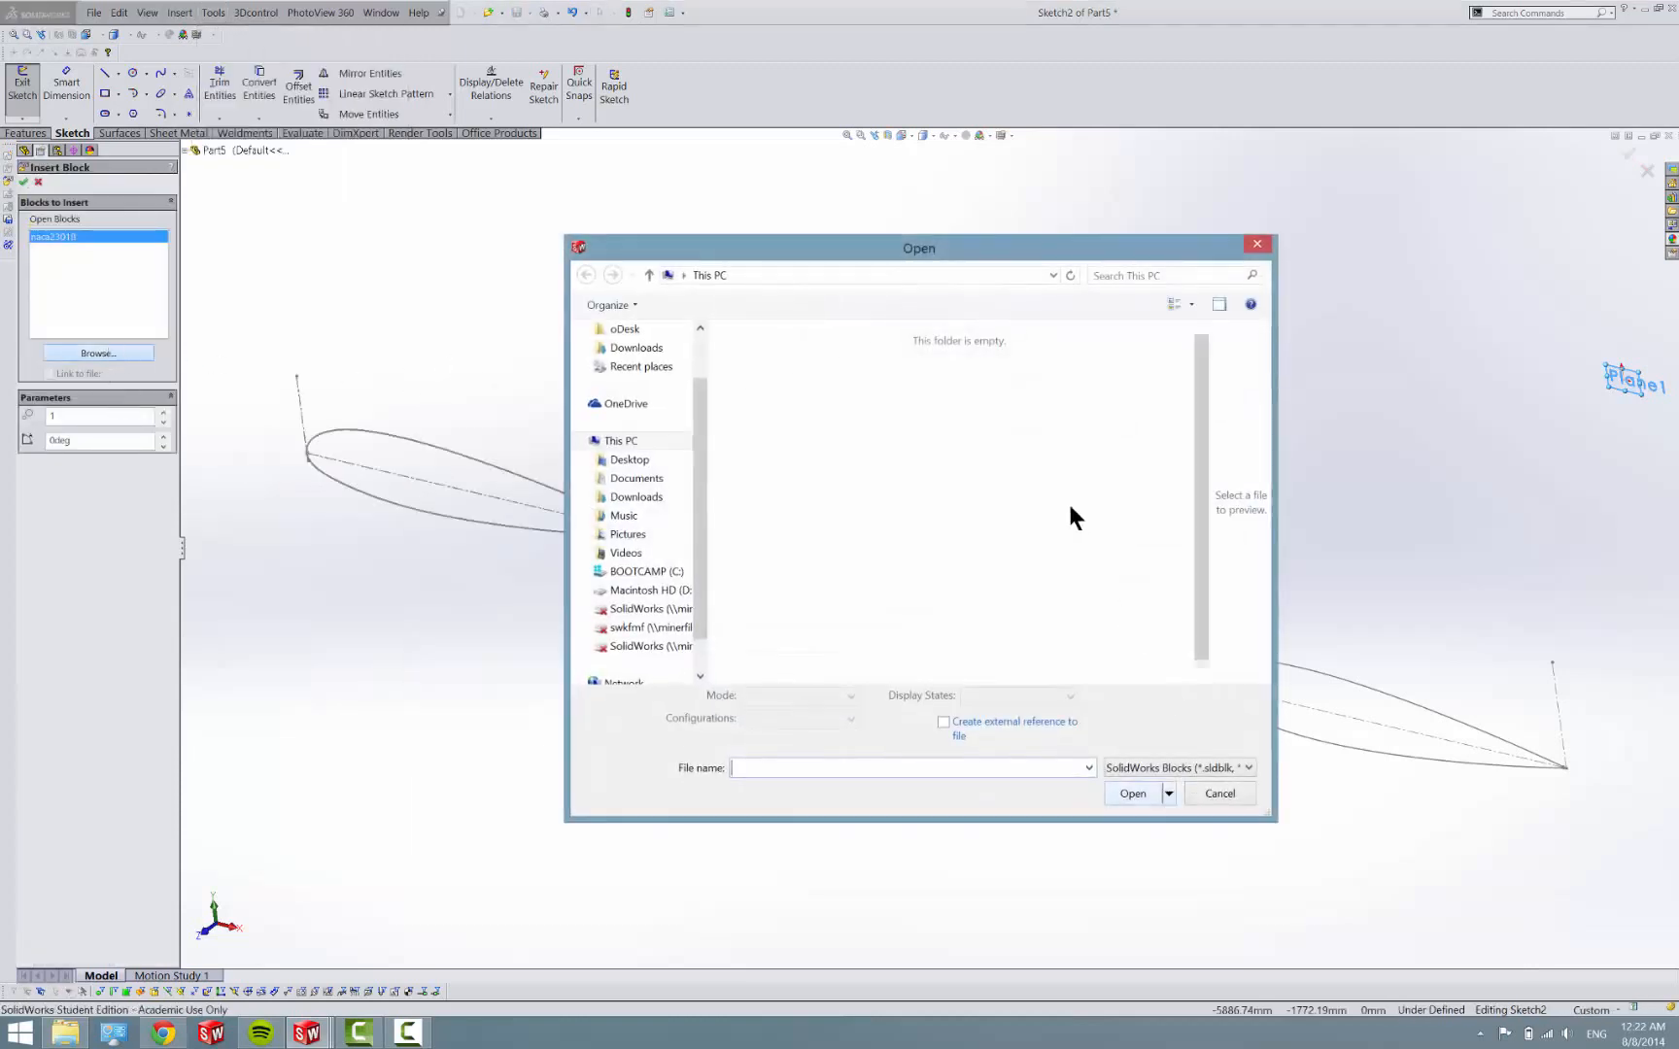
Load naca23015.SLDBLK from Documents\oDesk\Cessna Plane\airfoils and place one copy on Plane1.
click(625, 328)
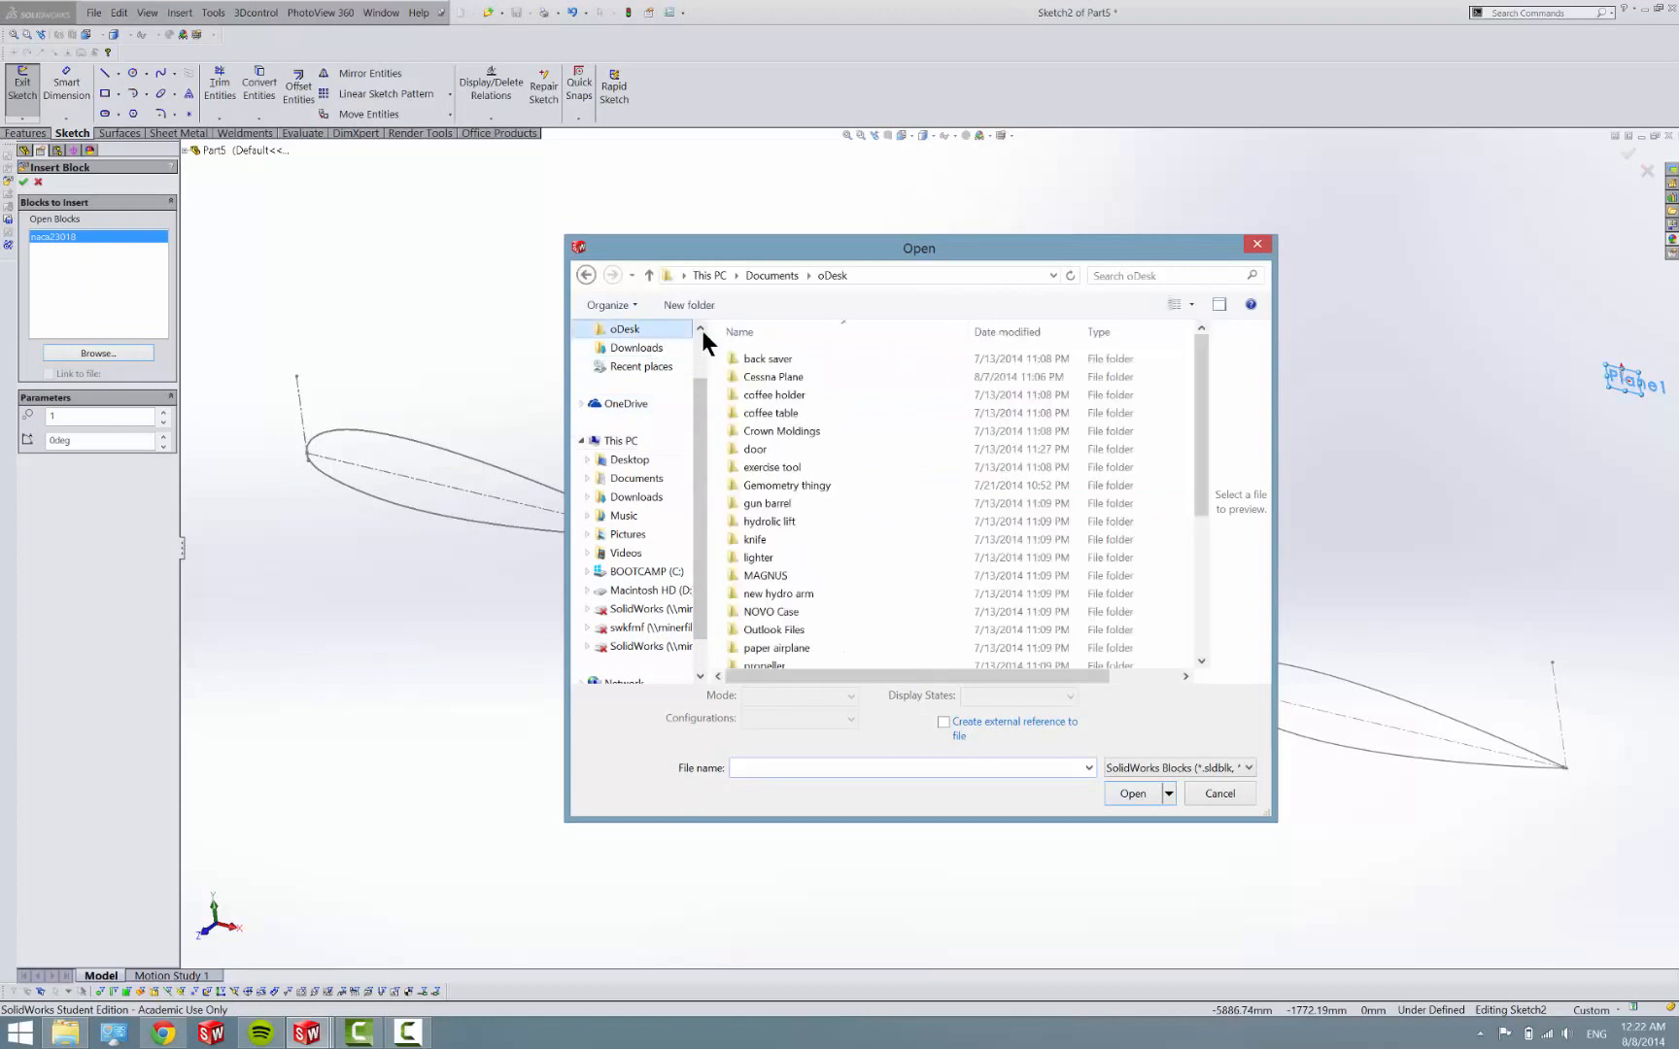
click(767, 377)
double_click(762, 372)
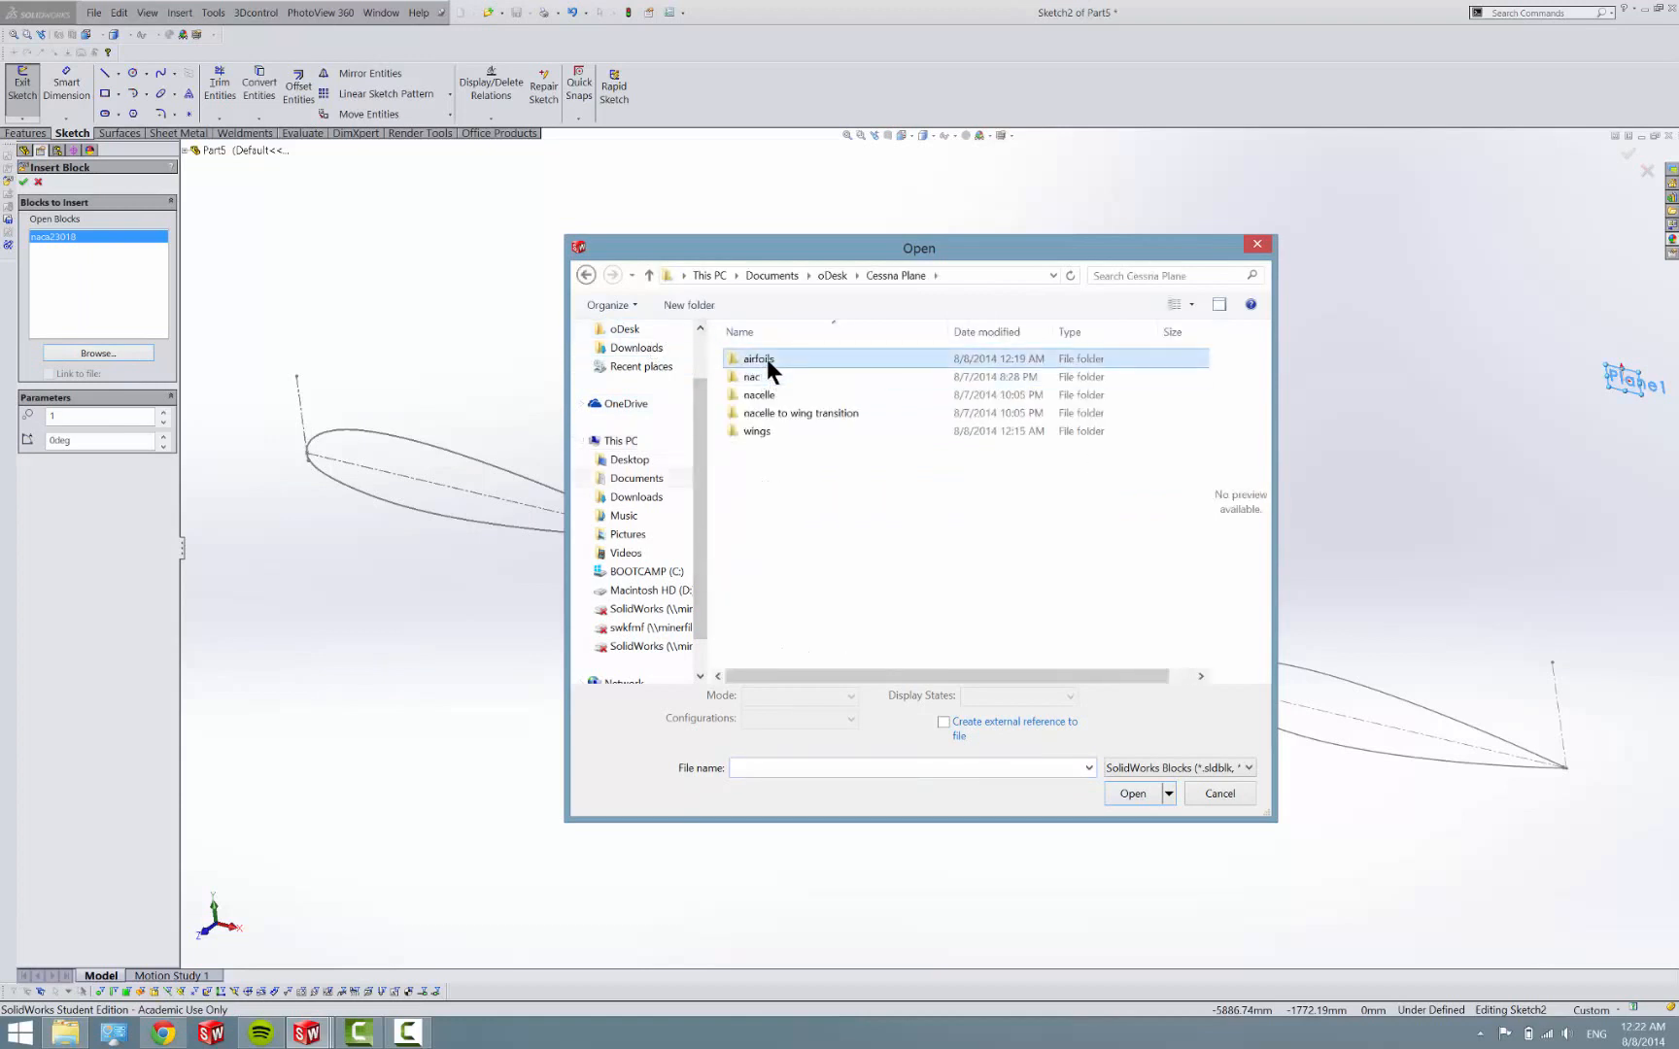
double_click(767, 359)
click(786, 376)
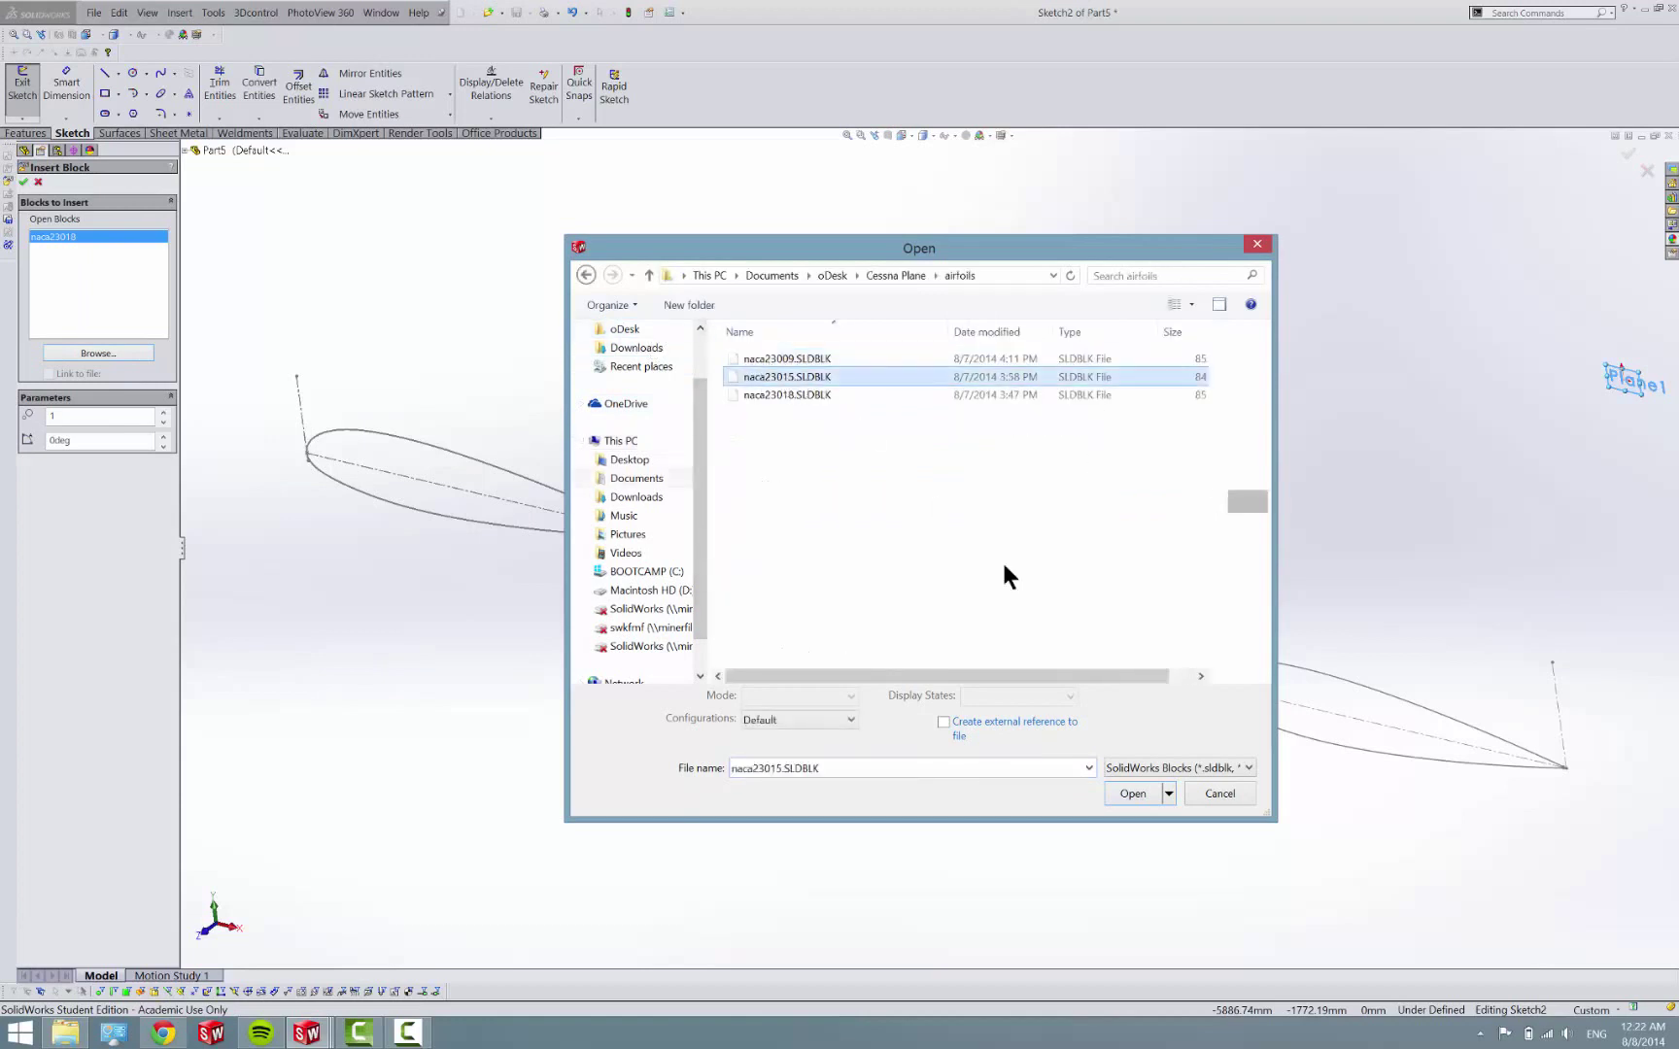
click(1131, 794)
scroll(839, 589, down, 3)
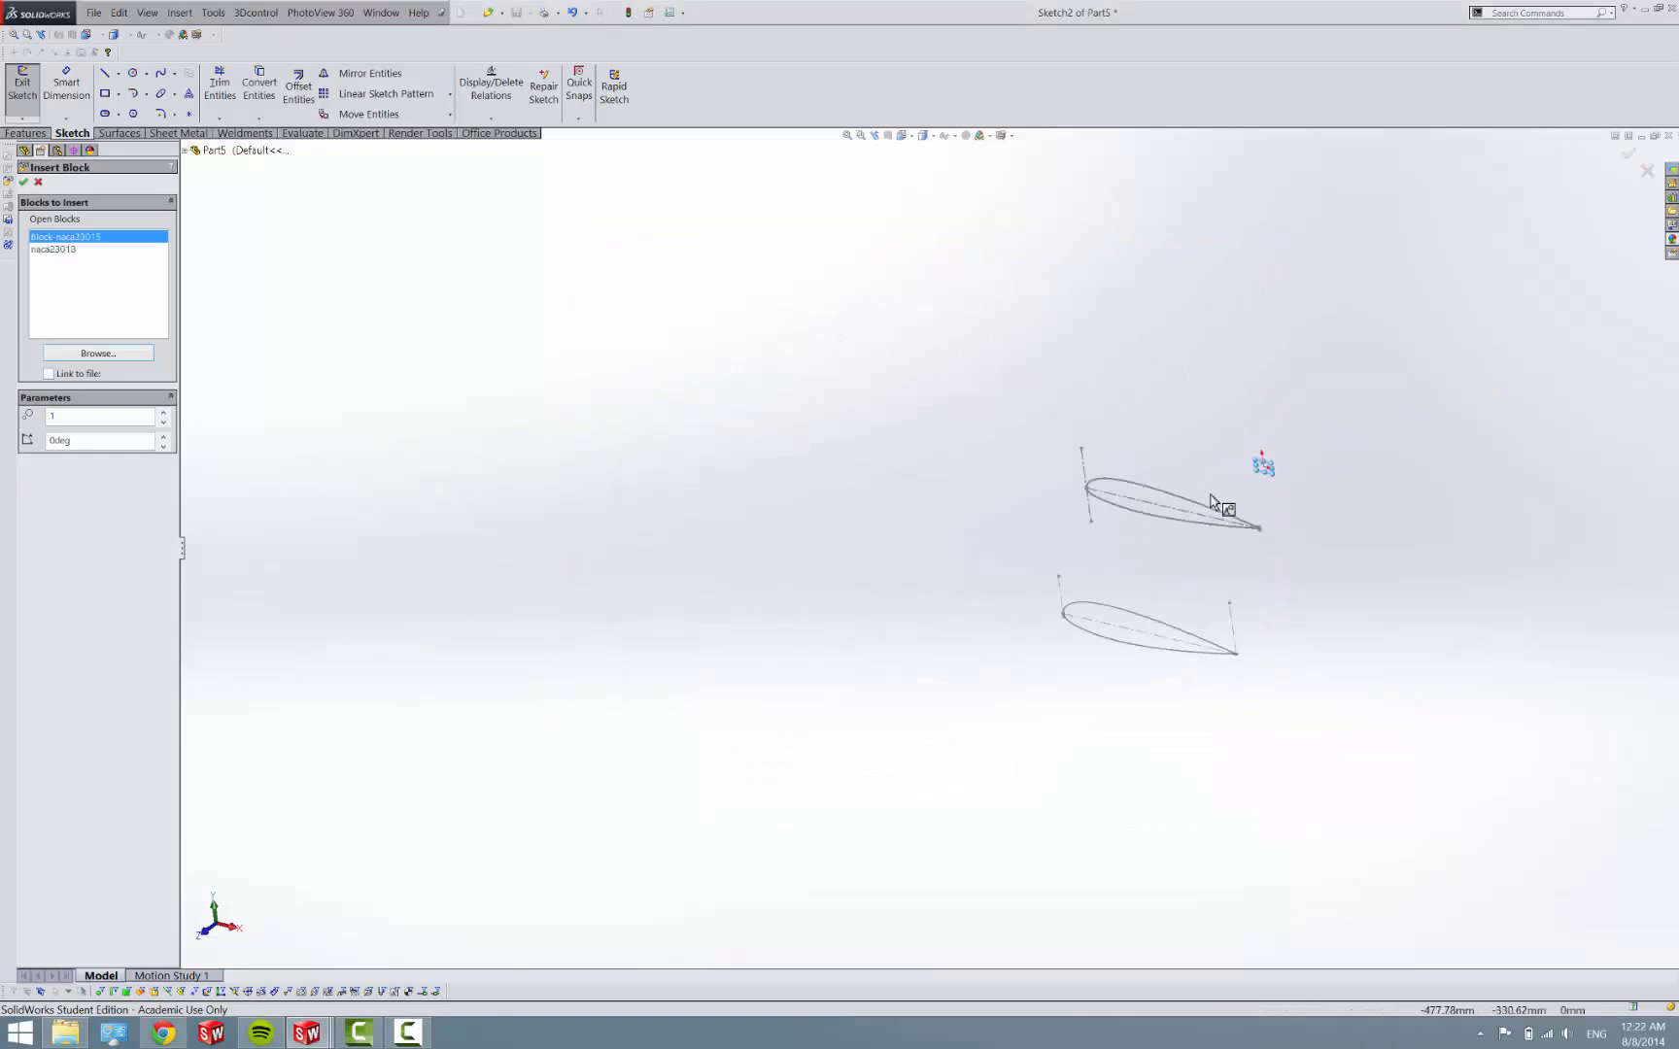
click(1326, 524)
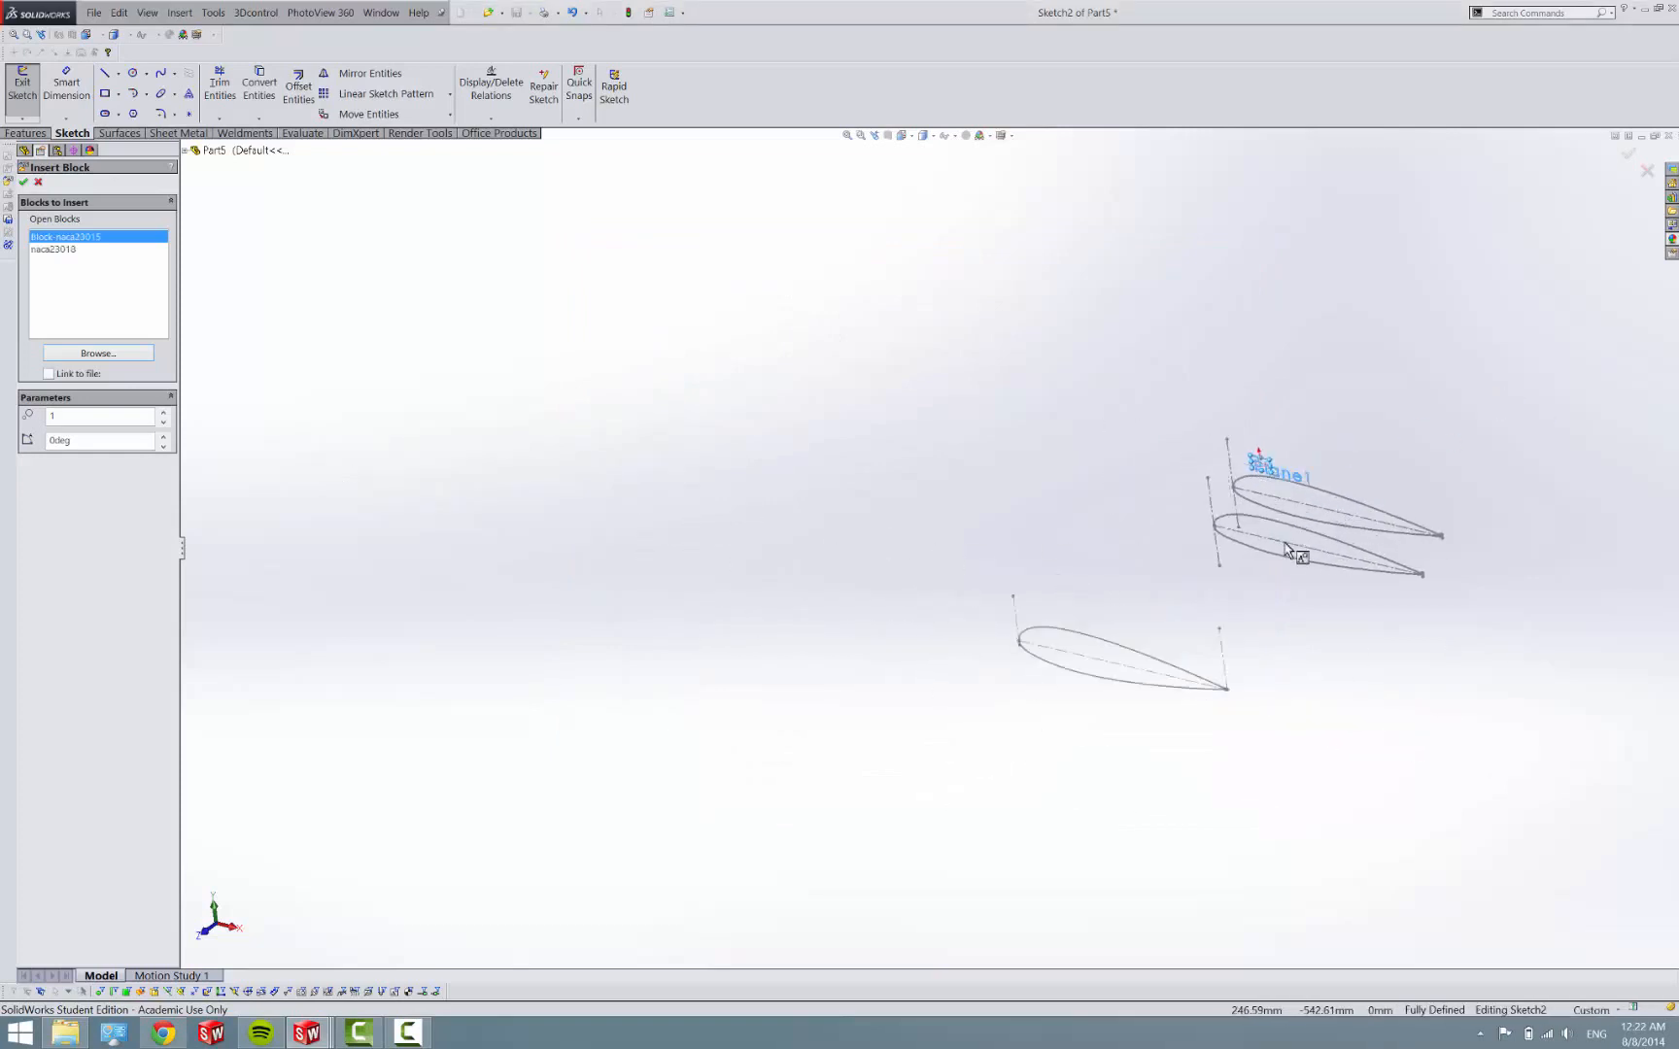
key(Escape)
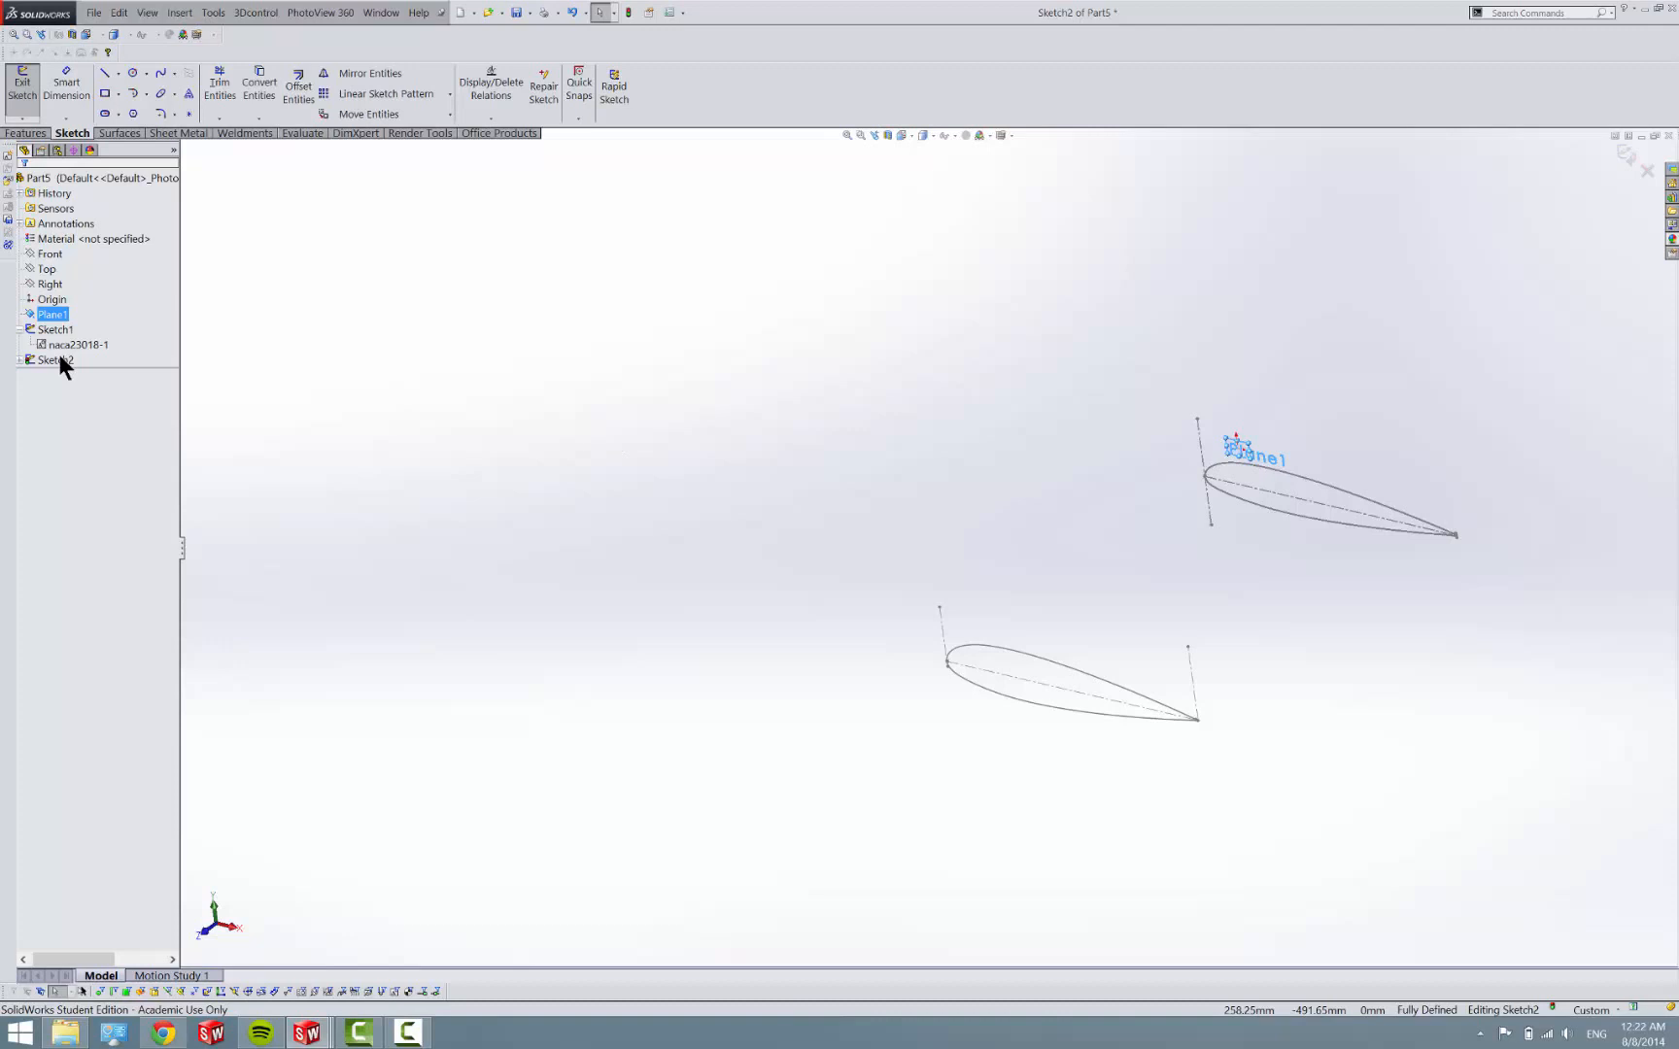
Edit the naca23015 block and examine the leading-edge point and airfoil curve.
click(29, 359)
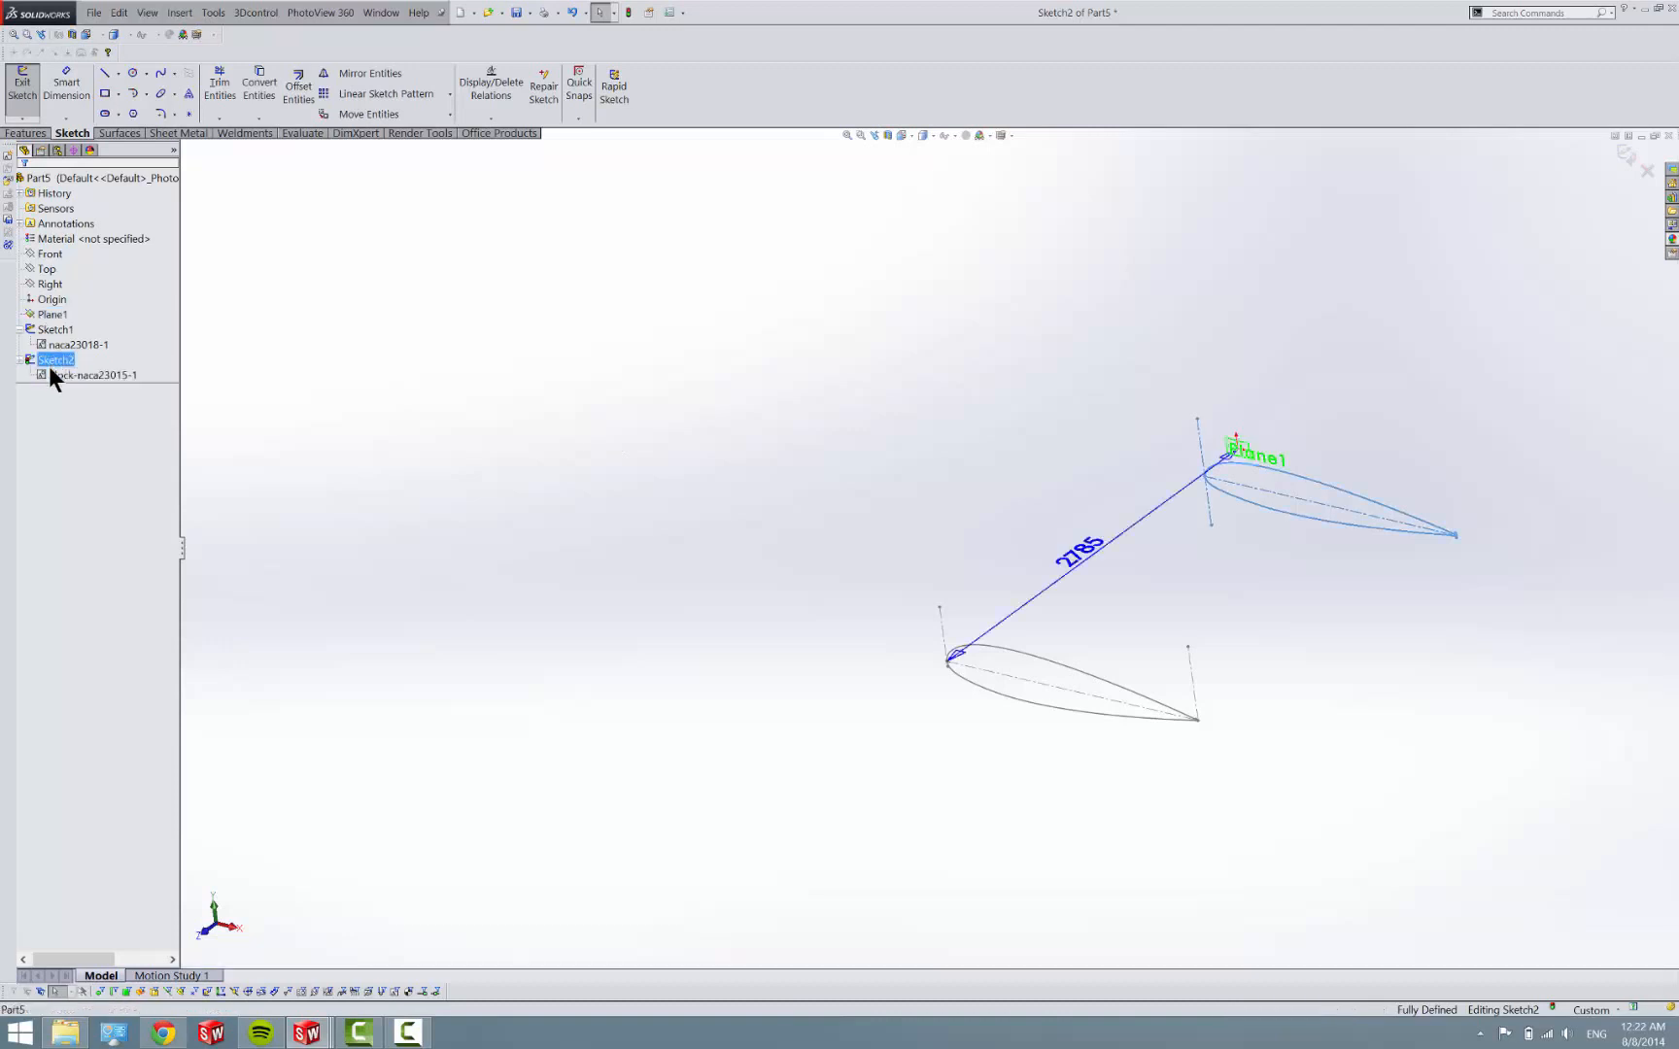
double_click(48, 373)
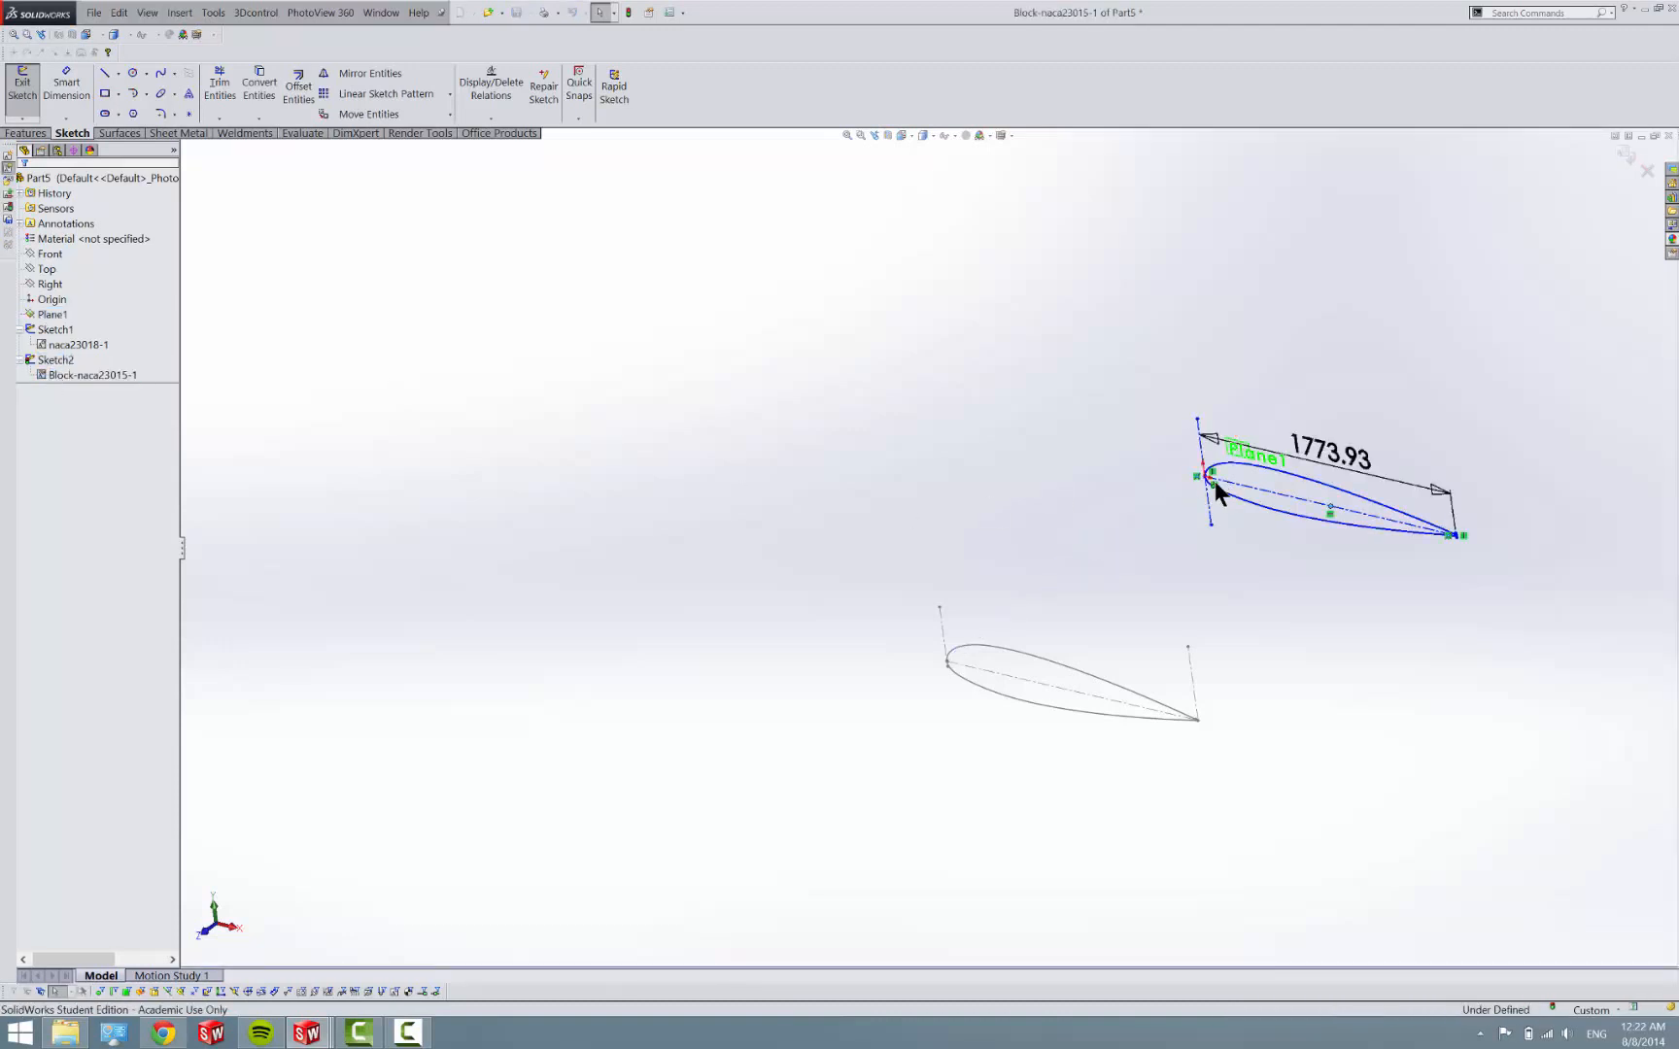
scroll(1214, 482, up, 2)
scroll(1198, 484, up, 3)
scroll(1106, 498, up, 4)
scroll(682, 646, up, 3)
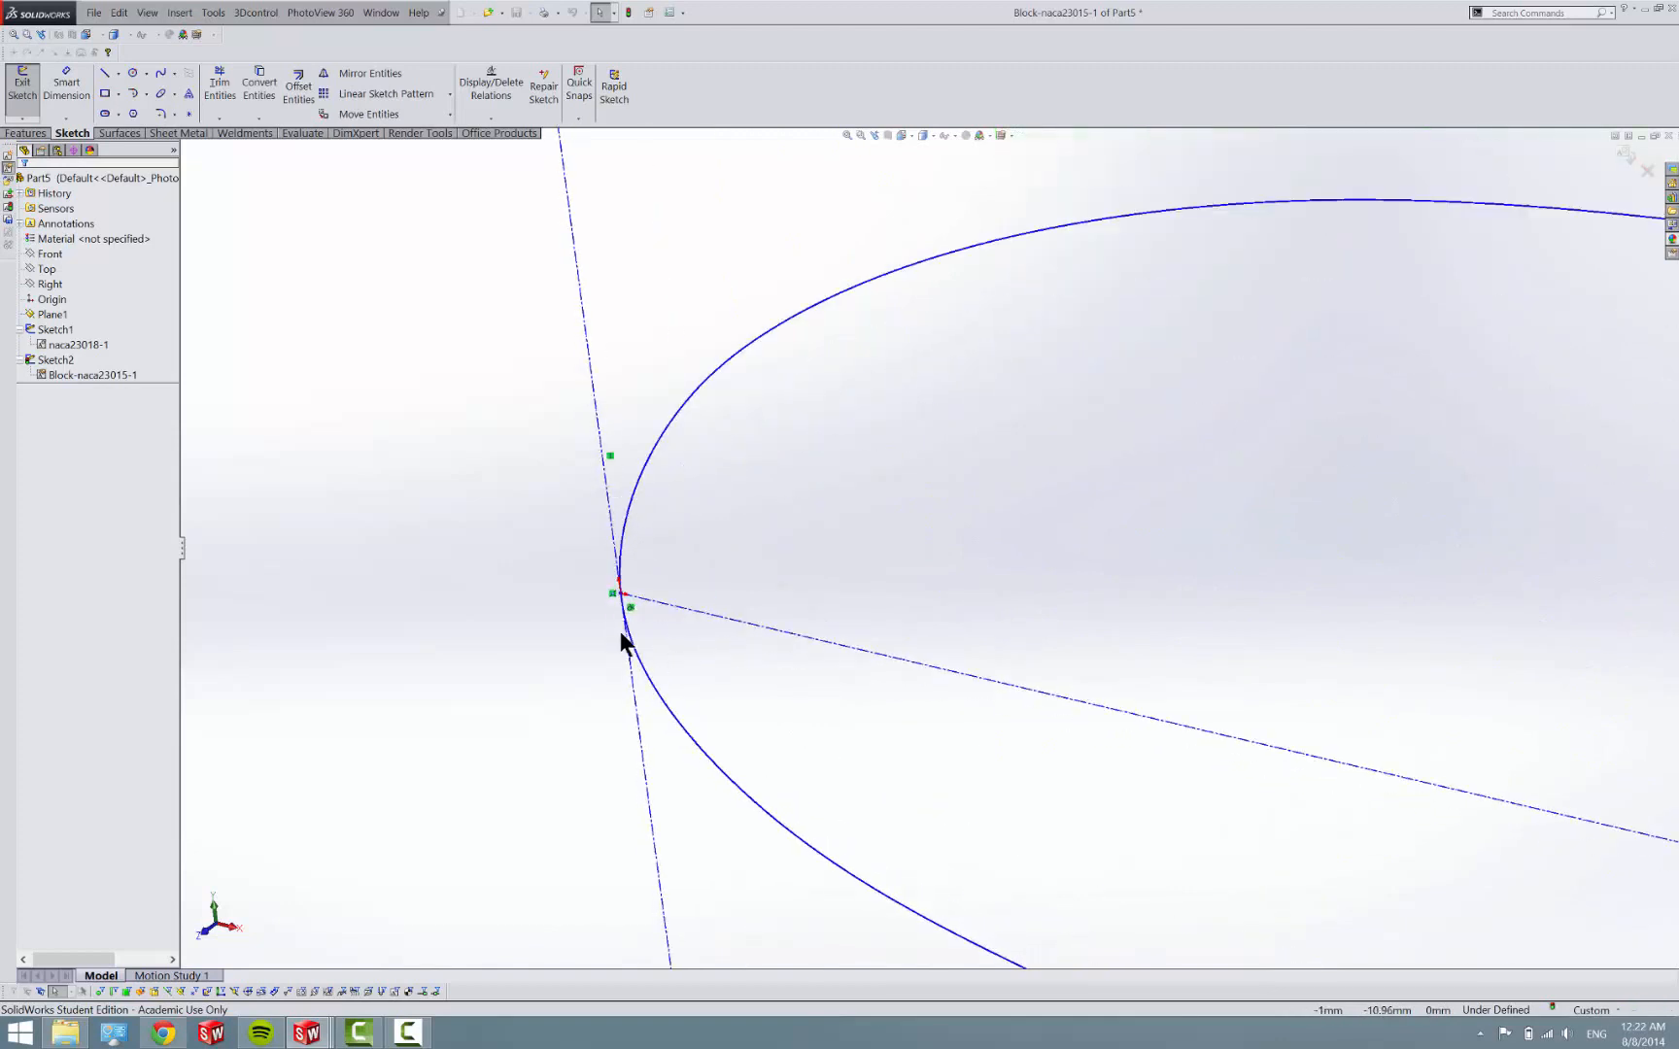
scroll(636, 583, up, 2)
scroll(642, 598, up, 2)
scroll(725, 574, up, 2)
scroll(656, 564, up, 2)
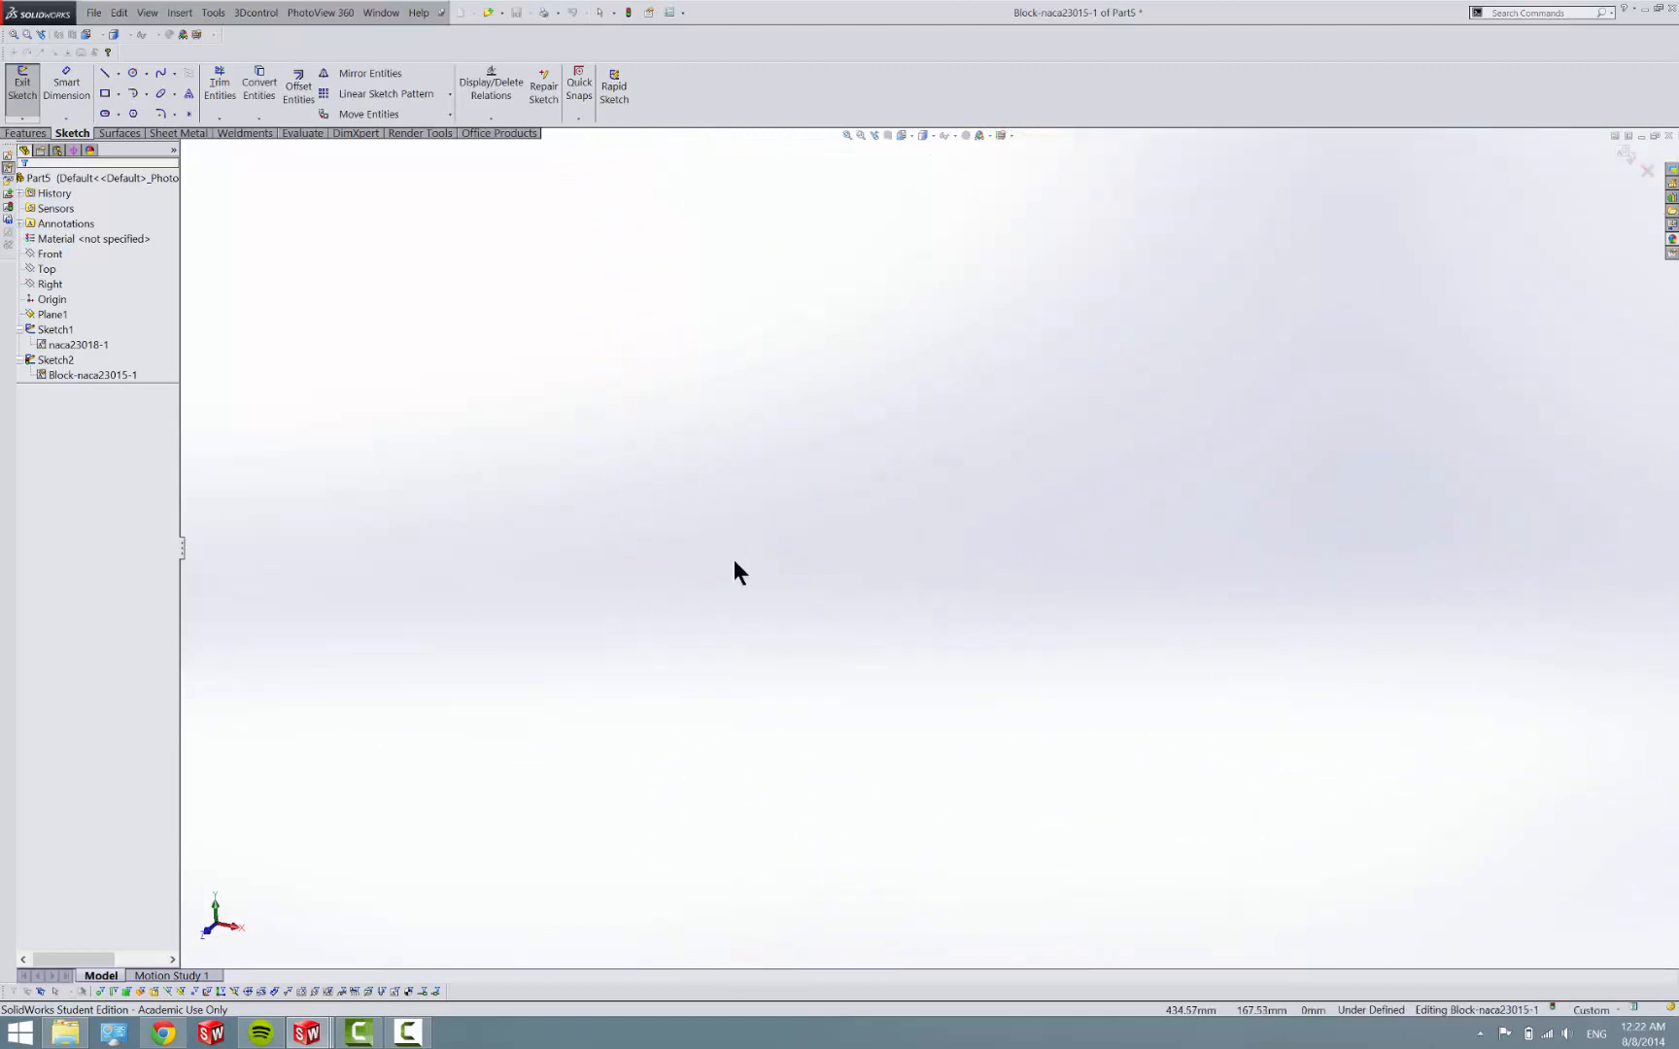
middle_drag(727, 565, 803, 336)
scroll(740, 418, down, 4)
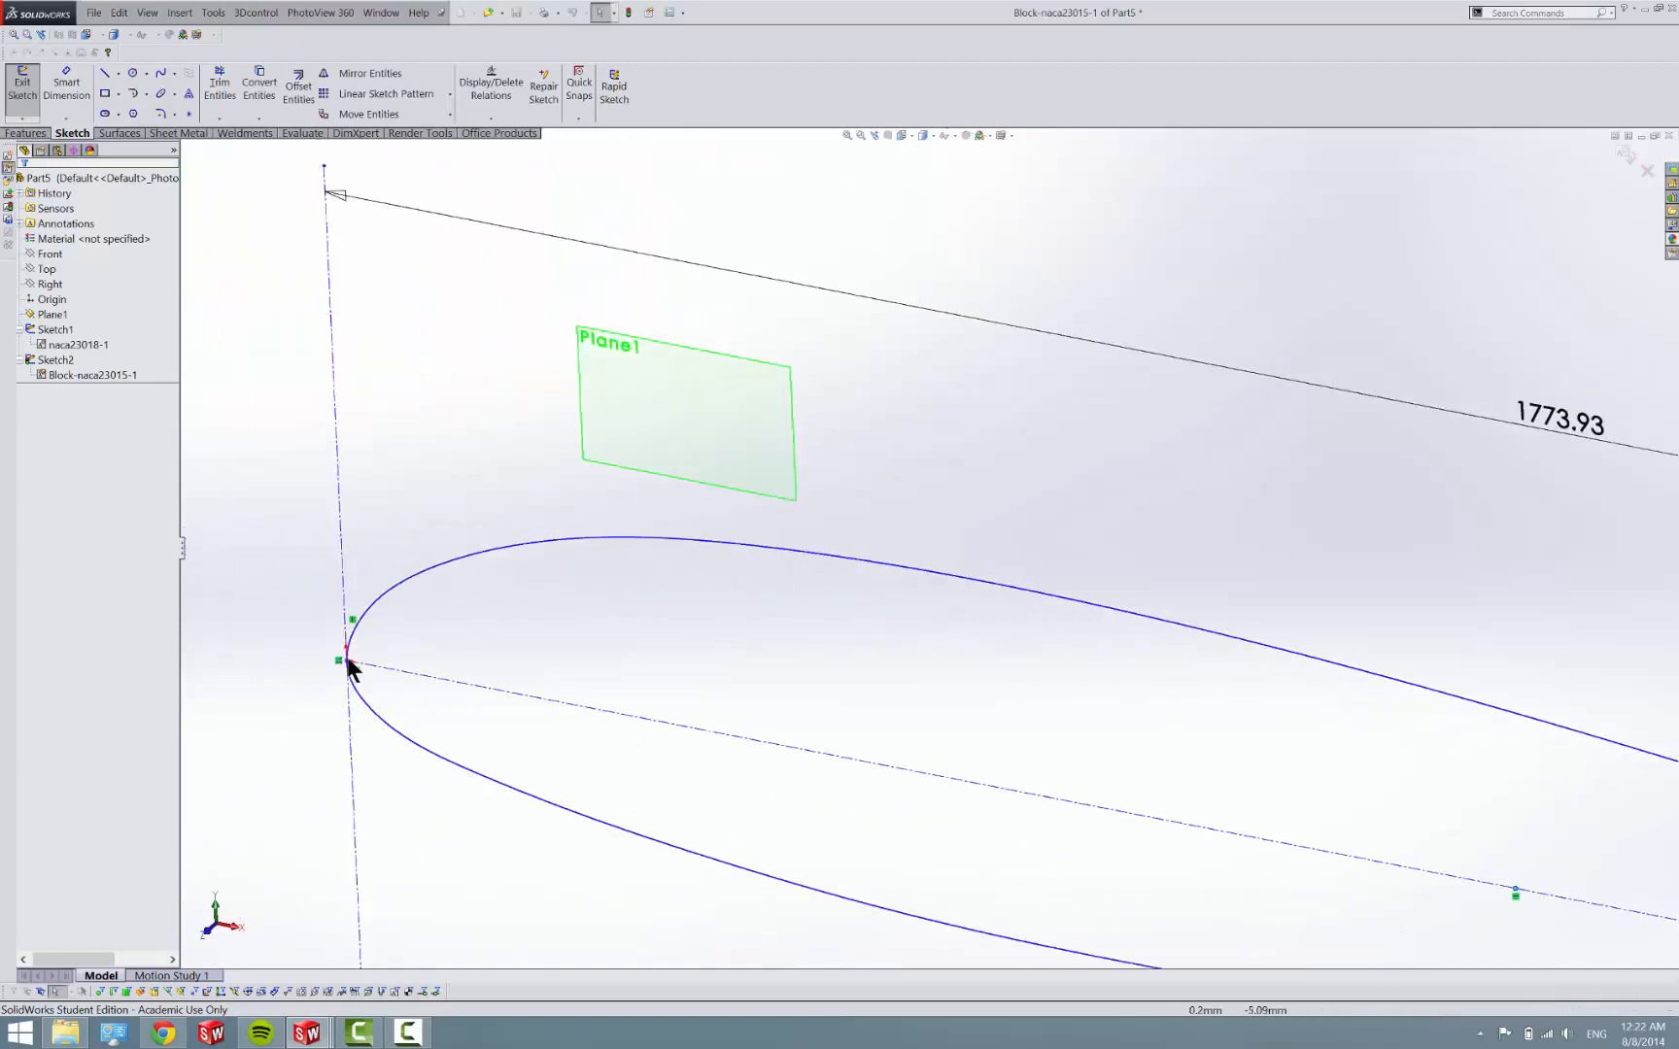
scroll(441, 603, up, 2)
scroll(452, 643, up, 3)
mouse_move(623, 636)
ctrl+middle_down()
mouse_move(1092, 459)
mouse_move(1023, 469)
mouse_move(939, 537)
ctrl+middle_up()
scroll(1142, 407, up, 3)
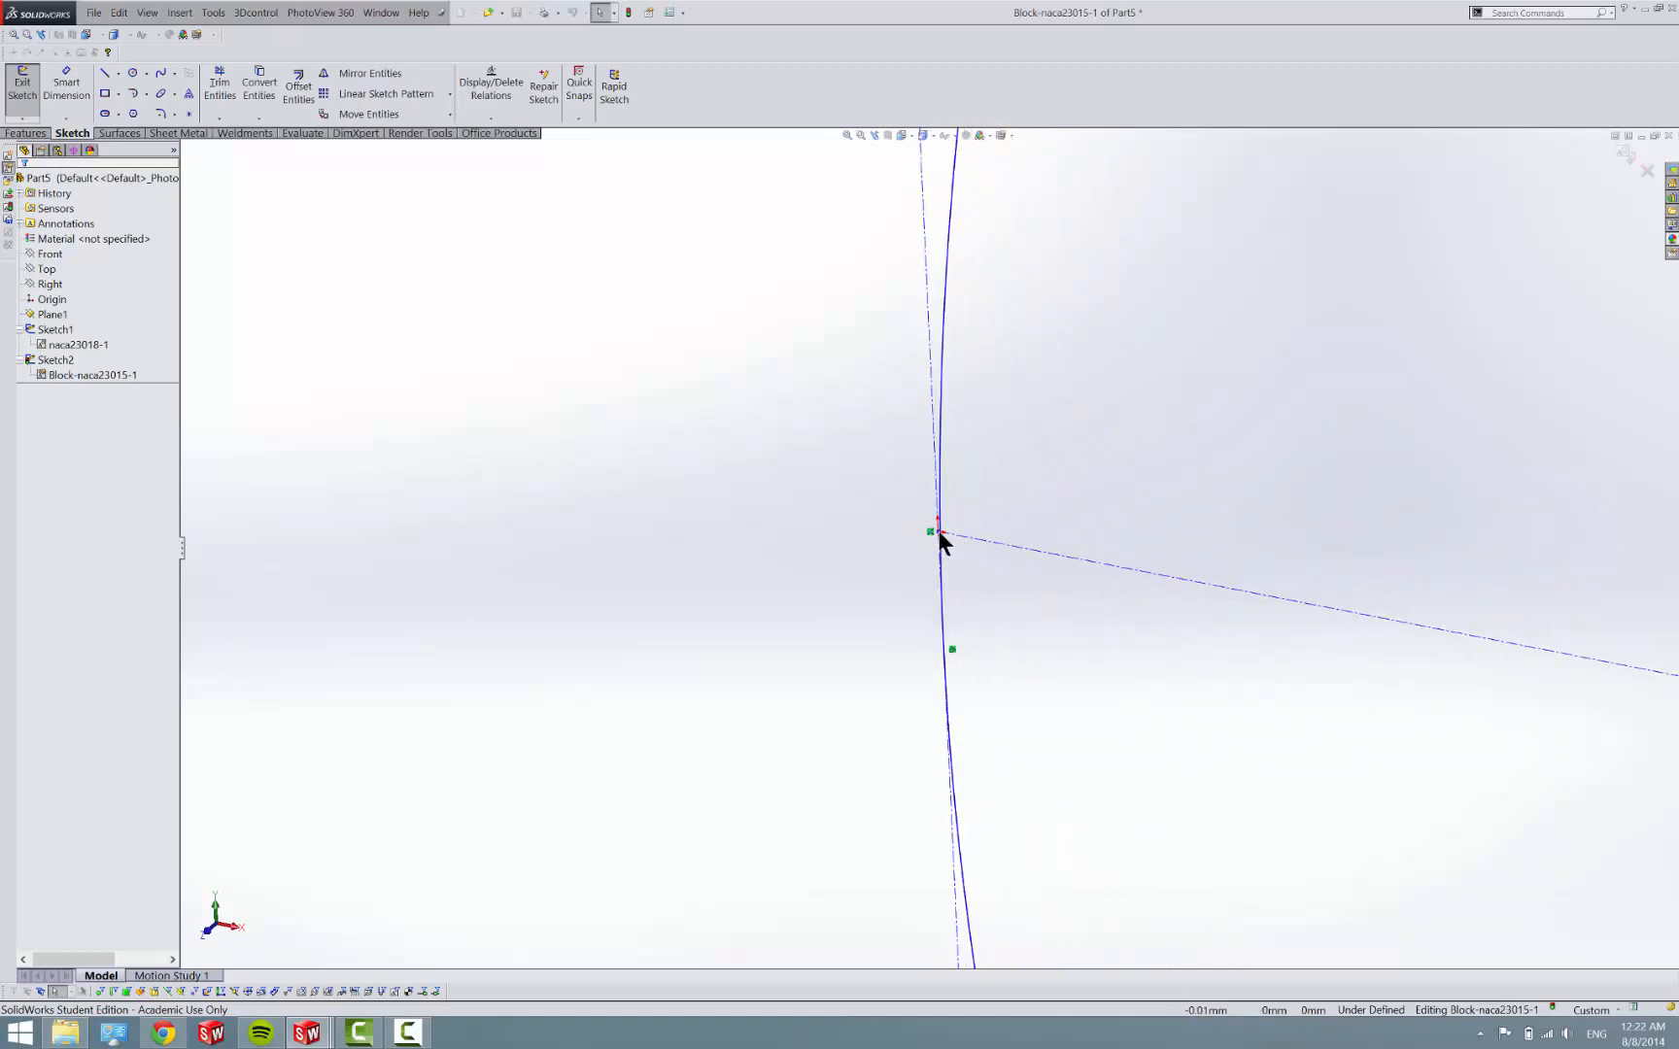
click(939, 533)
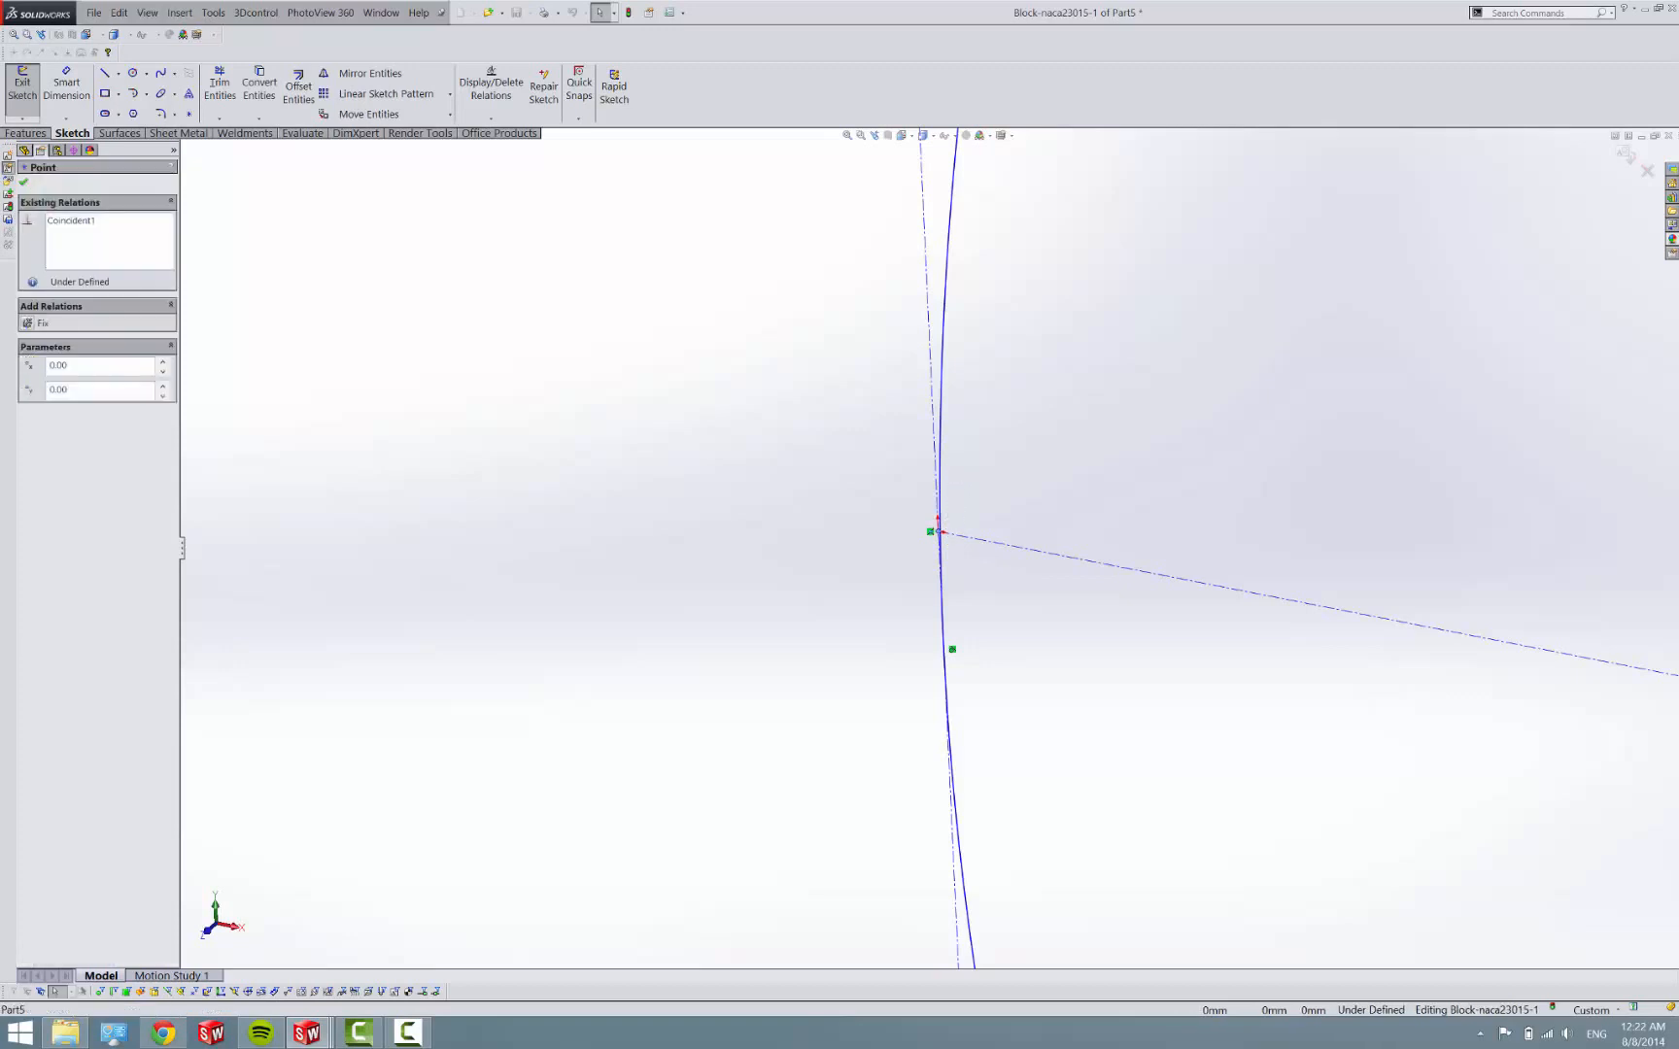
ctrl+click(938, 420)
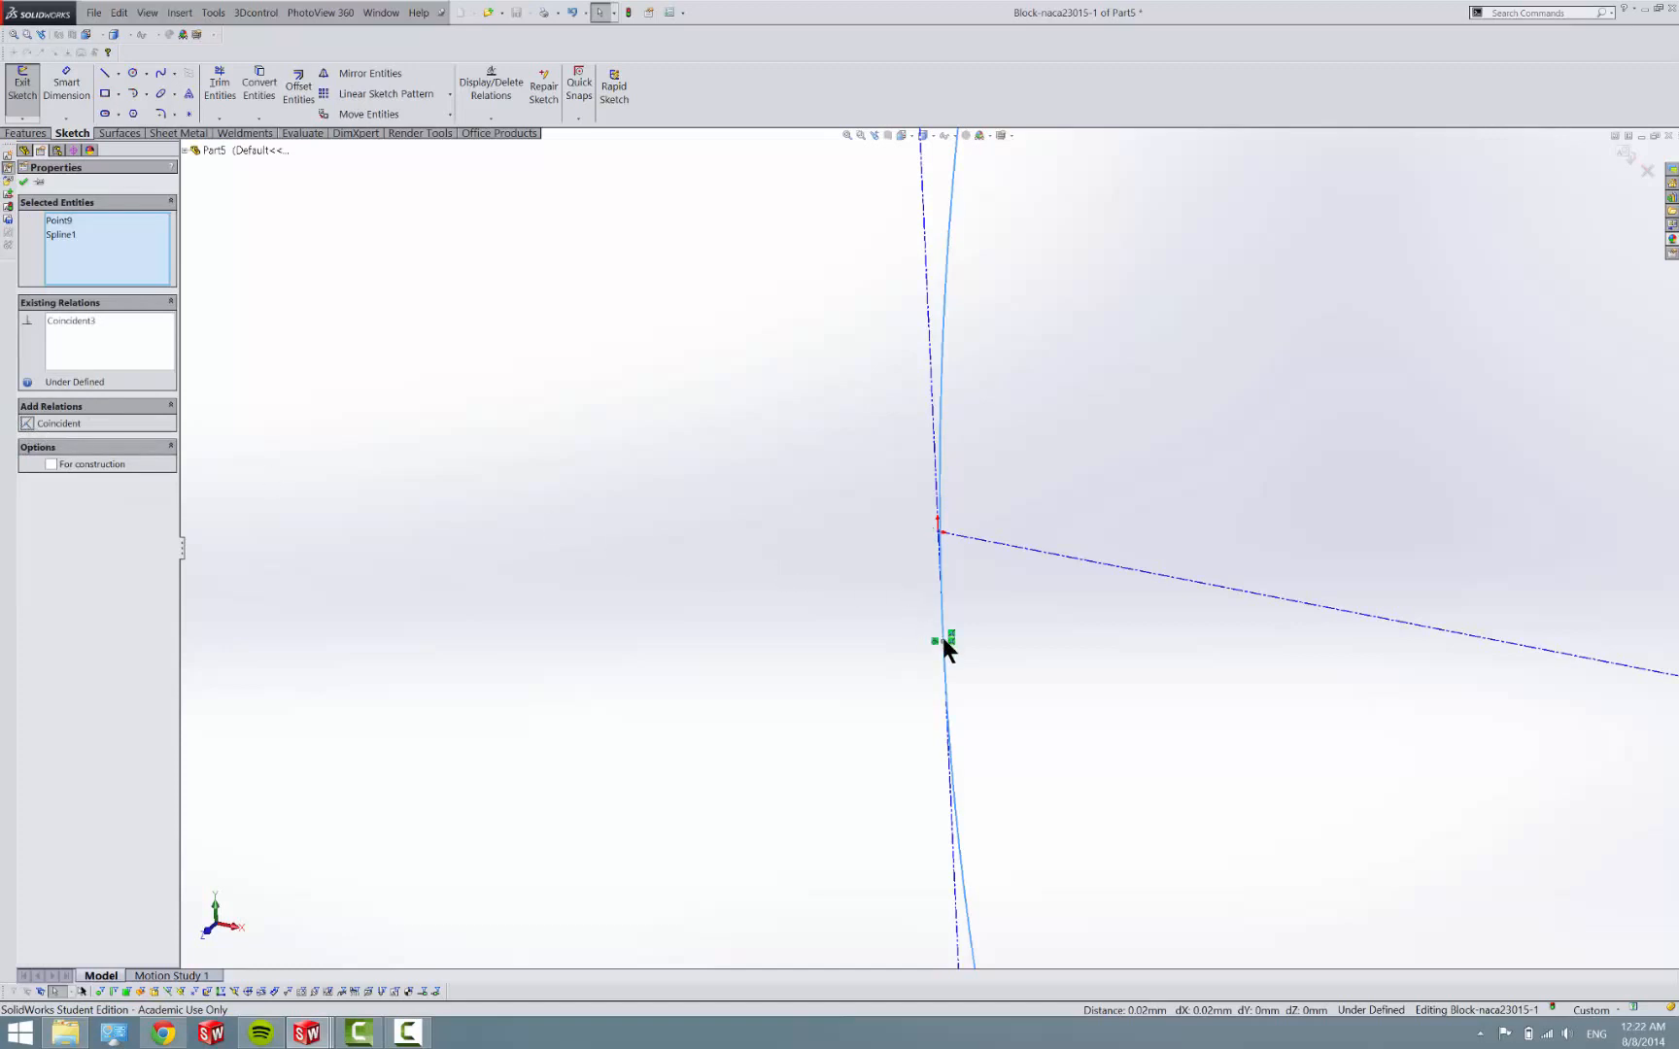
click(944, 637)
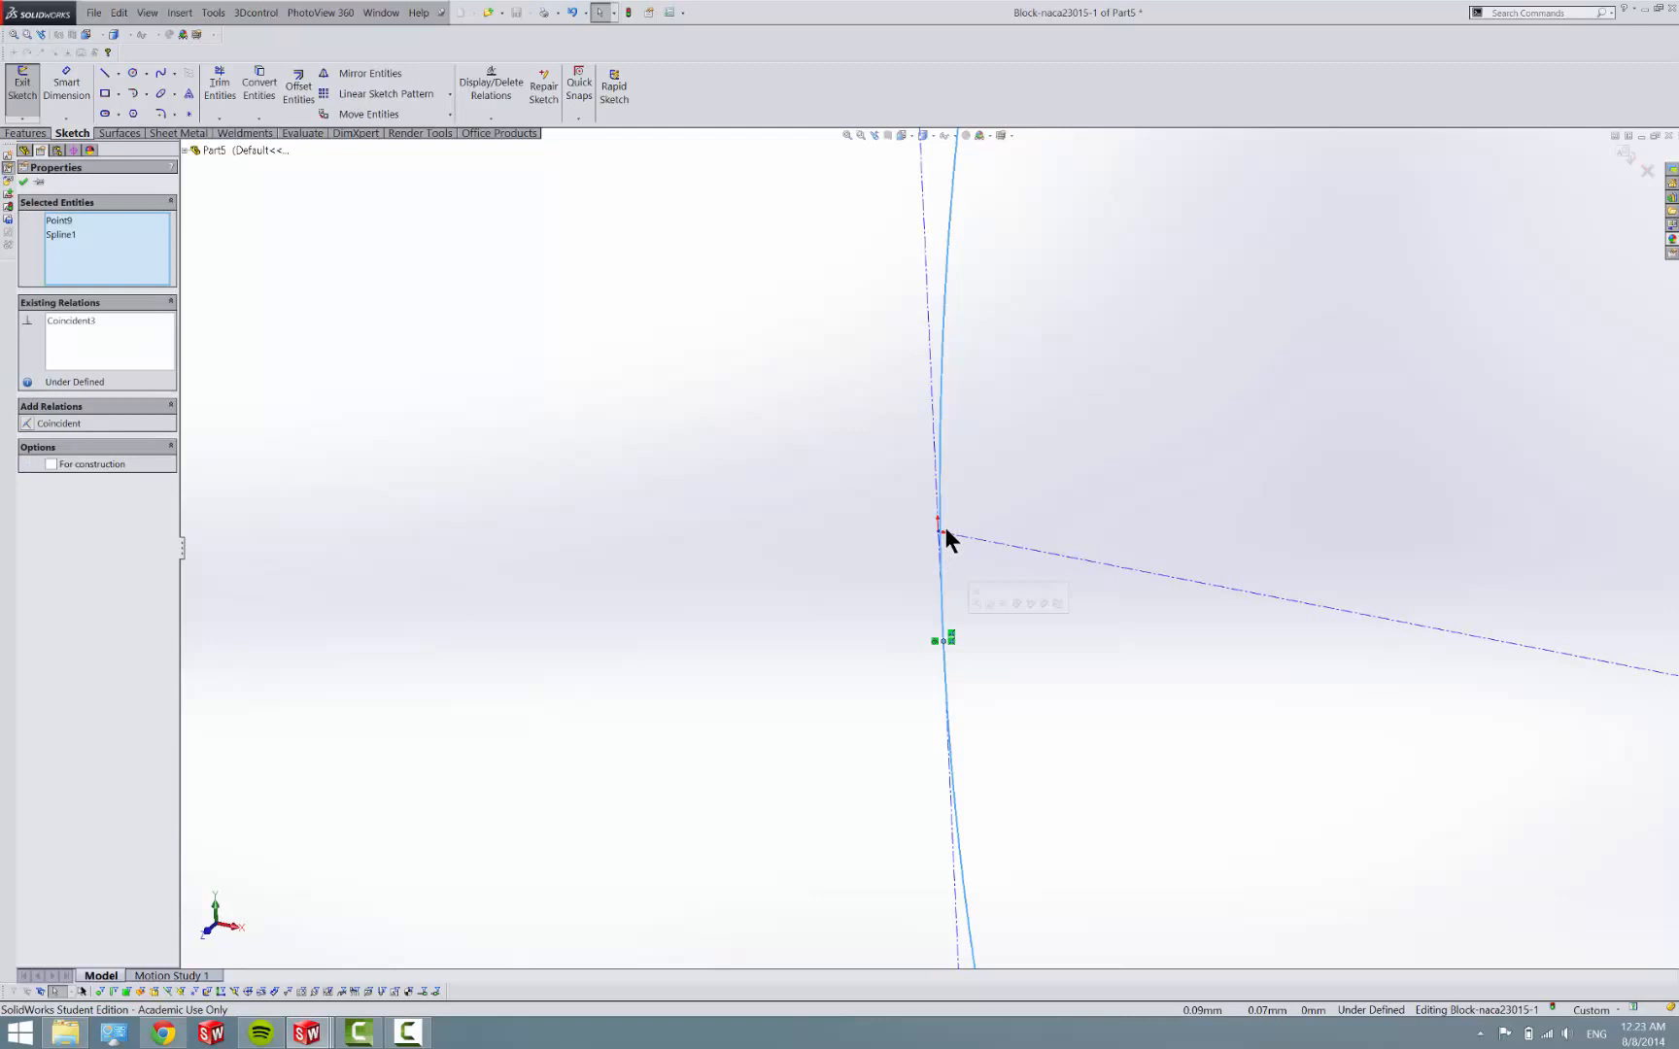
scroll(951, 531, down, 5)
scroll(949, 530, up, 3)
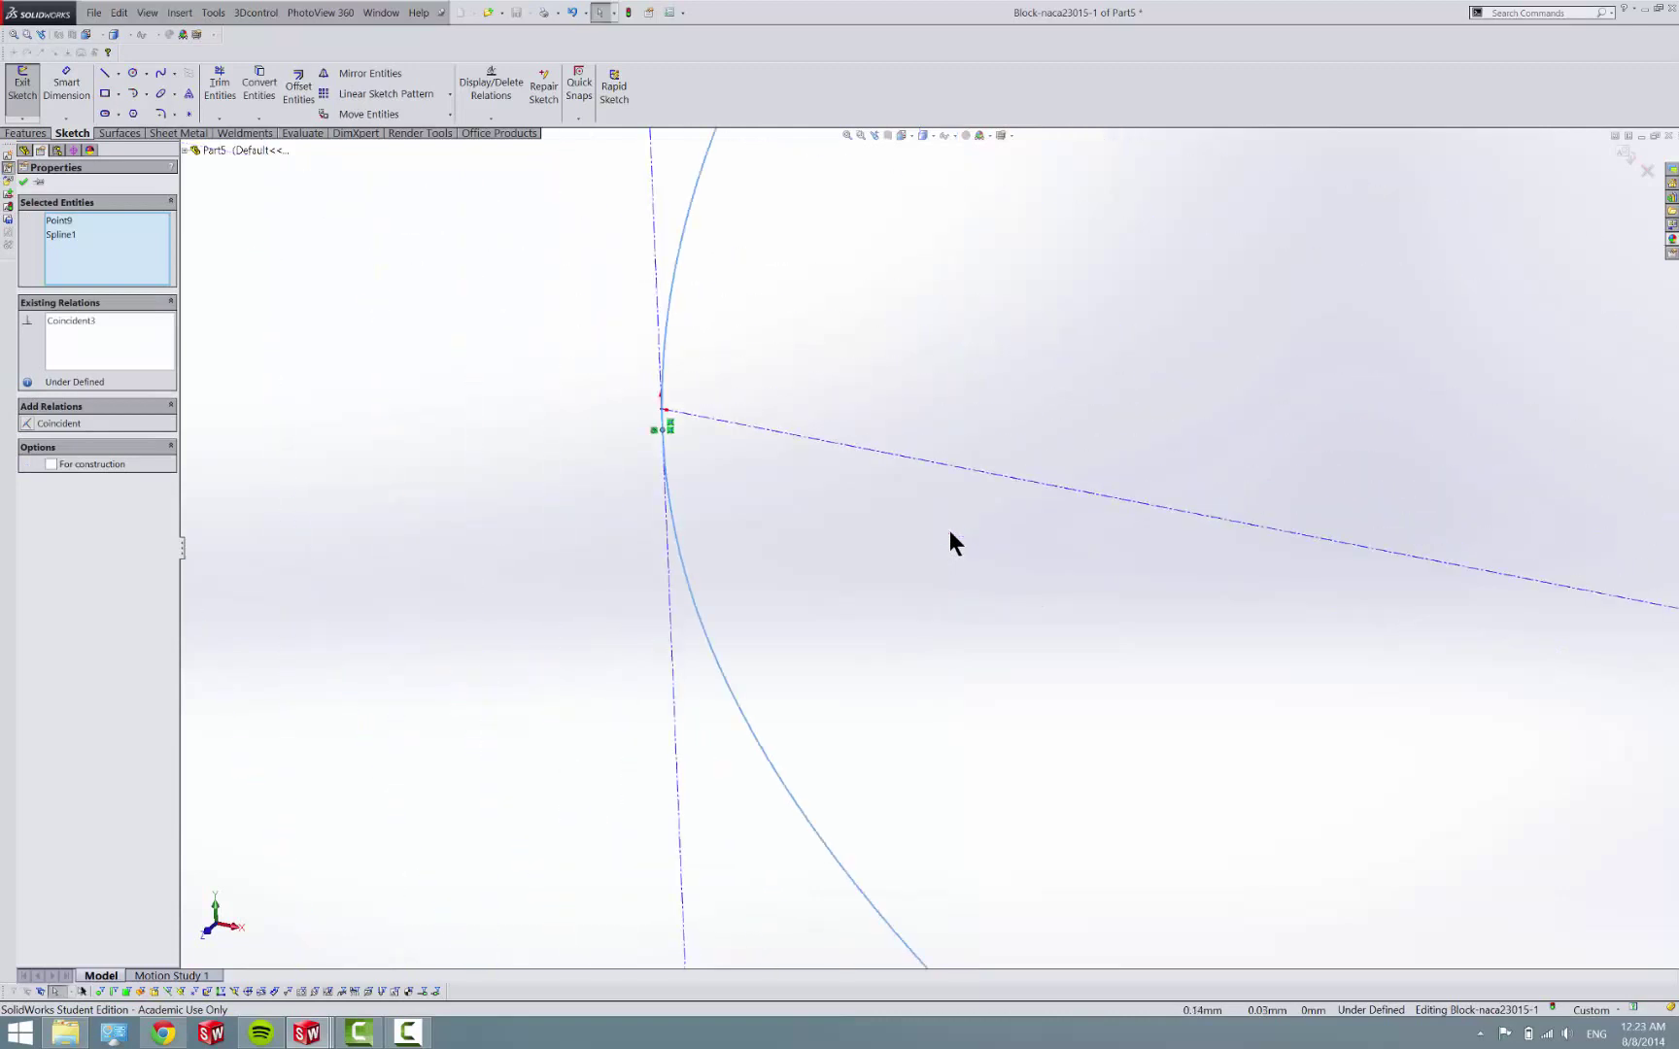
Make the chord line's end point coincident with the airfoil's nose point and fit the view.
click(660, 411)
click(660, 419)
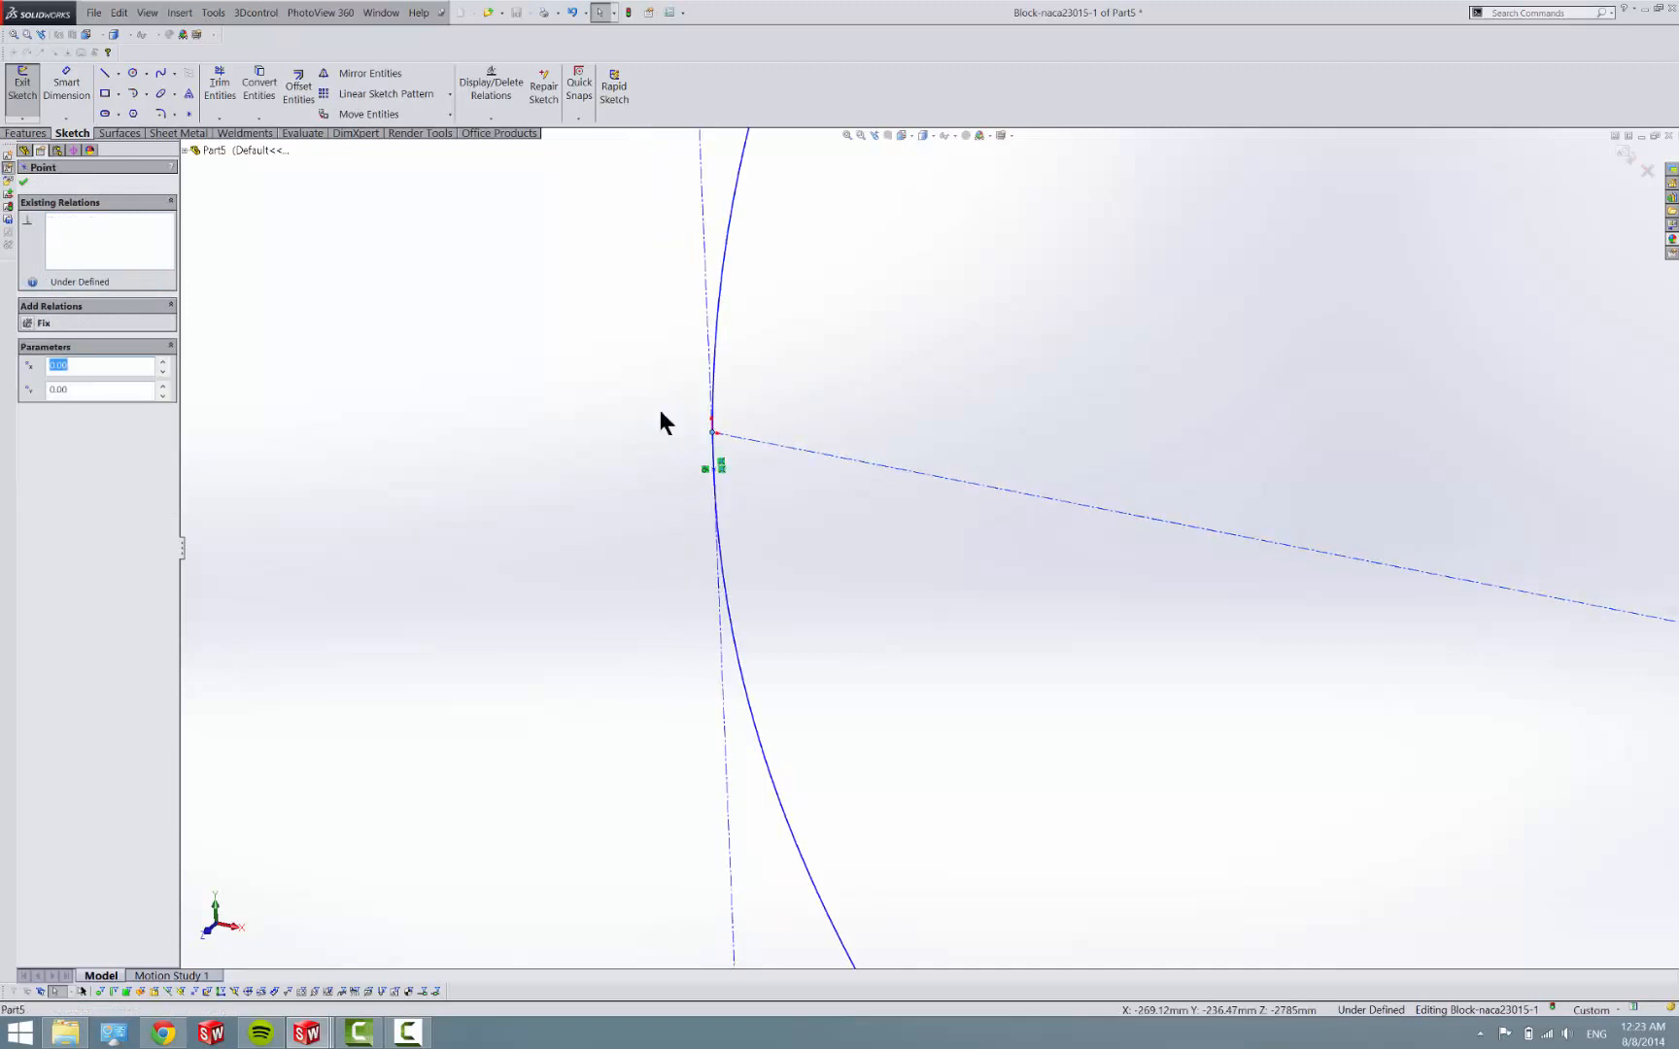
scroll(658, 406, up, 1)
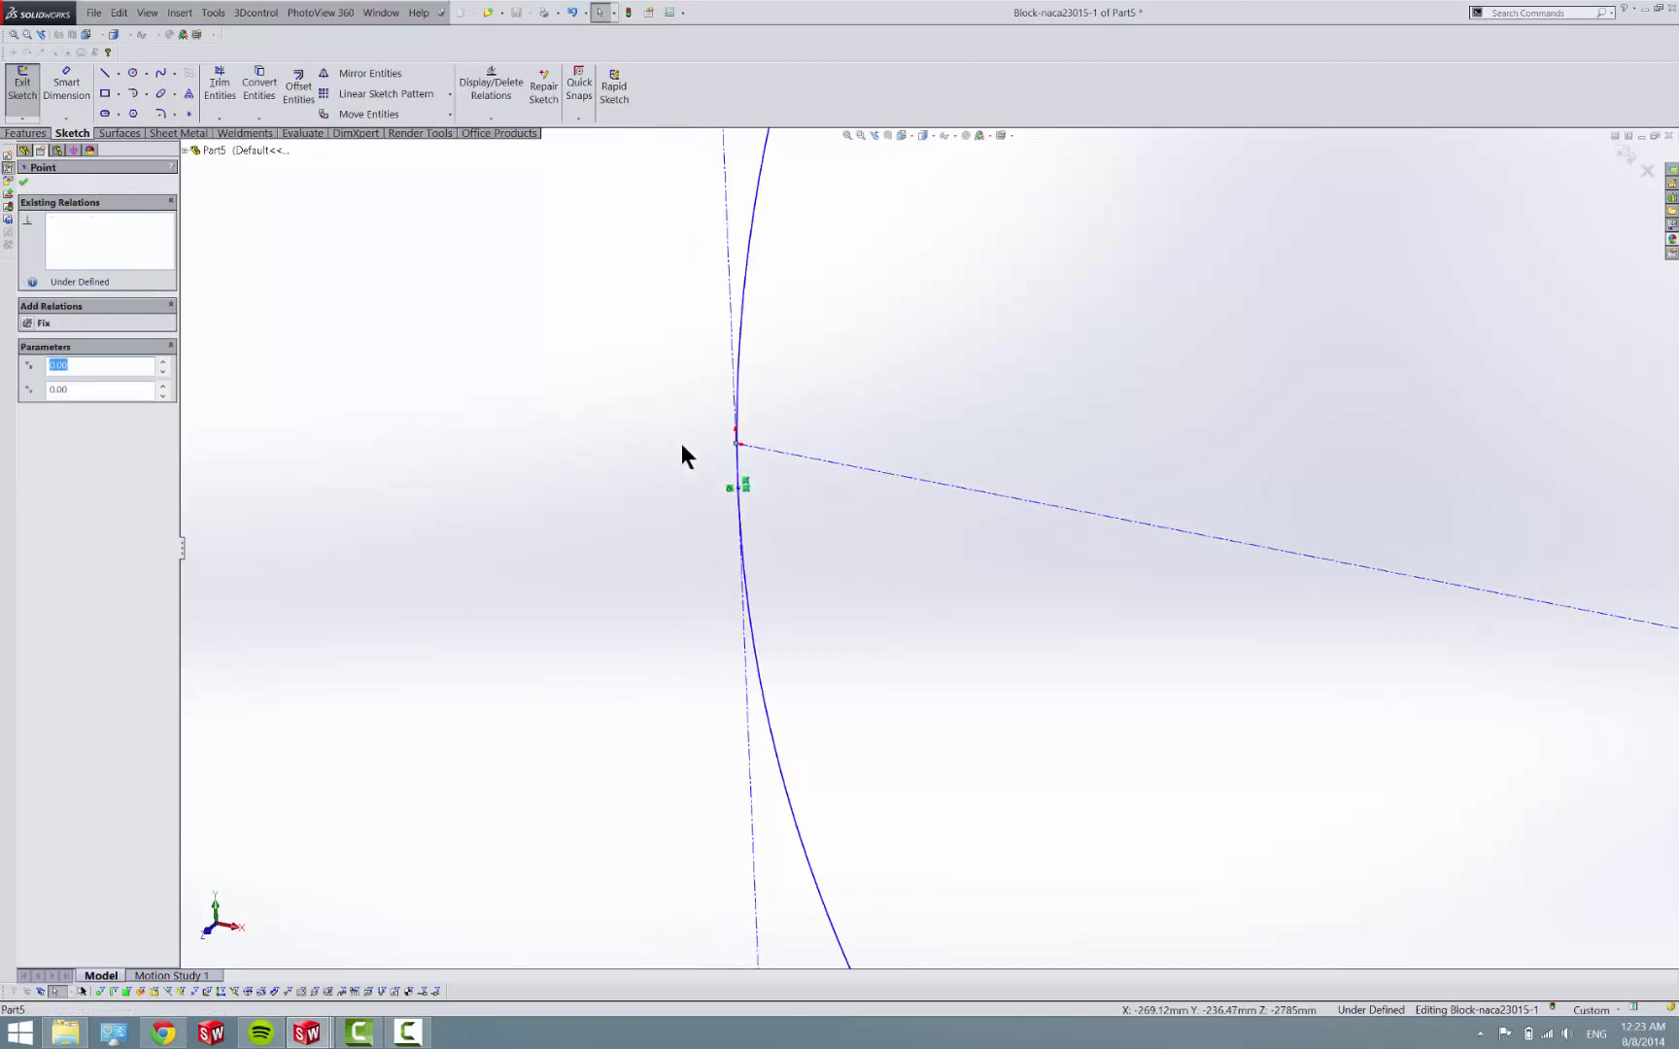
ctrl+click(741, 496)
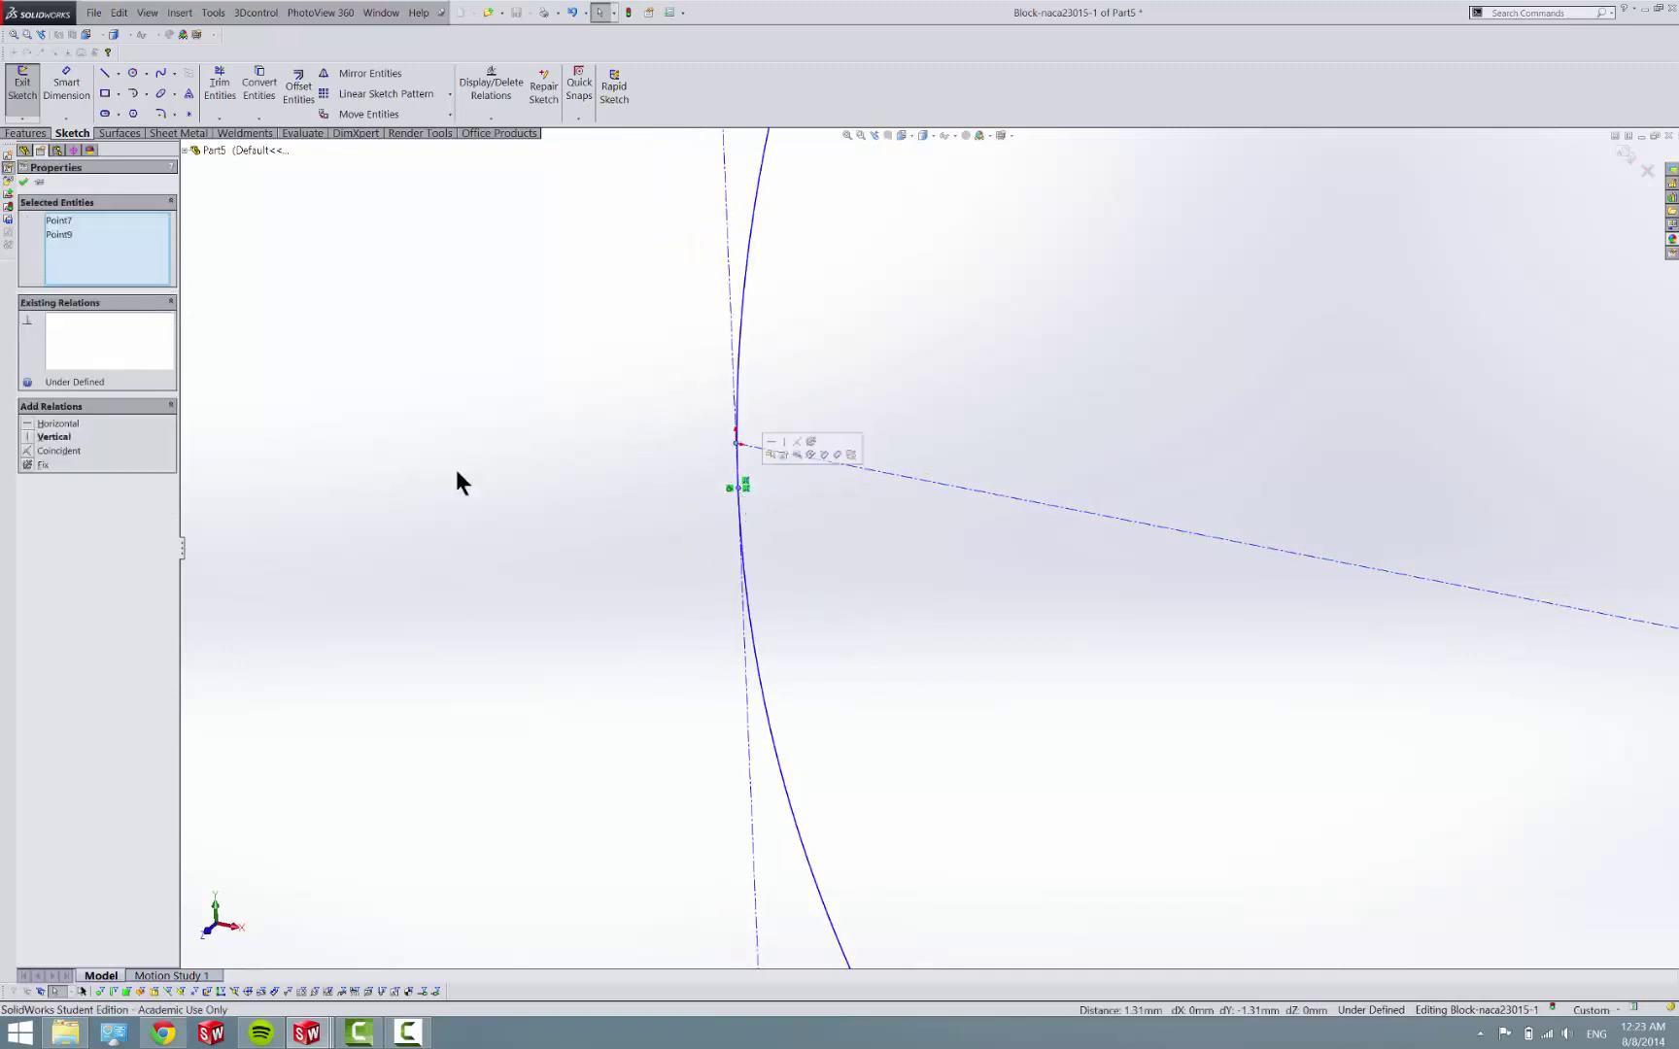
click(32, 451)
click(655, 490)
key(f)
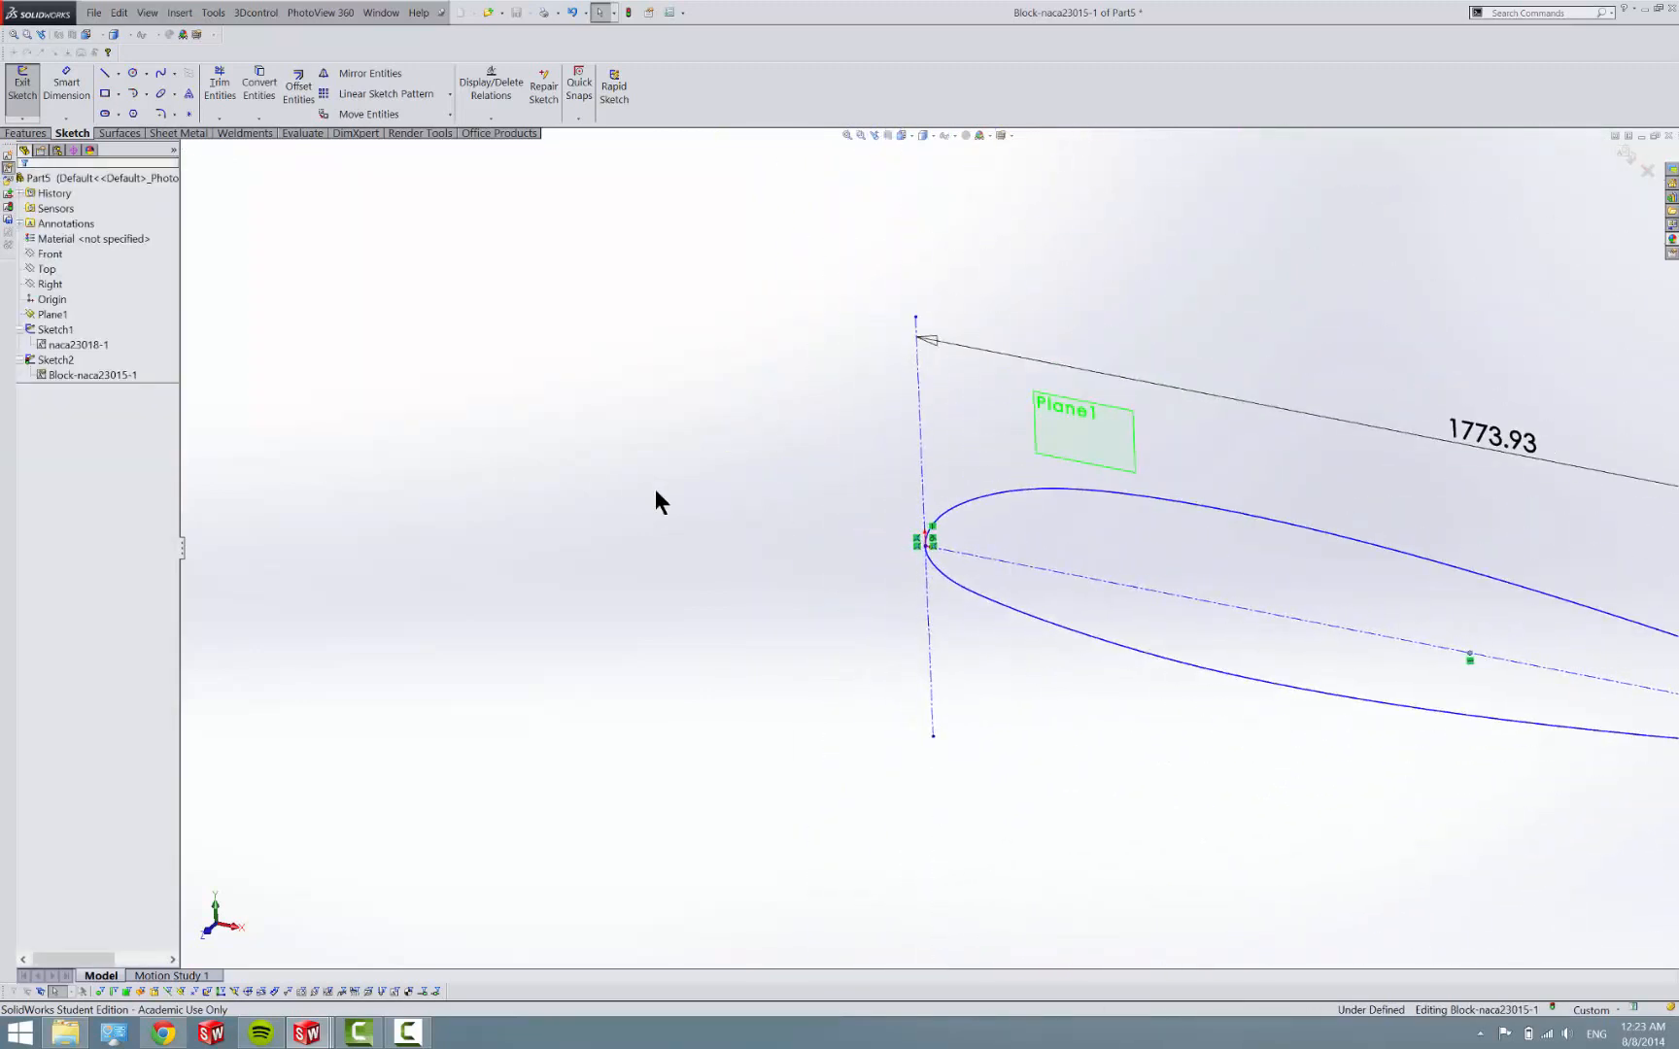
Try a Tangent relation between the spline and vertical construction line, then undo it.
middle_drag(656, 501, 677, 503)
scroll(1422, 646, down, 4)
scroll(1369, 584, down, 4)
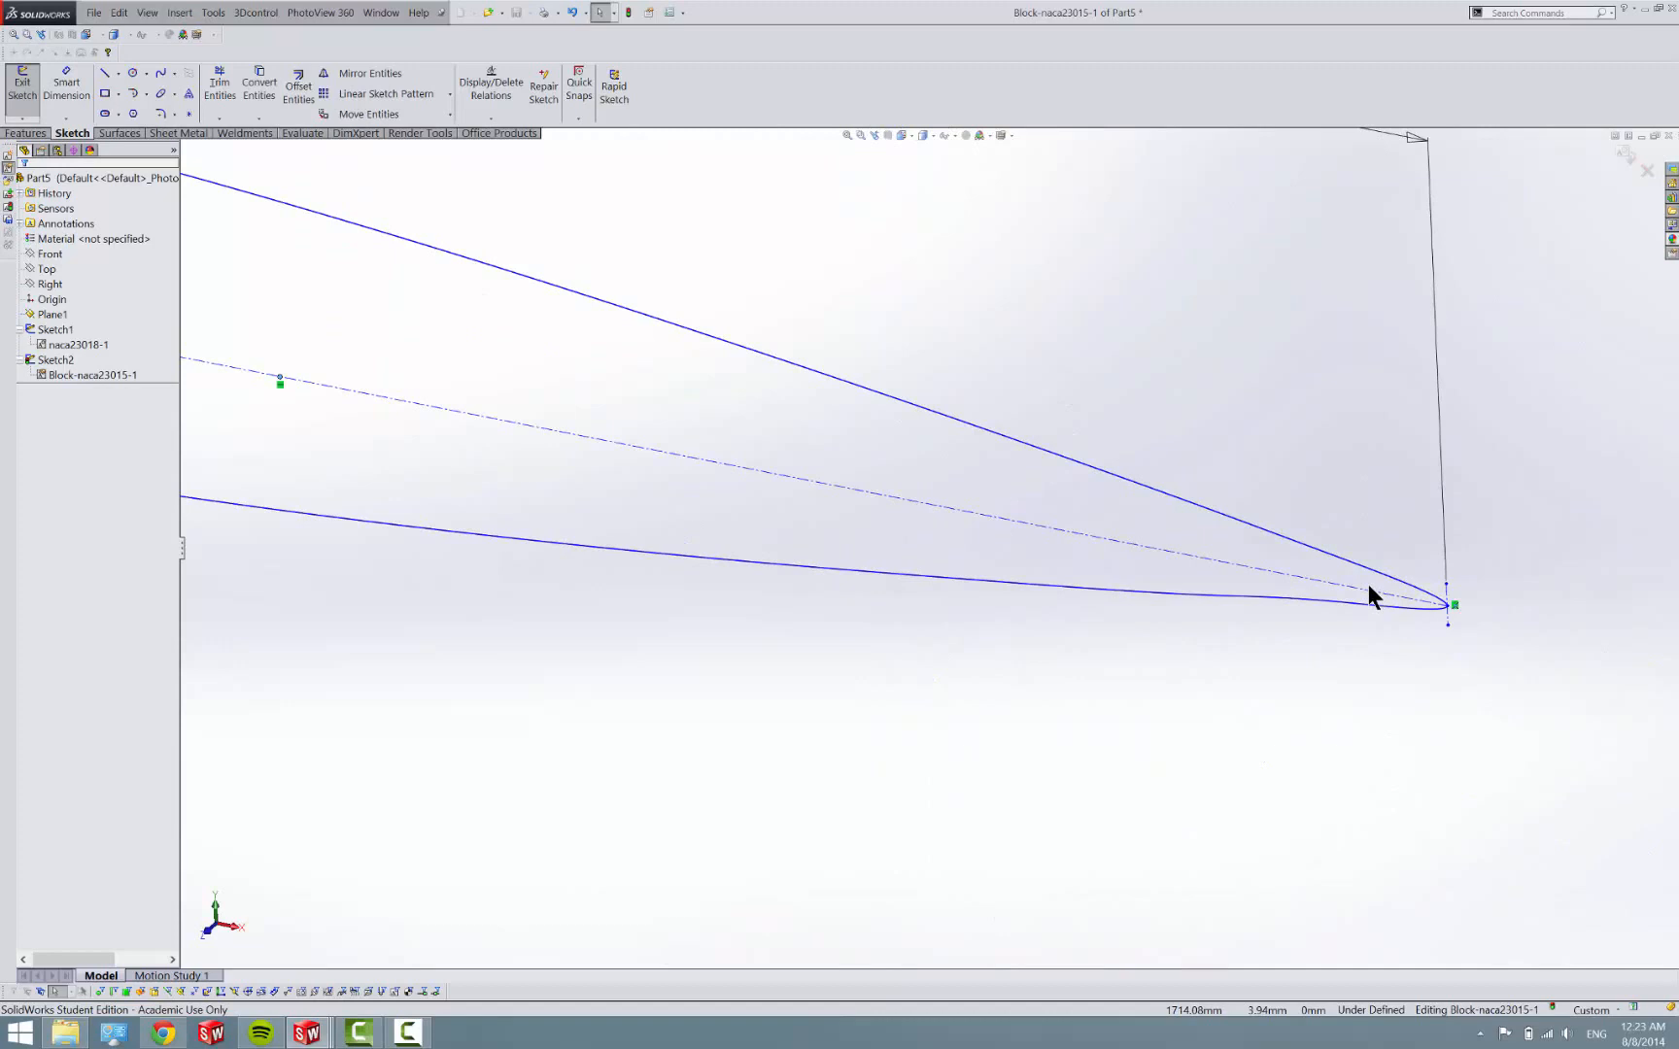
scroll(1369, 606, down, 3)
scroll(1056, 560, down, 2)
scroll(1056, 559, down, 3)
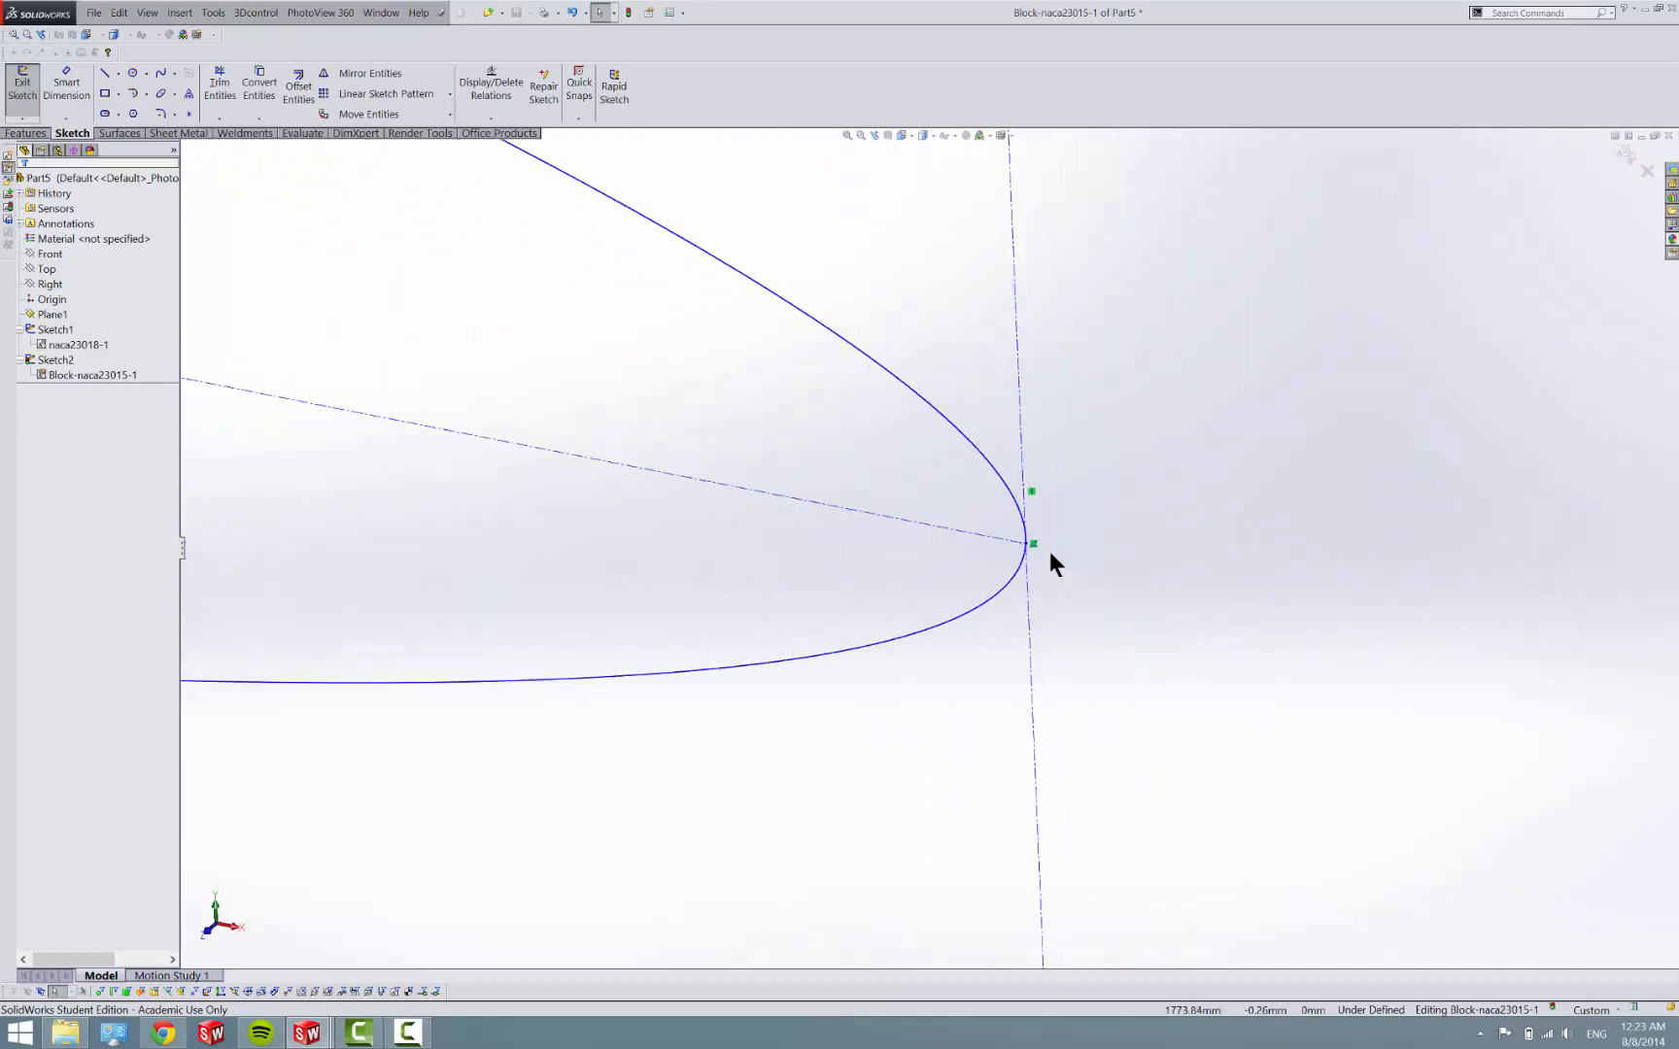
scroll(1022, 542, down, 2)
scroll(997, 551, down, 3)
scroll(988, 557, down, 3)
scroll(936, 536, down, 3)
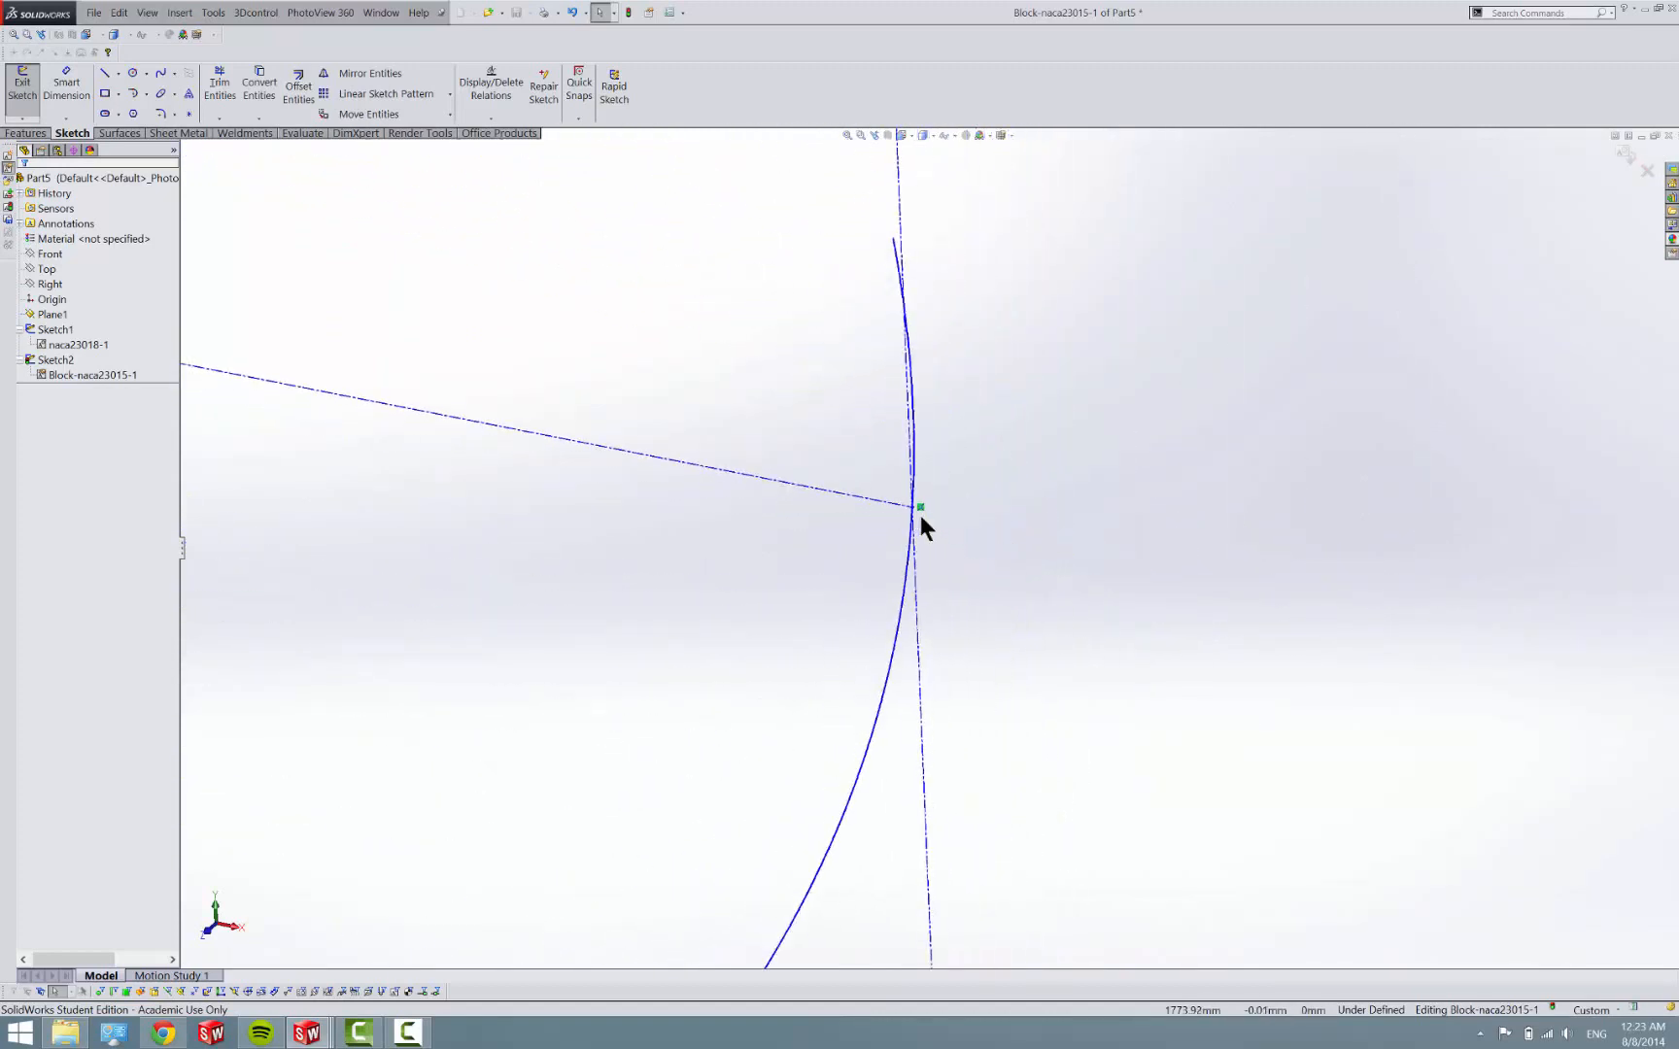
scroll(919, 516, down, 2)
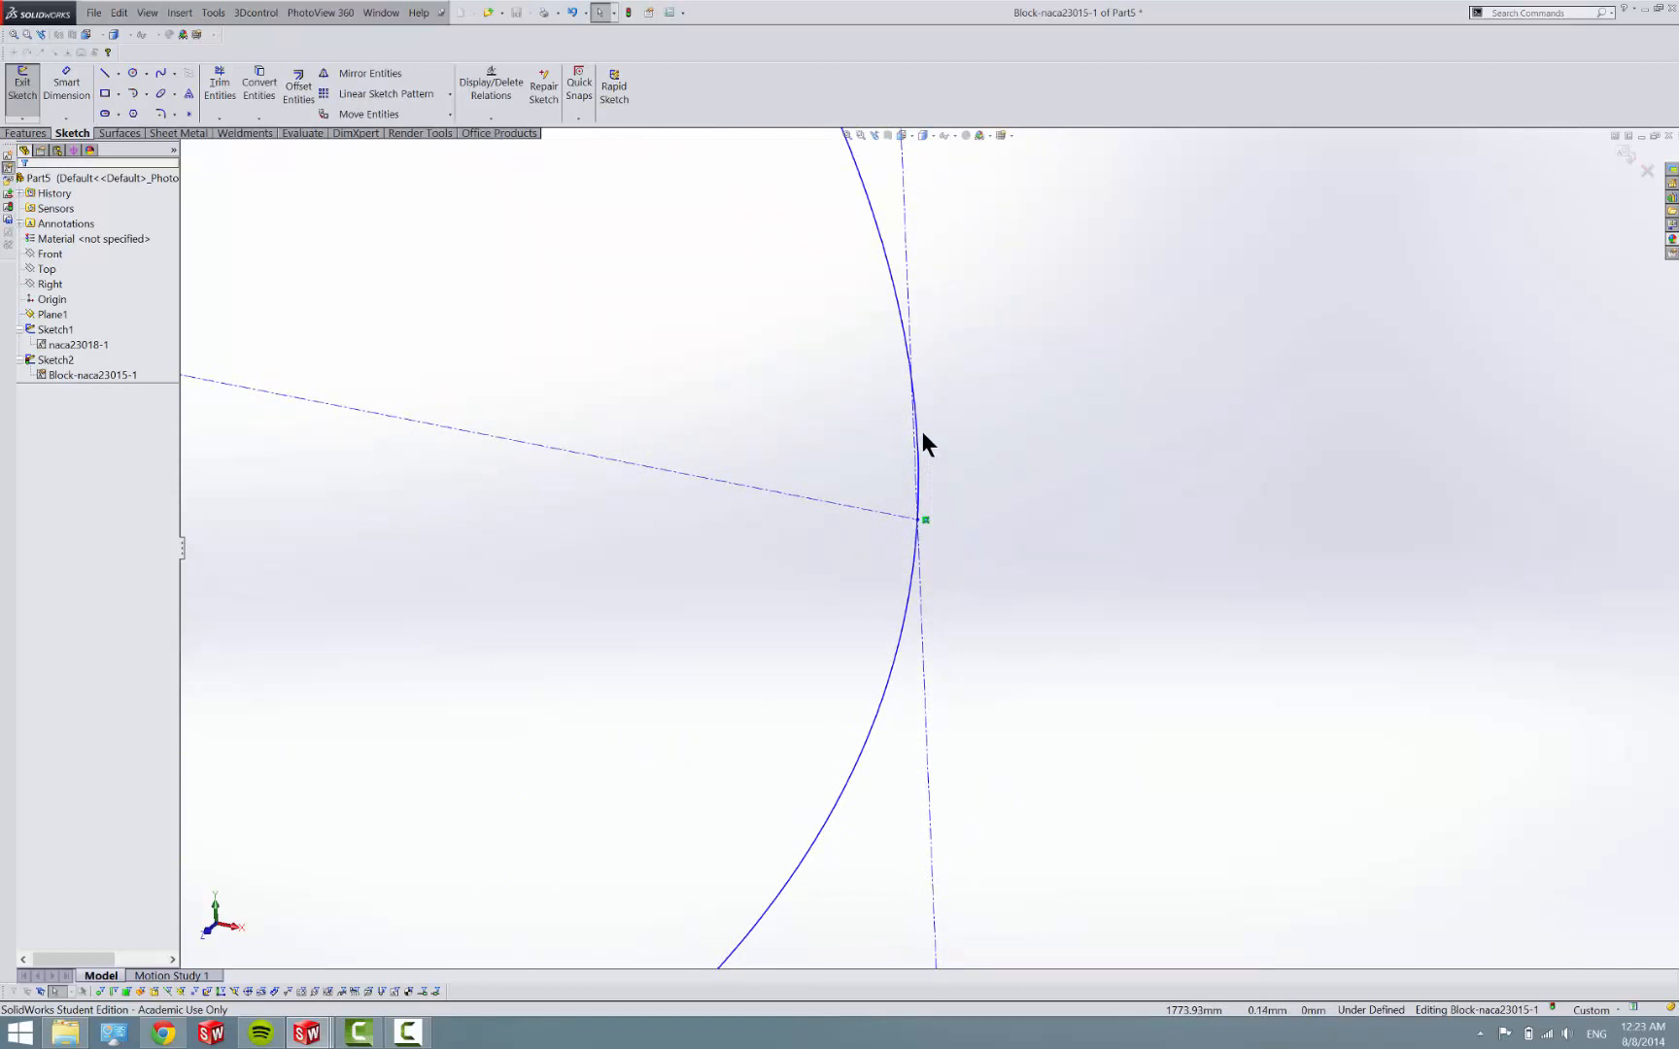
click(916, 485)
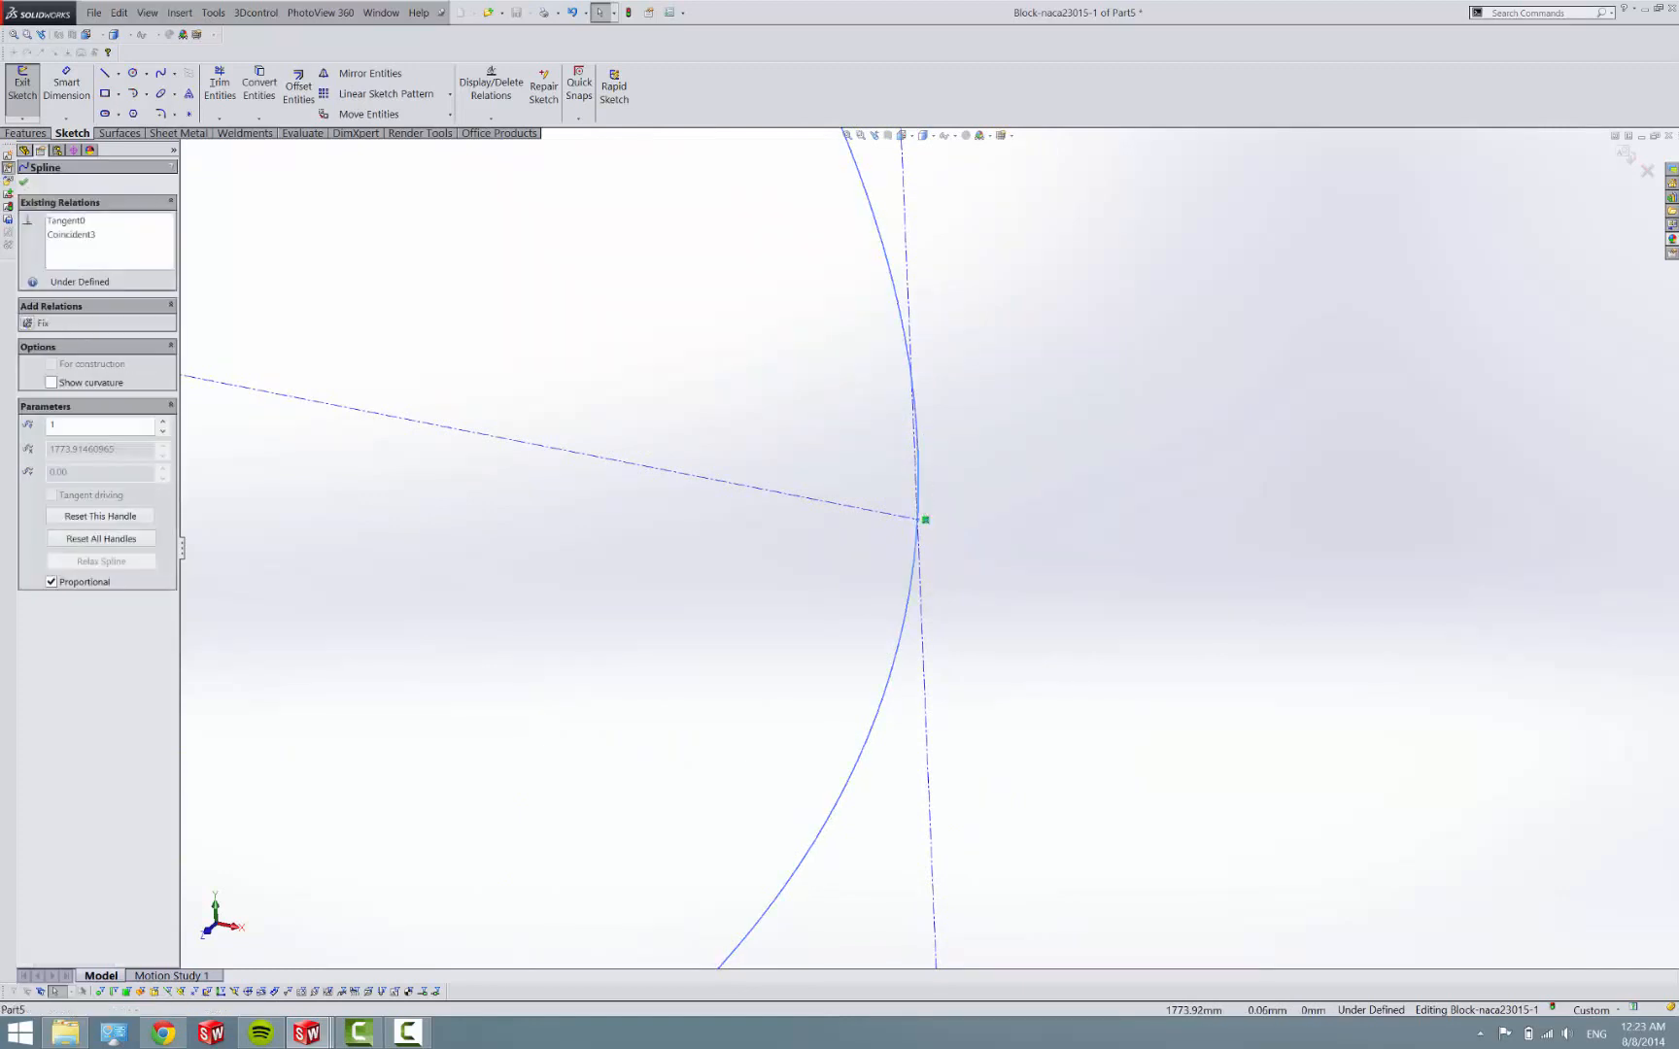
ctrl+click(908, 293)
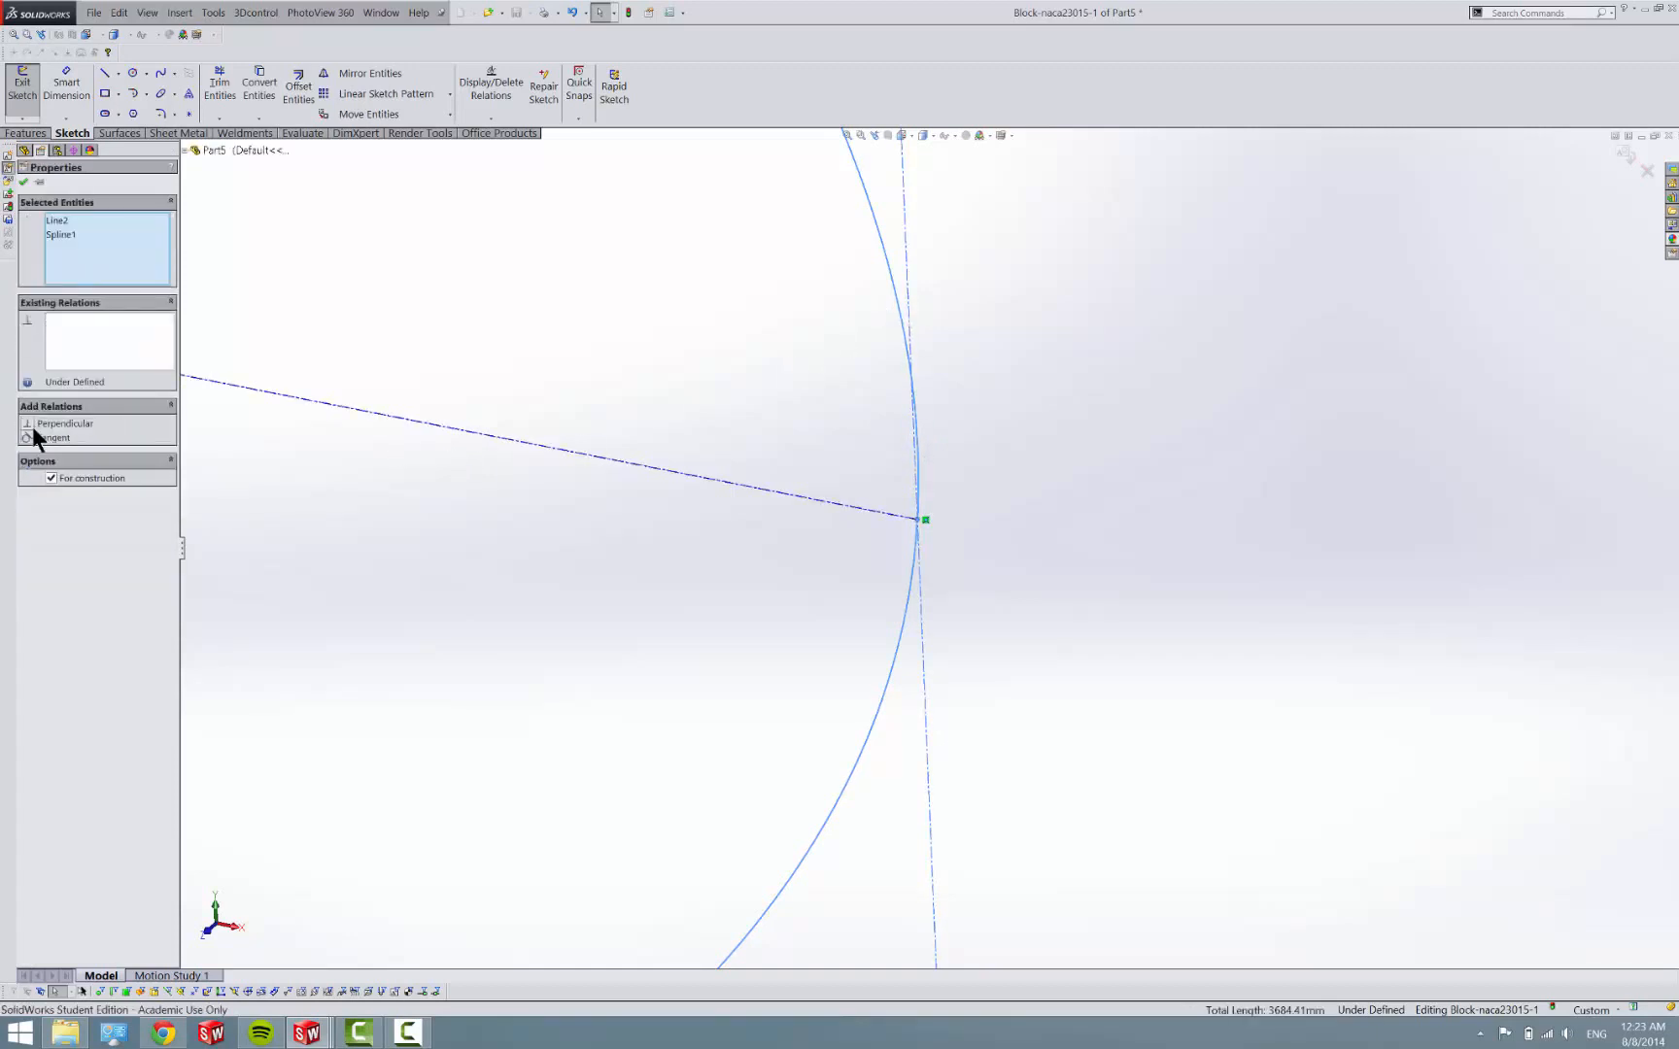
click(34, 439)
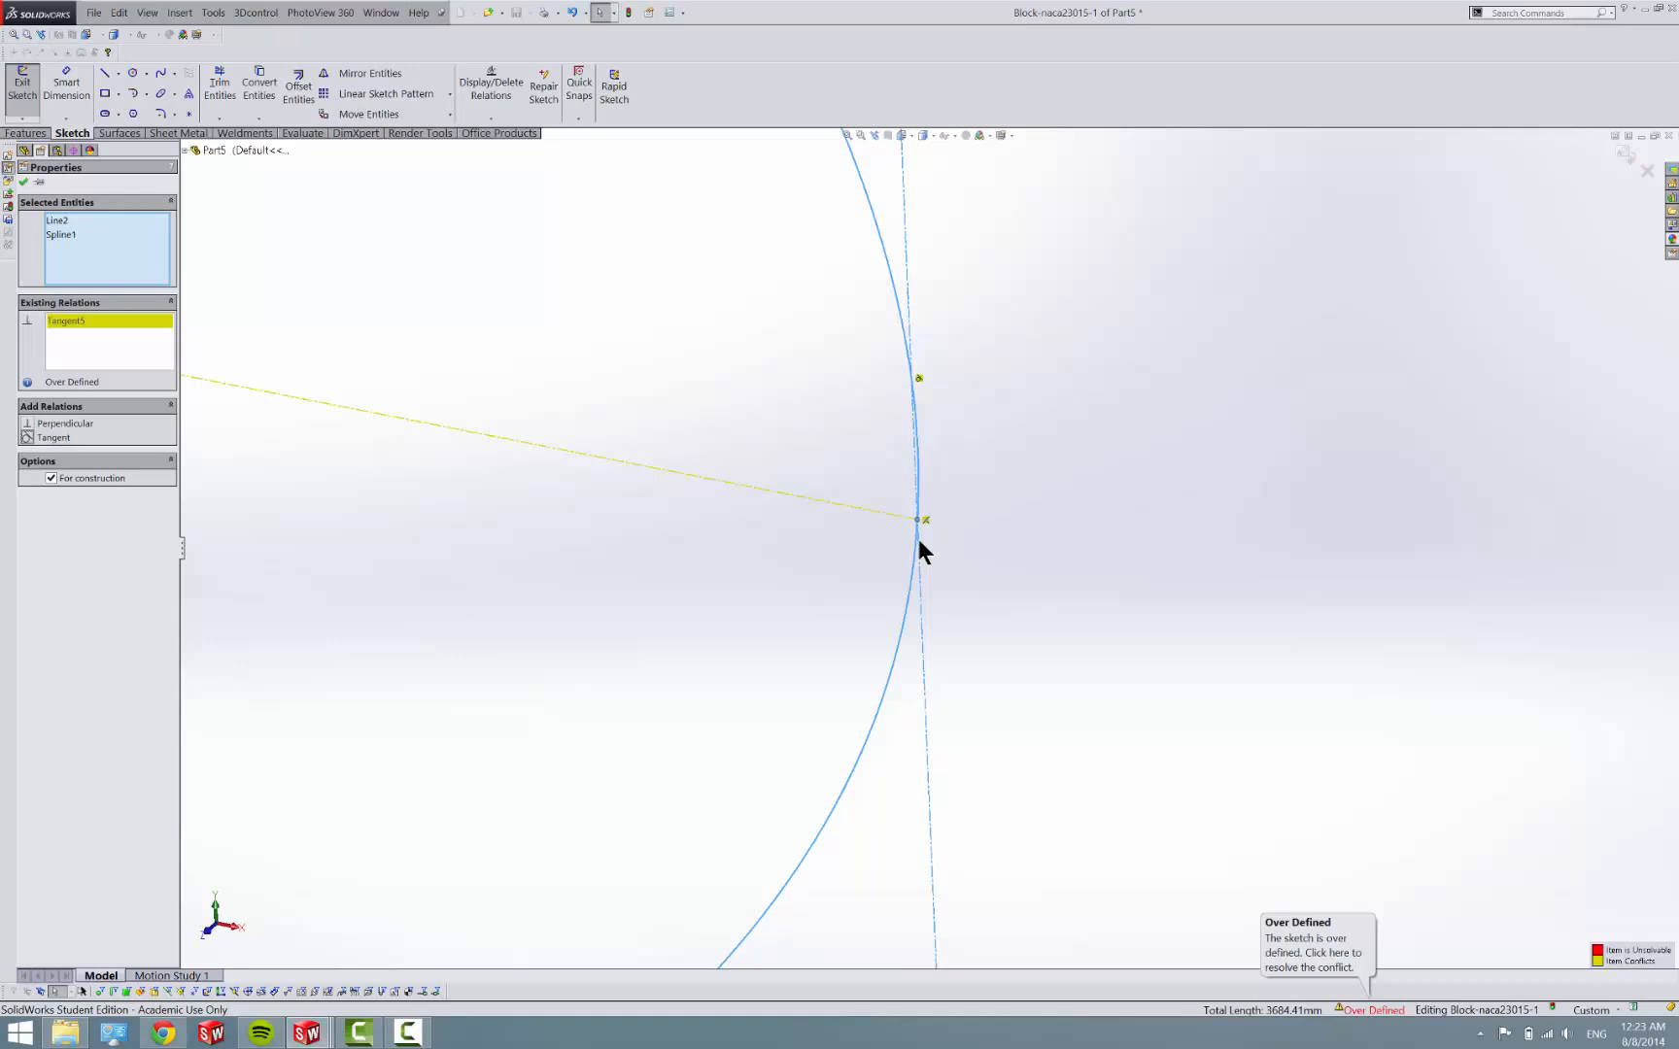
key(ctrl+z)
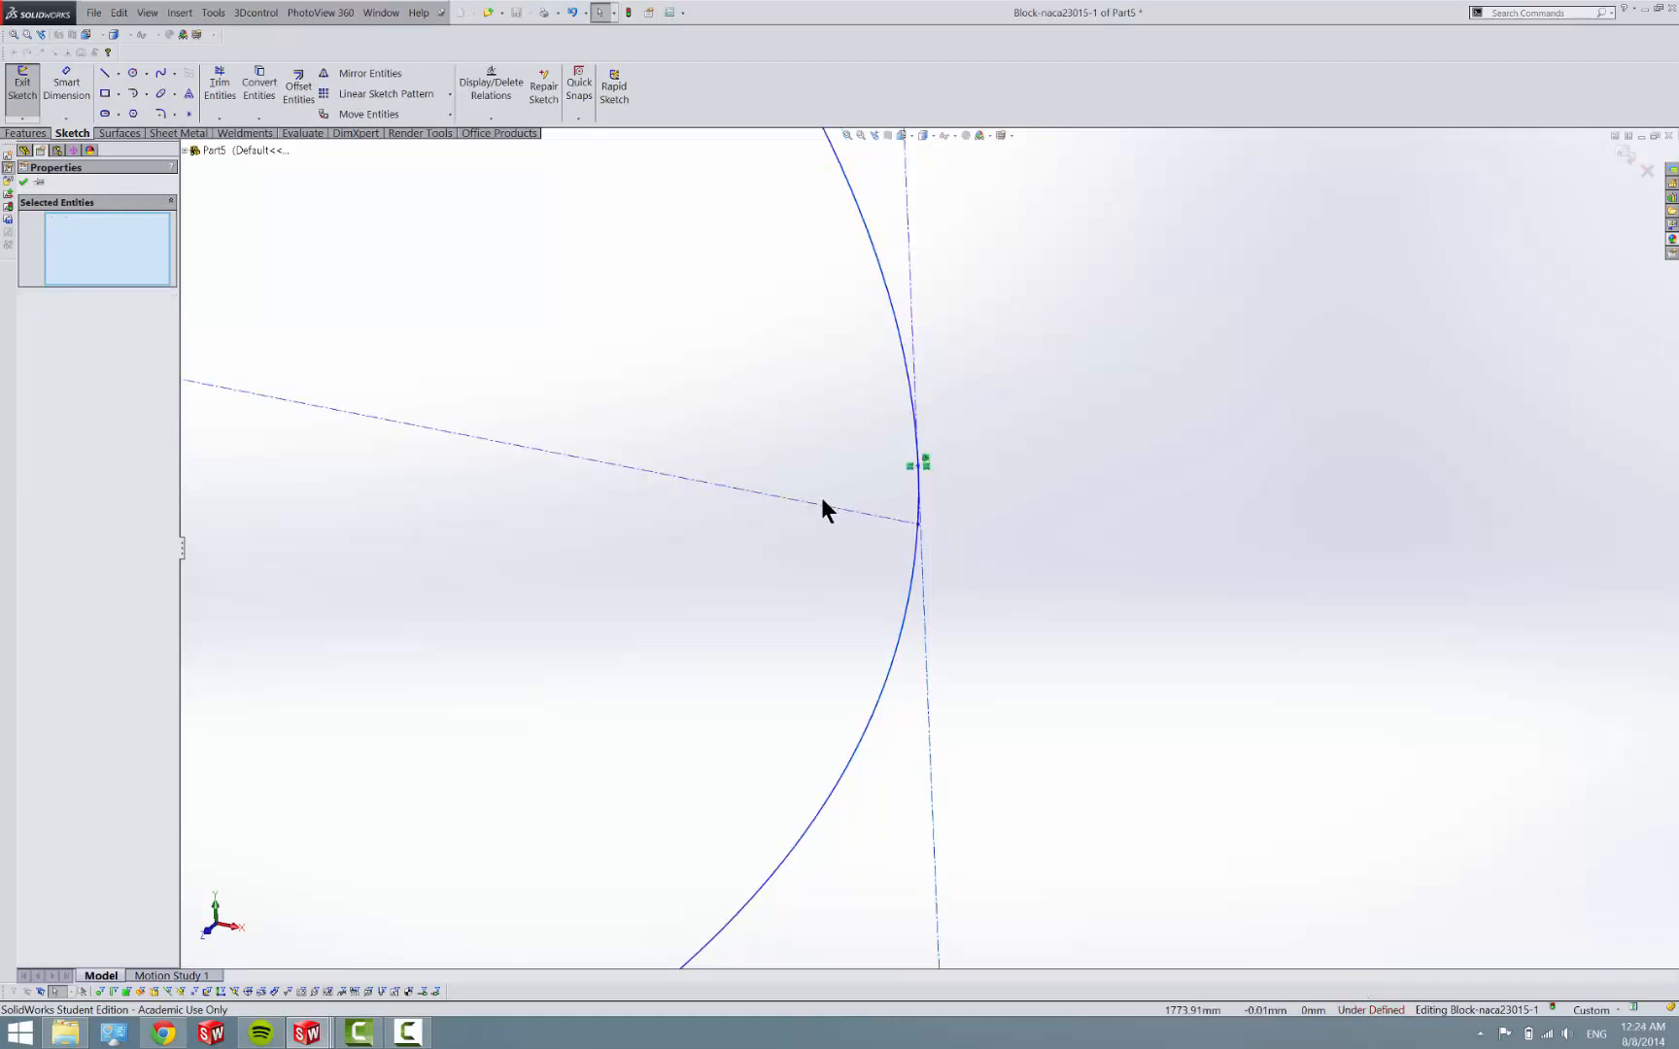
Delete the old chord construction line.
click(807, 498)
click(803, 496)
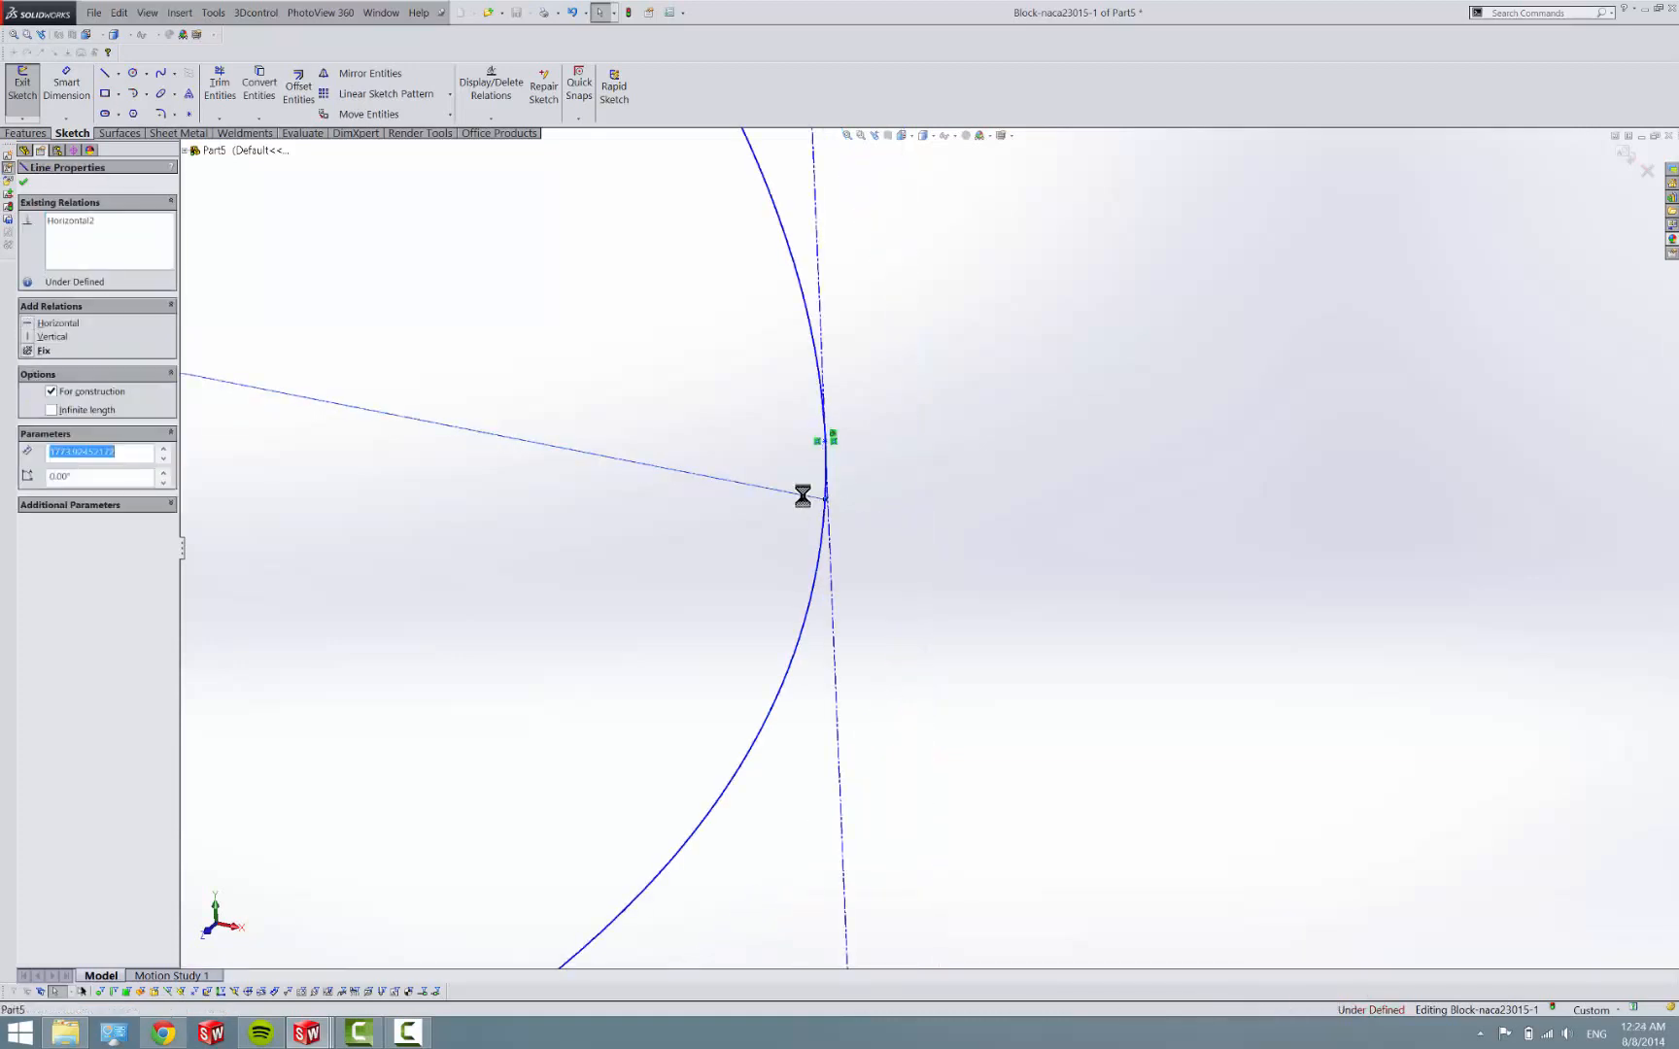
key(Delete)
scroll(806, 506, down, 3)
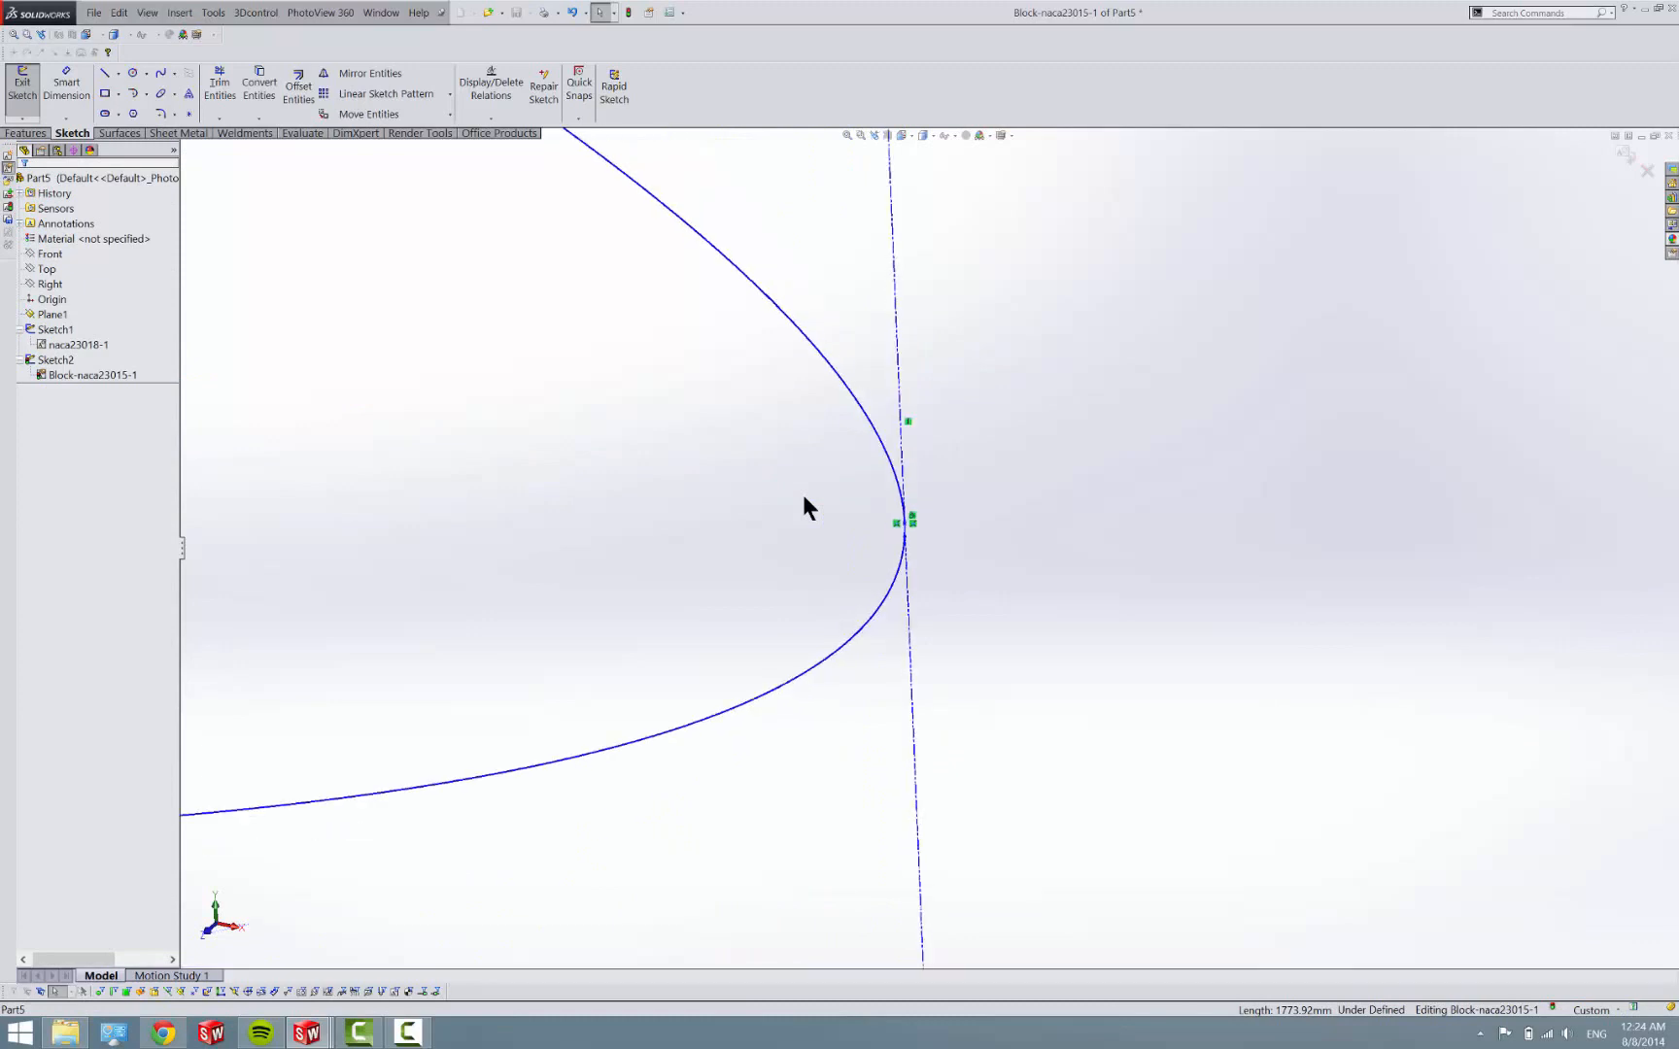
scroll(805, 507, down, 3)
scroll(804, 506, down, 3)
scroll(804, 506, down, 2)
scroll(806, 506, down, 3)
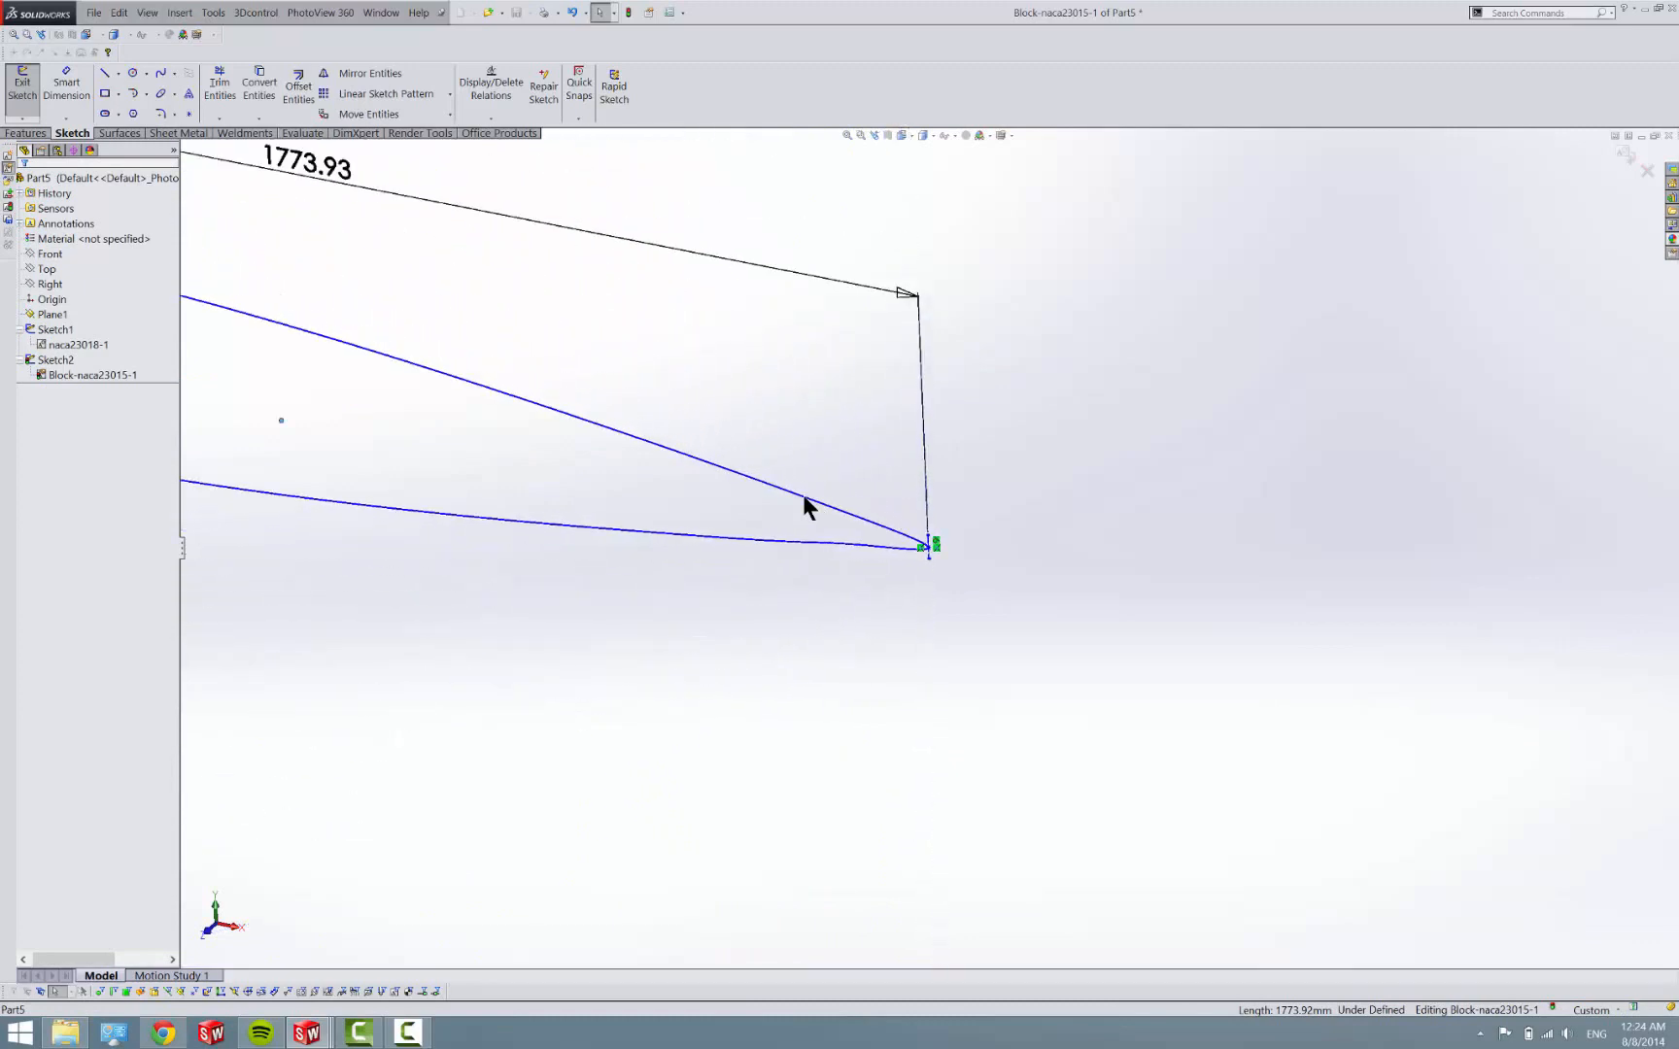
scroll(806, 507, down, 3)
scroll(806, 507, down, 2)
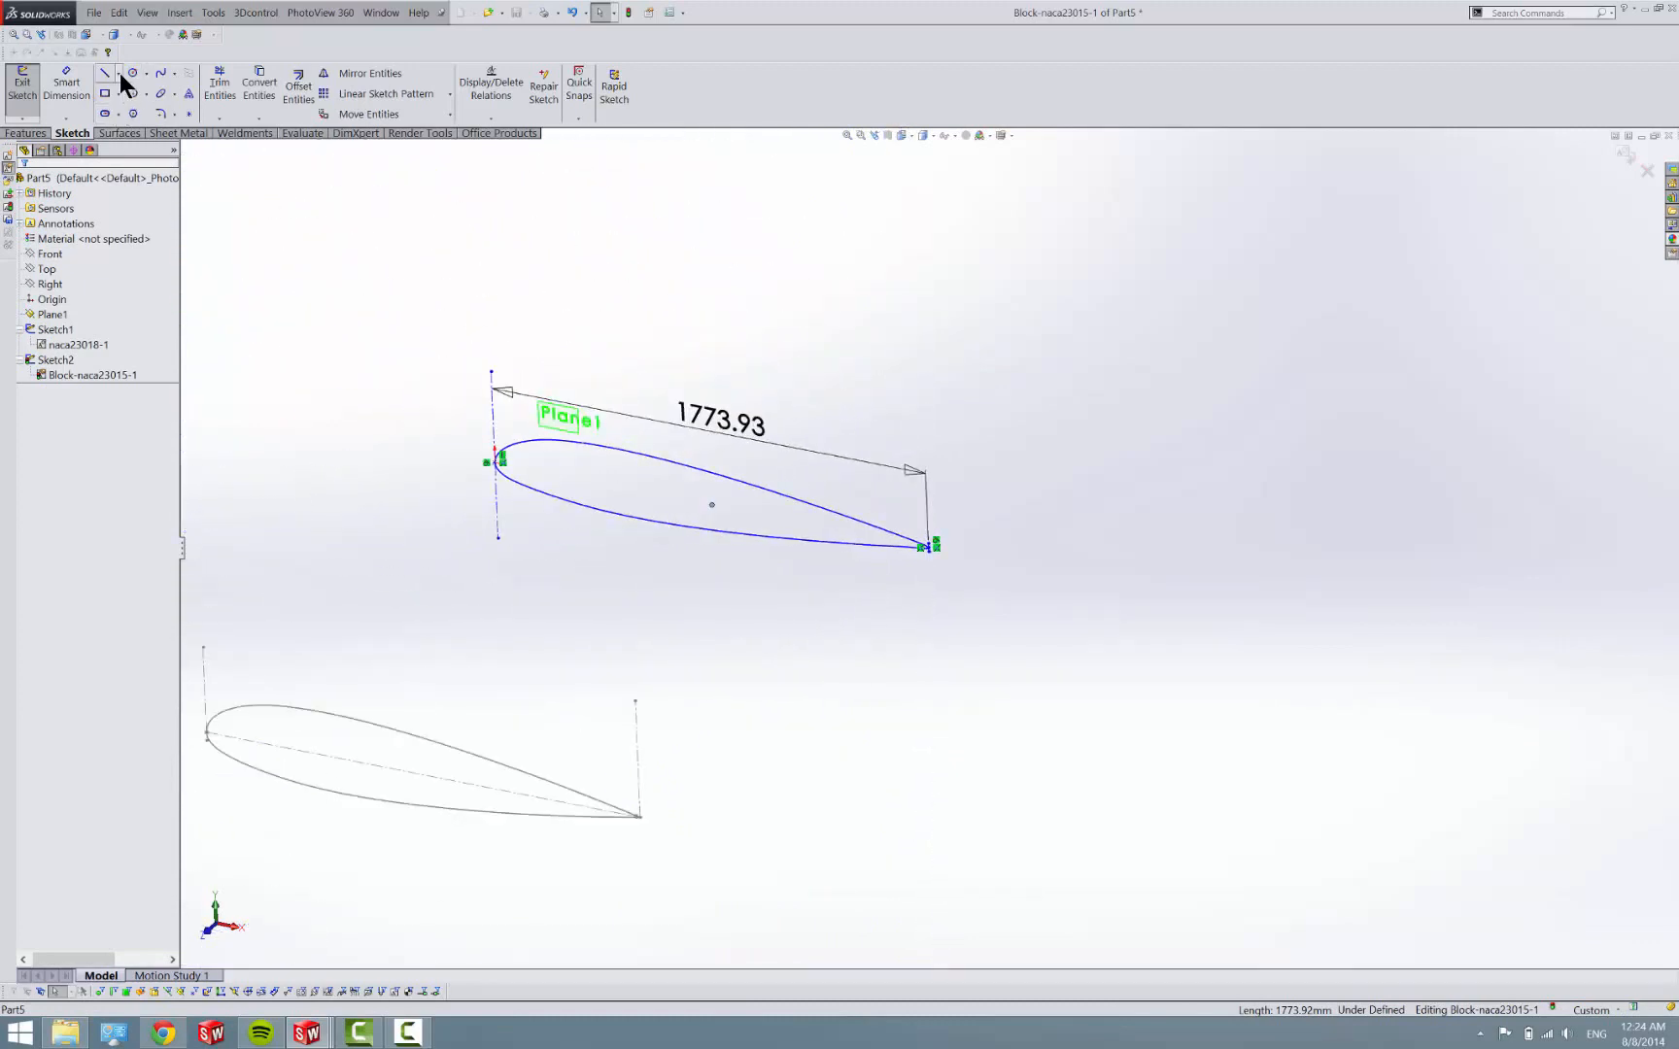
Draw a new centerline from the airfoil's leading edge to its trailing edge.
click(131, 114)
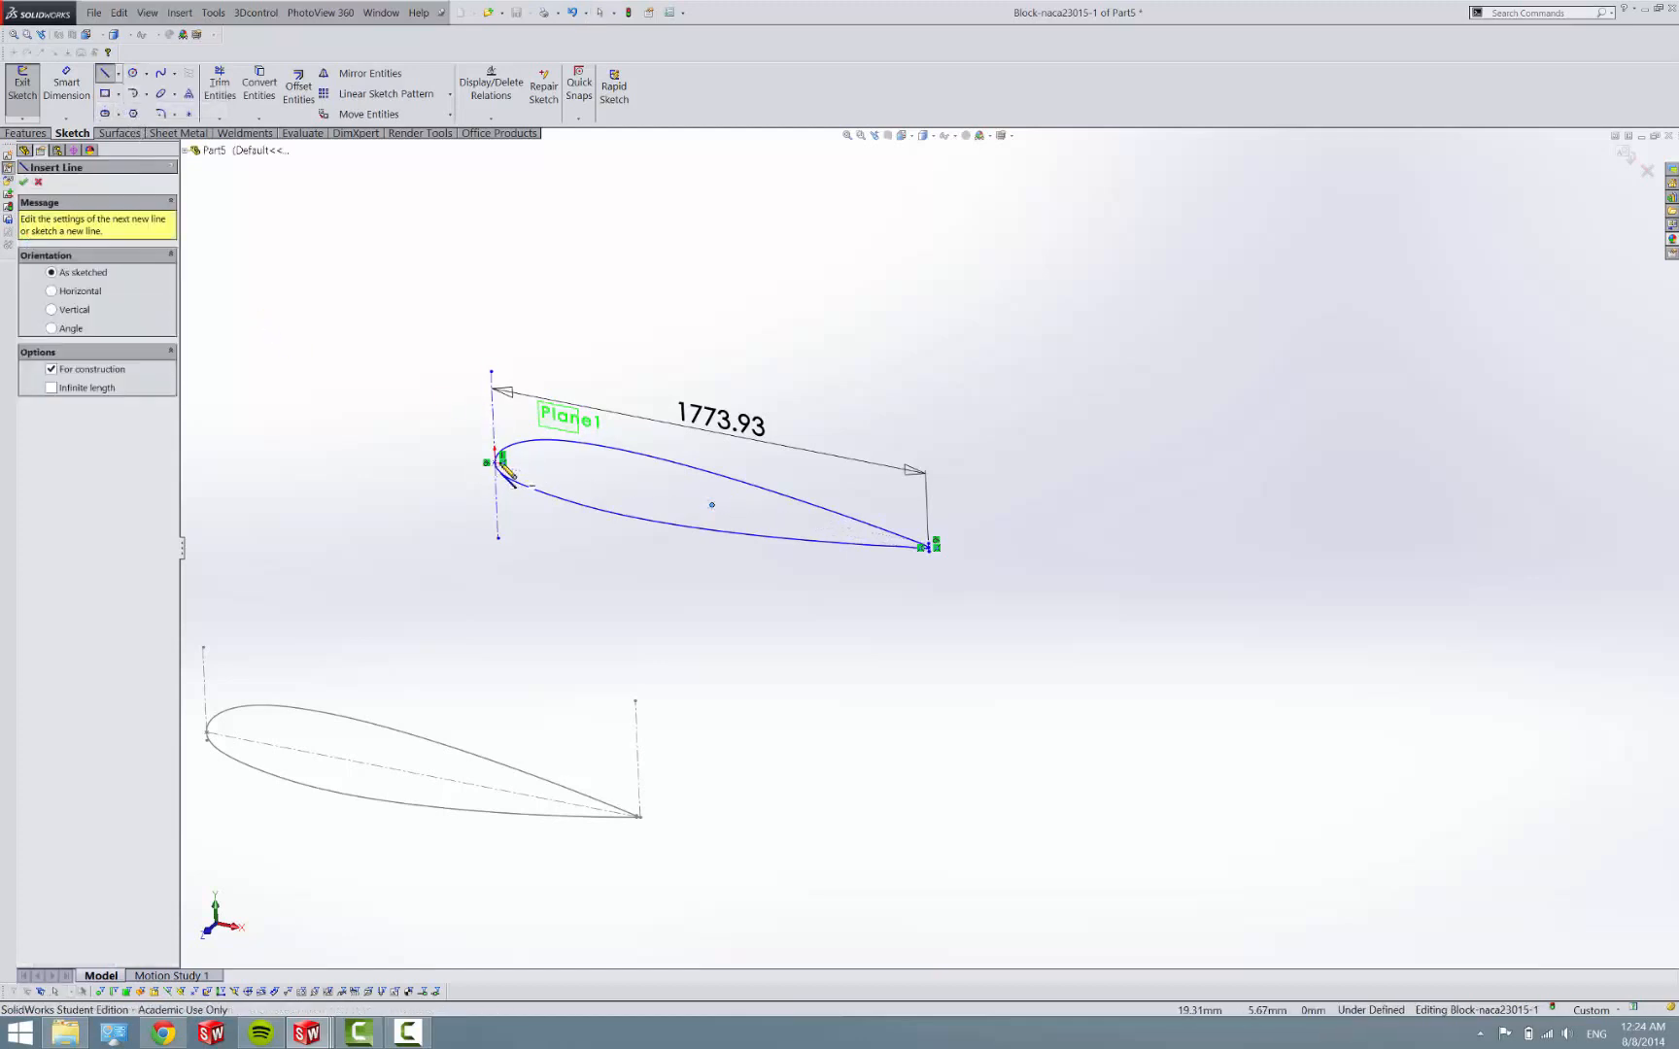
click(501, 461)
click(932, 544)
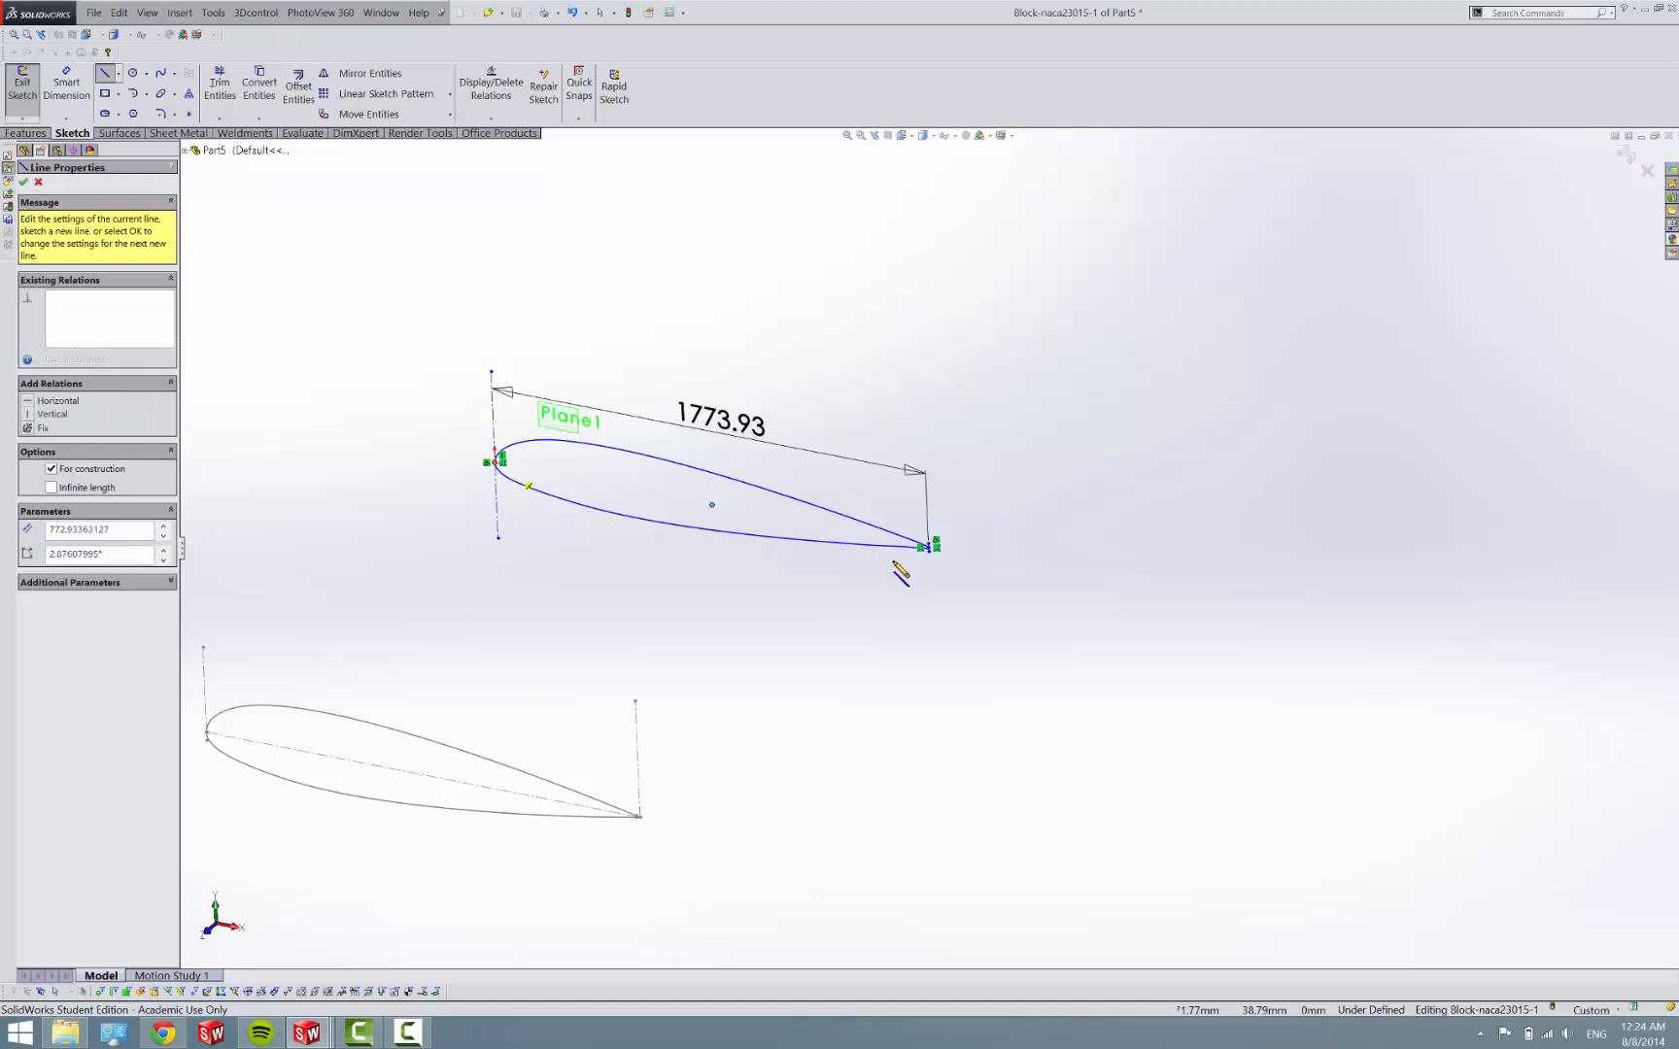
scroll(932, 544, up, 4)
scroll(965, 538, up, 4)
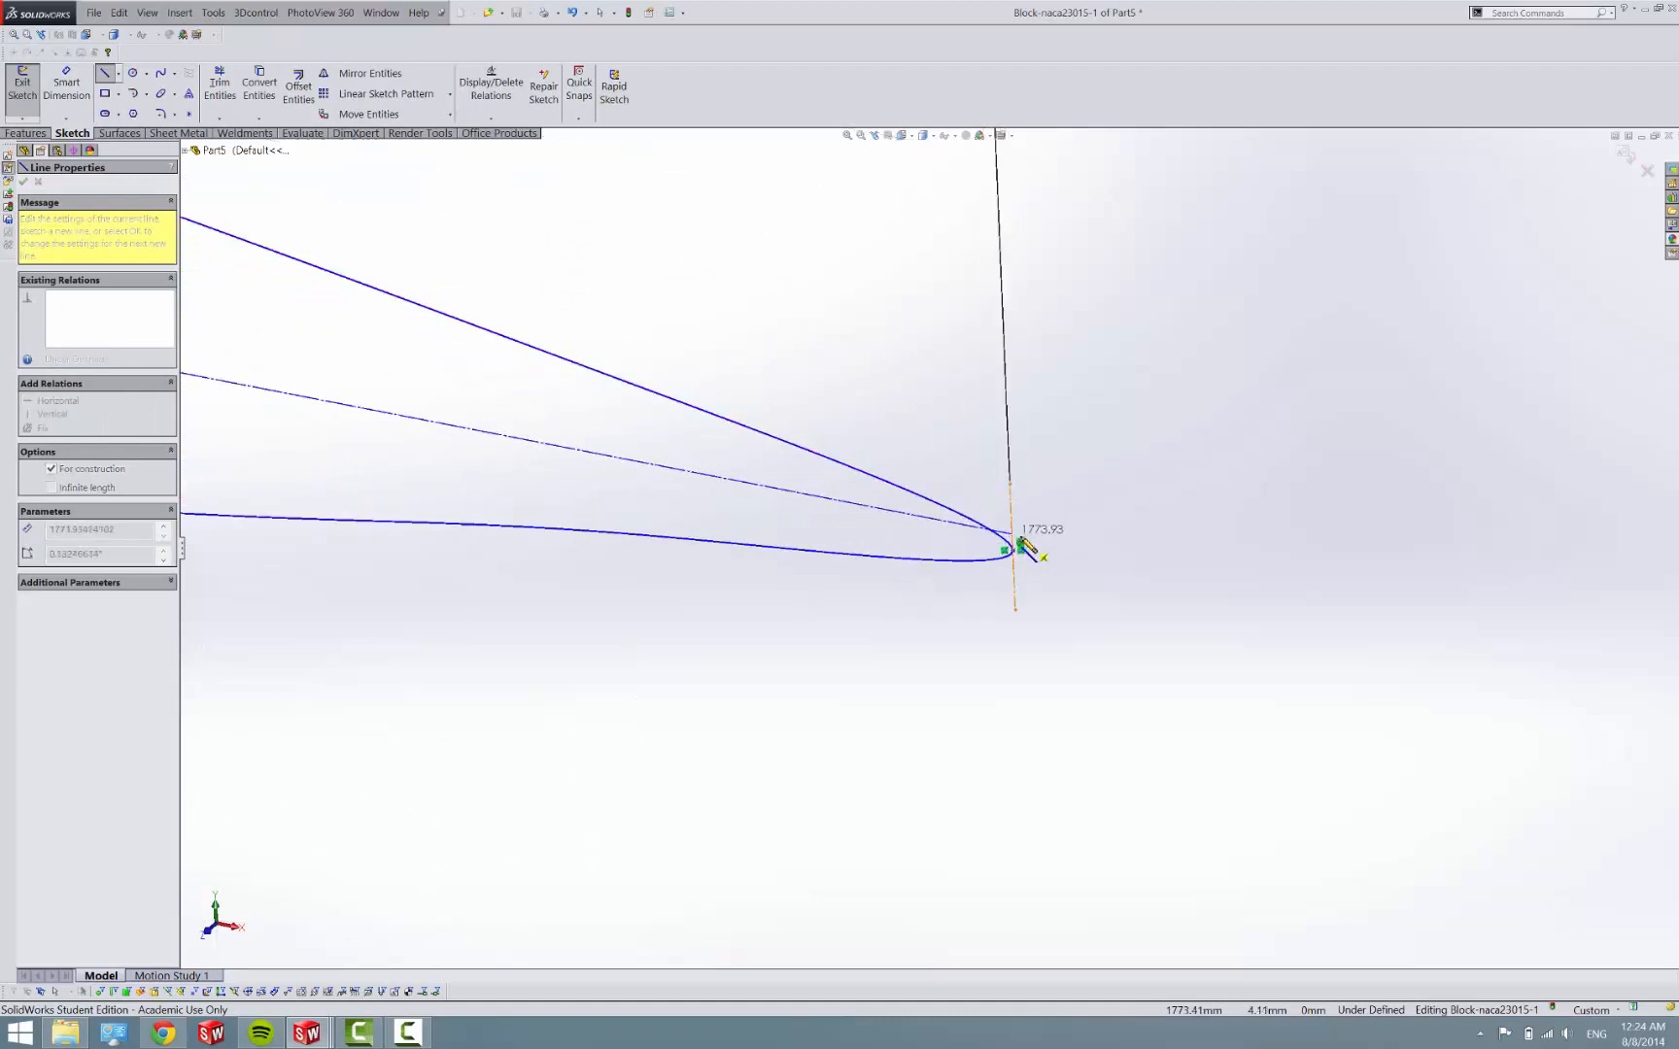
scroll(994, 566, up, 2)
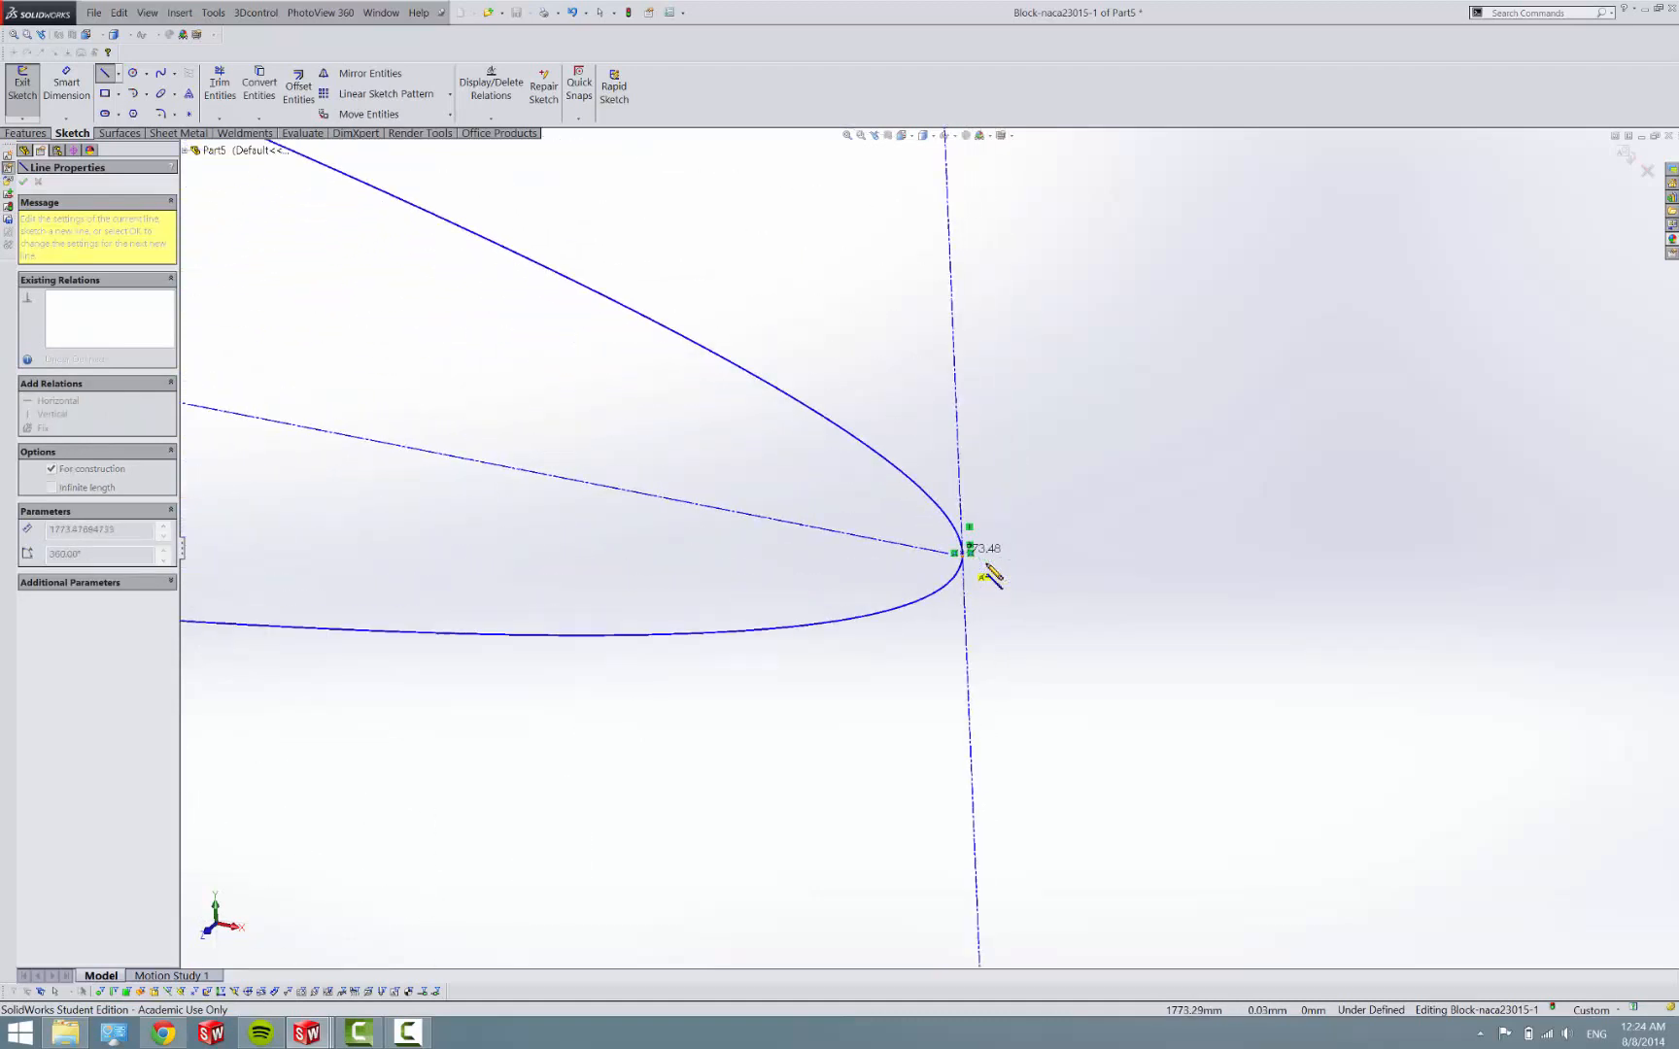
scroll(978, 544, up, 2)
scroll(970, 536, up, 2)
scroll(963, 528, up, 3)
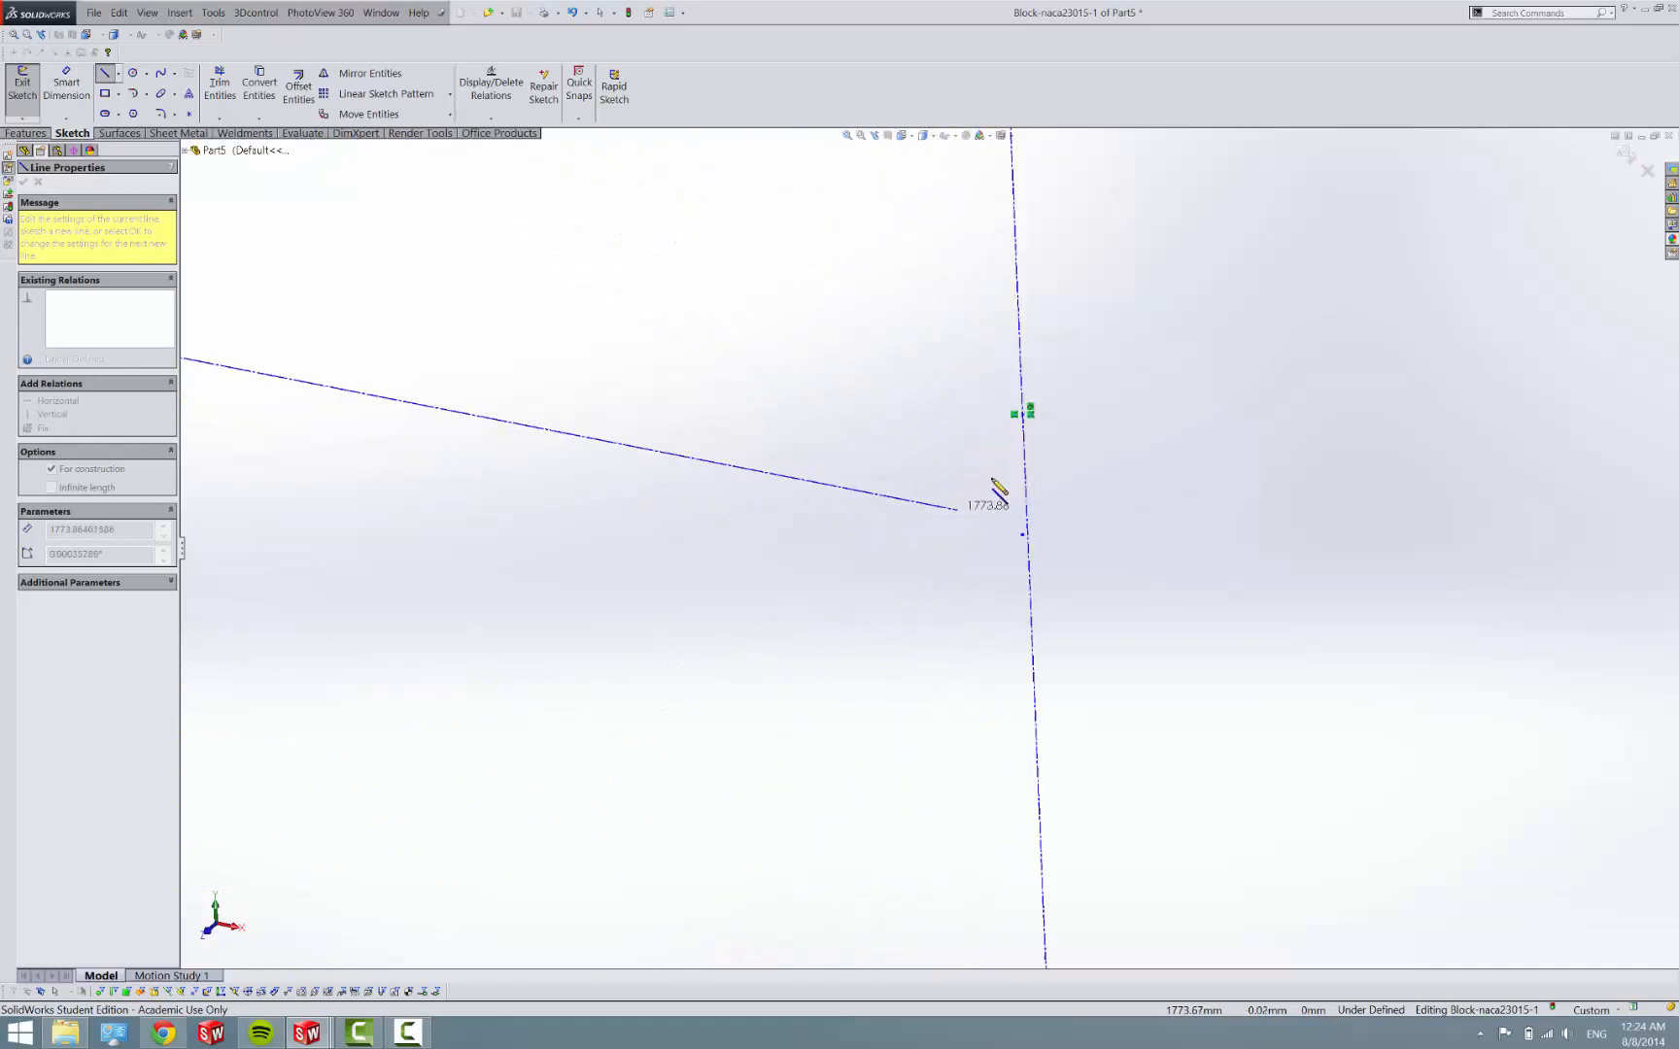
scroll(1010, 459, up, 3)
scroll(1037, 393, up, 2)
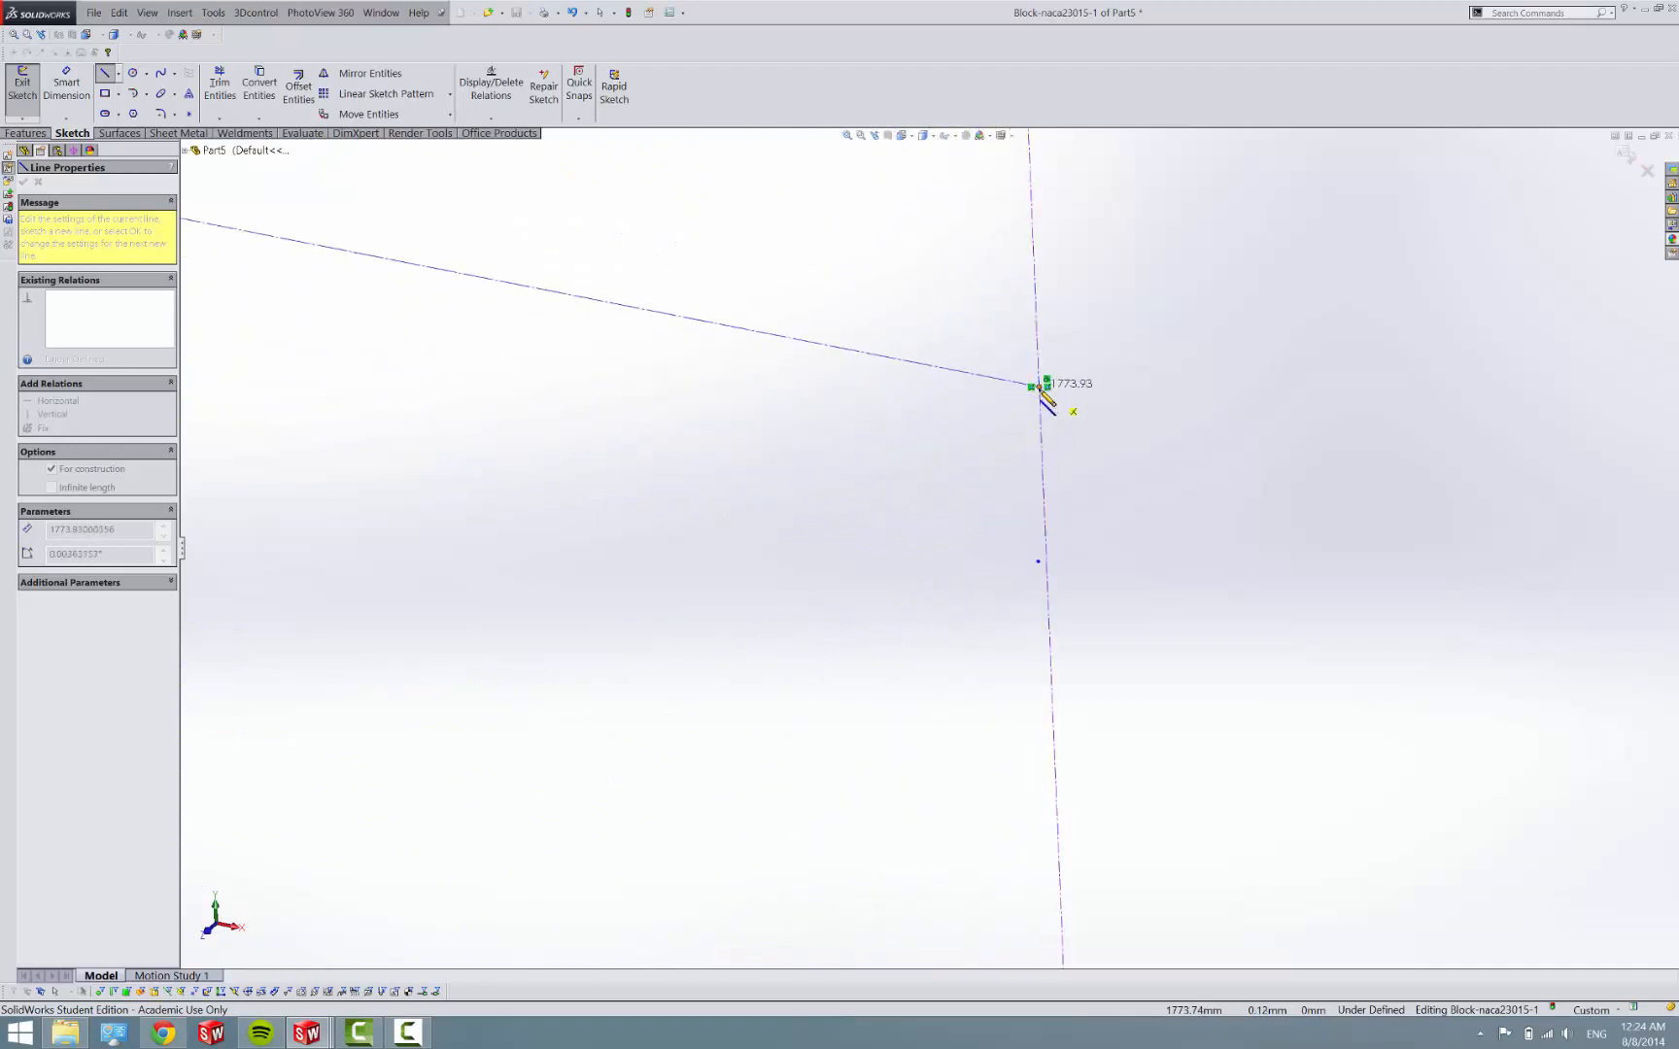
click(1046, 394)
key(Escape)
scroll(859, 451, down, 3)
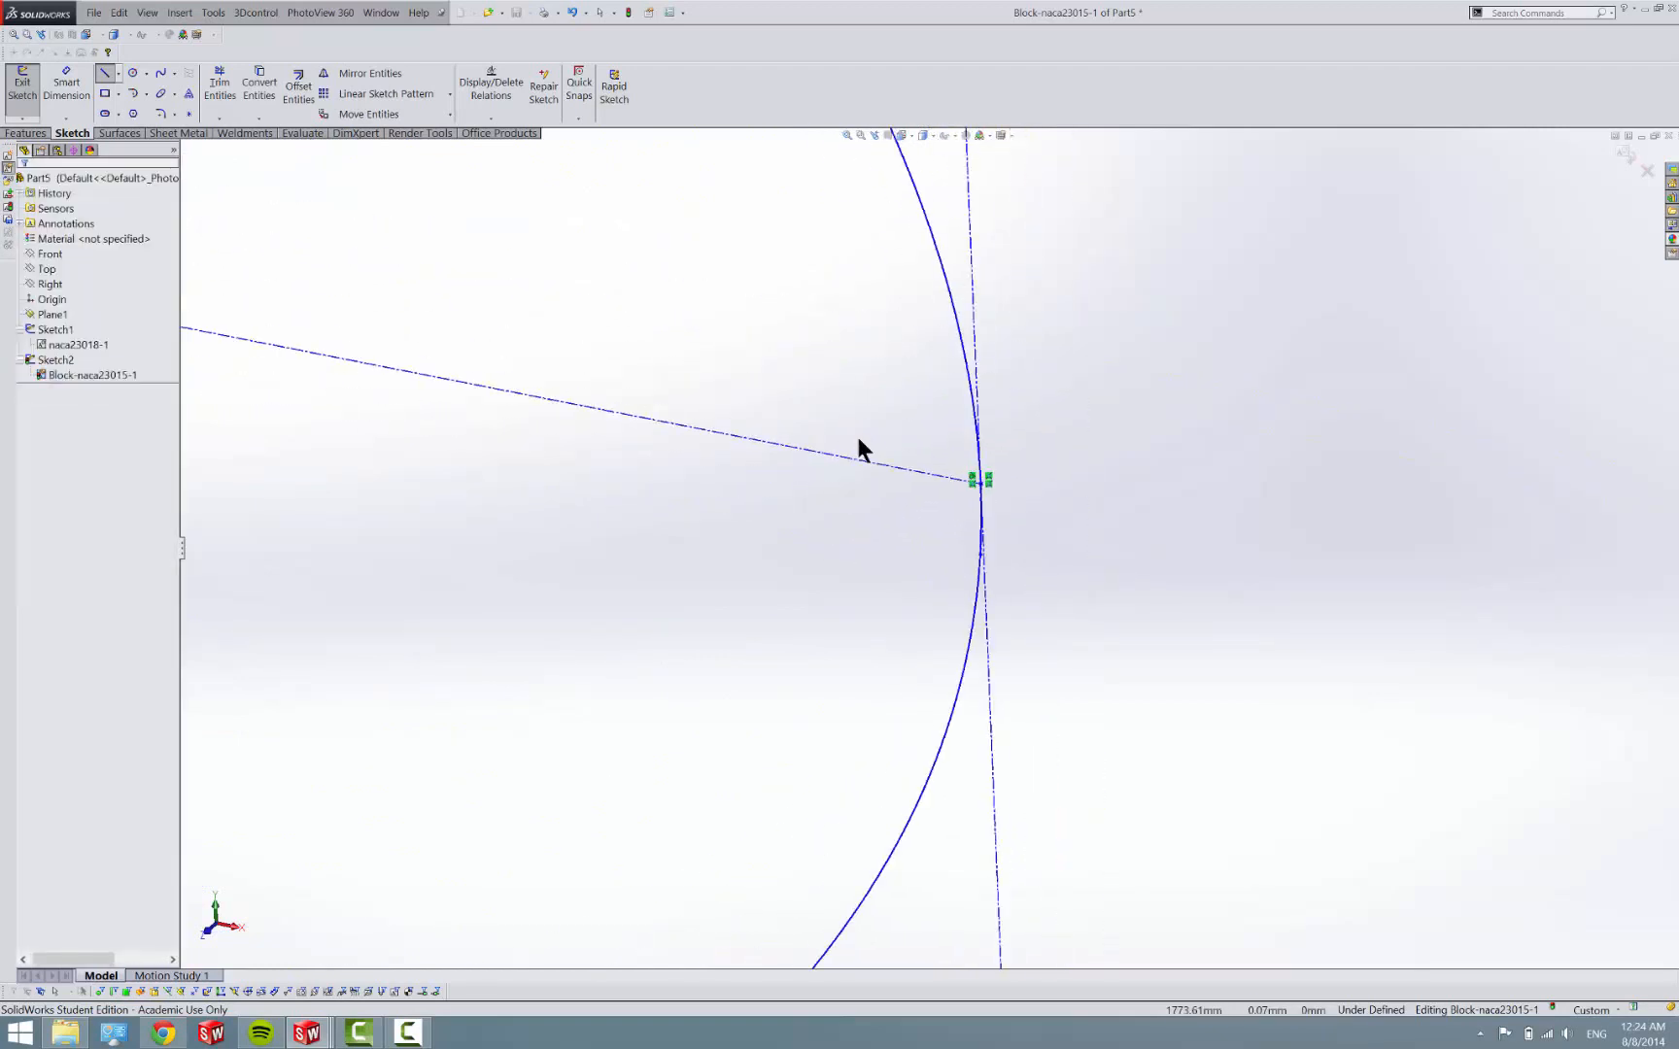
scroll(859, 450, down, 3)
scroll(849, 458, down, 3)
scroll(834, 473, down, 3)
scroll(835, 472, down, 2)
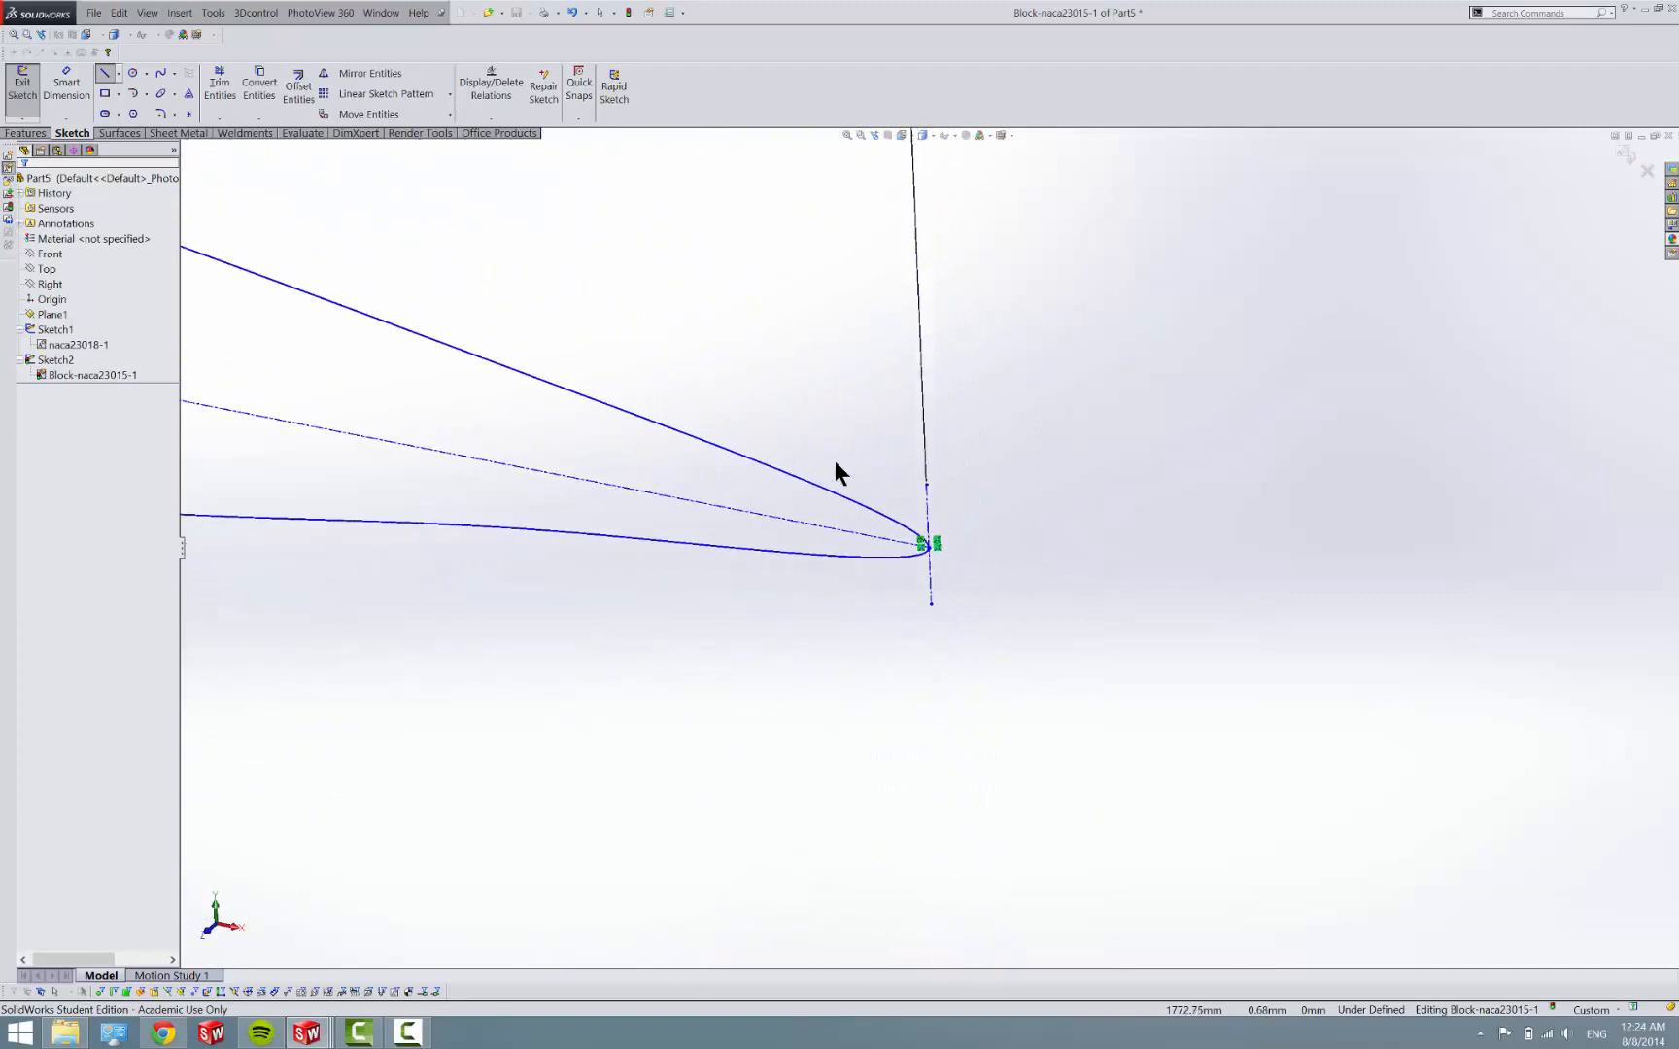
scroll(834, 473, down, 3)
scroll(512, 452, down, 3)
scroll(512, 452, down, 2)
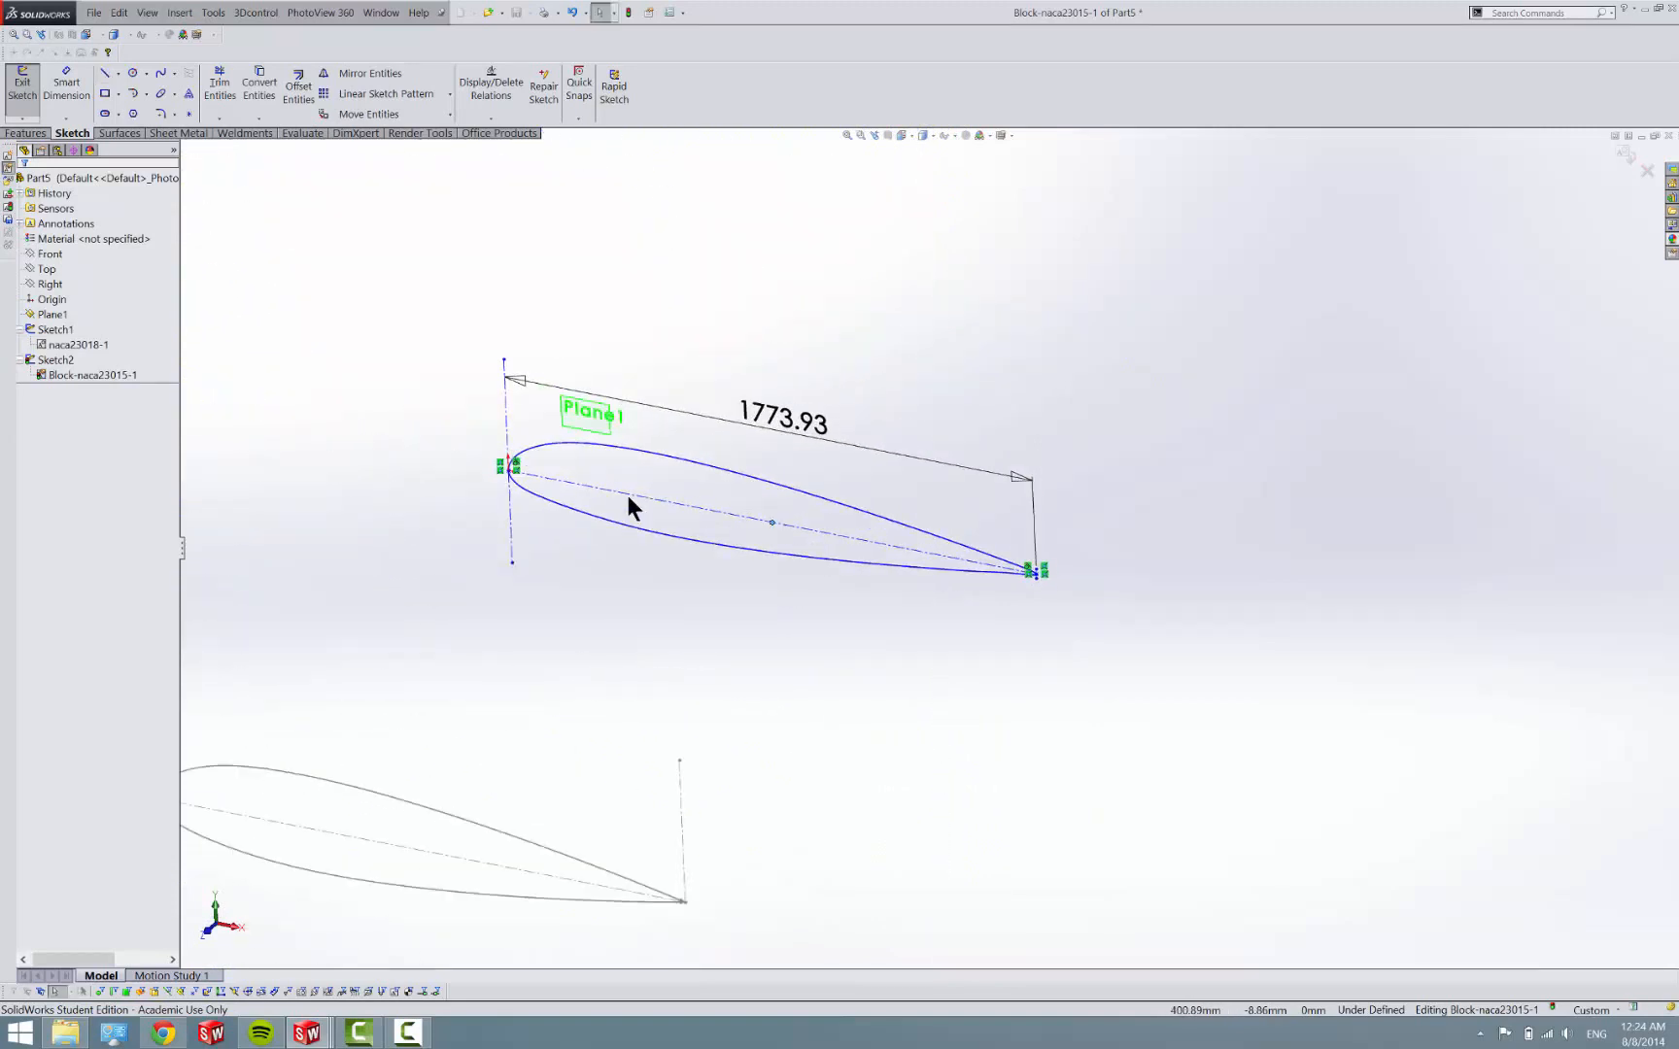
Review the new chord centerline's properties and close them without changes.
click(626, 487)
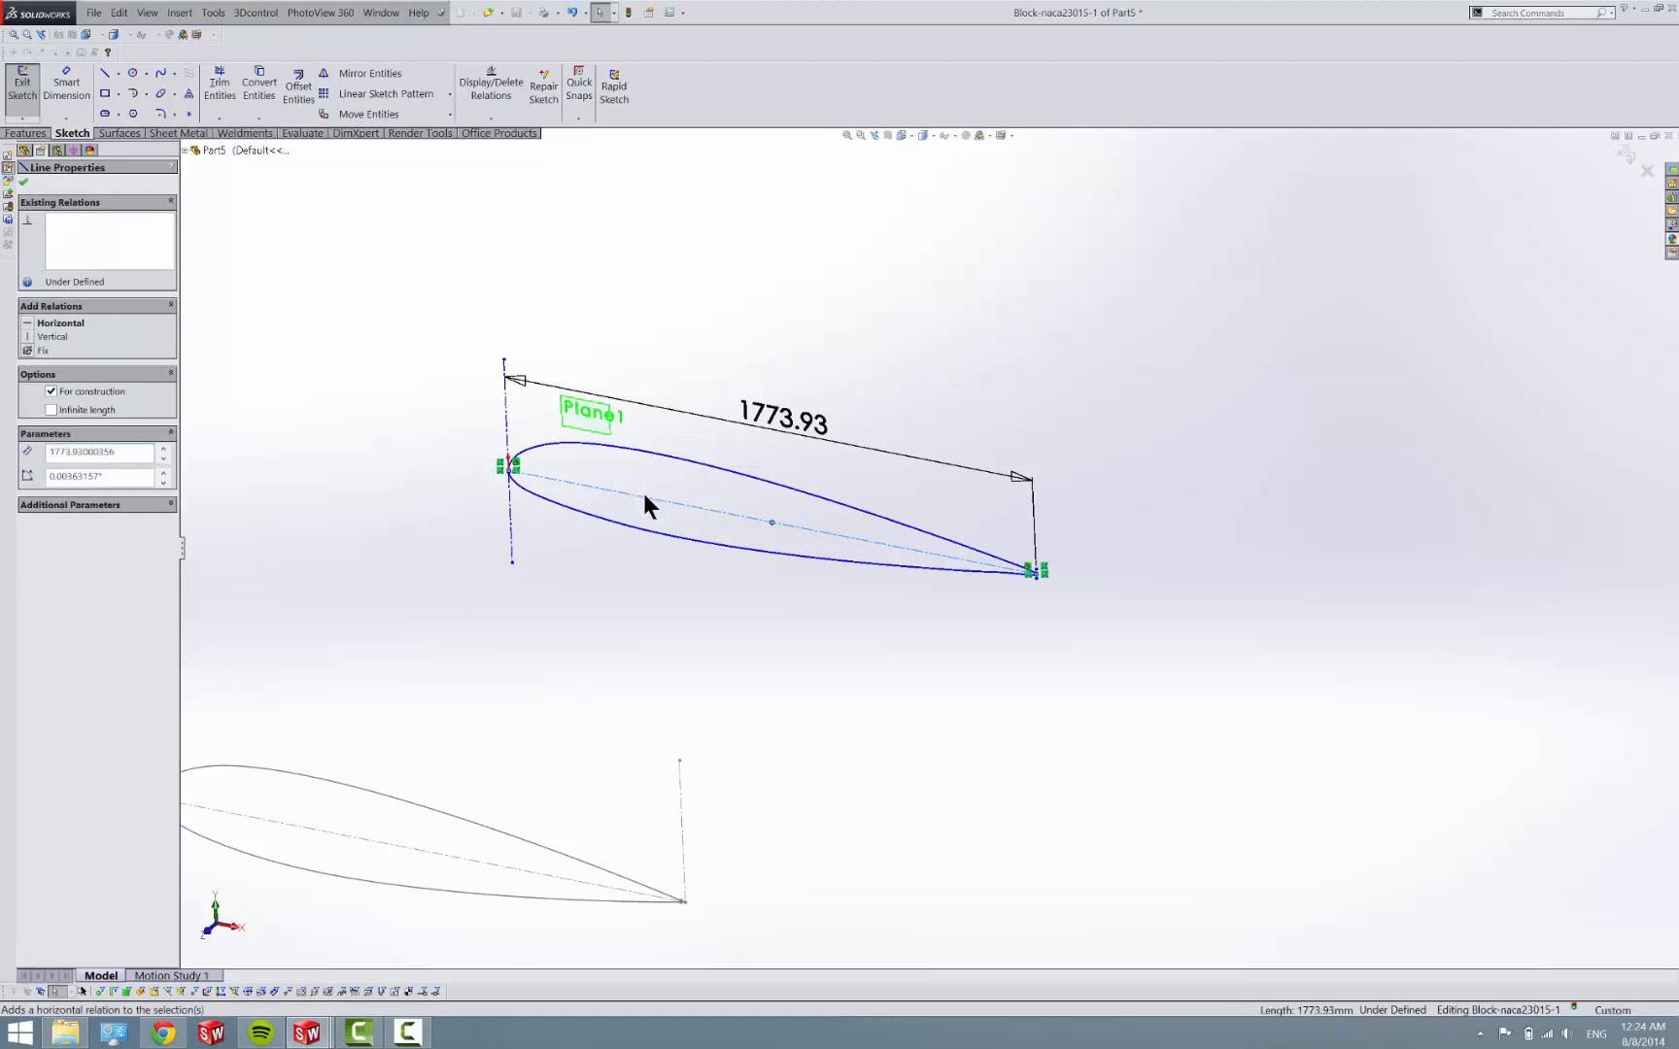
key(Escape)
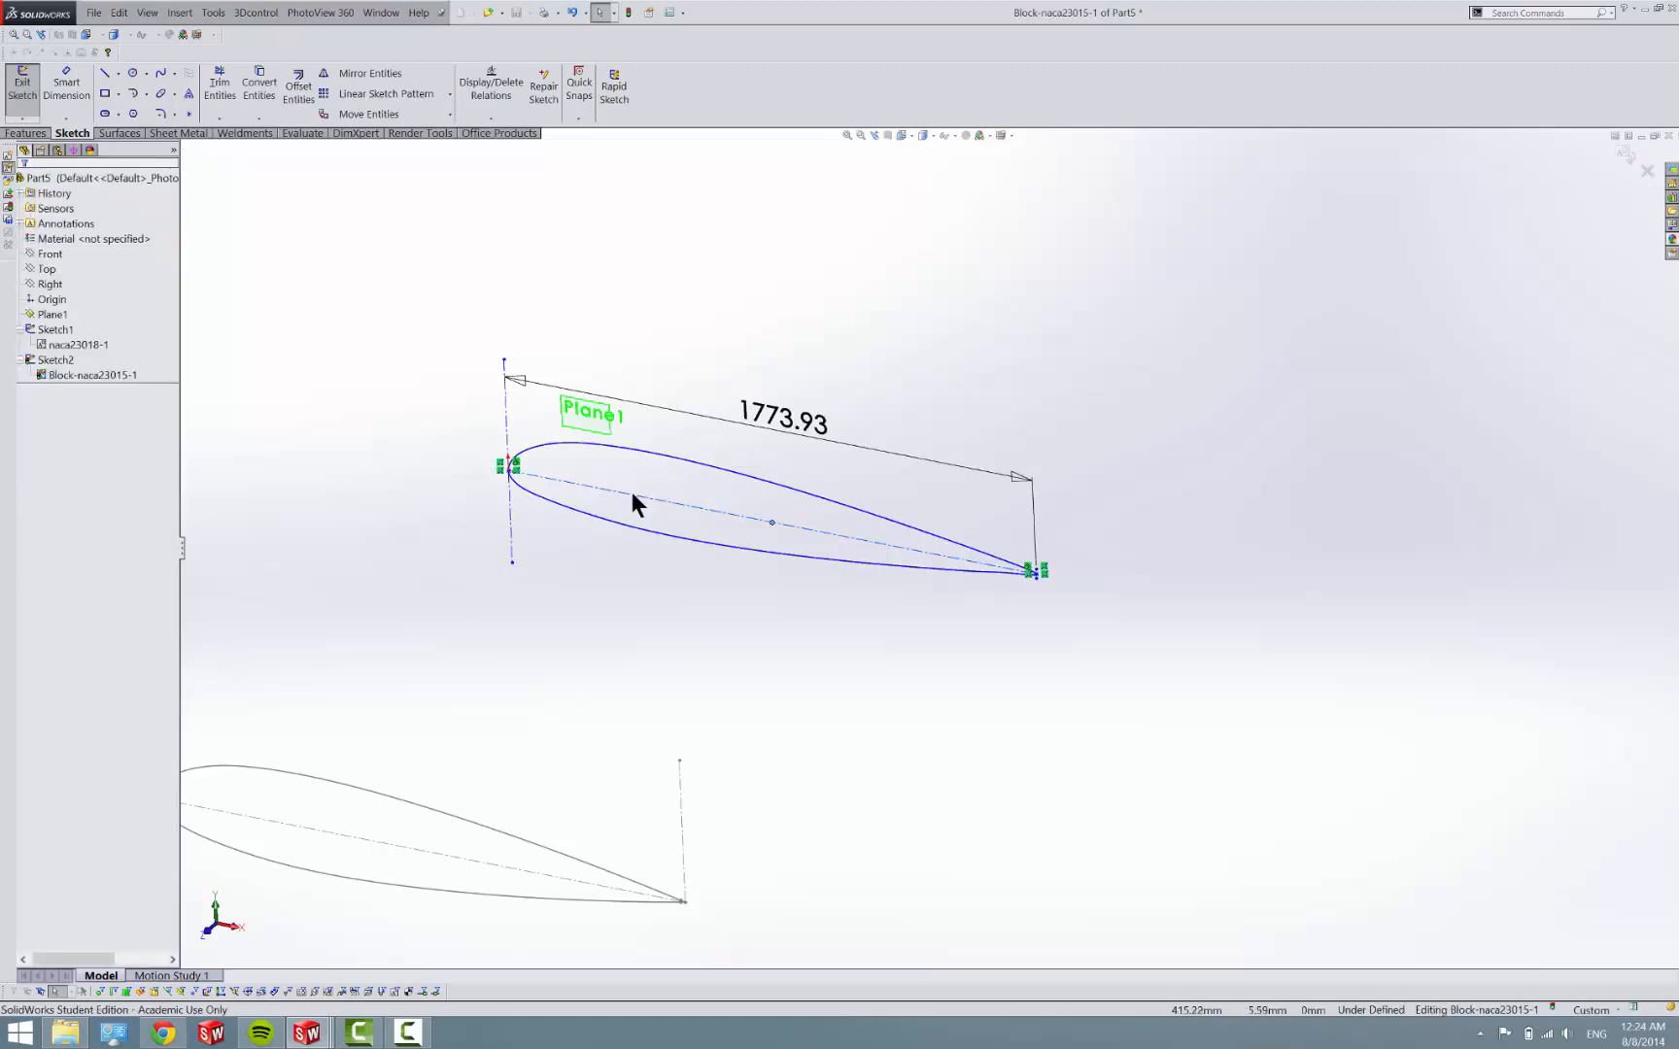
click(630, 488)
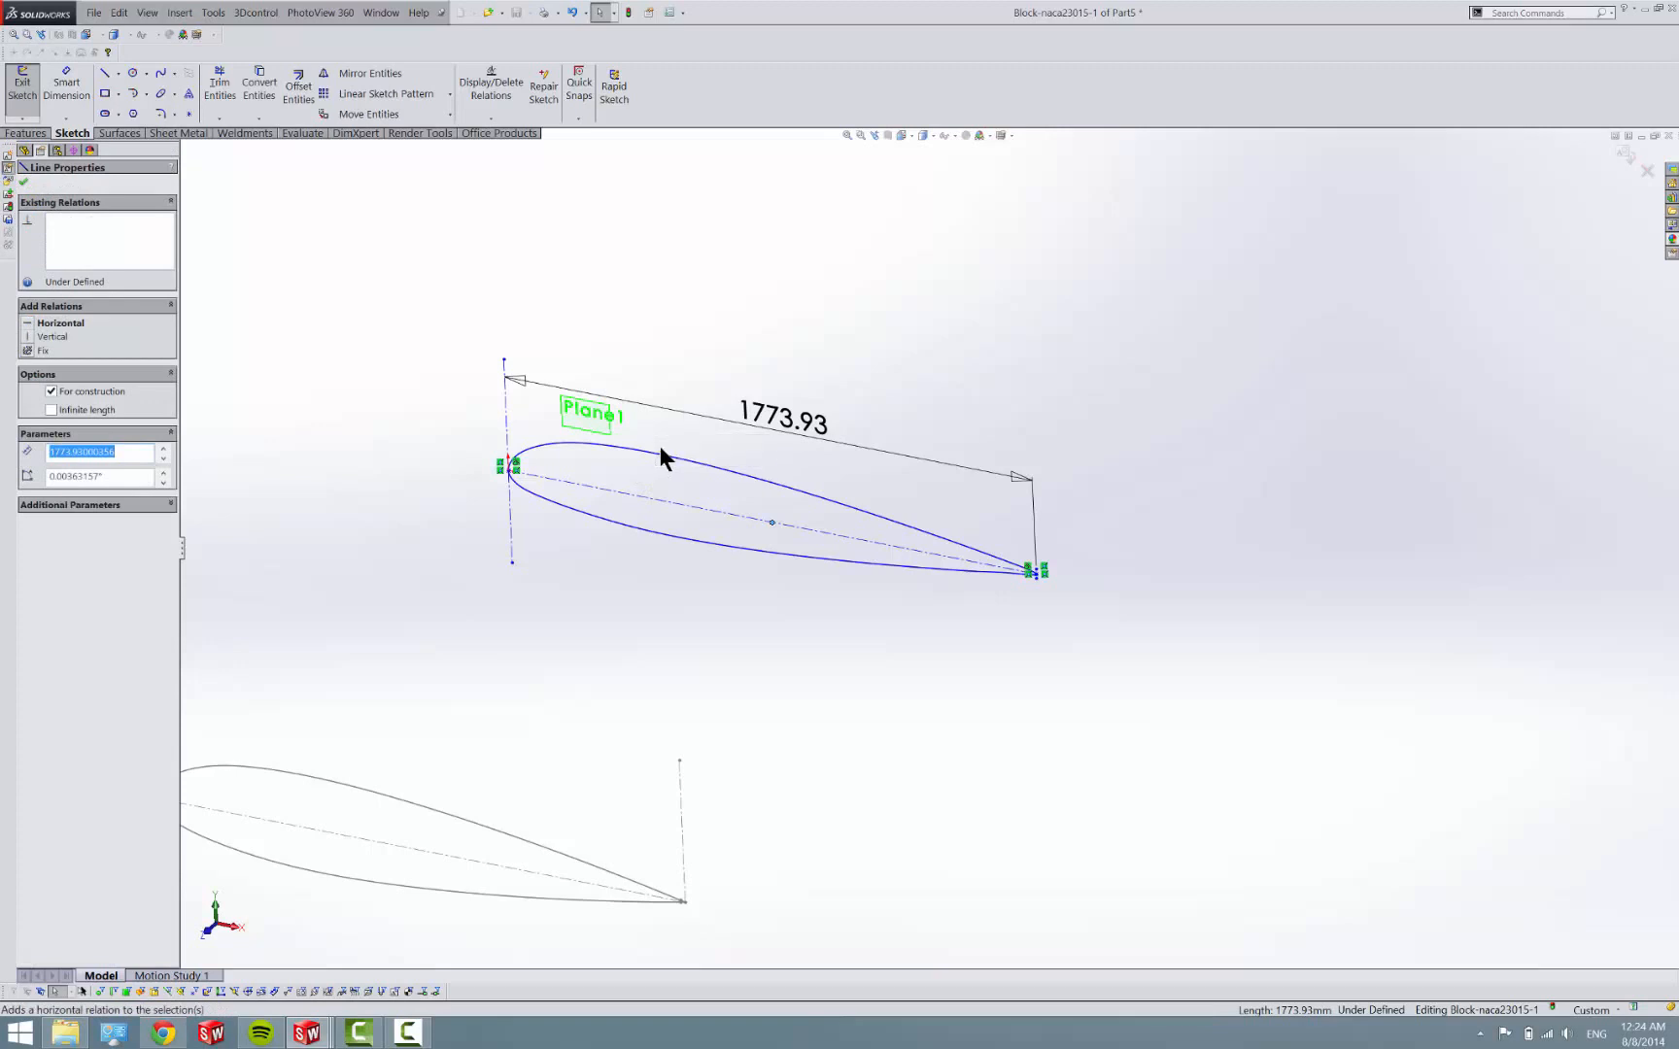
key(Escape)
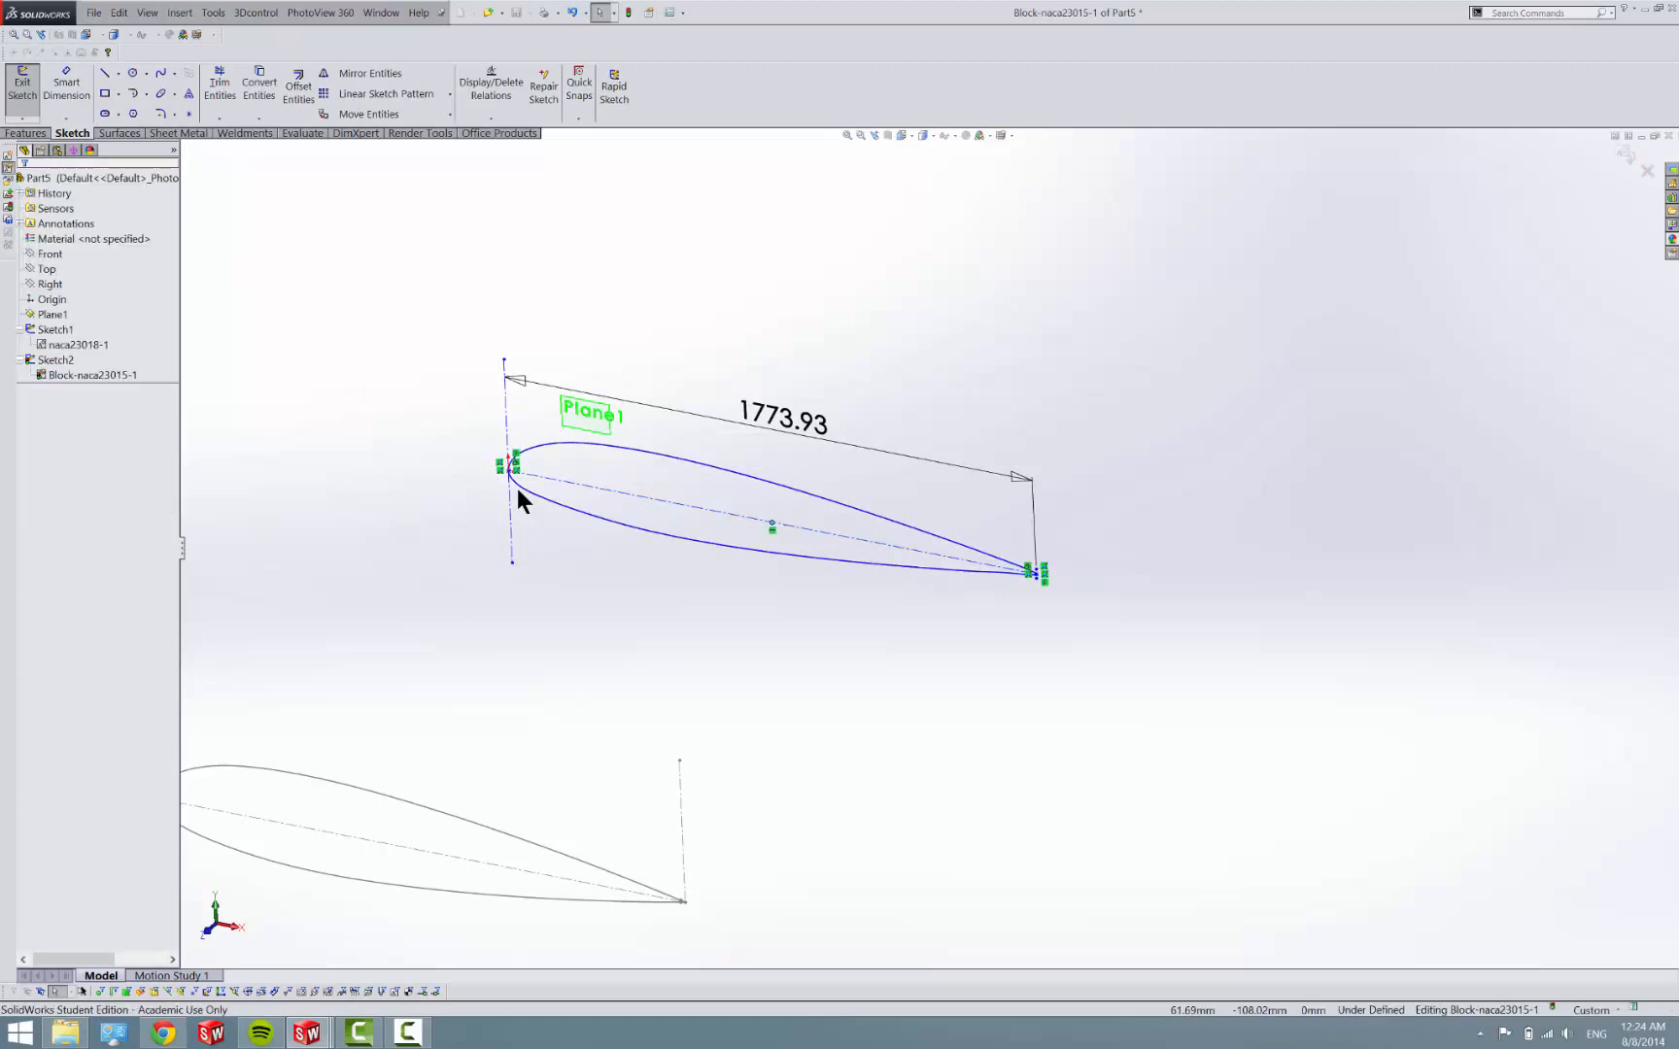
scroll(538, 534, down, 3)
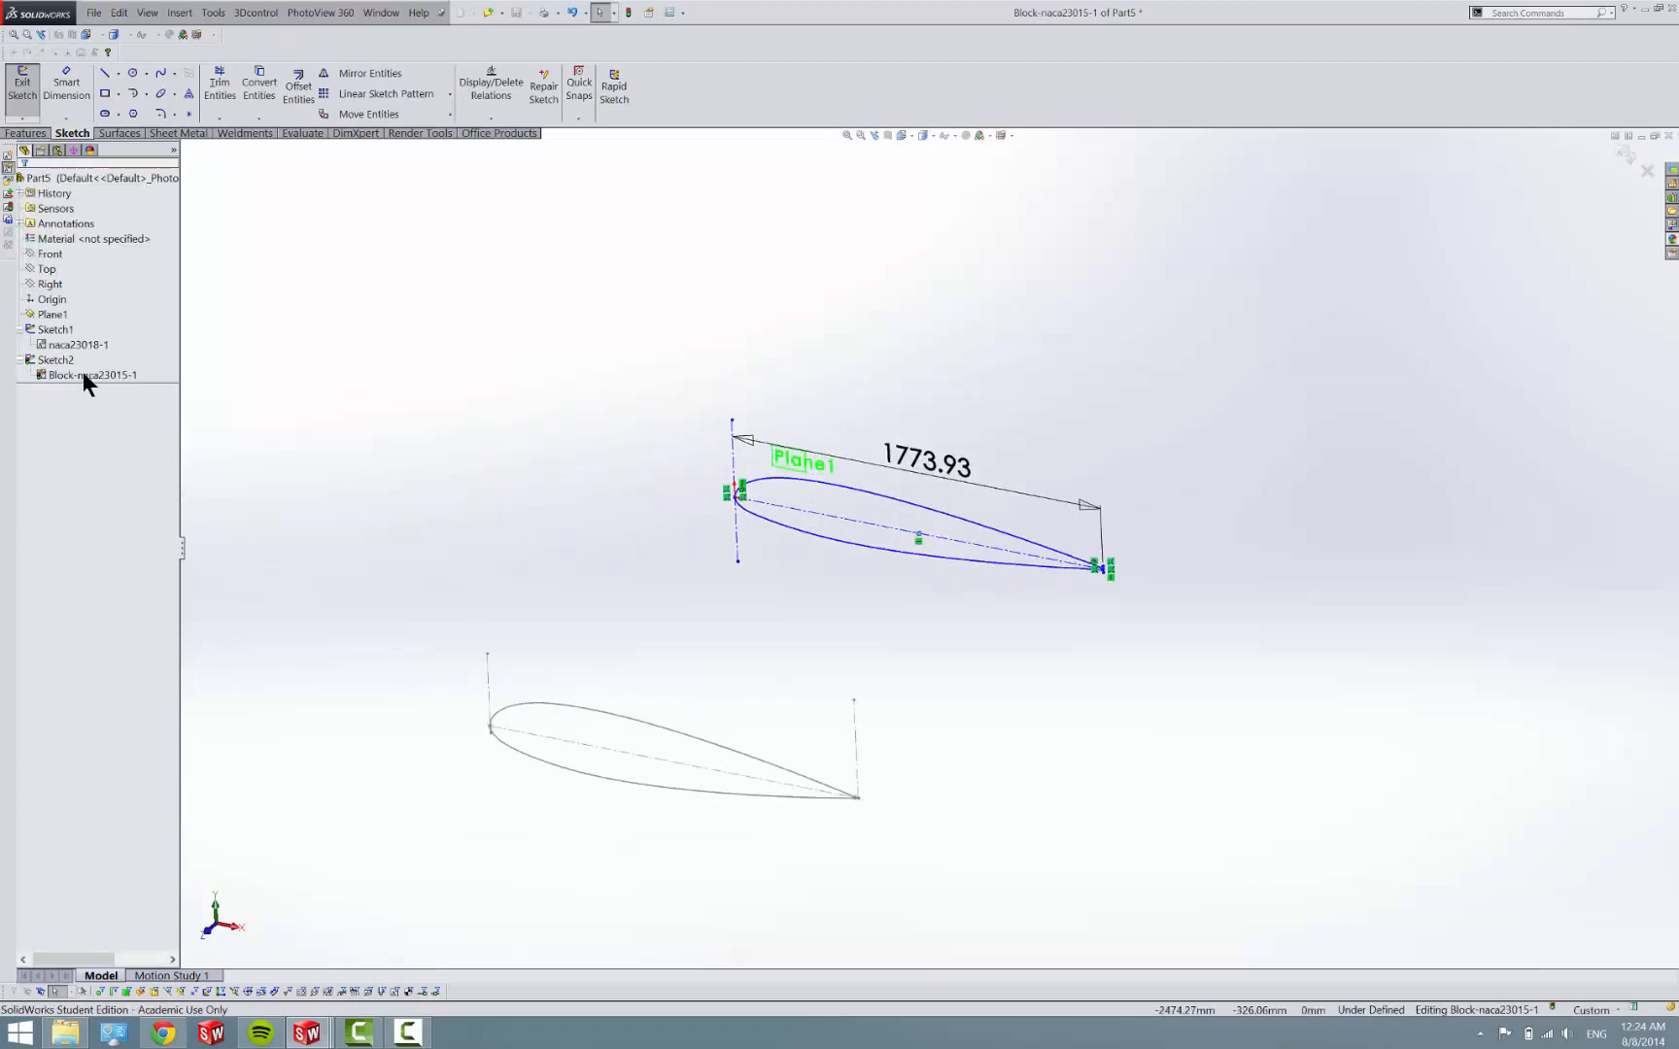
Browse the Front plane and Sketch2 context menus in the FeatureManager tree without choosing anything.
right_click(53, 264)
click(49, 263)
right_click(40, 263)
key(Escape)
right_click(39, 380)
click(252, 230)
Exit the naca23015 block edit and fit Sketch2 in view.
click(23, 87)
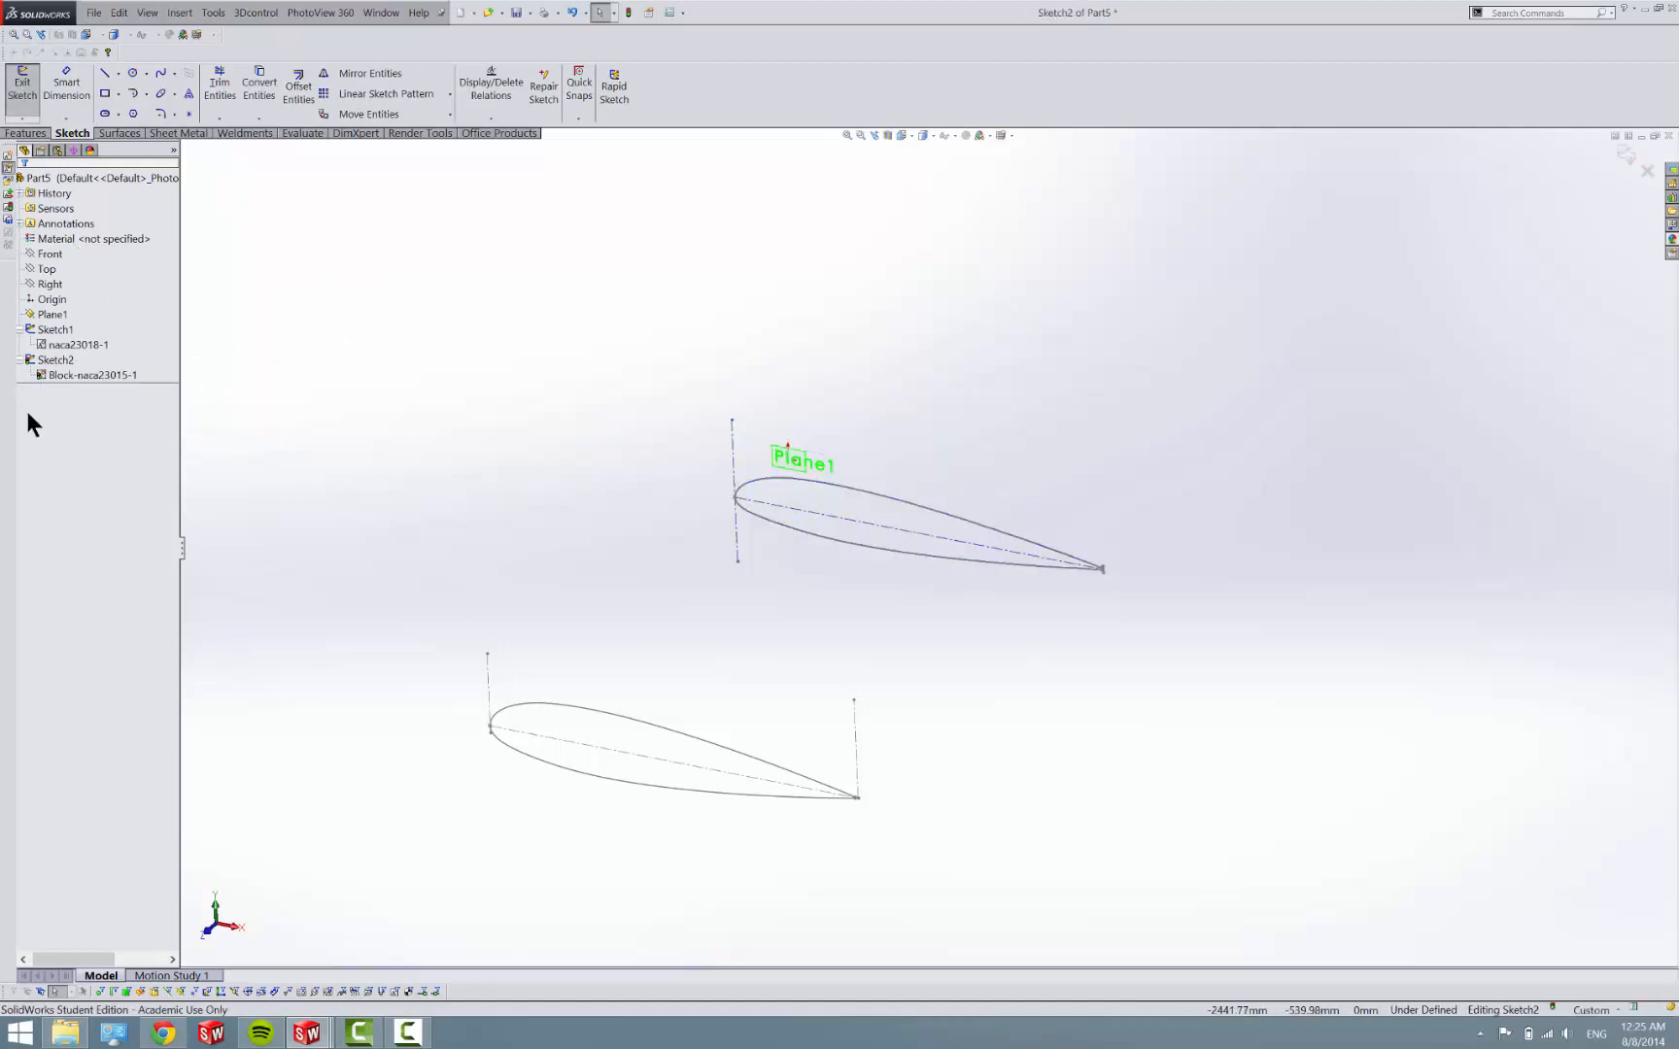
right_click(57, 359)
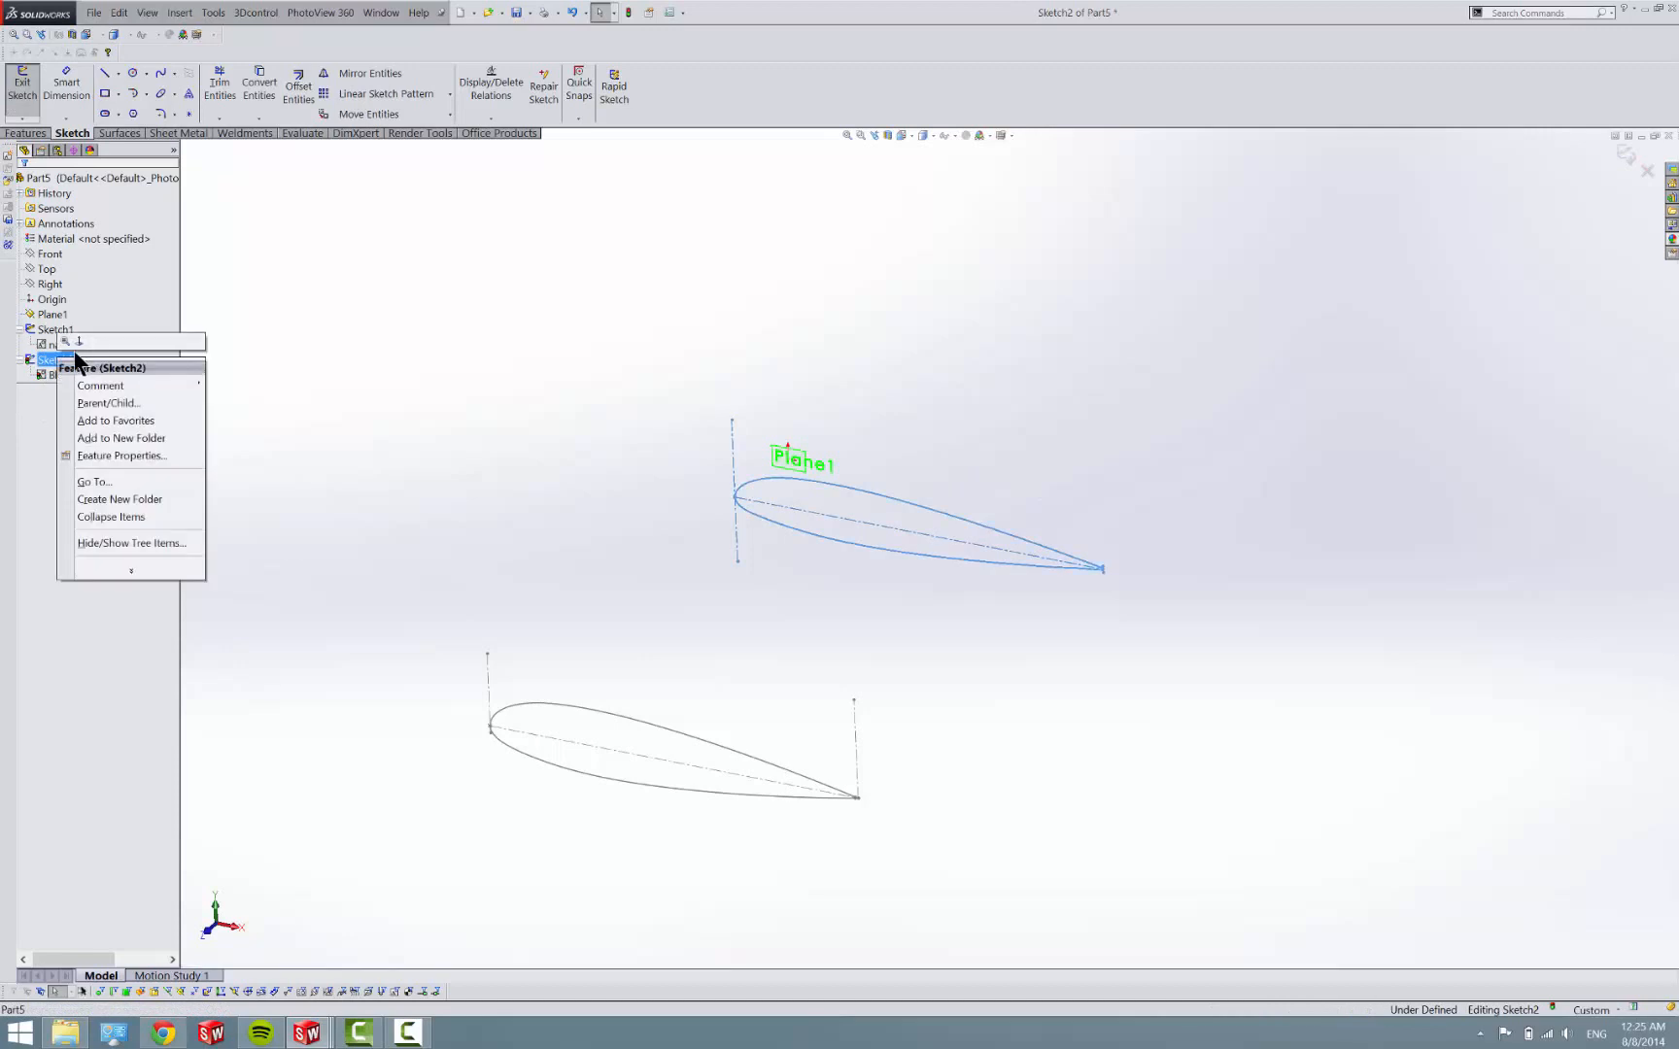
click(105, 380)
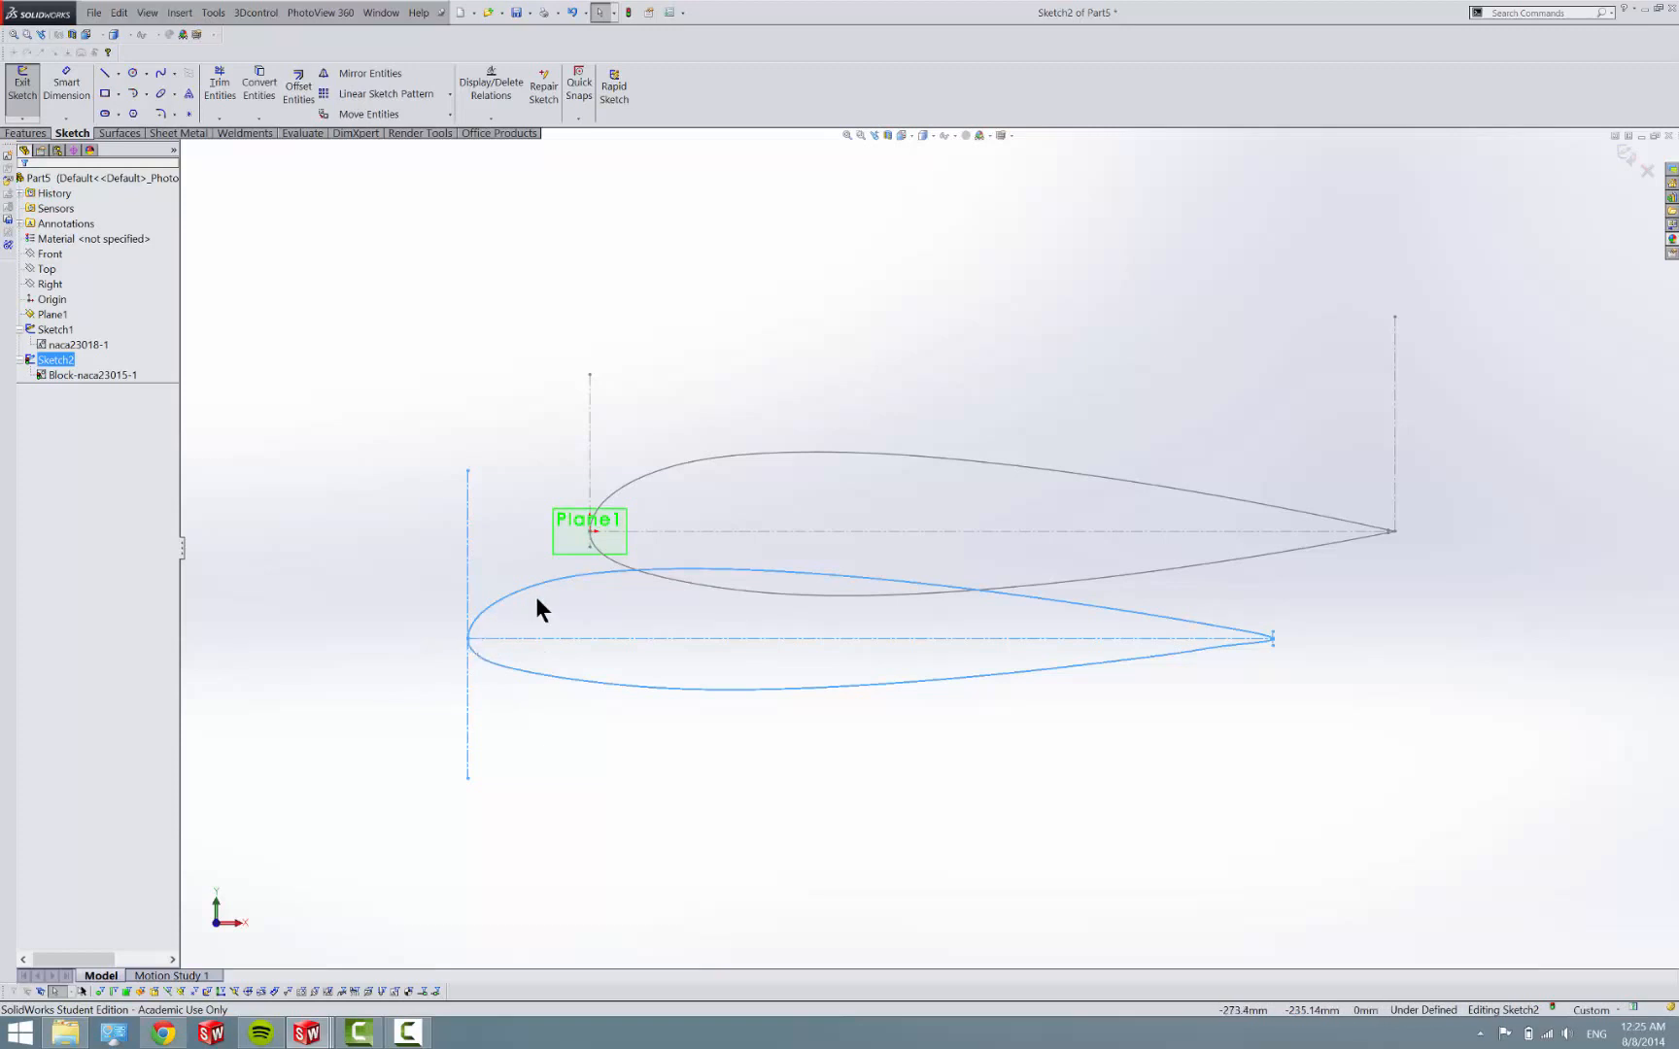
Drag the naca23015 airfoil's leading edge onto the sketch origin and close the Block properties.
drag(574, 563, 633, 479)
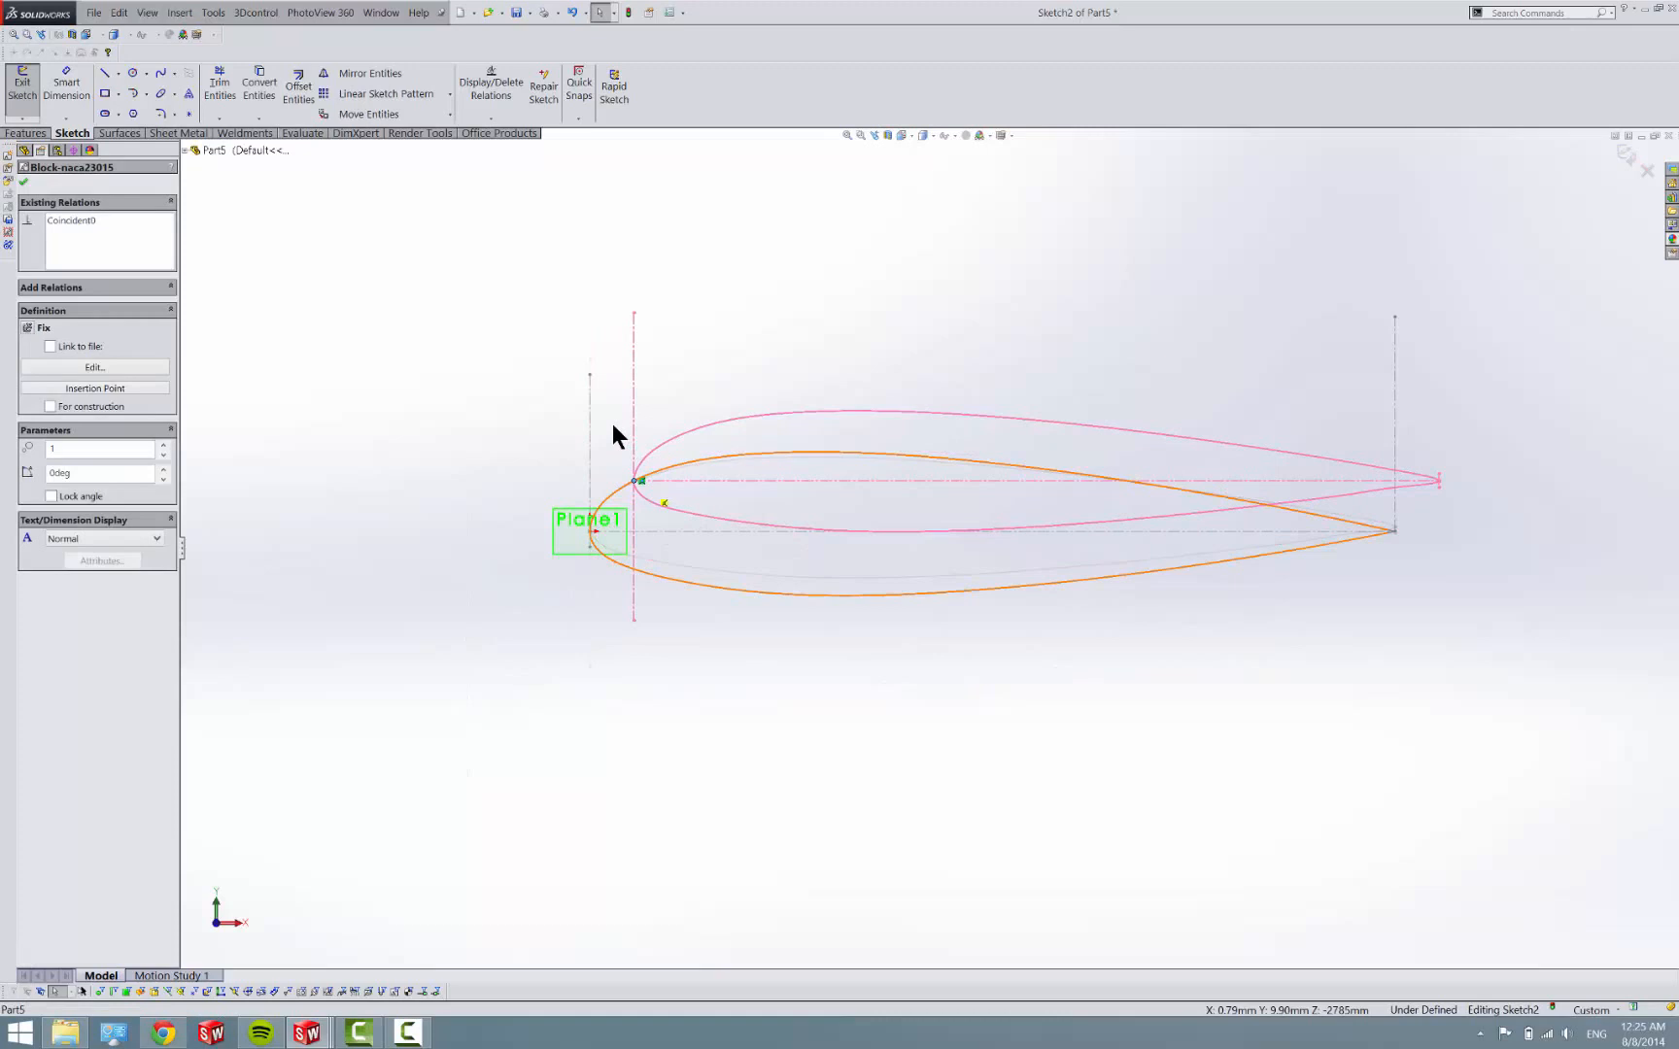
click(663, 464)
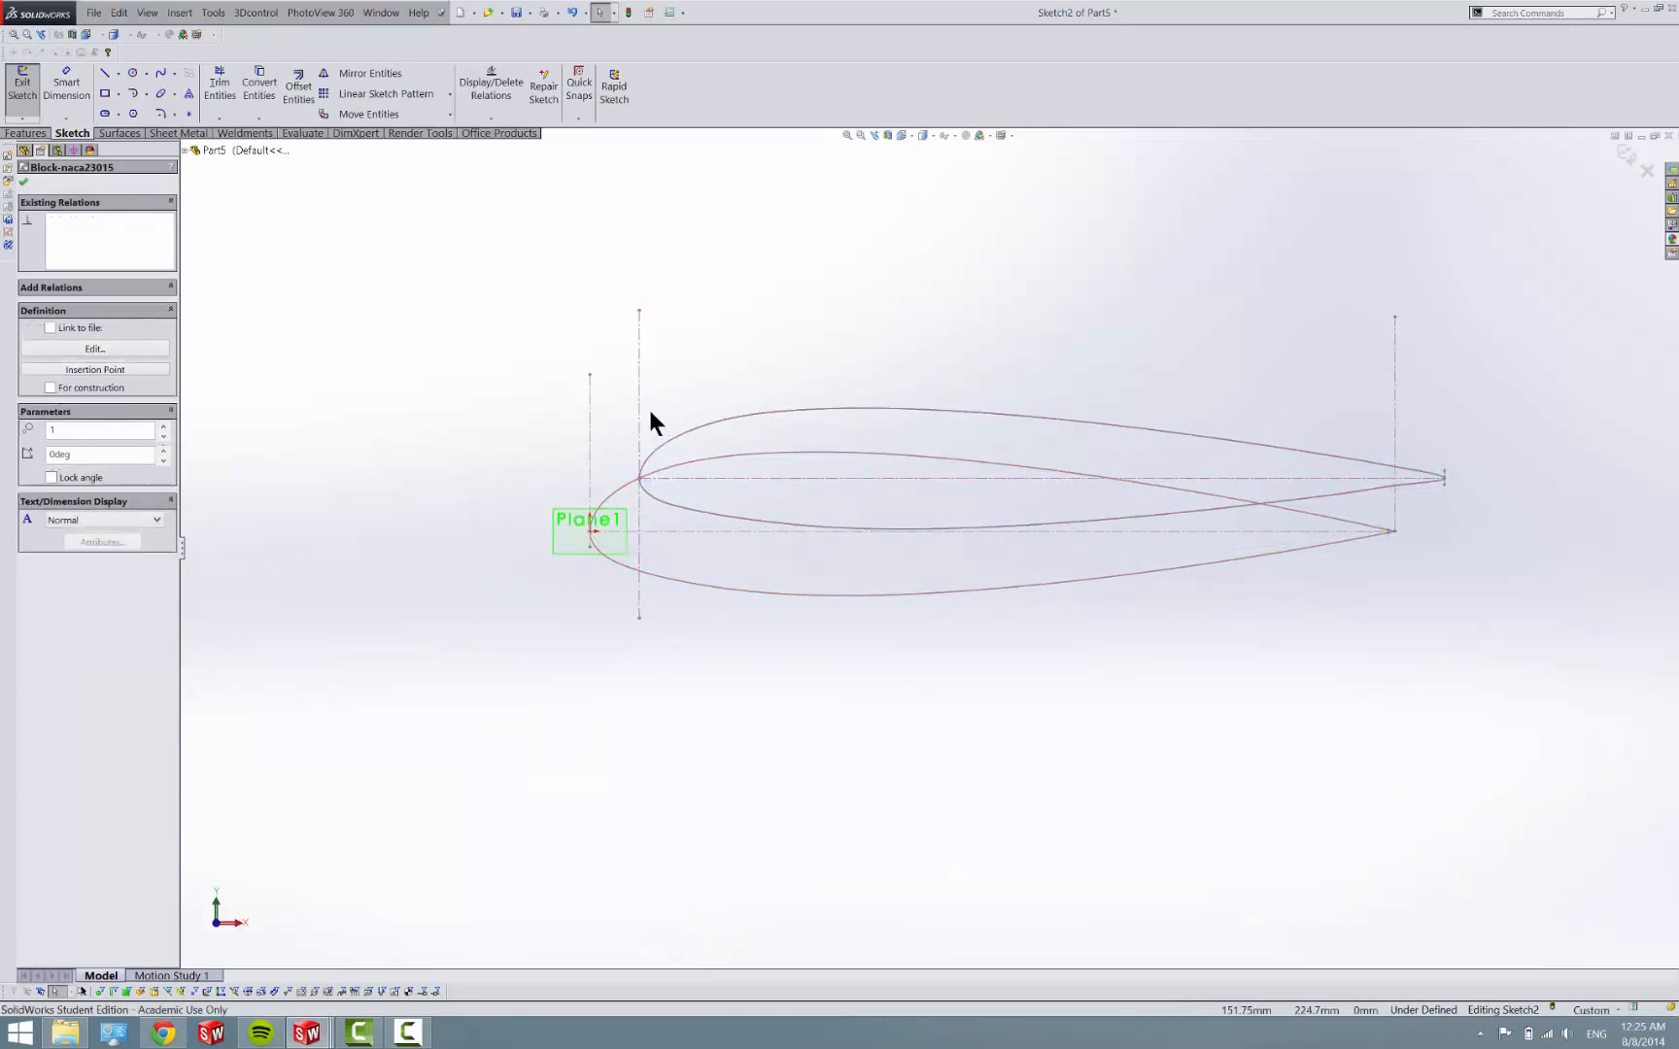
click(663, 418)
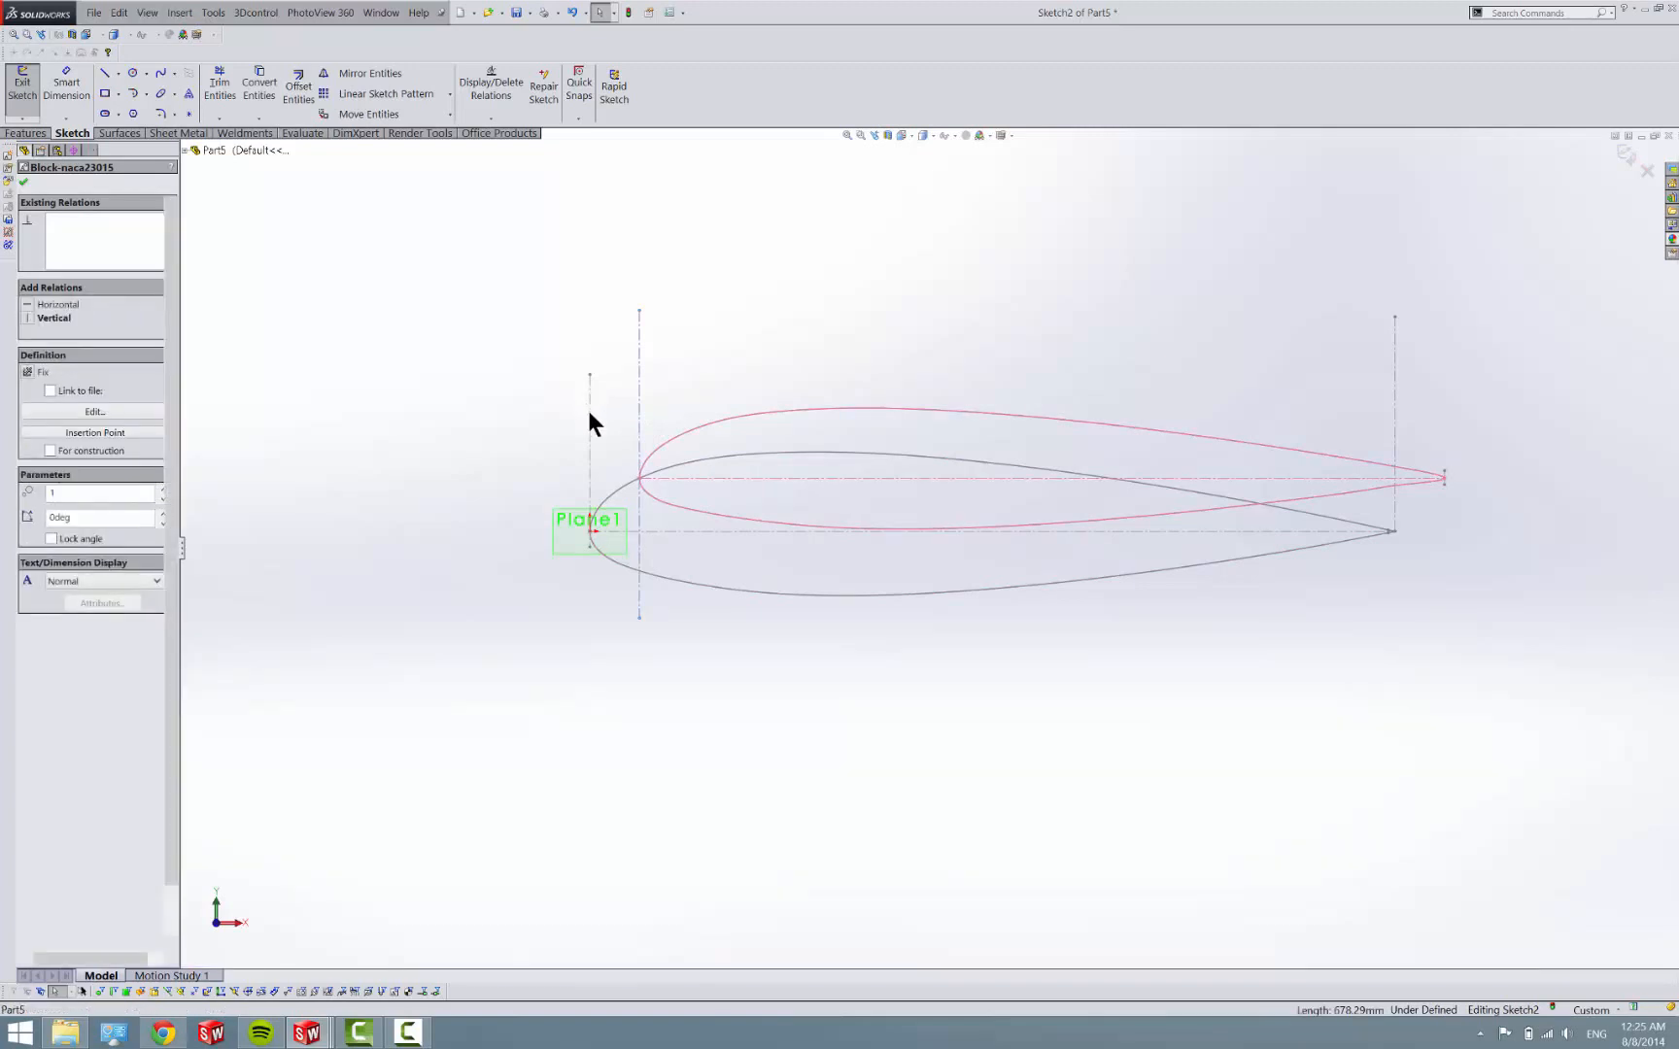
click(590, 419)
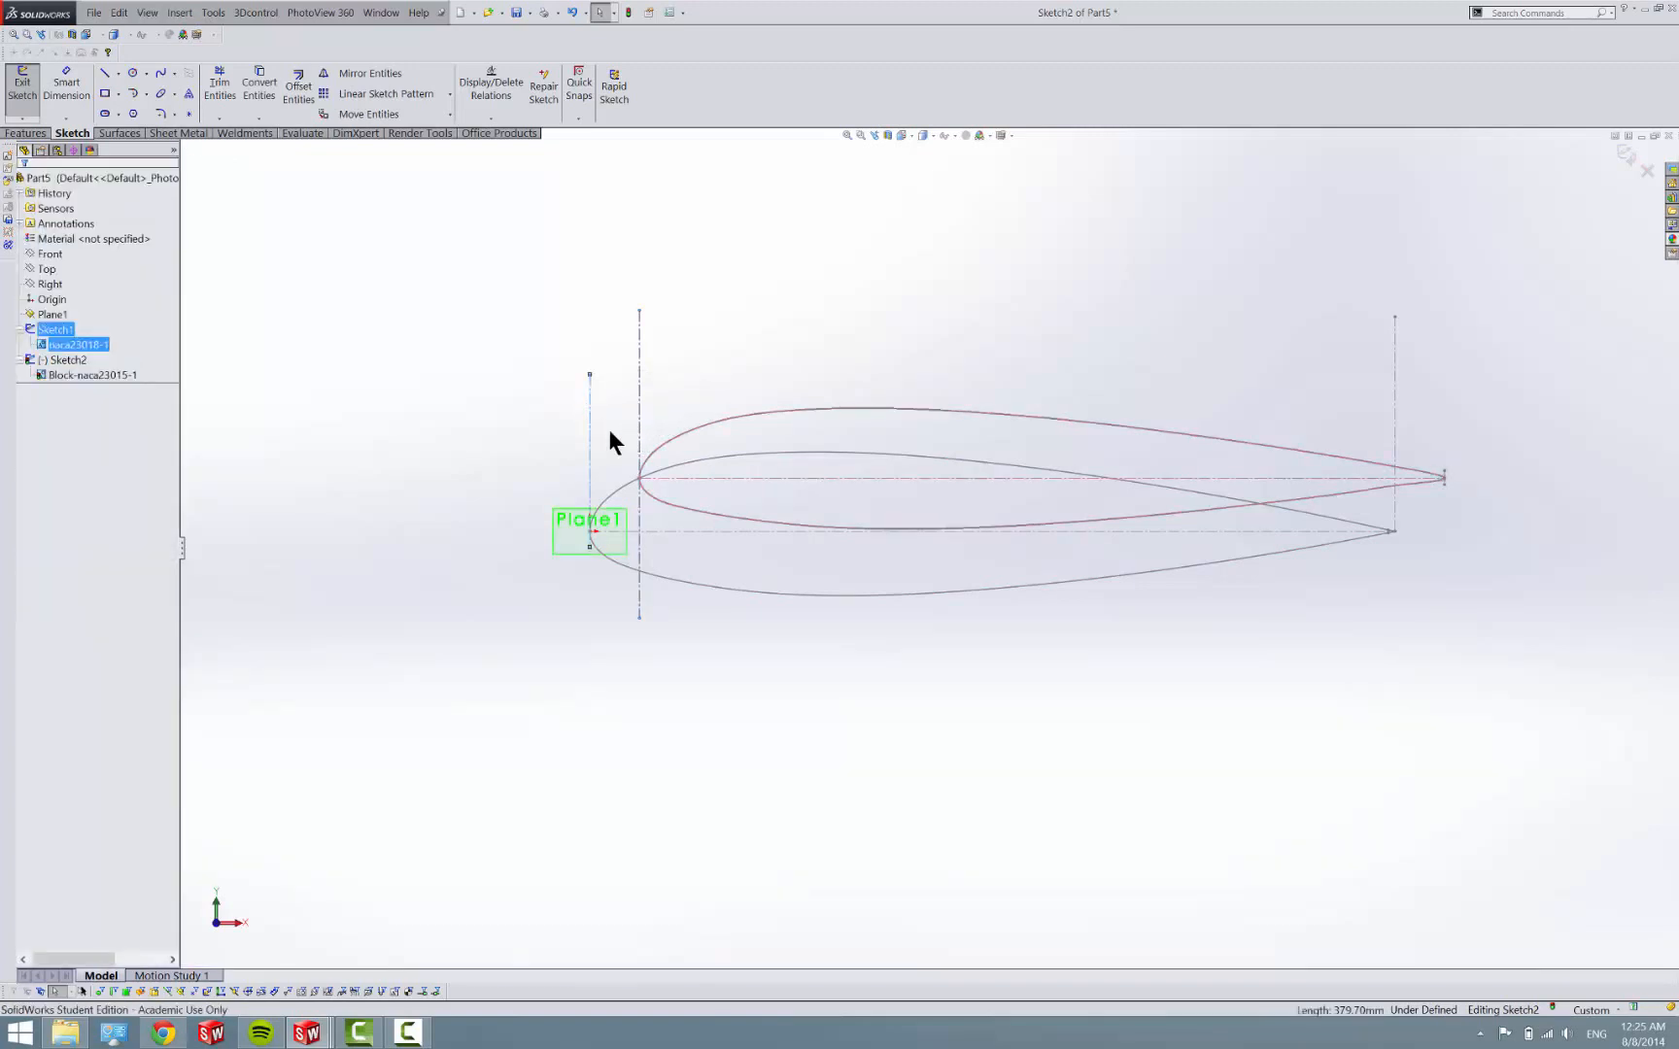
Make the naca23015 block's vertical nose line collinear with the naca23018 airfoil's.
click(357, 397)
ctrl+click(662, 417)
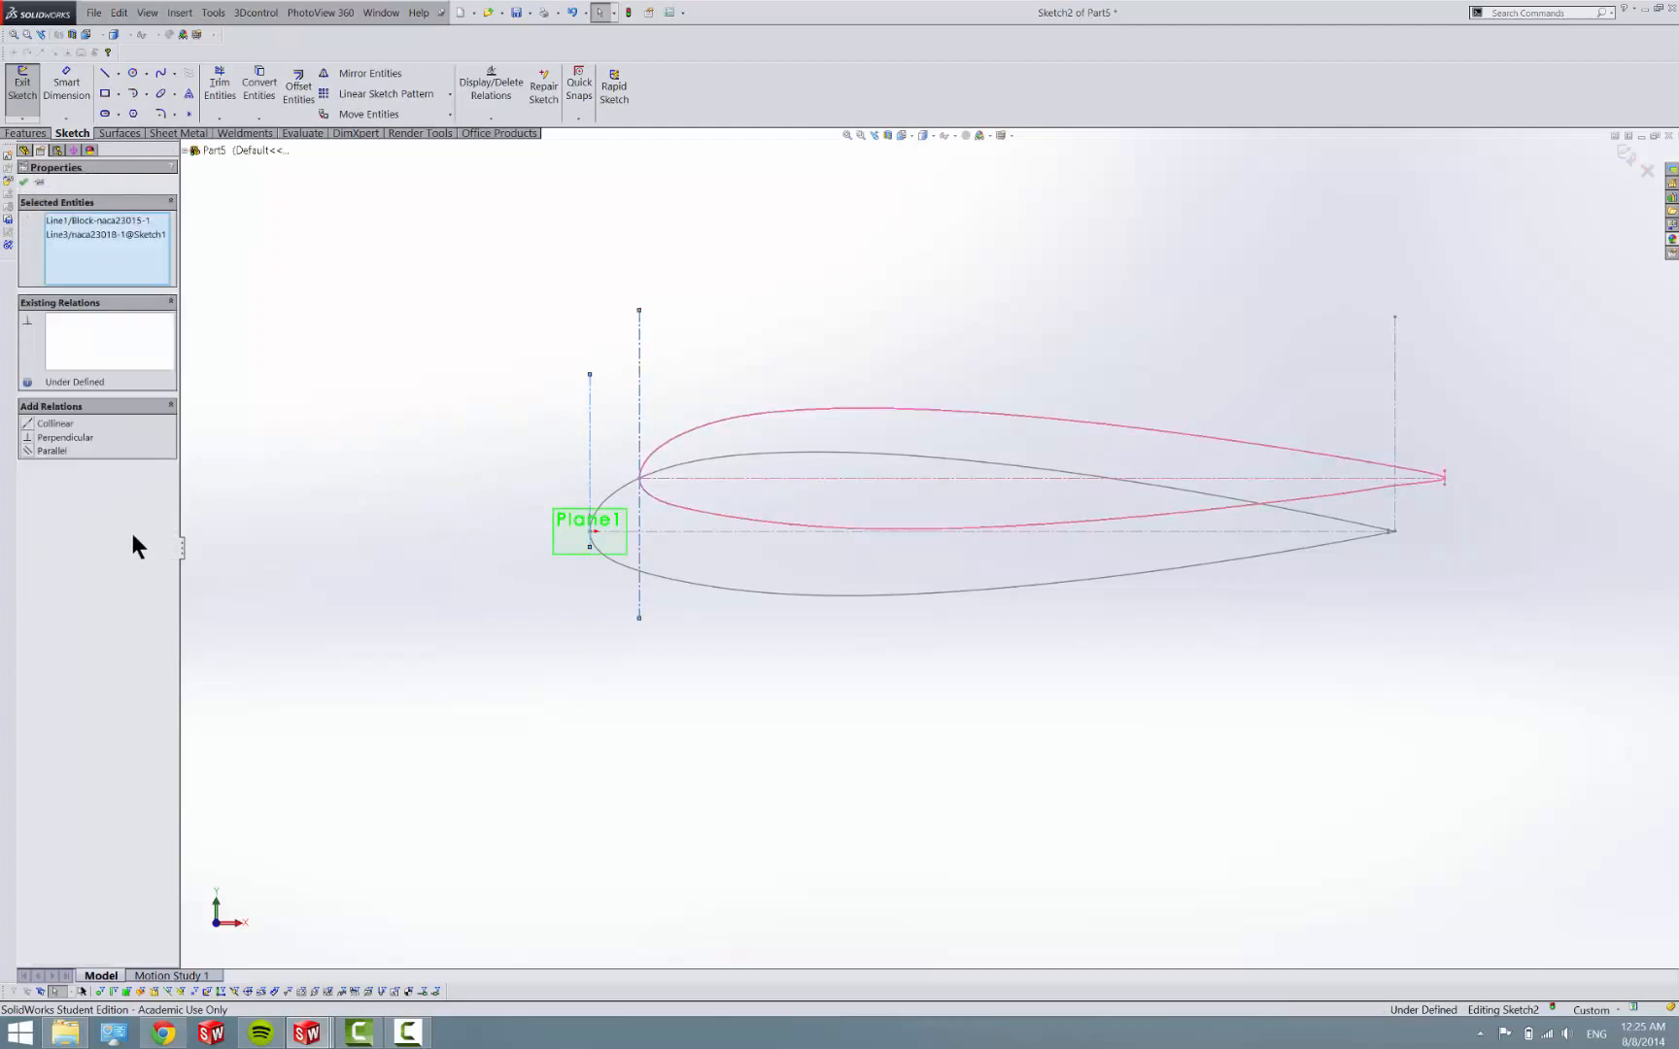
click(29, 424)
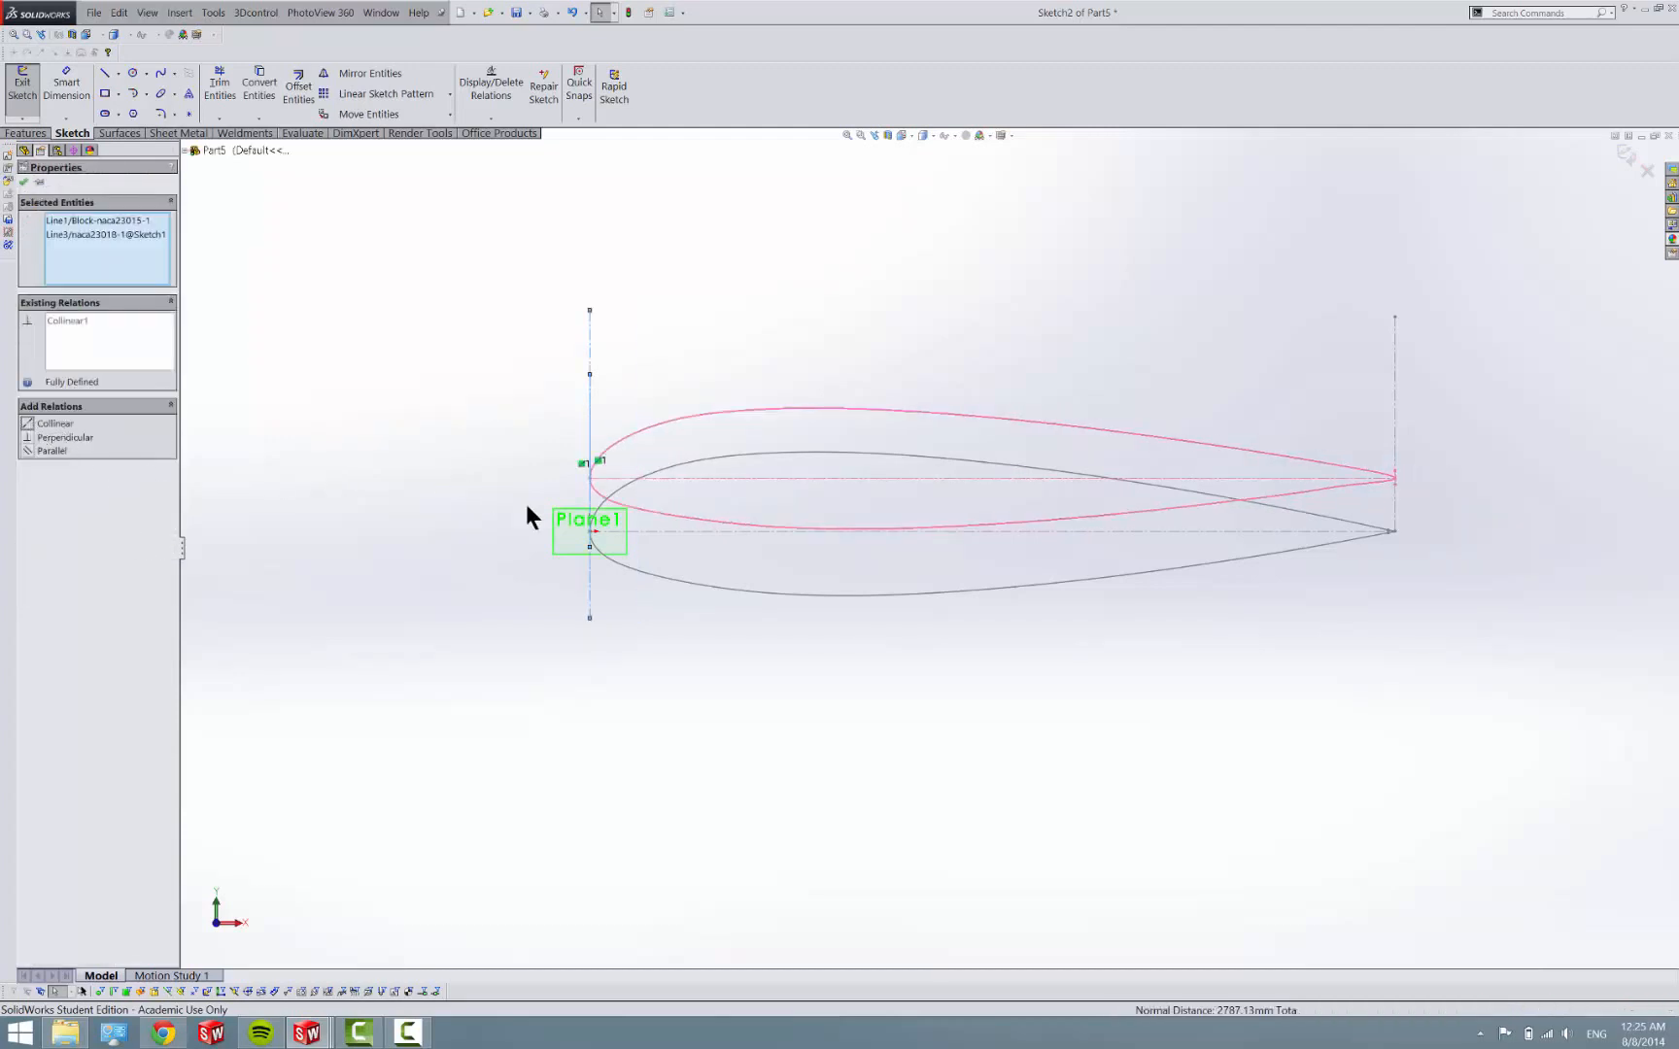
click(610, 496)
click(605, 557)
mouse_move(211, 1033)
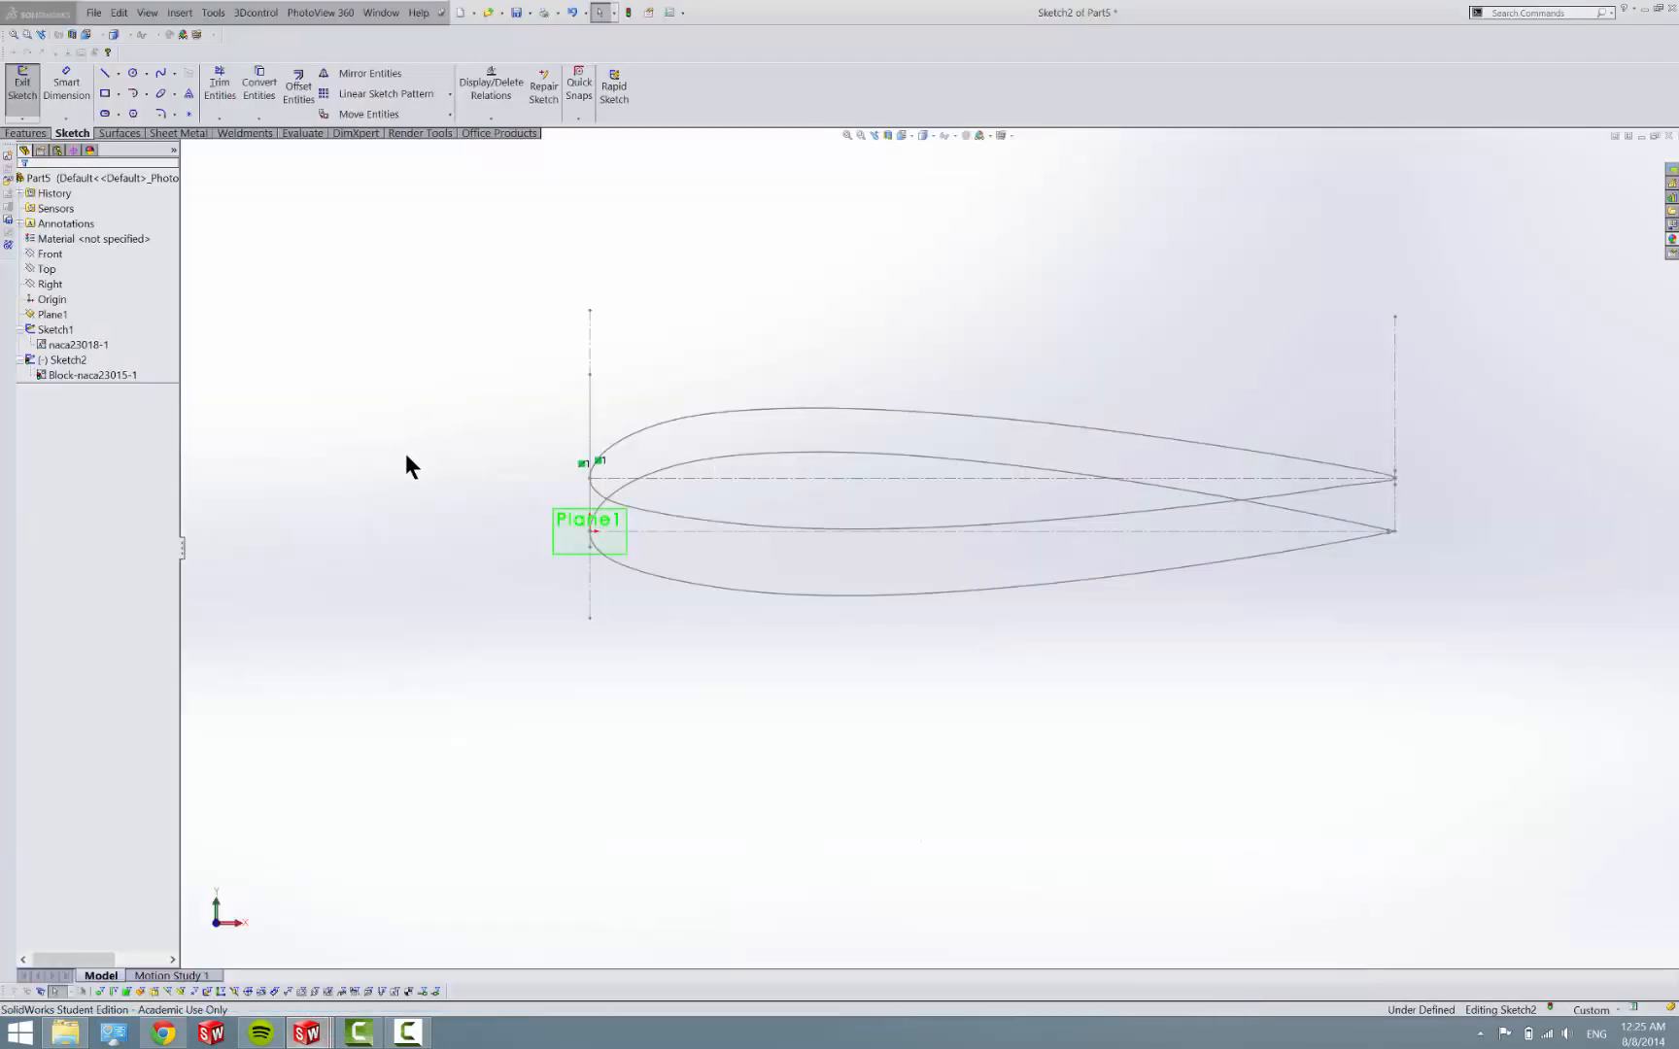
Dimension the two leading-edge points 155 mm apart, fully defining Sketch2, and exit the sketch.
key(d)
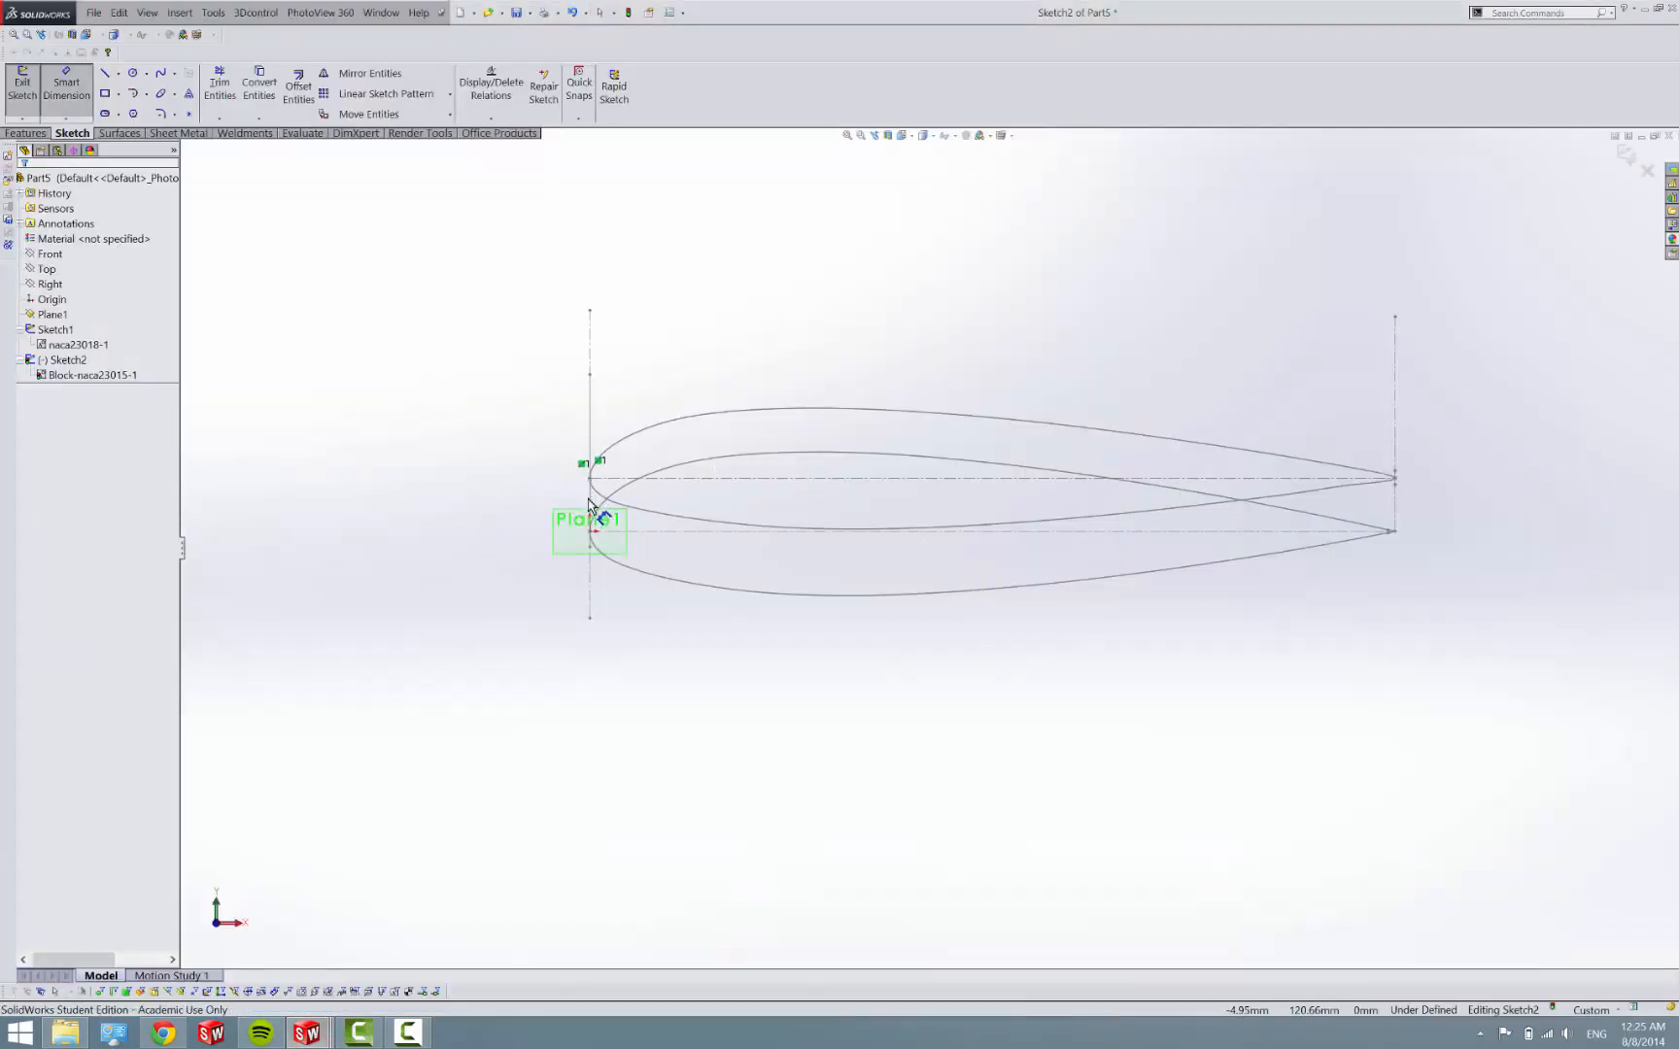
click(591, 505)
click(570, 525)
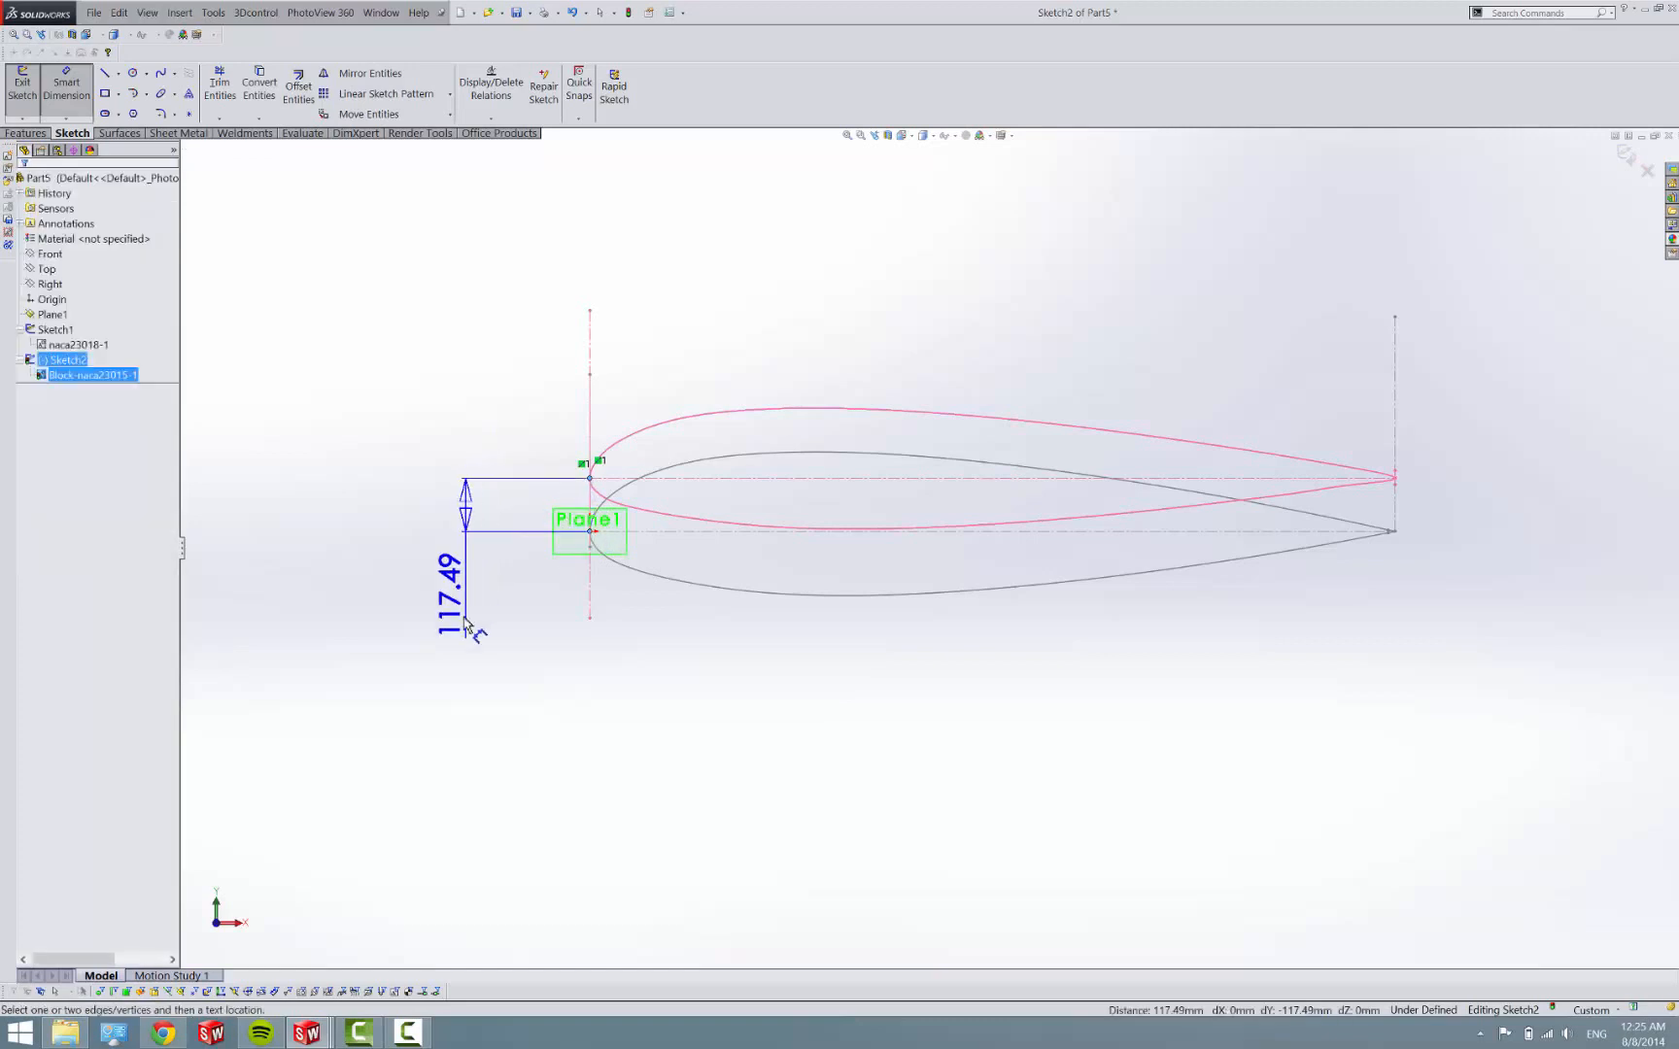
click(463, 596)
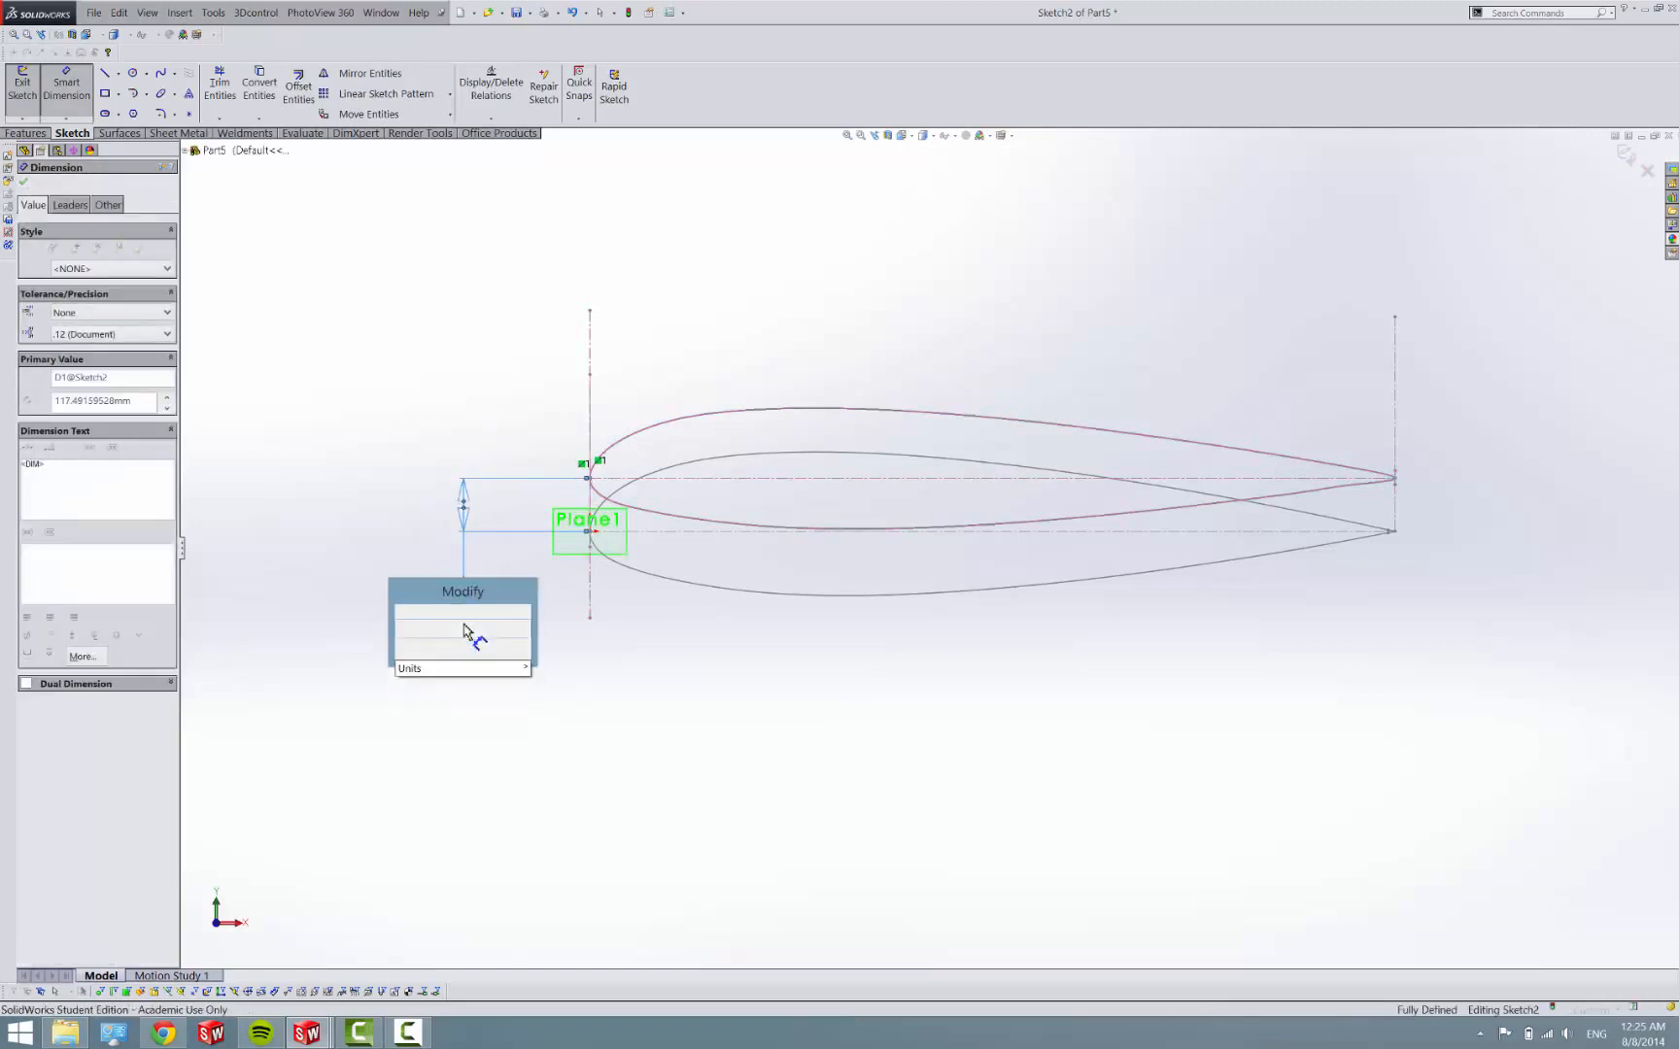
text(155)
key(Return)
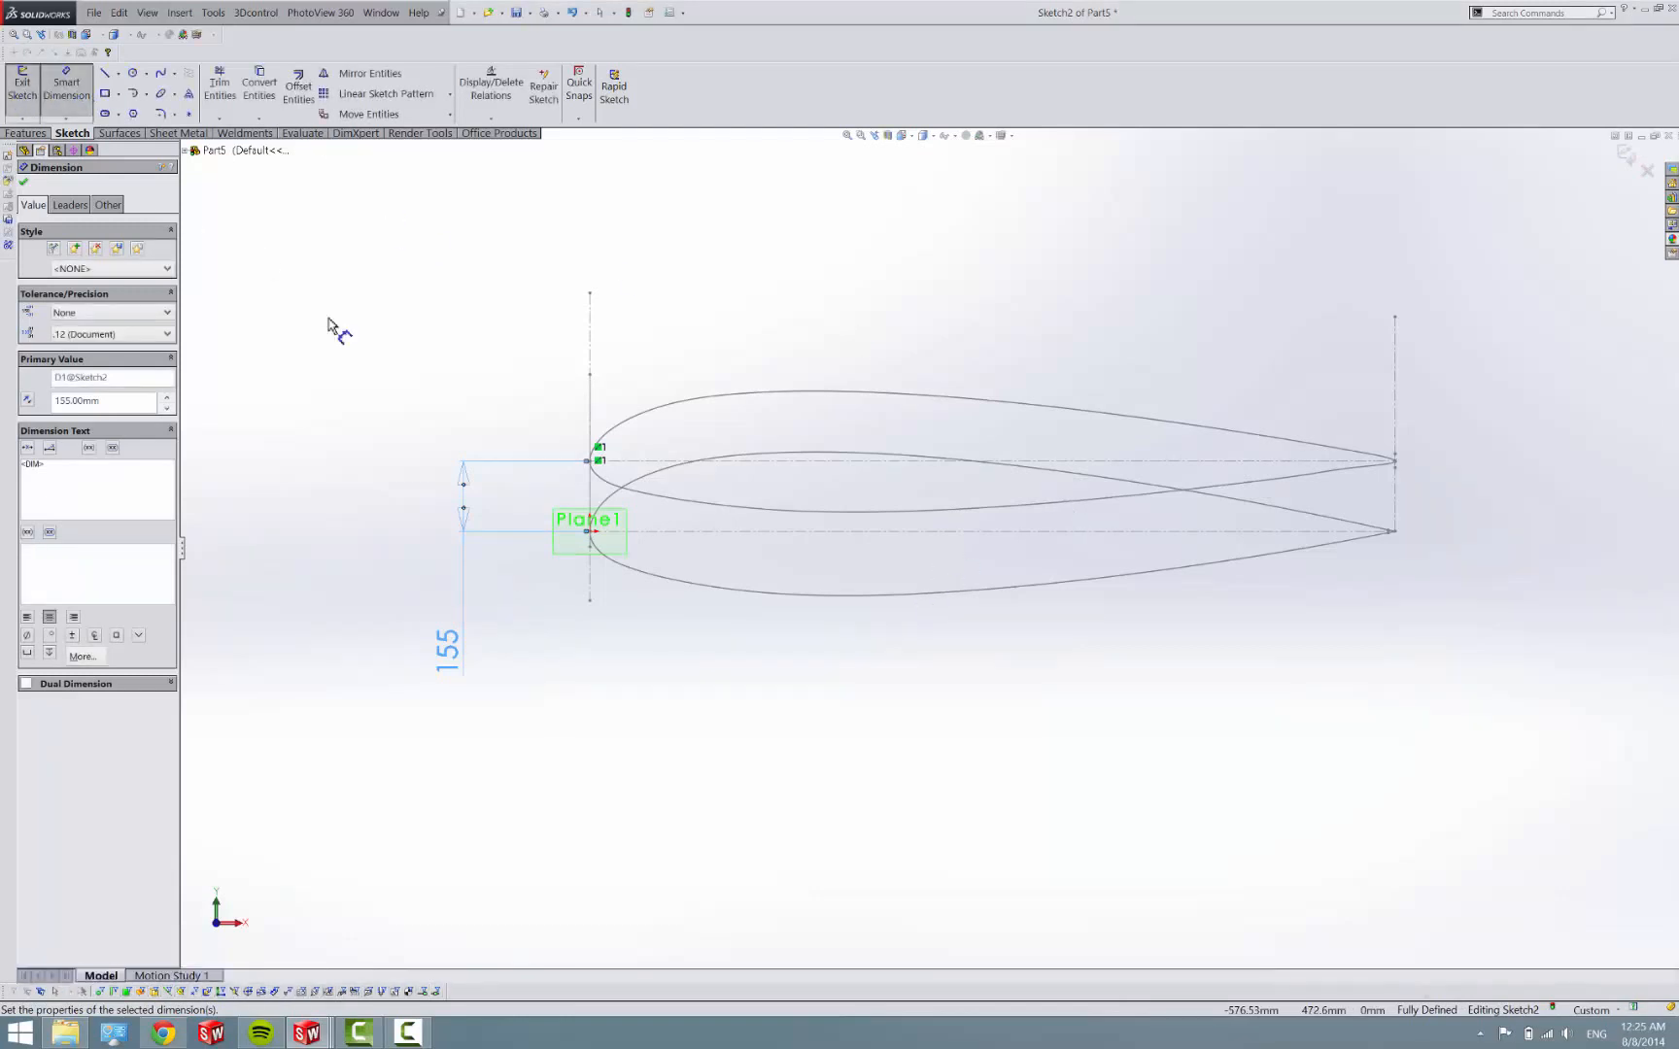
click(36, 91)
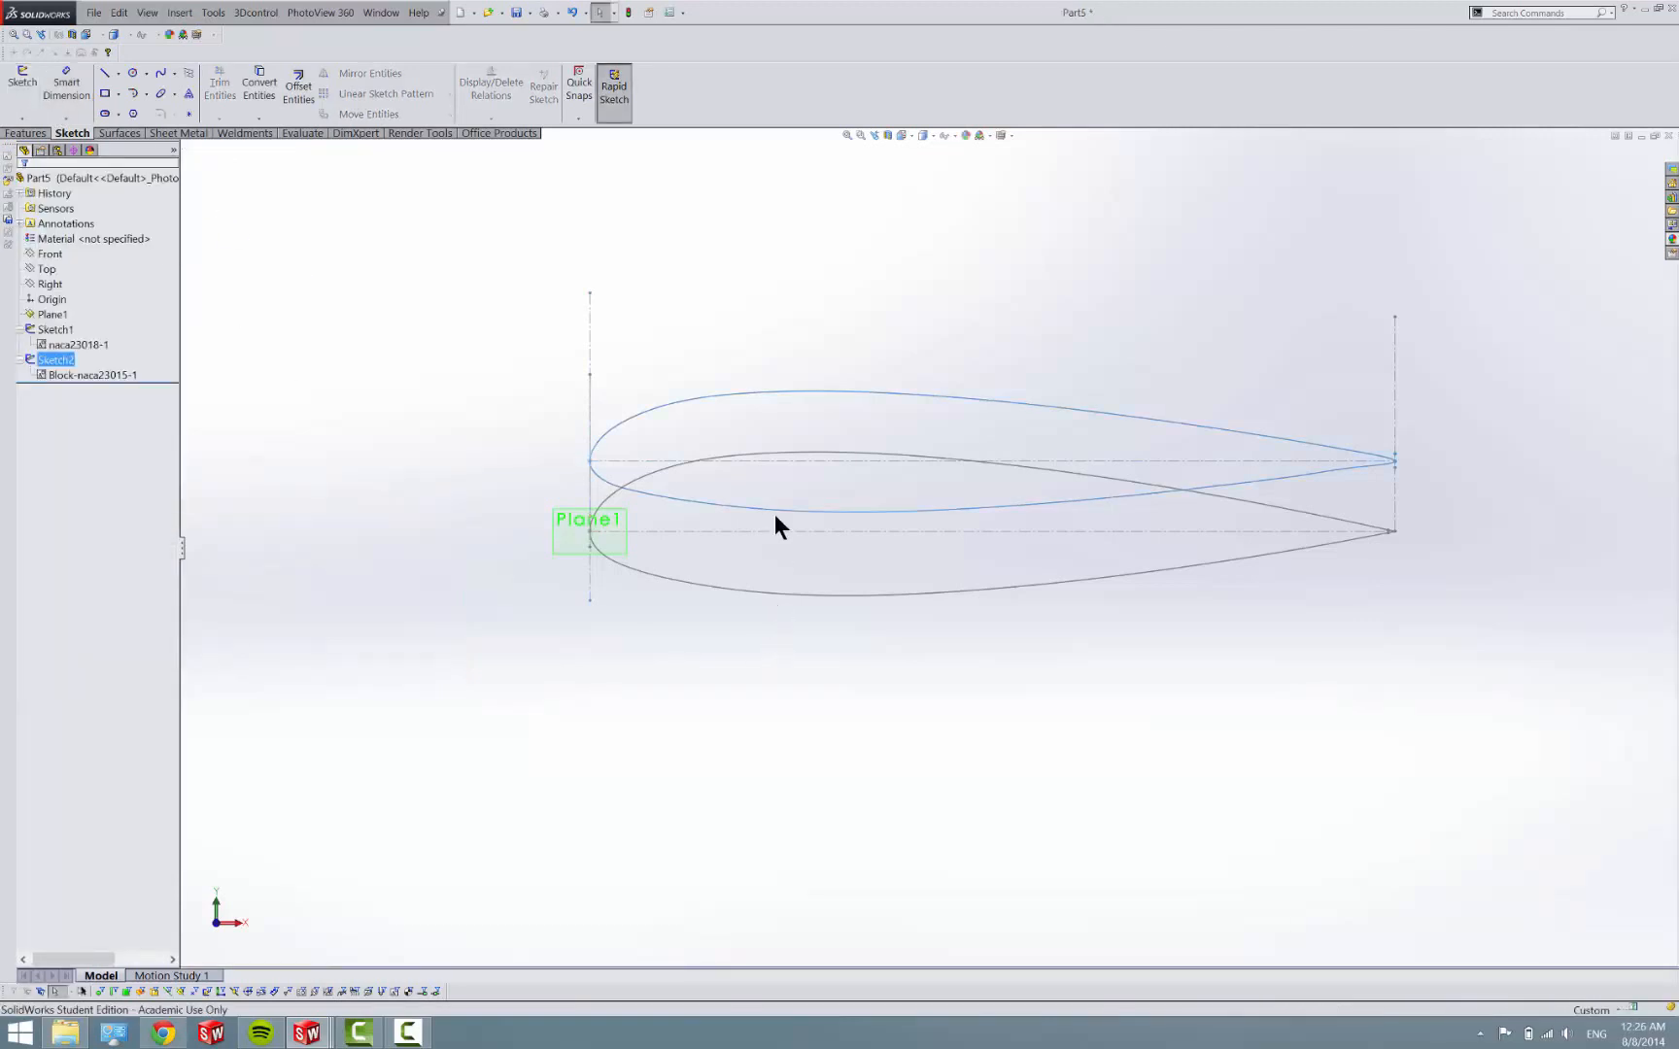
Orbit to show both airfoils and switch to the Features tab for Lofted Boss/Base.
middle_drag(774, 514, 796, 566)
scroll(901, 535, down, 3)
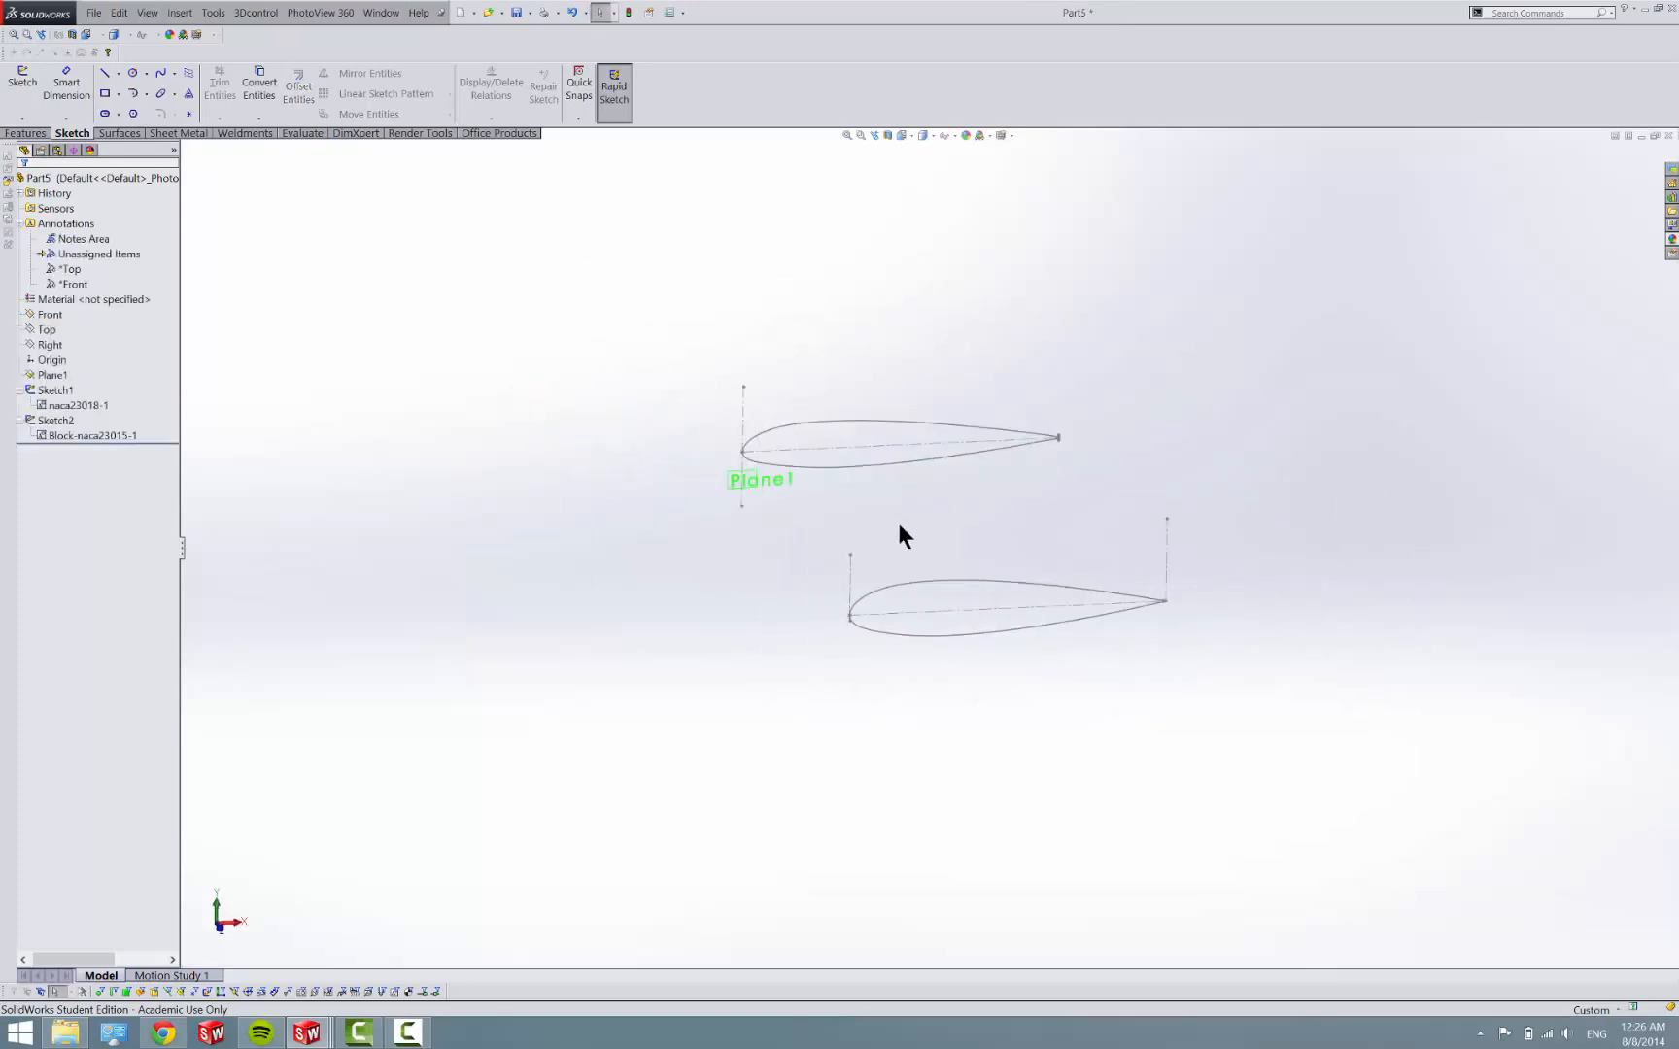
scroll(633, 248, down, 2)
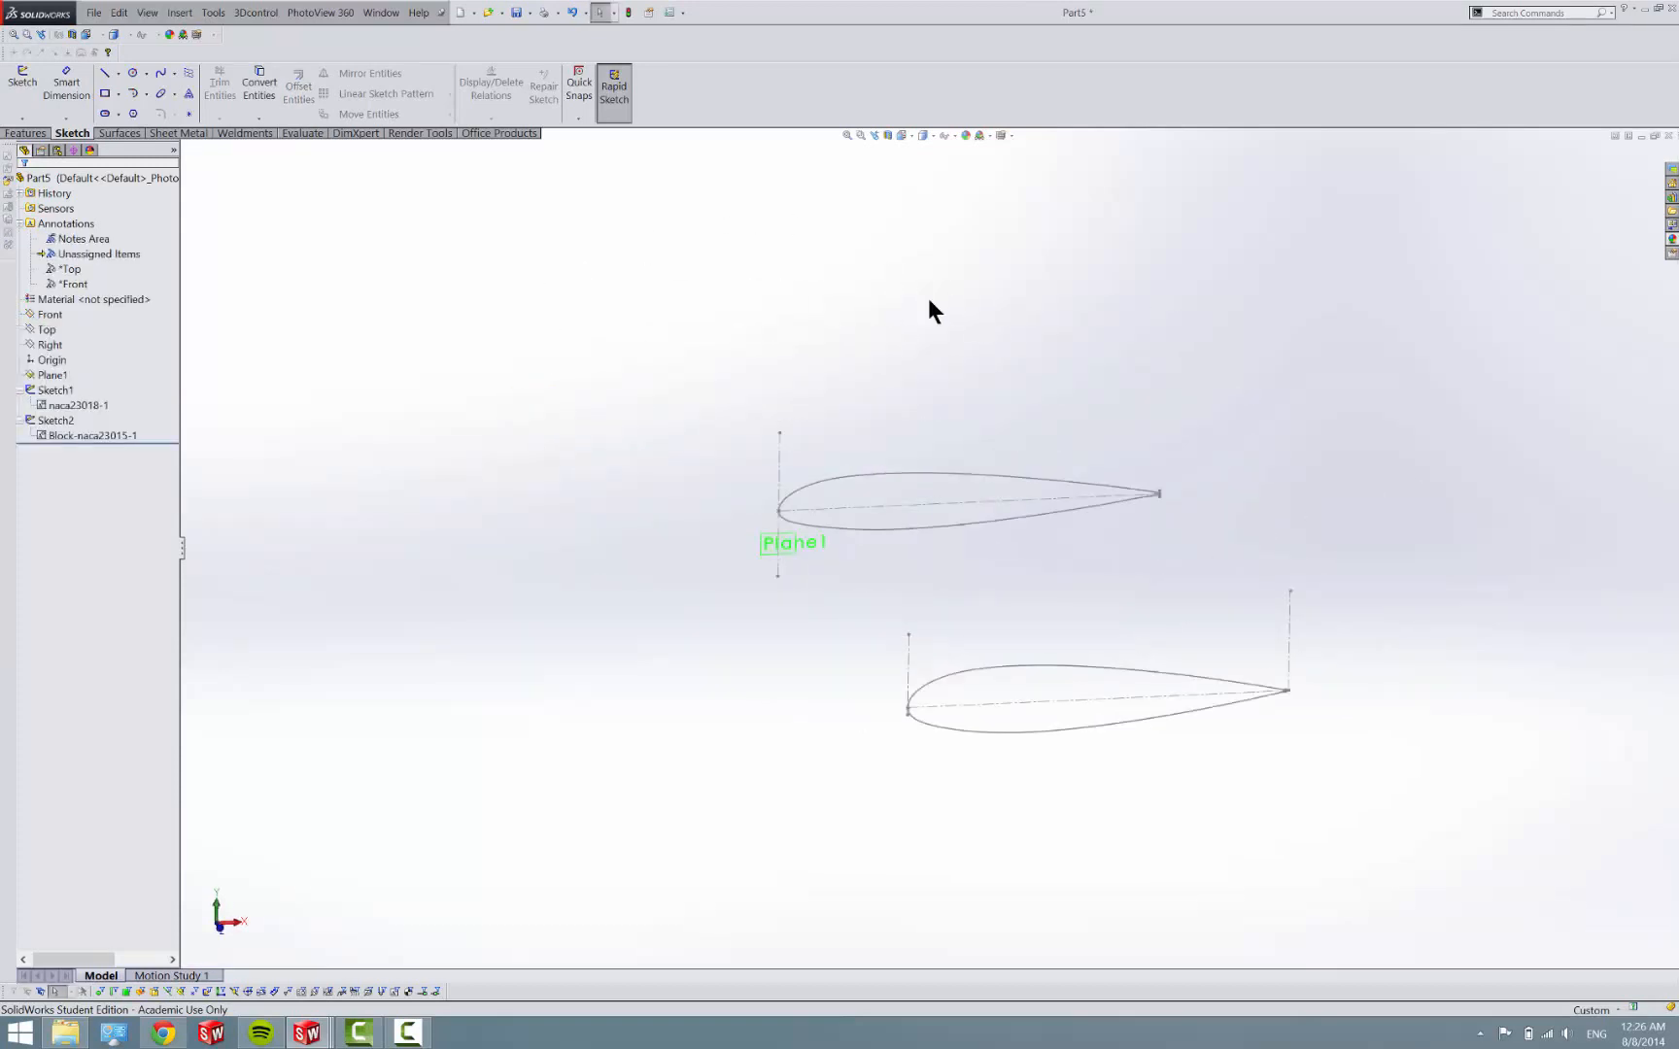
click(27, 133)
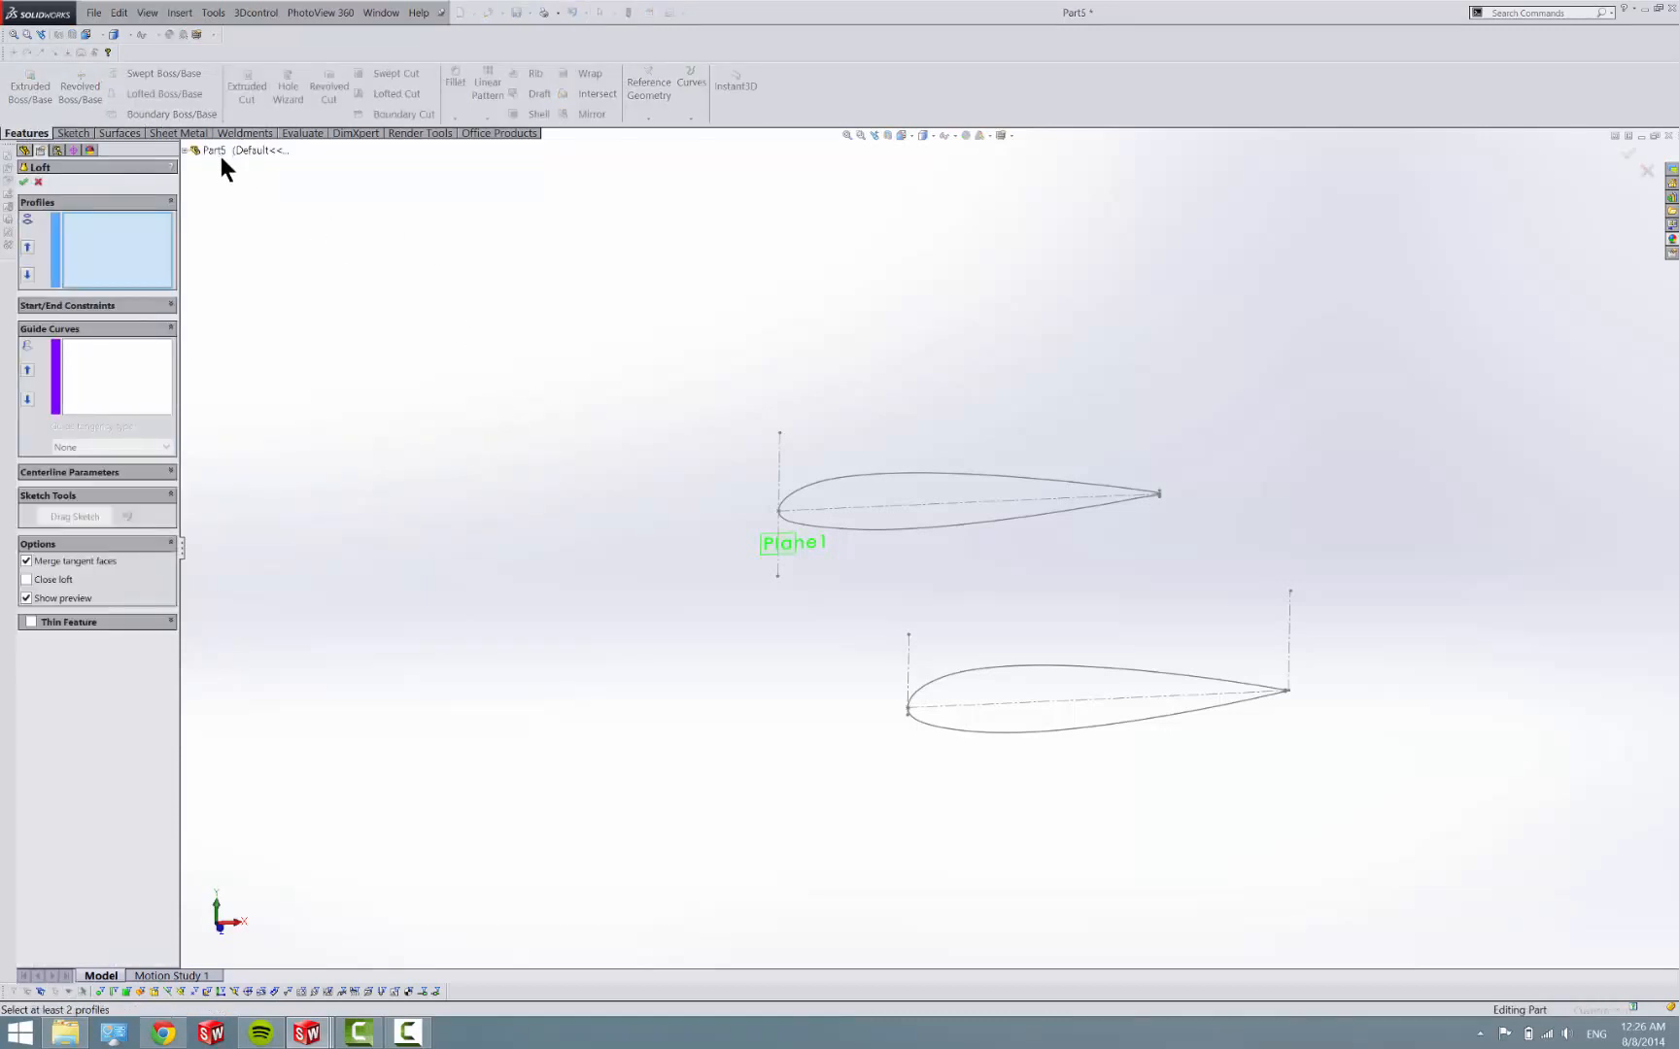
Select Sketch1 and Sketch2 as loft profiles and inspect the preview.
click(191, 150)
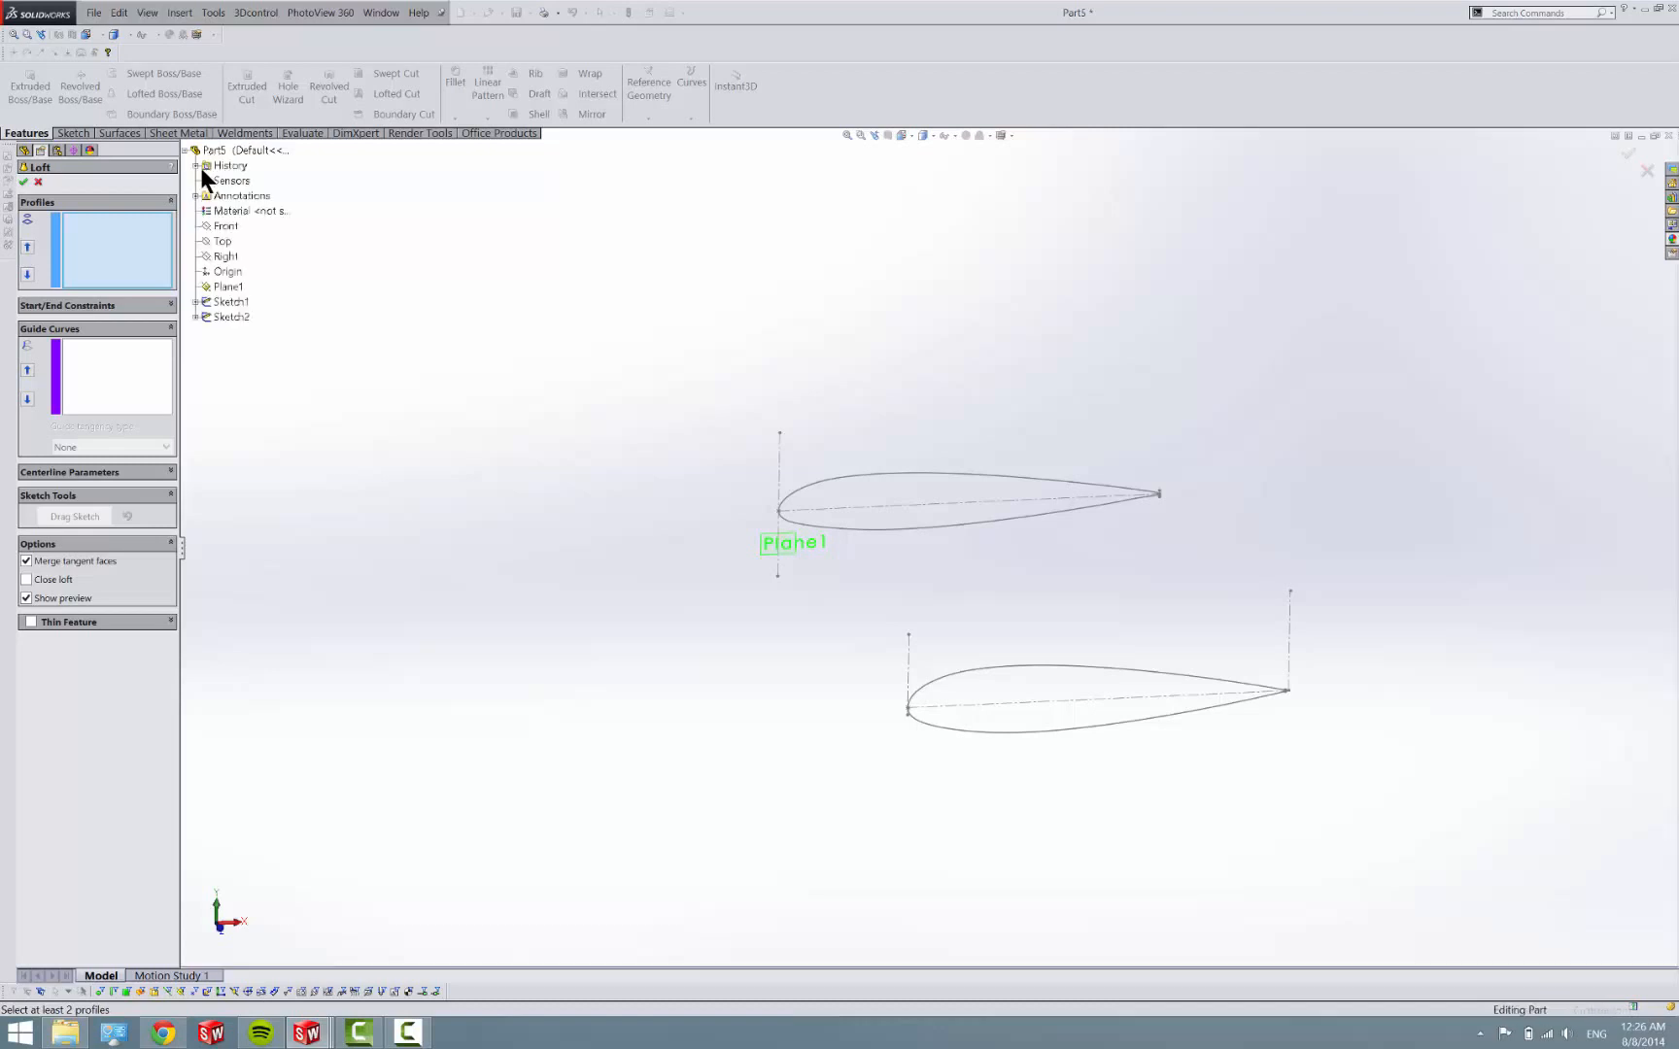
click(219, 302)
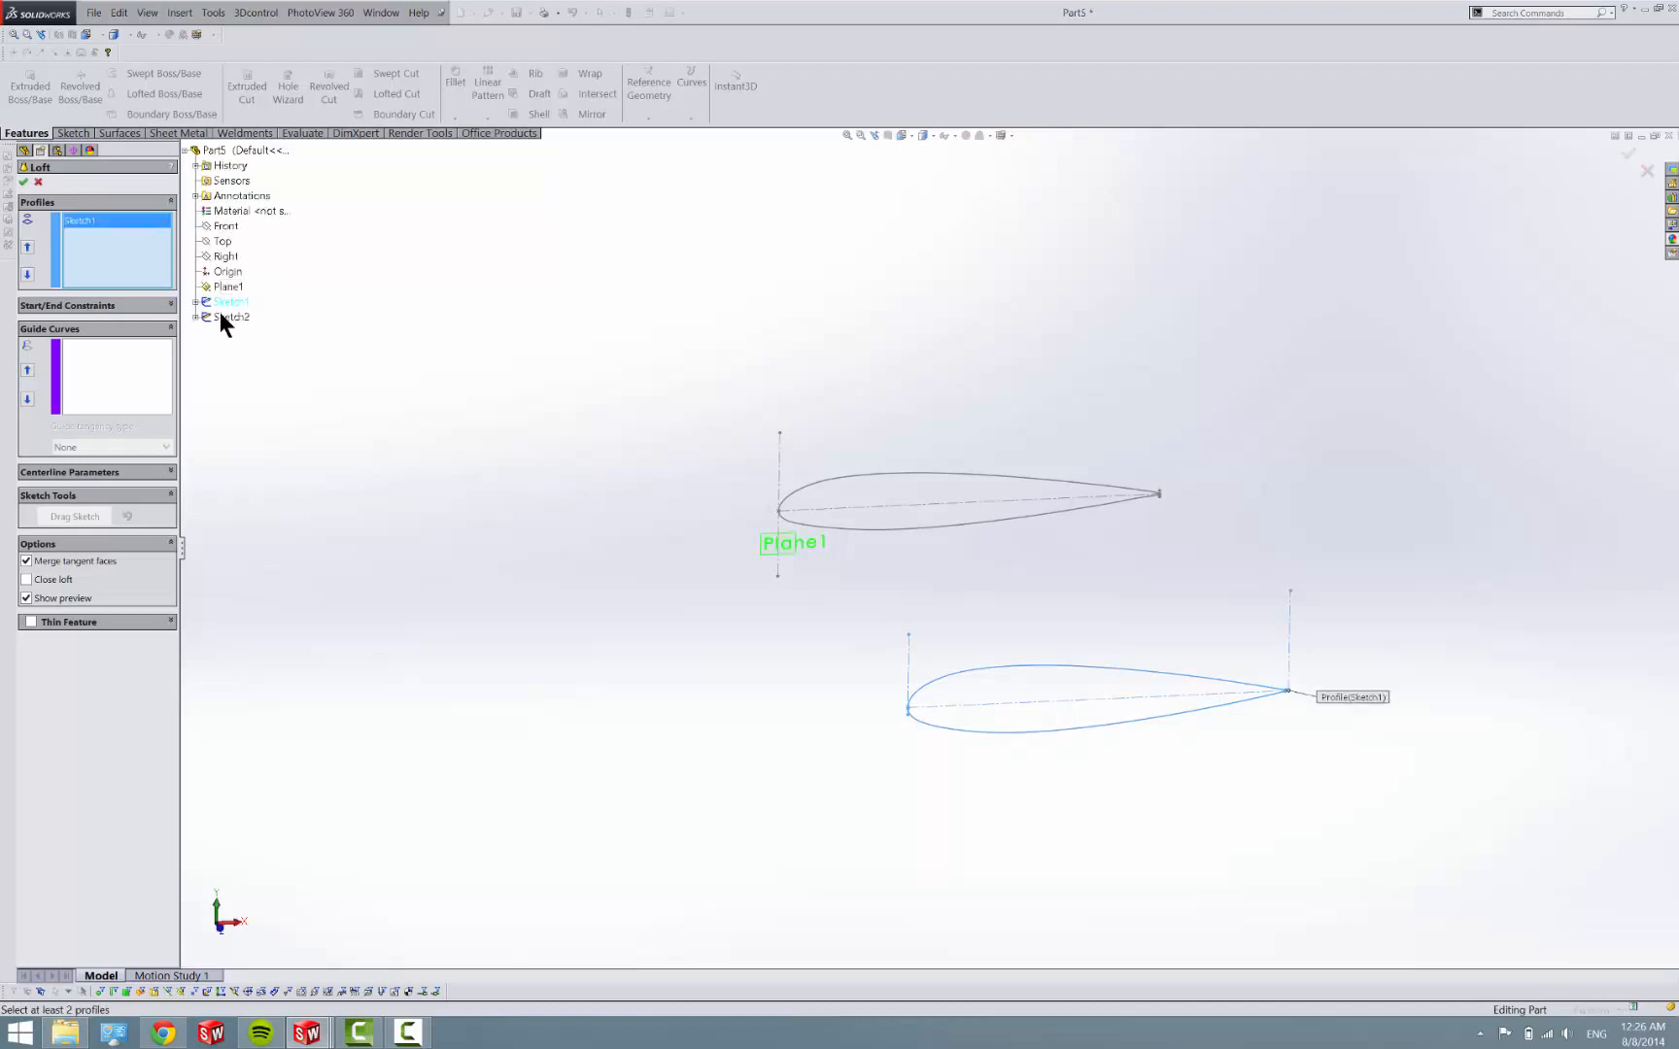
click(223, 318)
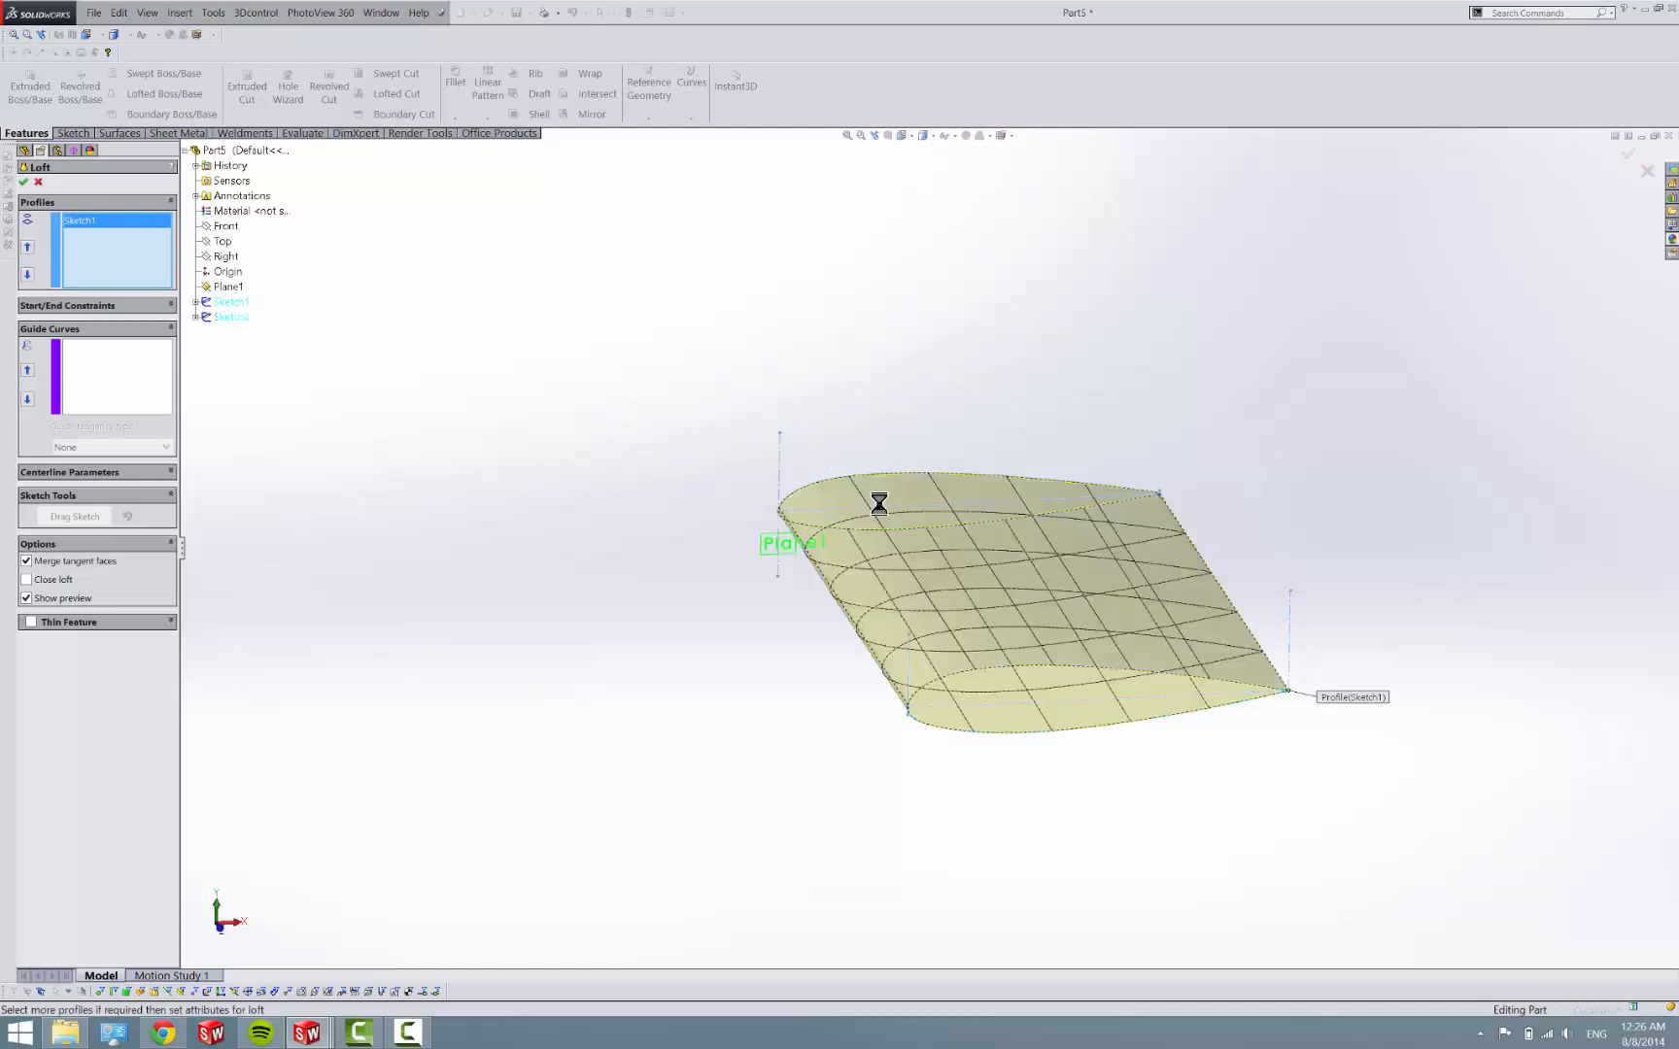
middle_drag(952, 474, 1246, 628)
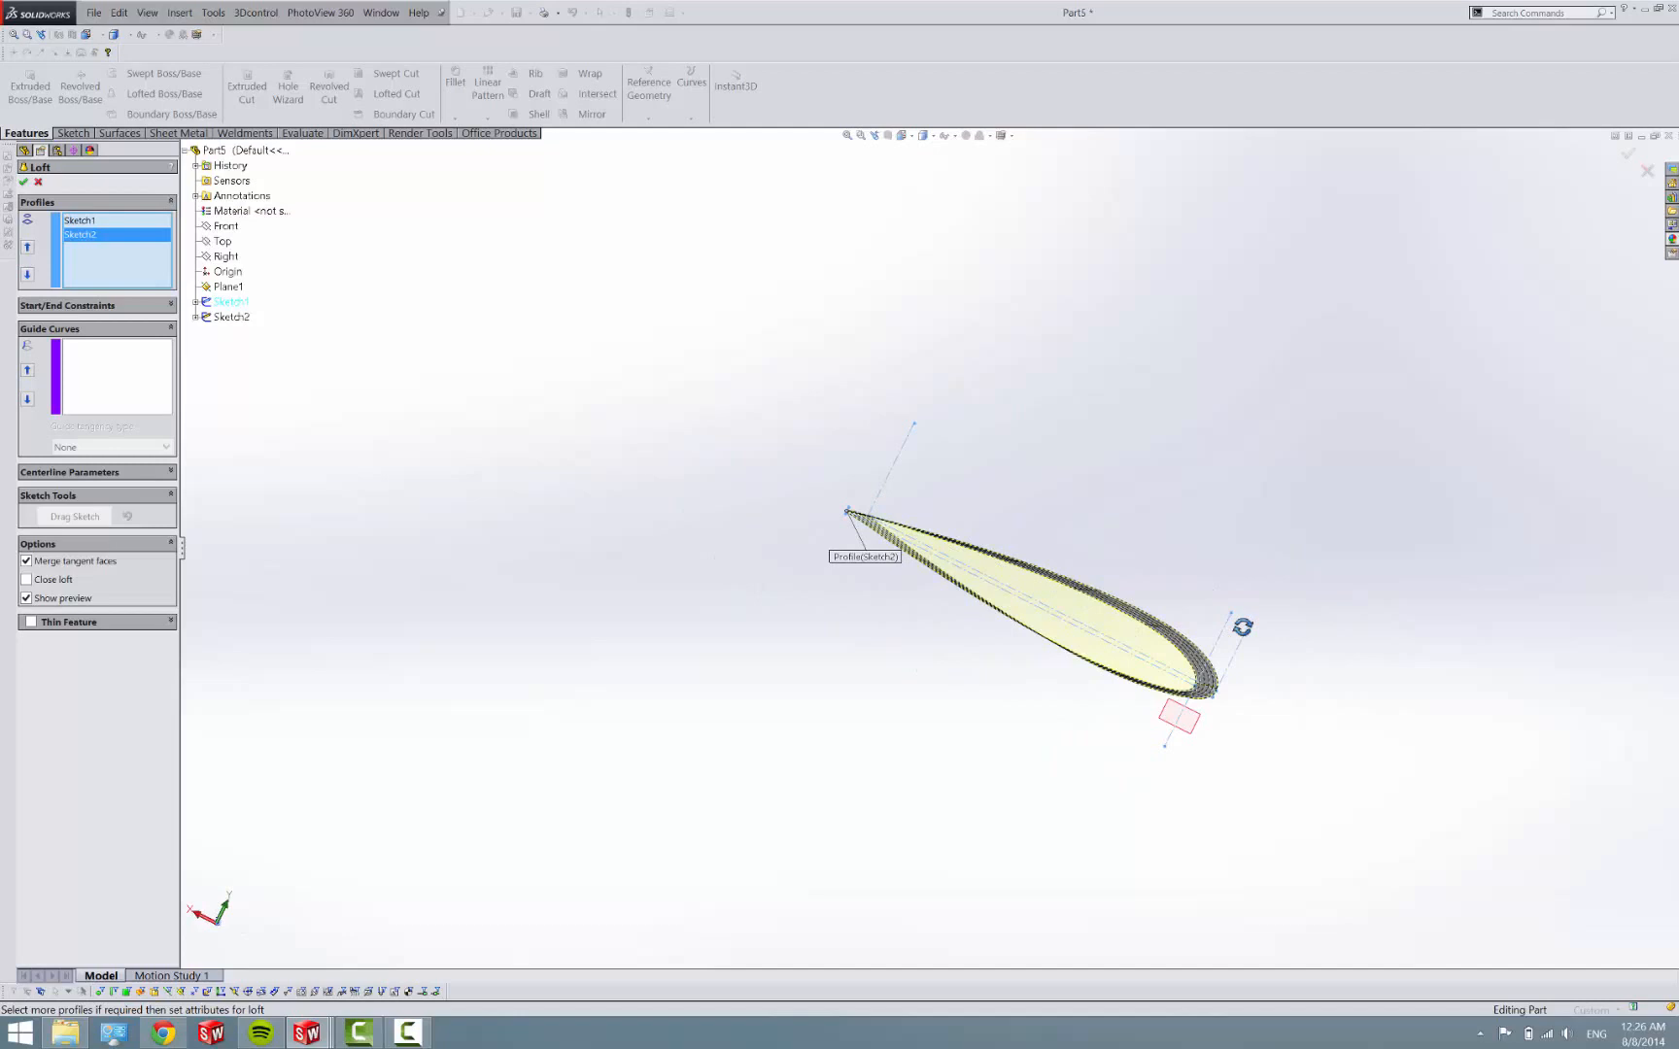
mouse_move(1246, 628)
middle_down()
mouse_move(1150, 597)
mouse_move(1047, 491)
middle_up()
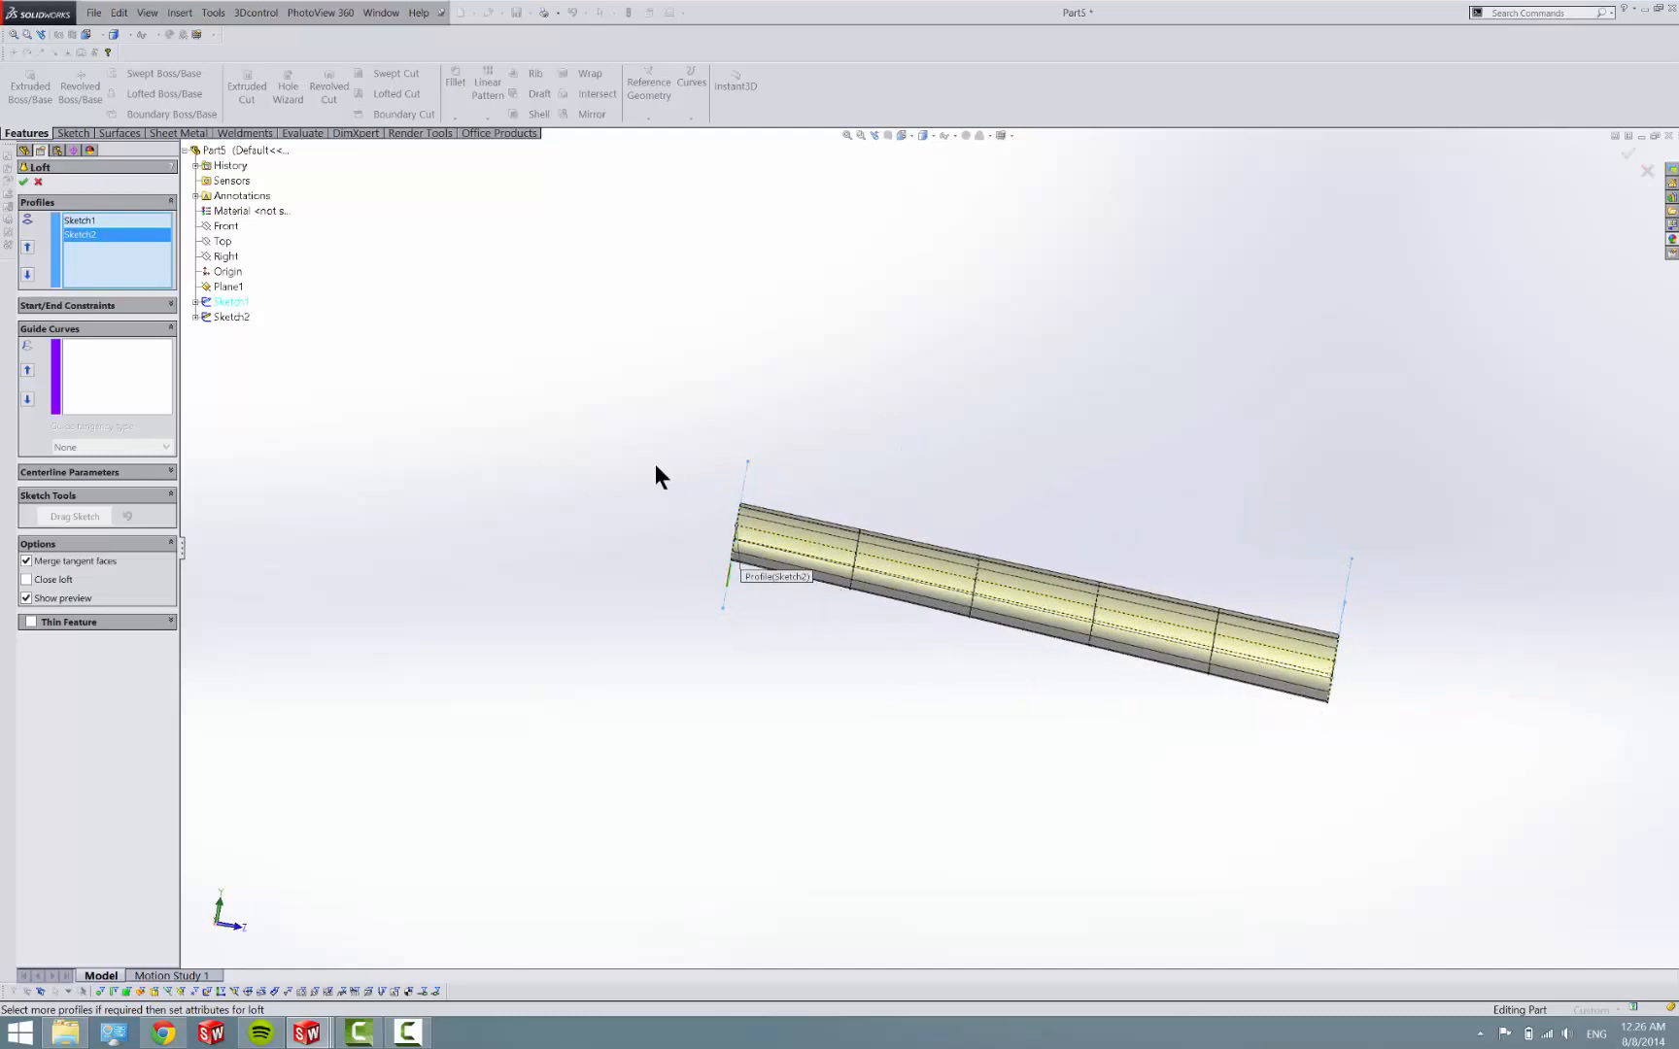
Cancel the loft, leaving only the two airfoil sketches.
click(37, 181)
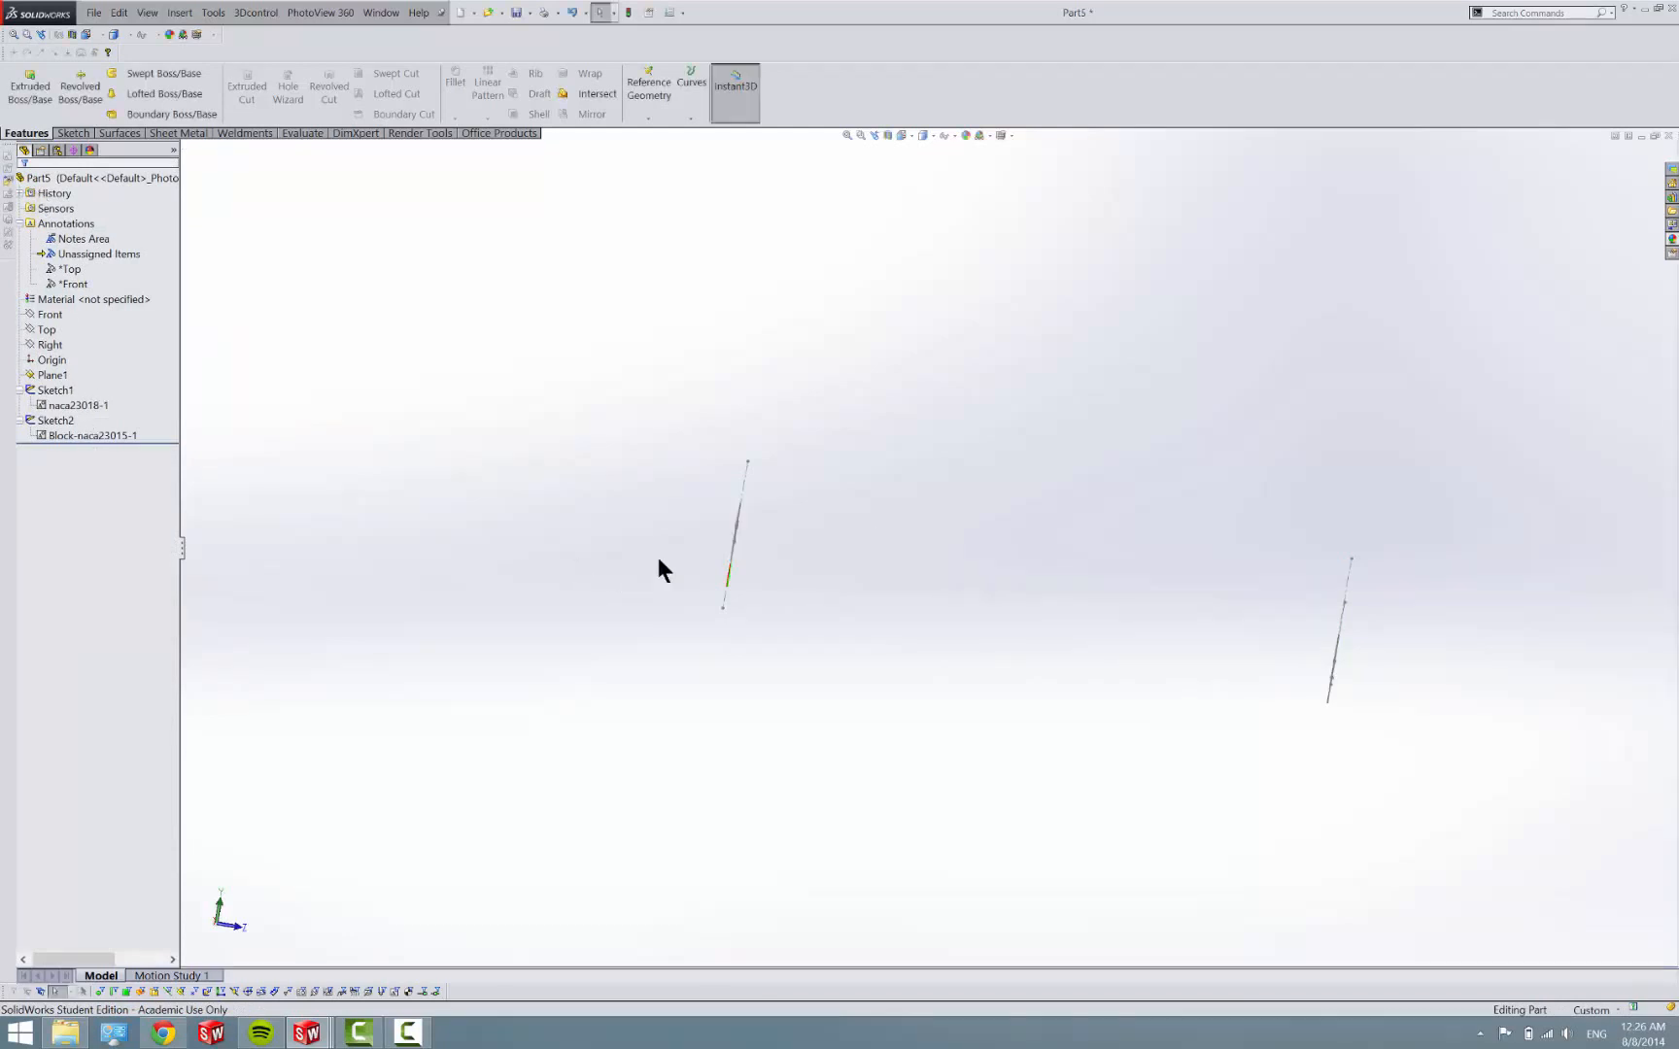
mouse_move(823, 529)
middle_down()
mouse_move(783, 560)
mouse_move(765, 627)
middle_up()
Create Plane2 through the leading-edge point and two other points on the airfoils.
click(658, 96)
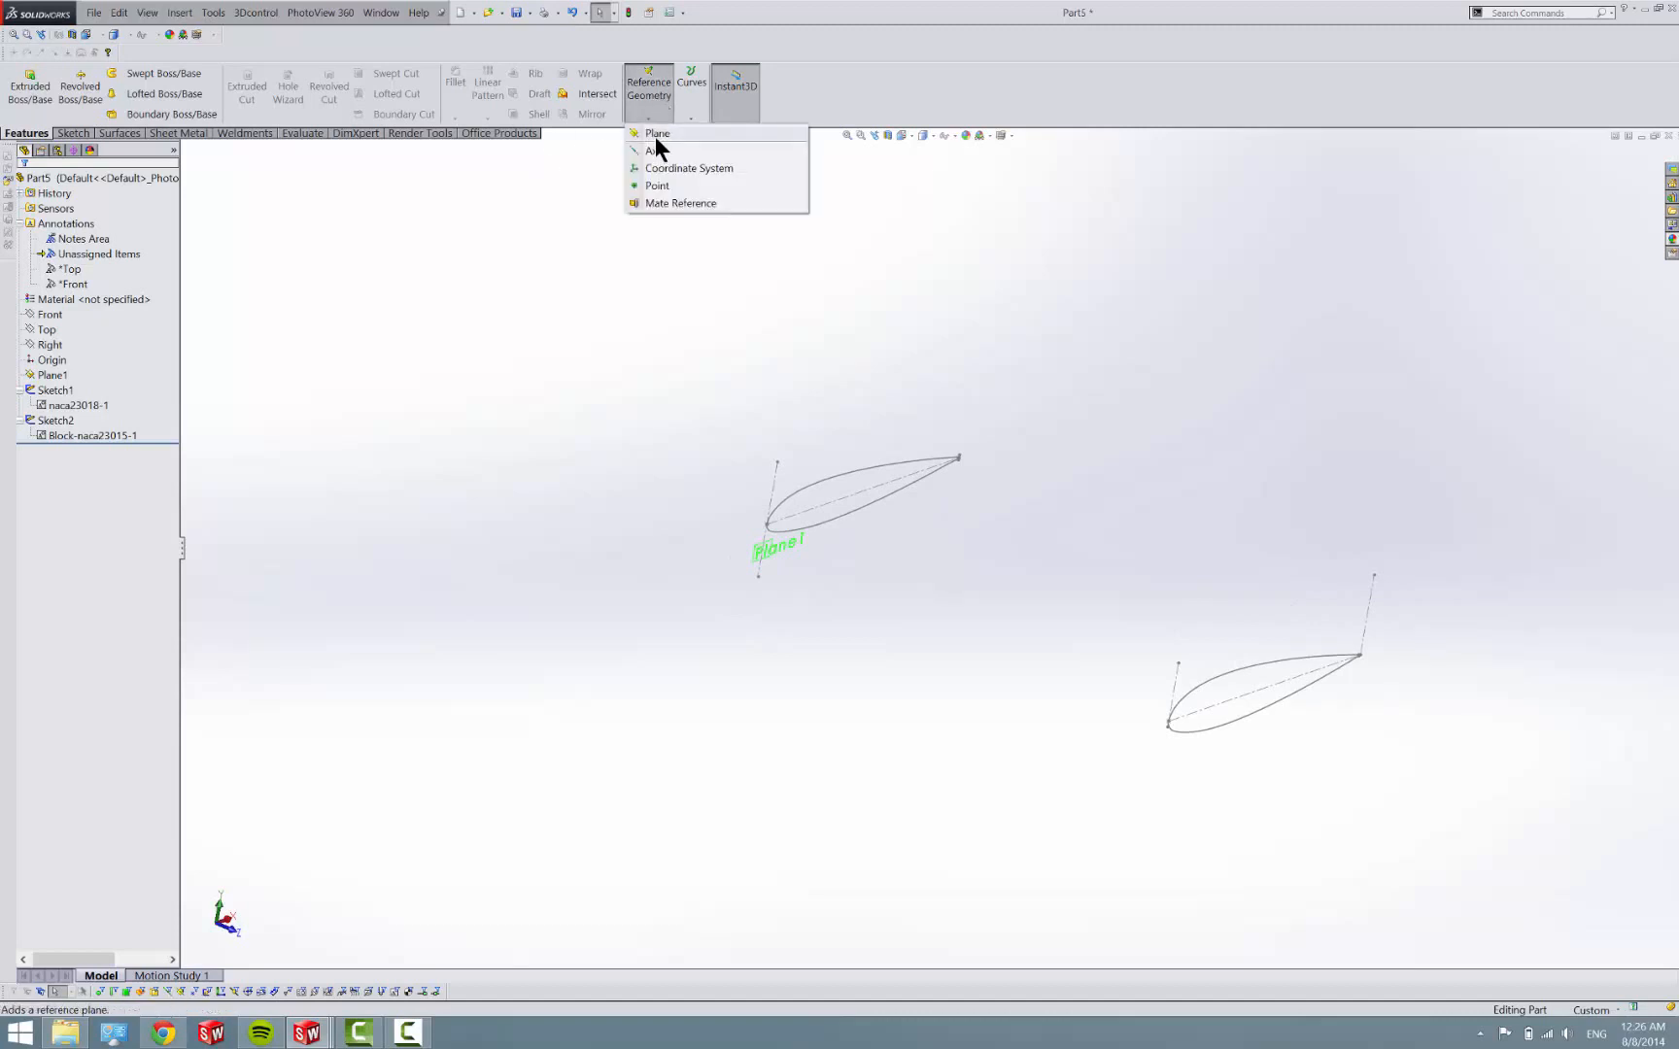
click(669, 135)
scroll(835, 532, down, 4)
scroll(835, 532, down, 3)
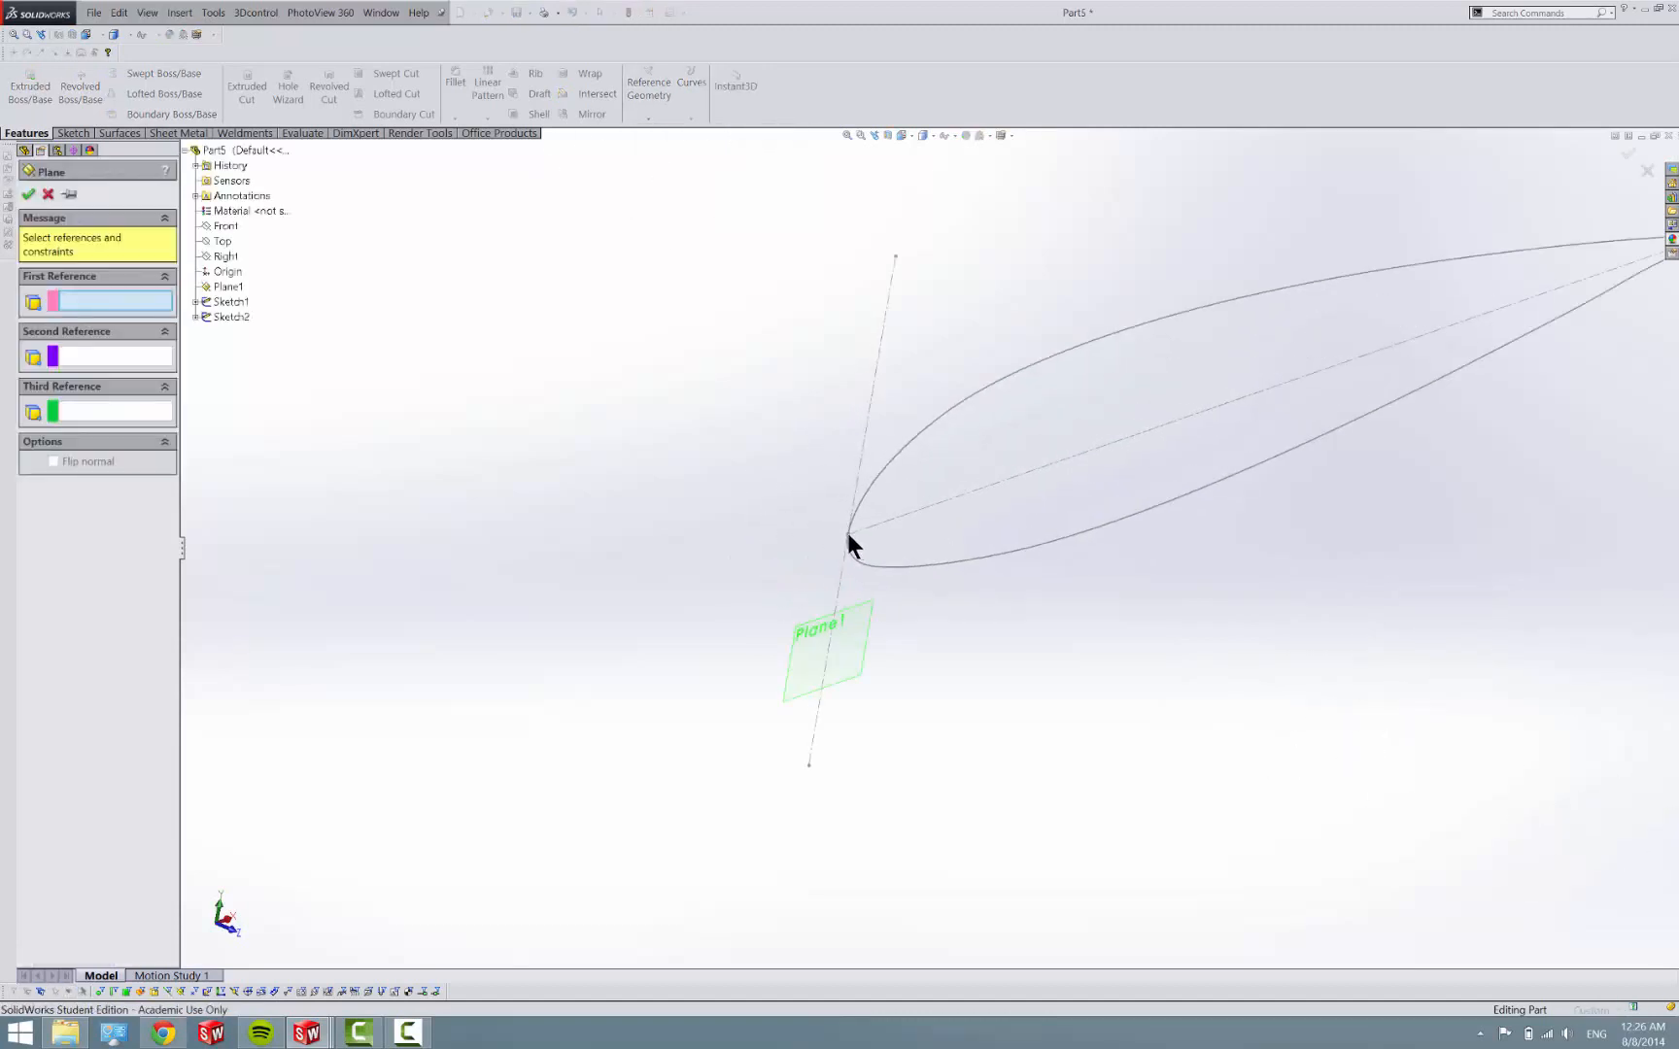
click(849, 543)
scroll(752, 500, up, 5)
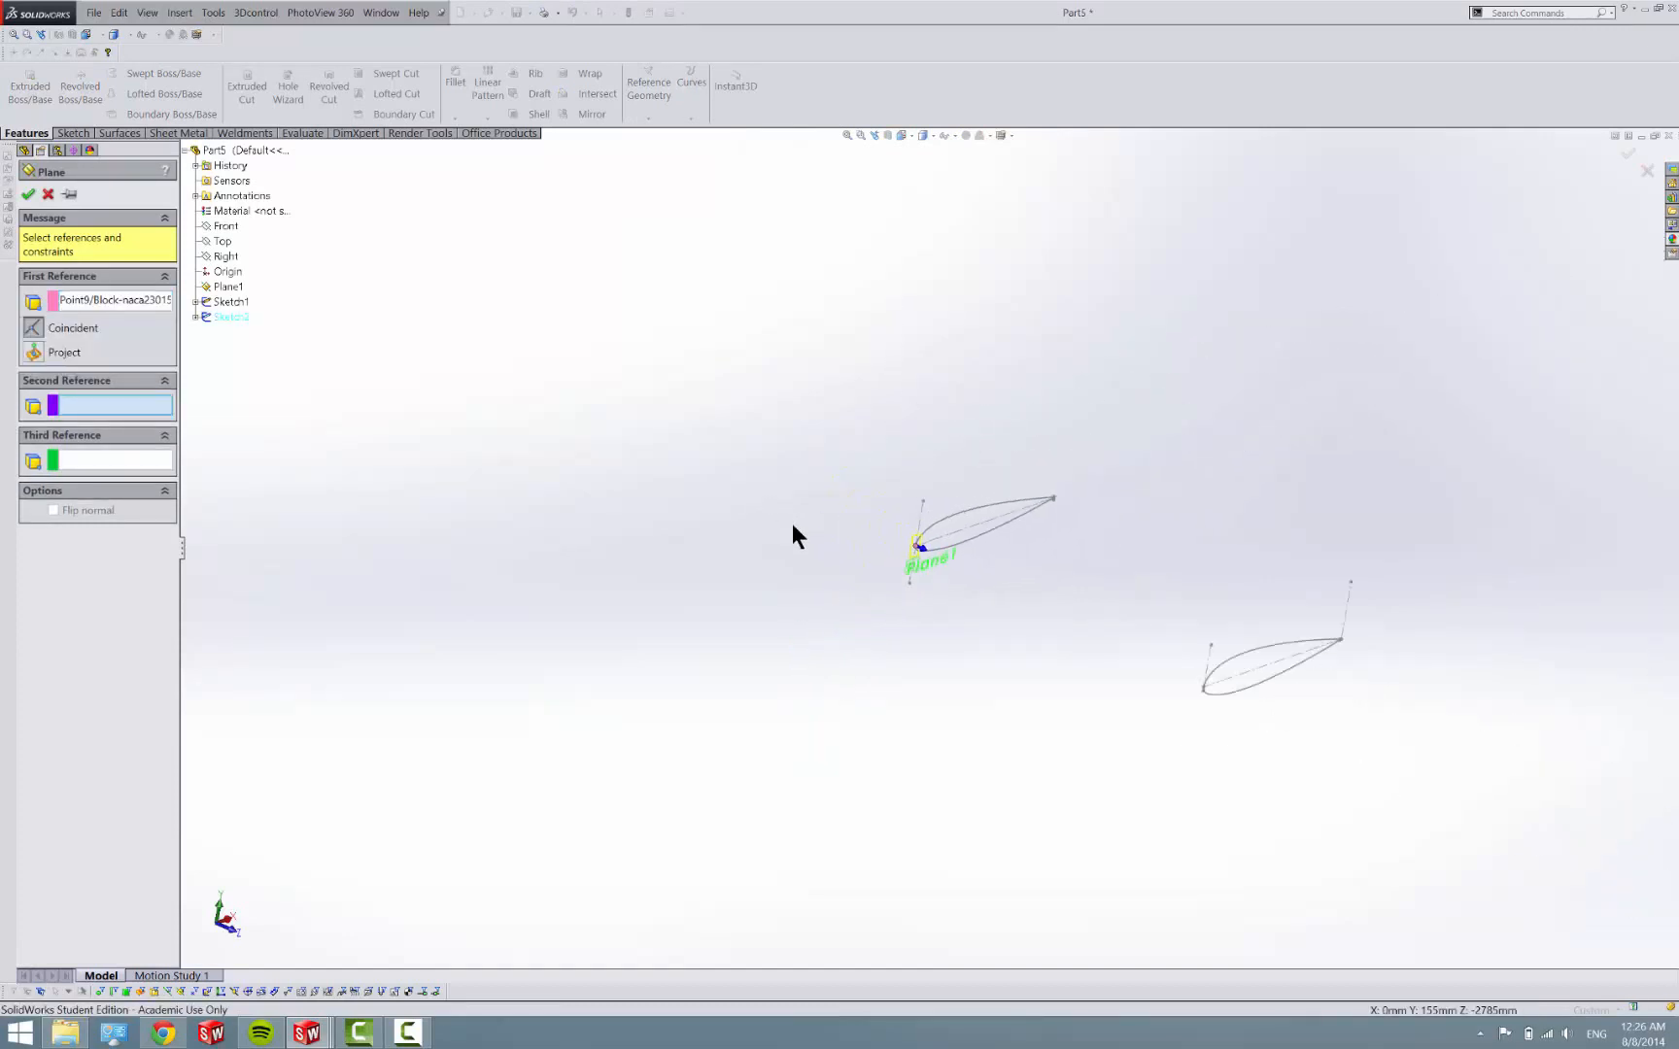
scroll(1345, 651, down, 4)
scroll(1180, 564, down, 4)
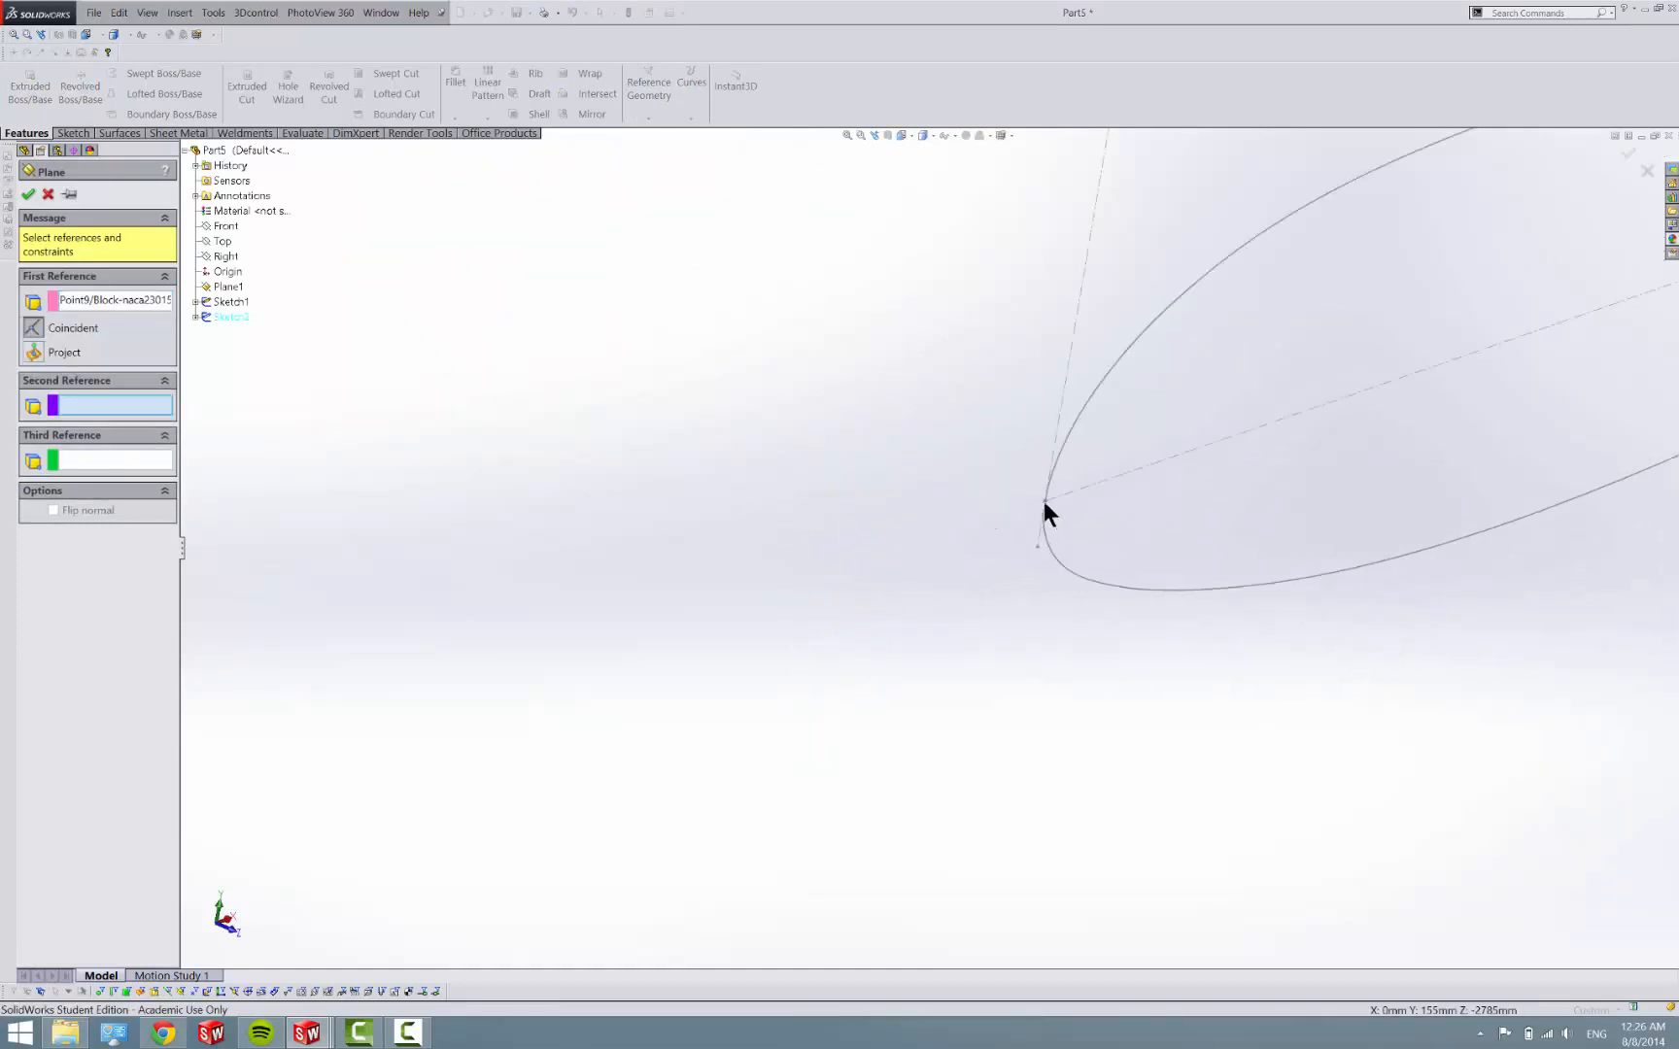
click(1039, 495)
scroll(1052, 367, up, 5)
click(755, 467)
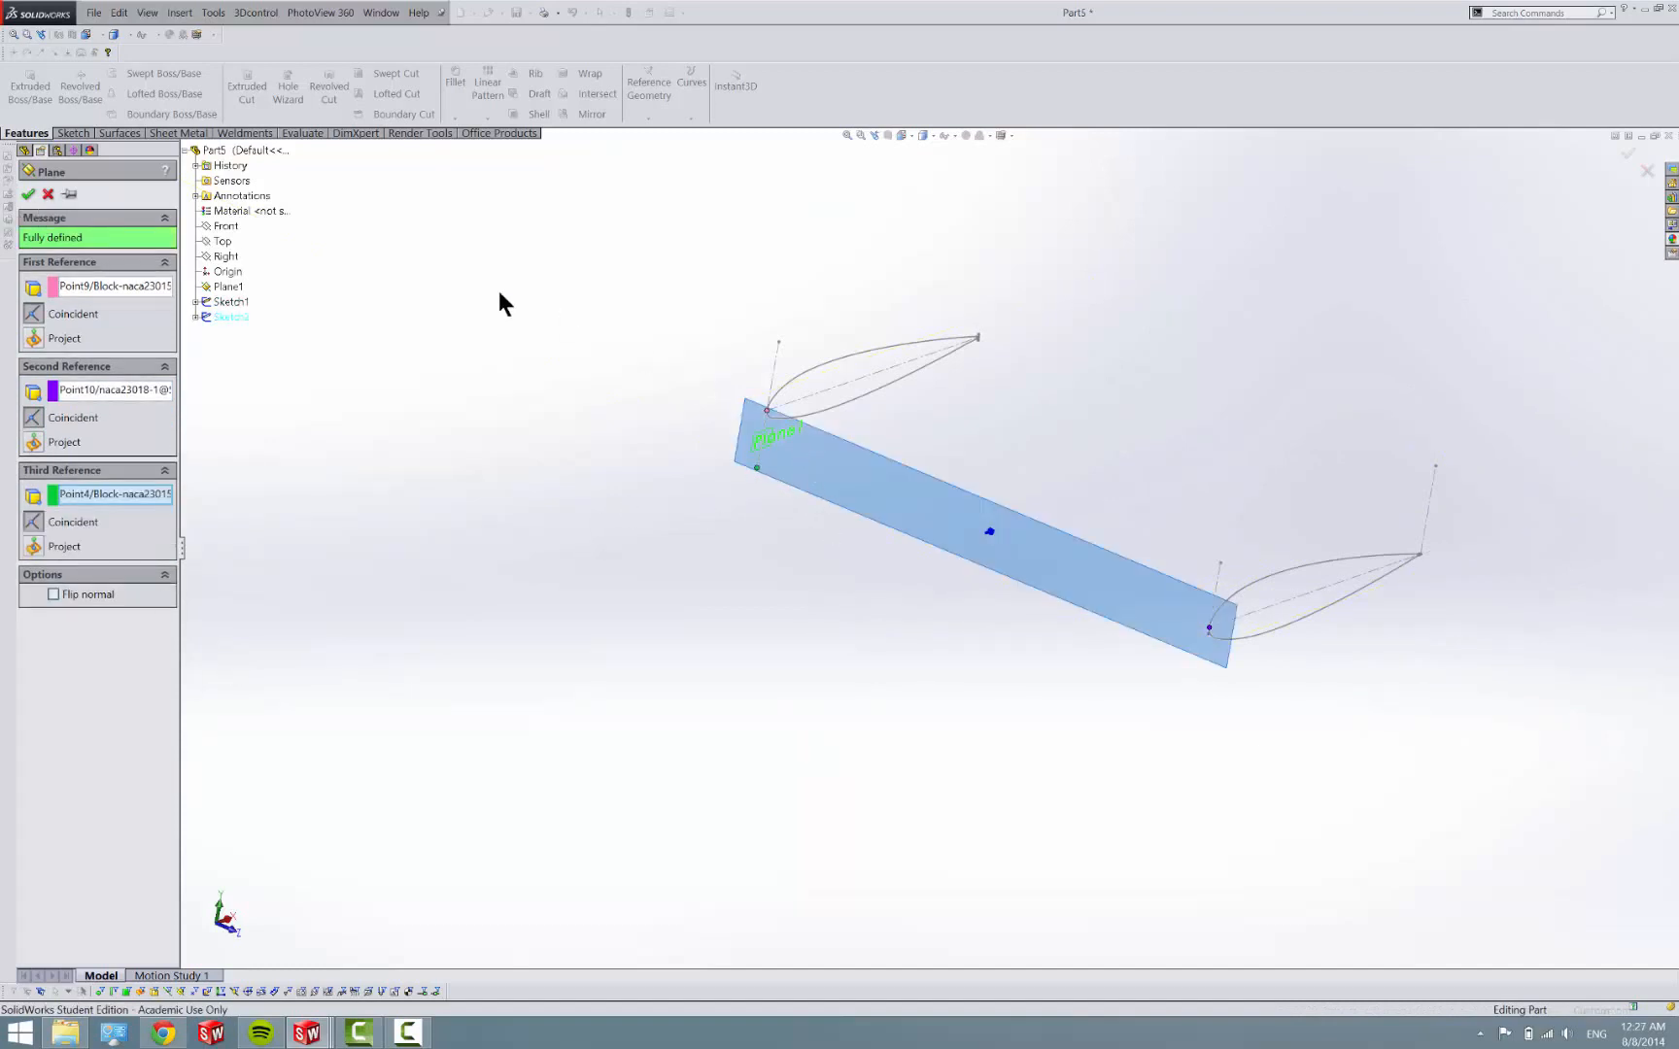
click(28, 195)
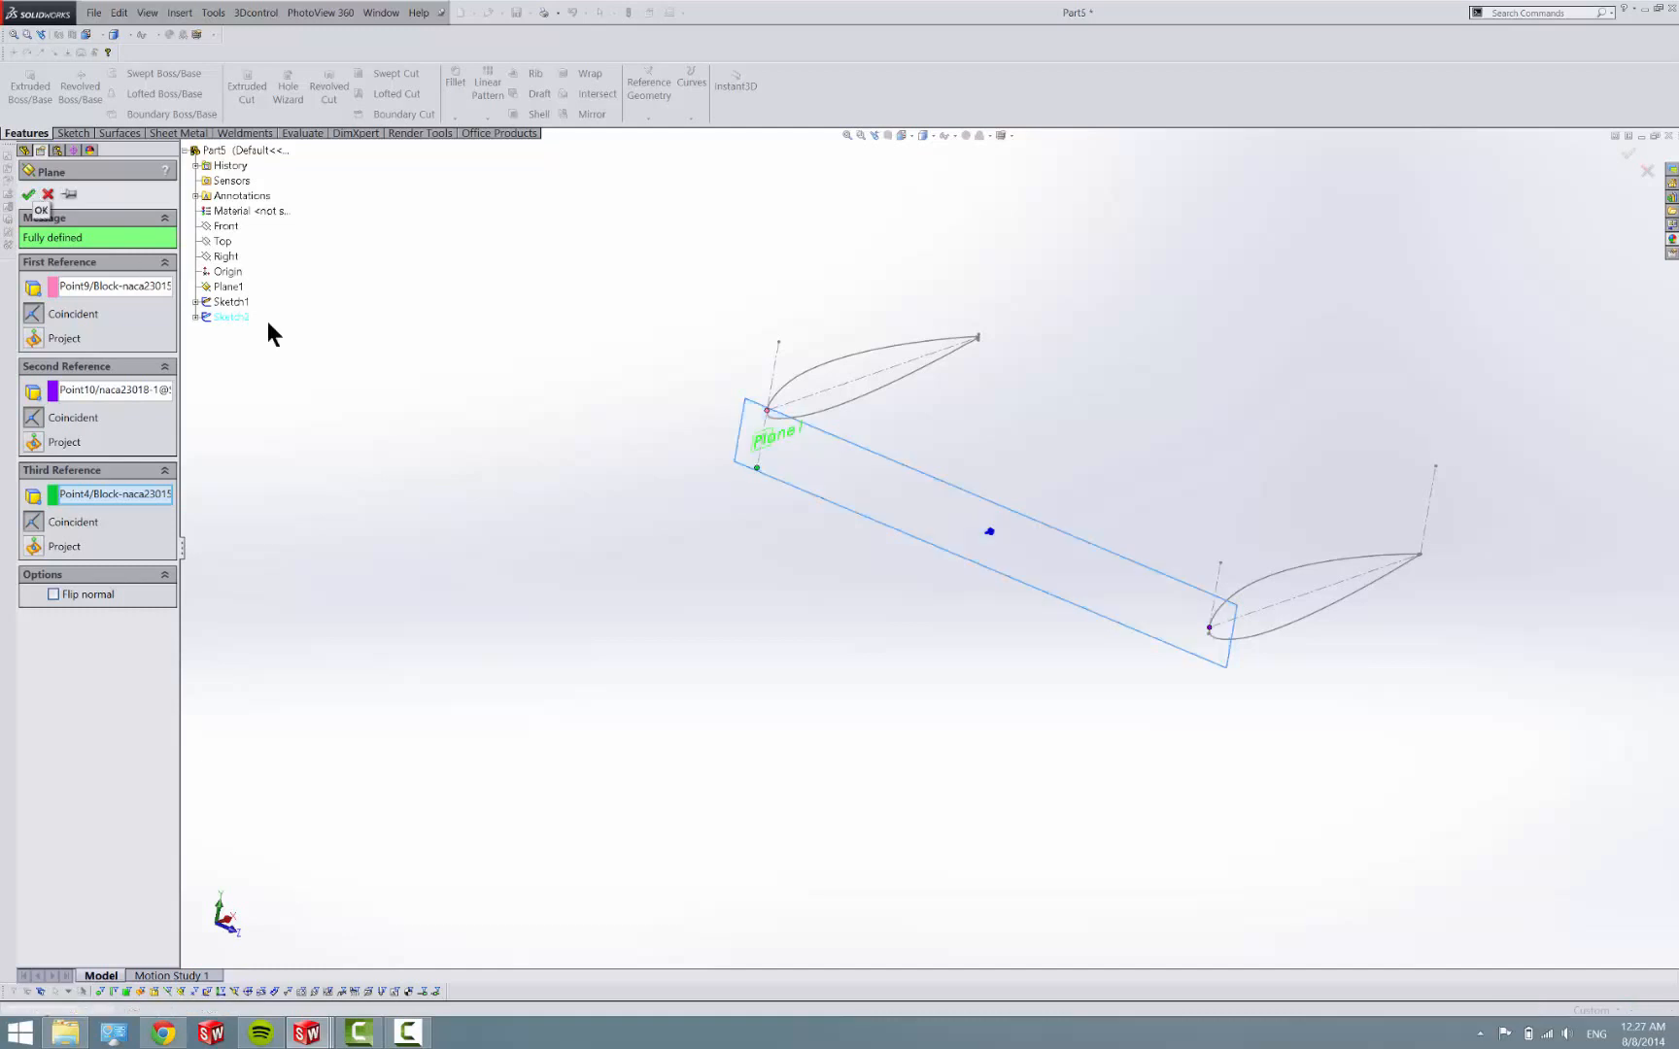
middle_drag(550, 518, 957, 525)
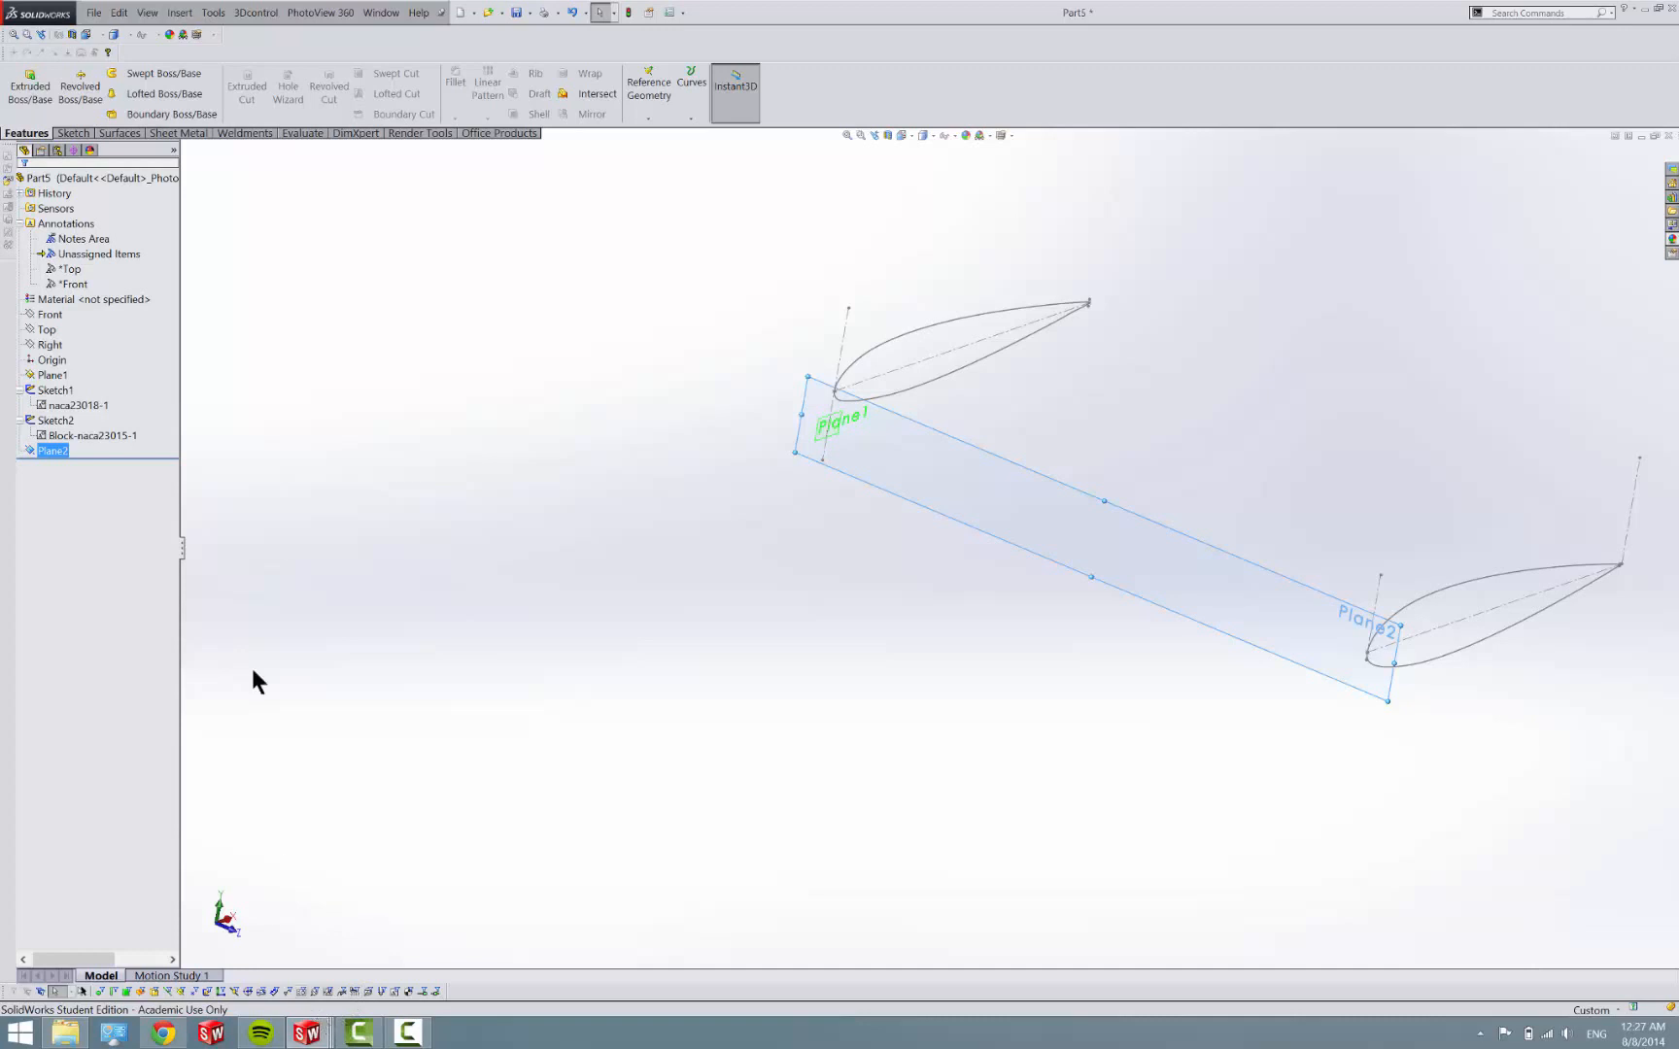
Start a new sketch on Plane2 viewed normal to the plane.
click(72, 133)
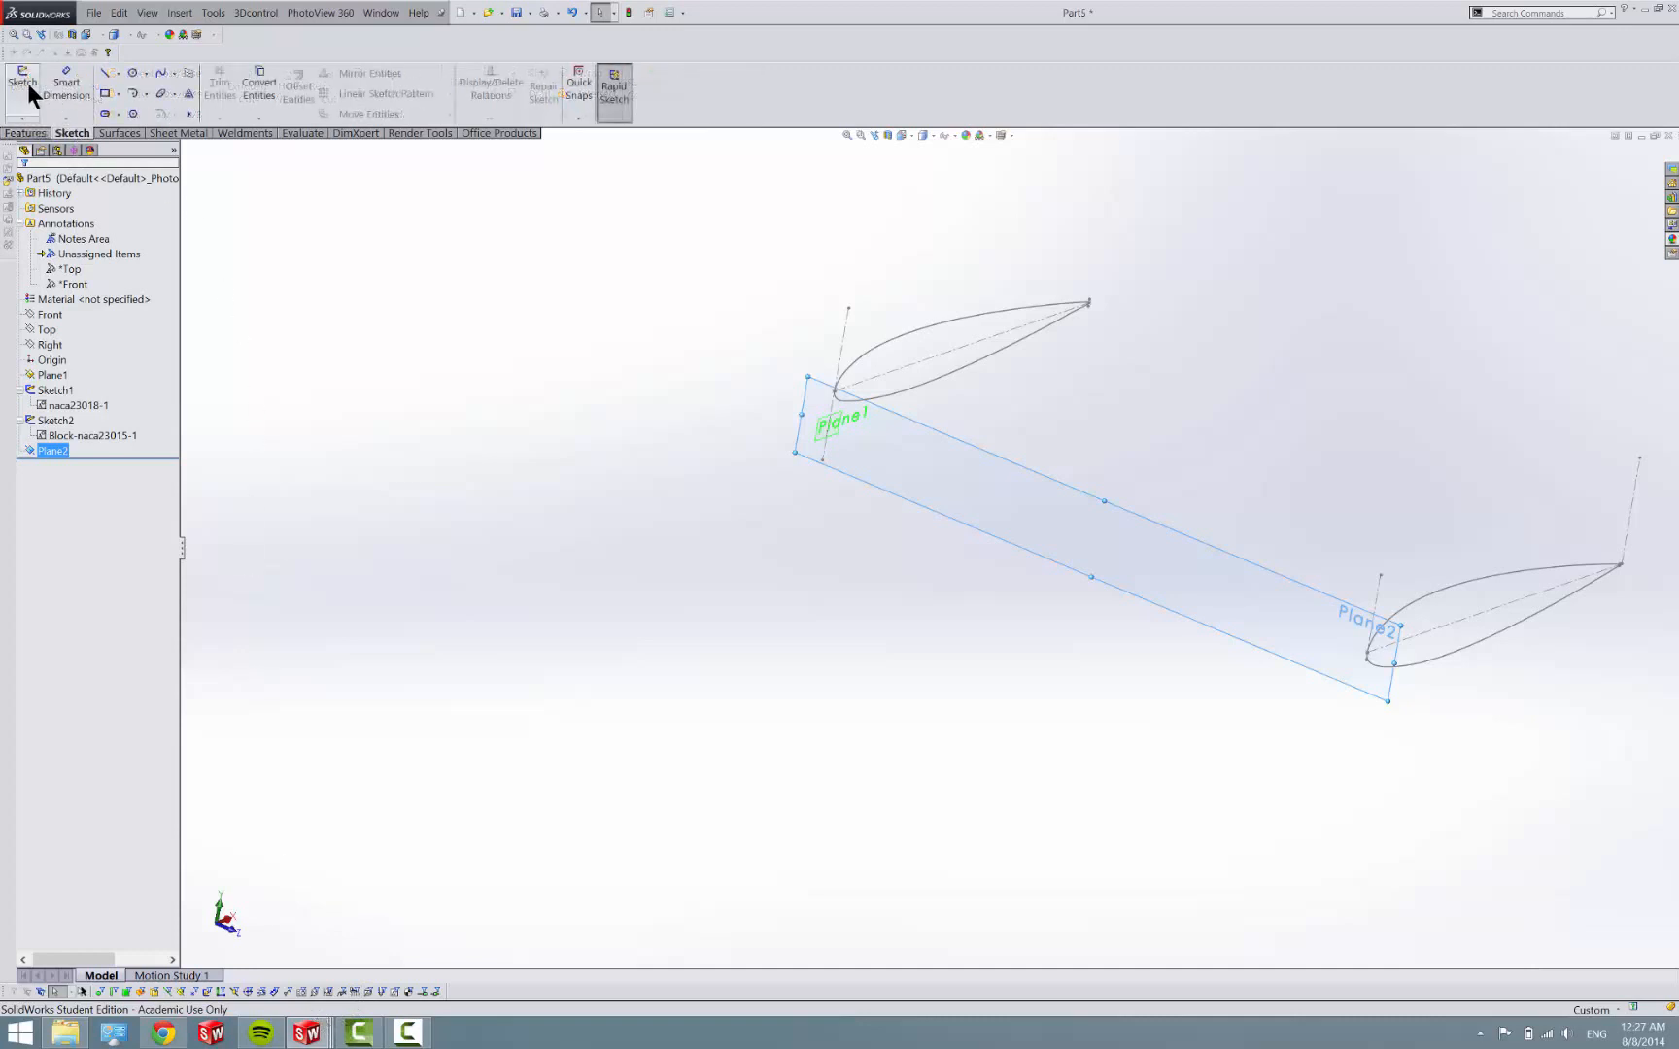
click(22, 82)
right_click(54, 467)
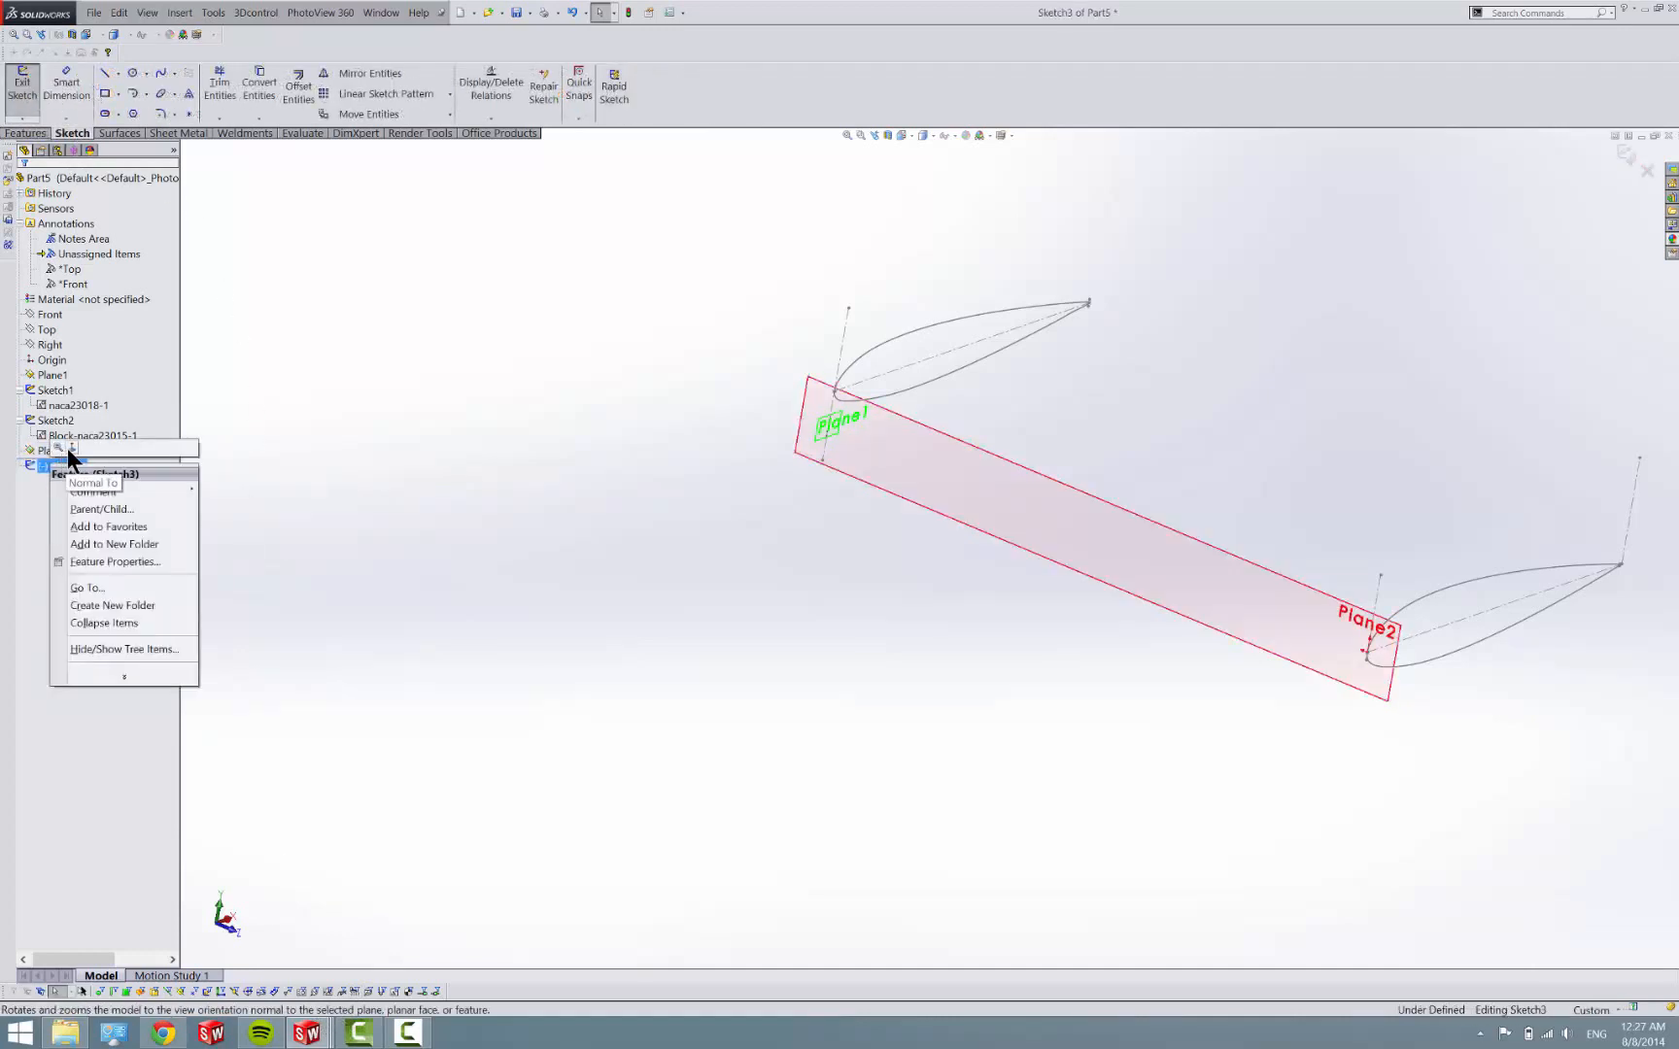
click(112, 488)
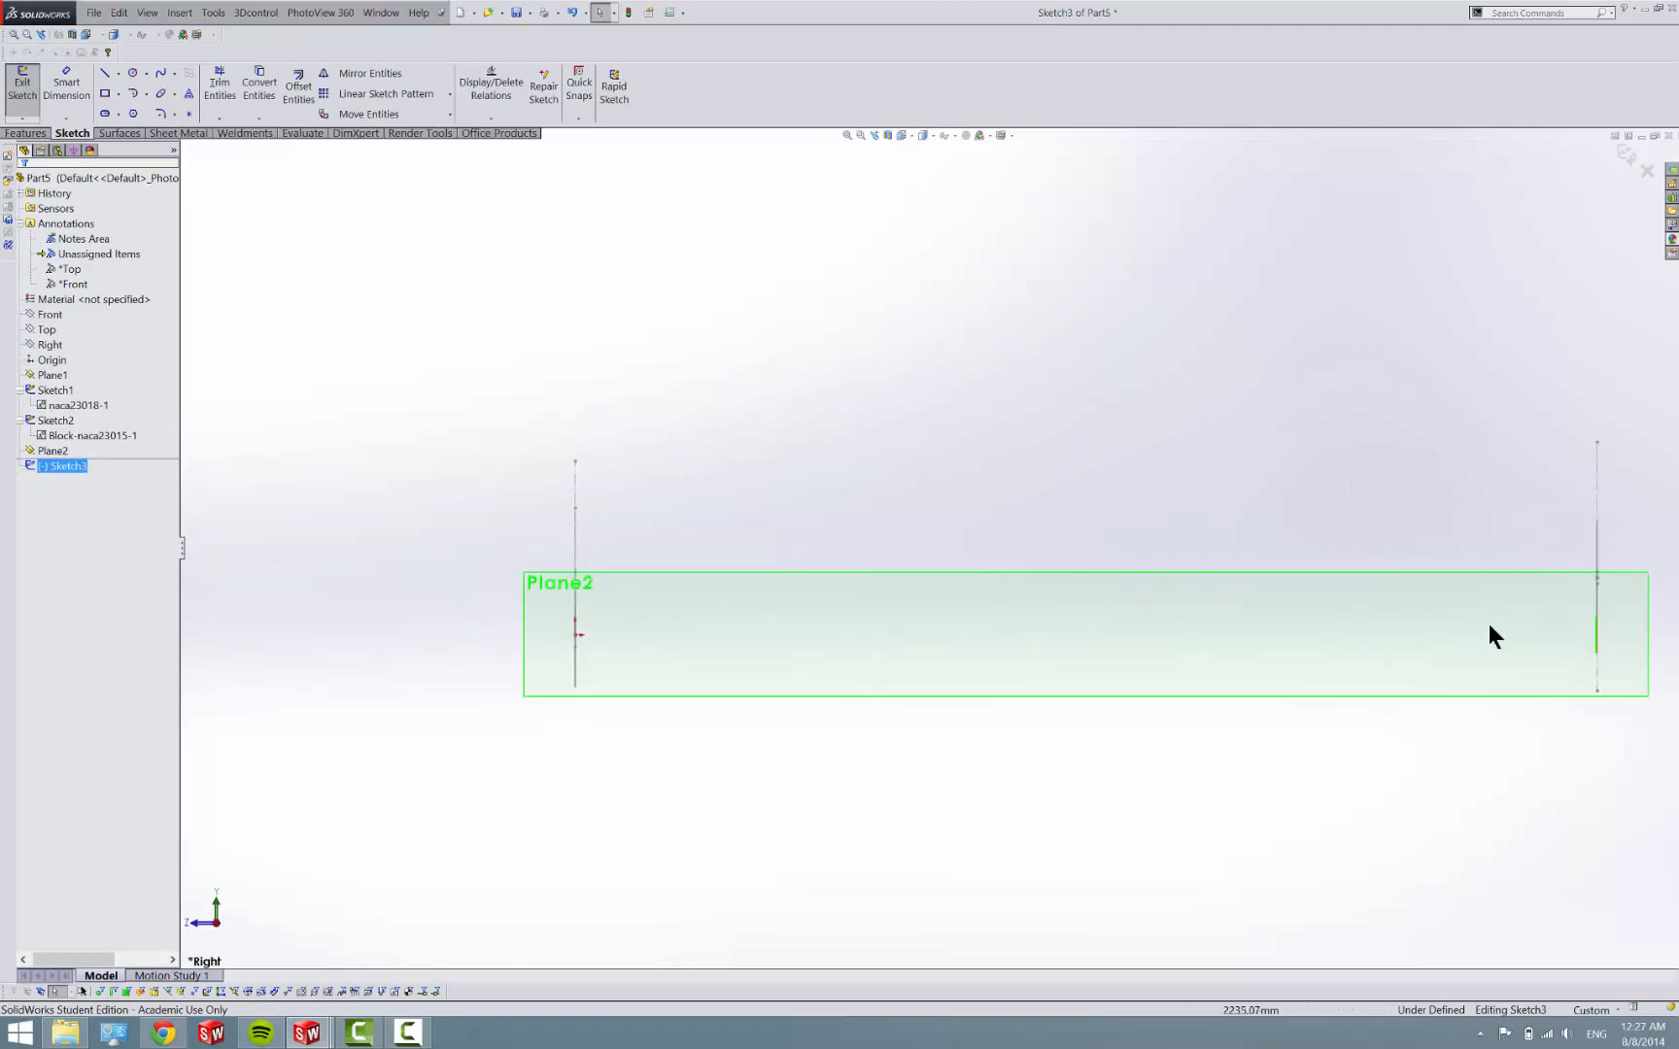
Draw a two-segment guide line from one airfoil through a bend to the other airfoil.
click(105, 72)
click(577, 636)
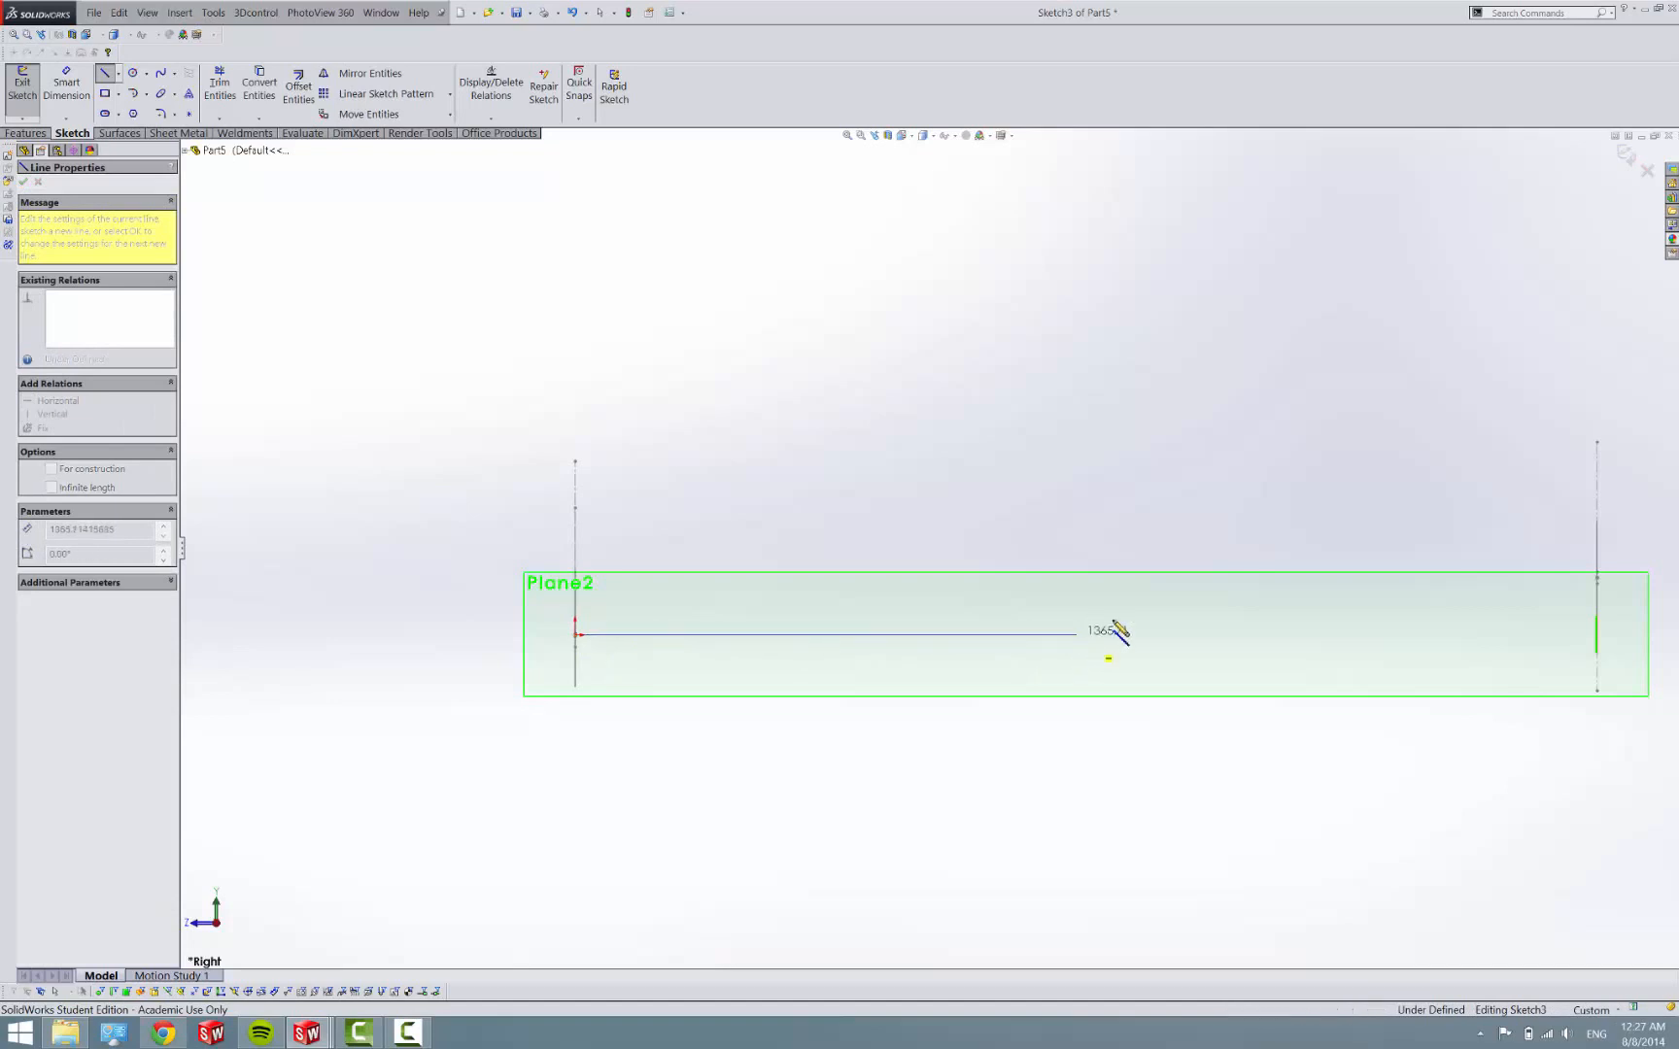
click(1076, 635)
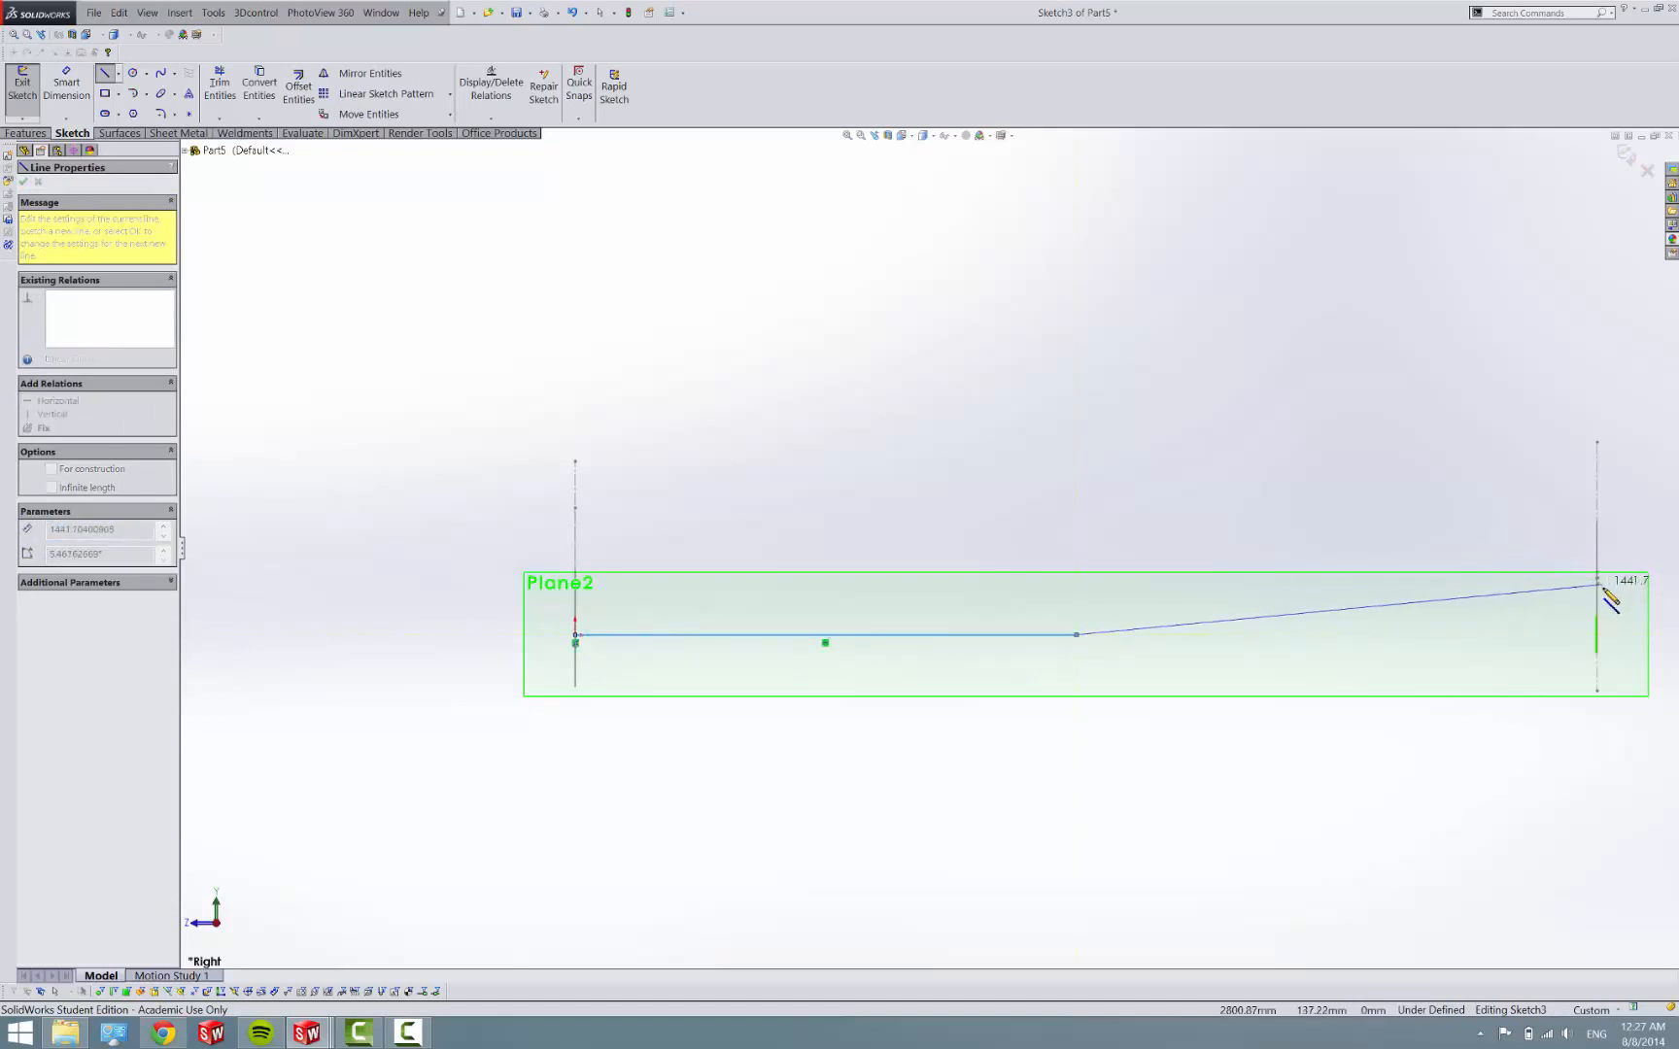
scroll(1603, 603, down, 2)
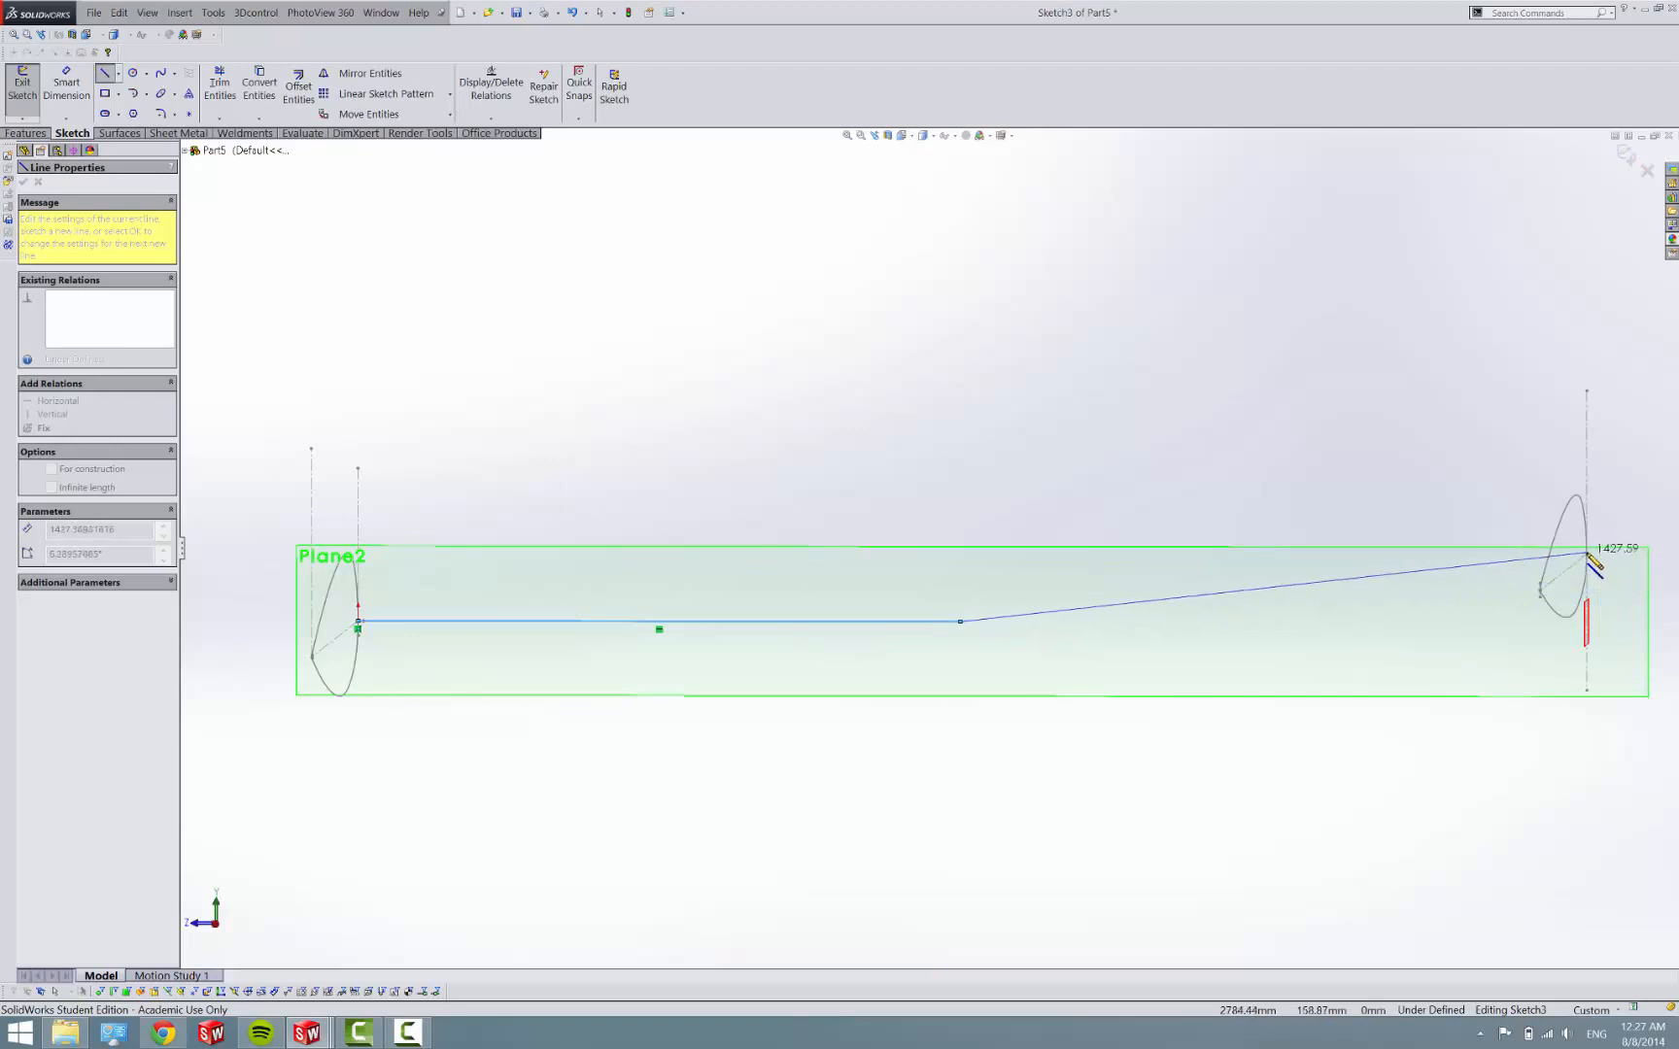
click(1592, 562)
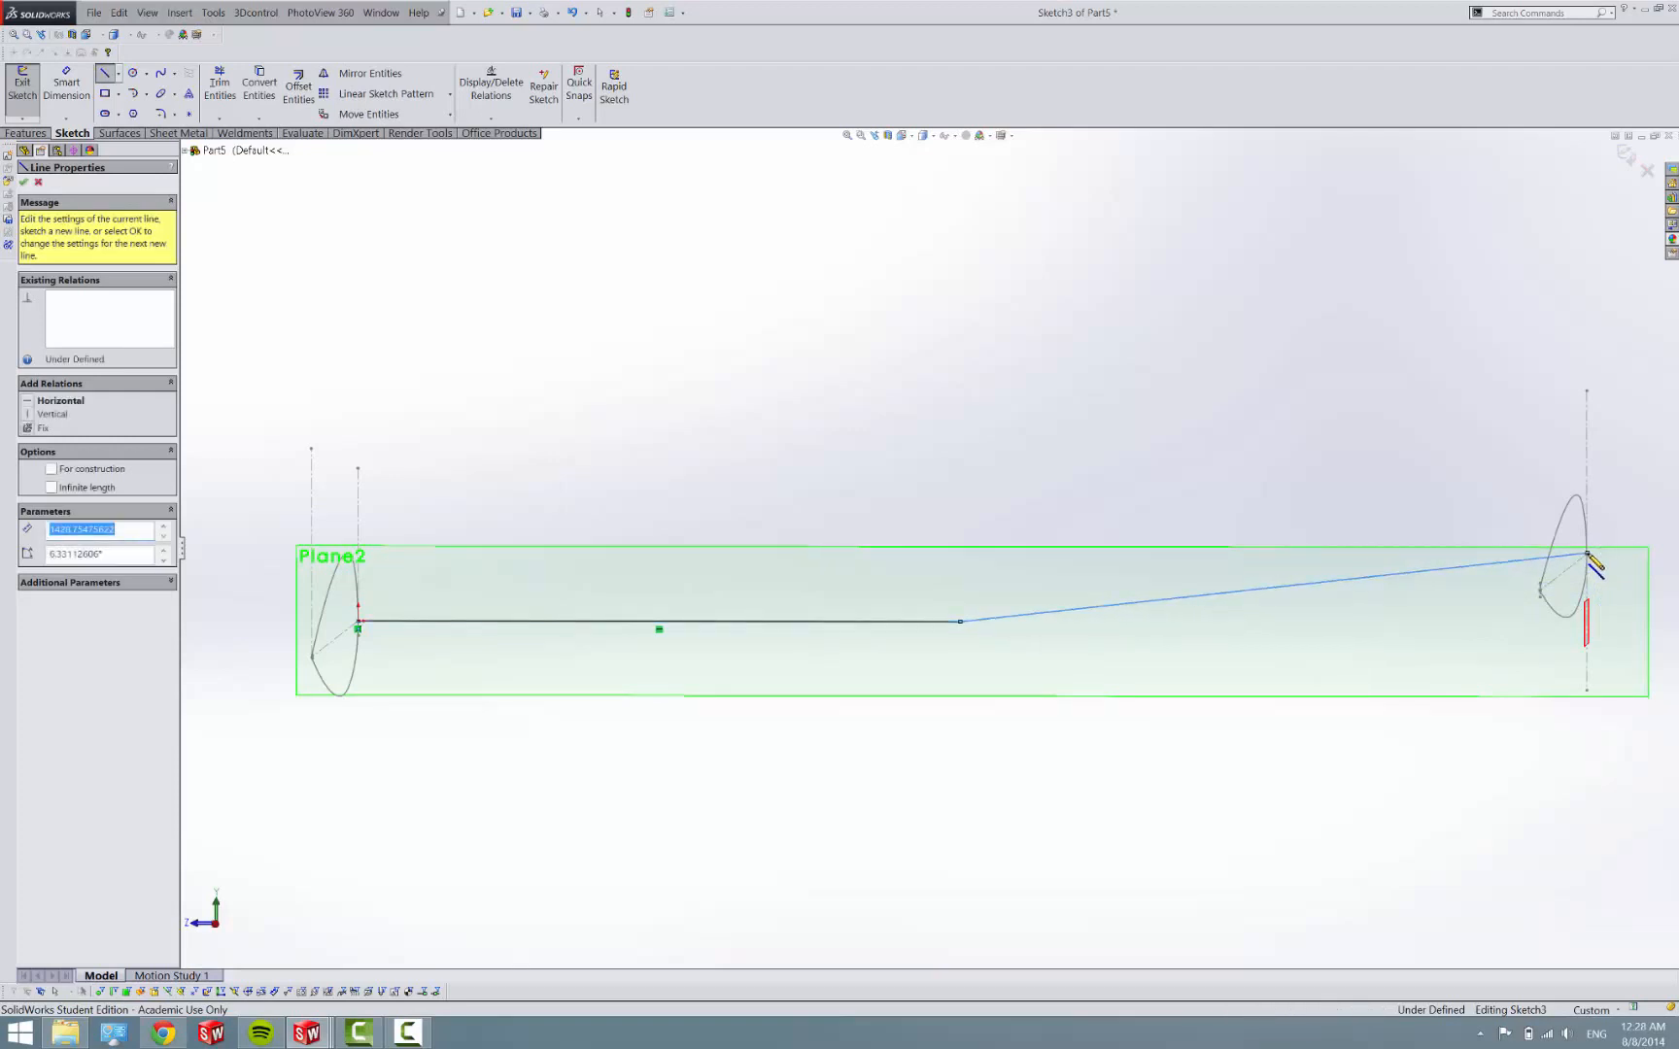
key(Escape)
scroll(1469, 583, up, 2)
scroll(1469, 581, up, 2)
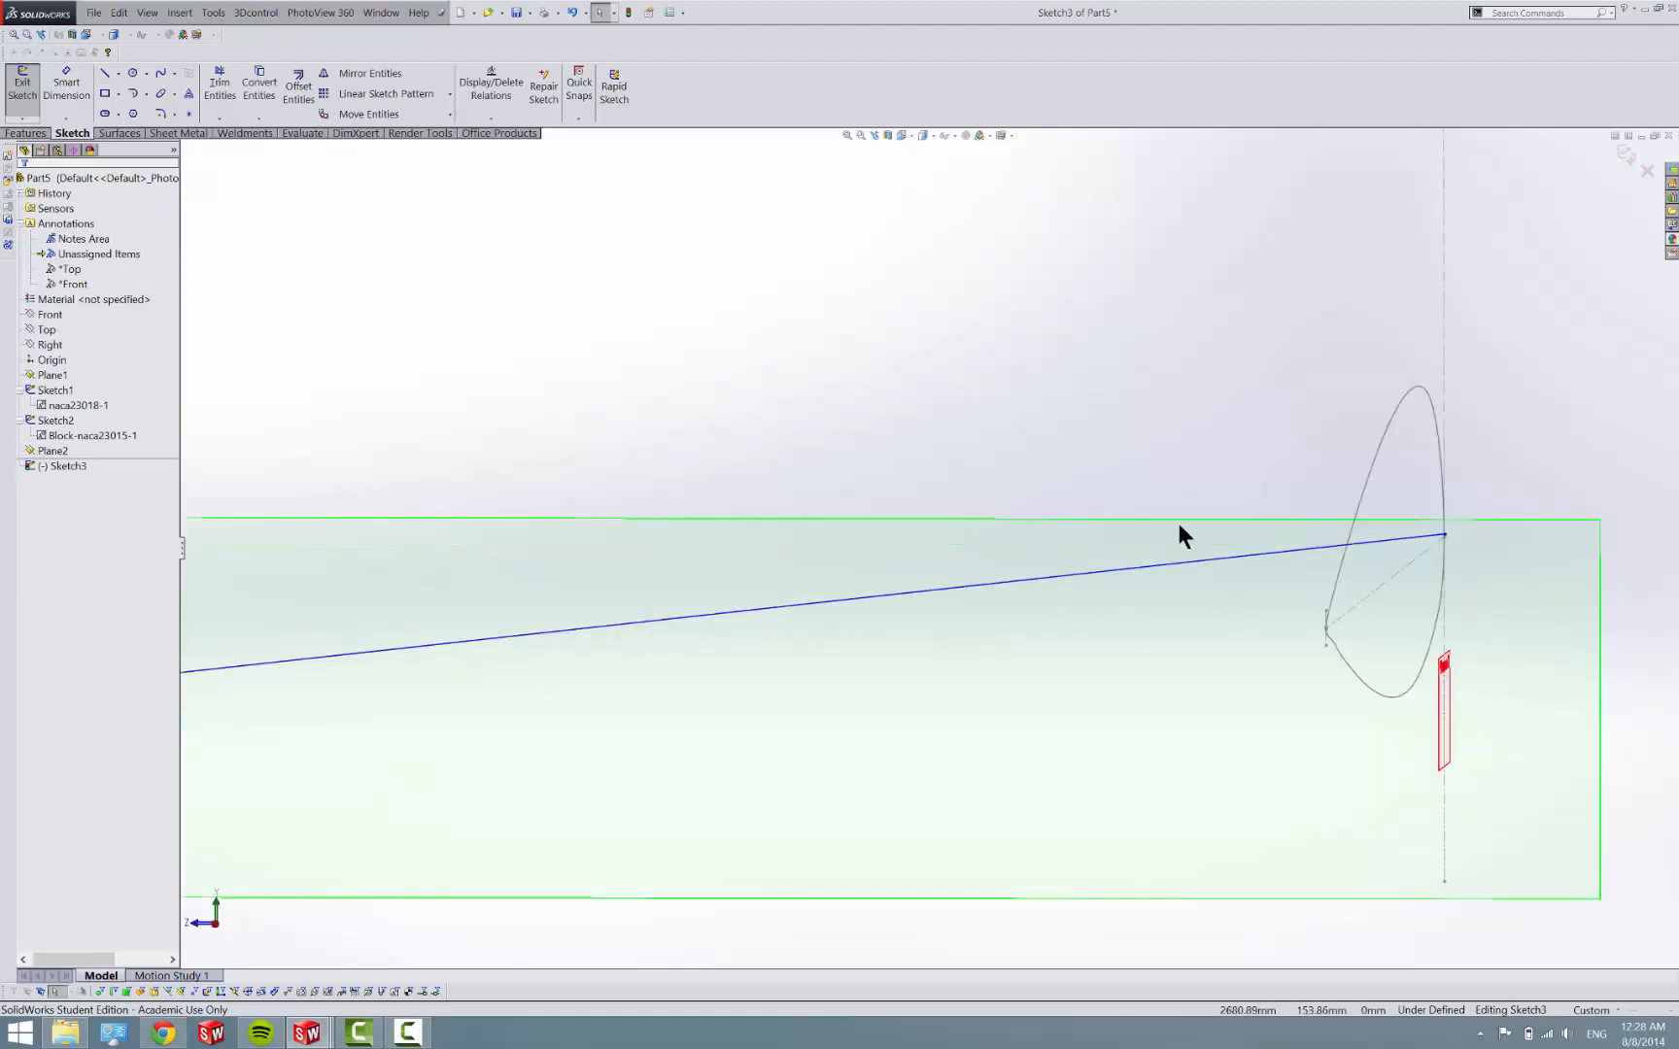
scroll(1421, 574, up, 2)
mouse_move(1429, 555)
middle_down()
mouse_move(1409, 610)
mouse_move(1173, 756)
middle_up()
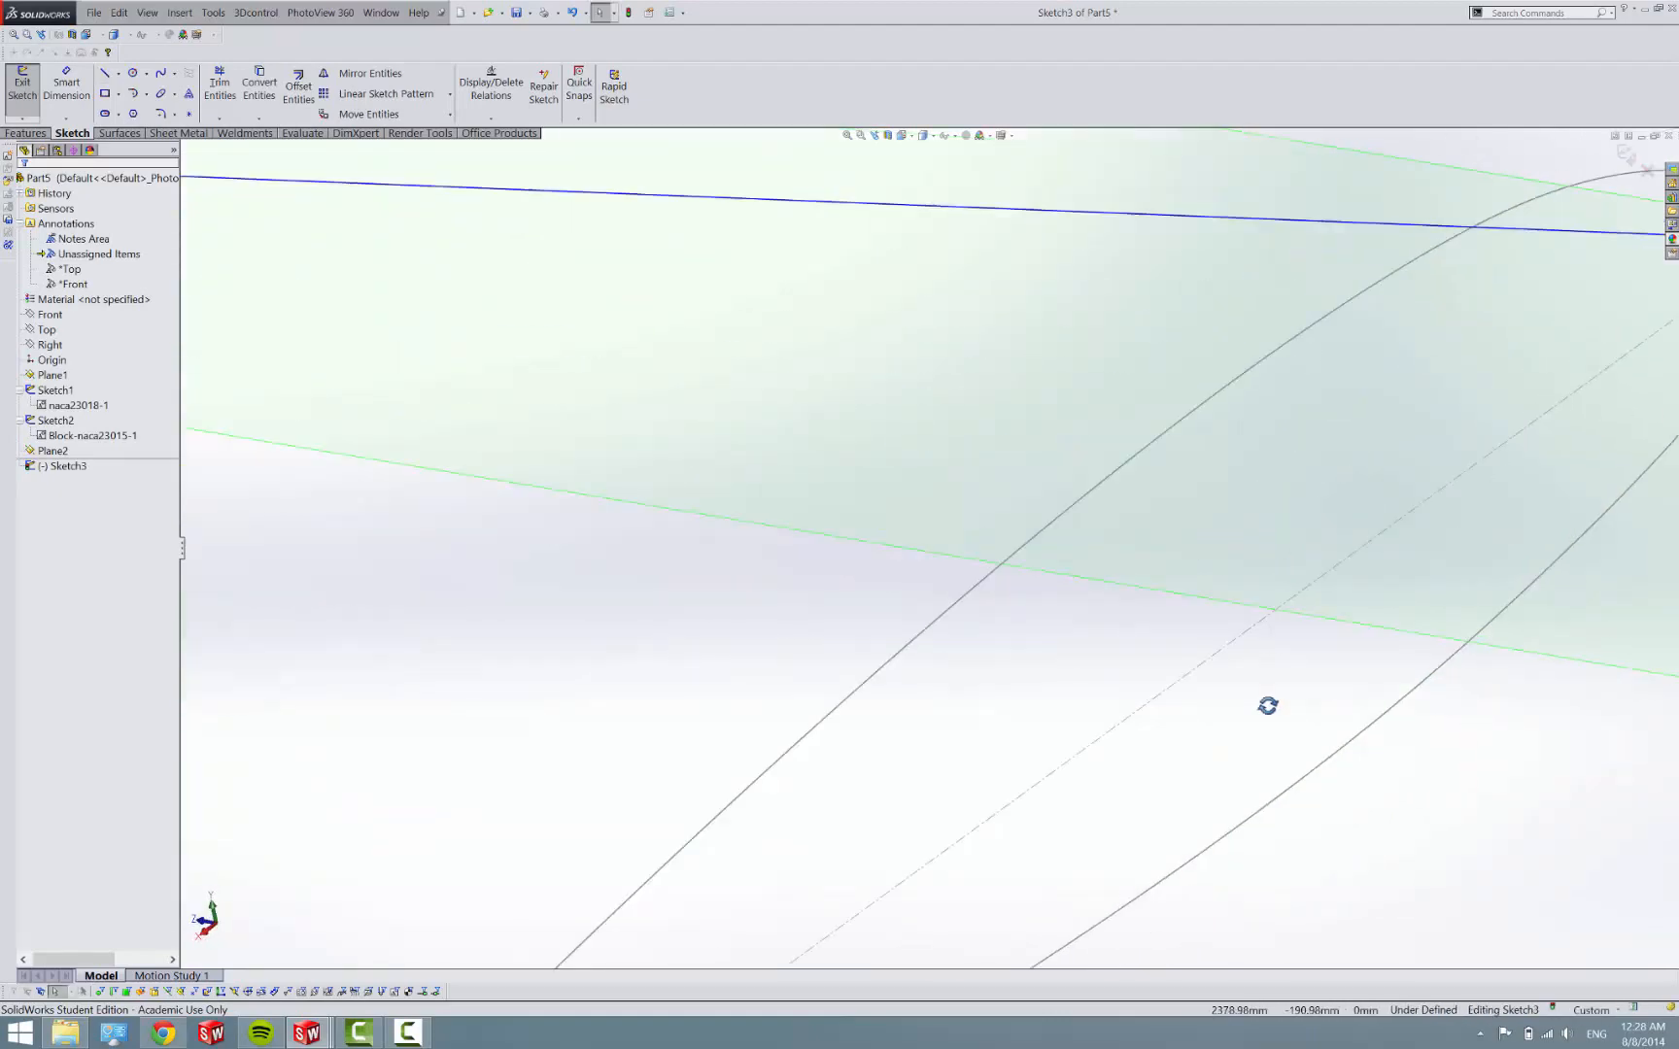
scroll(991, 700, down, 4)
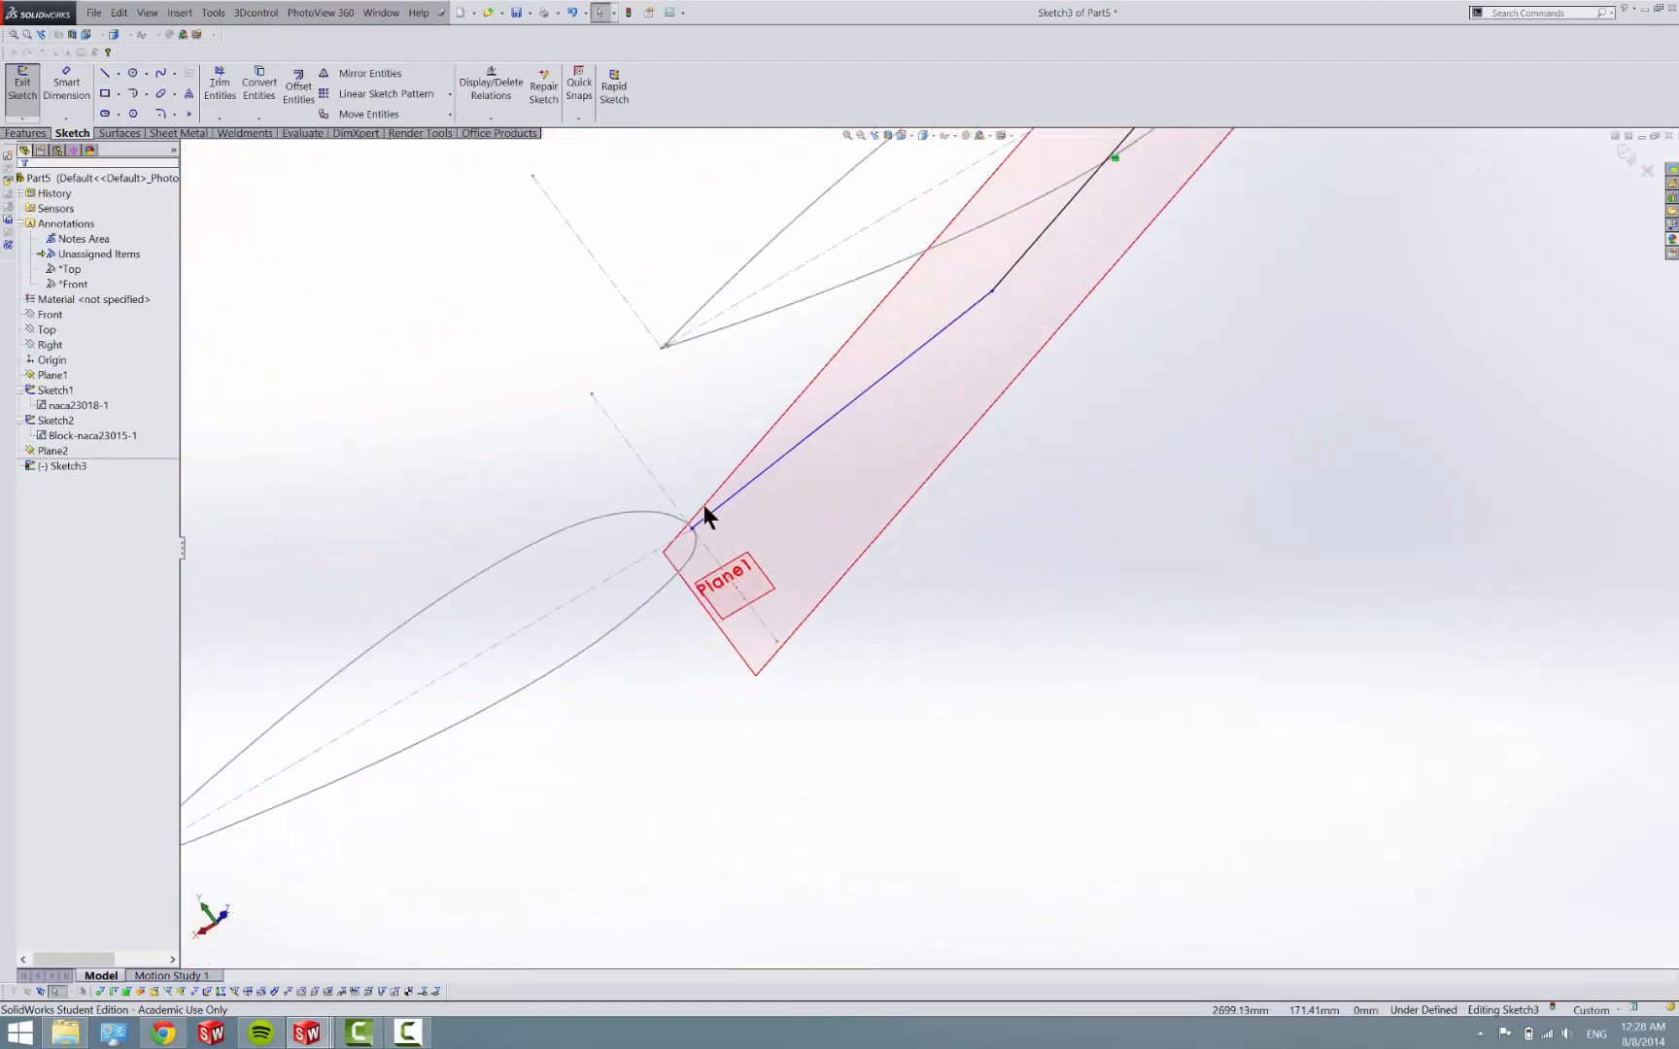
scroll(703, 509, up, 2)
scroll(721, 536, up, 2)
scroll(866, 551, up, 3)
scroll(887, 588, up, 2)
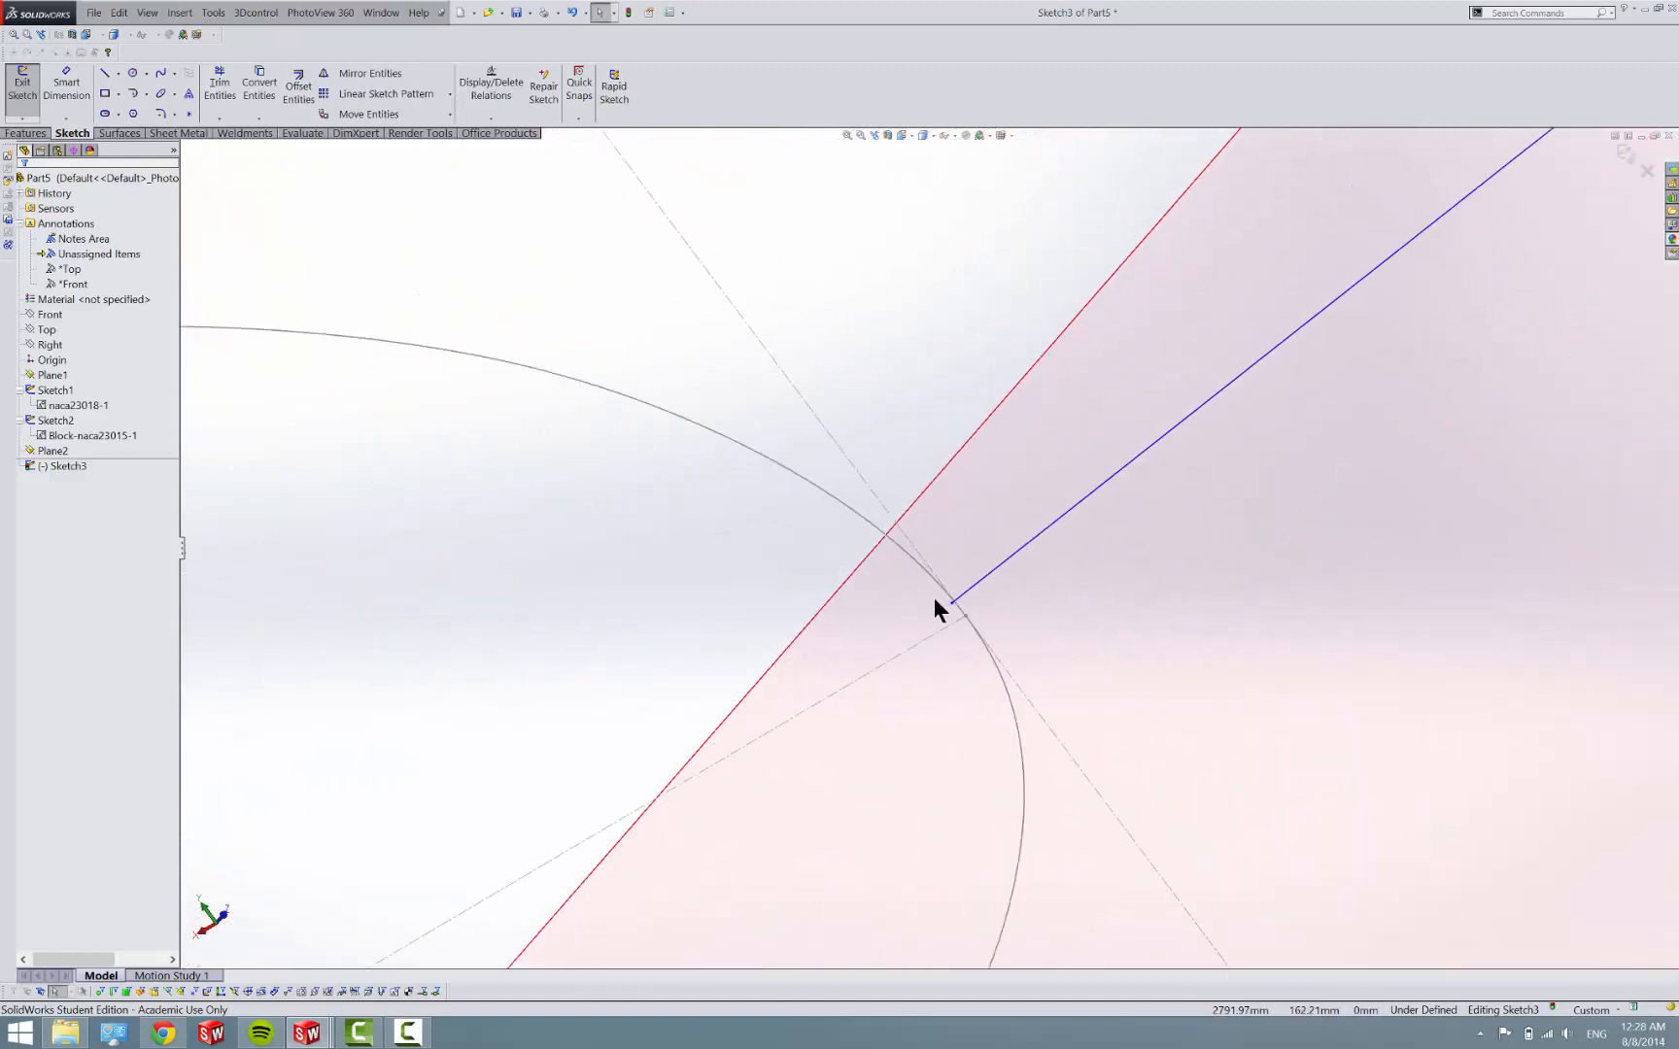
scroll(938, 601, up, 2)
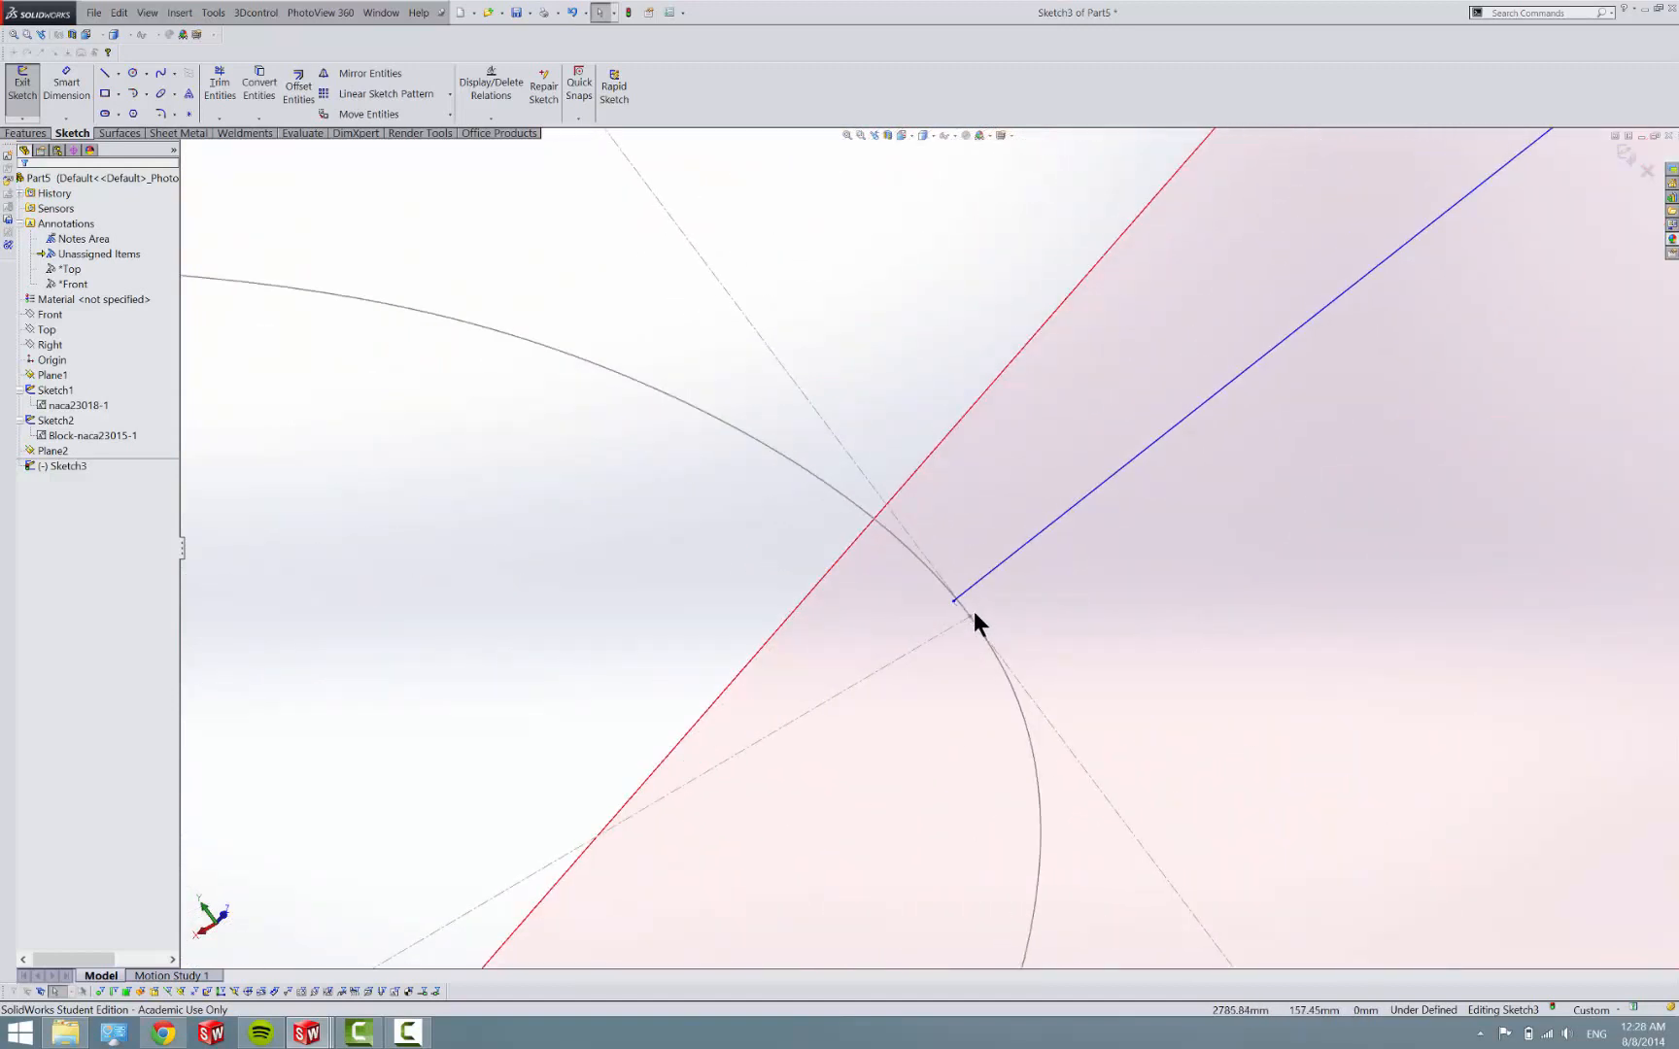
Make the guide line's end coincident with the naca23015 airfoil point.
click(968, 606)
ctrl+click(971, 617)
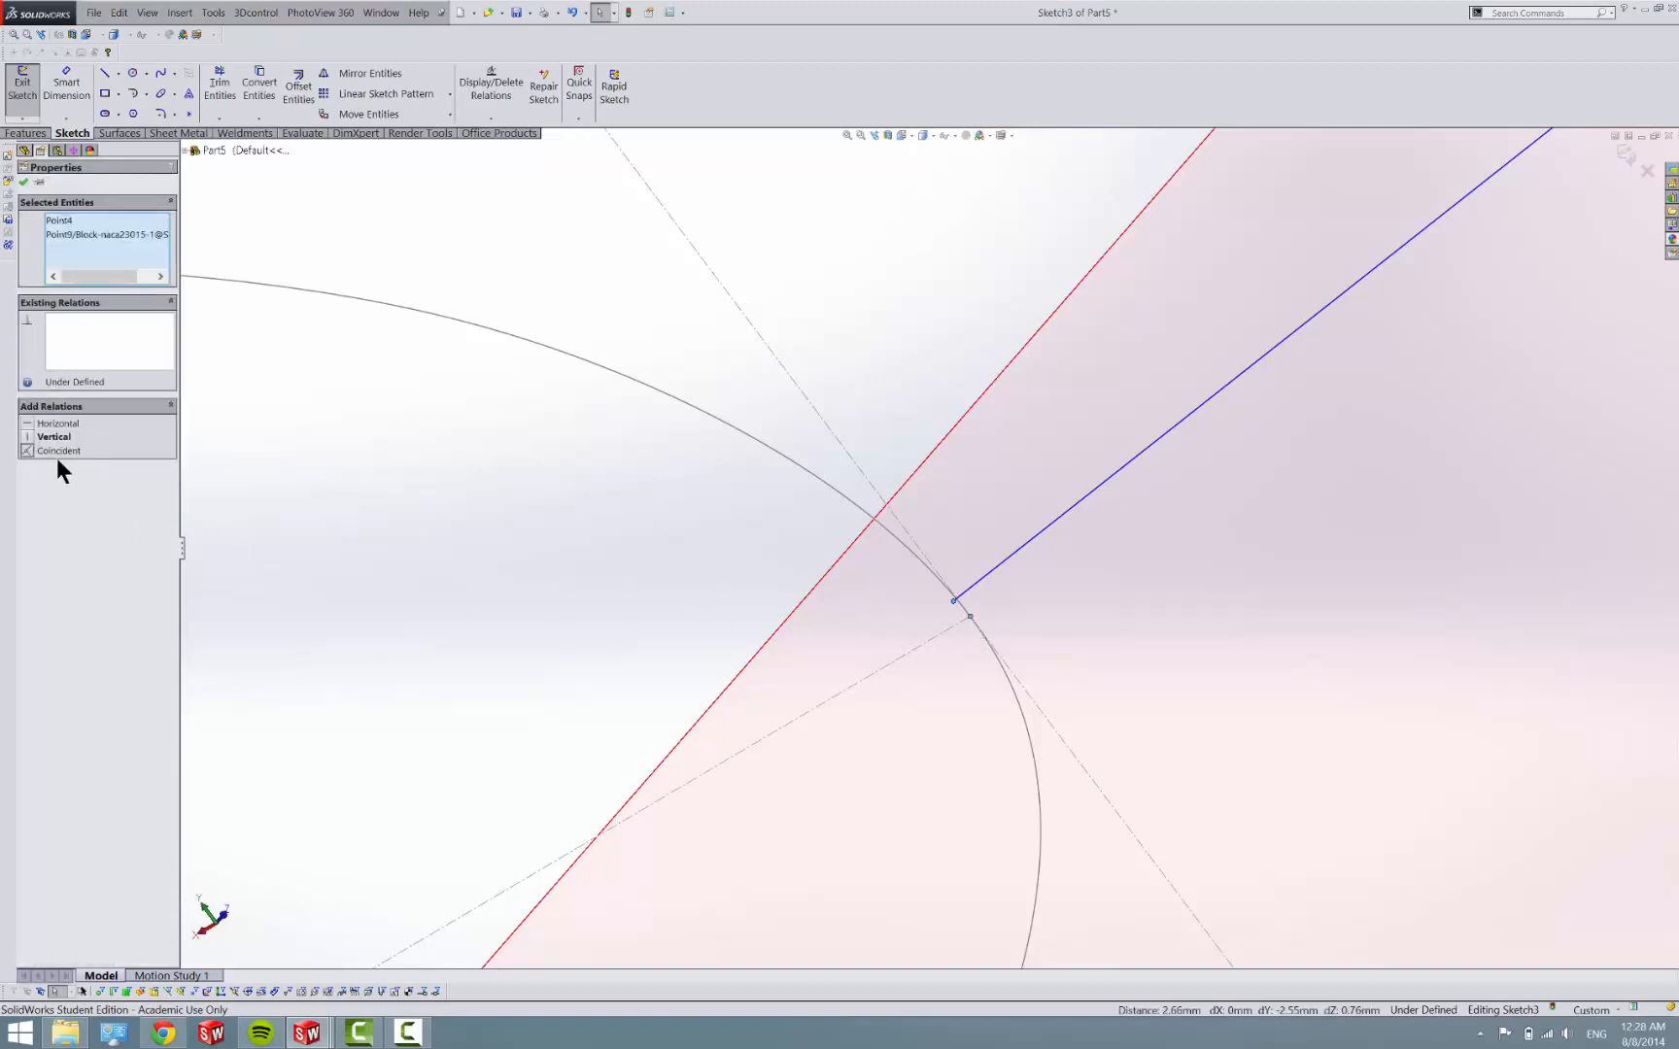
click(27, 450)
mouse_move(712, 553)
middle_down()
mouse_move(936, 548)
mouse_move(927, 678)
mouse_move(951, 604)
middle_up()
scroll(935, 548, down, 5)
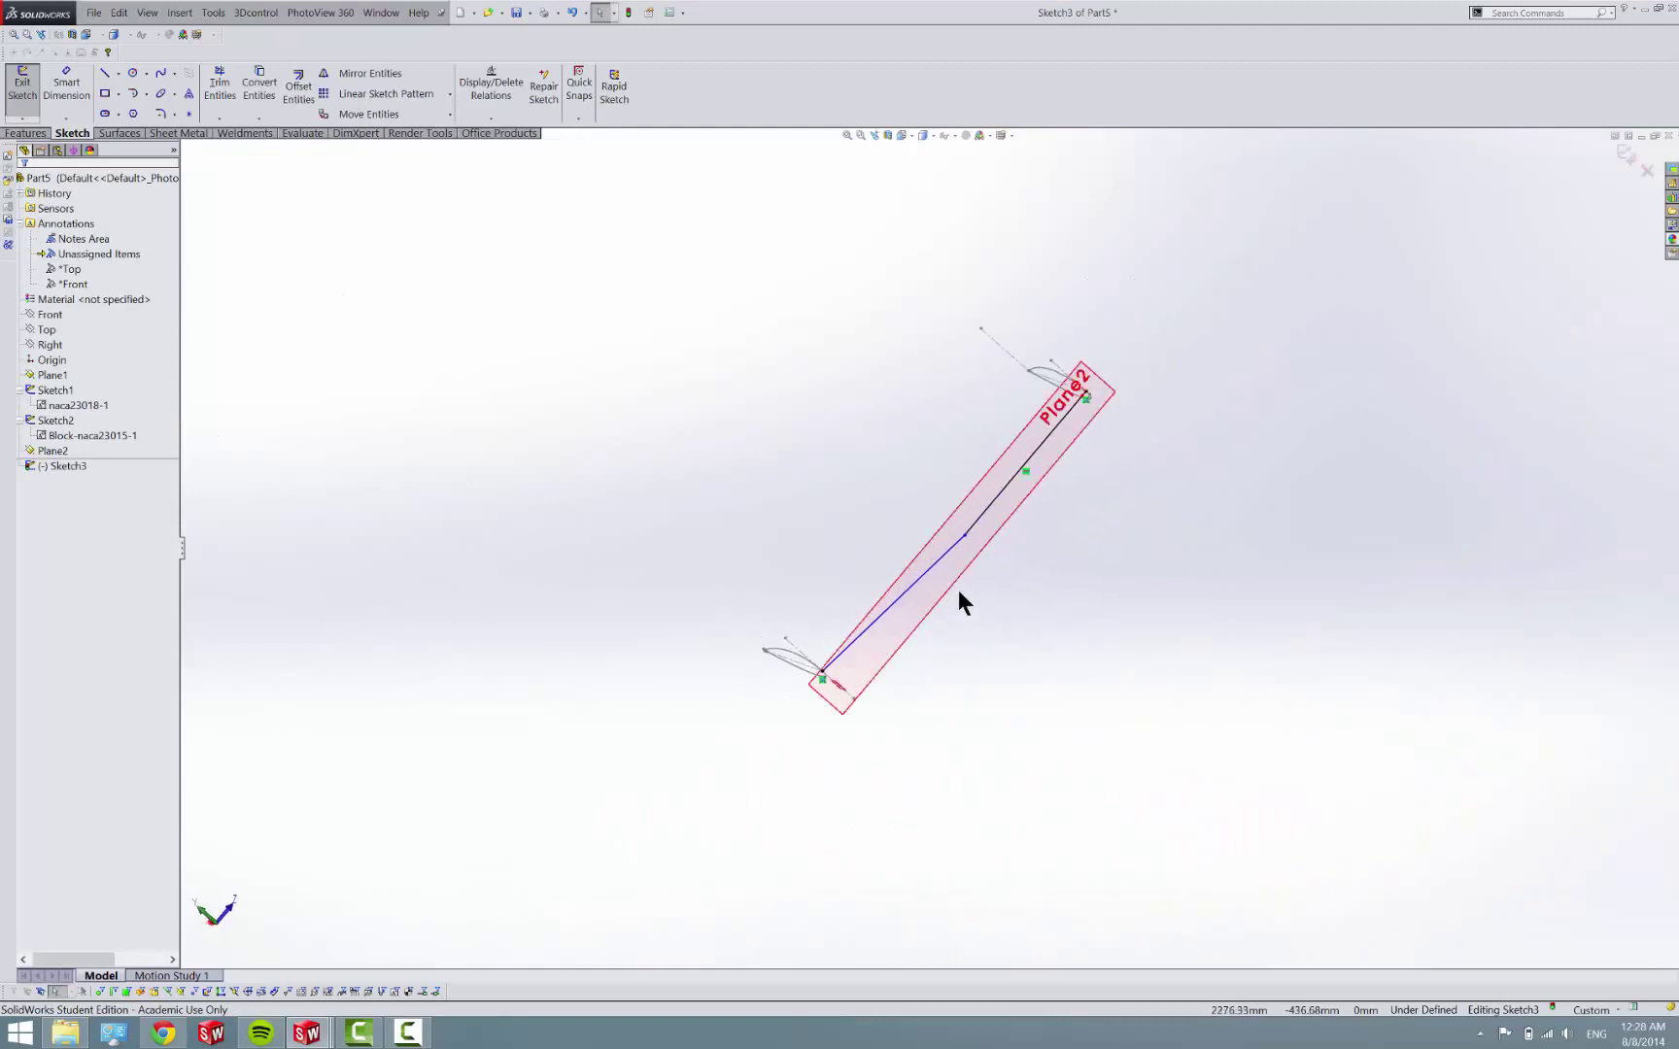
Check the reference drawing, then drop the sketch fillet in favour of Smart Dimension.
click(311, 1037)
mouse_move(300, 934)
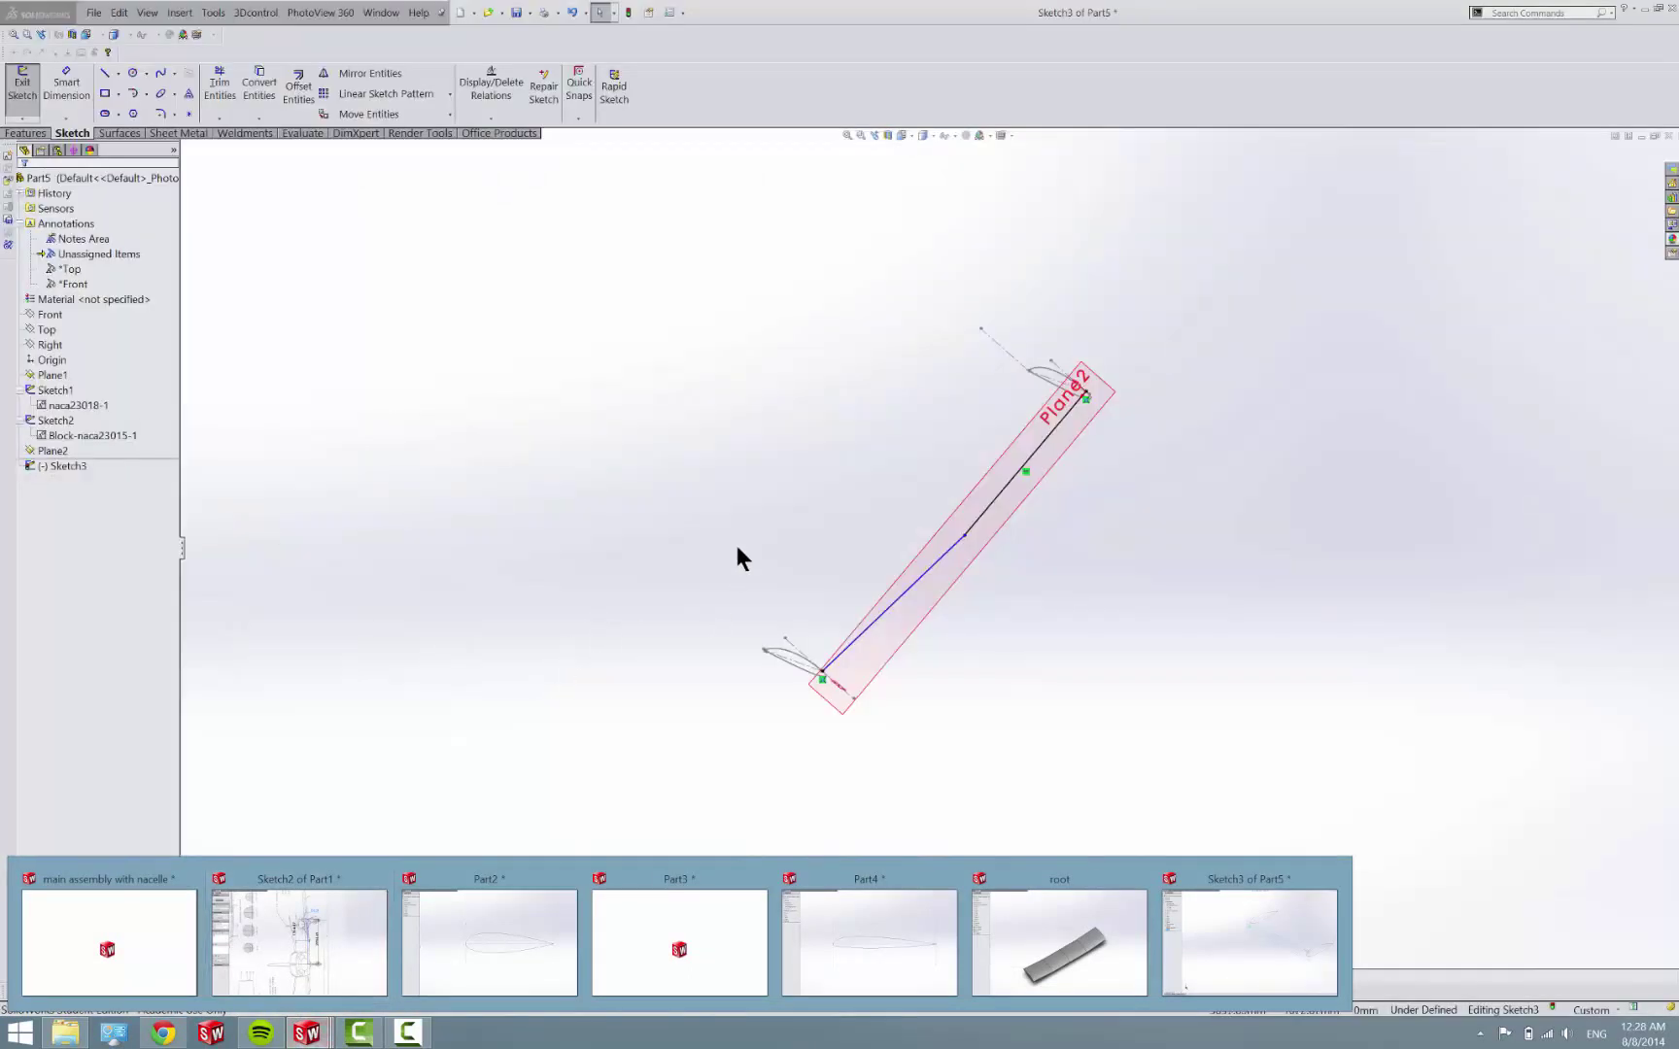
click(739, 556)
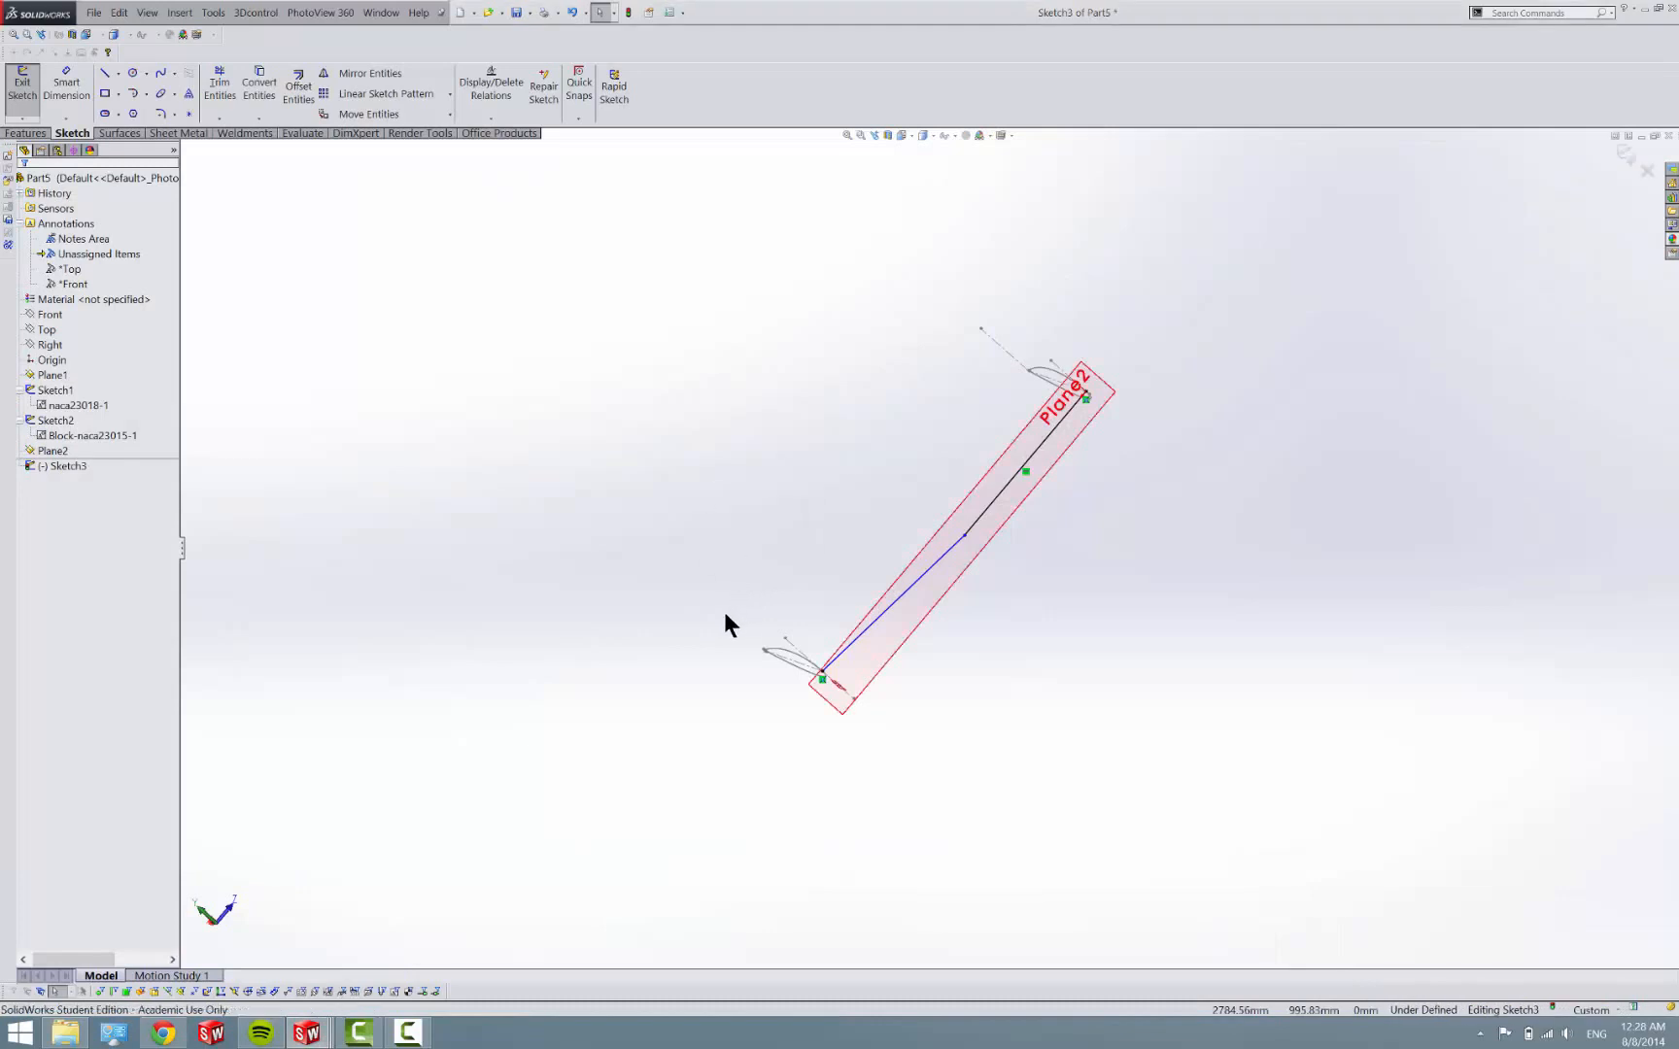
key(Return)
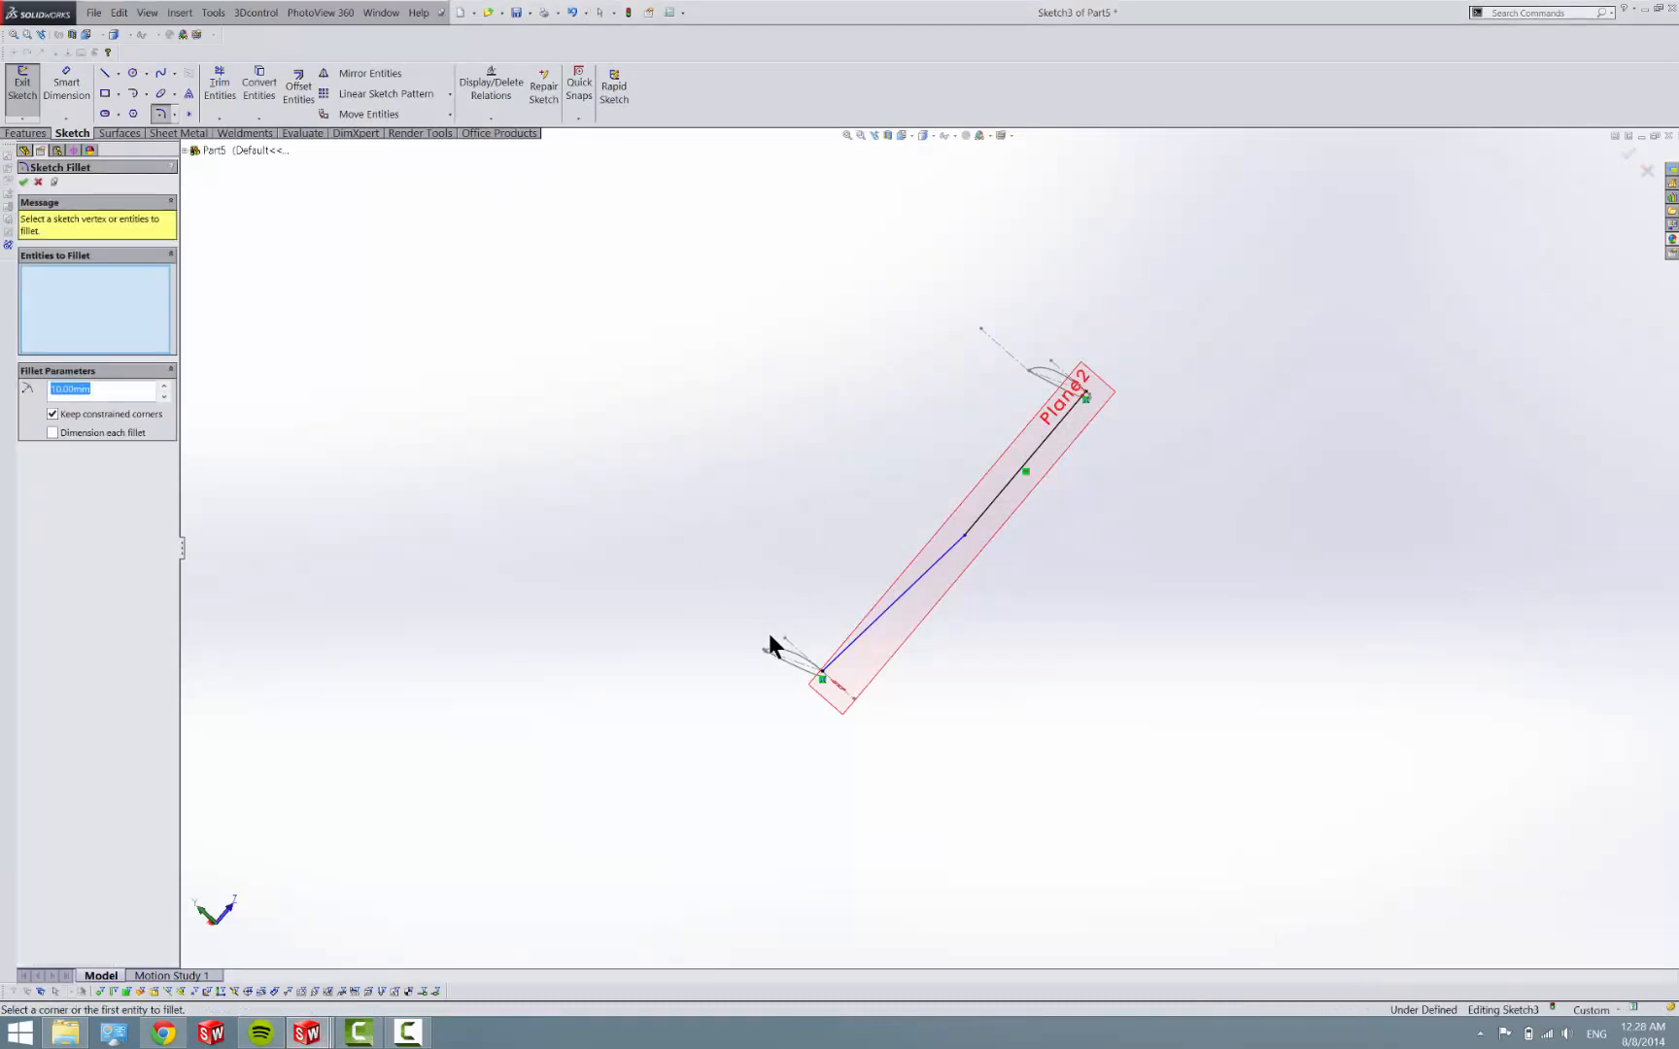
click(772, 650)
click(71, 90)
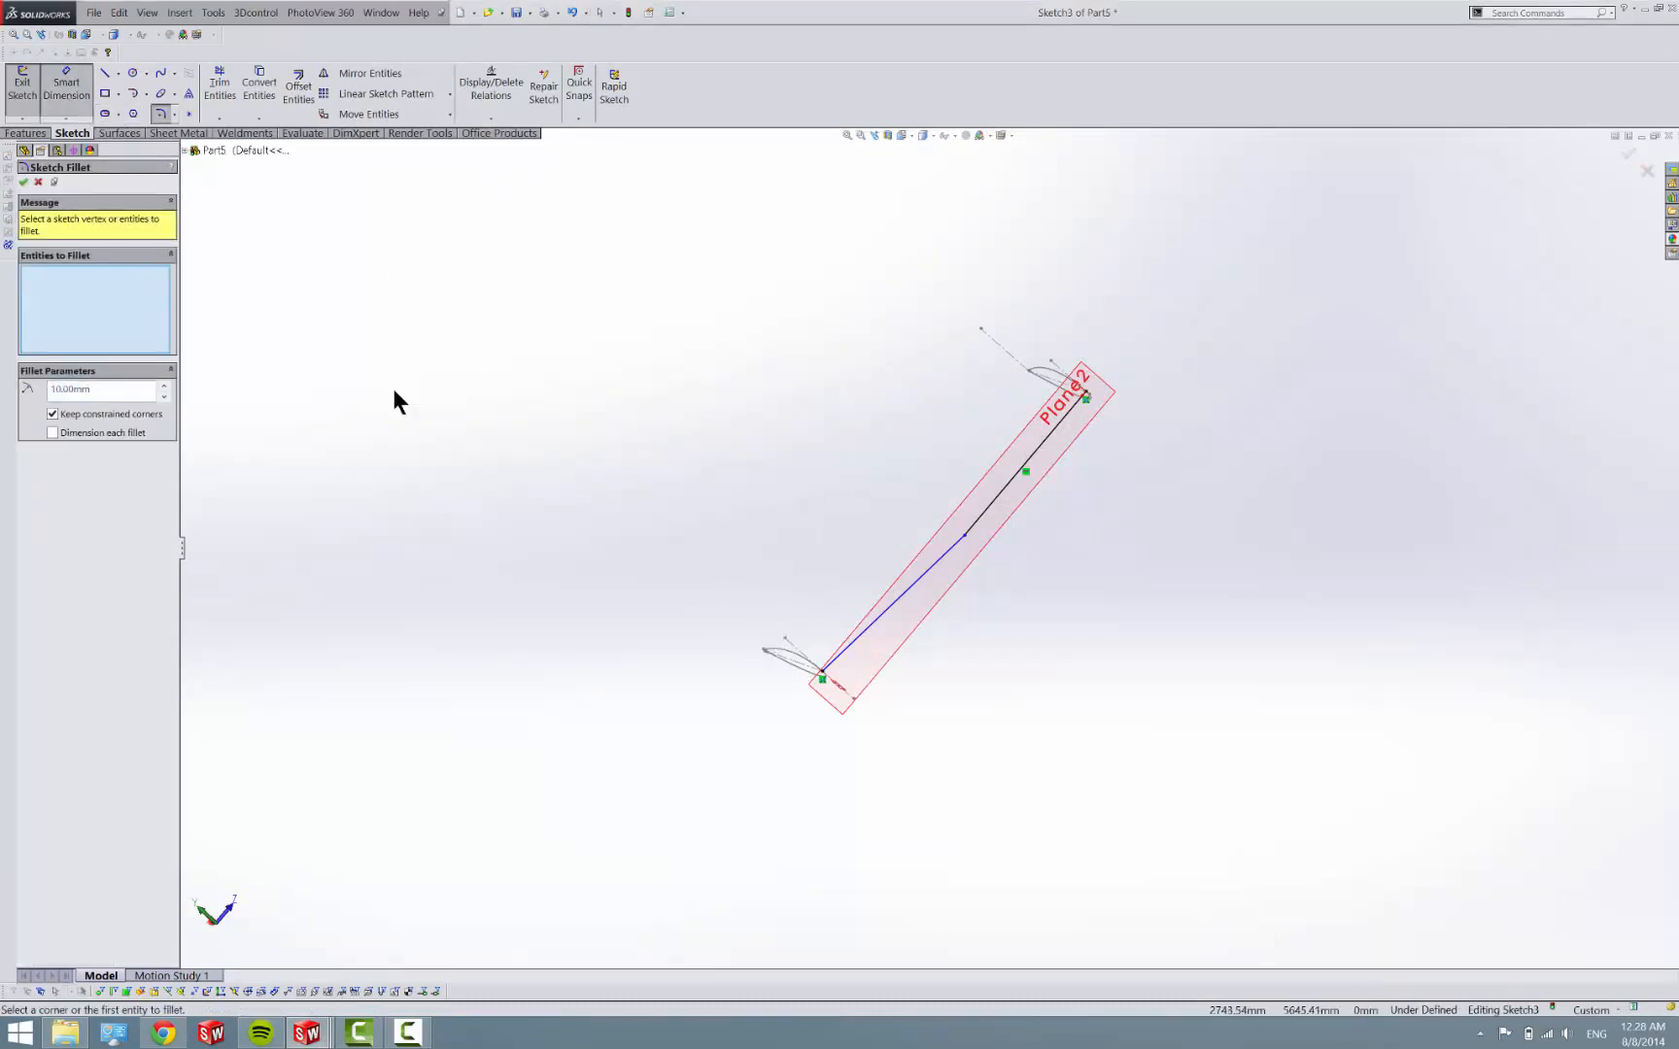
Dimension the first guide segment at 1315 and exit the fully defined Sketch3.
click(832, 685)
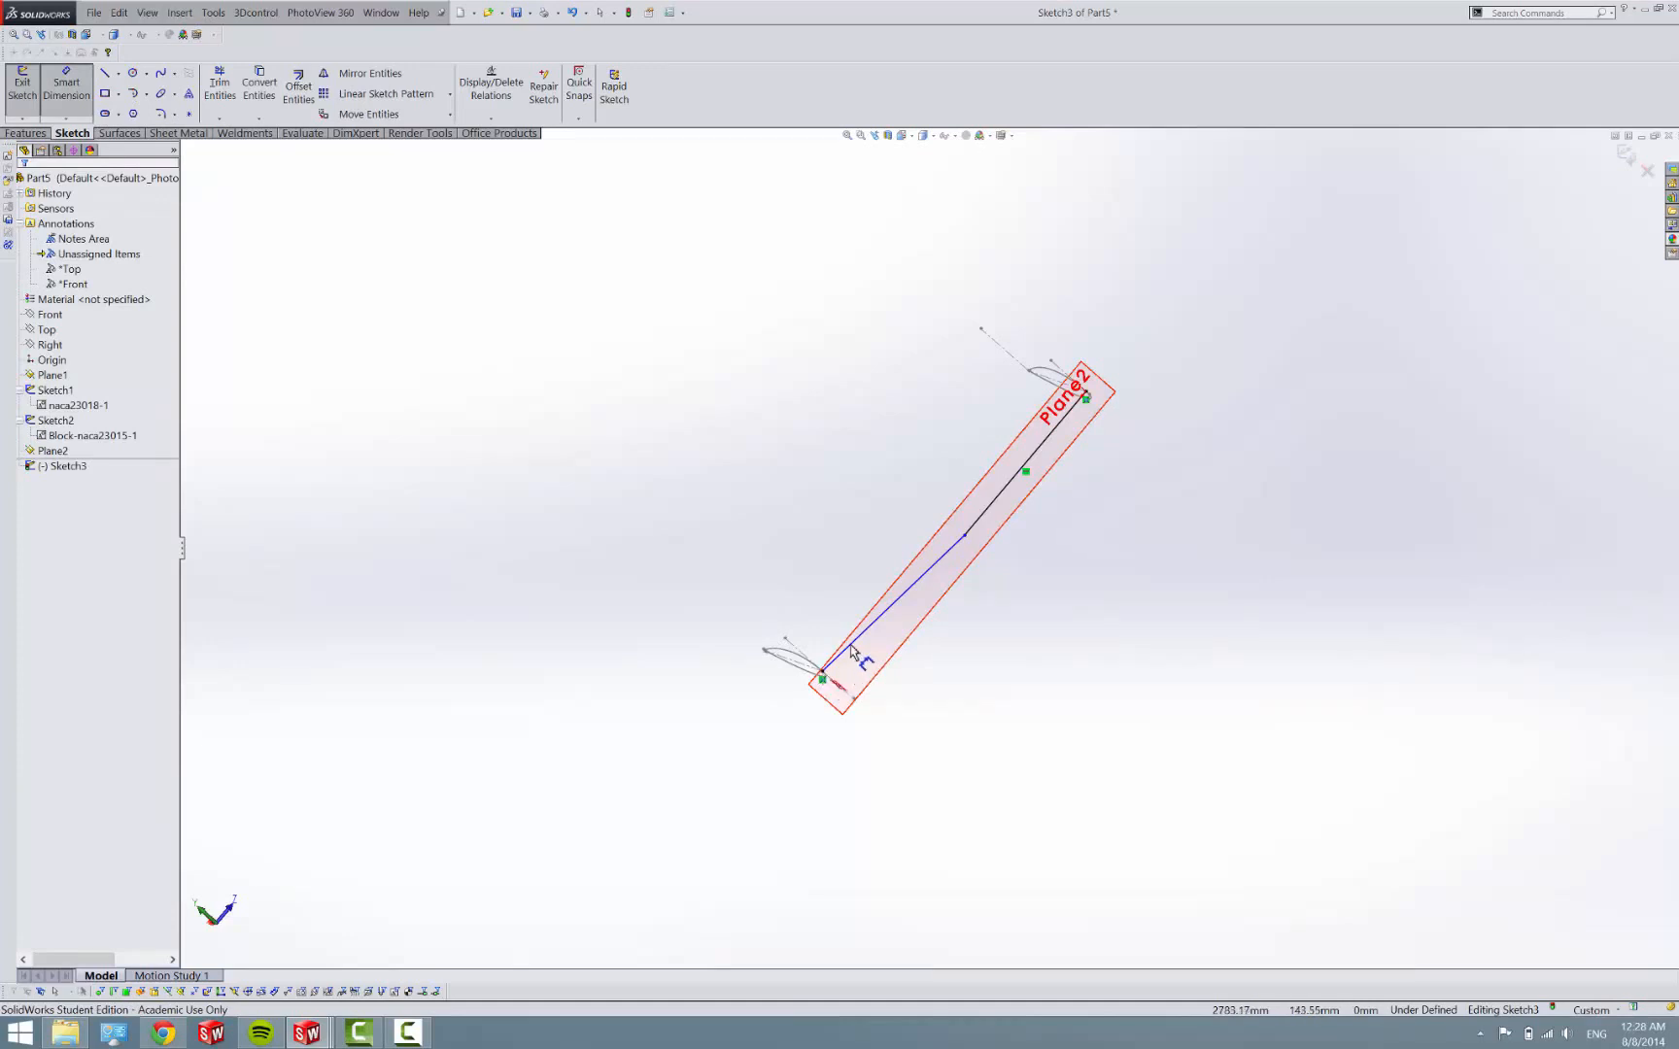
click(970, 544)
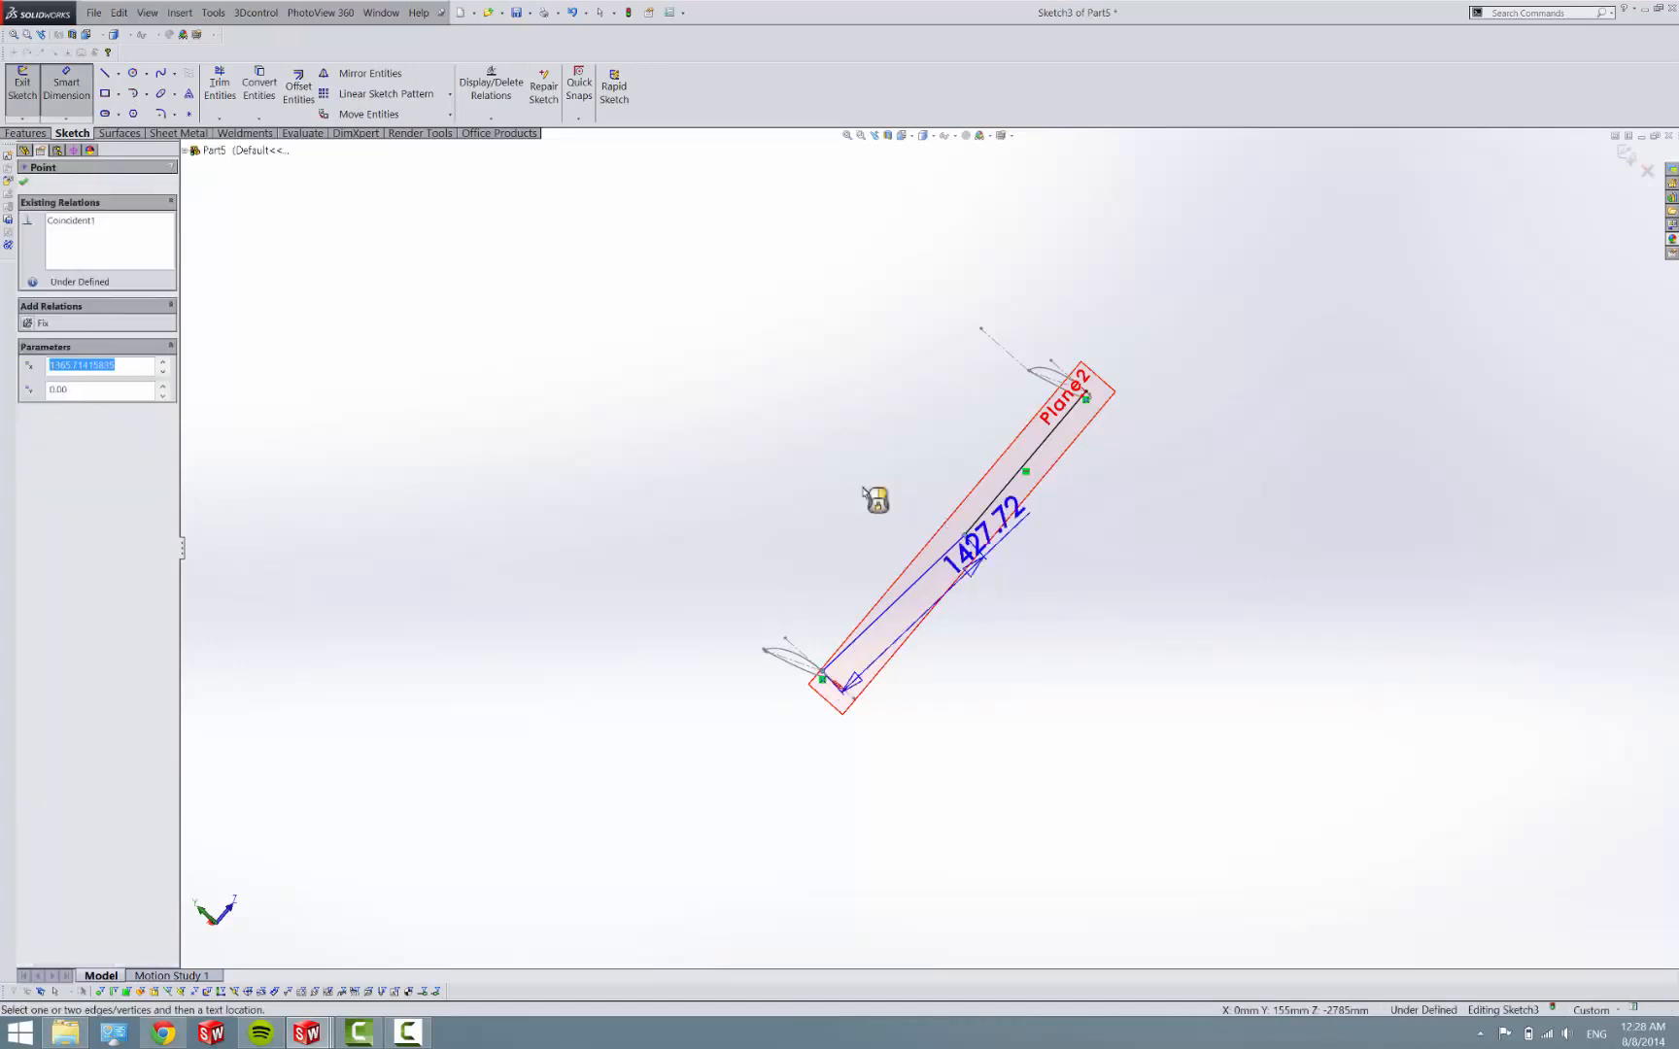
click(803, 531)
text(1315)
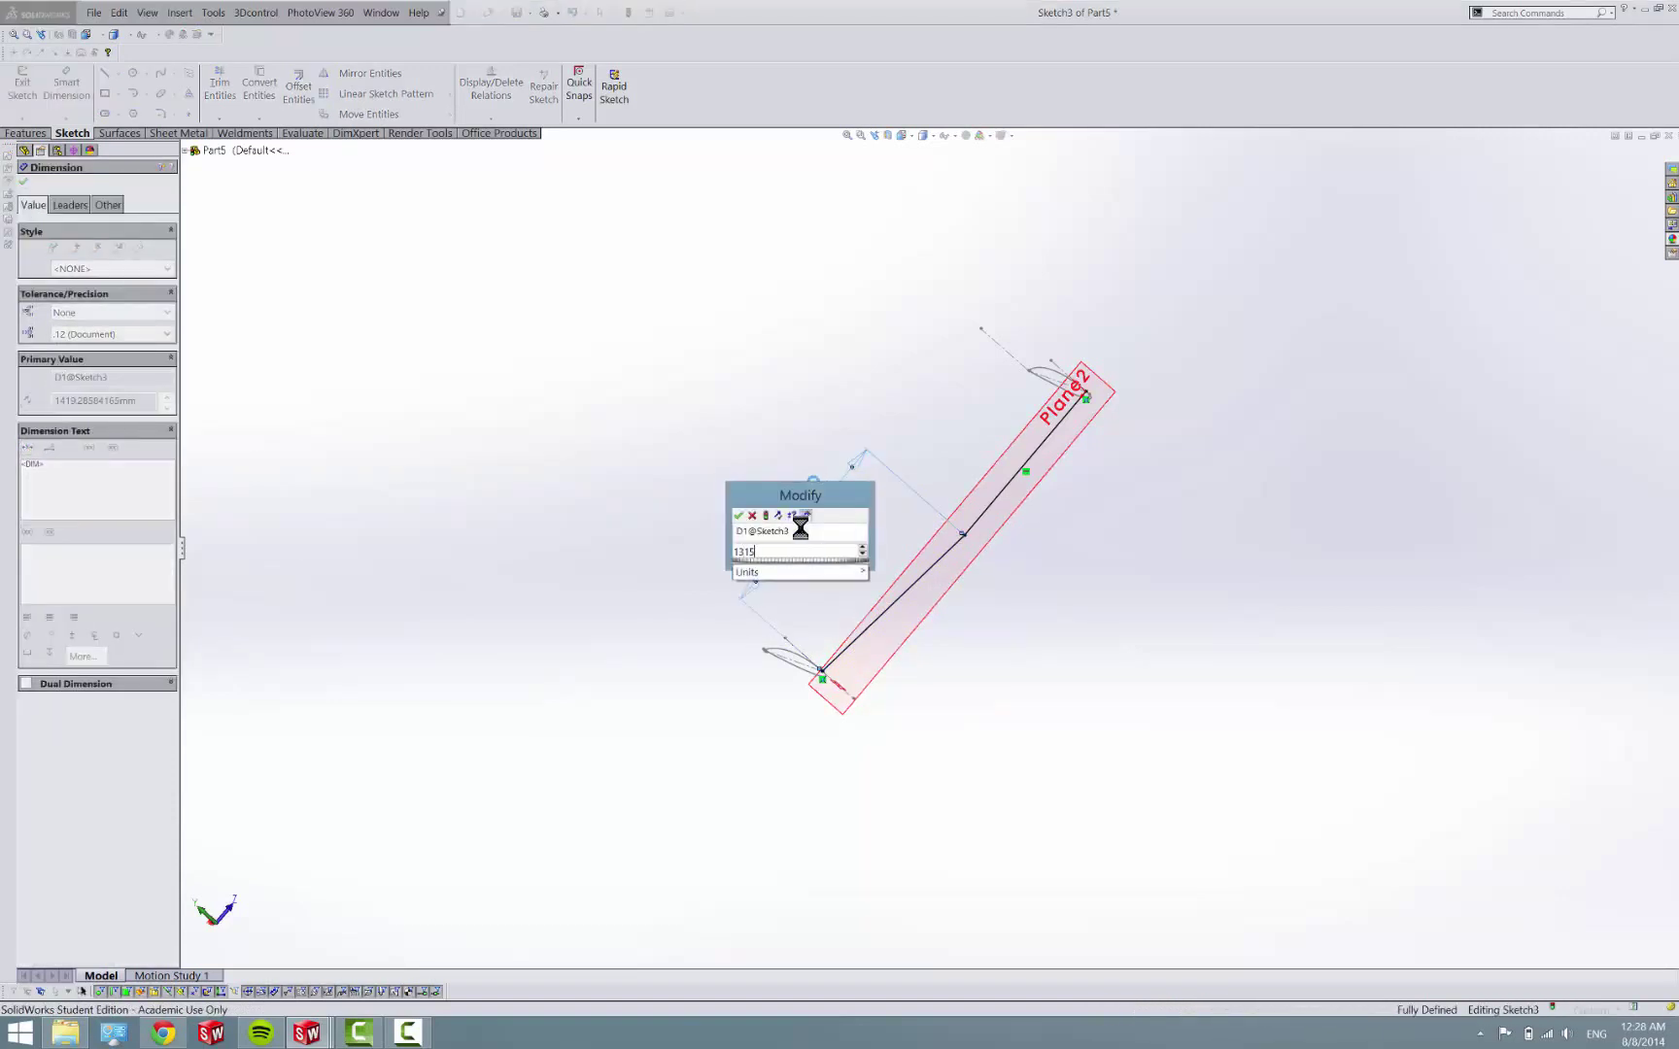
key(Return)
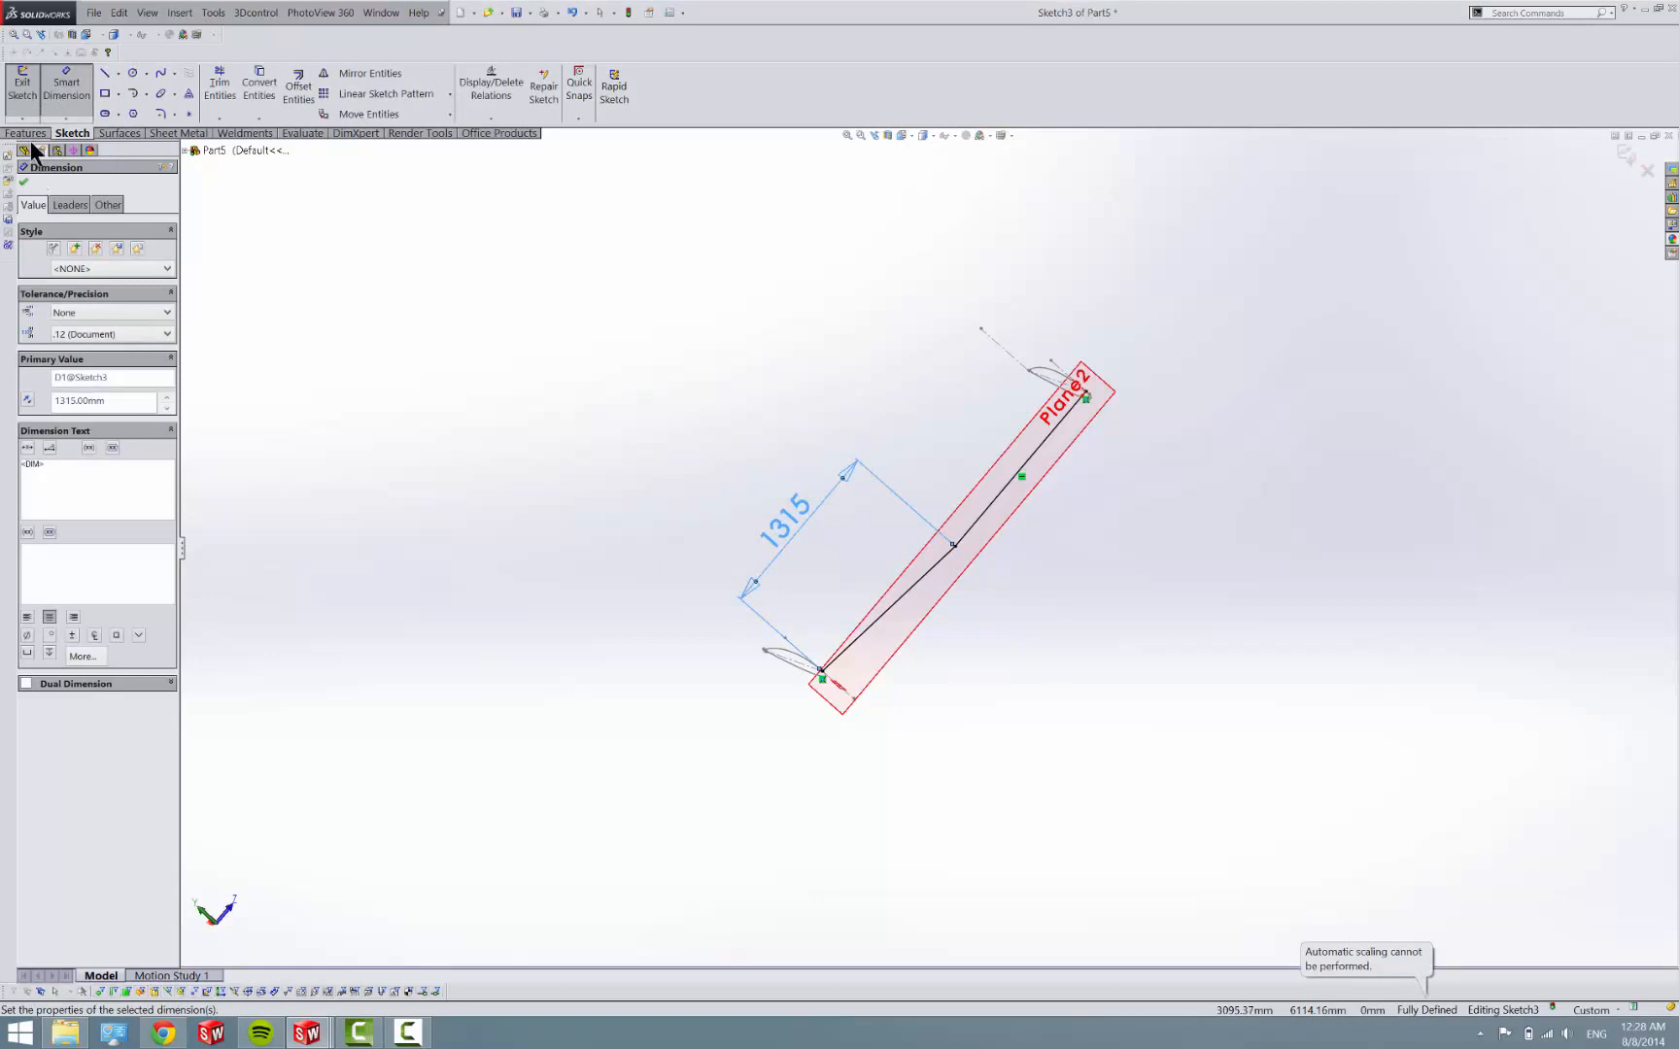
click(25, 86)
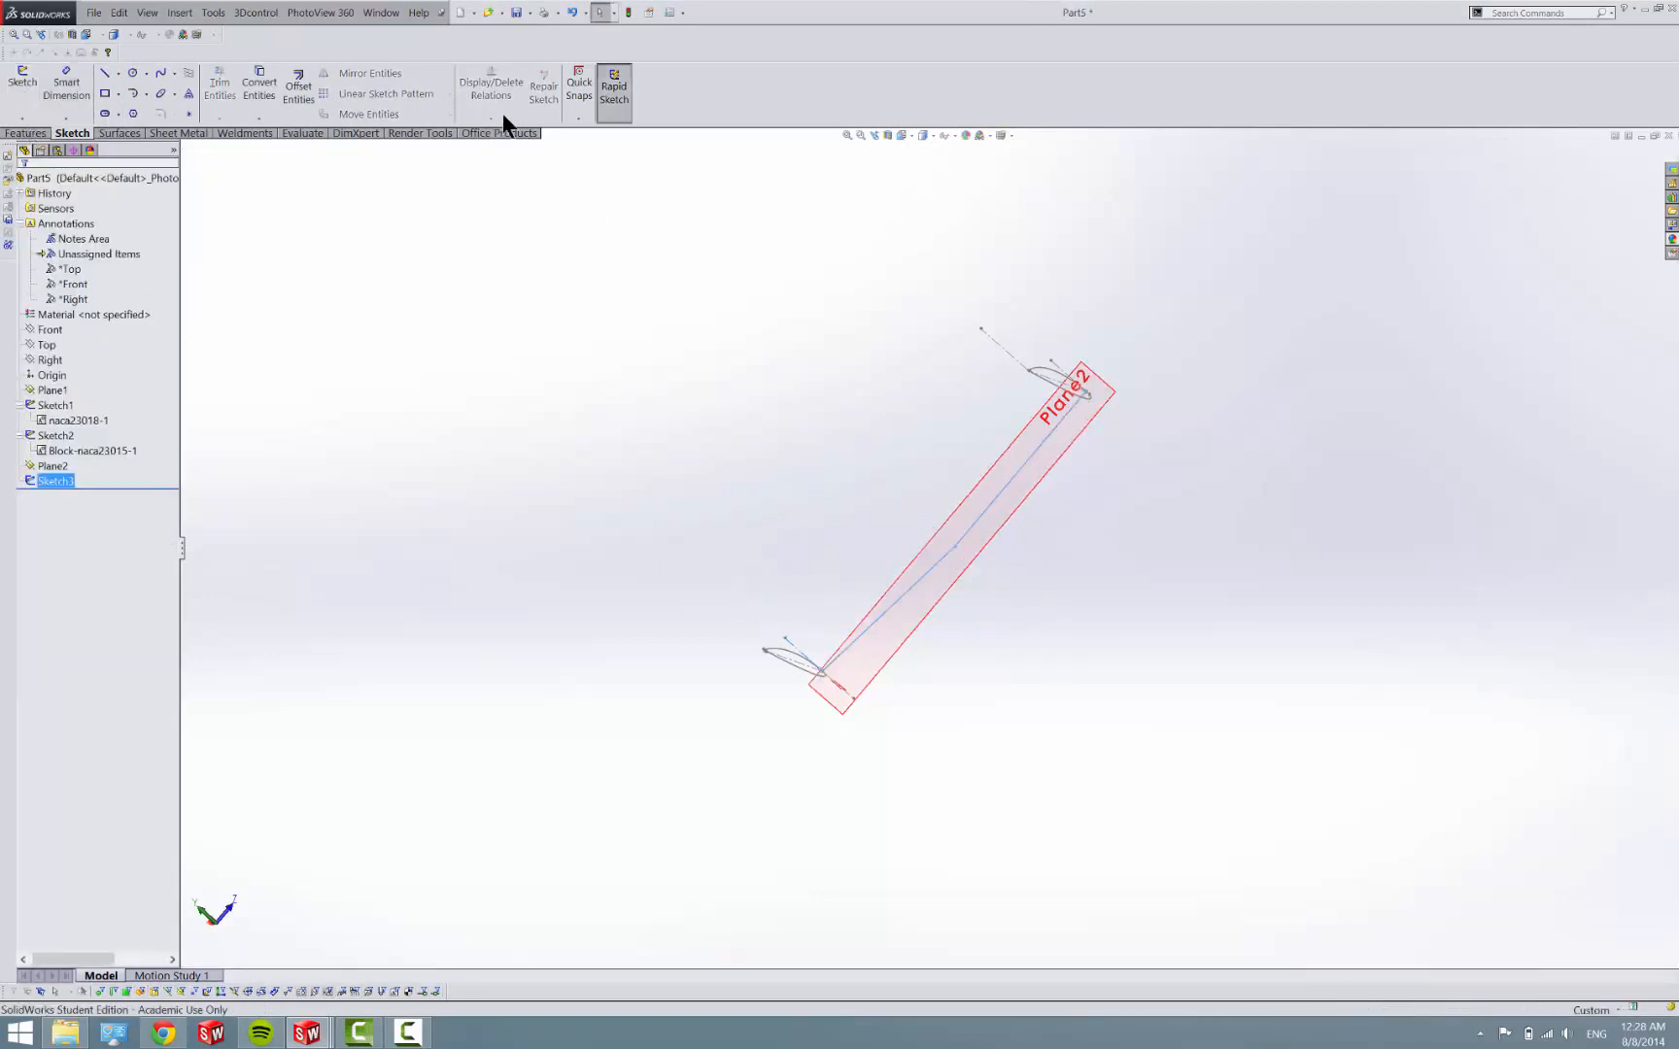
Start a reference plane and pick the naca23018 top point as first reference after clearing a wrong pick.
click(40, 132)
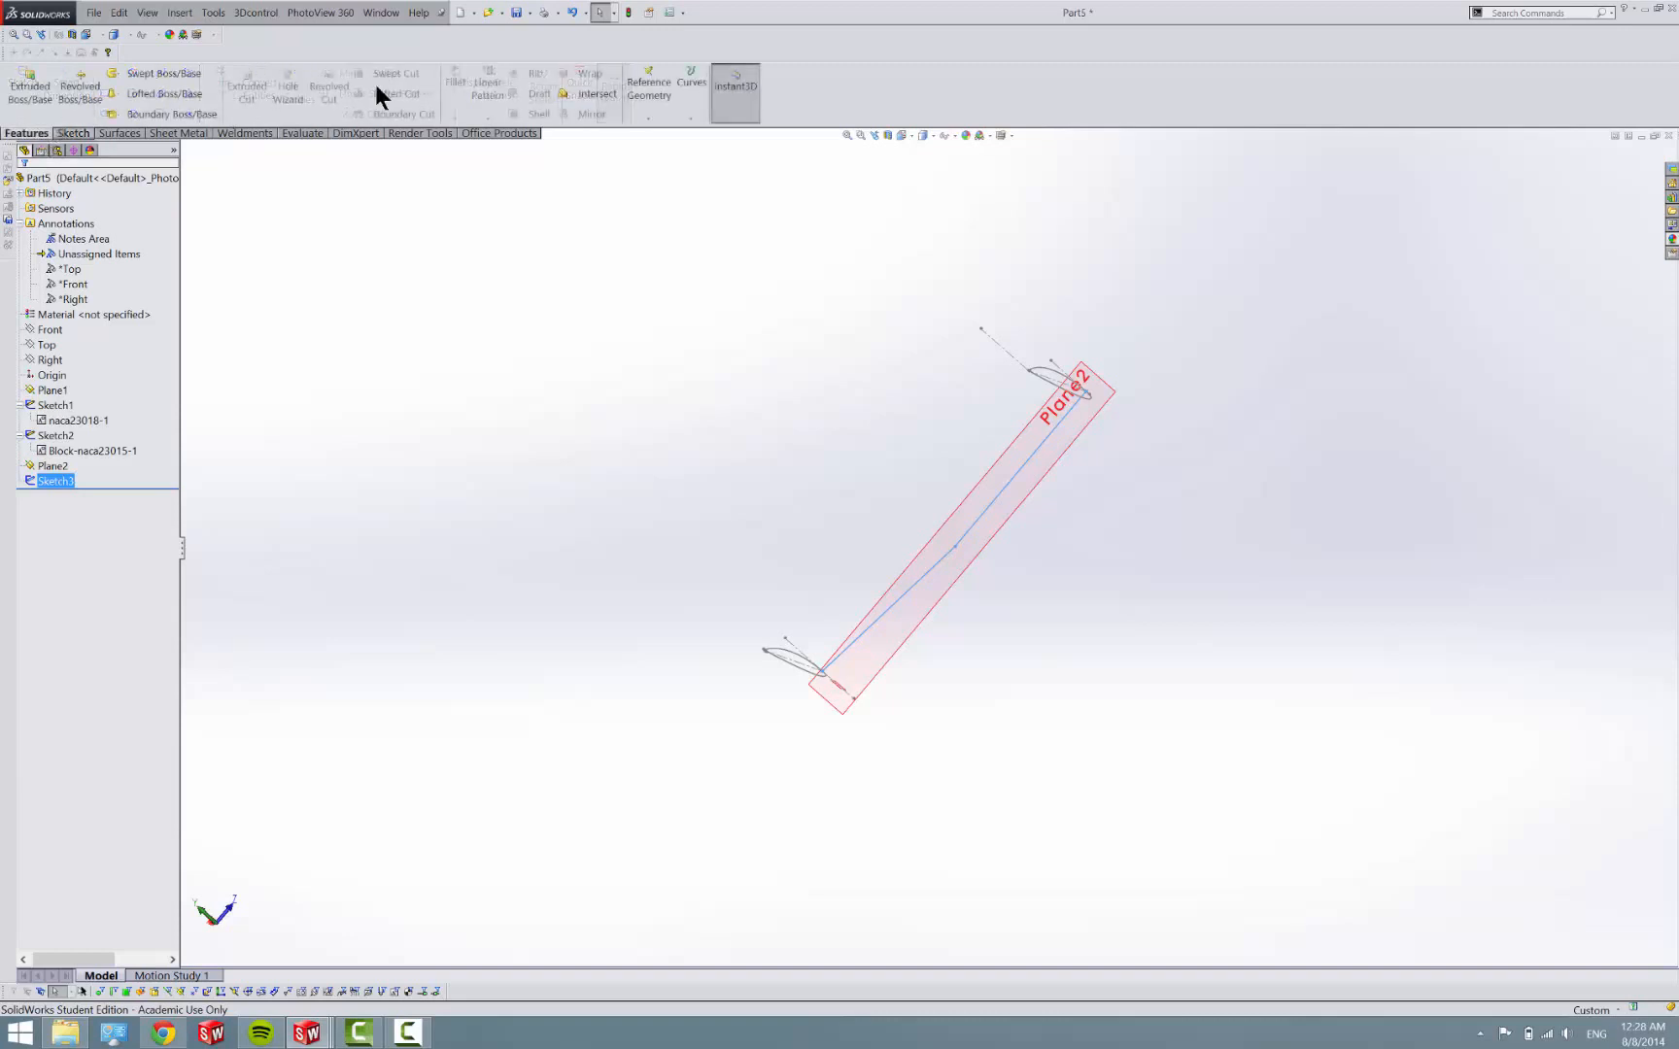
click(647, 92)
click(647, 137)
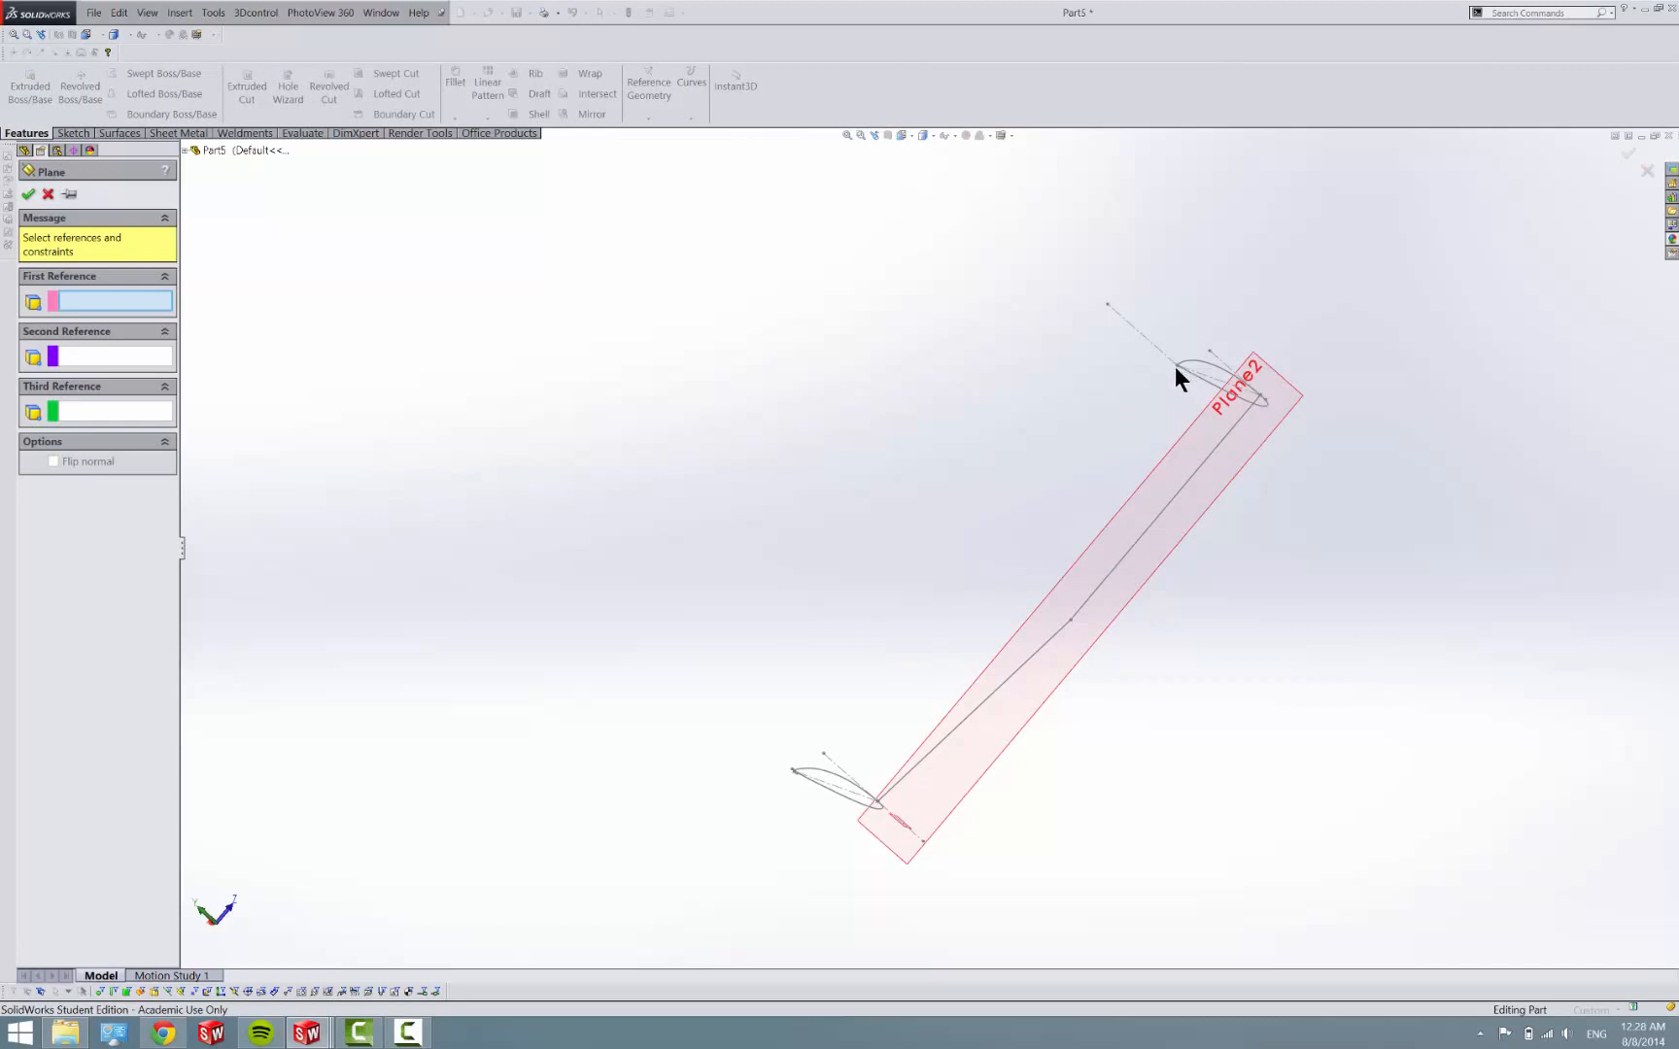
scroll(1175, 367, down, 3)
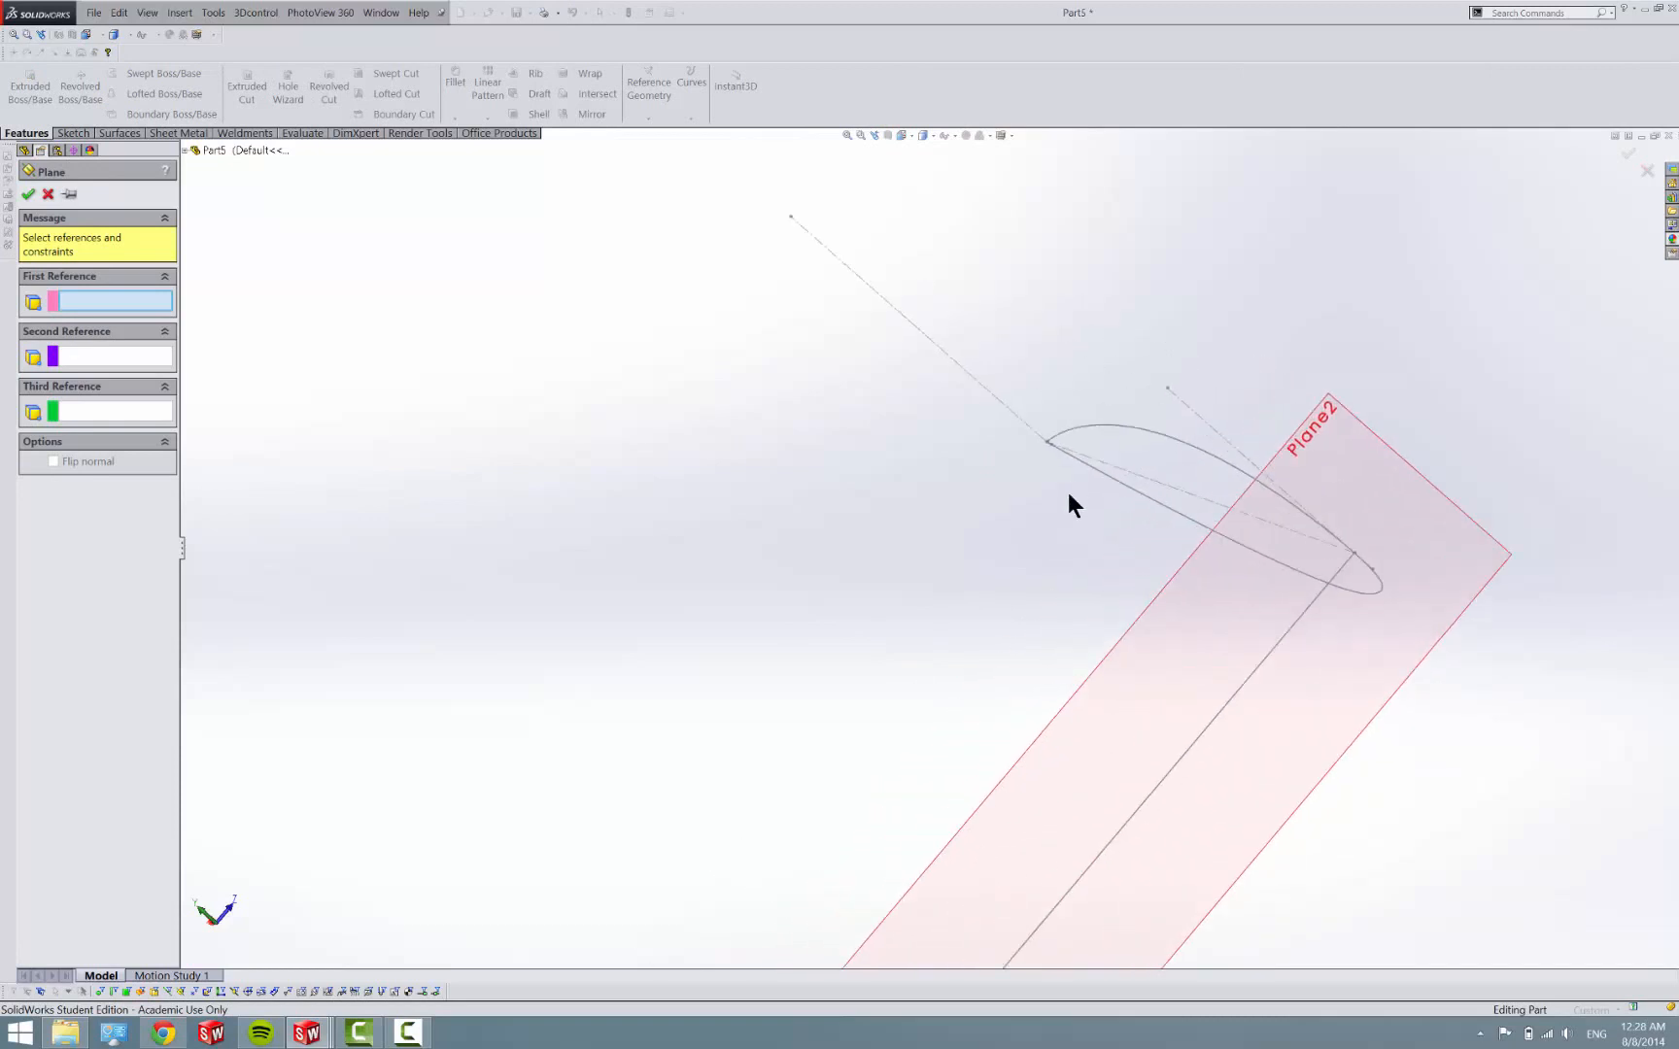
scroll(1065, 487, down, 3)
scroll(1040, 432, down, 3)
mouse_move(853, 472)
middle_down()
mouse_move(811, 486)
mouse_move(812, 526)
middle_up()
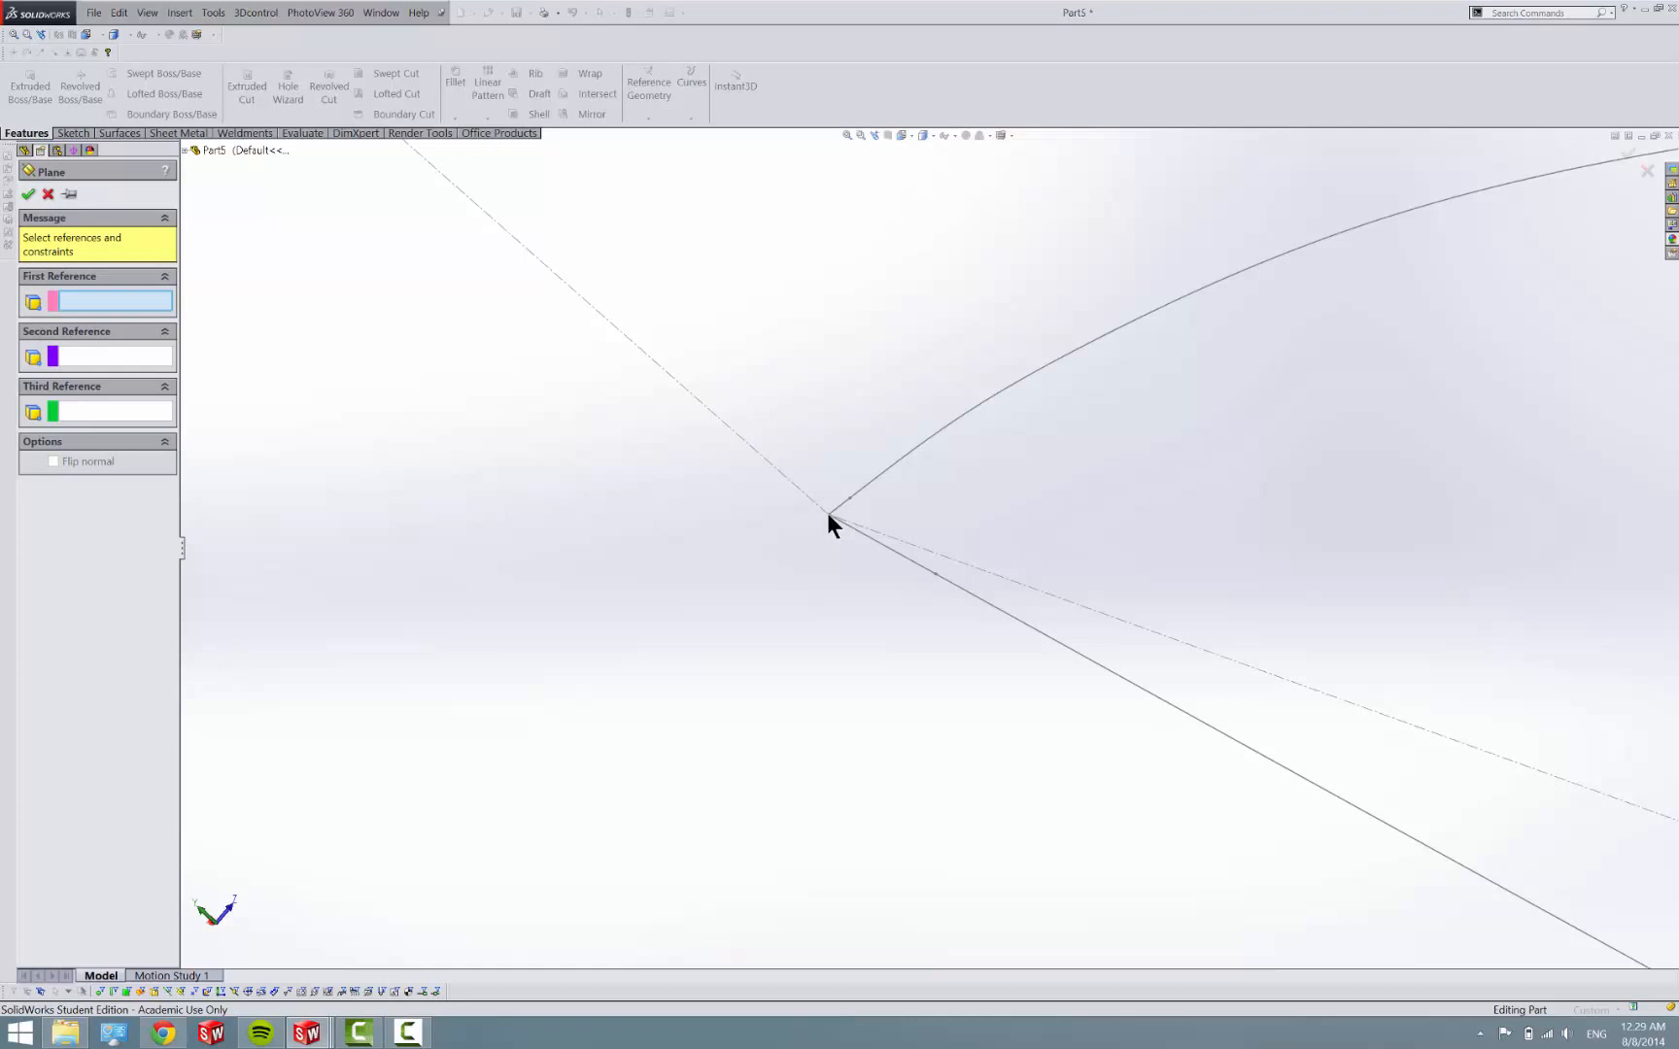
middle_drag(828, 515, 768, 607)
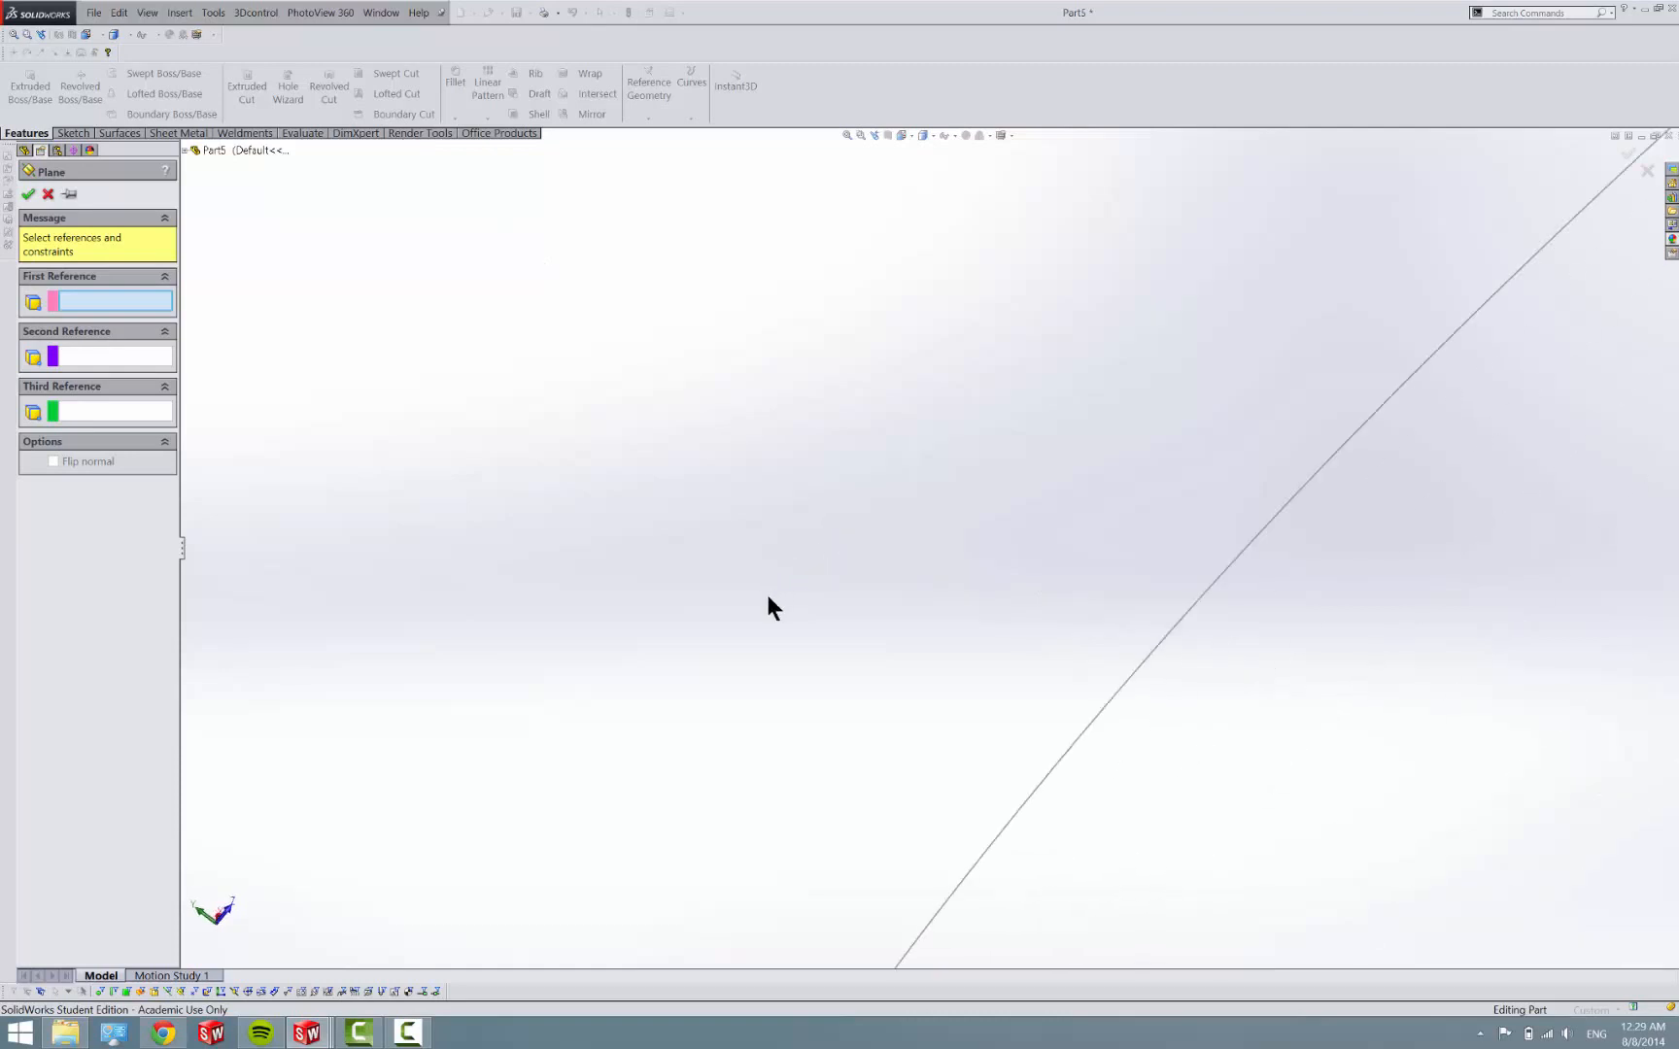
scroll(770, 606, down, 4)
scroll(1010, 446, up, 2)
scroll(1049, 472, up, 3)
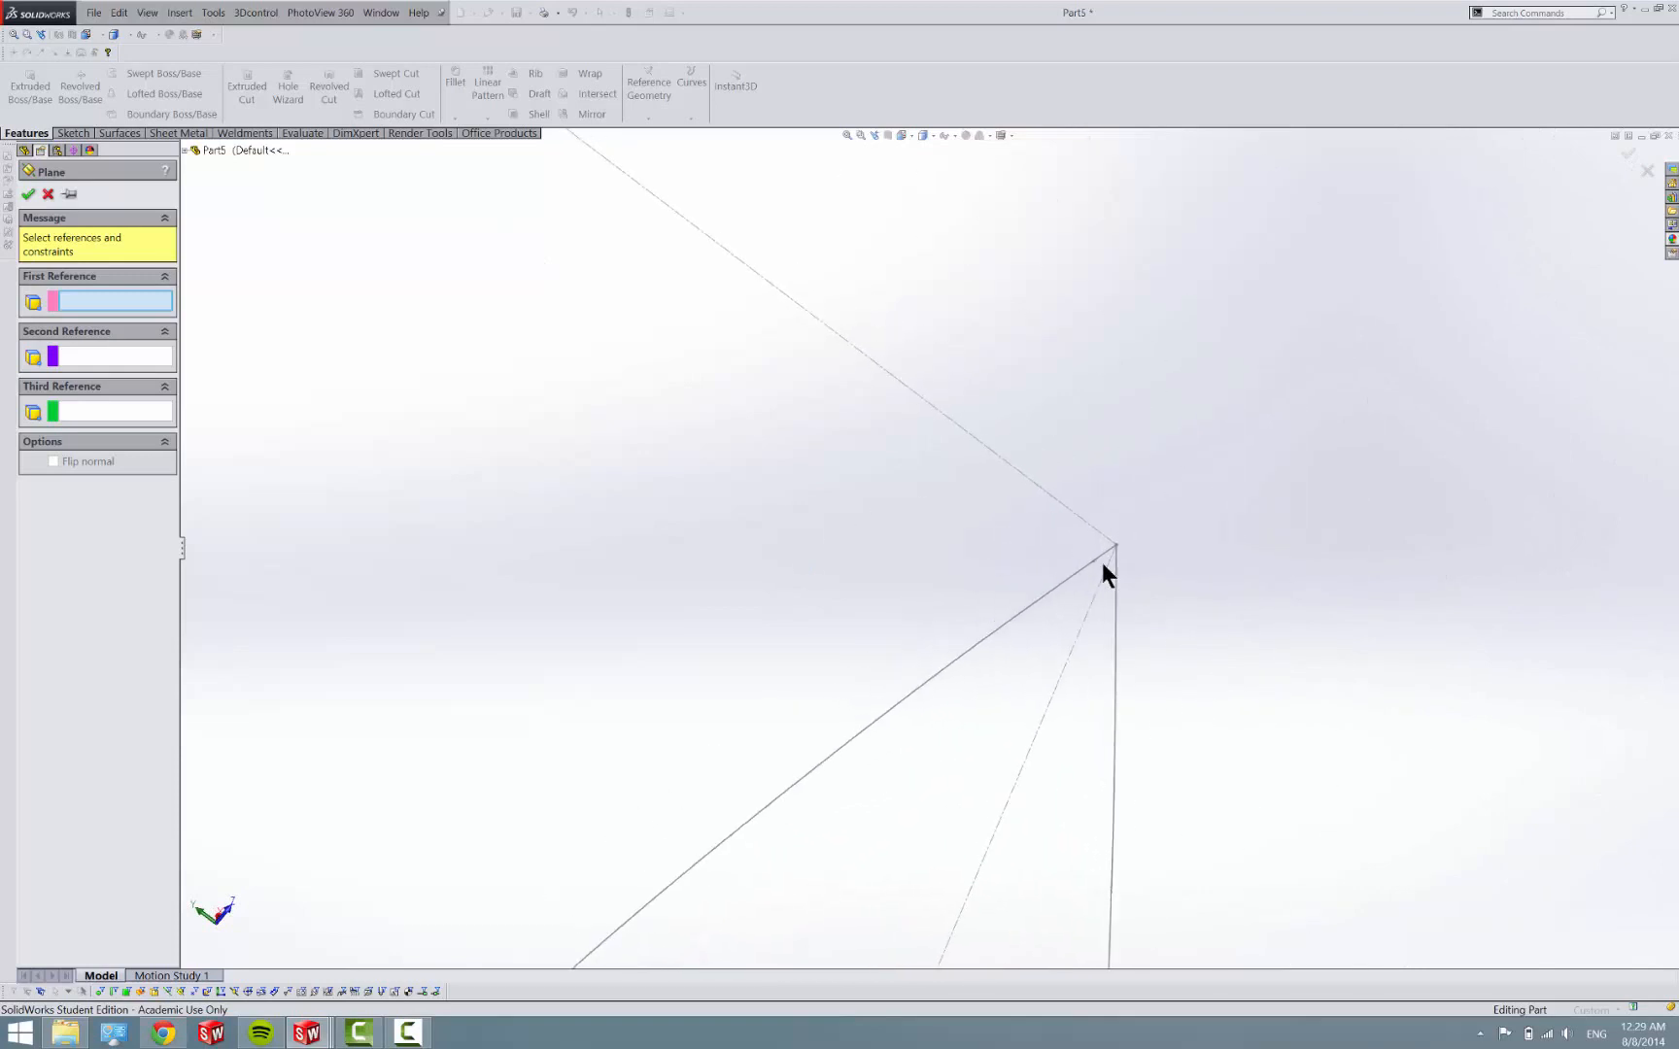
mouse_move(1101, 563)
ctrl+middle_down()
mouse_move(1098, 504)
mouse_move(738, 457)
ctrl+middle_up()
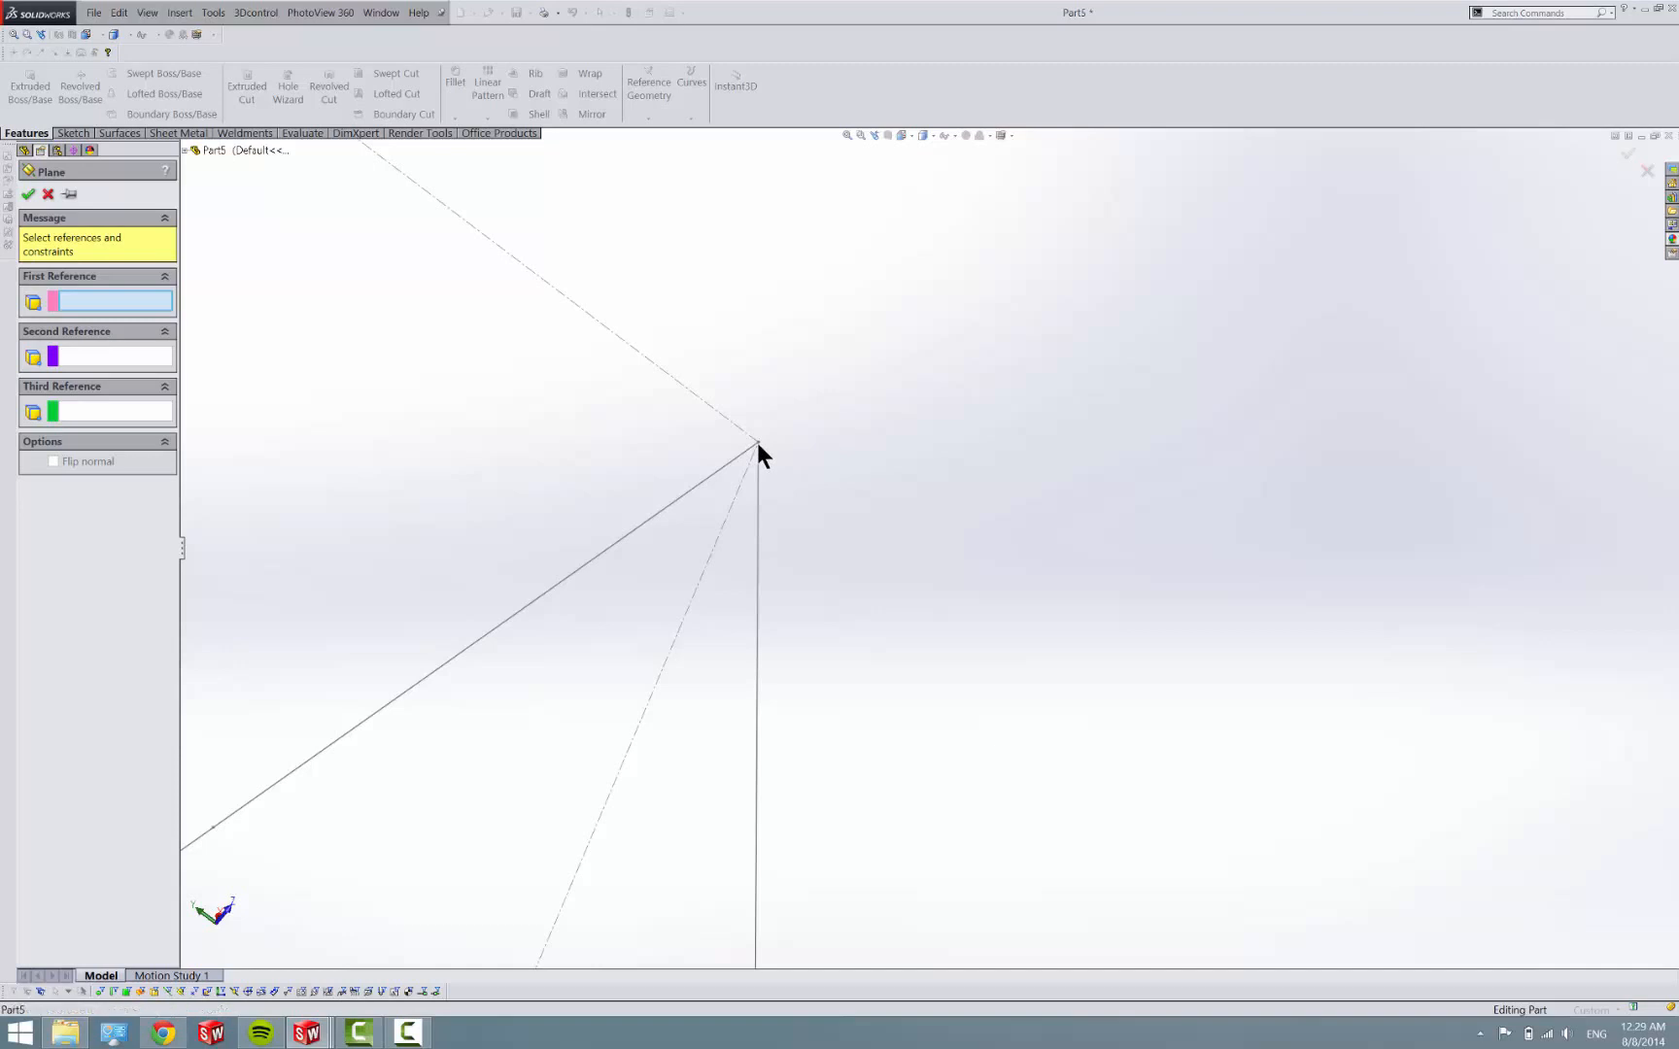
click(757, 442)
ctrl+middle_drag(778, 472, 825, 492)
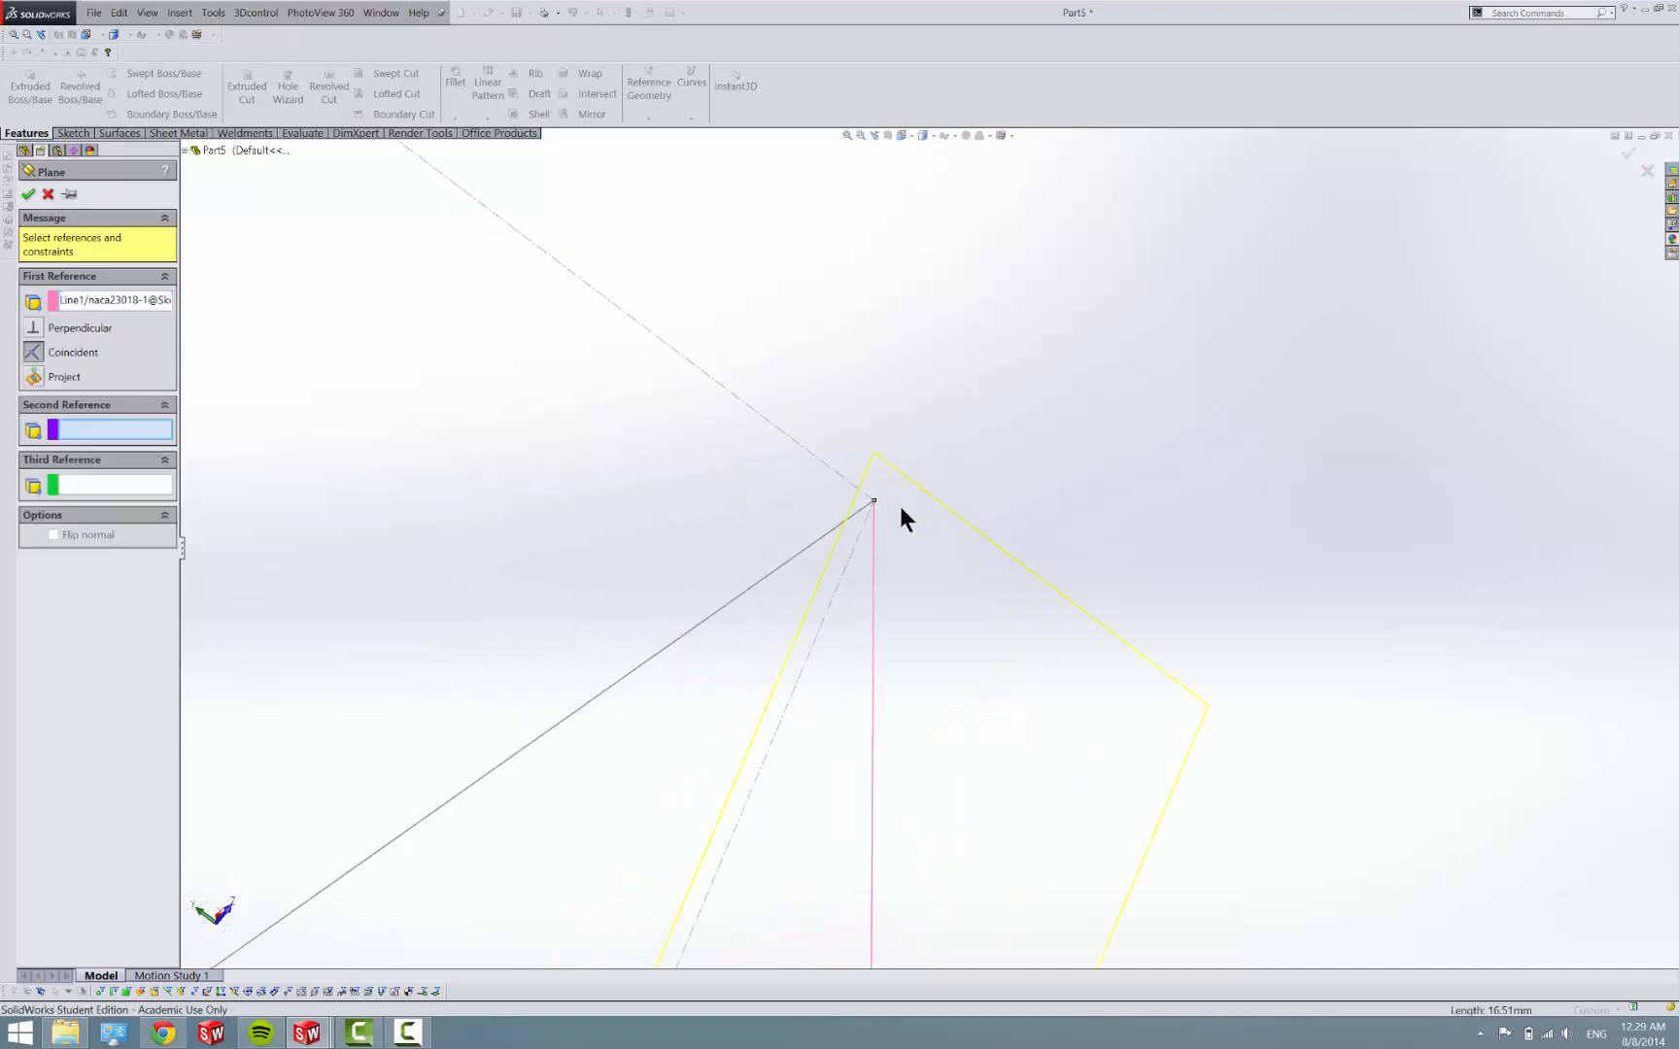
click(874, 524)
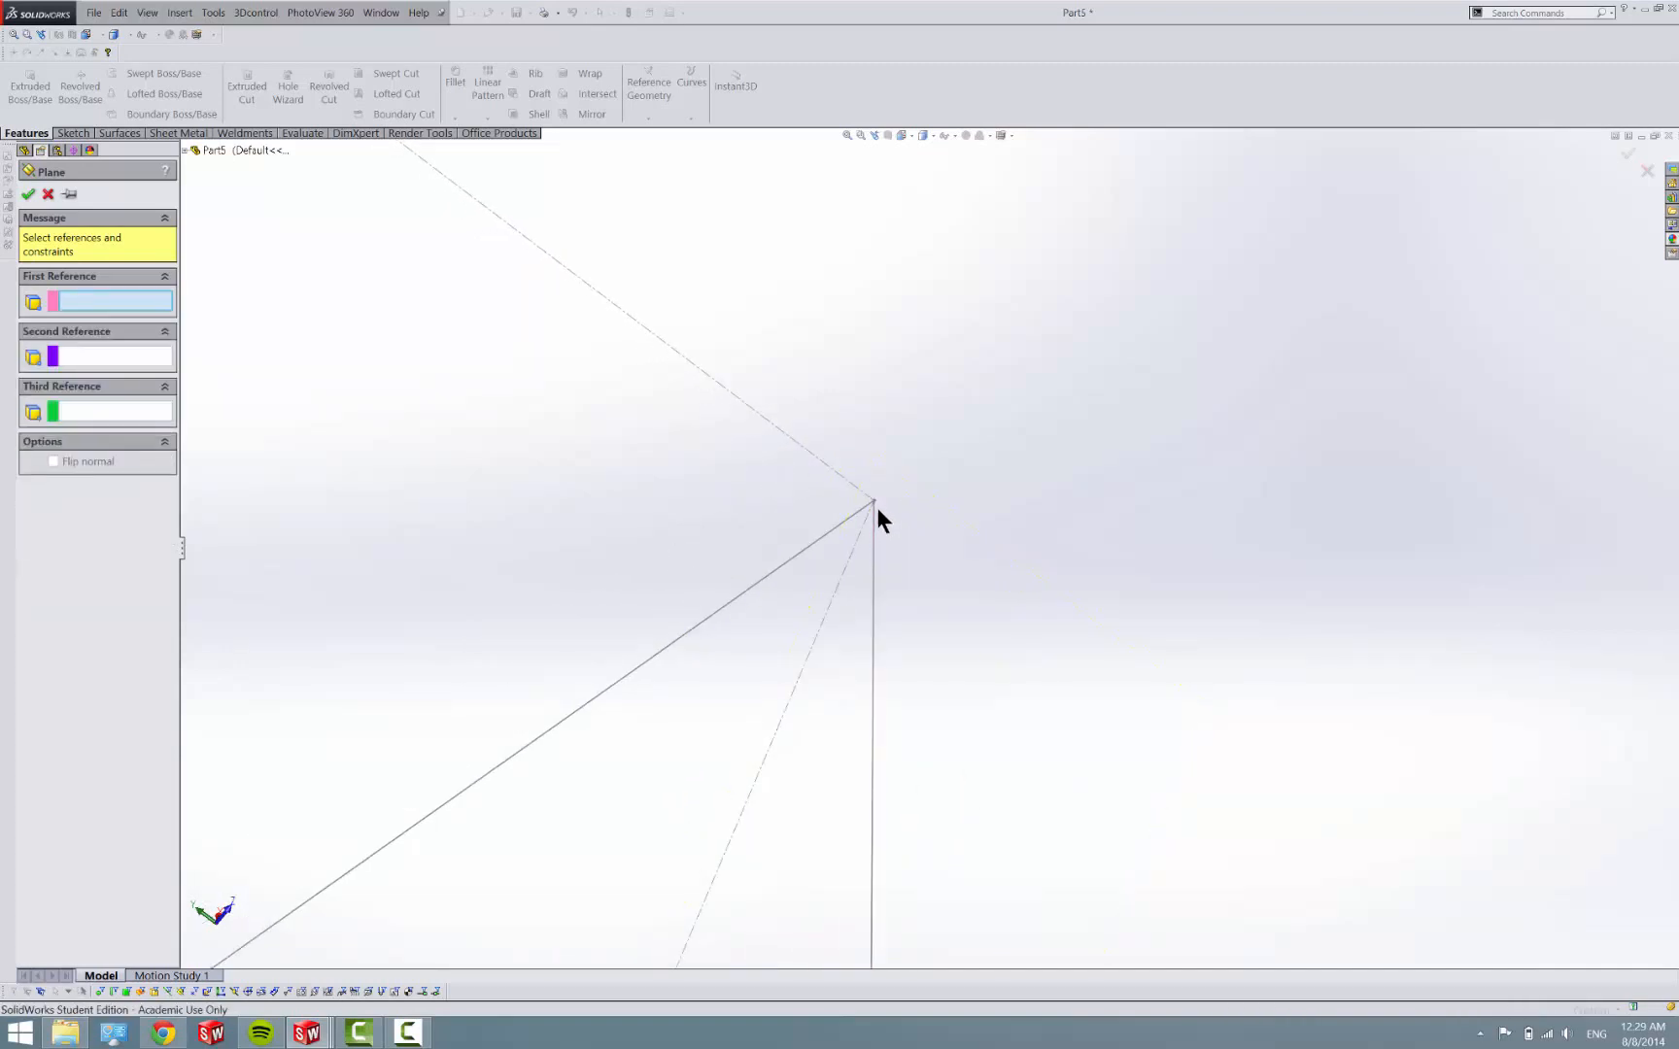
click(877, 509)
Pick the naca23015 apex and a third point, then confirm Plane3.
ctrl+middle_drag(876, 509, 918, 537)
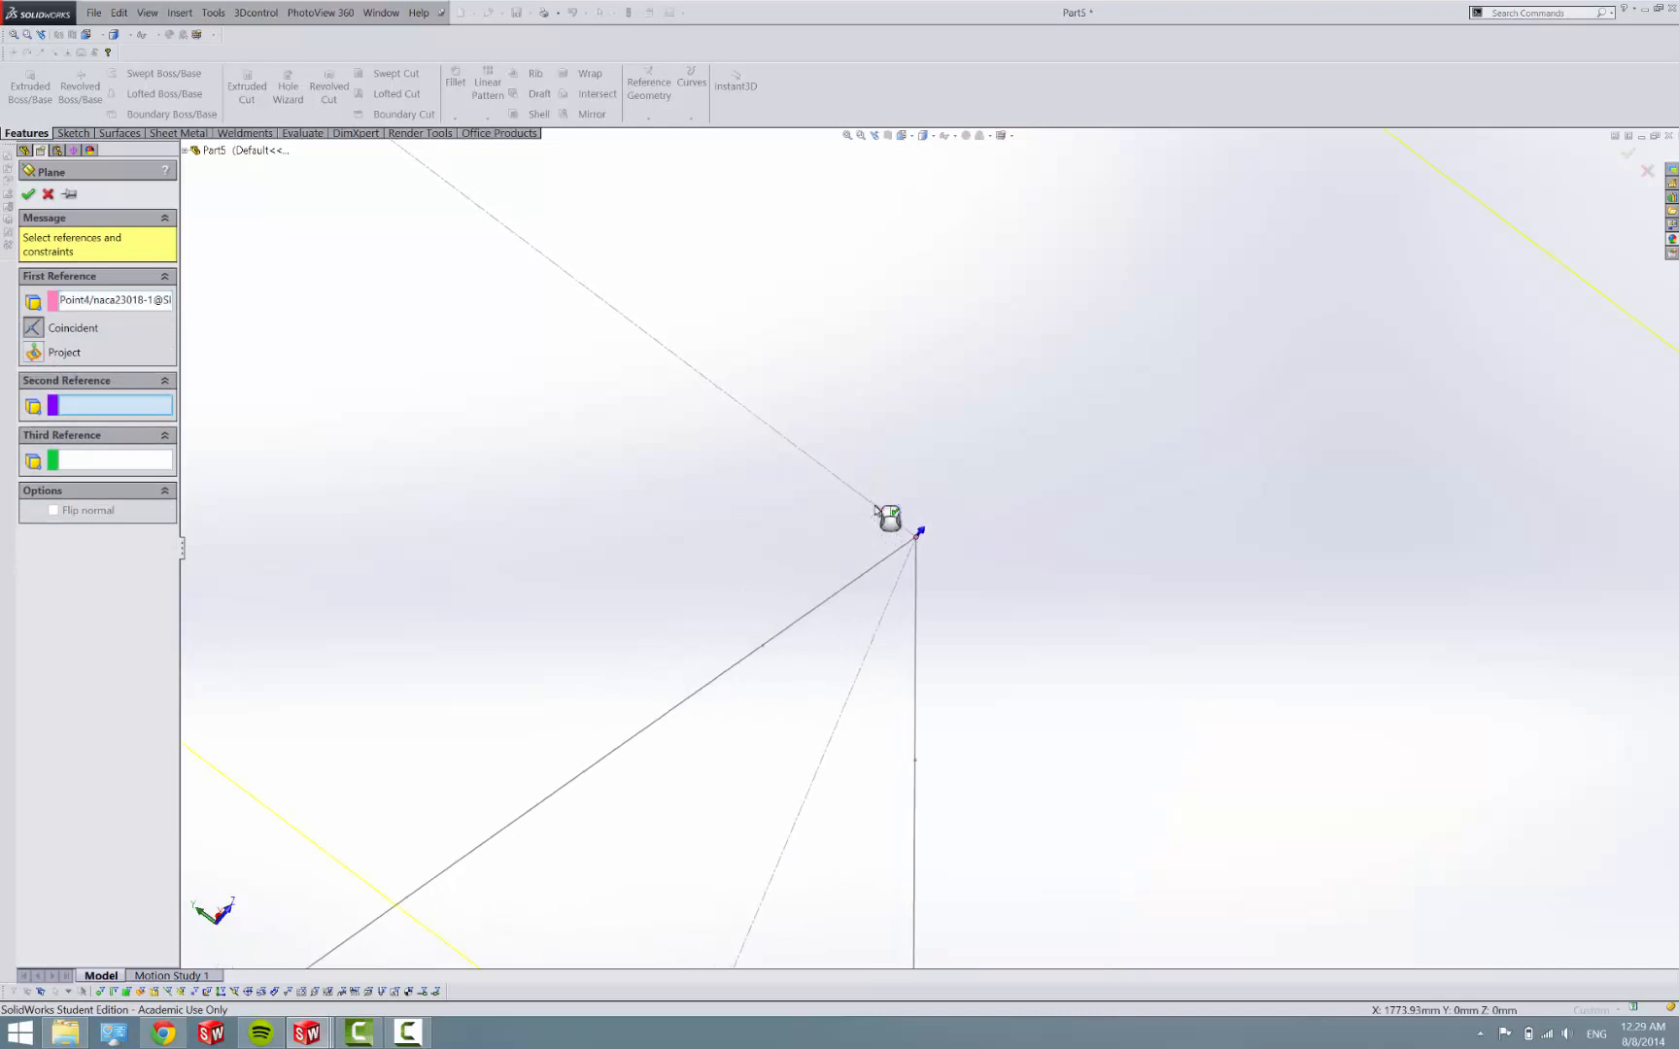
scroll(888, 517, down, 3)
scroll(888, 517, down, 4)
scroll(865, 563, down, 2)
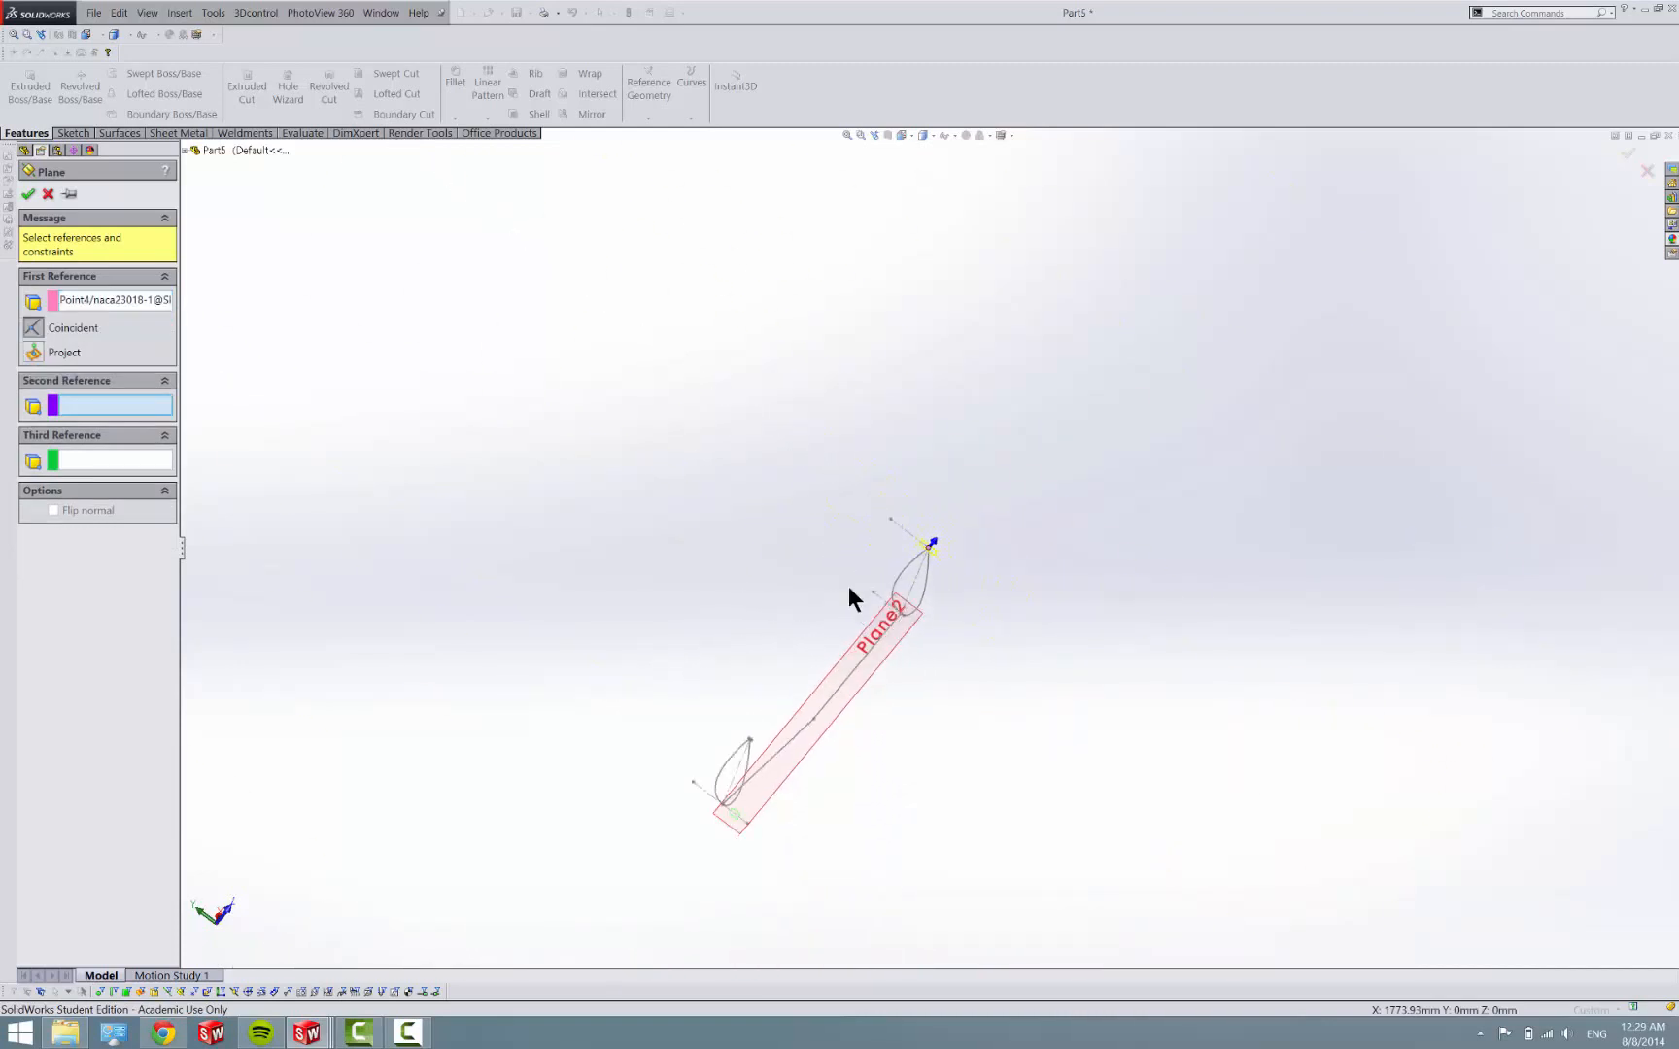
middle_drag(809, 847, 816, 882)
scroll(755, 654, up, 4)
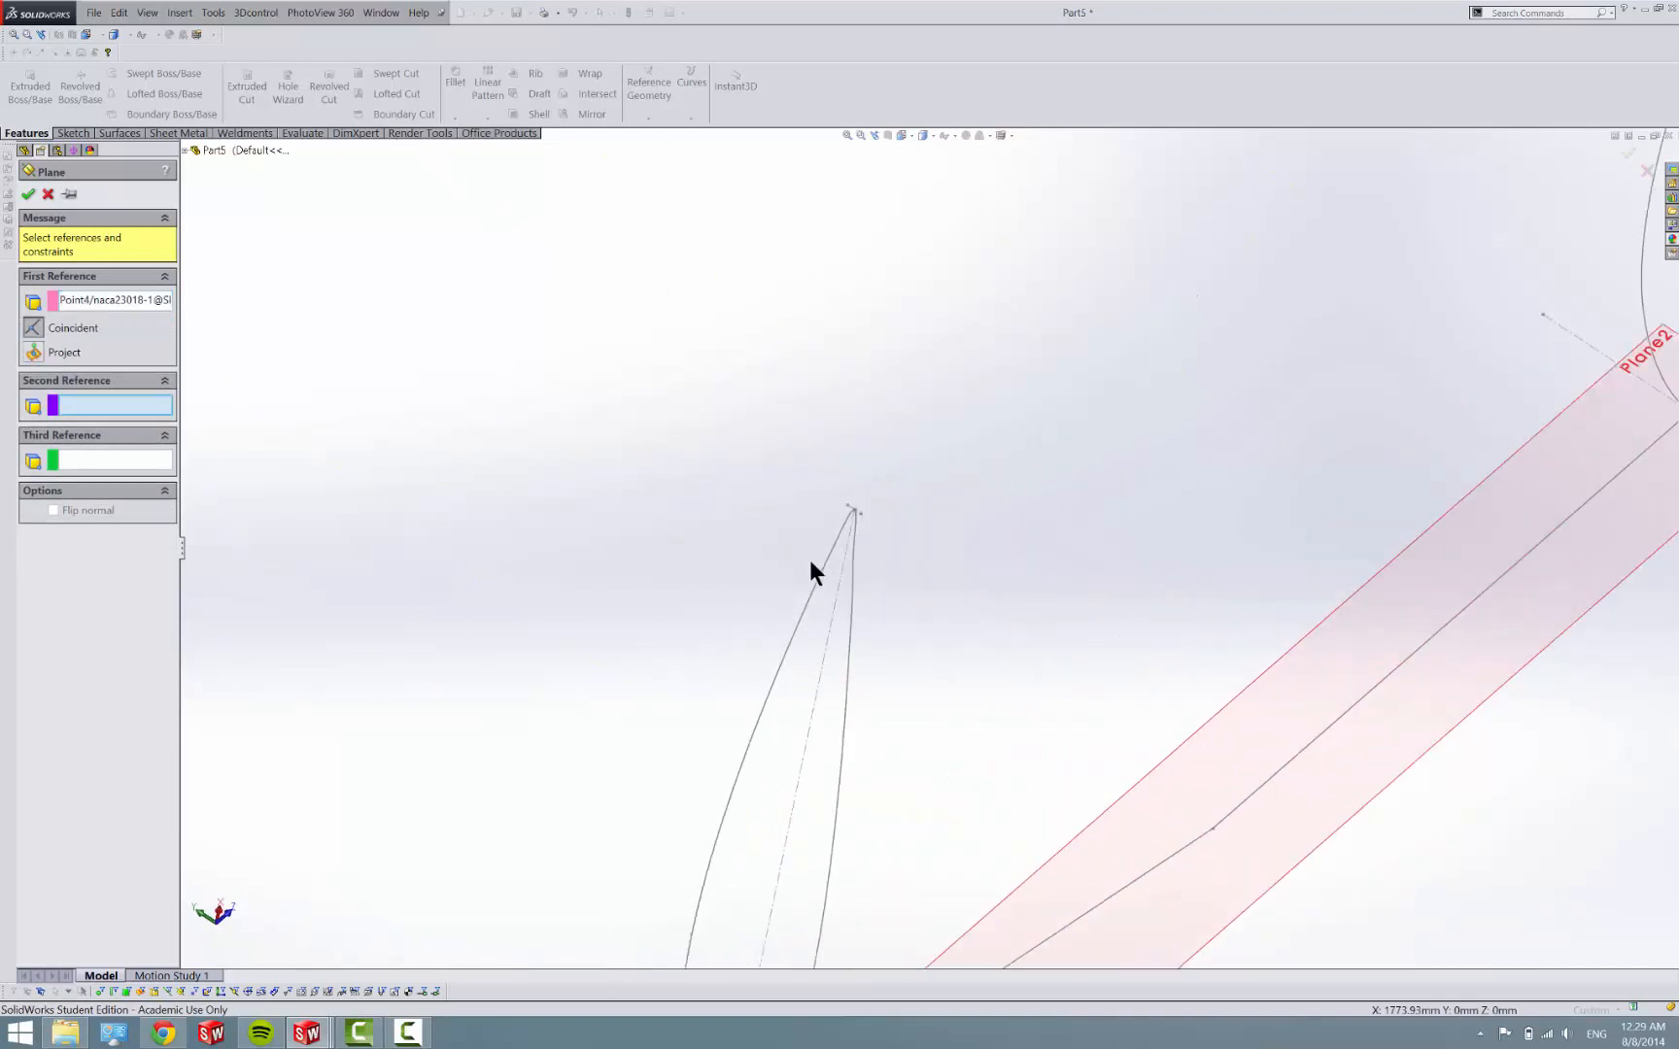
scroll(972, 425, up, 3)
scroll(1014, 355, up, 2)
scroll(945, 446, up, 1)
ctrl+middle_drag(919, 492, 912, 531)
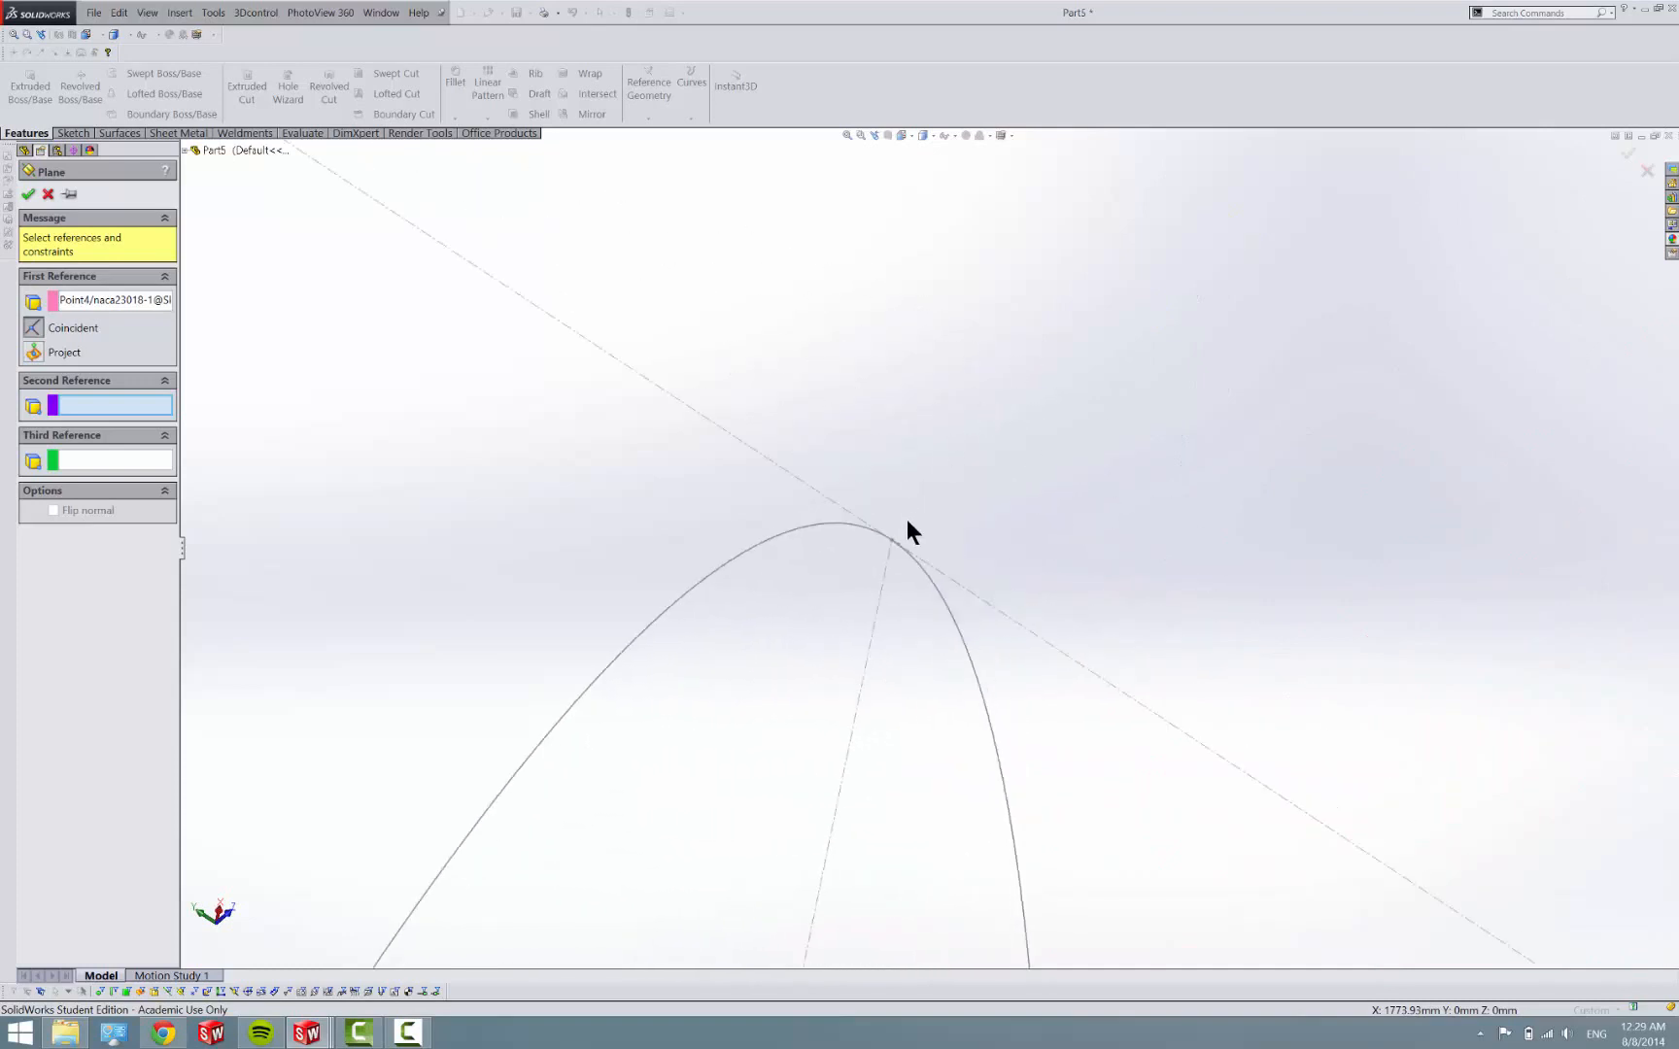
click(887, 540)
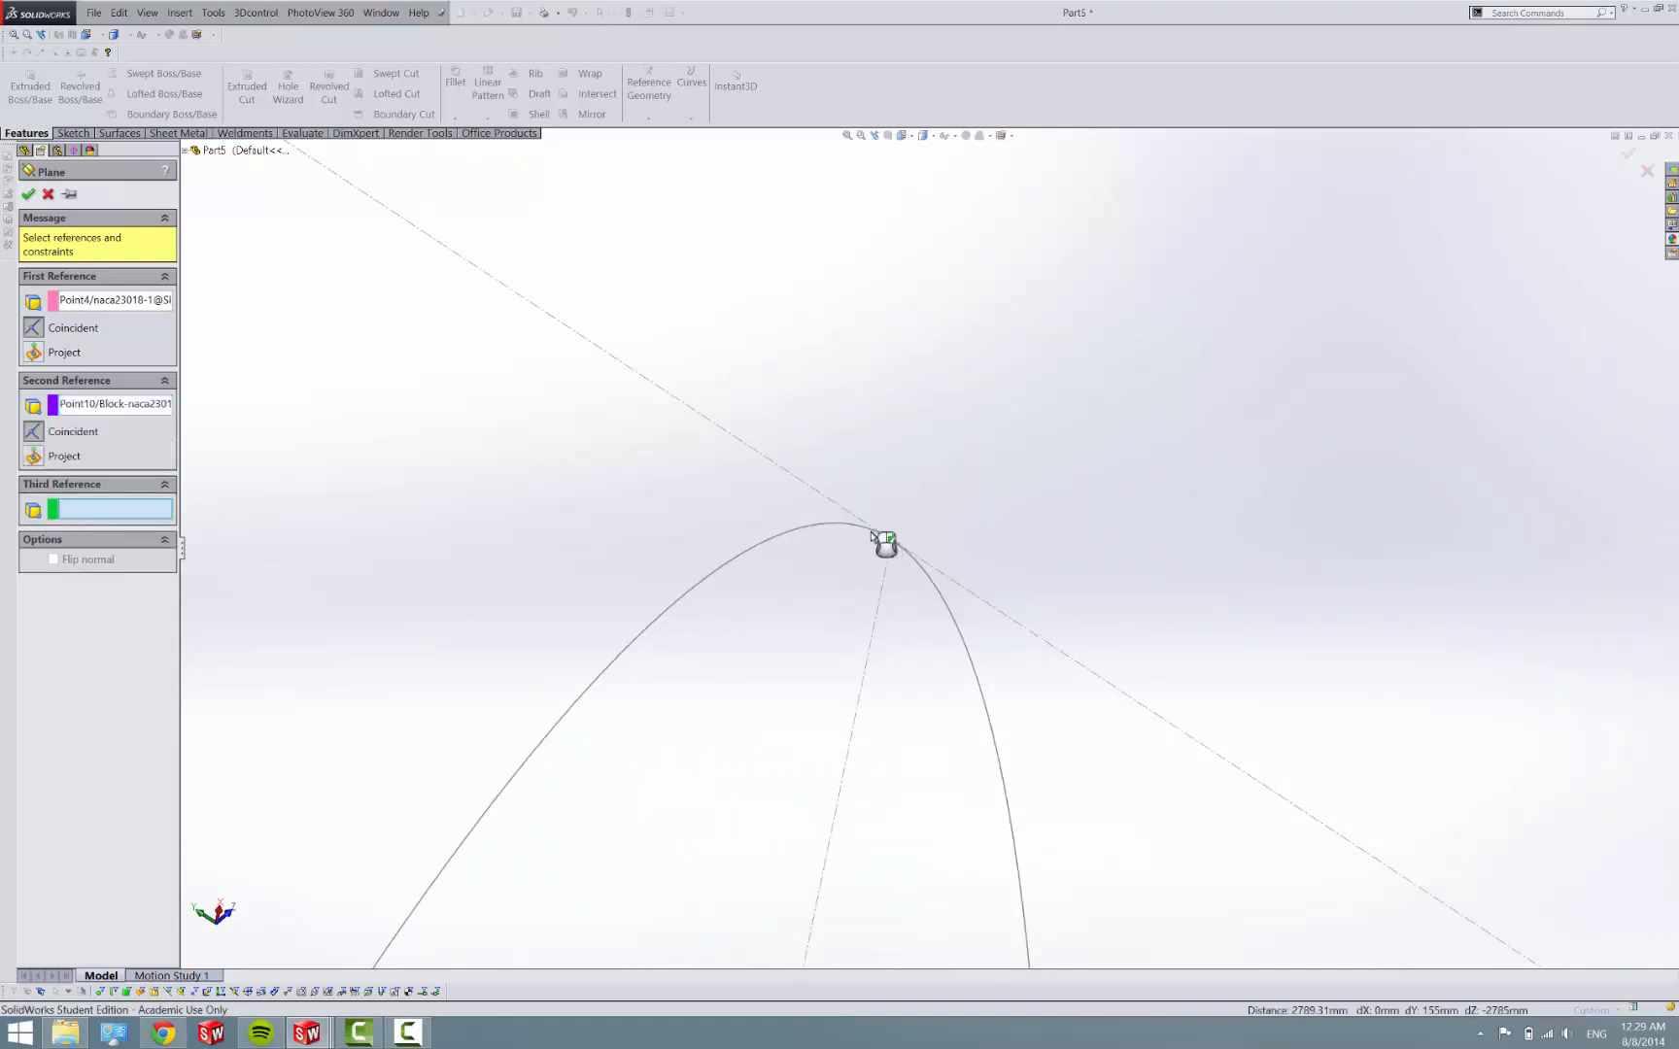
scroll(868, 529, down, 2)
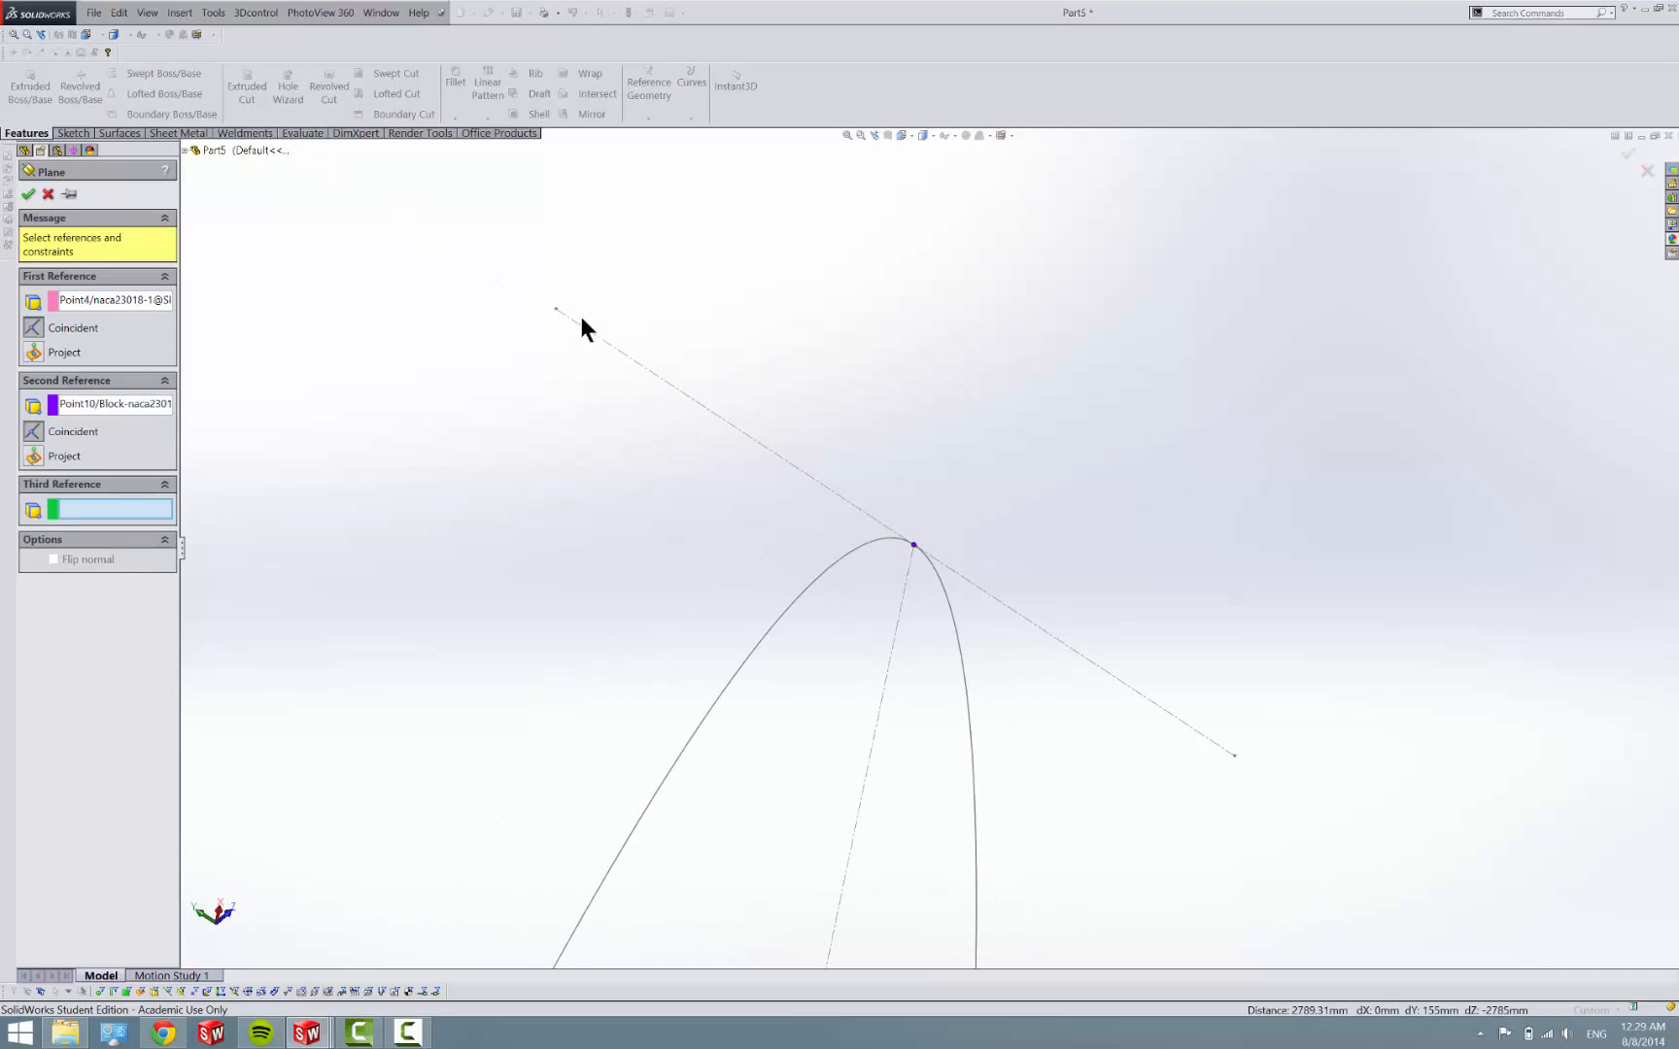
click(552, 299)
scroll(607, 445, down, 3)
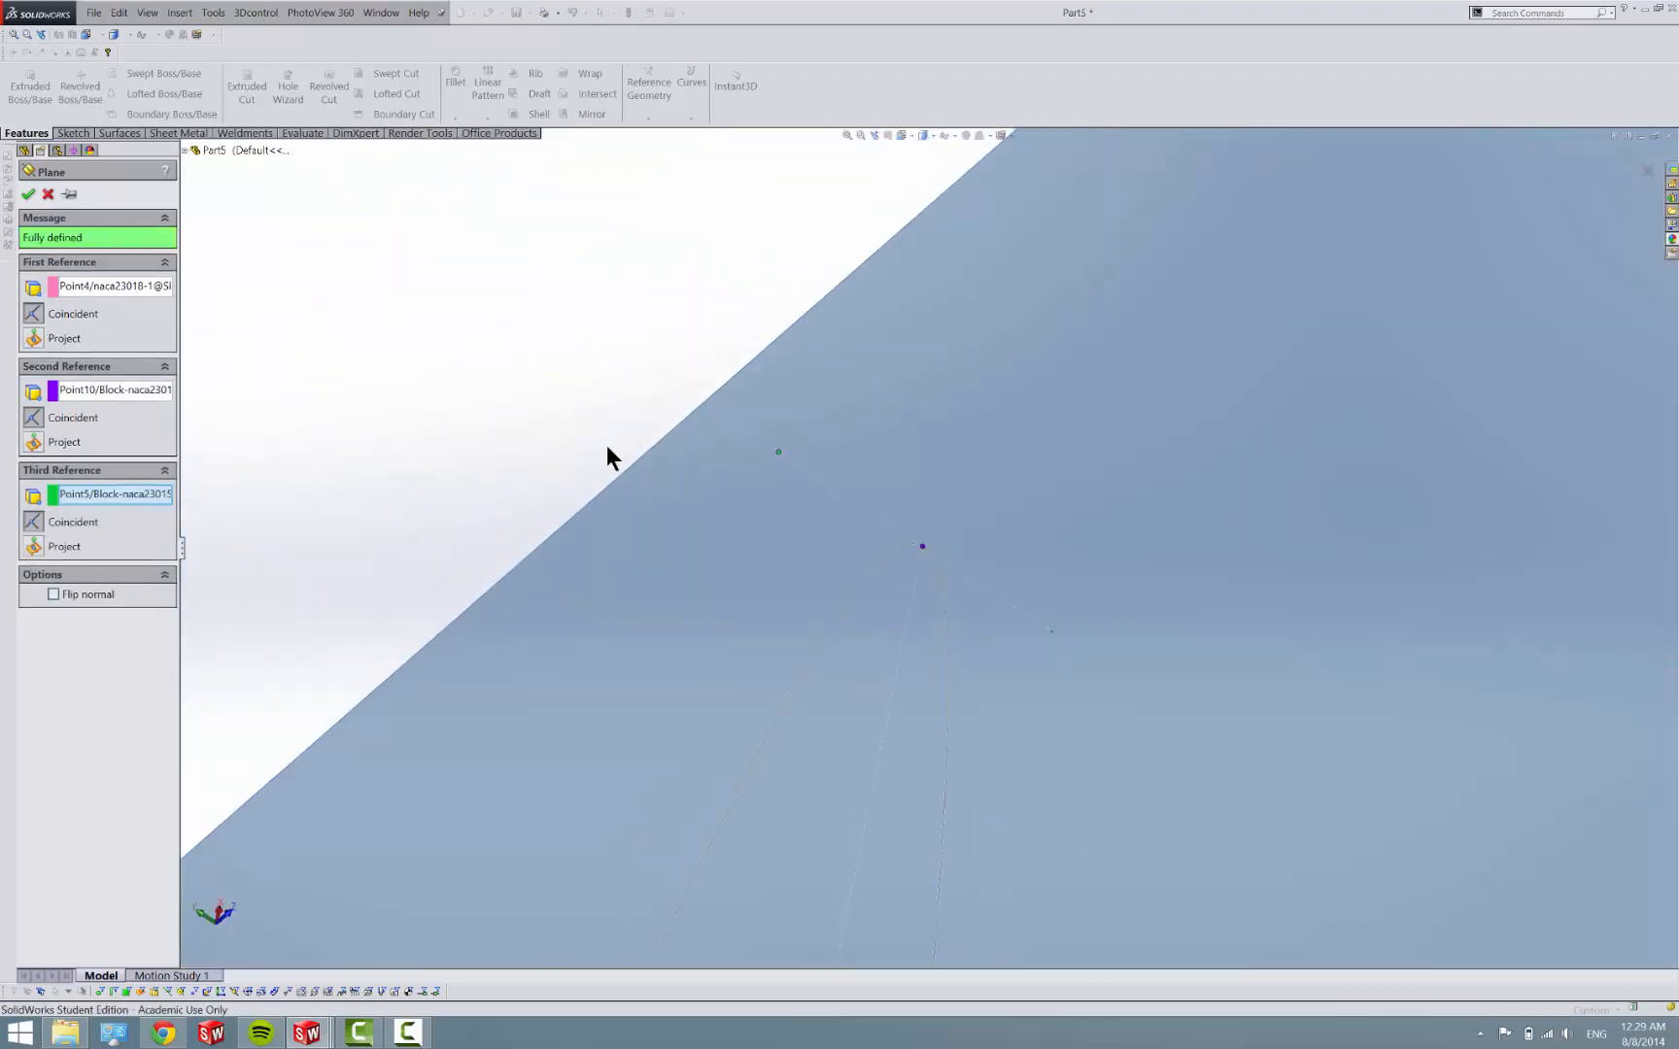
scroll(633, 420, down, 2)
scroll(636, 436, down, 3)
key(f)
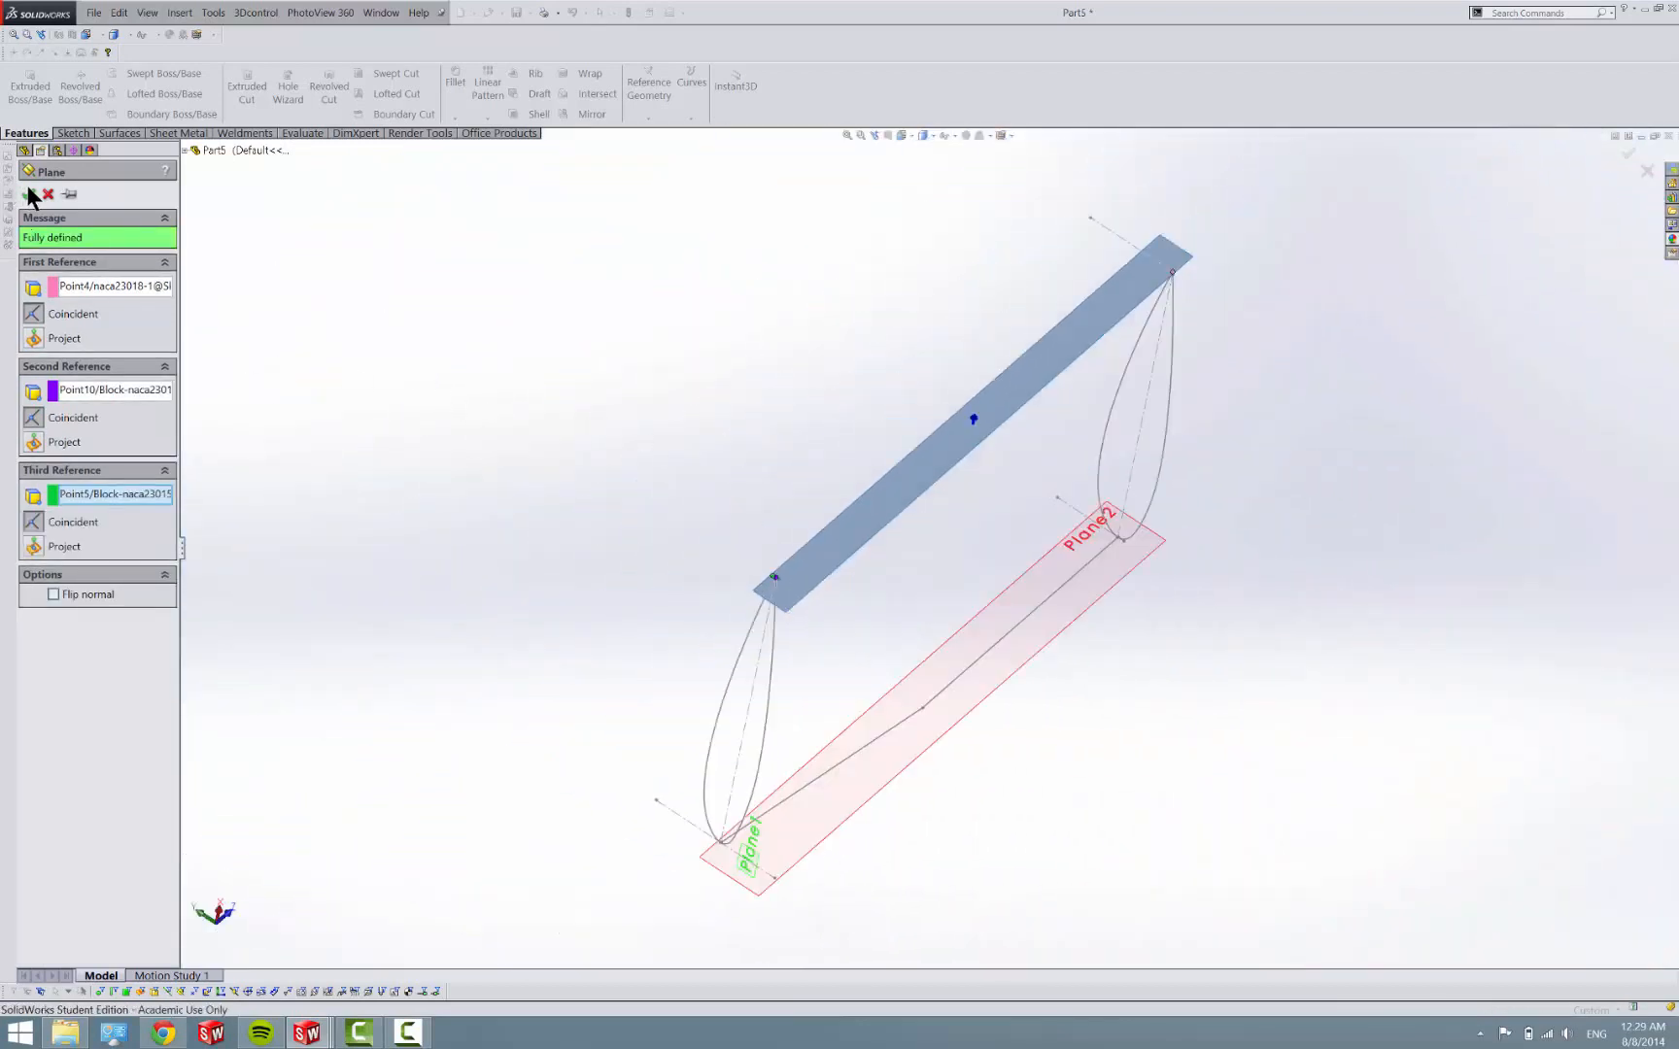
click(29, 194)
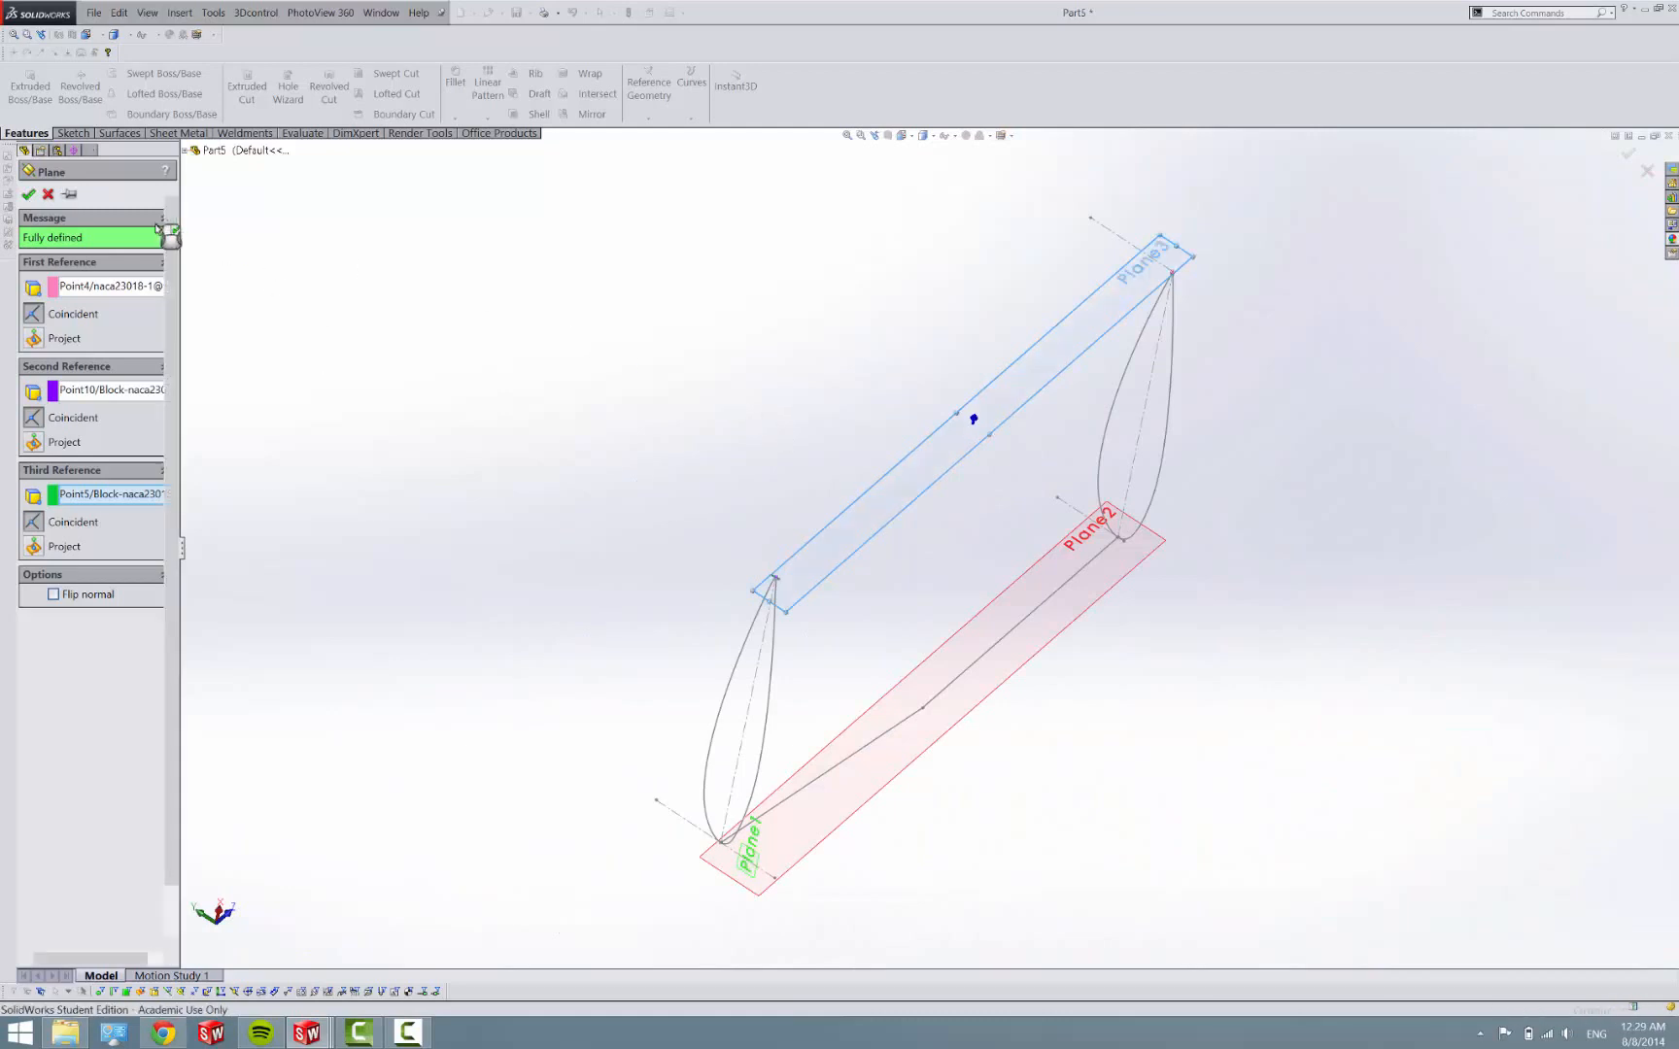
Convert the Sketch3 guide curve into Sketch4 on Plane3 and exit the sketch.
click(71, 132)
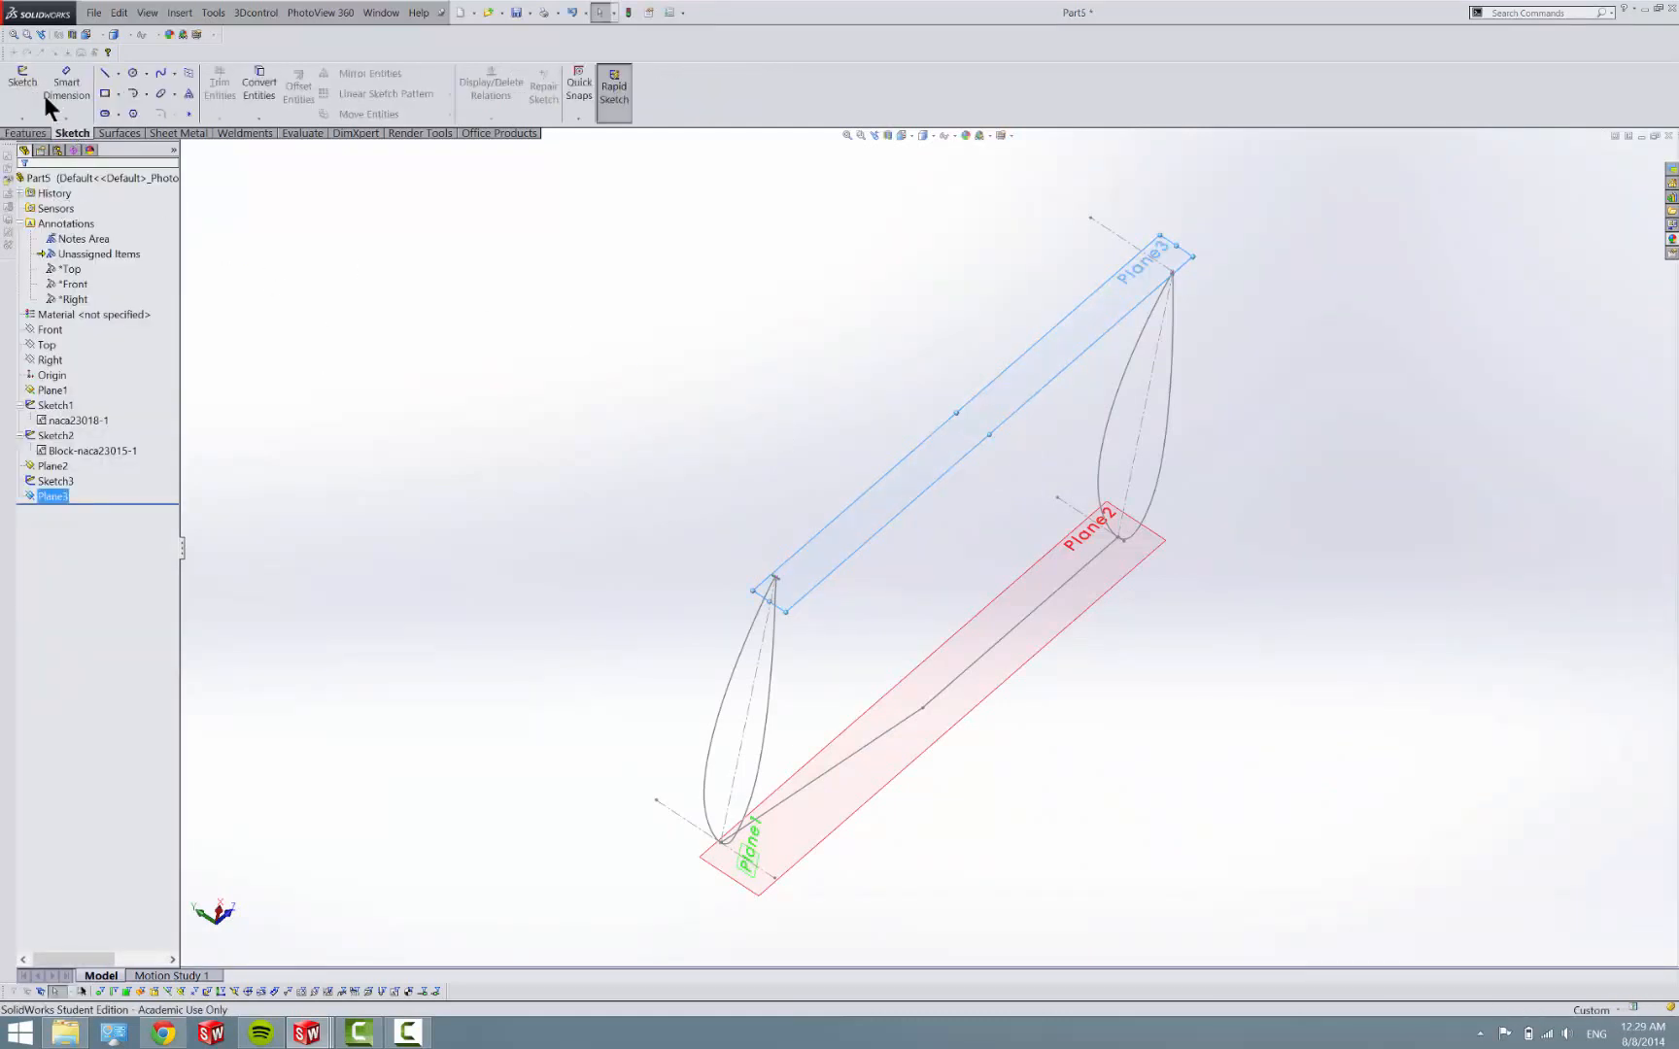
click(35, 93)
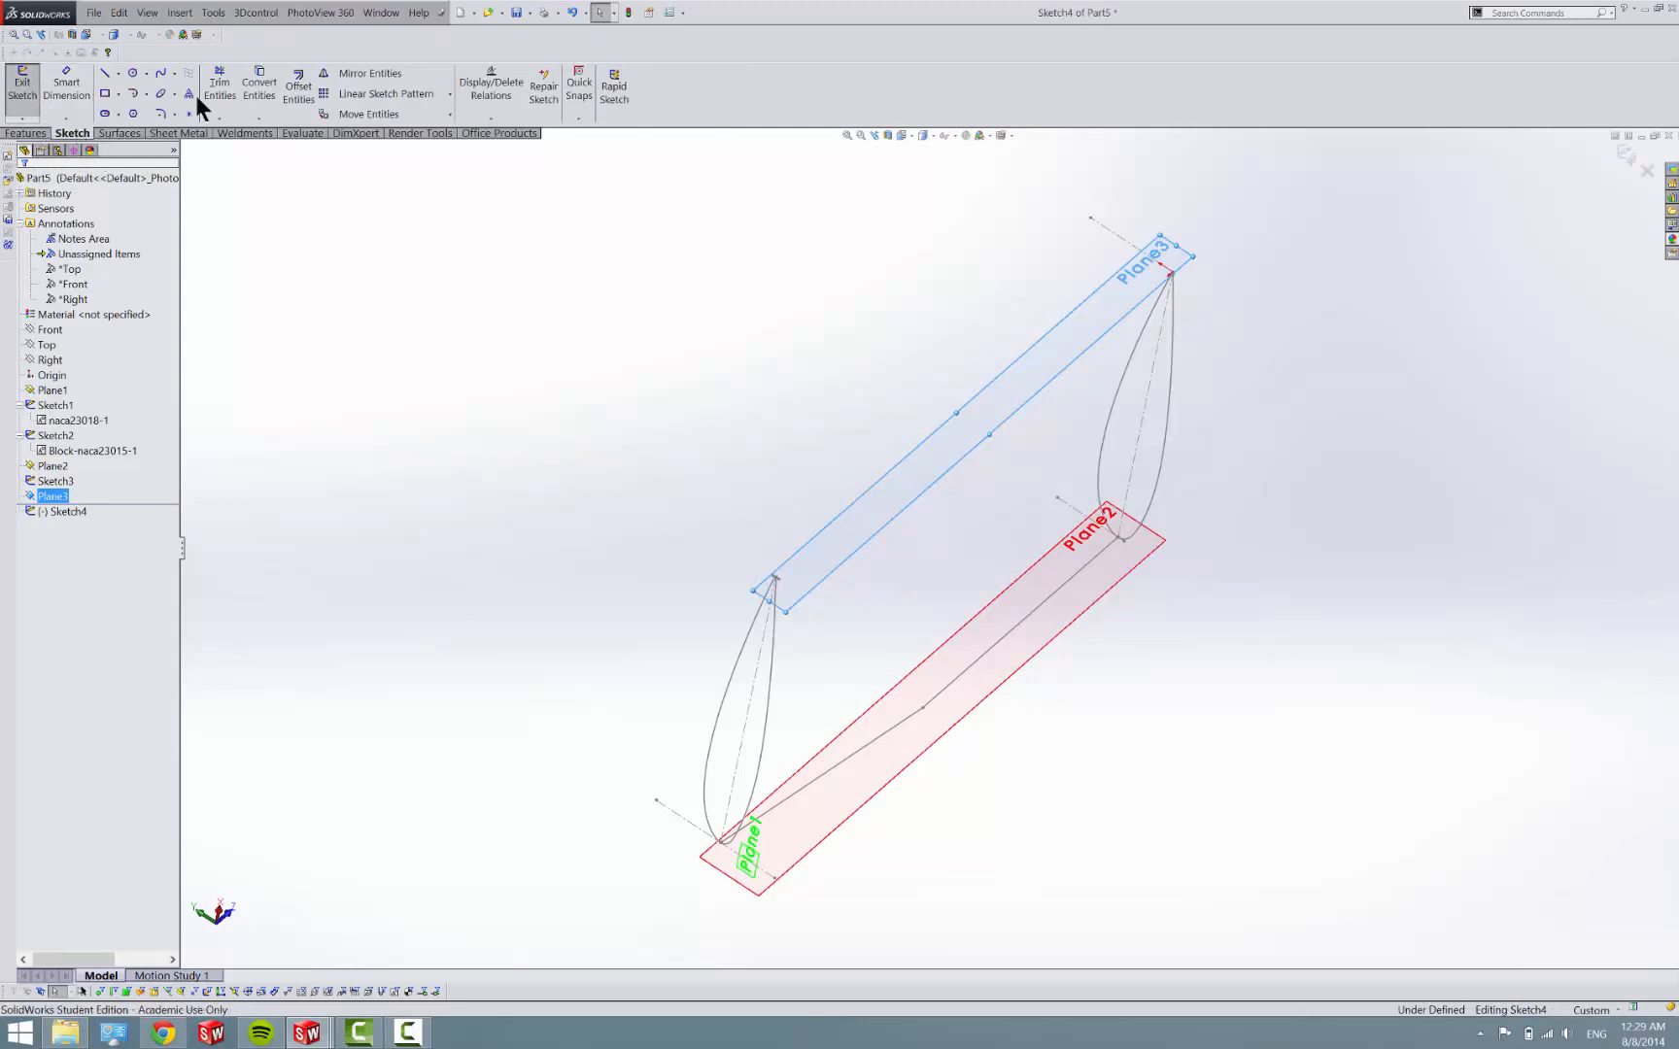
click(58, 482)
click(253, 81)
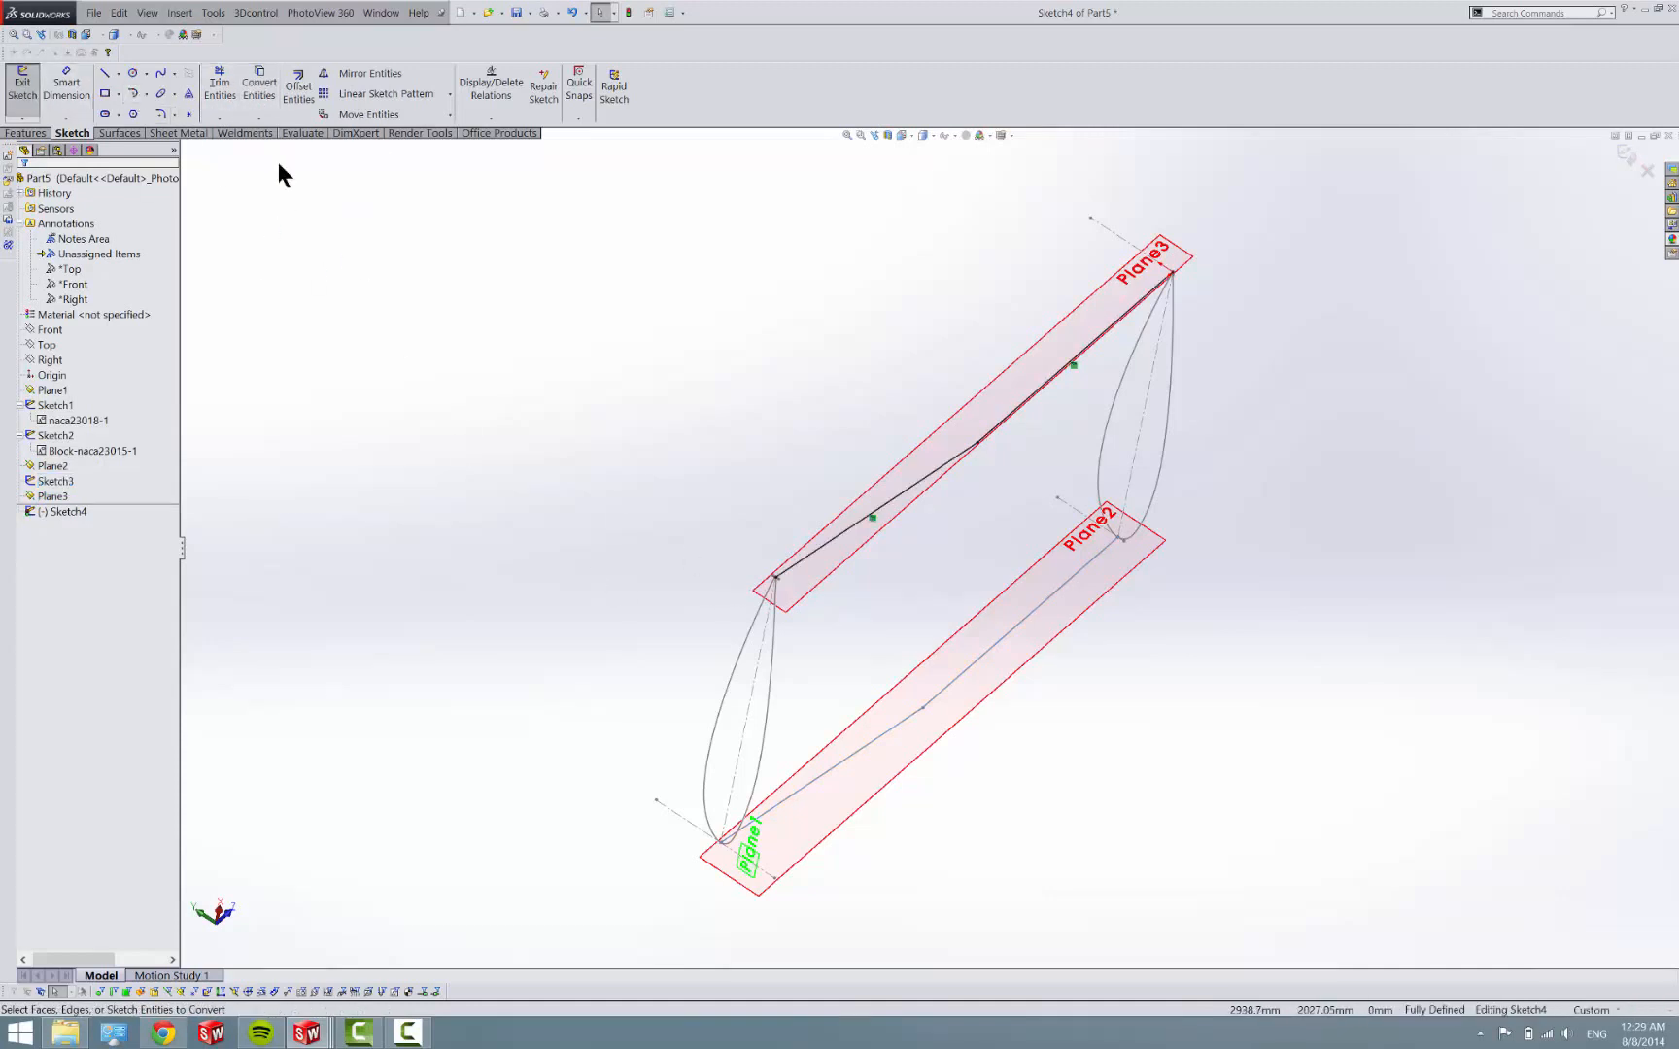
click(23, 82)
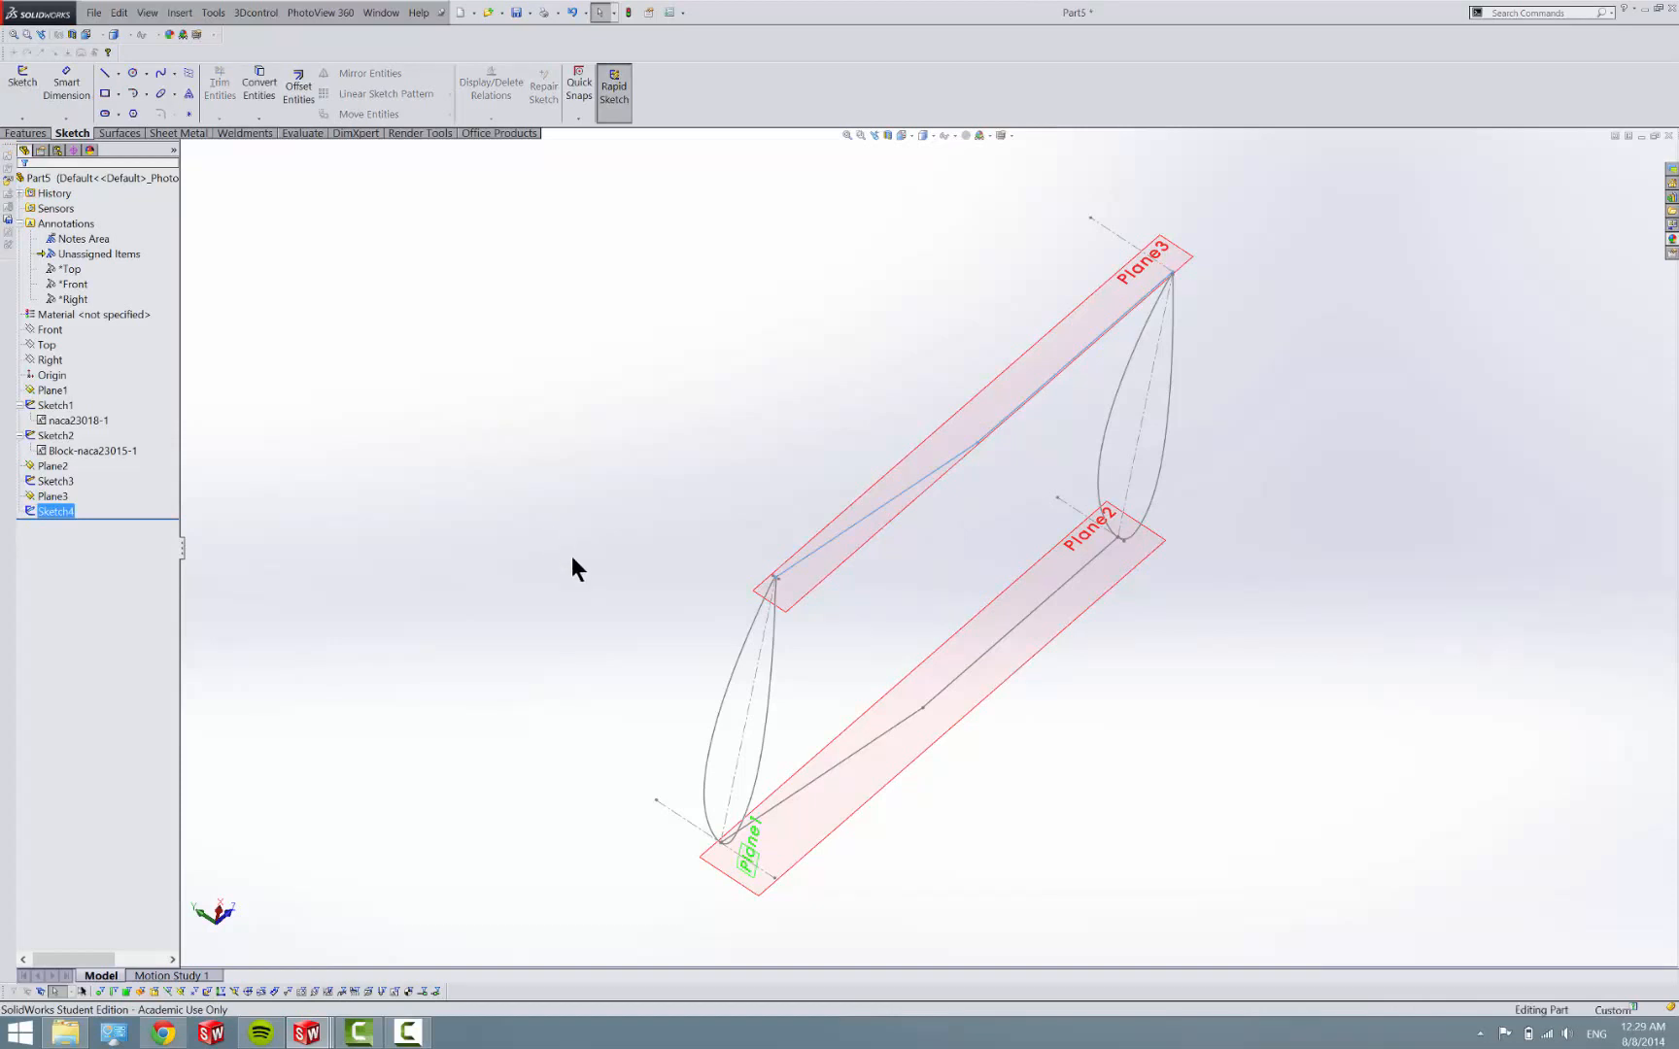
scroll(571, 557, down, 2)
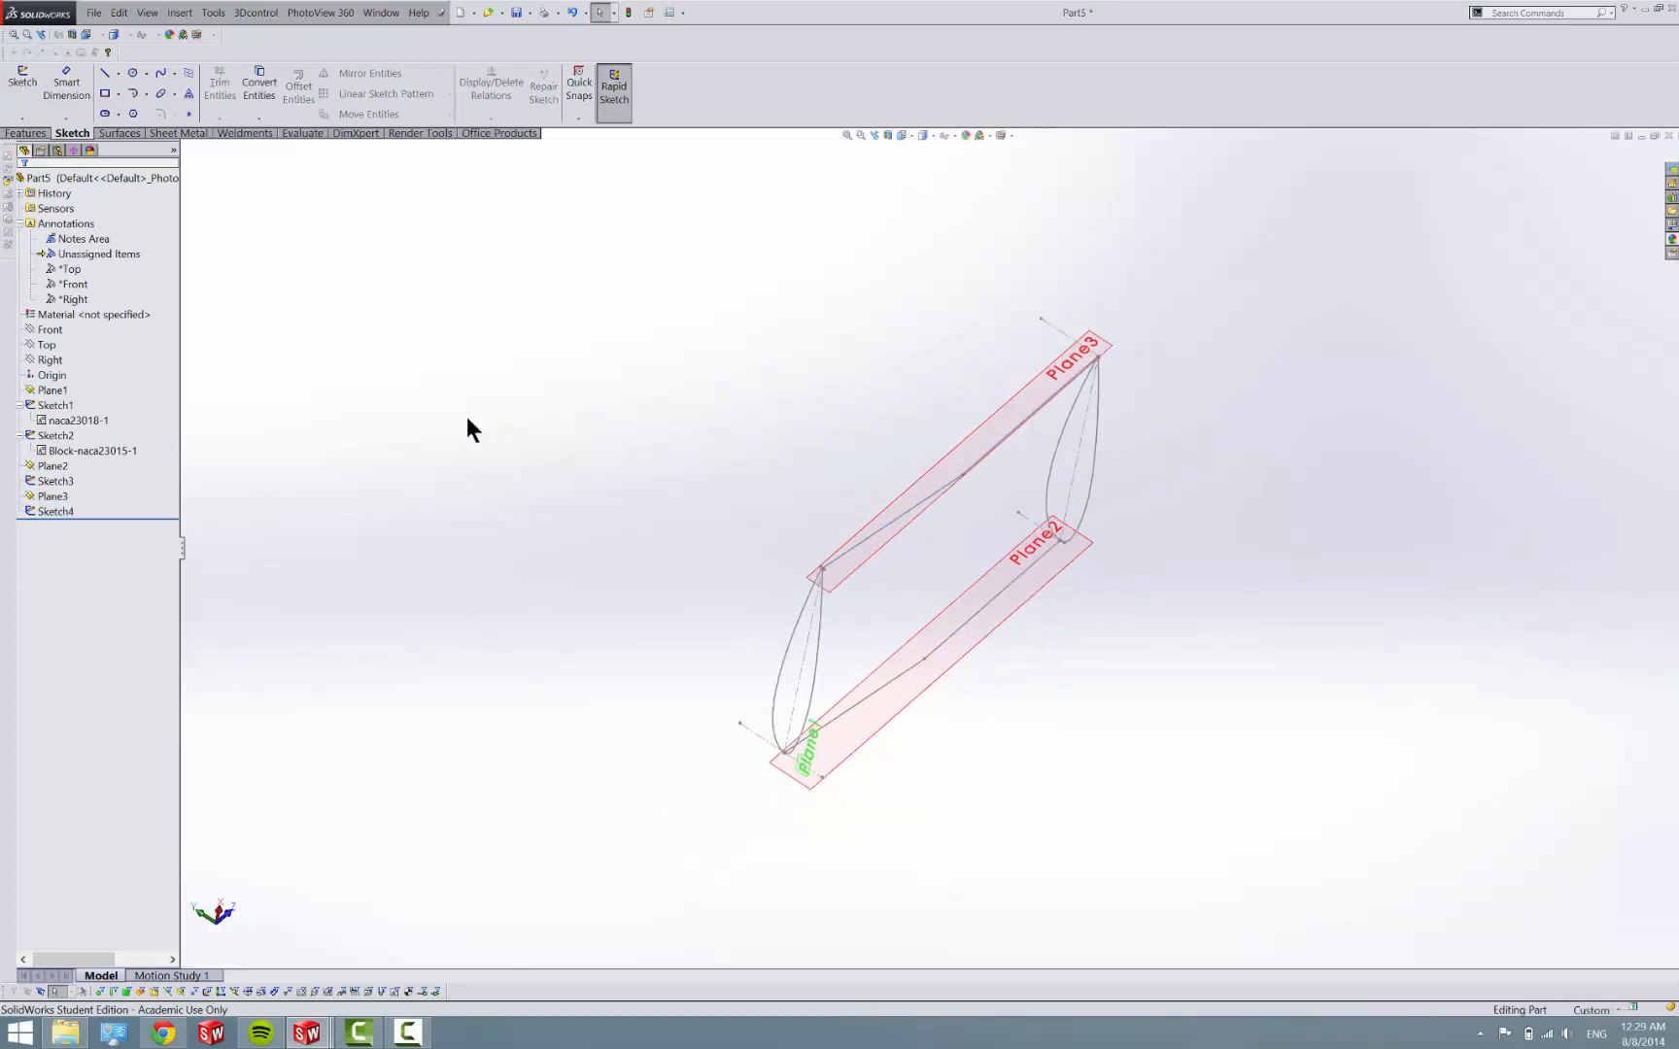
Hide the planes via Hide/Show Items and orbit to view the wing sketches.
click(945, 135)
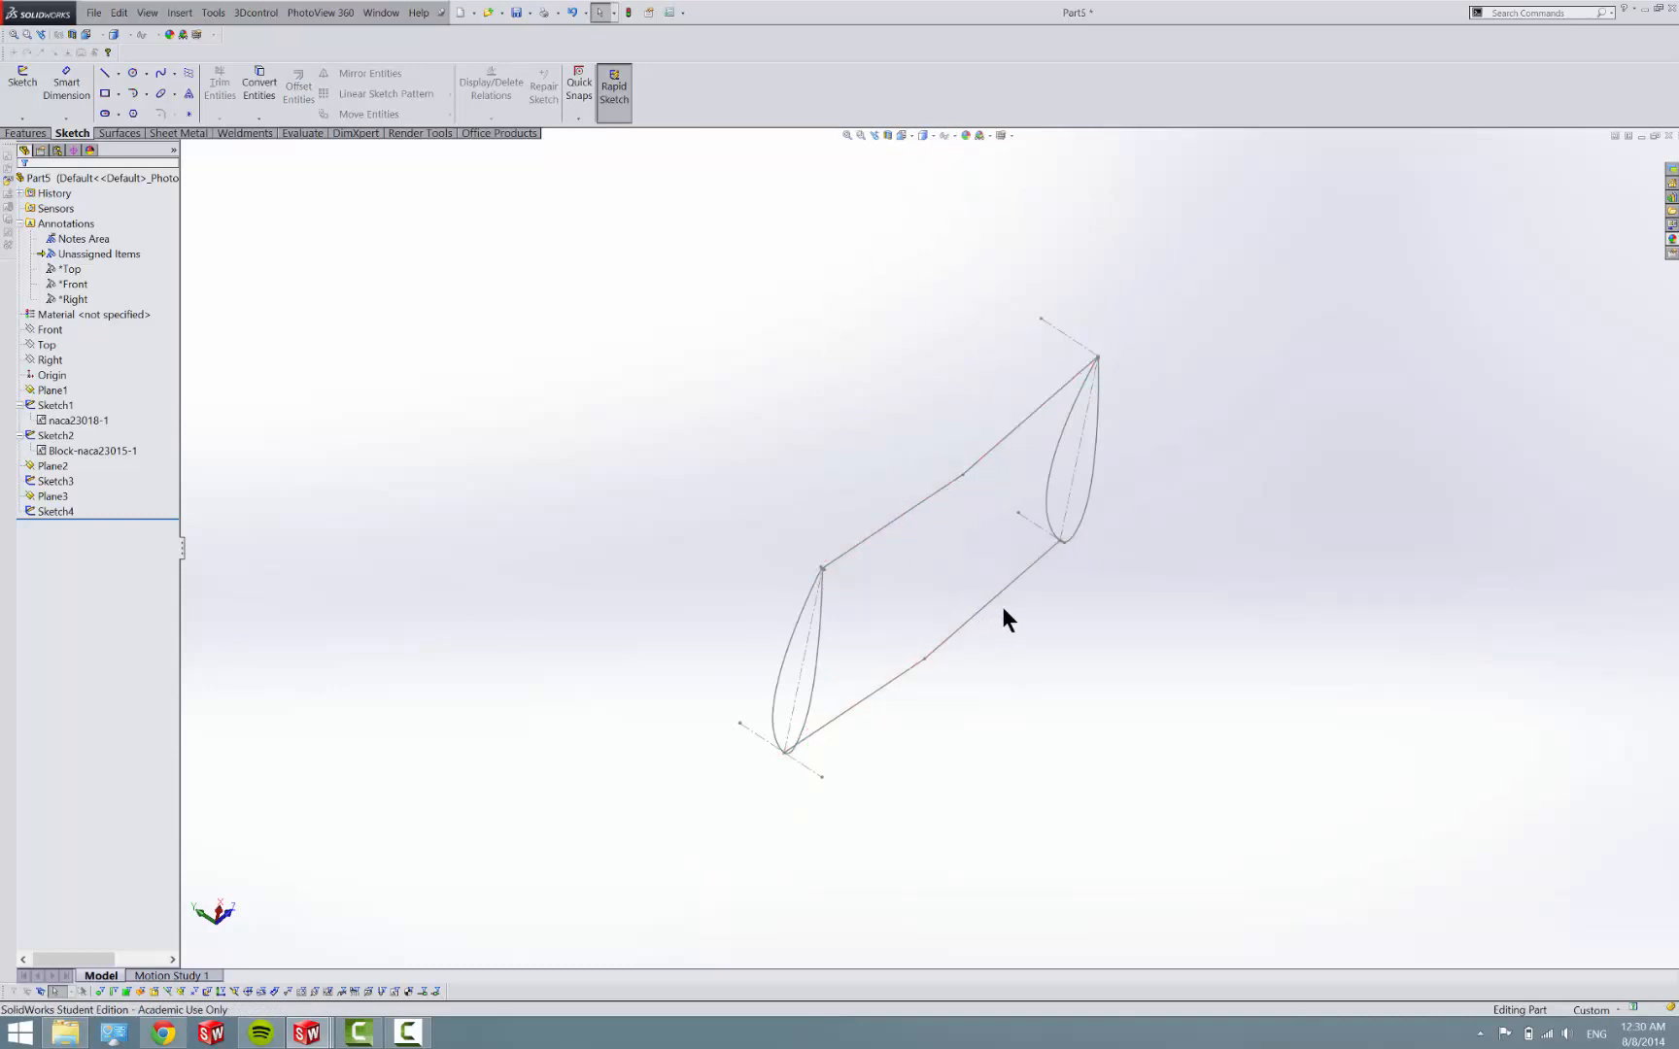
middle_drag(1002, 607, 1023, 468)
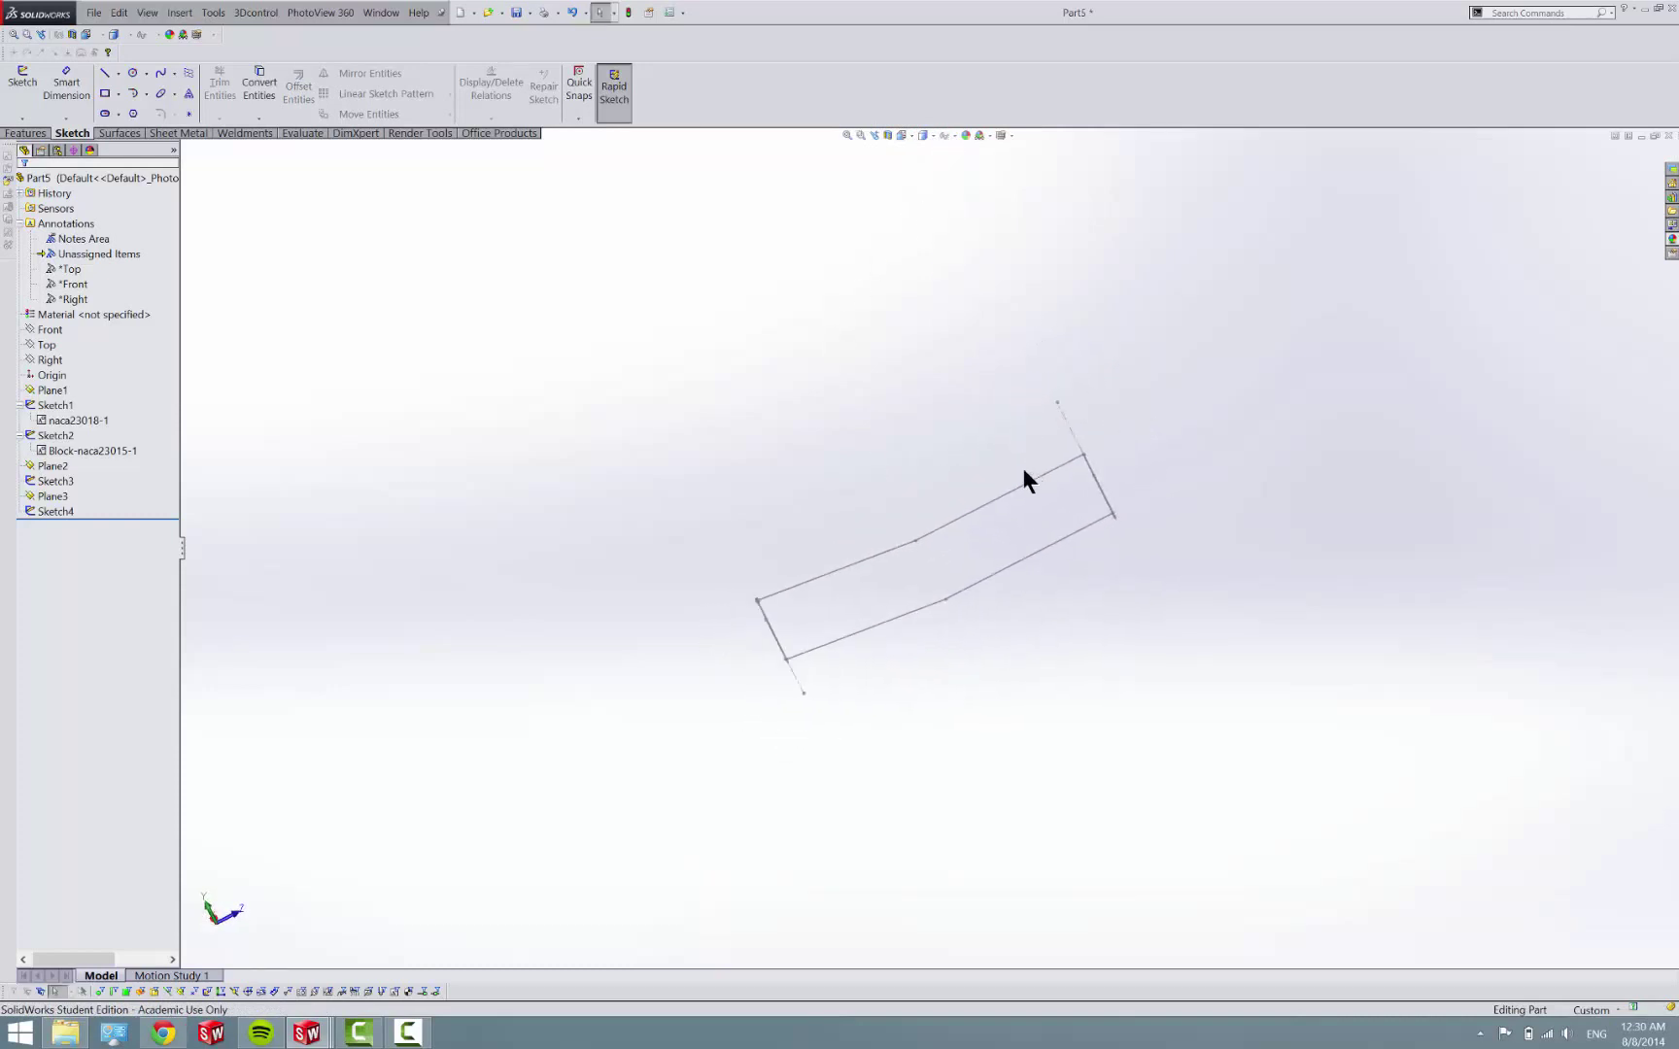
Start a lofted solid with Sketch1 and Sketch2 as profiles.
click(28, 132)
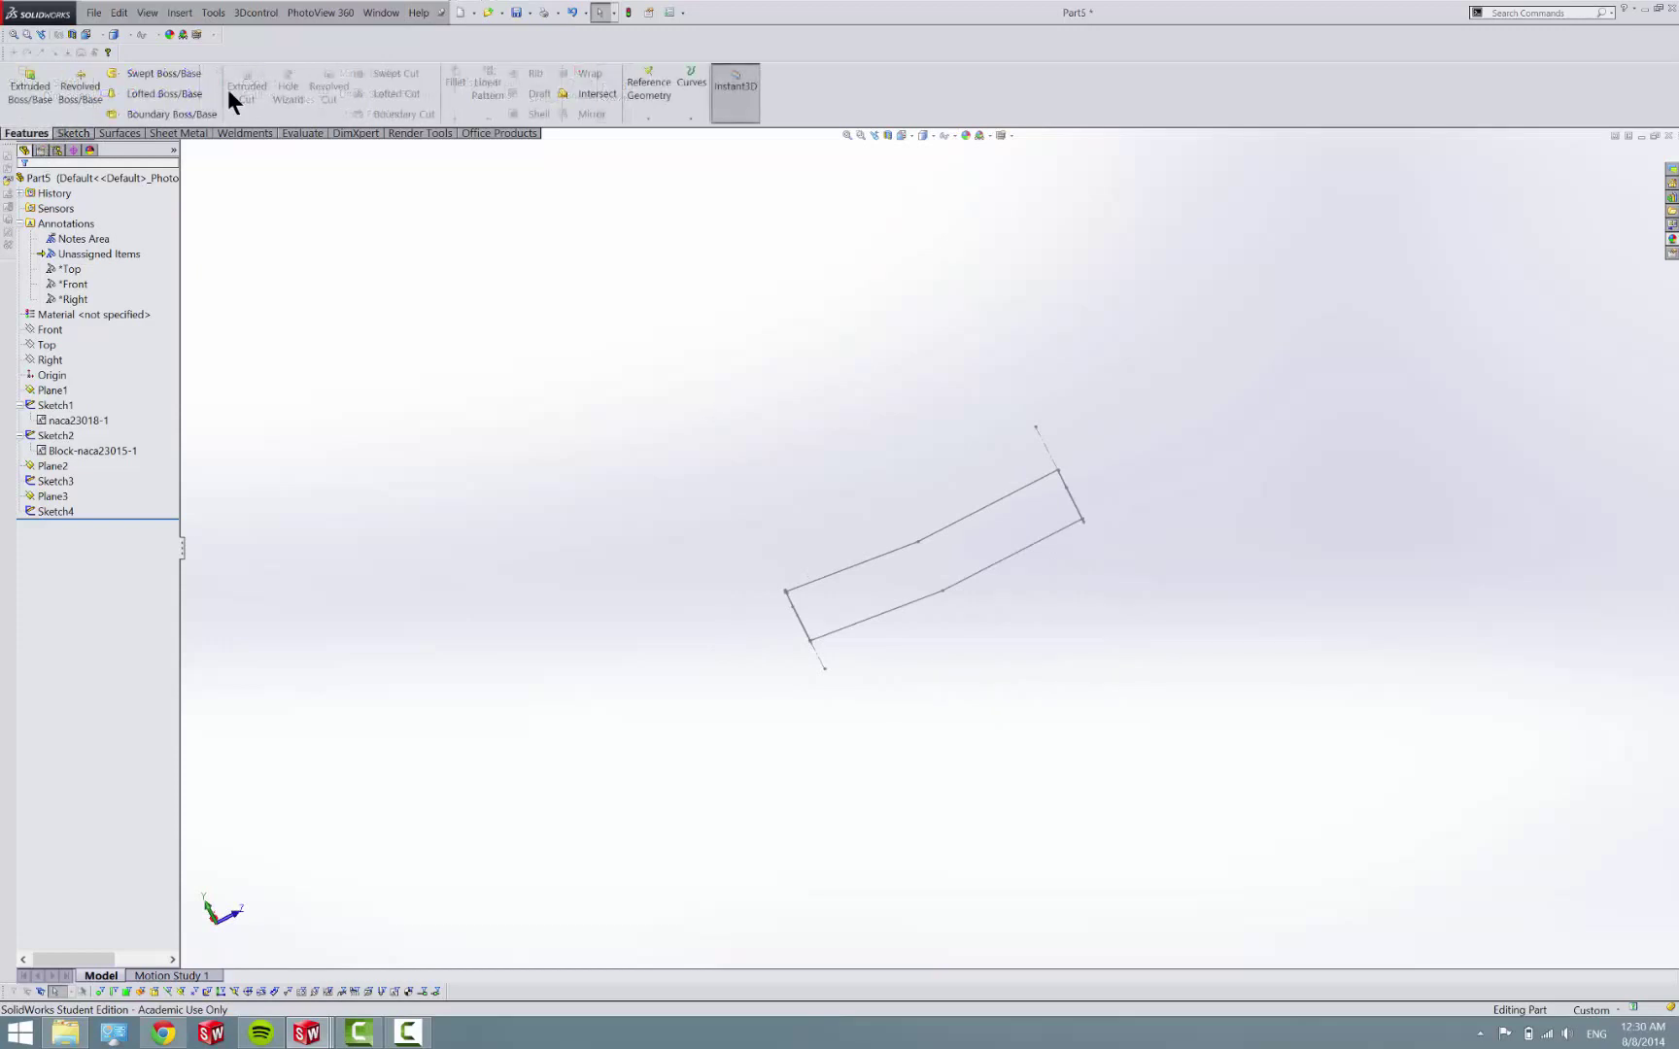
click(161, 94)
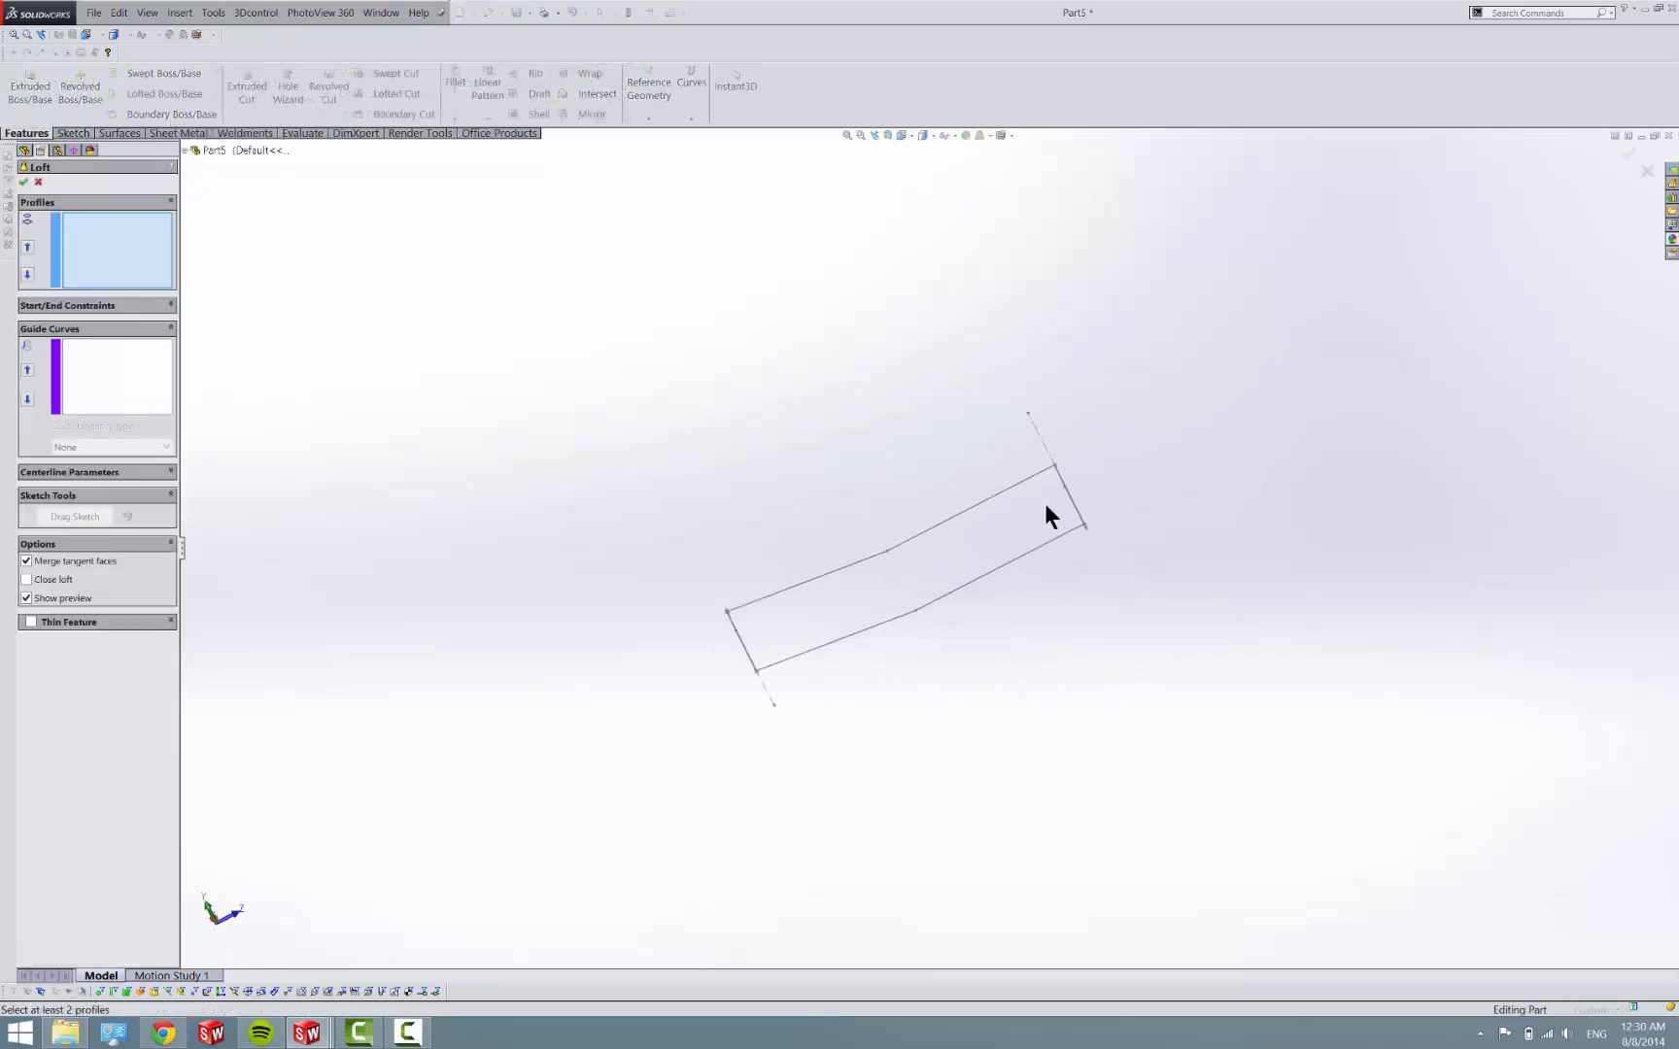
middle_drag(1044, 504, 1082, 486)
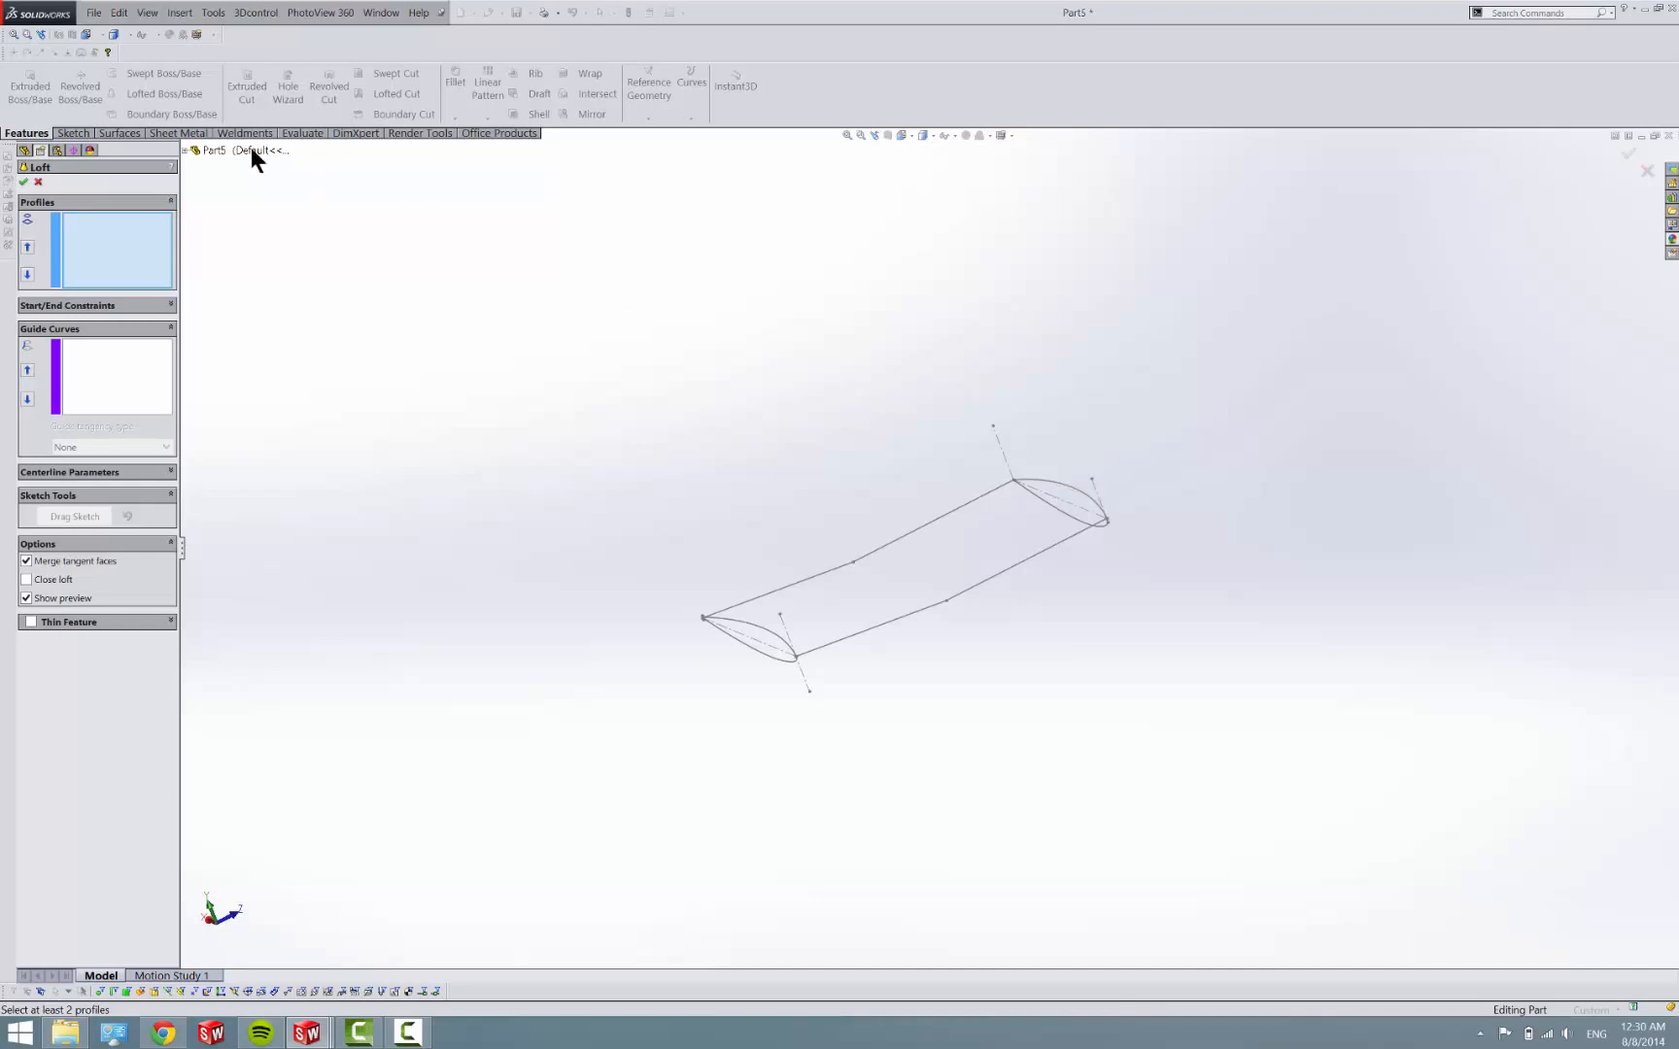
click(194, 150)
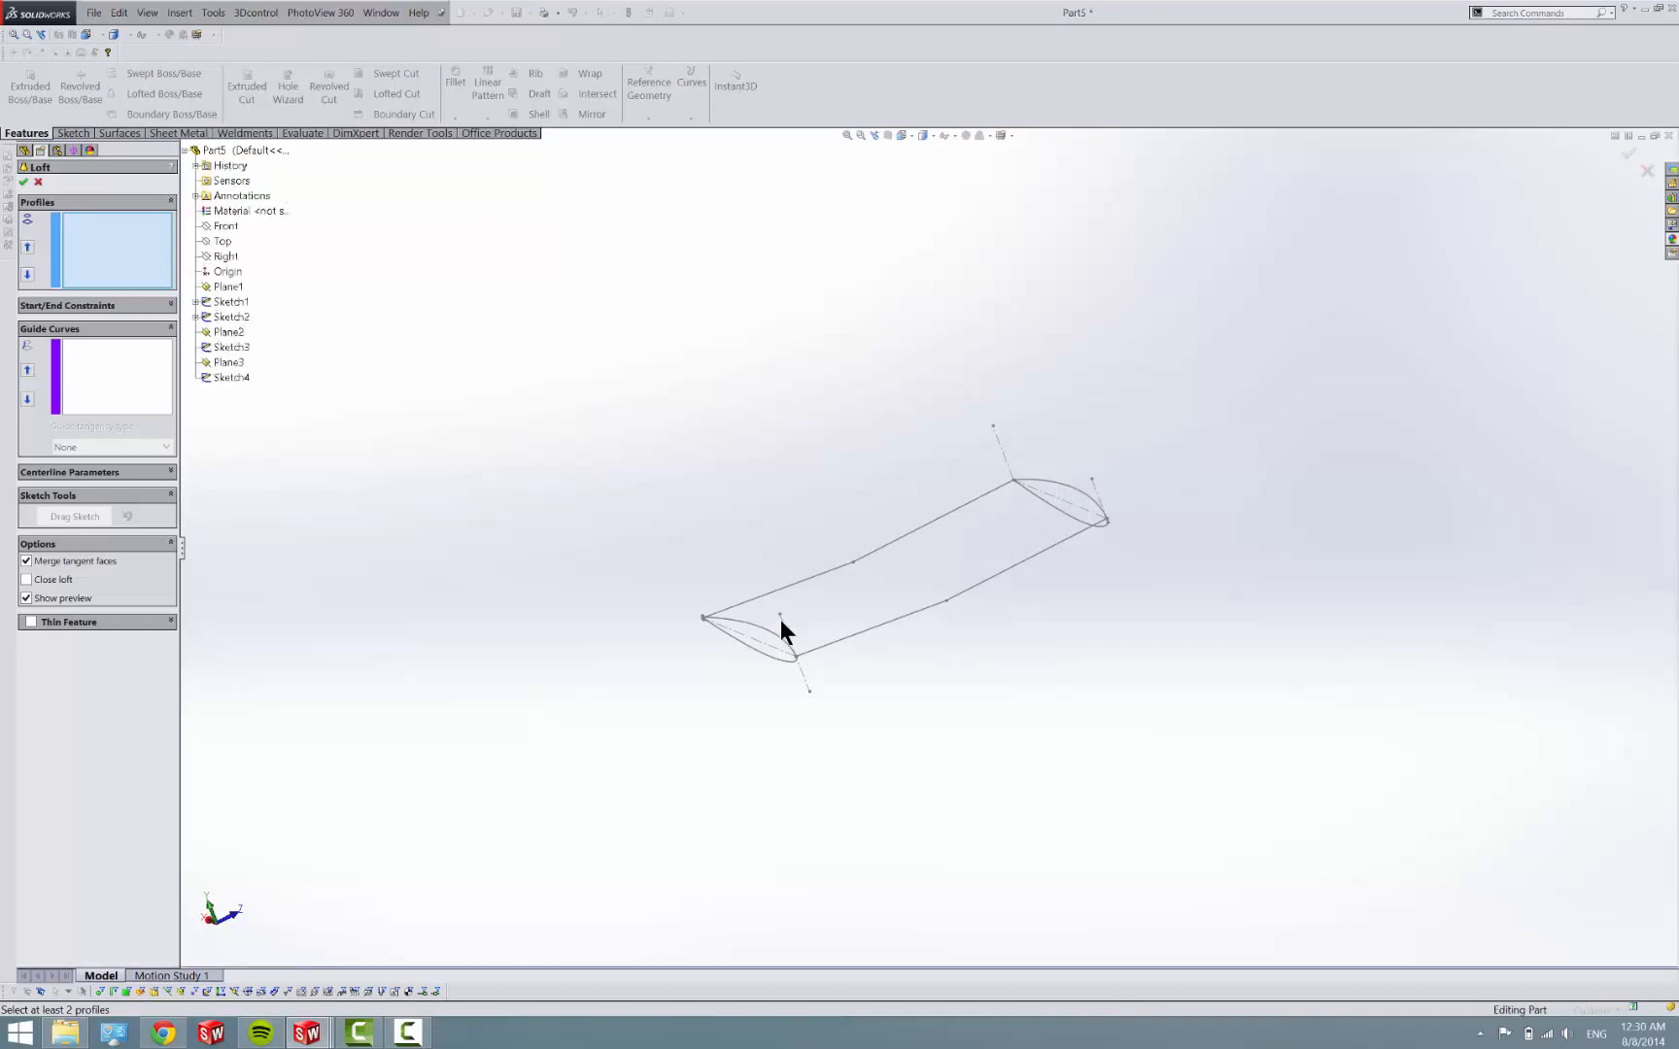
click(228, 303)
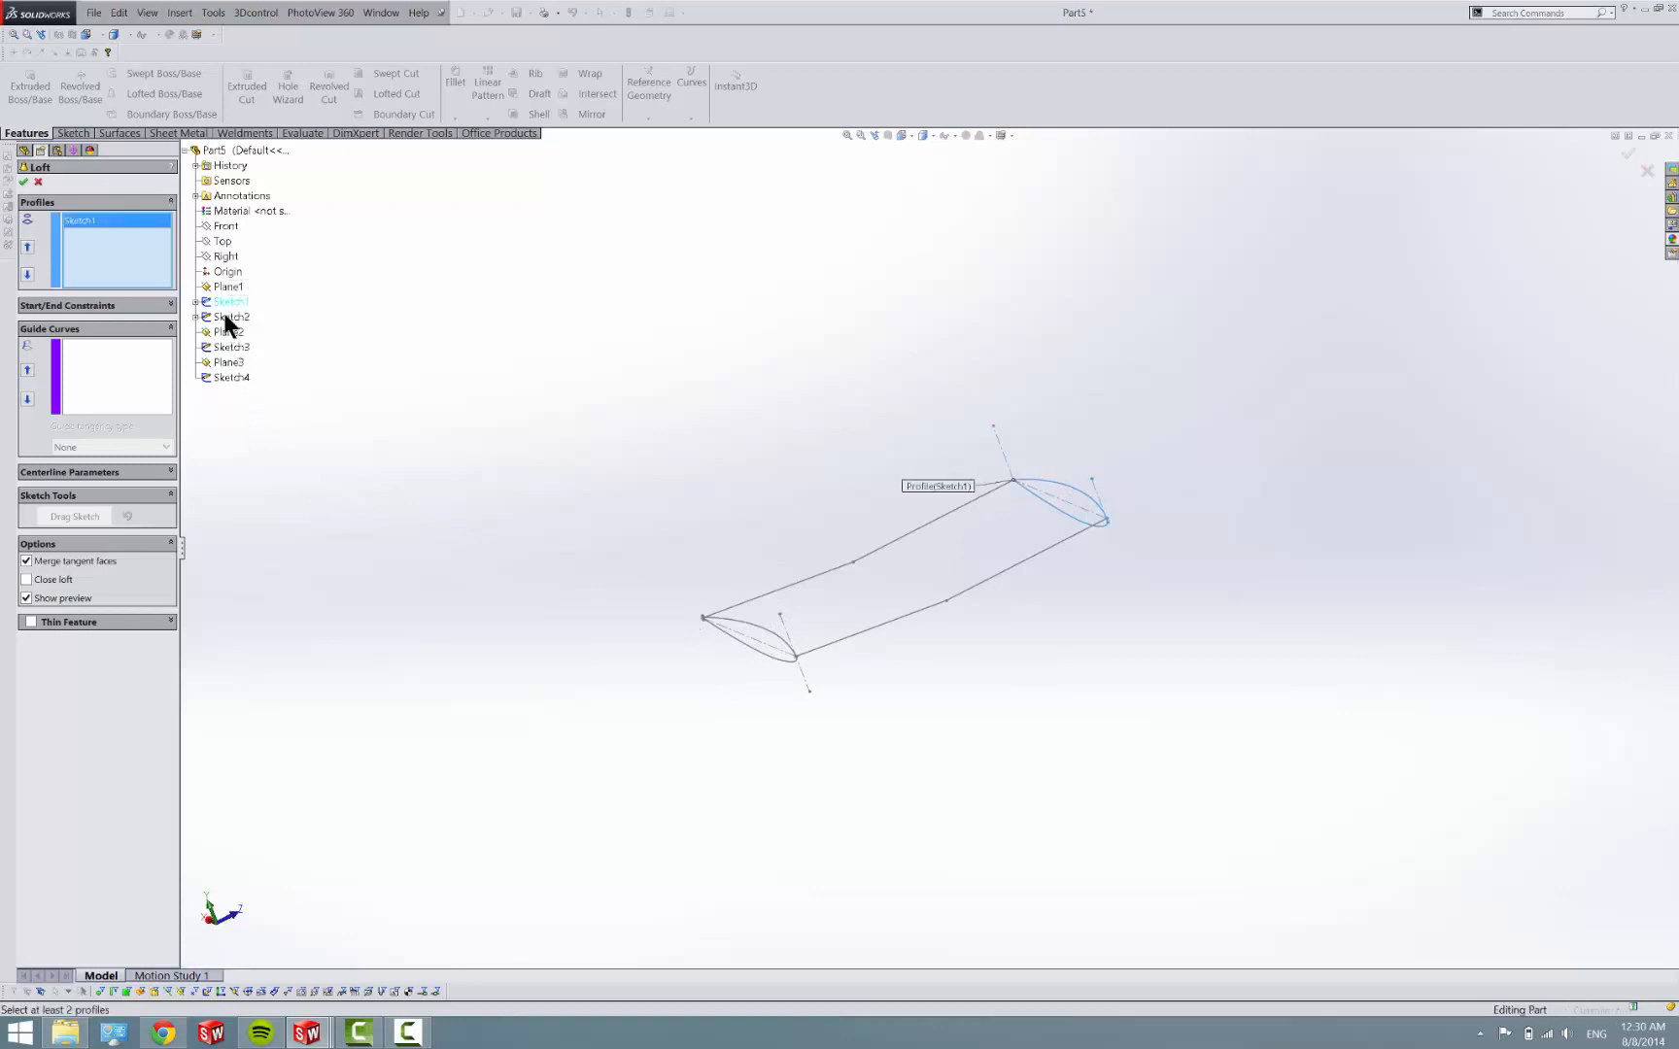
click(230, 319)
Add Sketch3 and Sketch4 as guide curves and create Loft1.
click(128, 394)
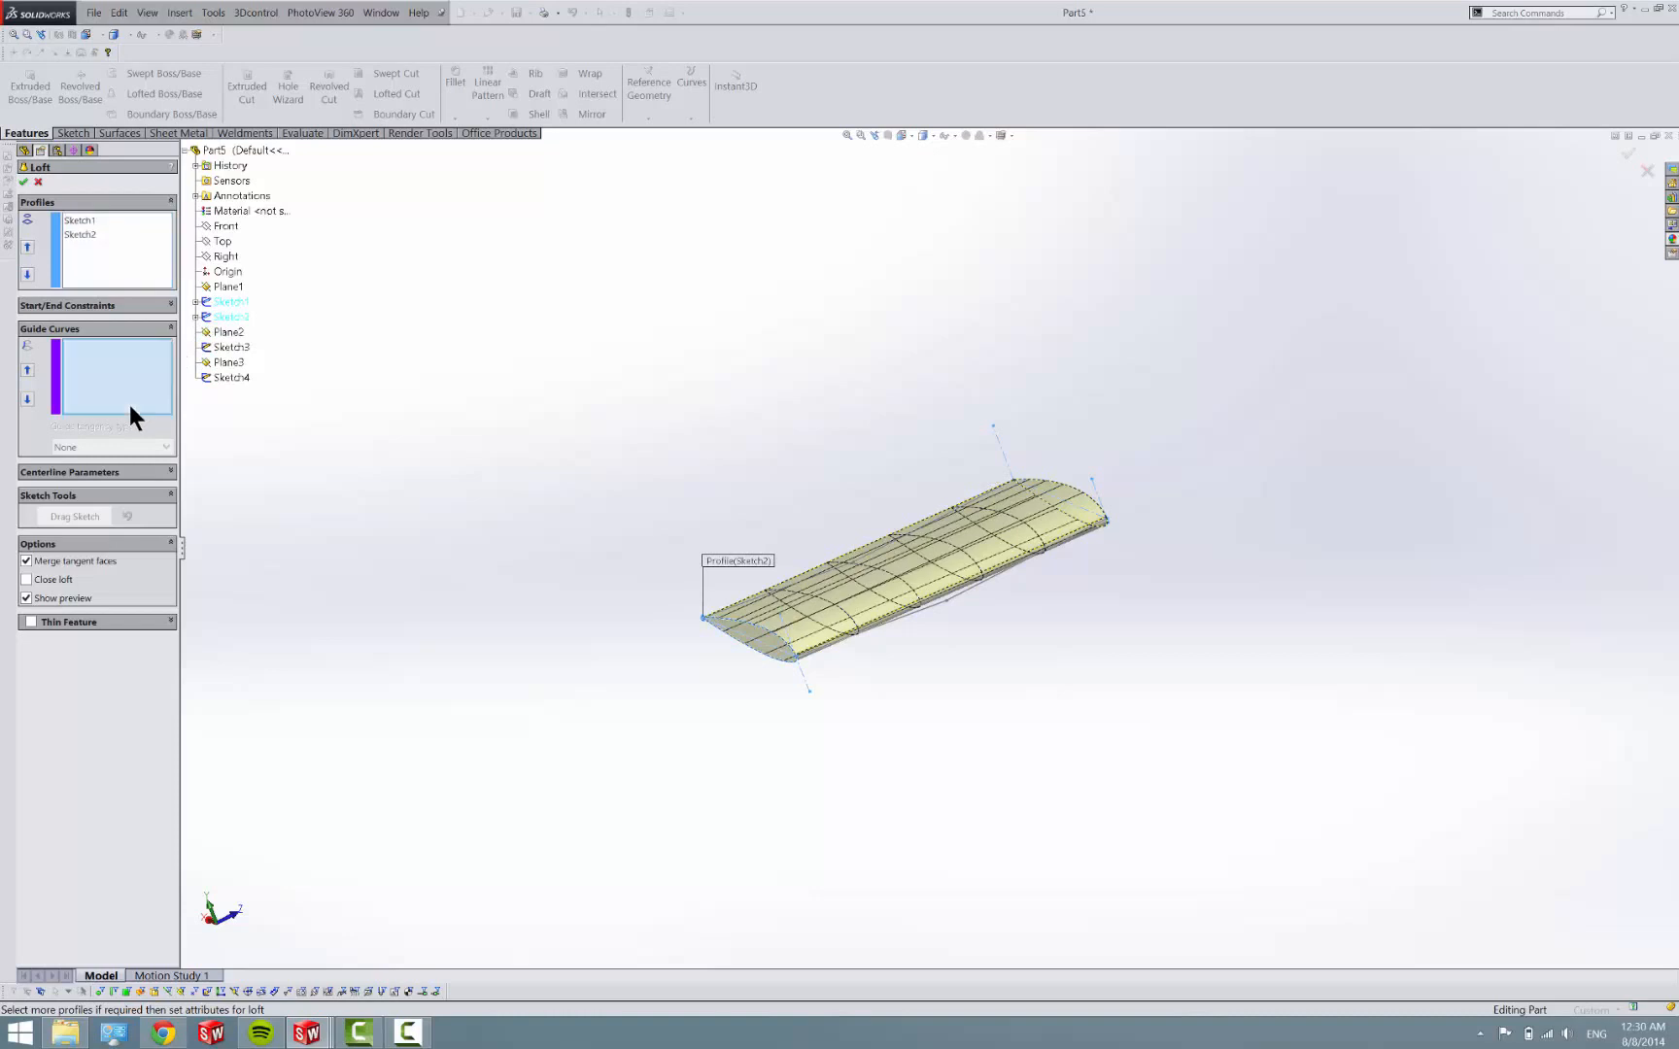
middle_drag(851, 595, 840, 587)
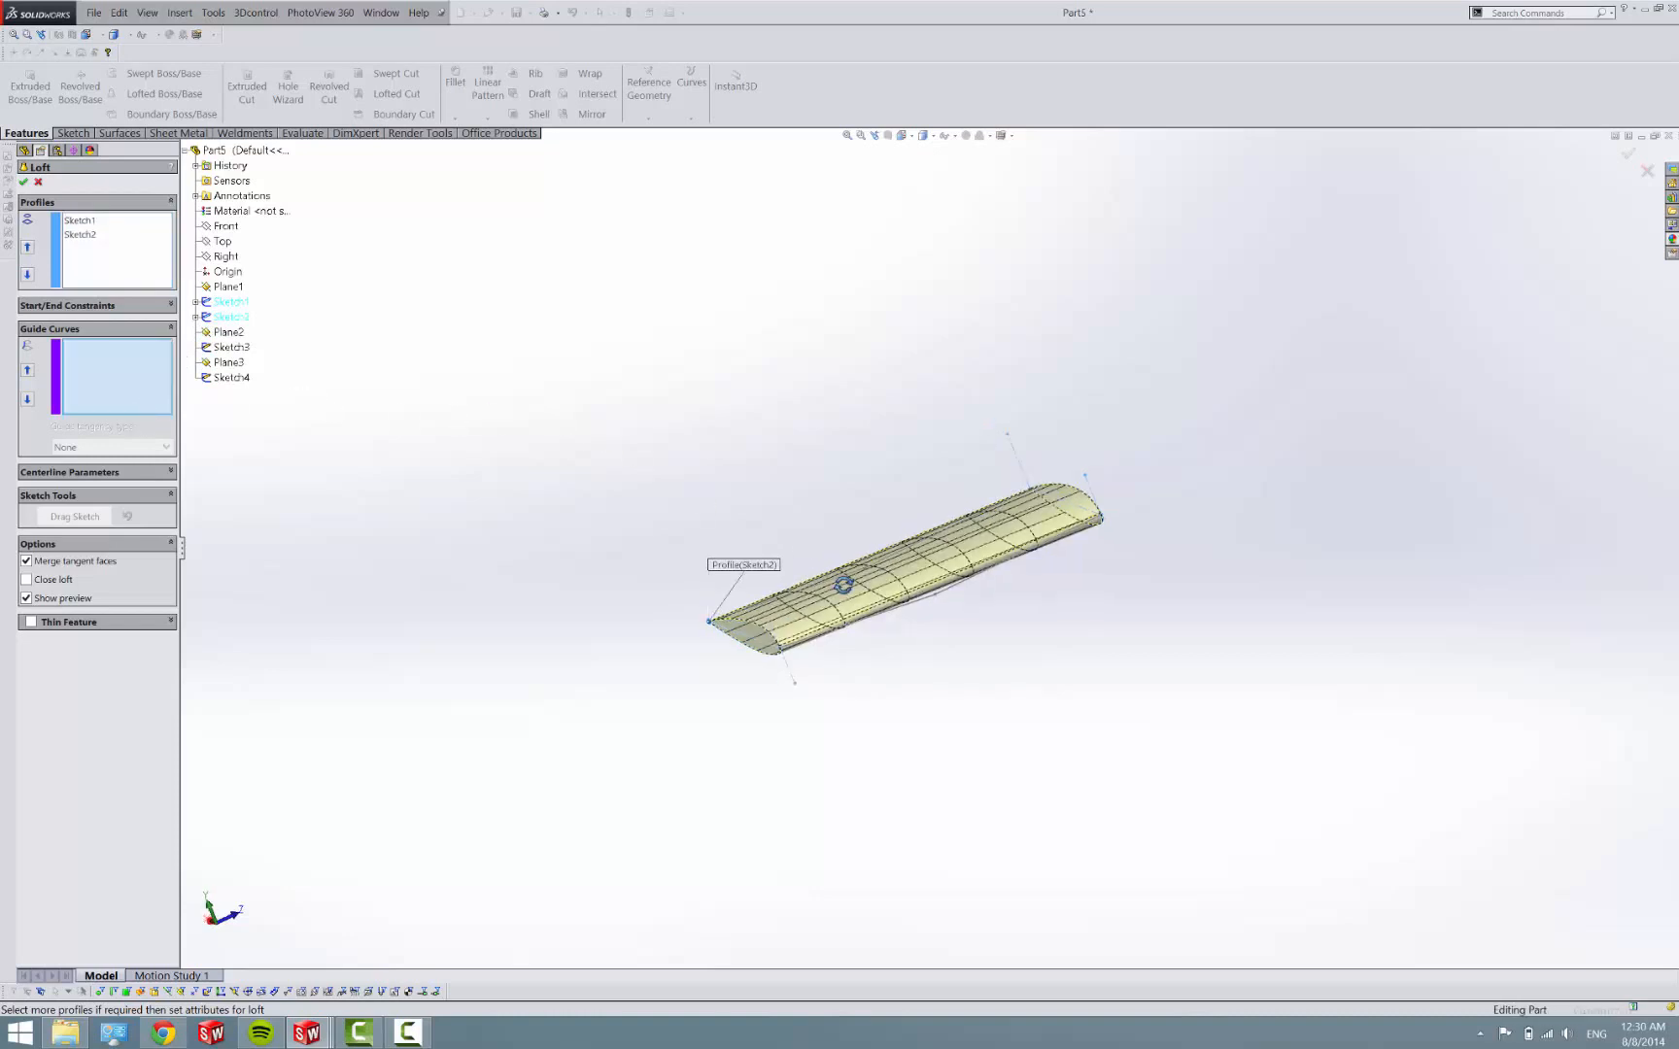
click(229, 347)
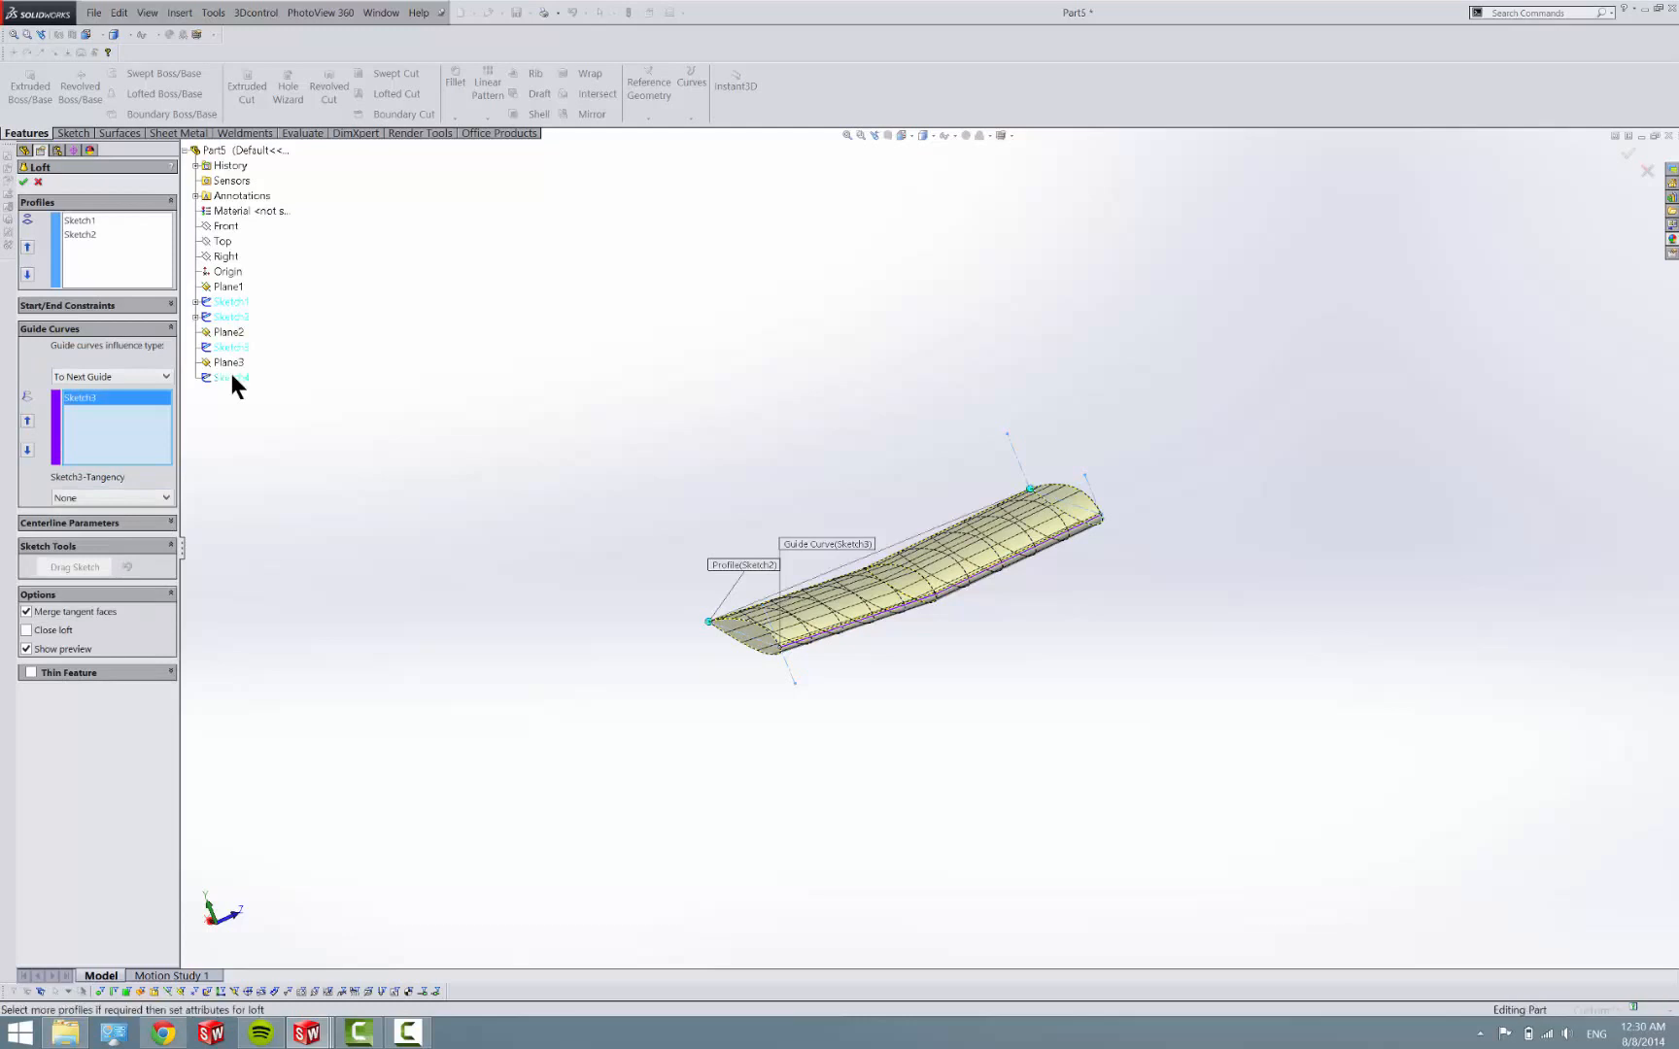
click(230, 377)
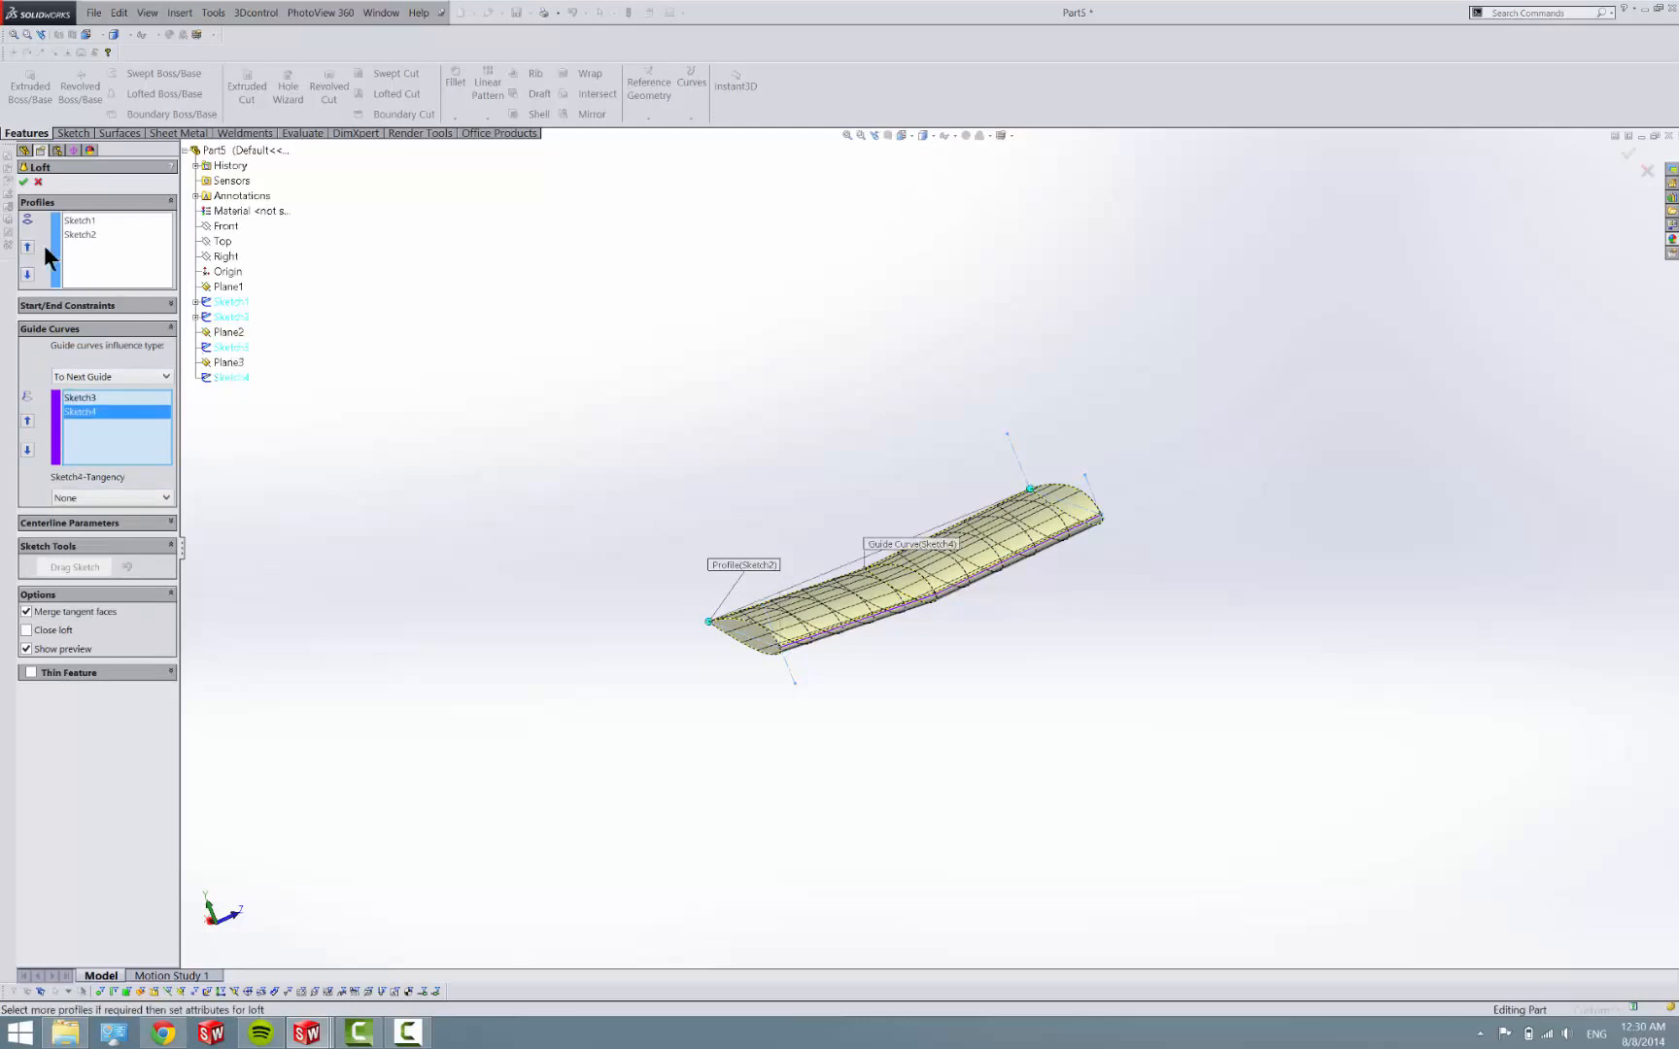
click(24, 180)
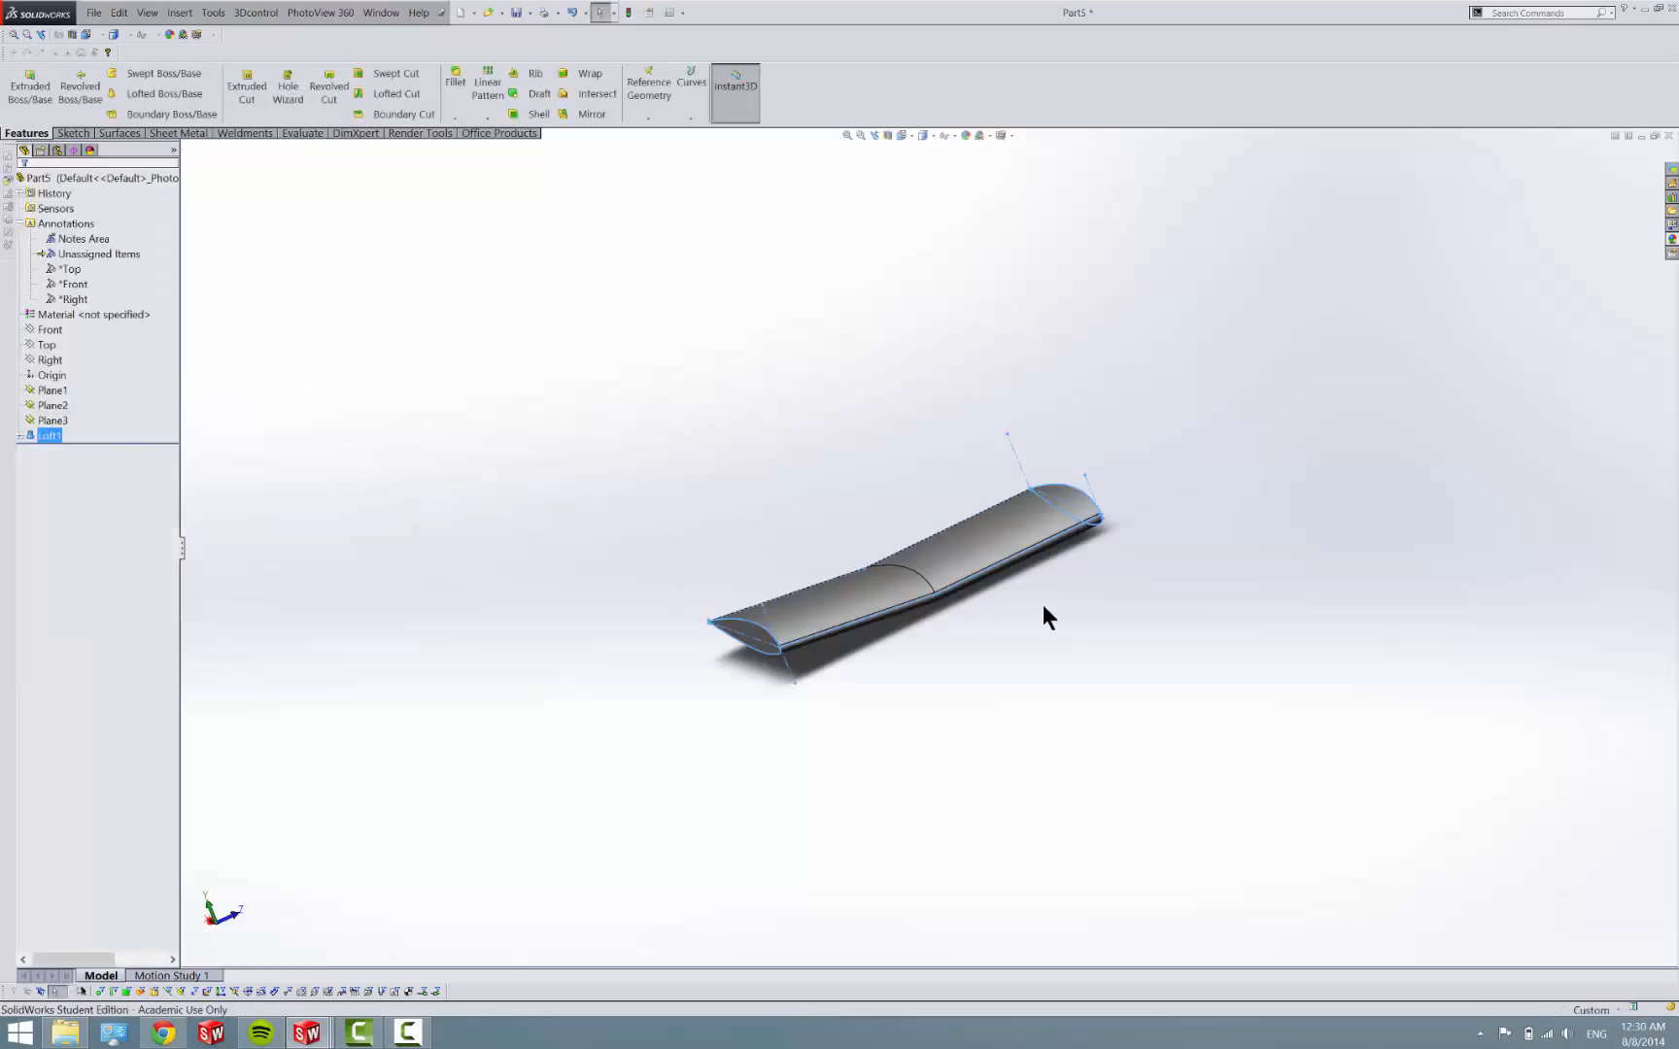
scroll(902, 584, down, 3)
mouse_move(902, 643)
middle_down()
mouse_move(918, 682)
mouse_move(841, 539)
mouse_move(971, 589)
mouse_move(1017, 472)
mouse_move(905, 479)
mouse_move(820, 579)
mouse_move(711, 619)
mouse_move(865, 650)
mouse_move(1069, 545)
mouse_move(1065, 601)
mouse_move(1037, 627)
mouse_move(879, 648)
mouse_move(980, 752)
mouse_move(957, 481)
mouse_move(933, 589)
mouse_move(795, 461)
mouse_move(797, 652)
middle_up()
scroll(933, 589, down, 4)
scroll(796, 651, up, 3)
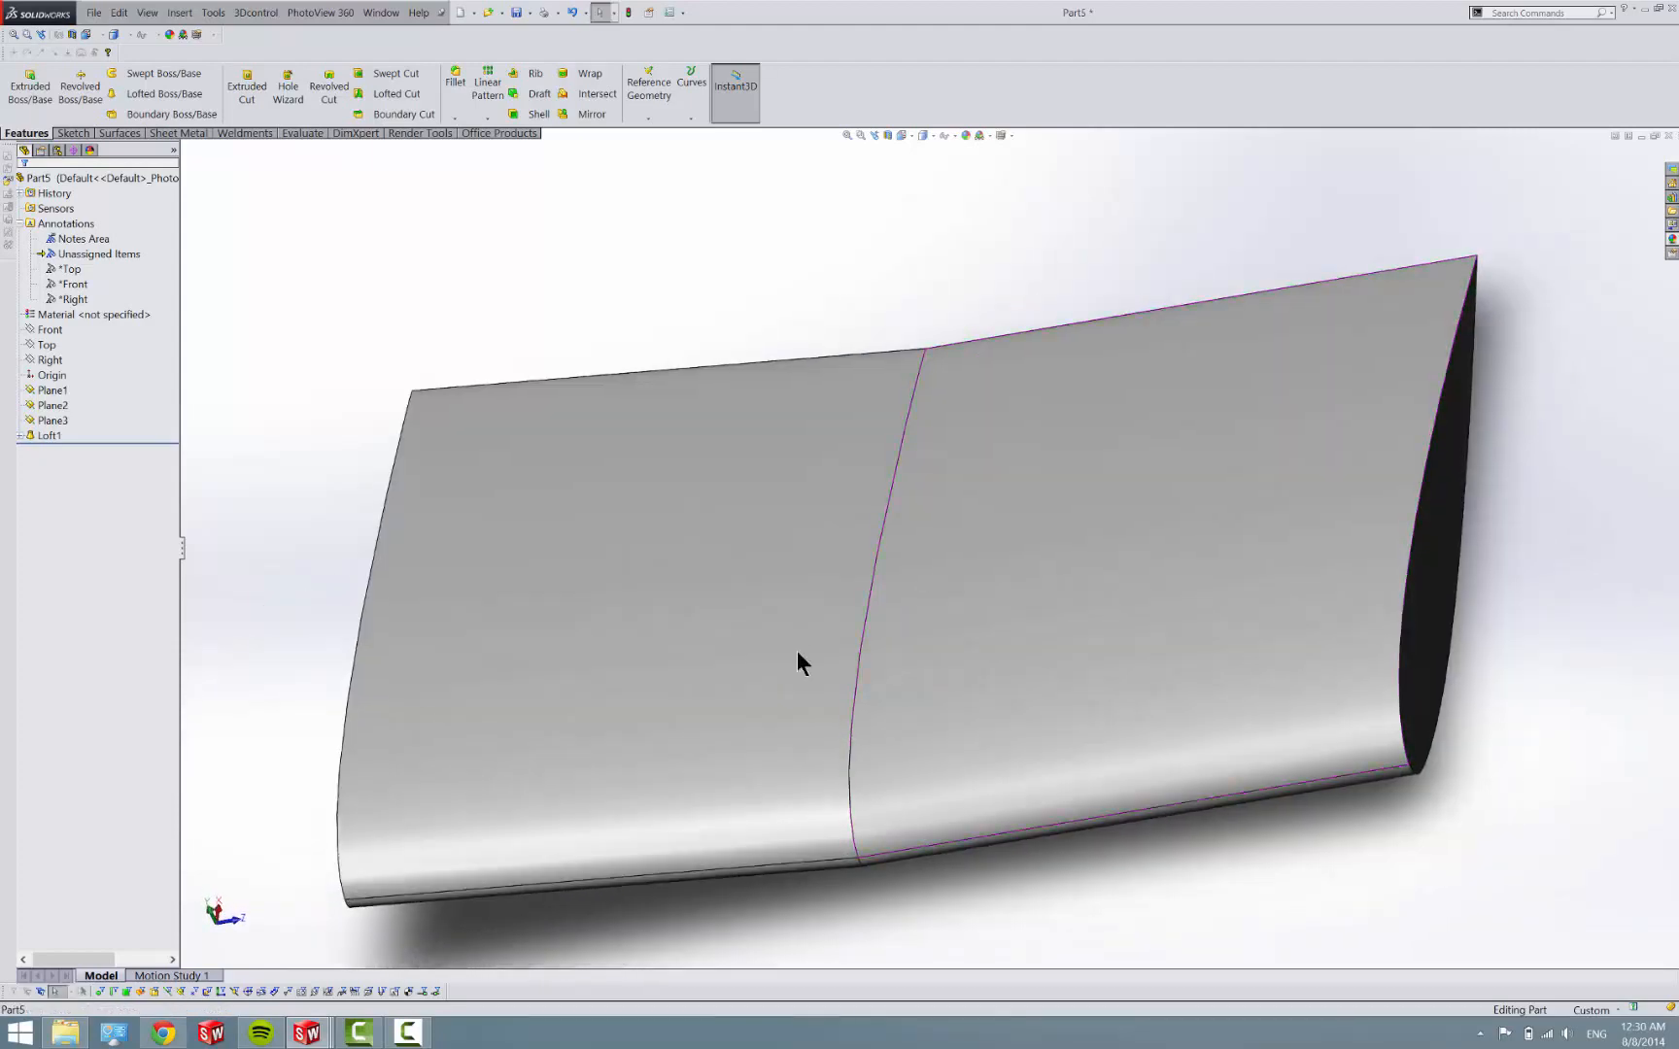
scroll(809, 583, up, 3)
scroll(809, 524, up, 3)
scroll(774, 410, down, 3)
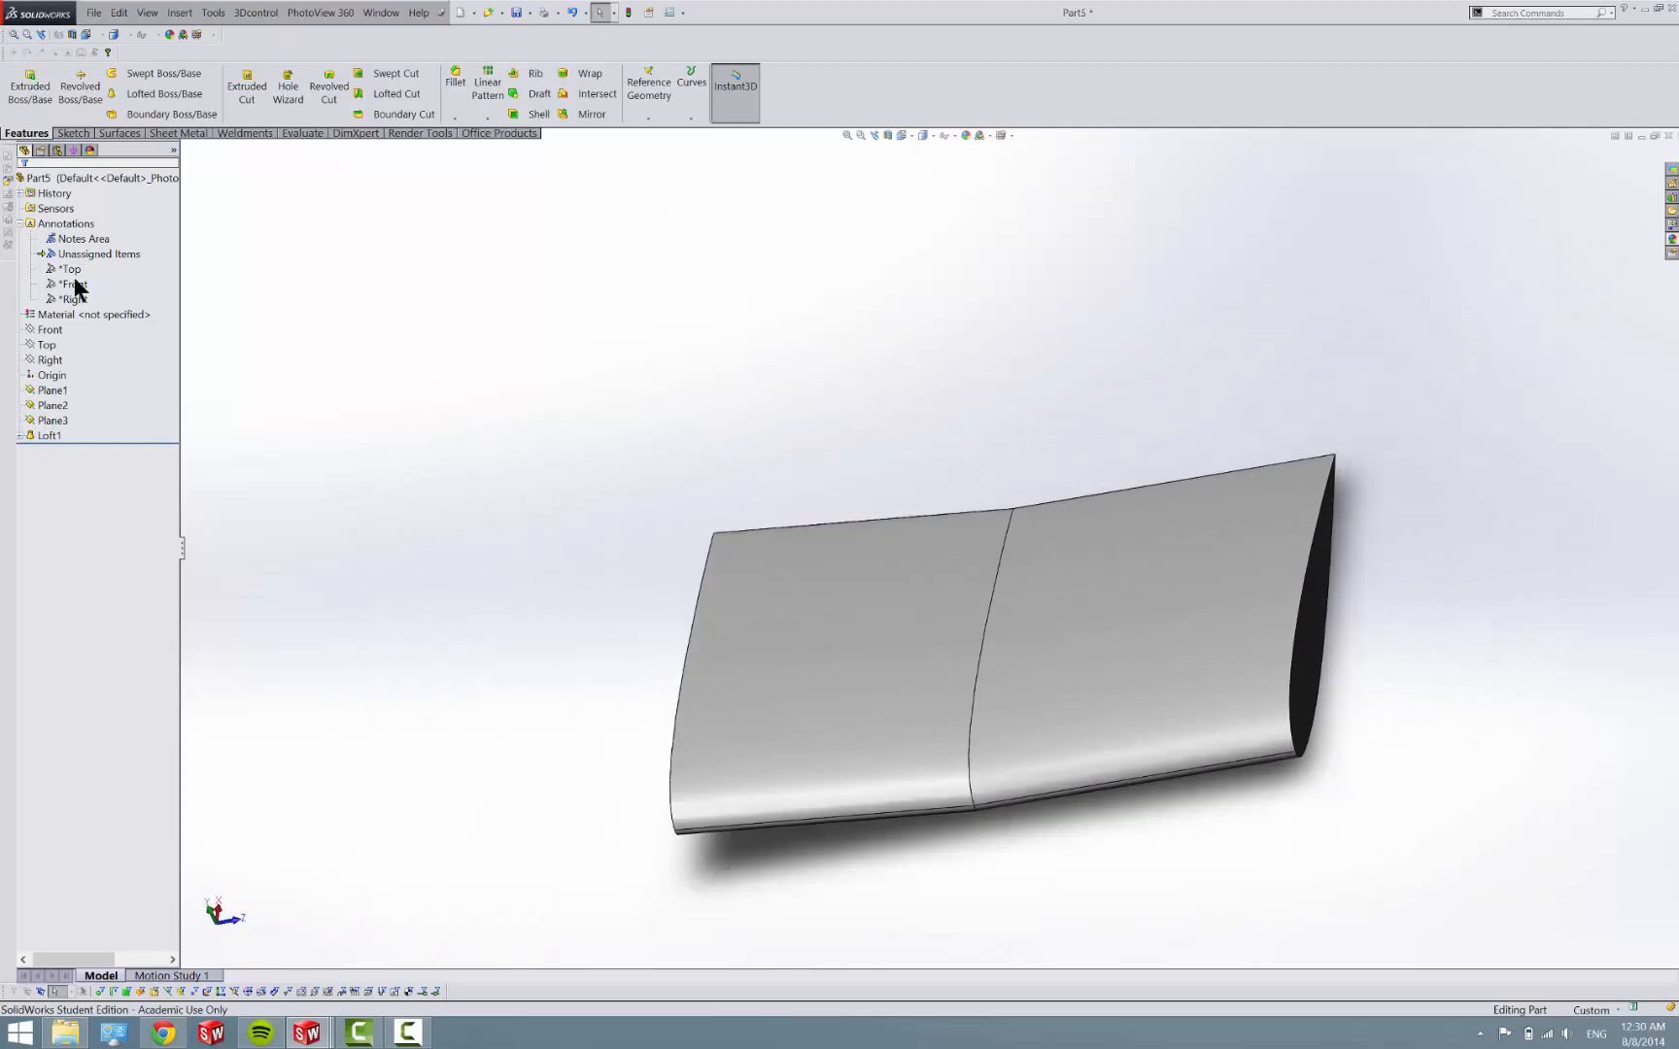
scroll(656, 367, down, 3)
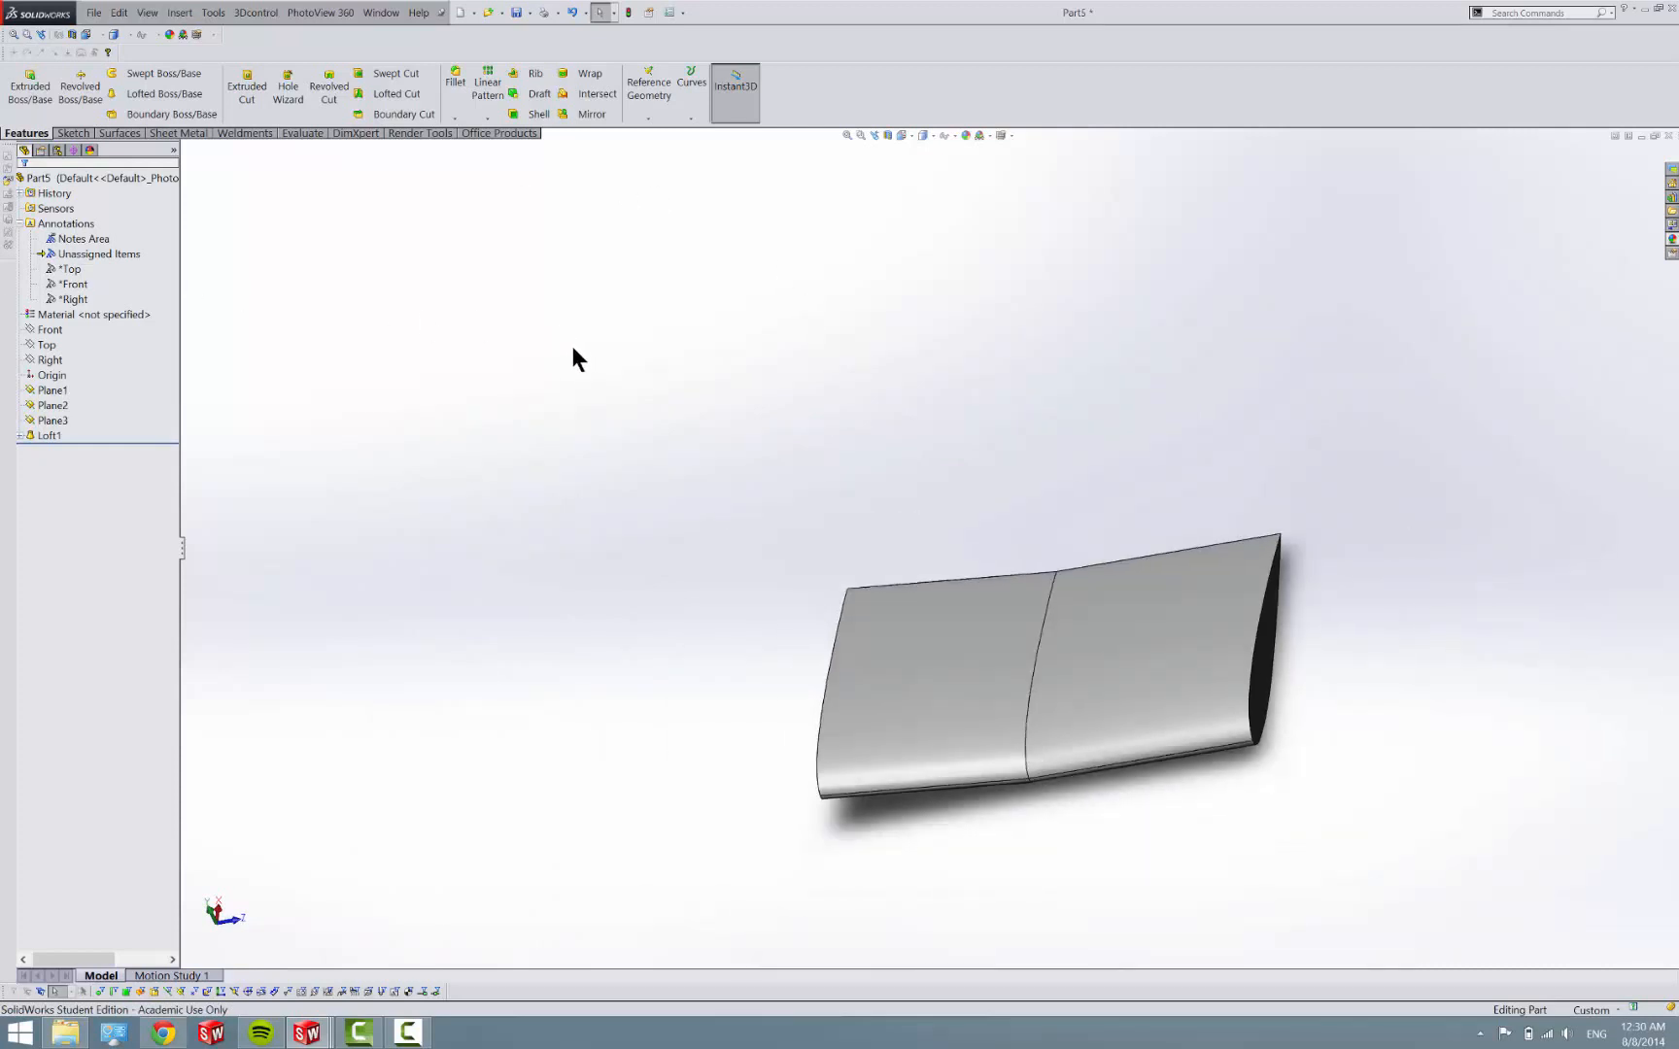
scroll(445, 147, down, 2)
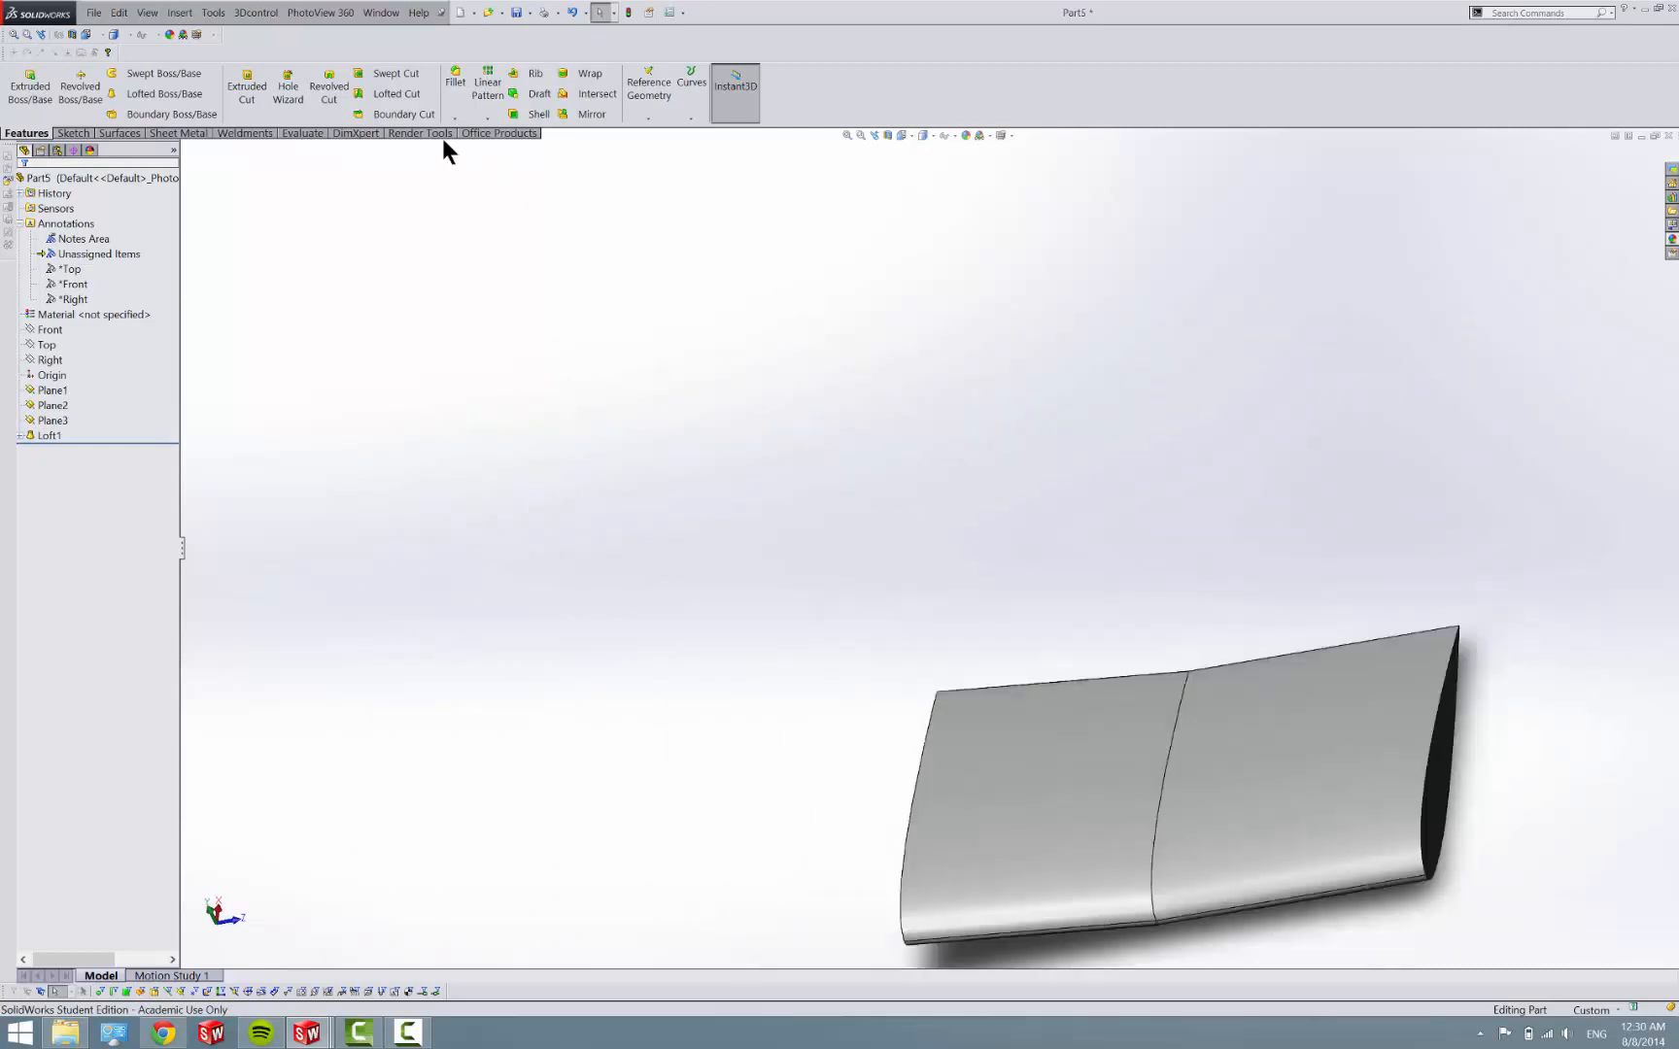
Mirror the Loft1 body across the wing's end face to form Mirror1, the full-span wing.
click(495, 119)
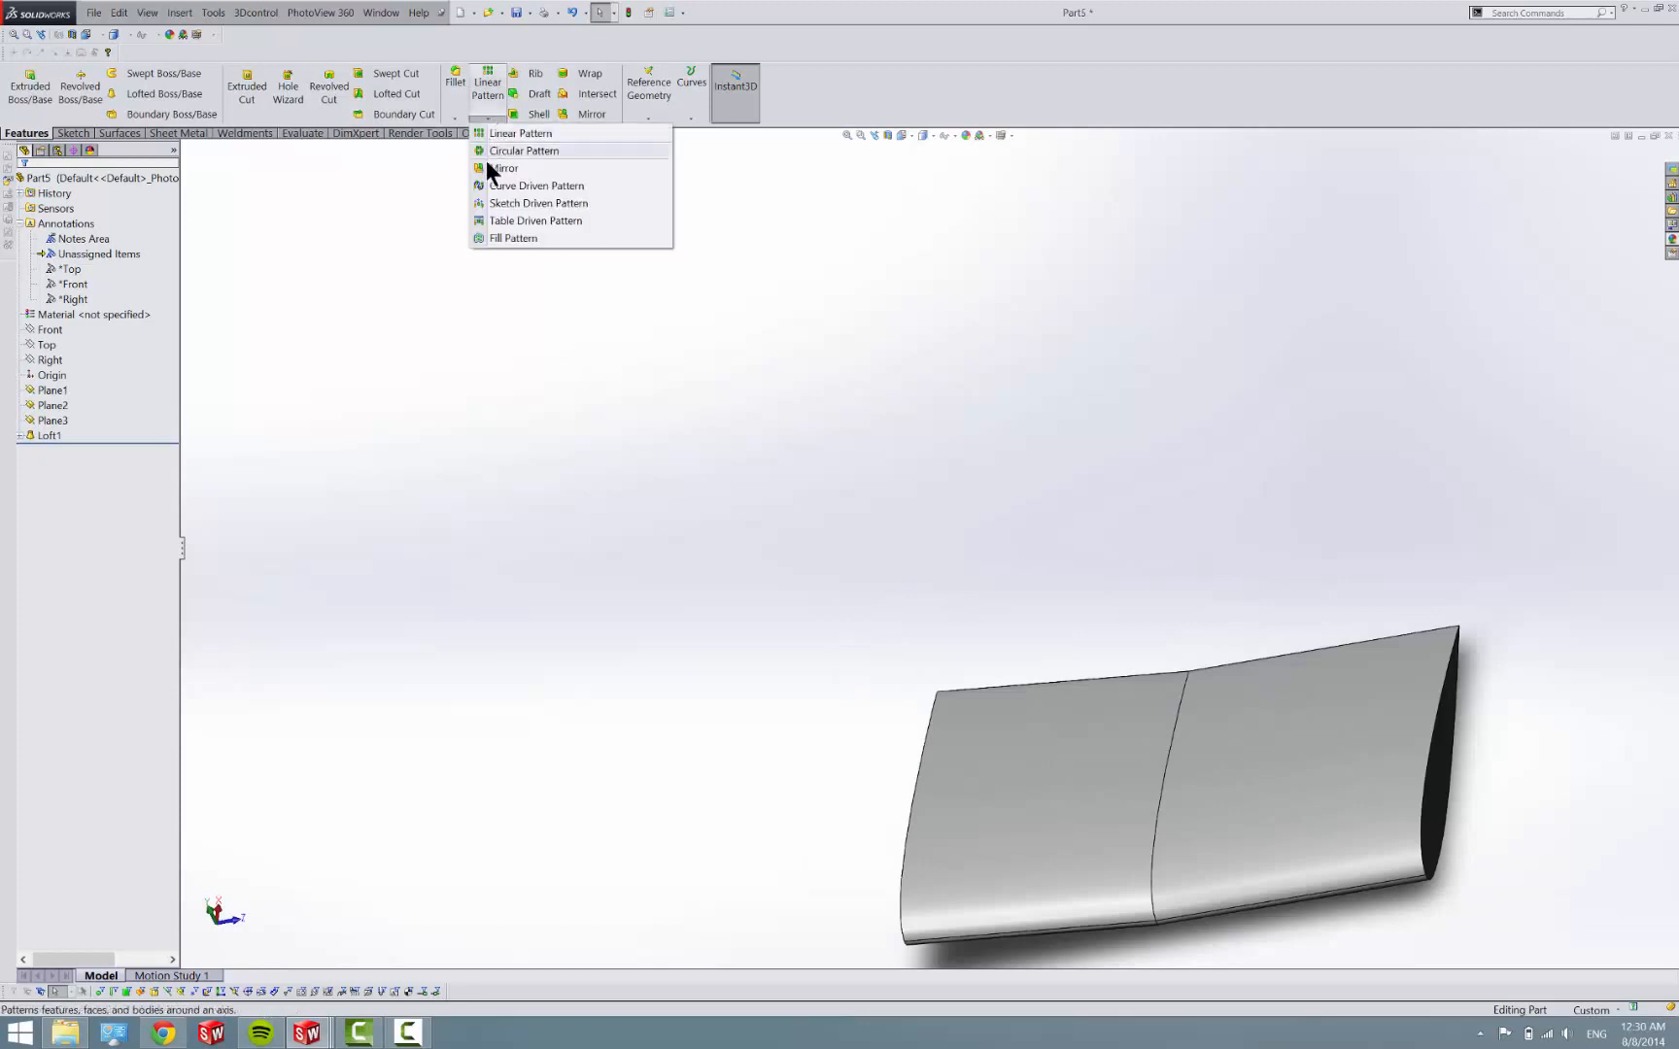
click(486, 169)
scroll(788, 481, up, 2)
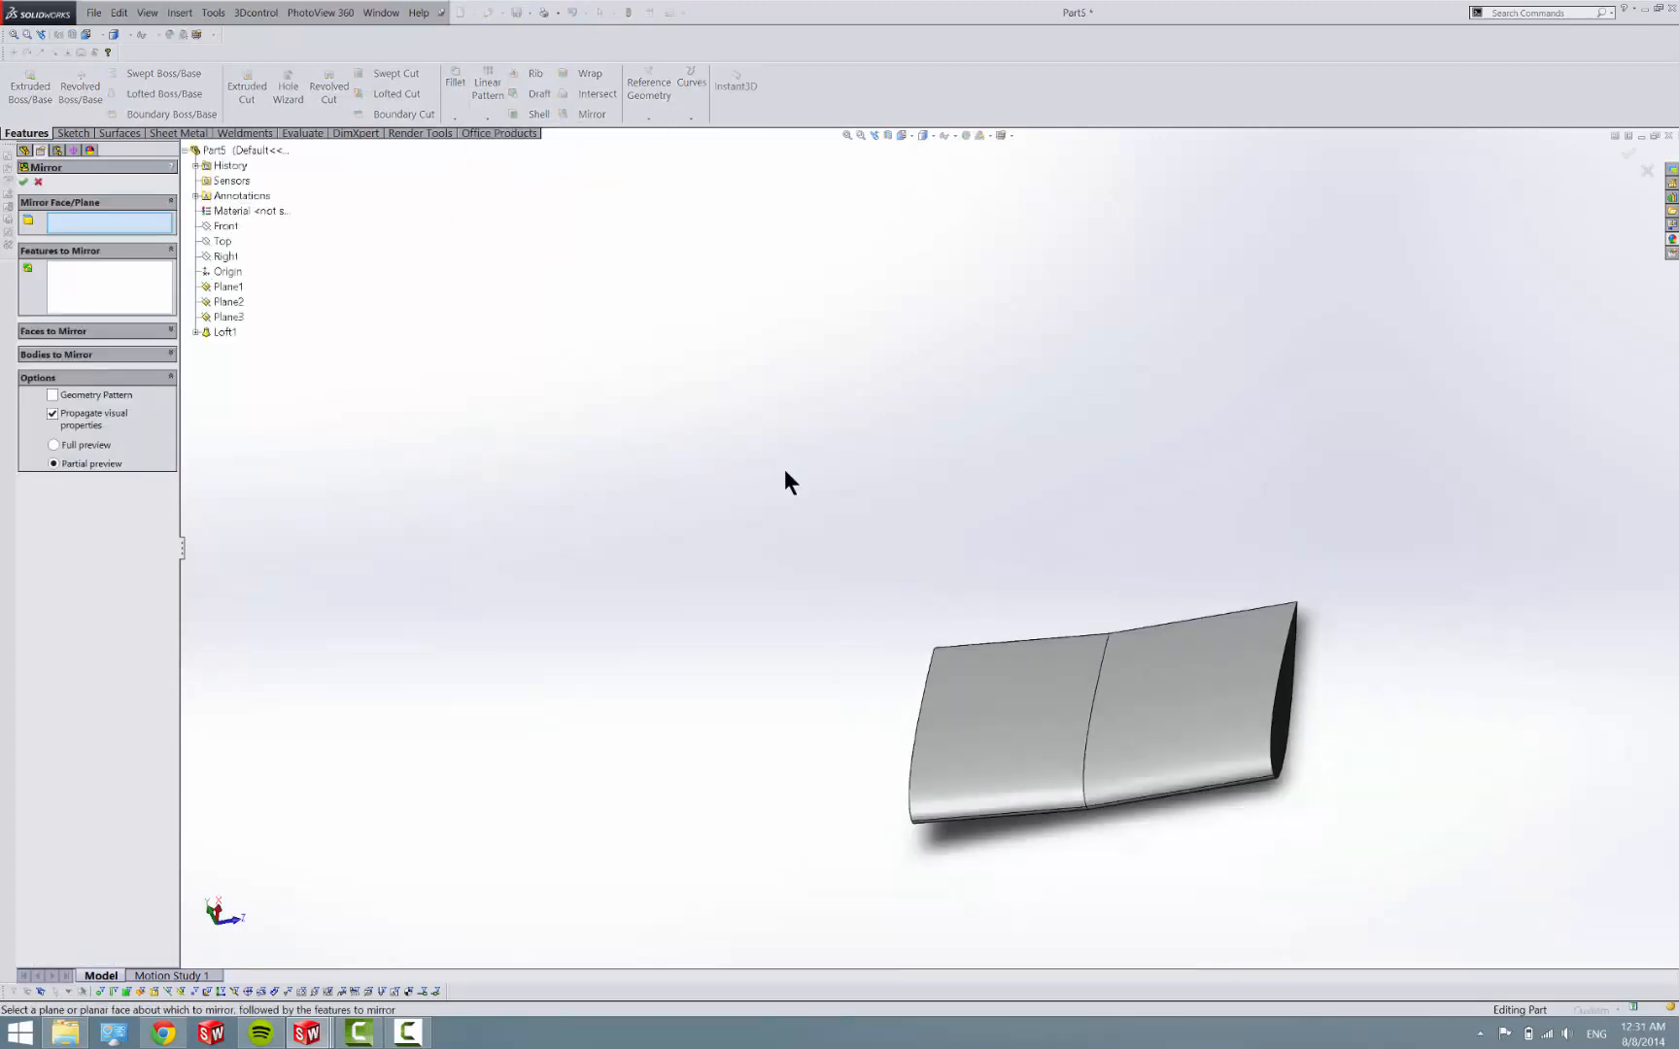
click(1286, 696)
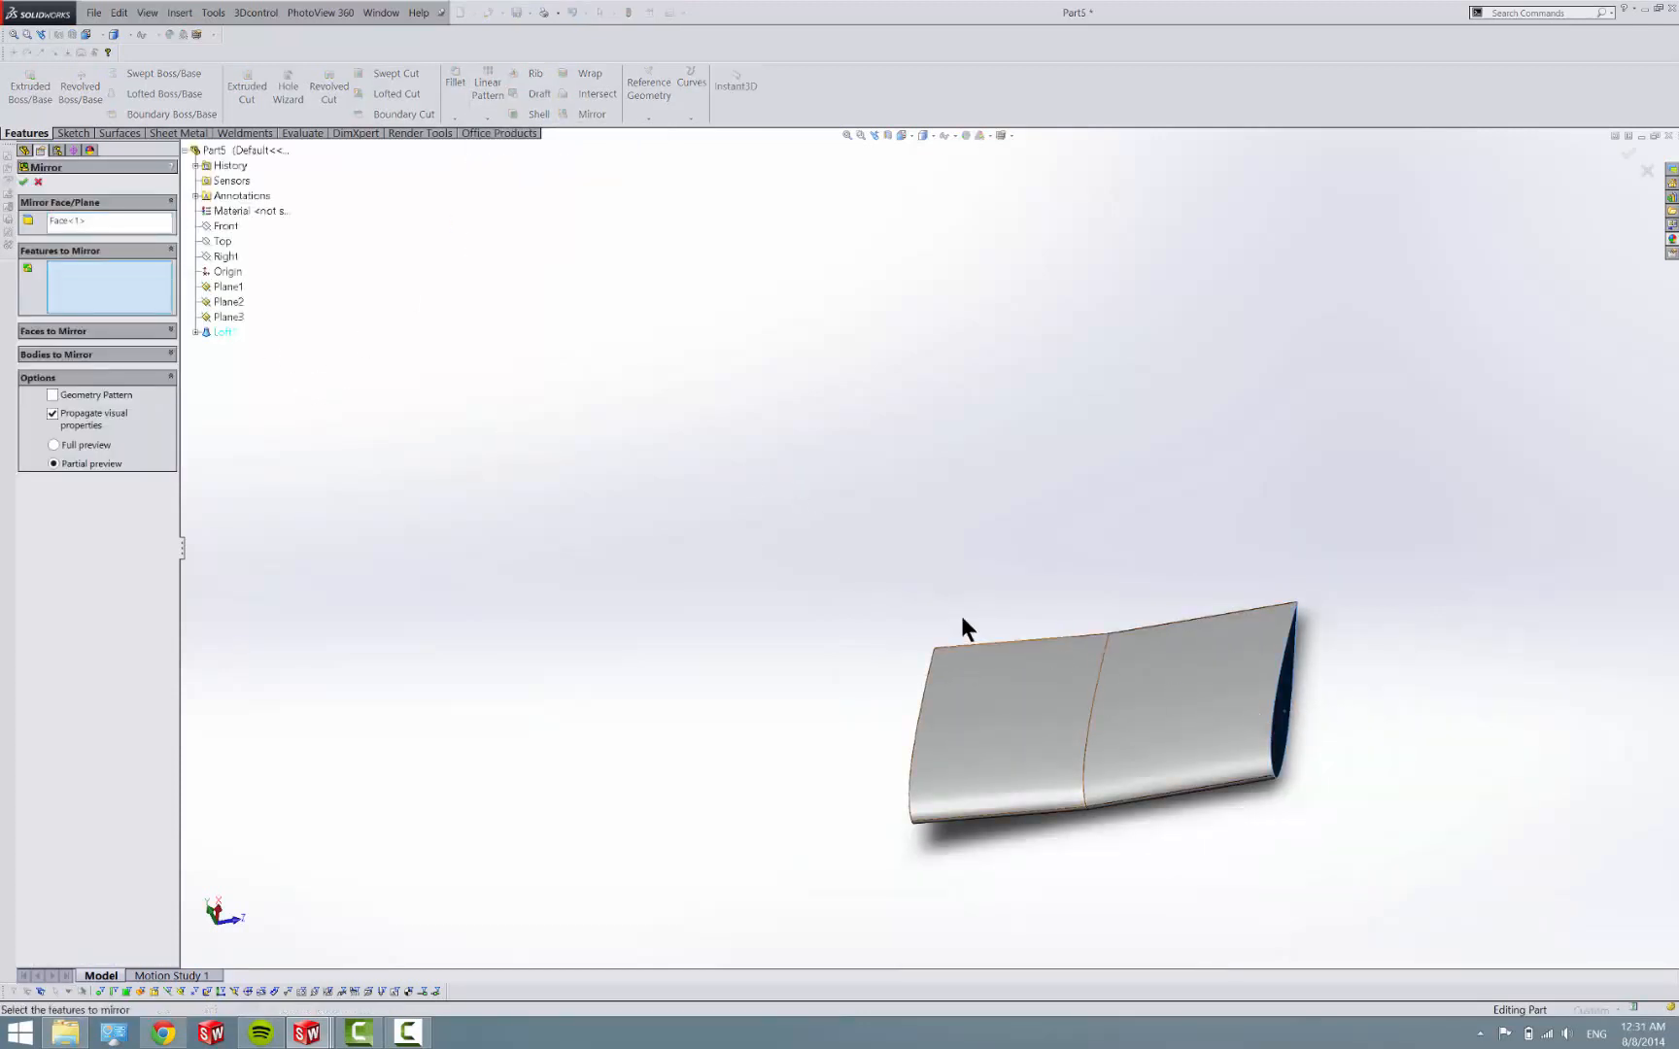
click(84, 352)
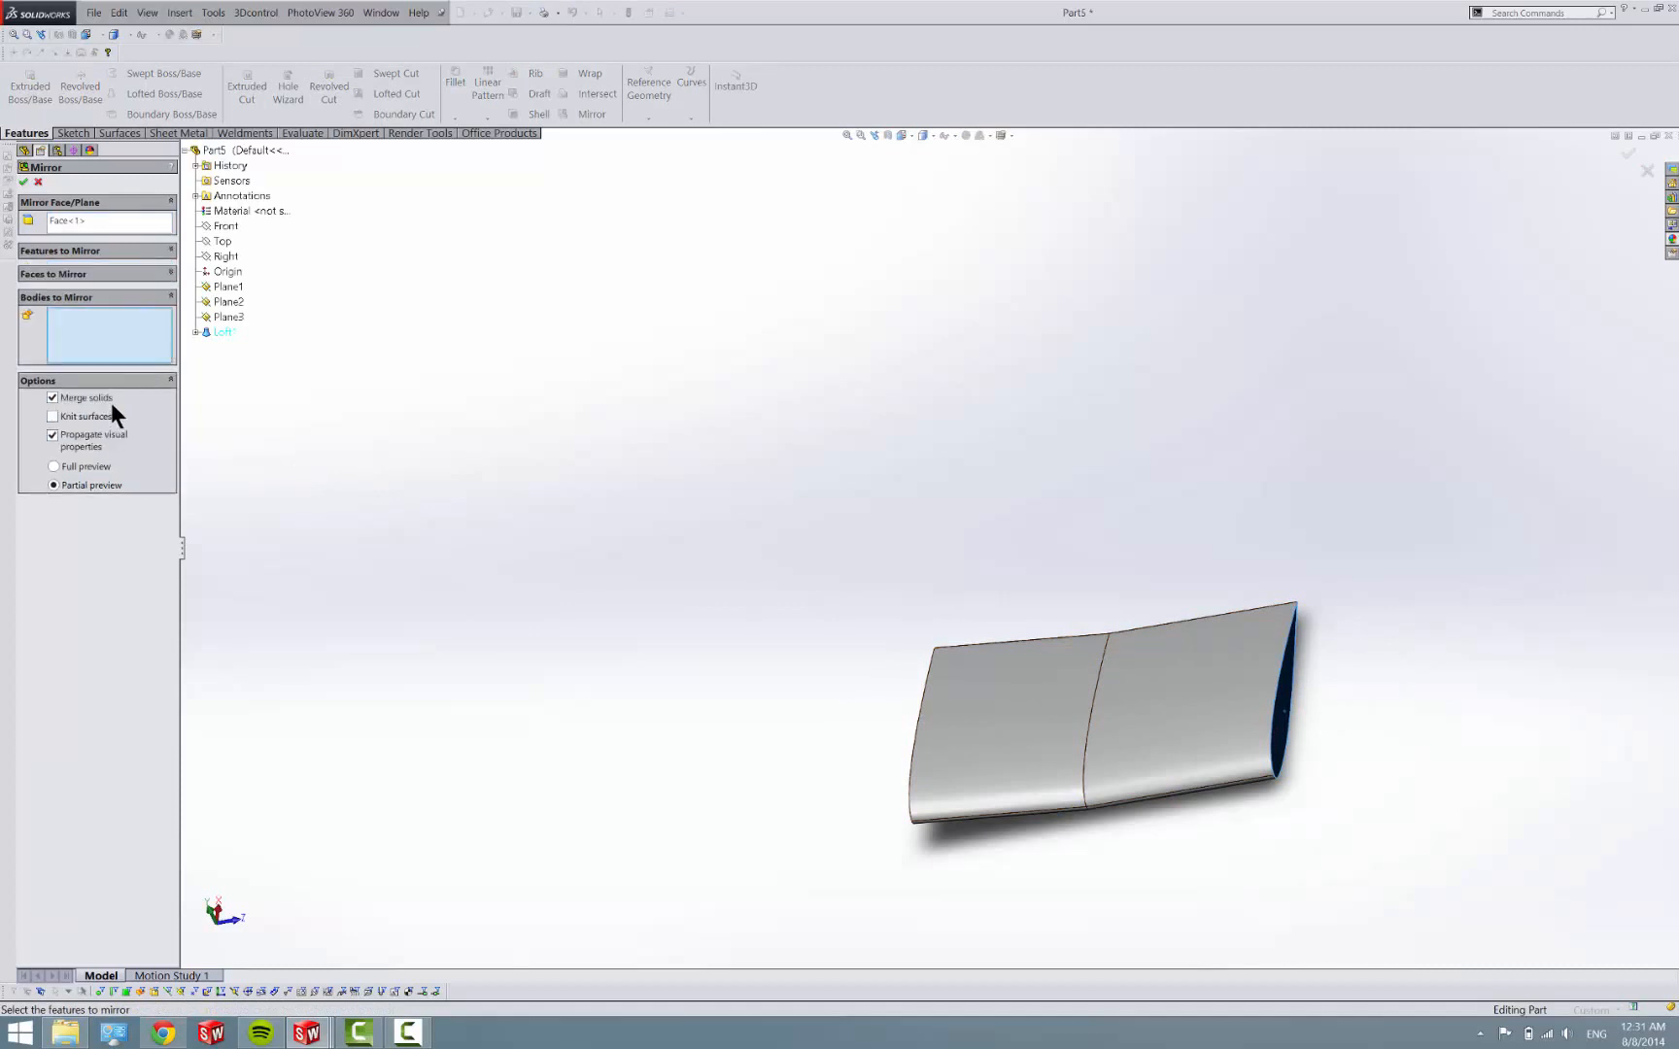
click(984, 758)
click(330, 371)
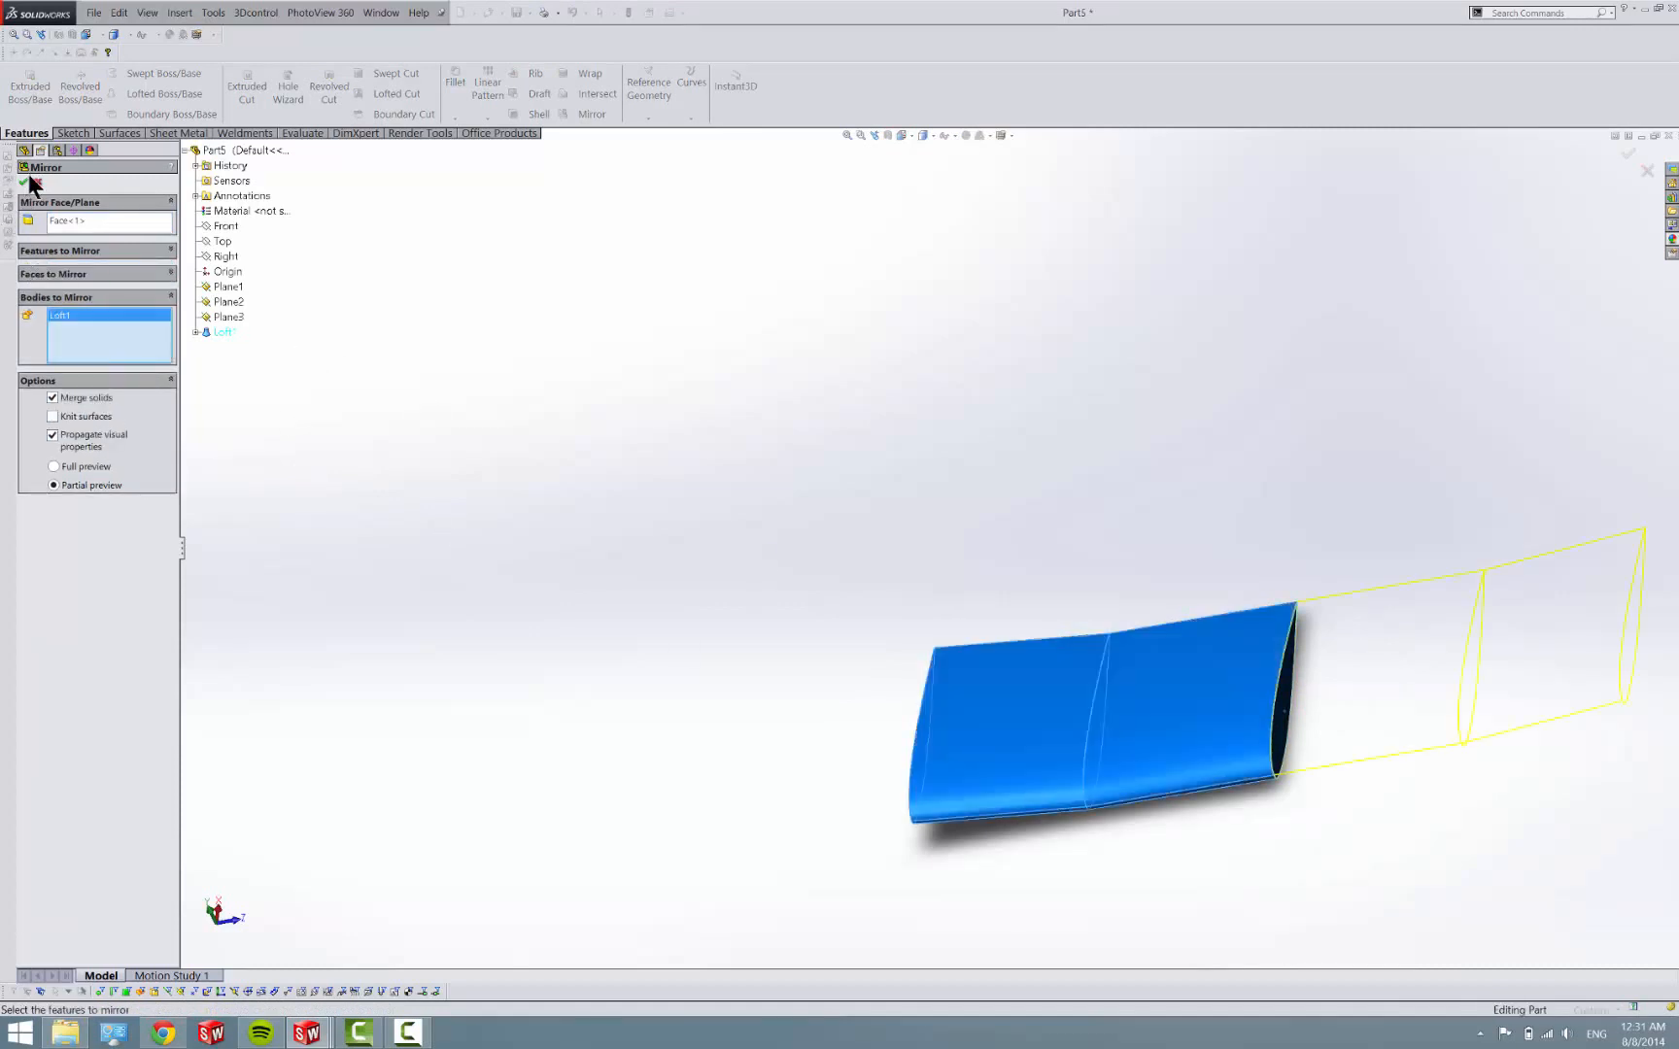
click(24, 182)
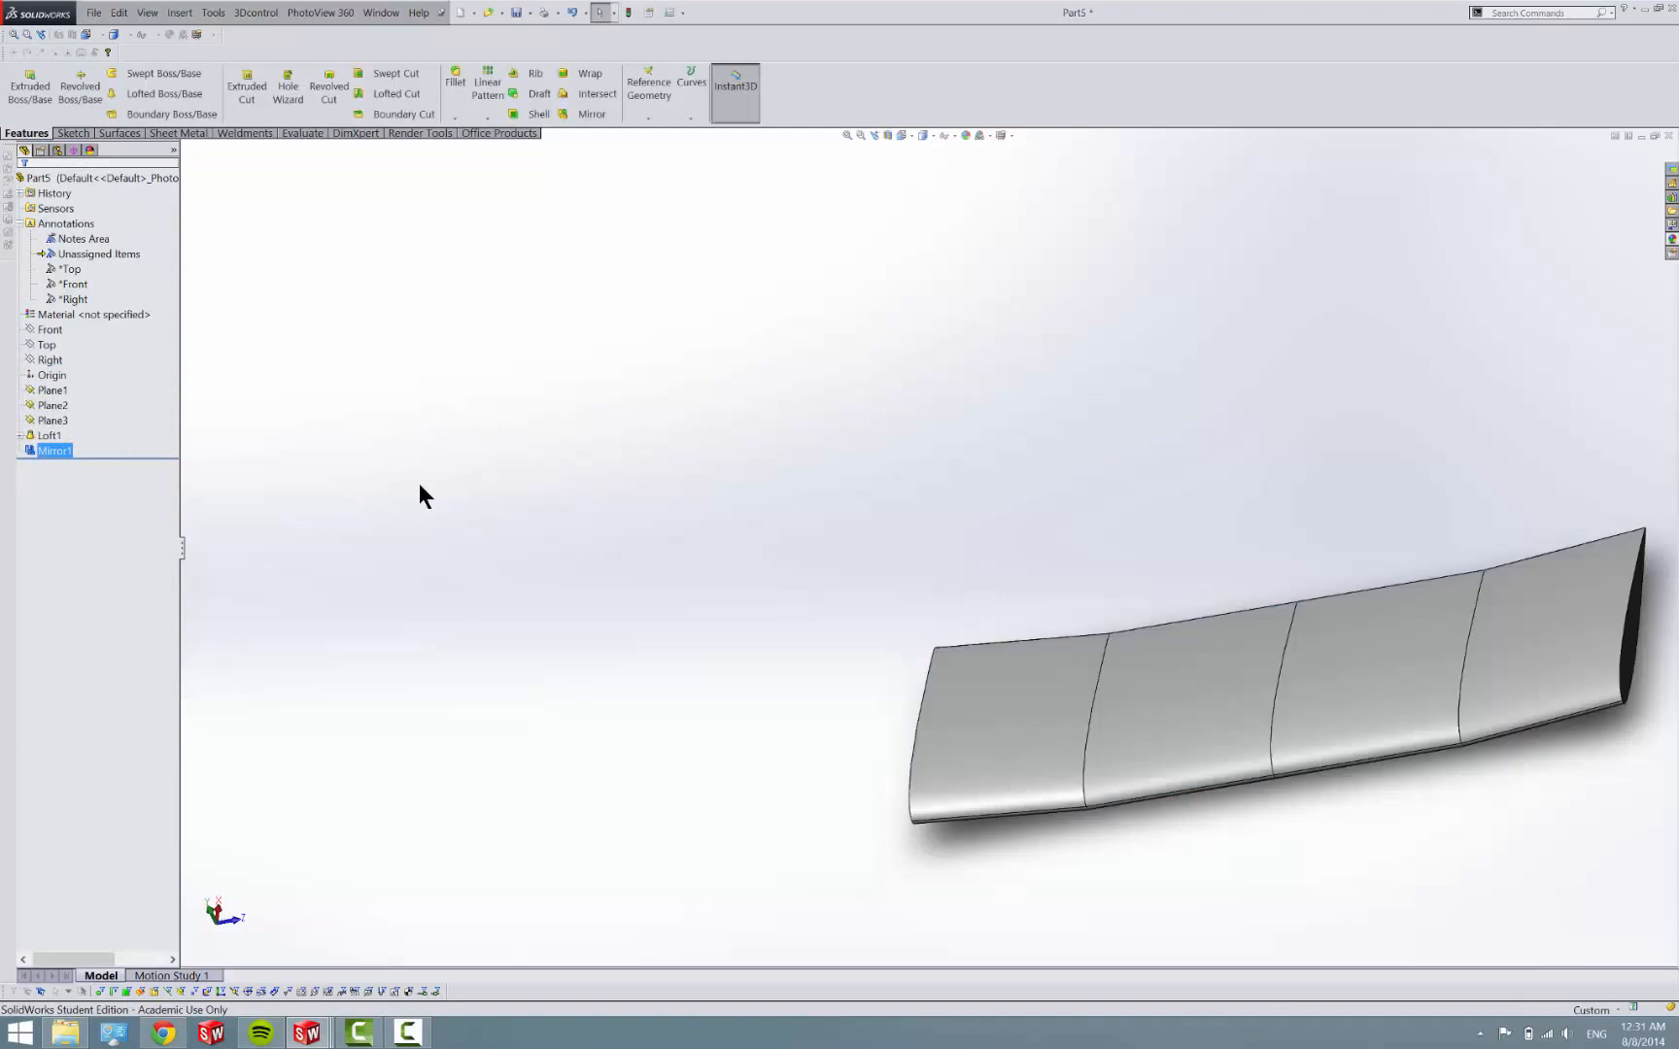
scroll(1119, 646, down, 3)
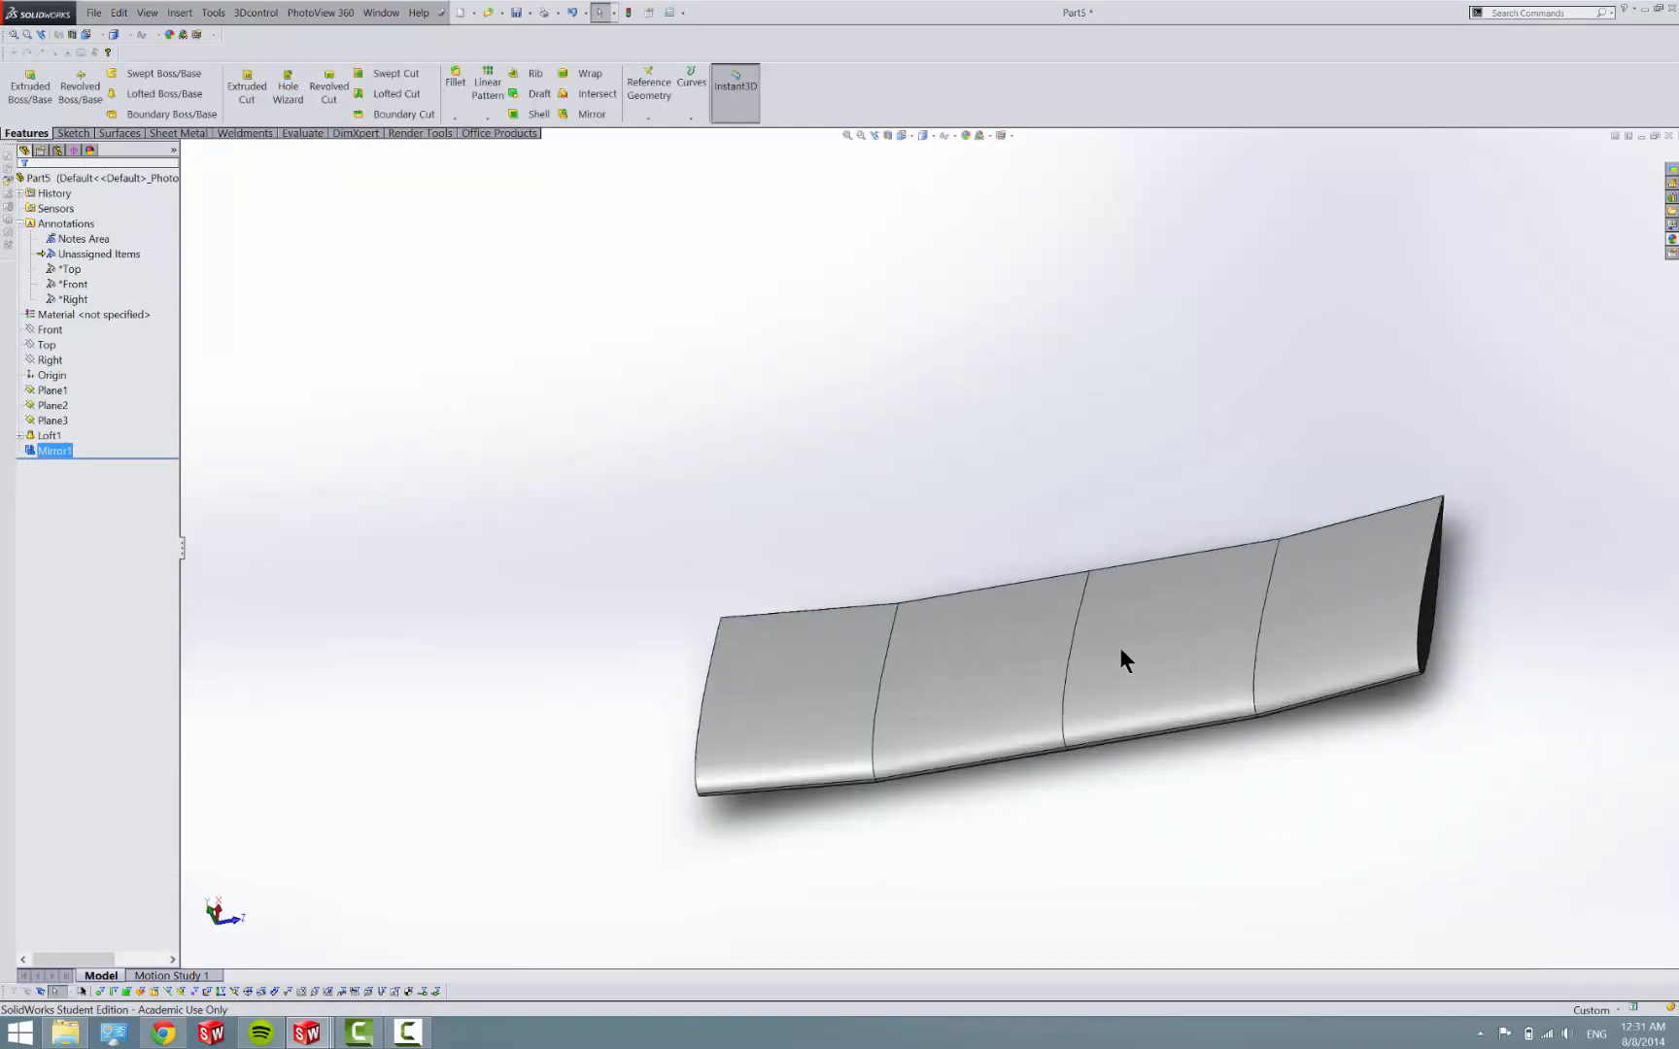
scroll(1120, 647, down, 3)
mouse_move(1119, 630)
middle_down()
mouse_move(1109, 486)
mouse_move(1176, 537)
middle_up()
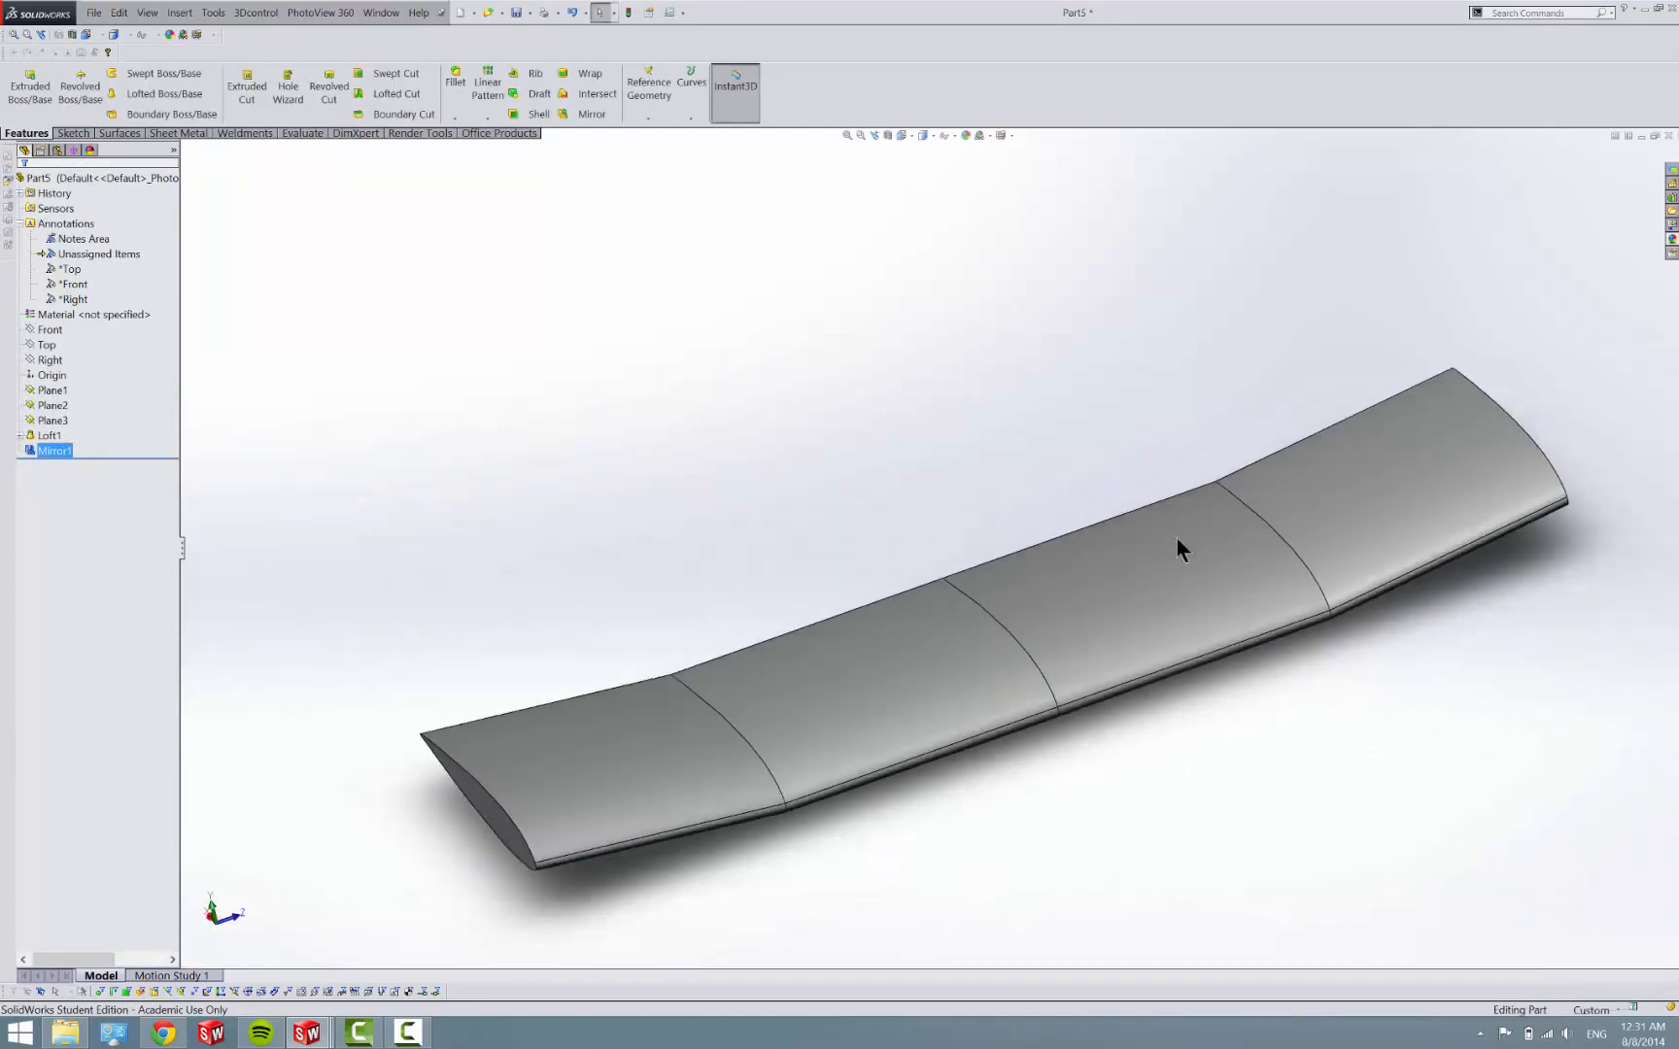
key(f)
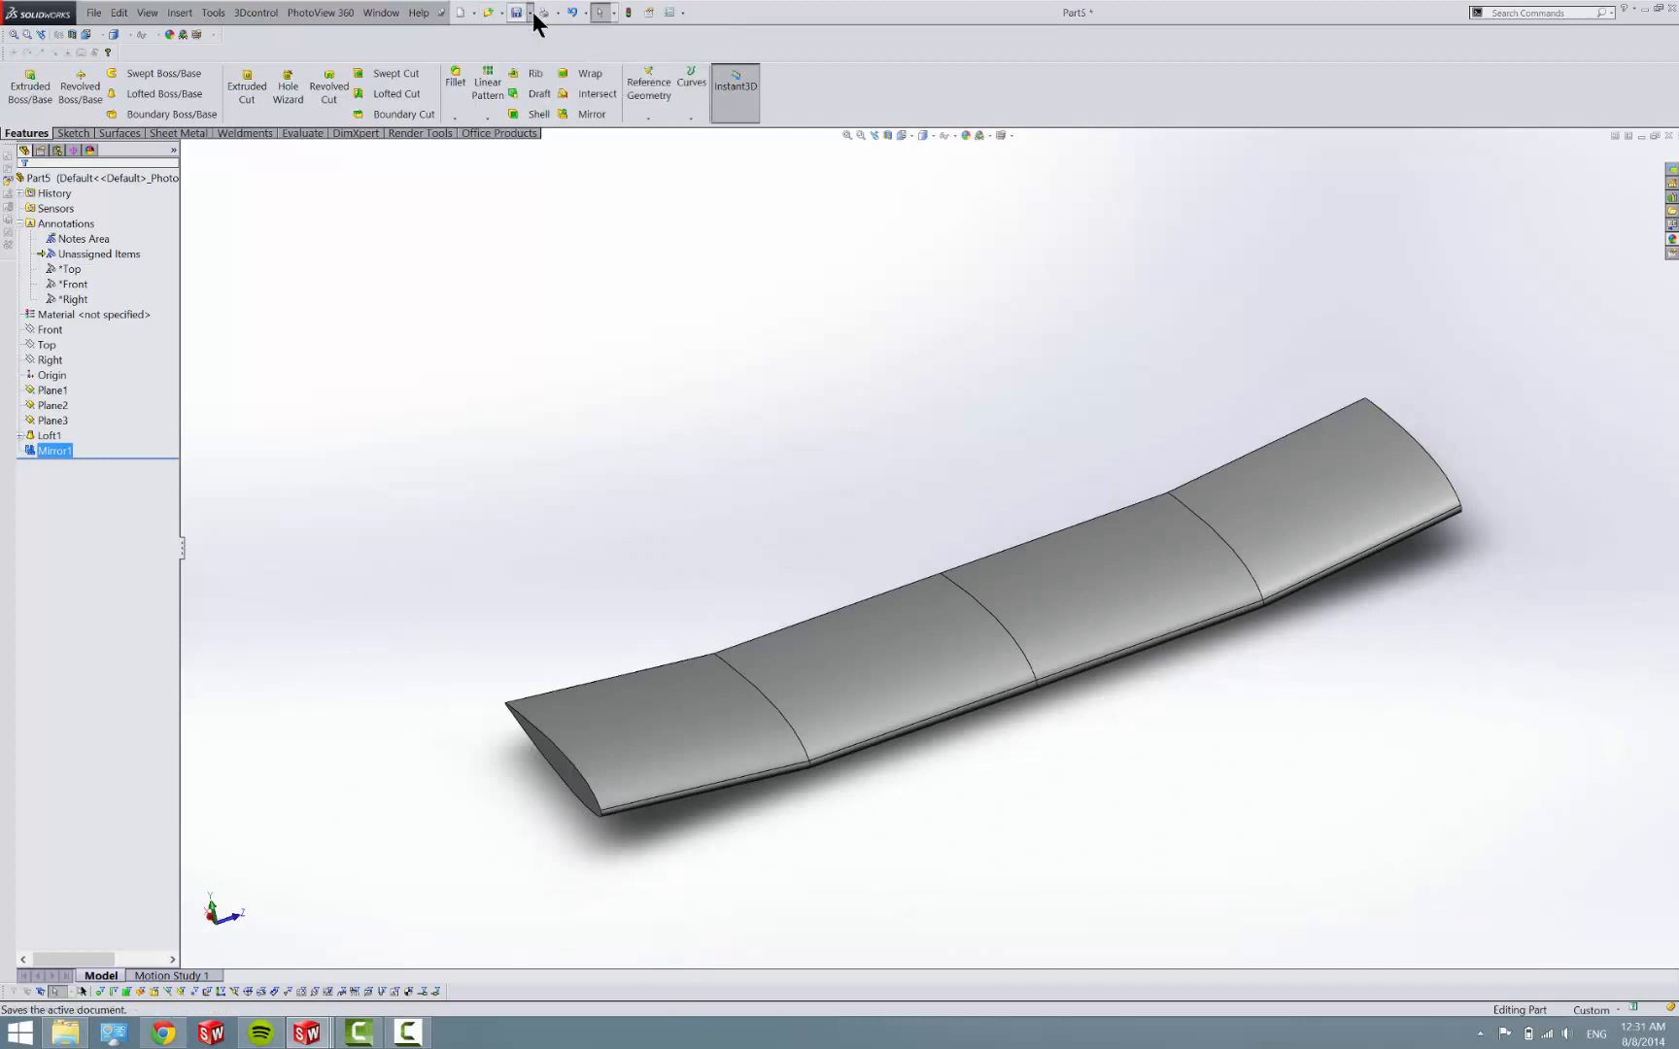
Start Save As and create a new folder named video inside Cessna Plane.
click(681, 372)
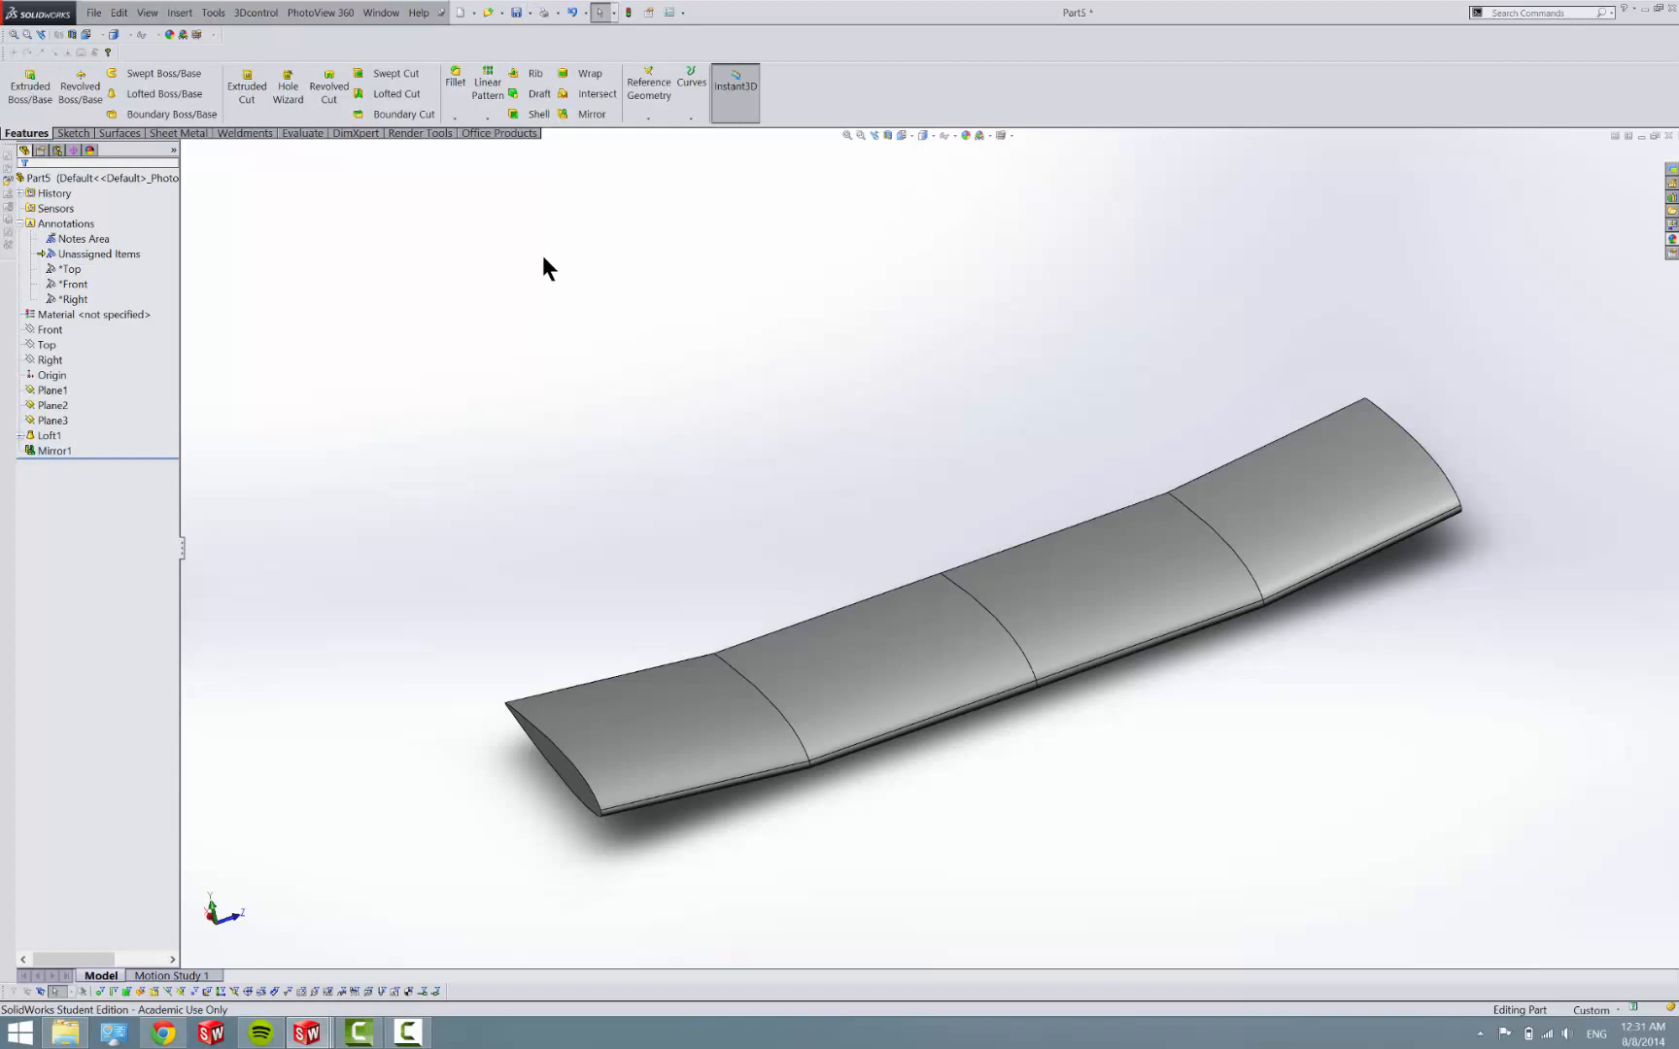
click(529, 14)
click(532, 30)
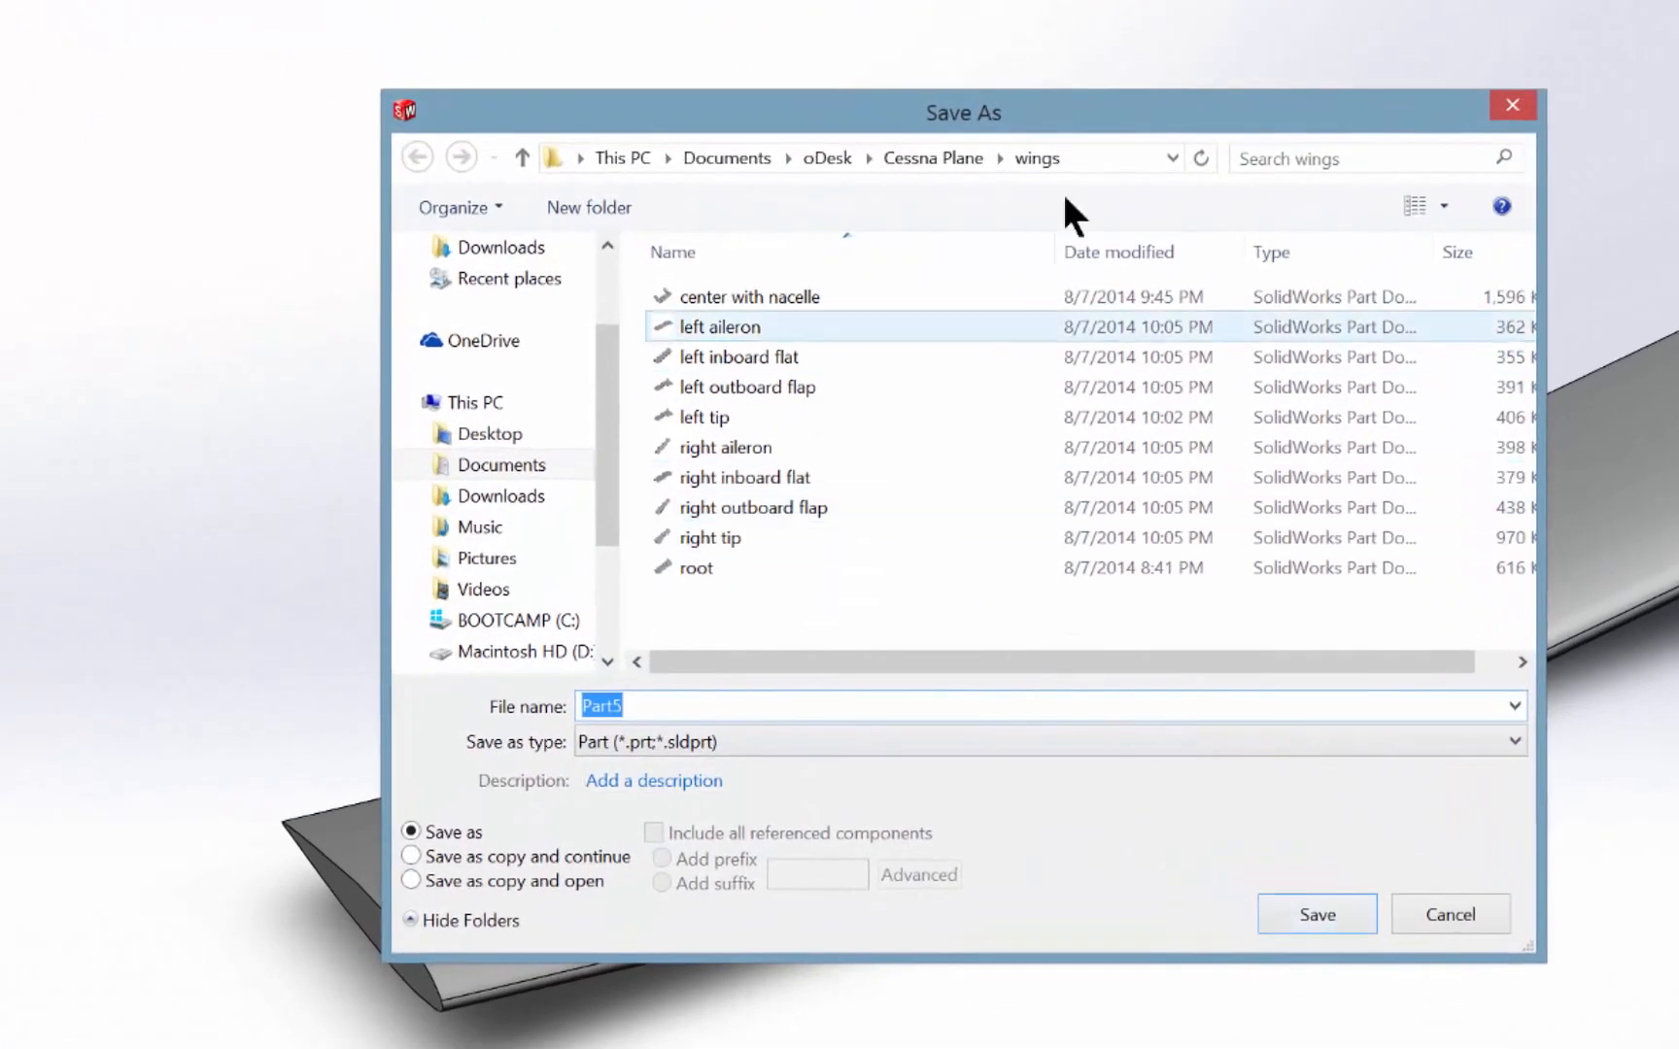
click(933, 158)
right_click(914, 551)
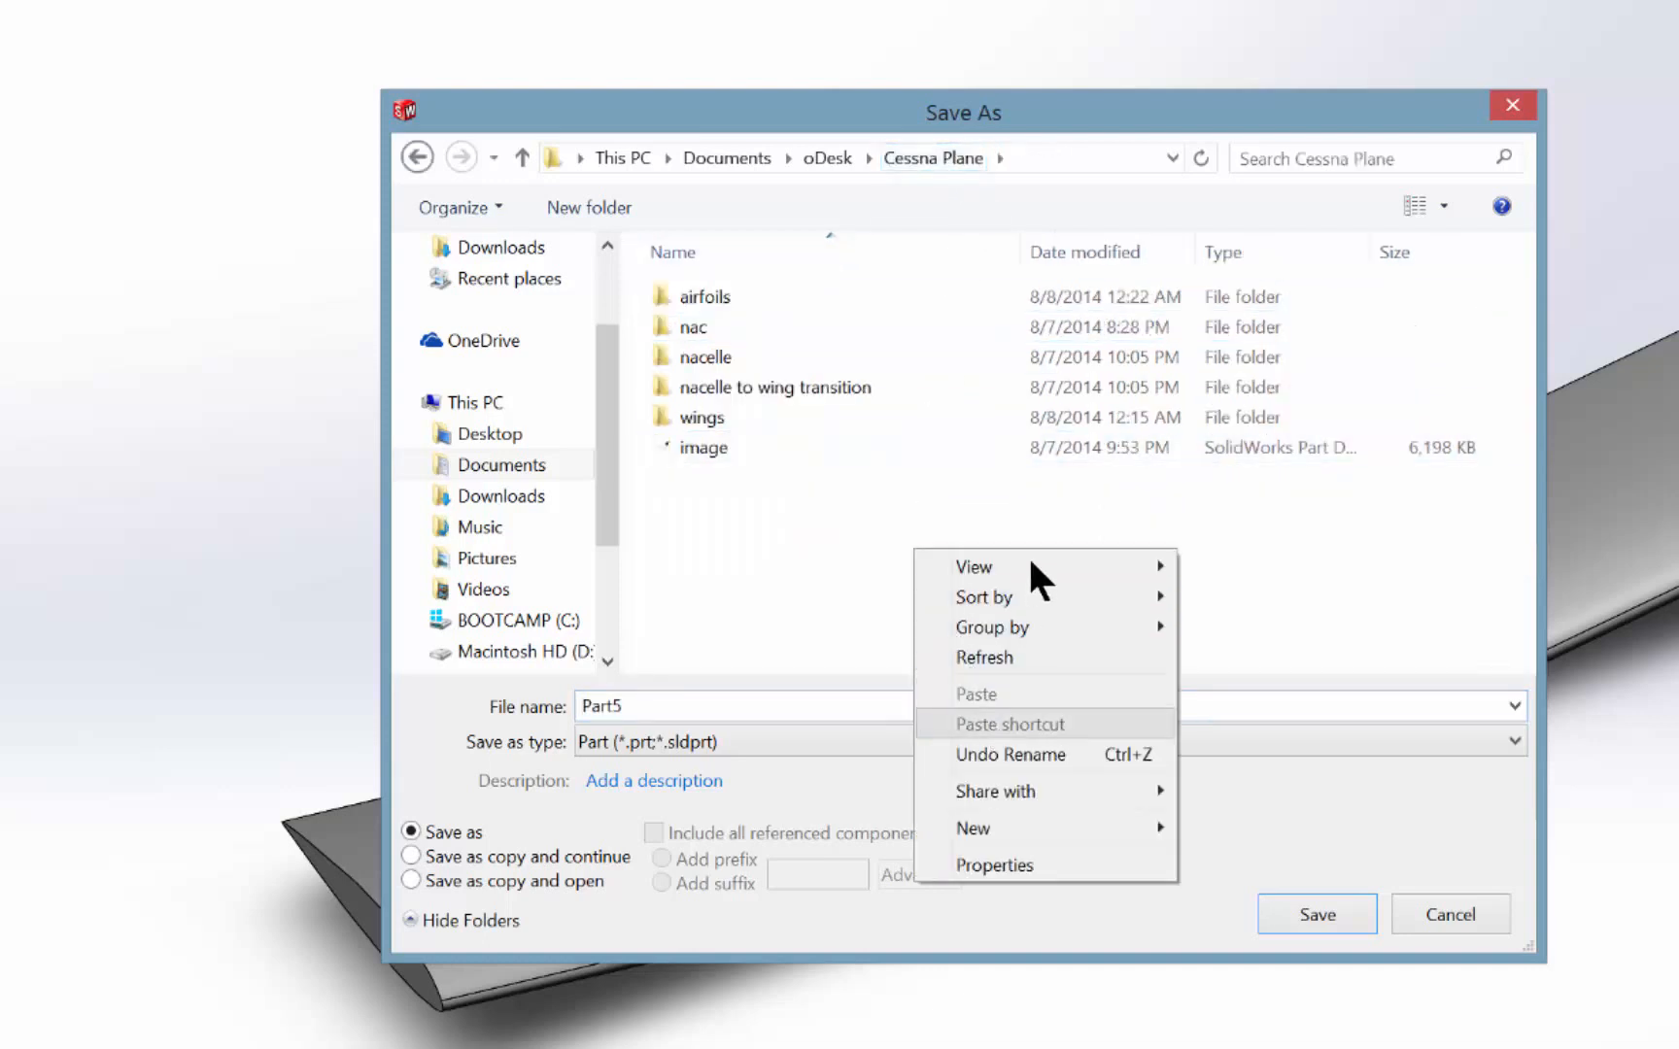
mouse_move(973, 828)
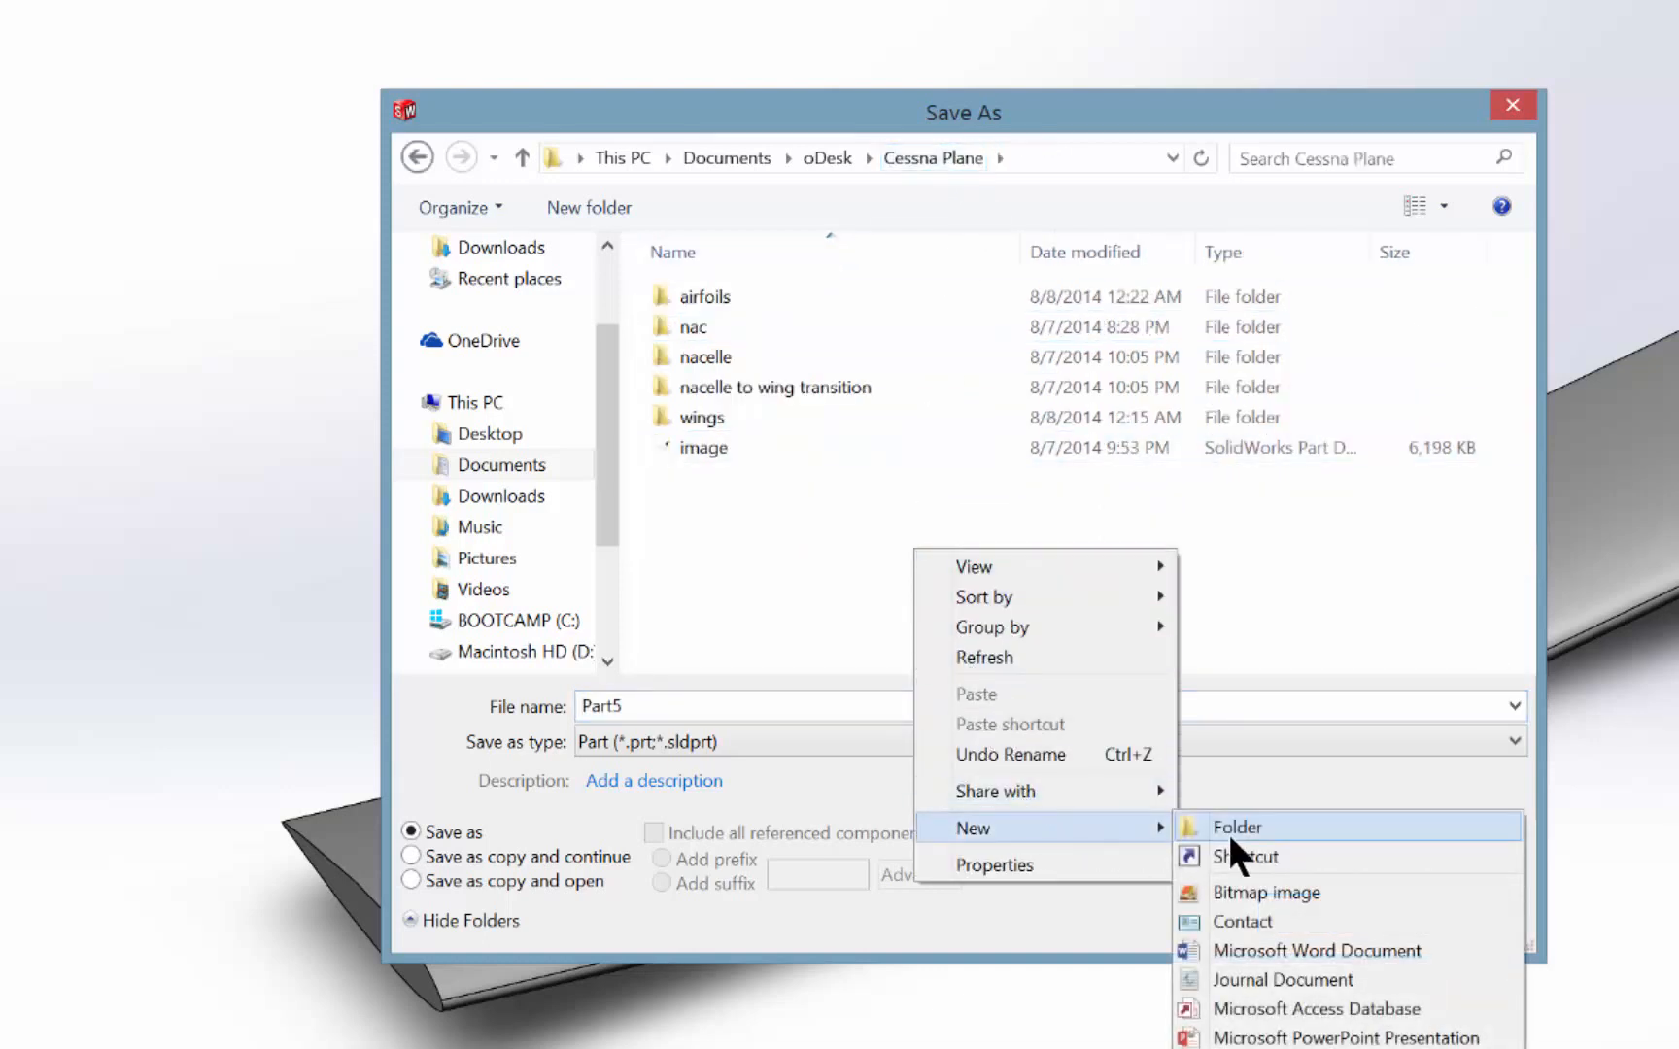
click(1228, 831)
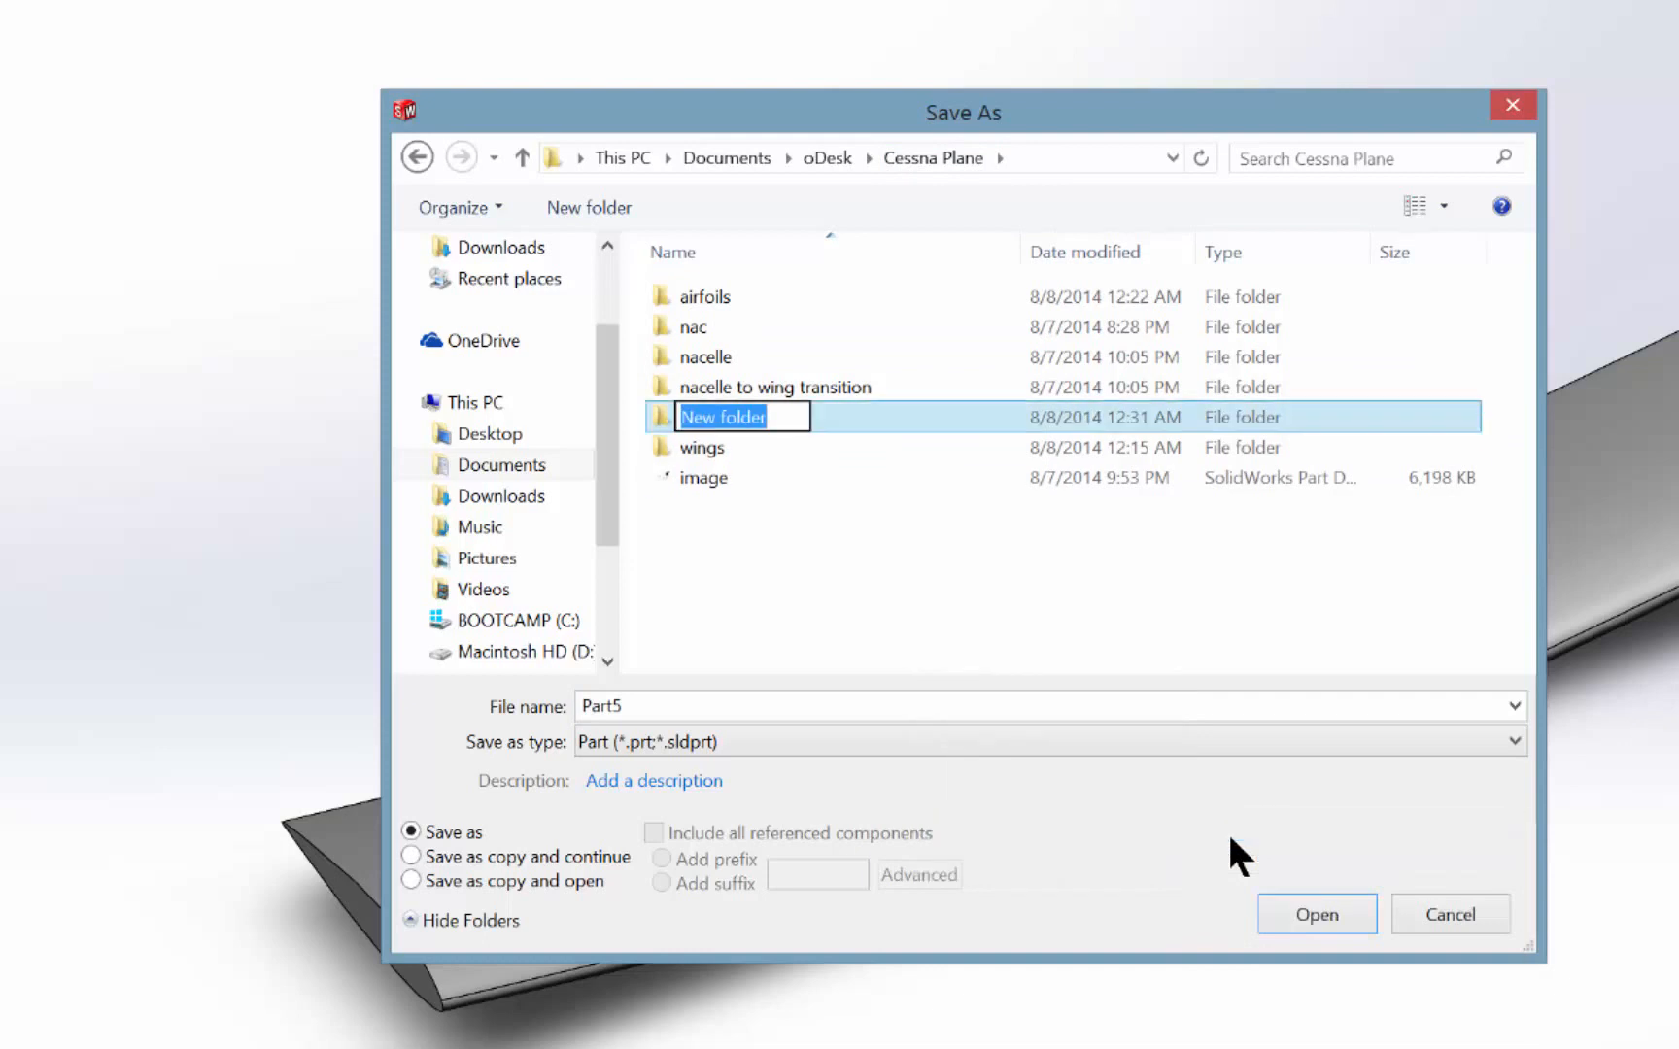
text(video)
key(Return)
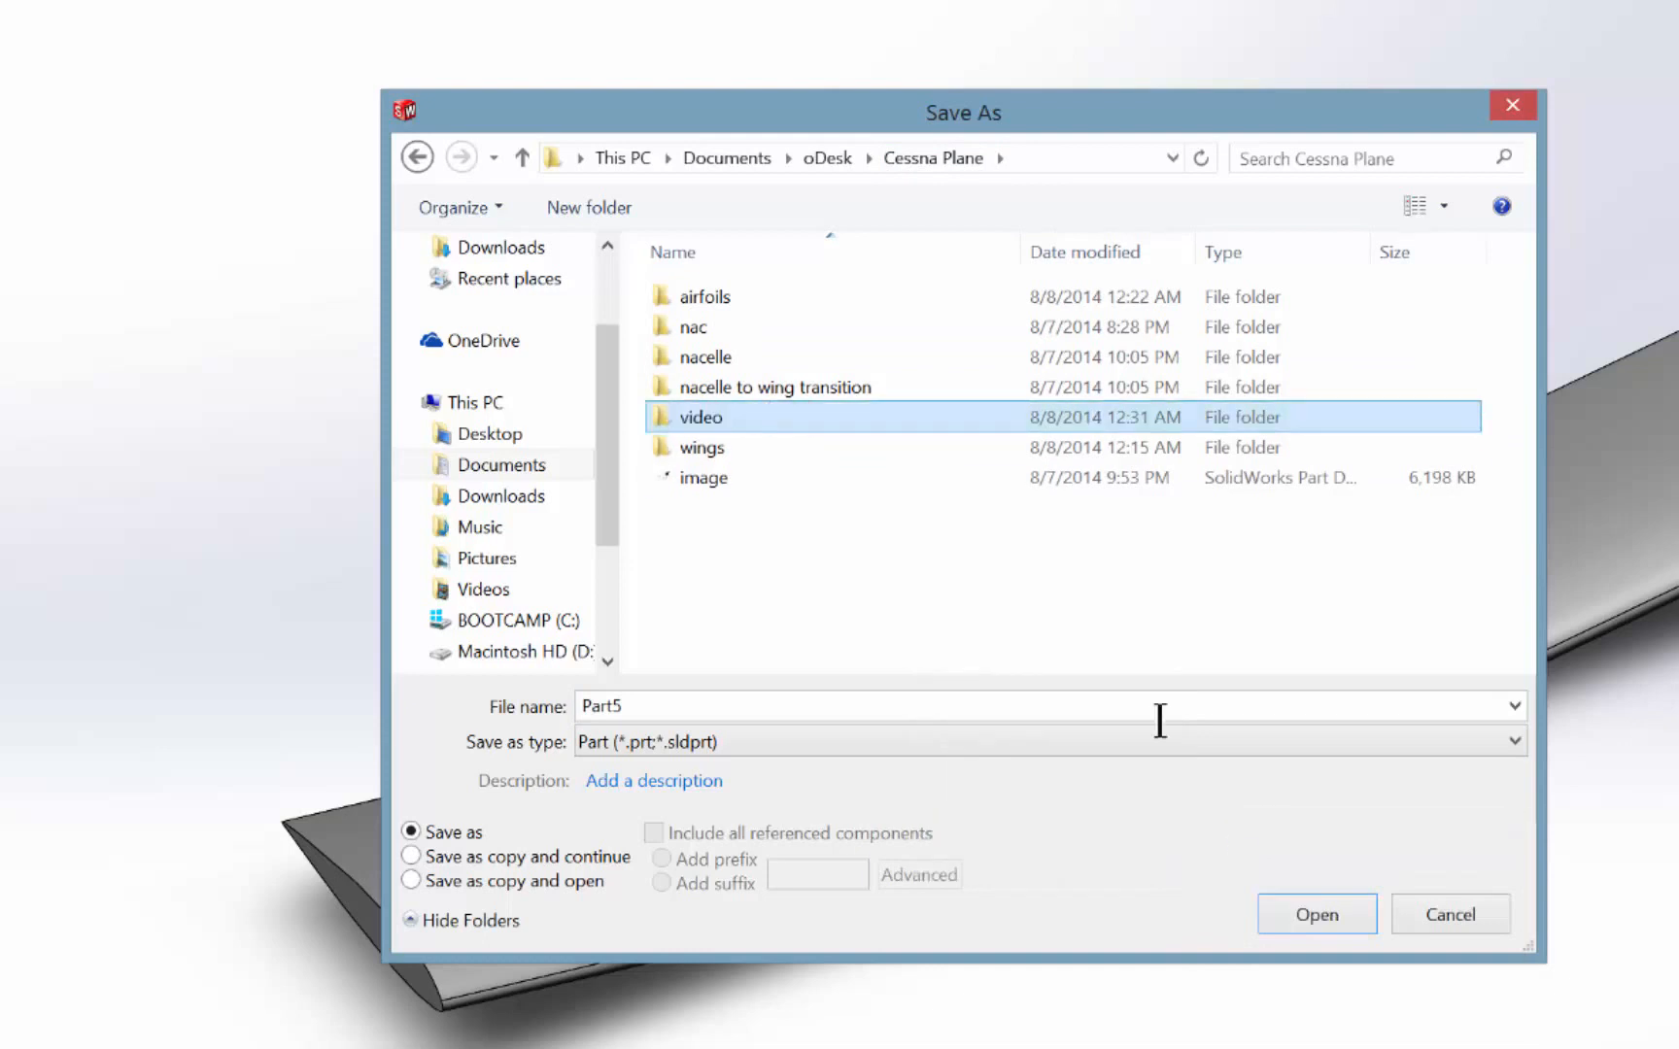
Save the part as center inside the video folder.
double_click(760, 415)
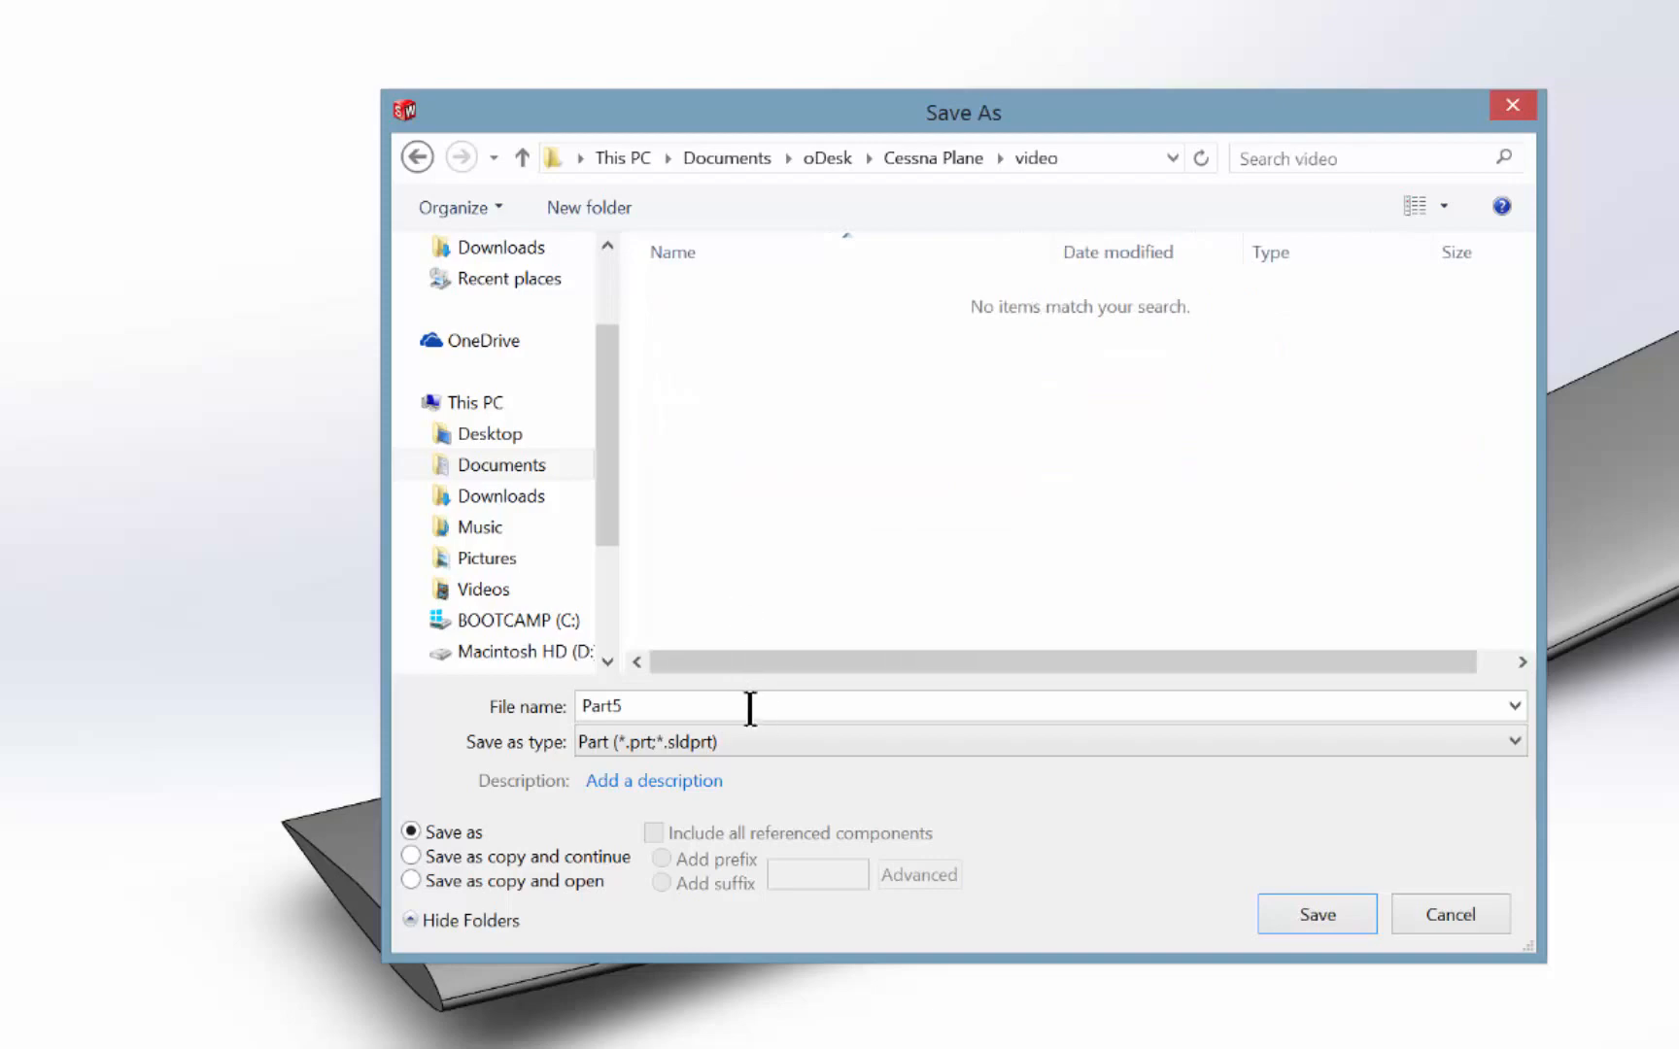
click(749, 710)
text(center)
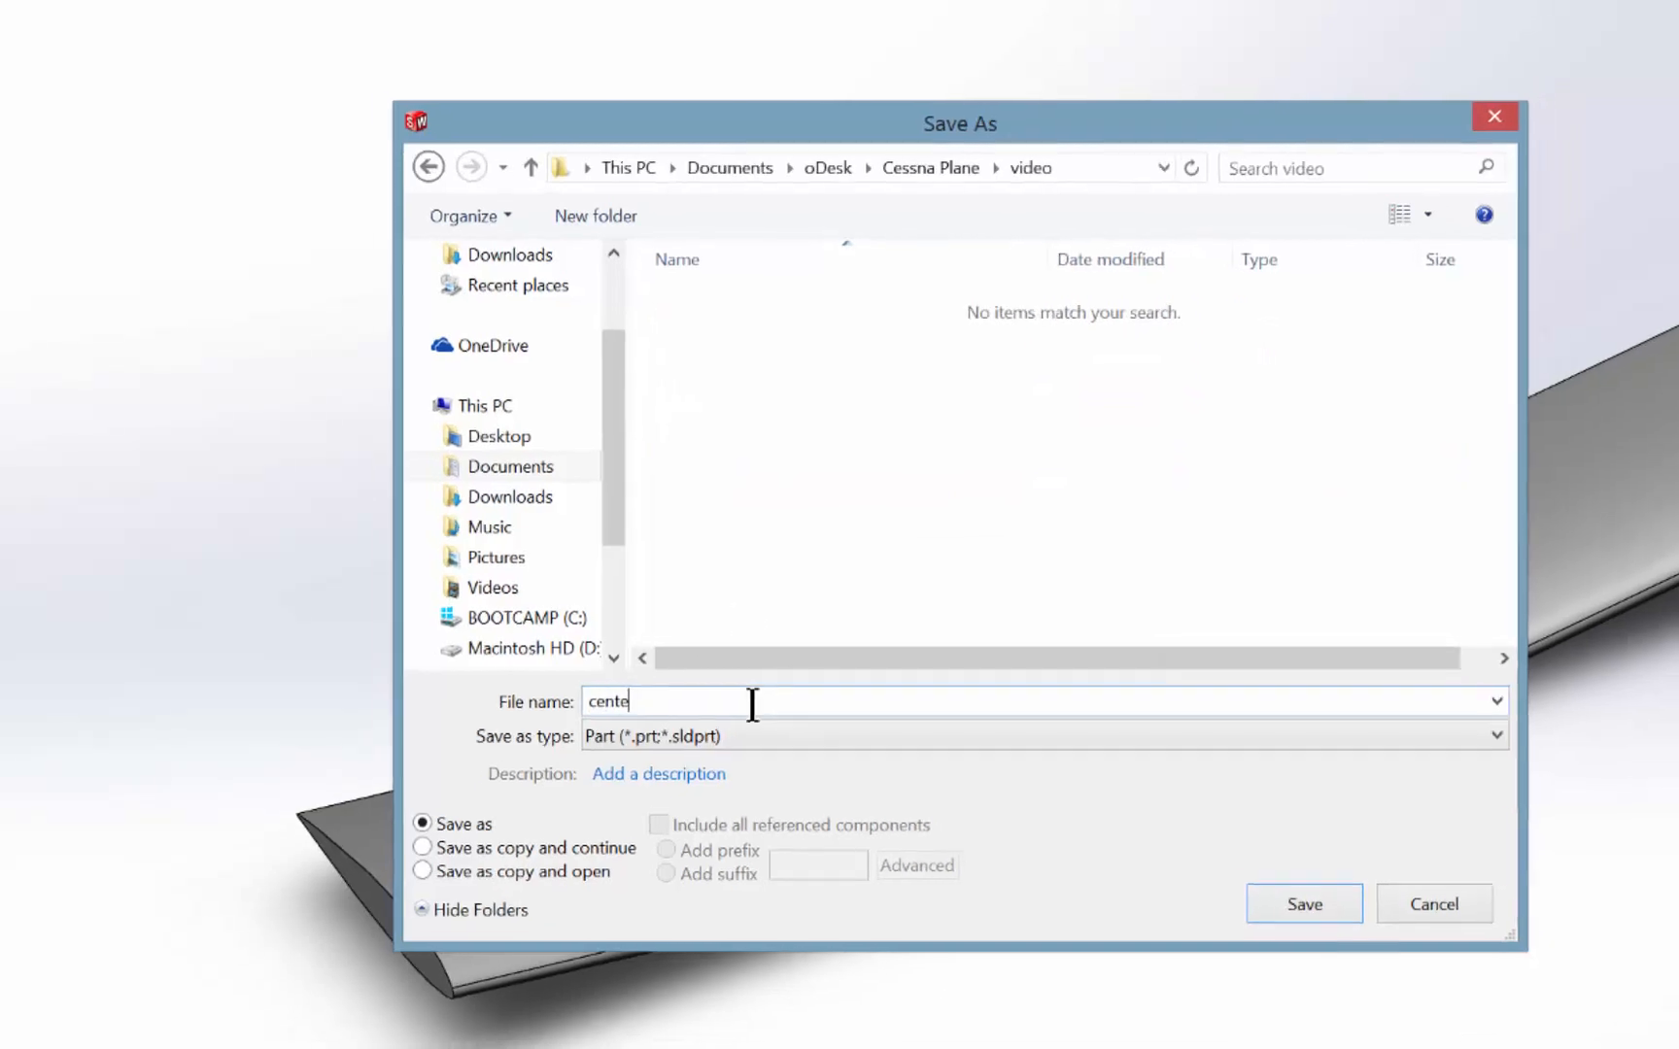
key(Return)
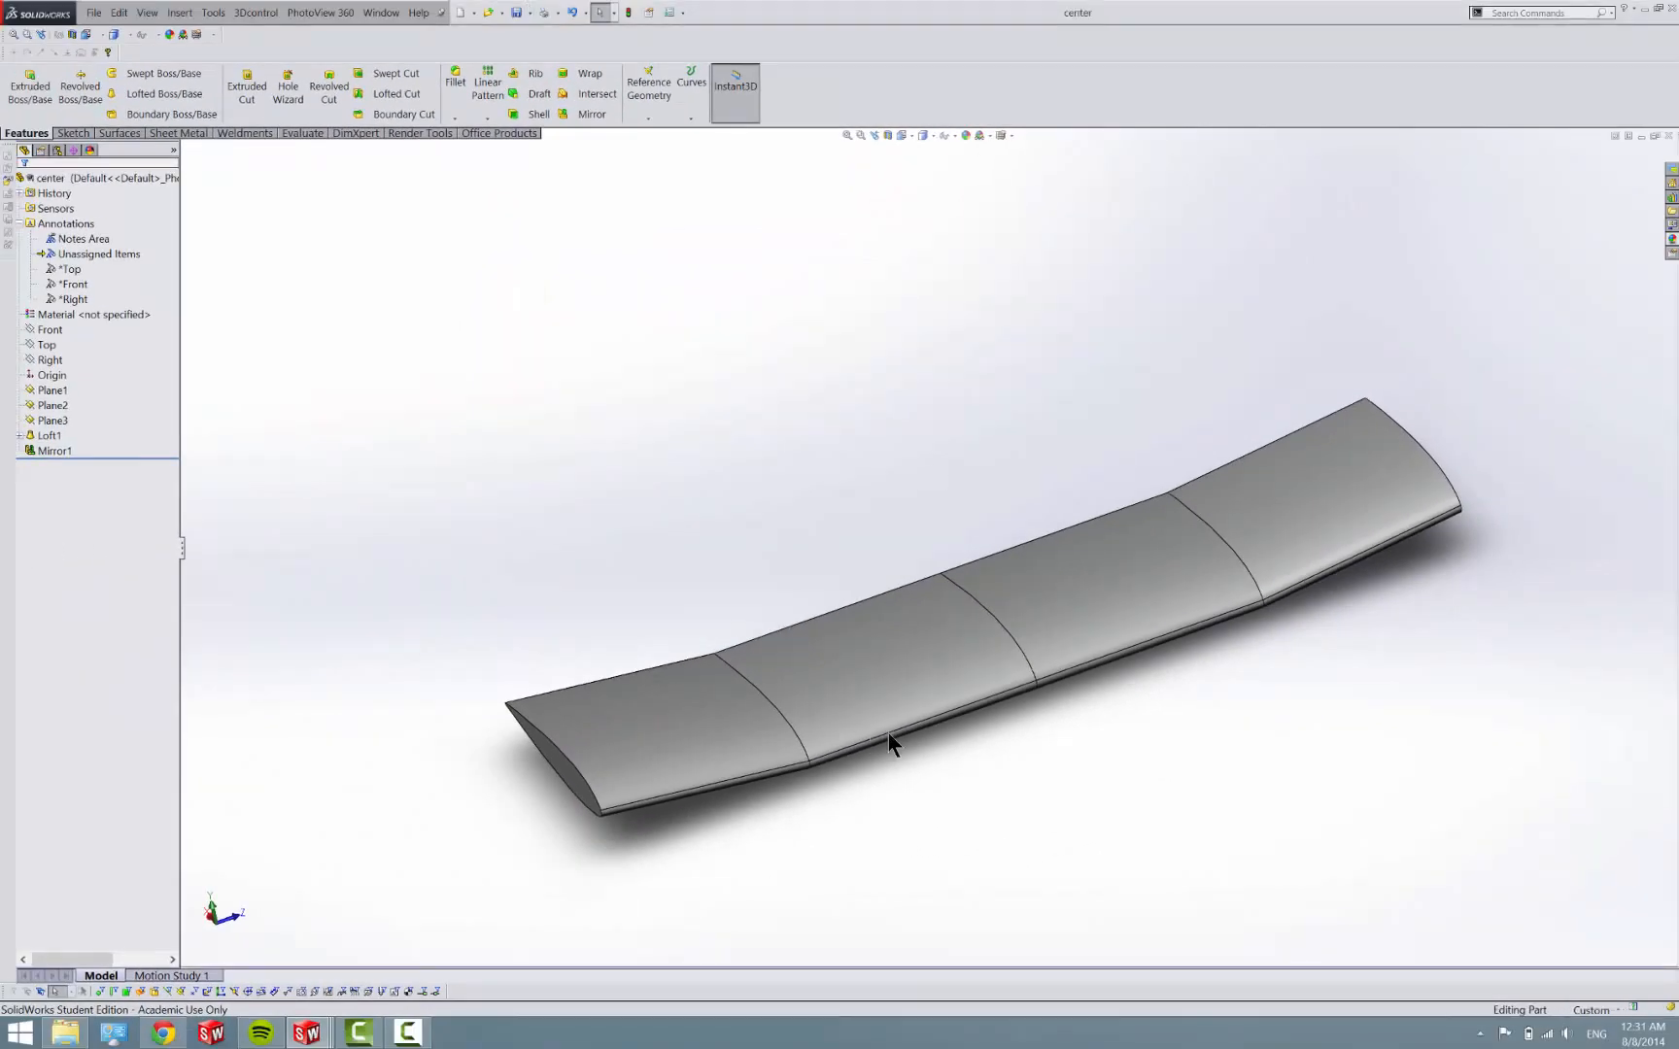
scroll(823, 523, up, 1)
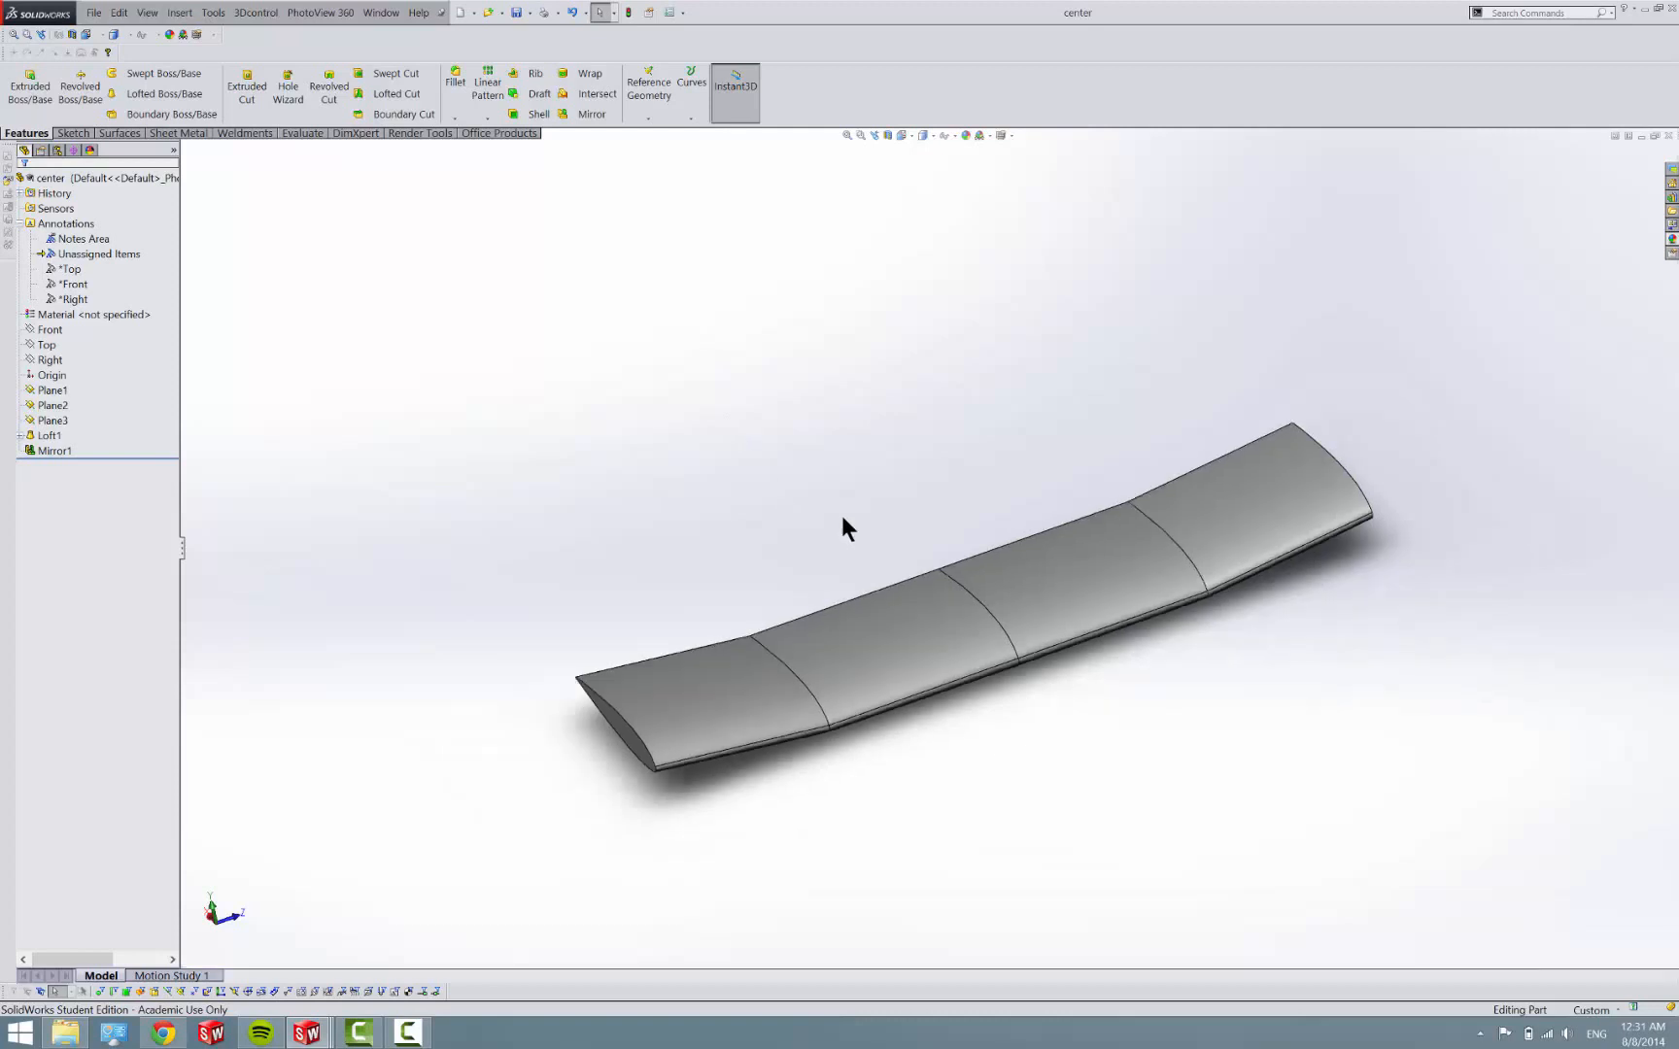
middle_drag(792, 663, 851, 730)
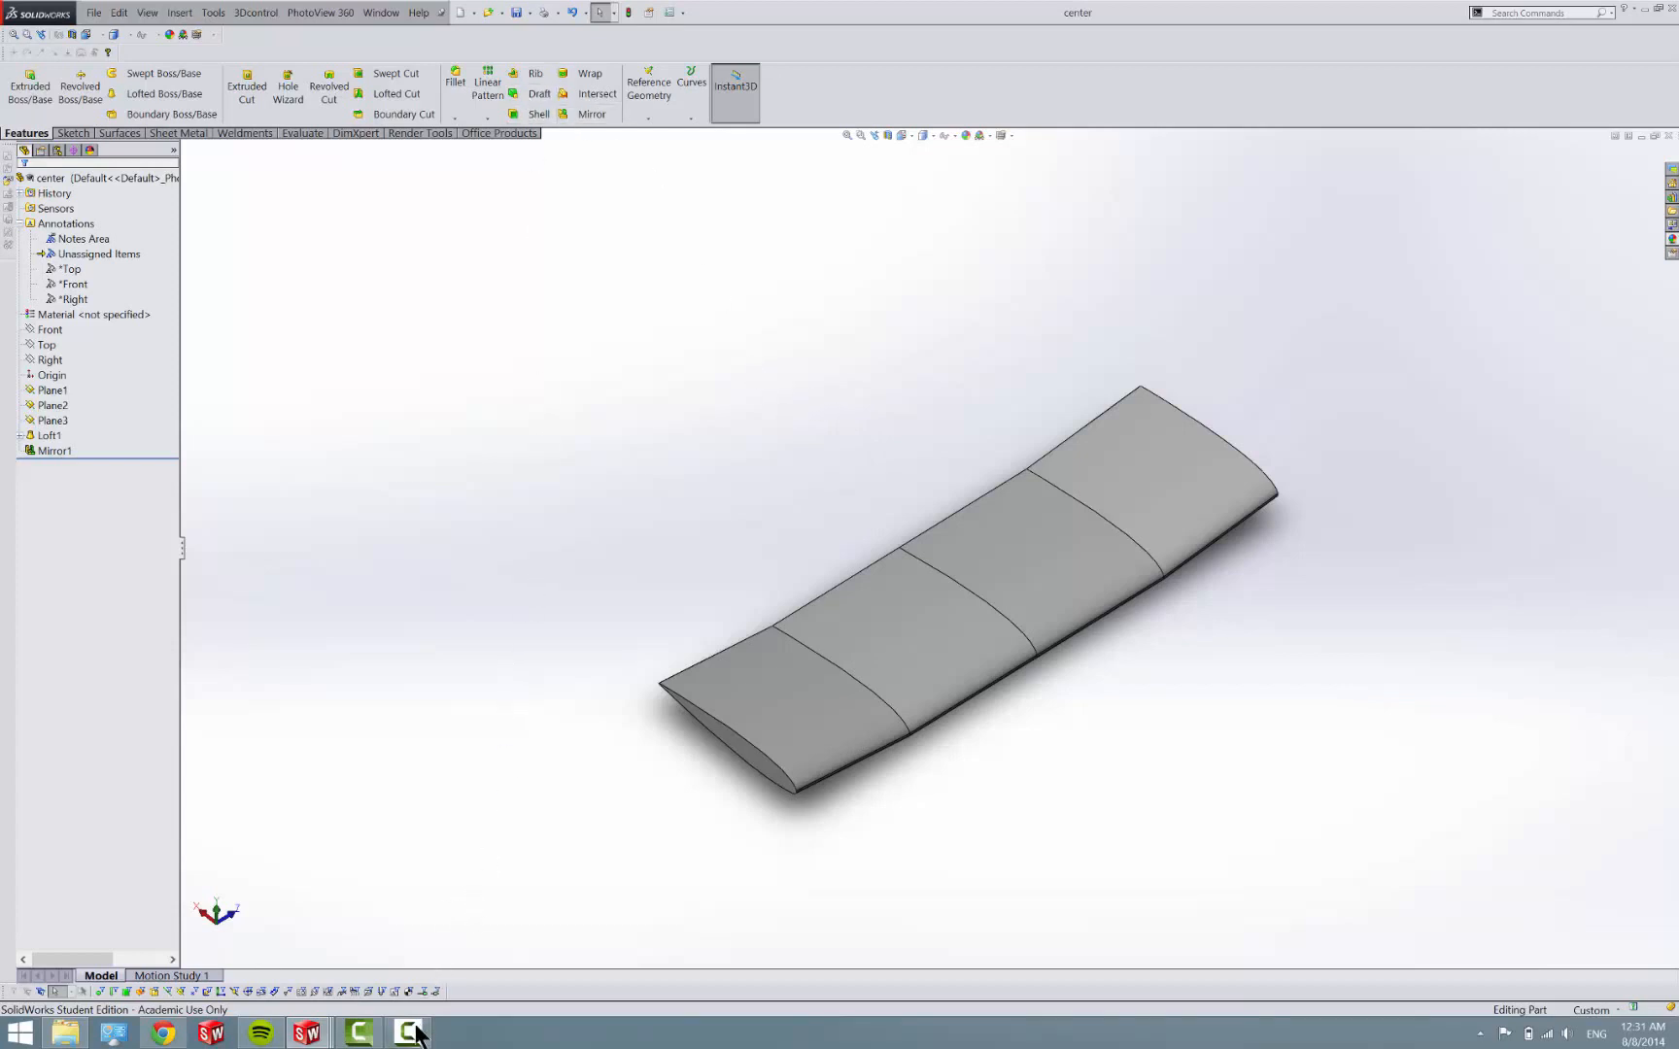
mouse_move(408, 1033)
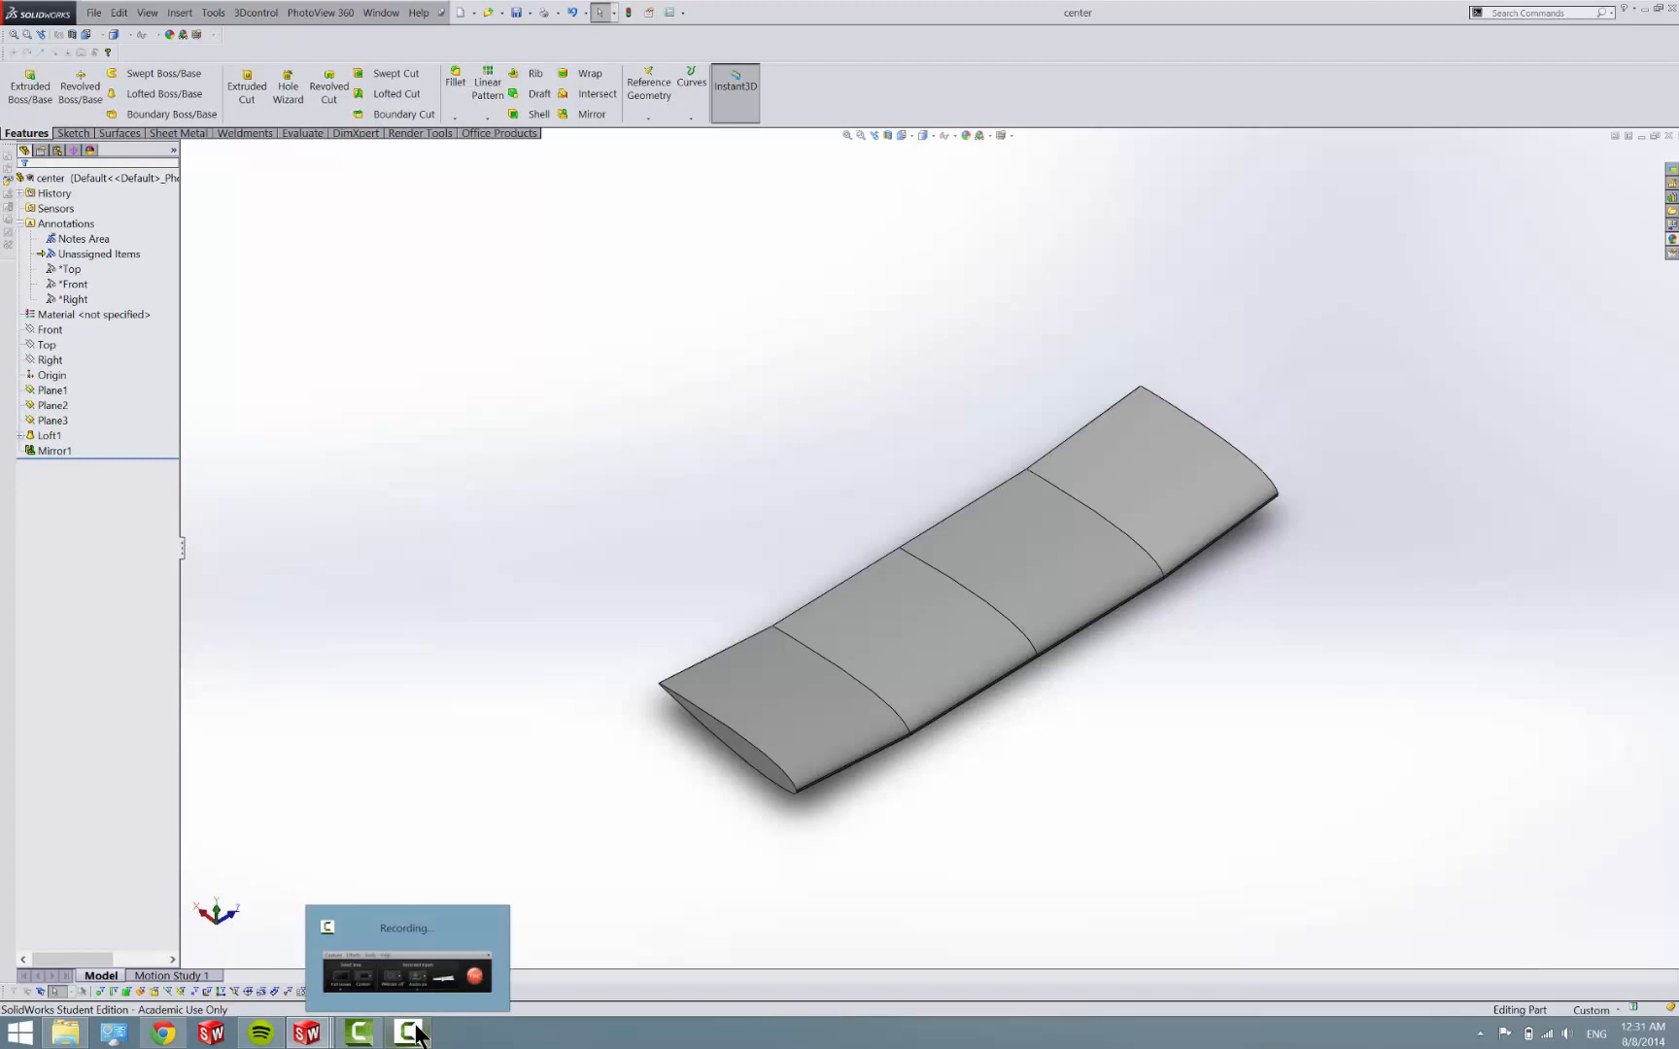
click(414, 1036)
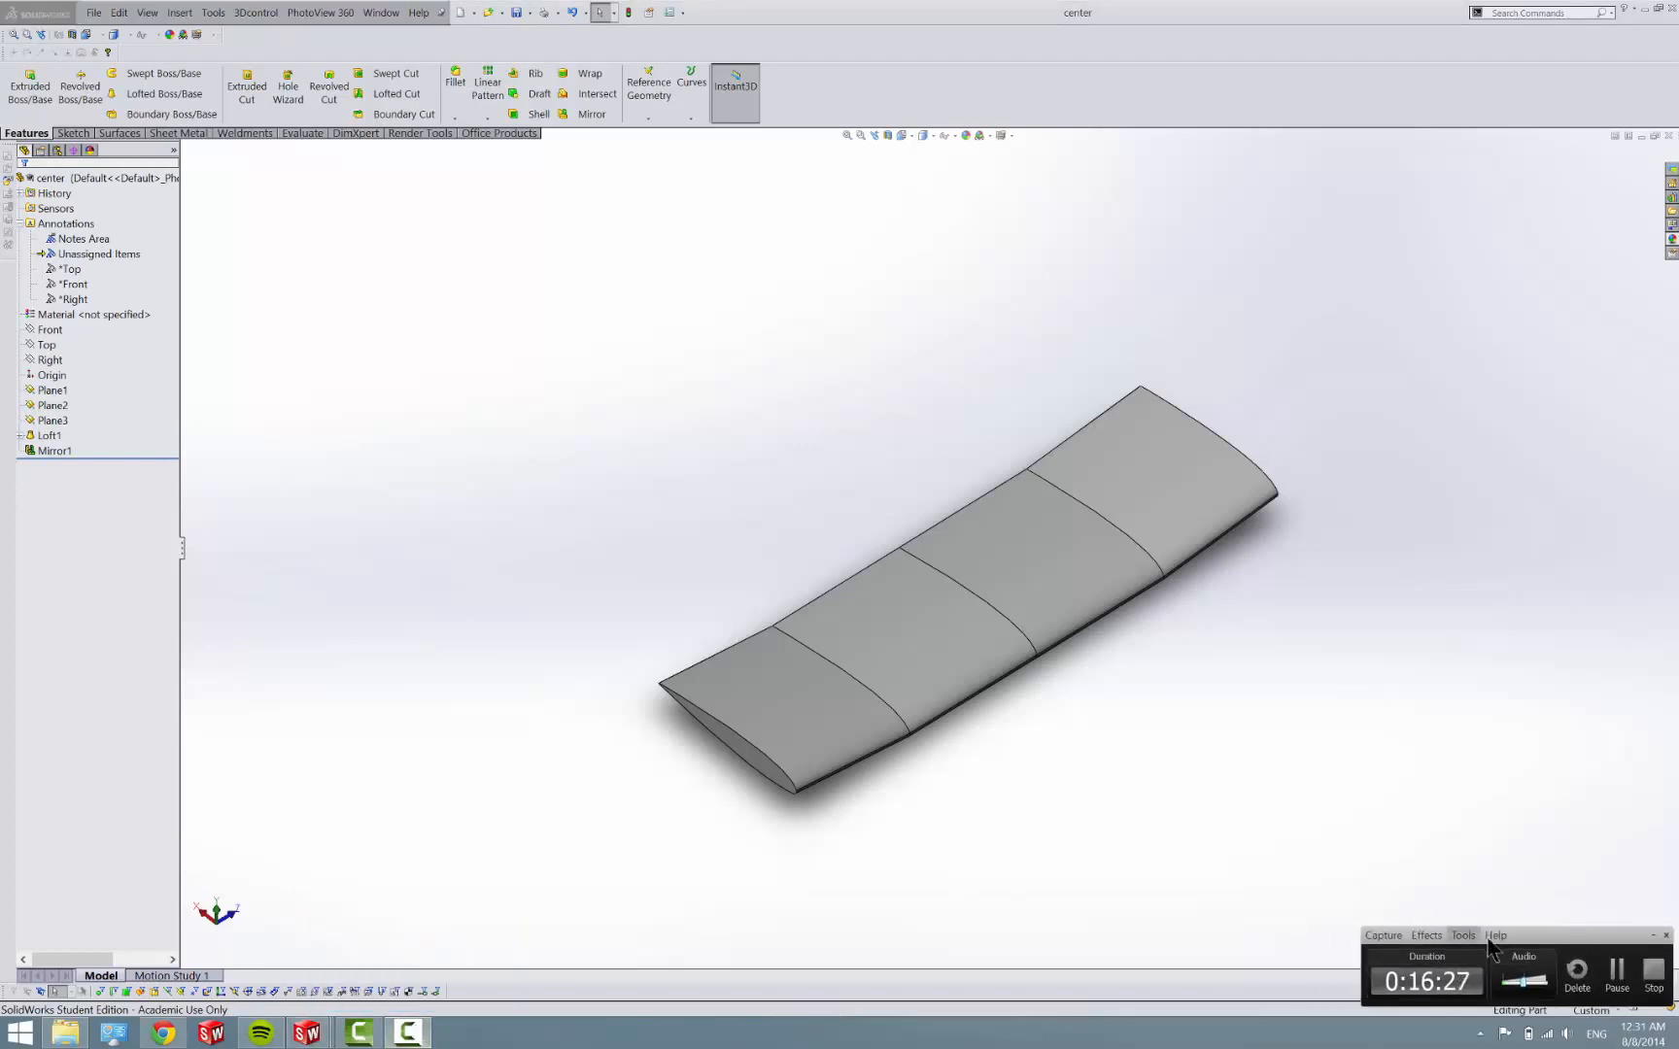